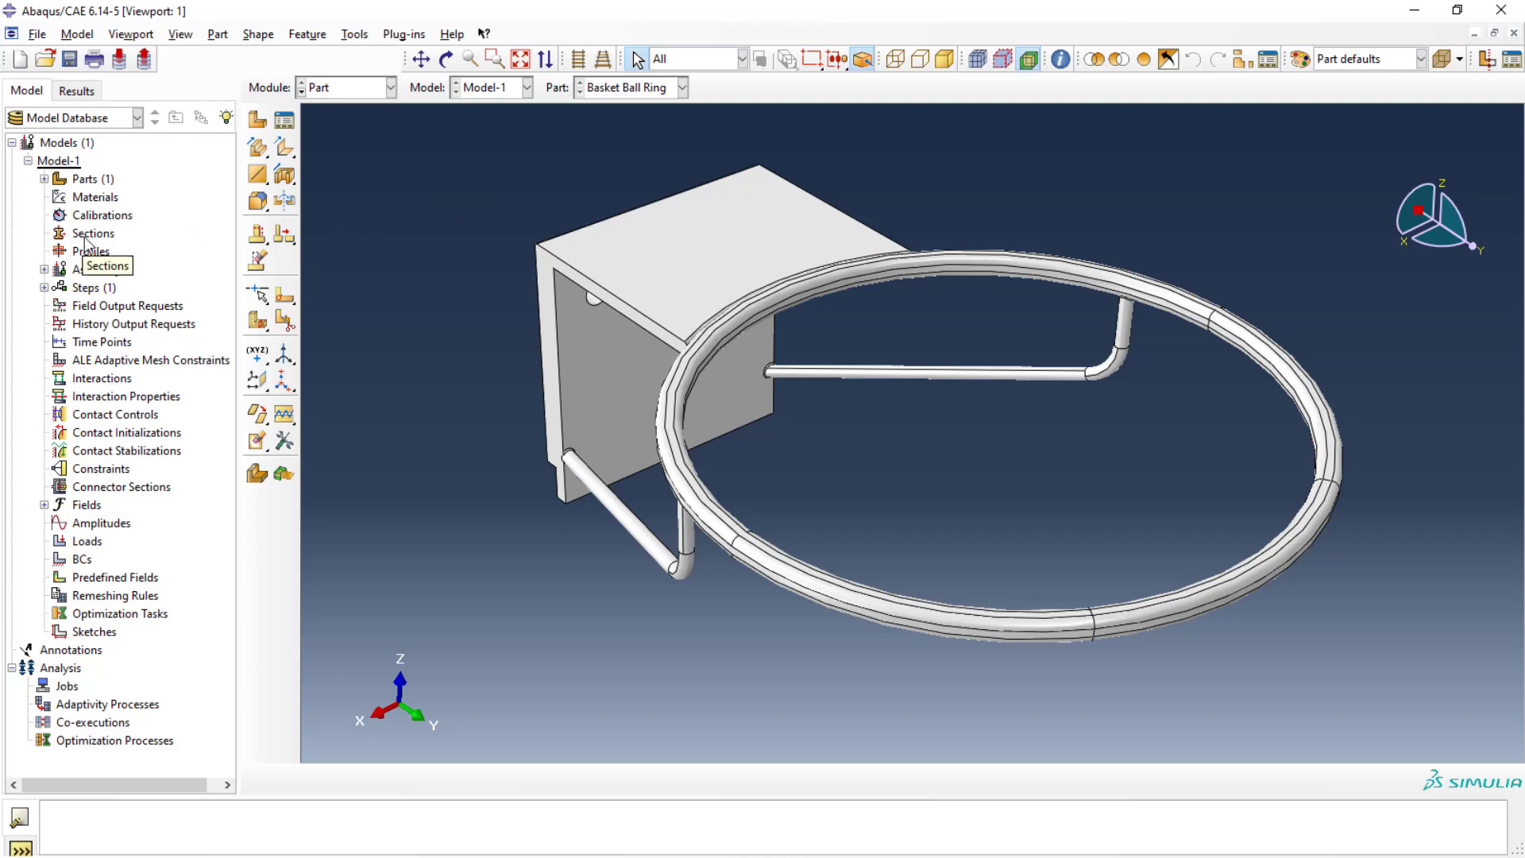
# Start a section assignment on the Basket Ball Ring part, selecting the whole part as the region and storing it as a set
pyautogui.doubleClick(86, 237)
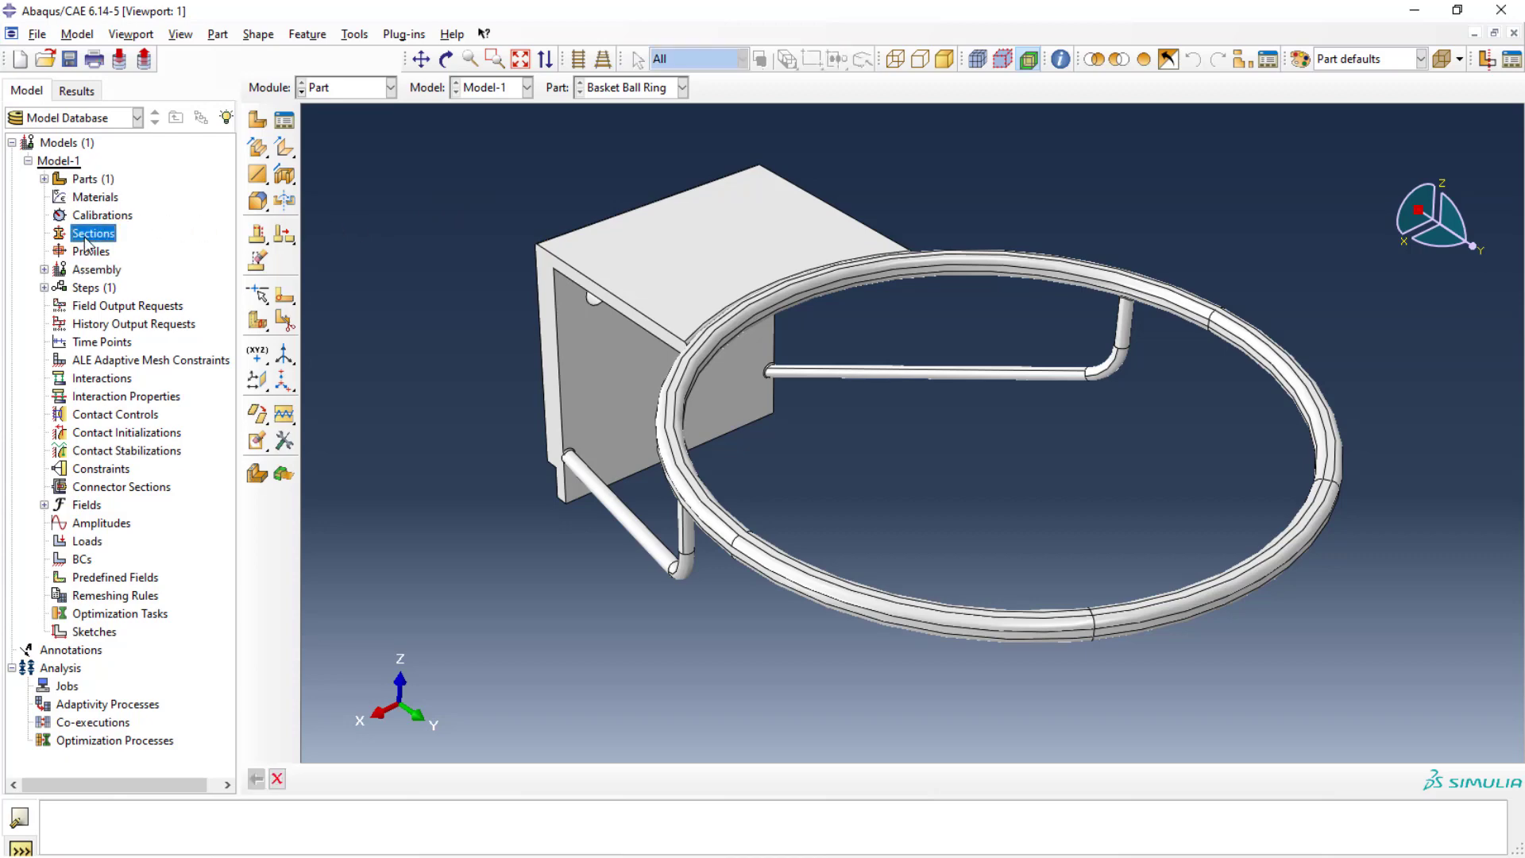
pyautogui.click(45, 179)
pyautogui.click(60, 197)
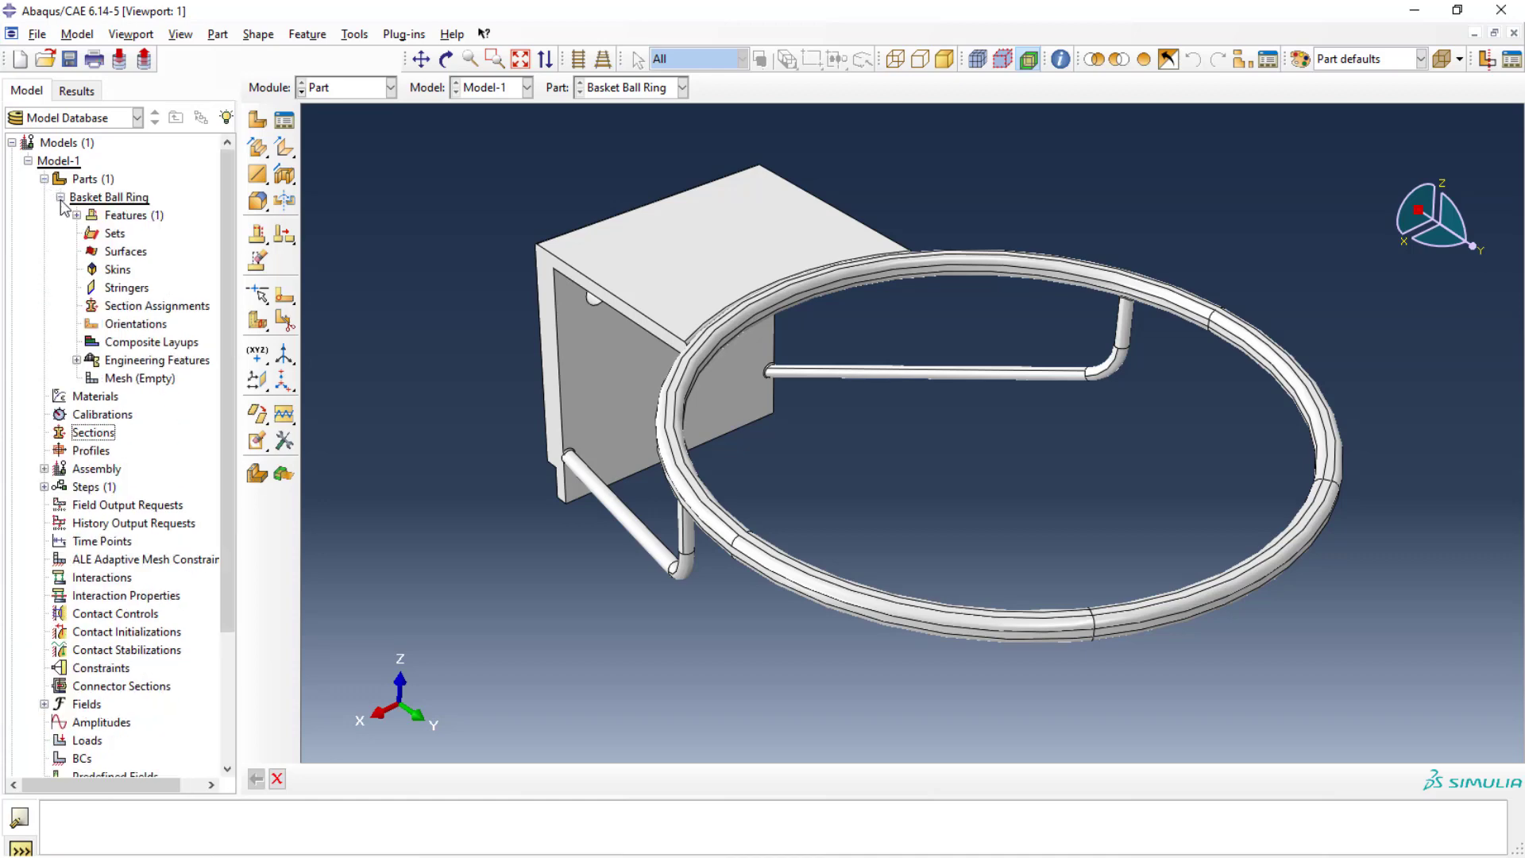
pyautogui.click(132, 309)
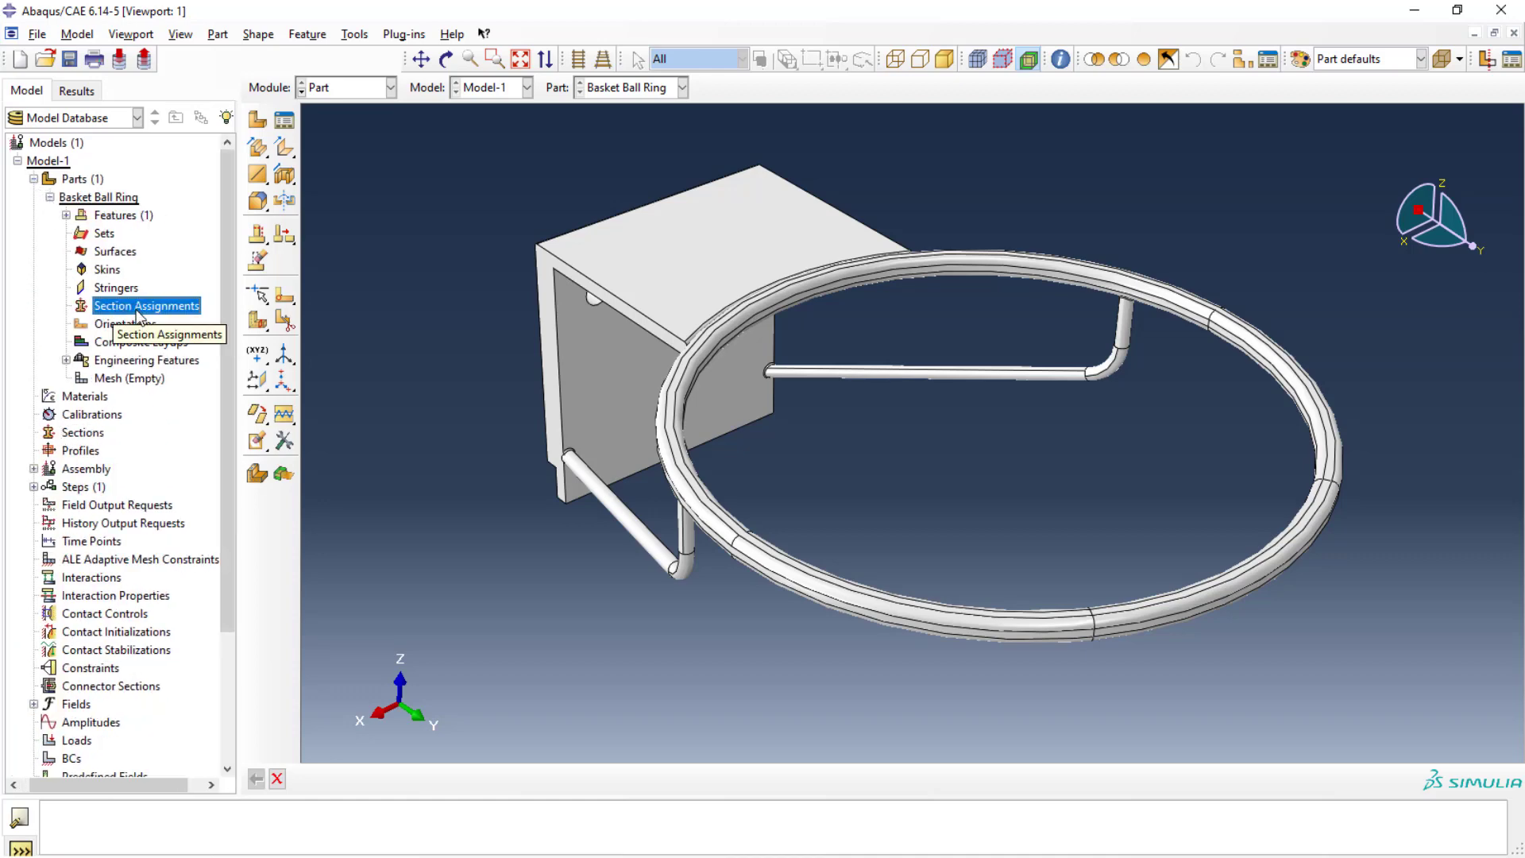
pyautogui.rightClick(137, 314)
pyautogui.click(168, 337)
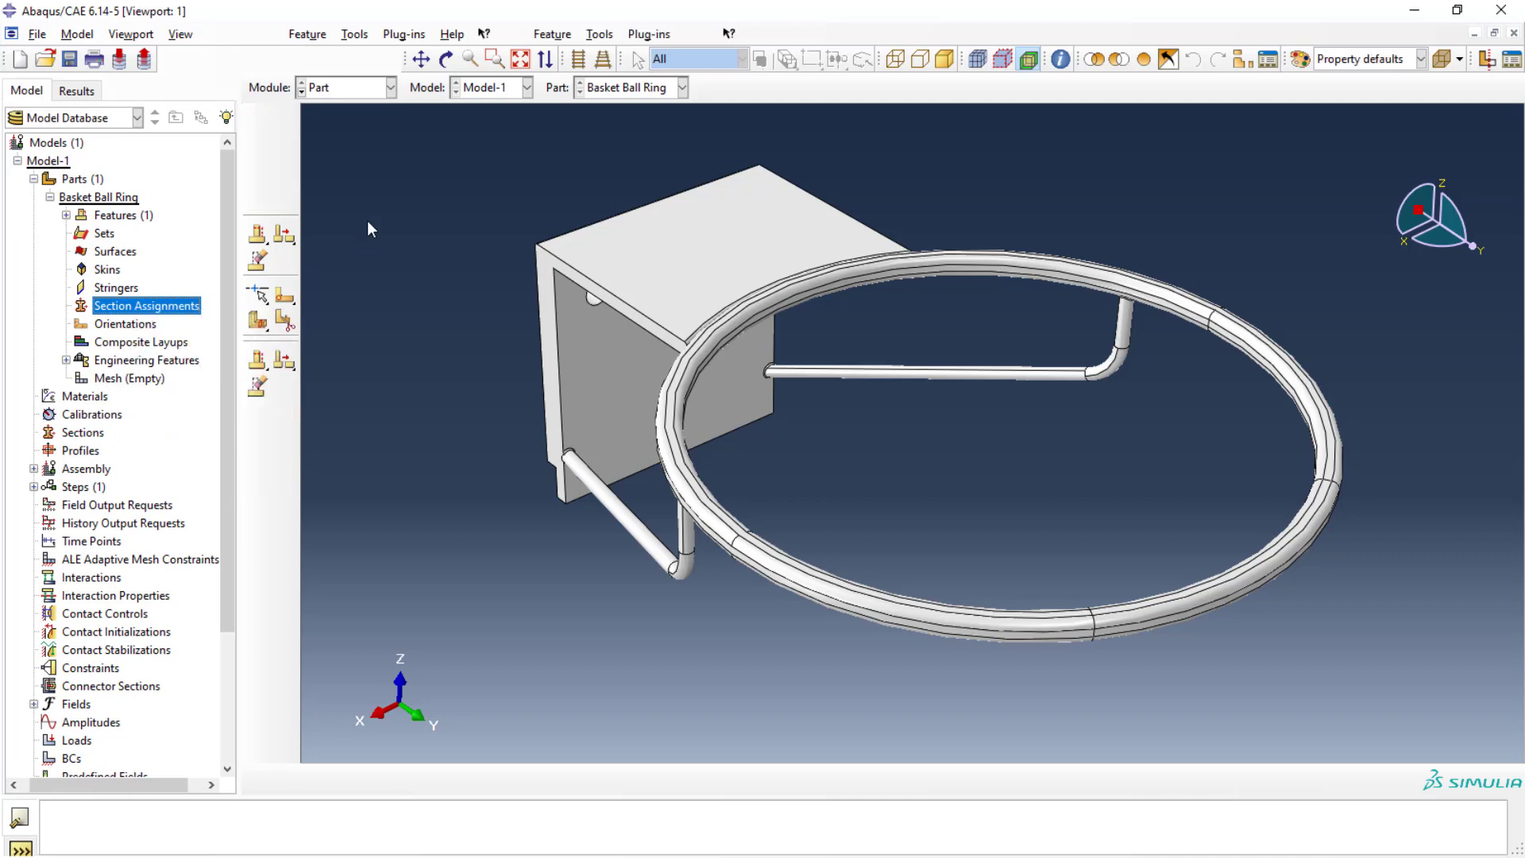
pyautogui.moveTo(370, 131); pyautogui.dragTo(1376, 682)
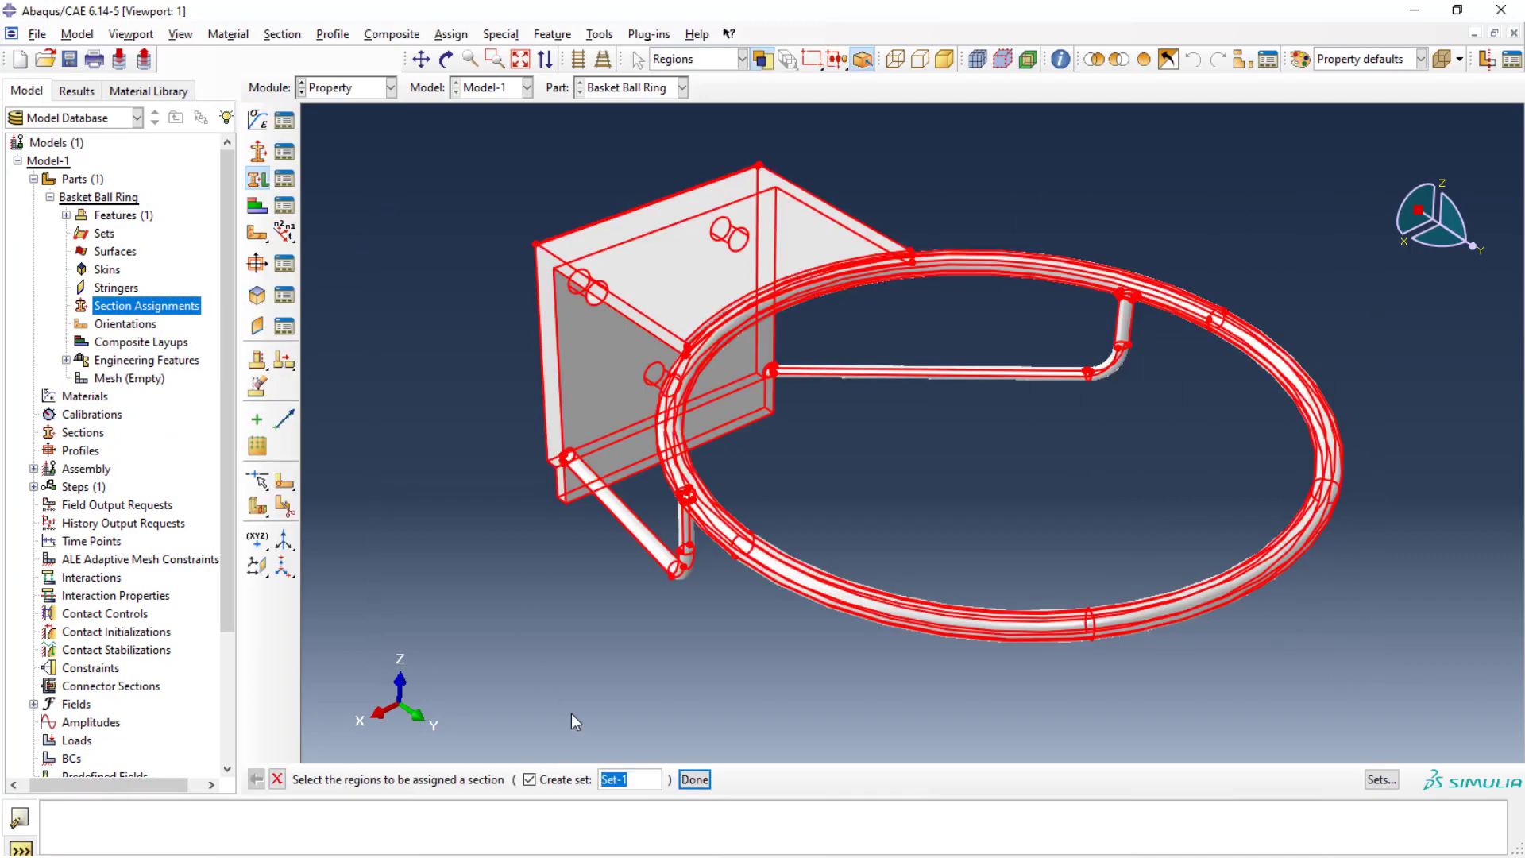
pyautogui.click(694, 779)
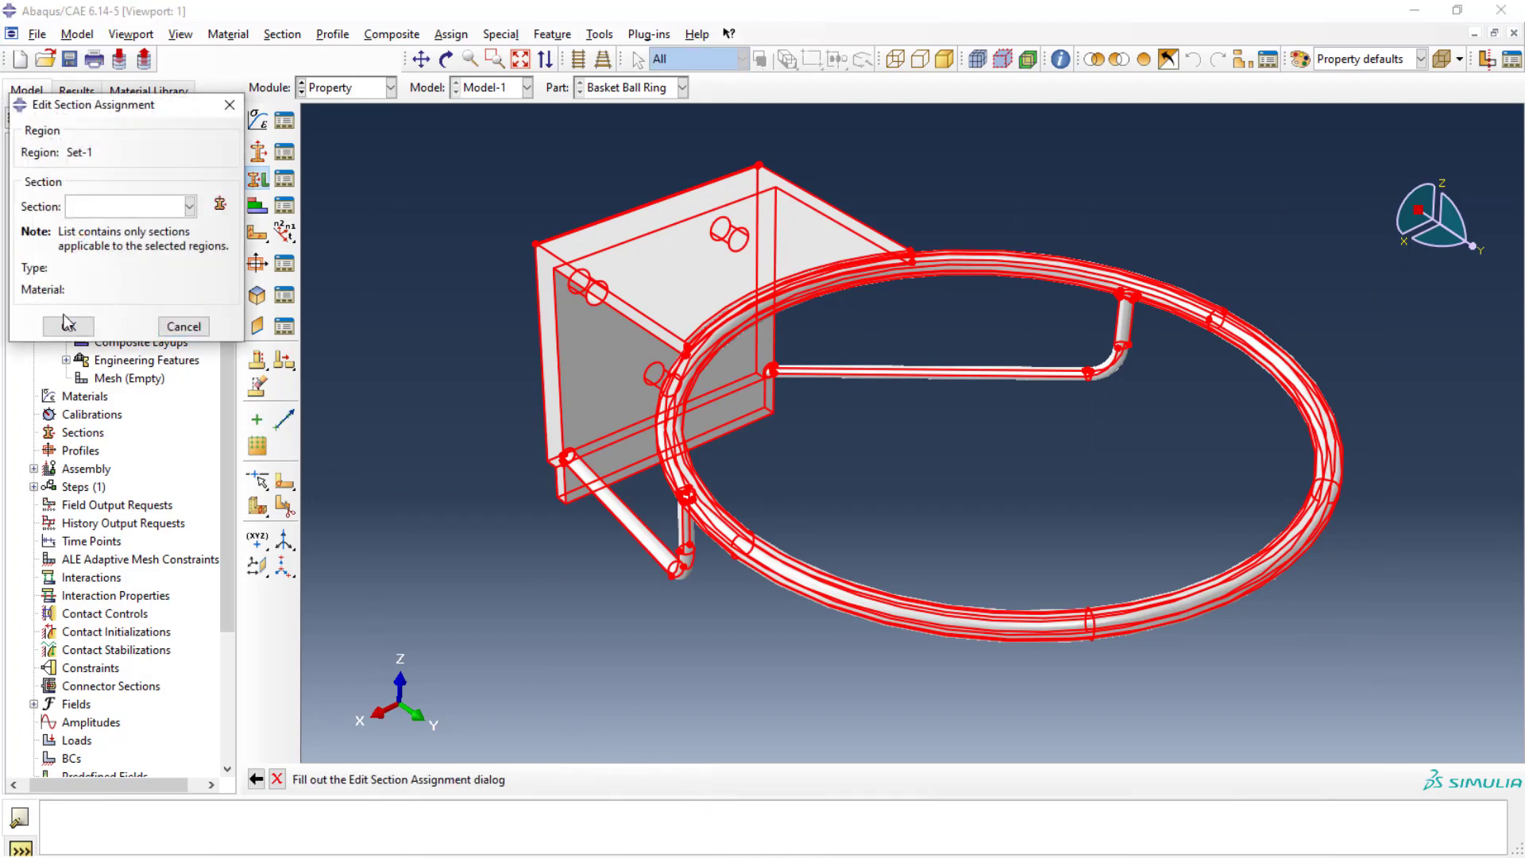
# Start a new solid, homogeneous section for the selected region
pyautogui.moveTo(125, 106); pyautogui.dragTo(167, 166)
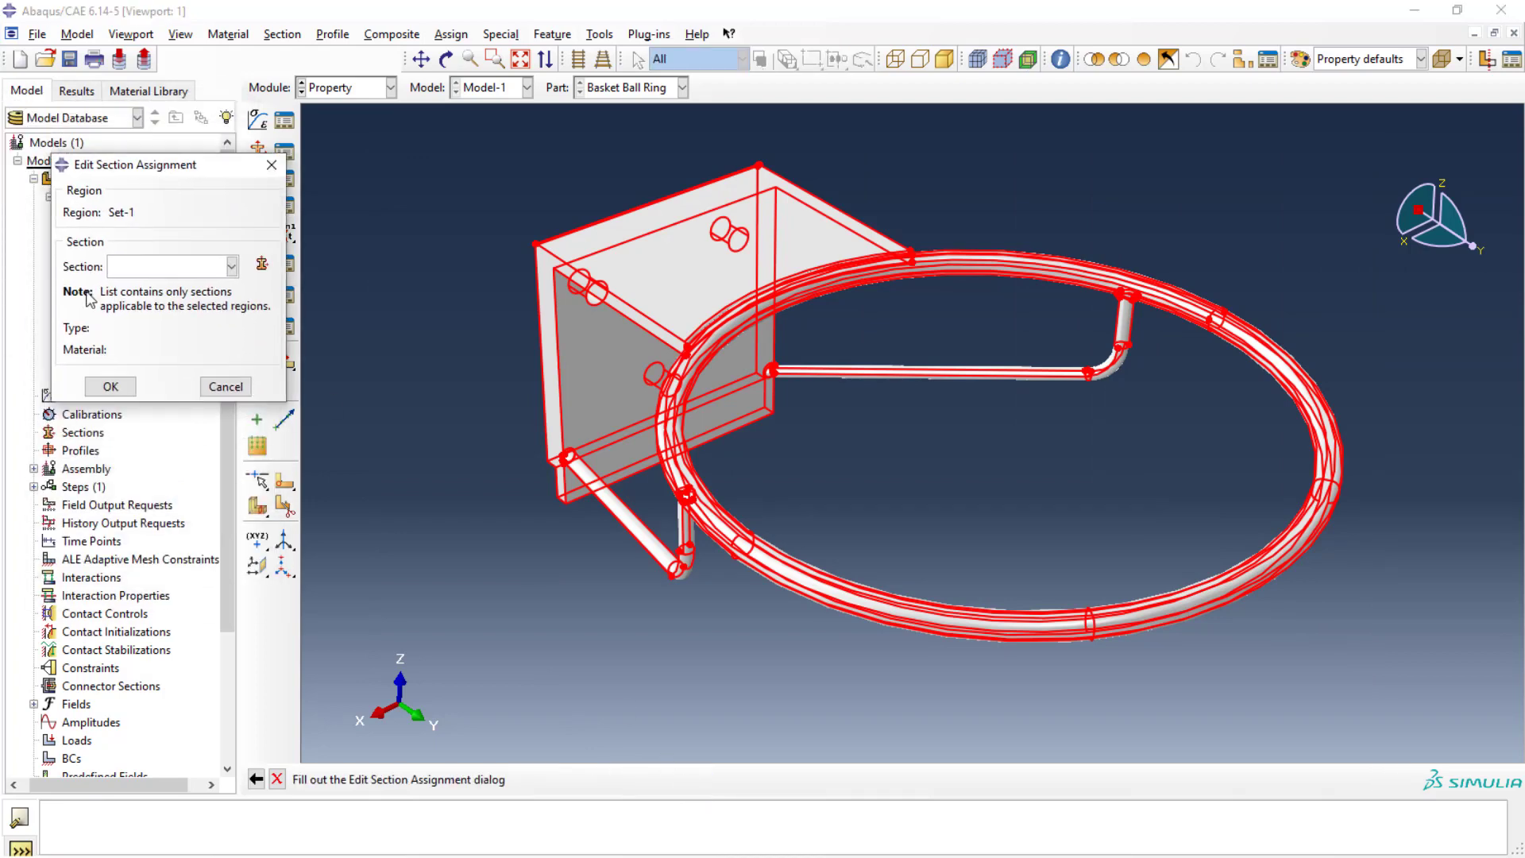
pyautogui.click(263, 265)
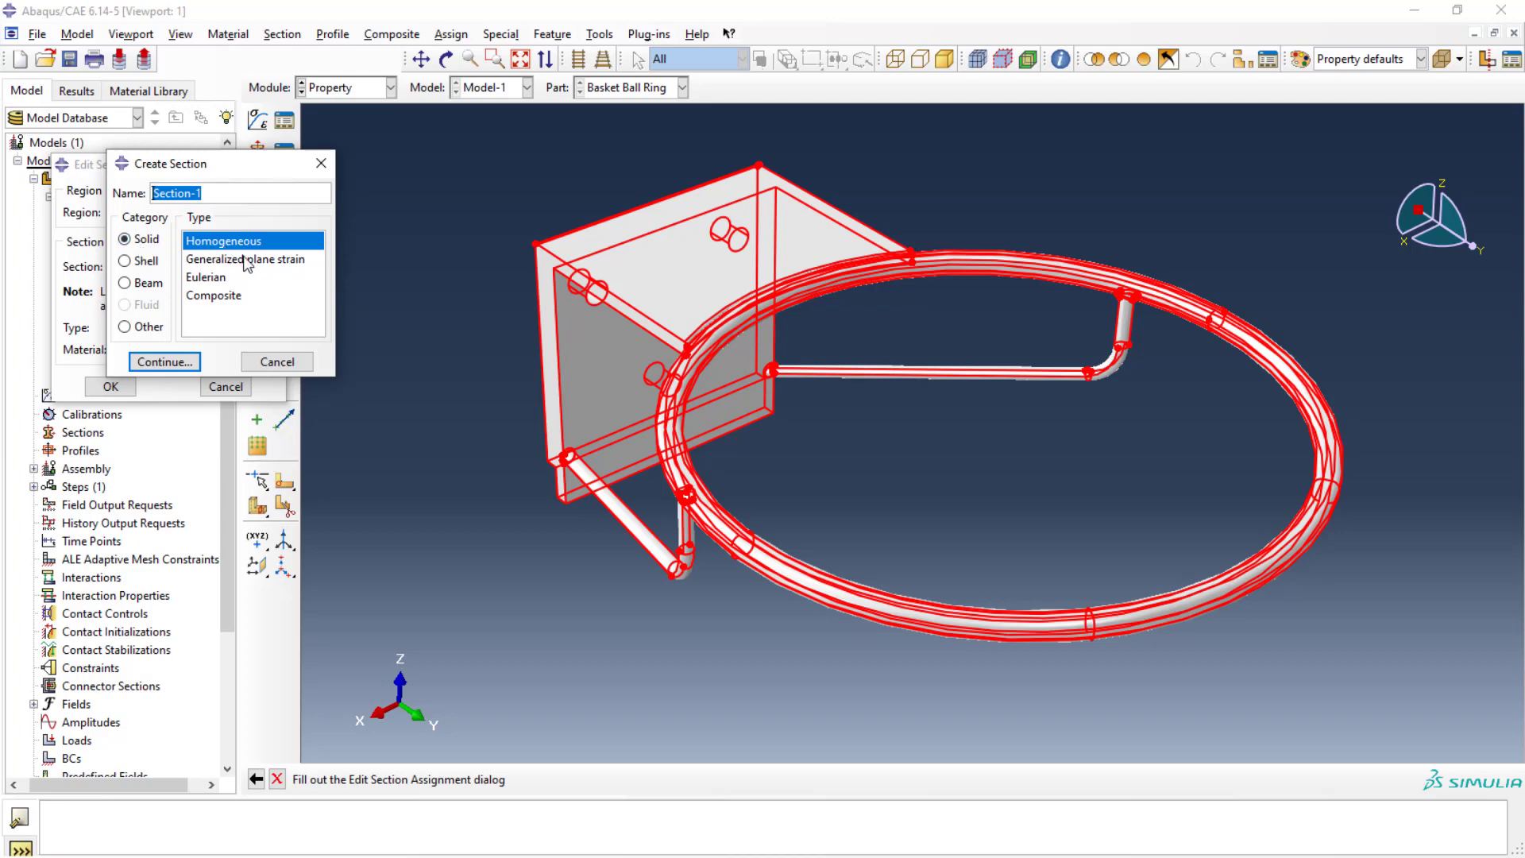
pyautogui.click(155, 360)
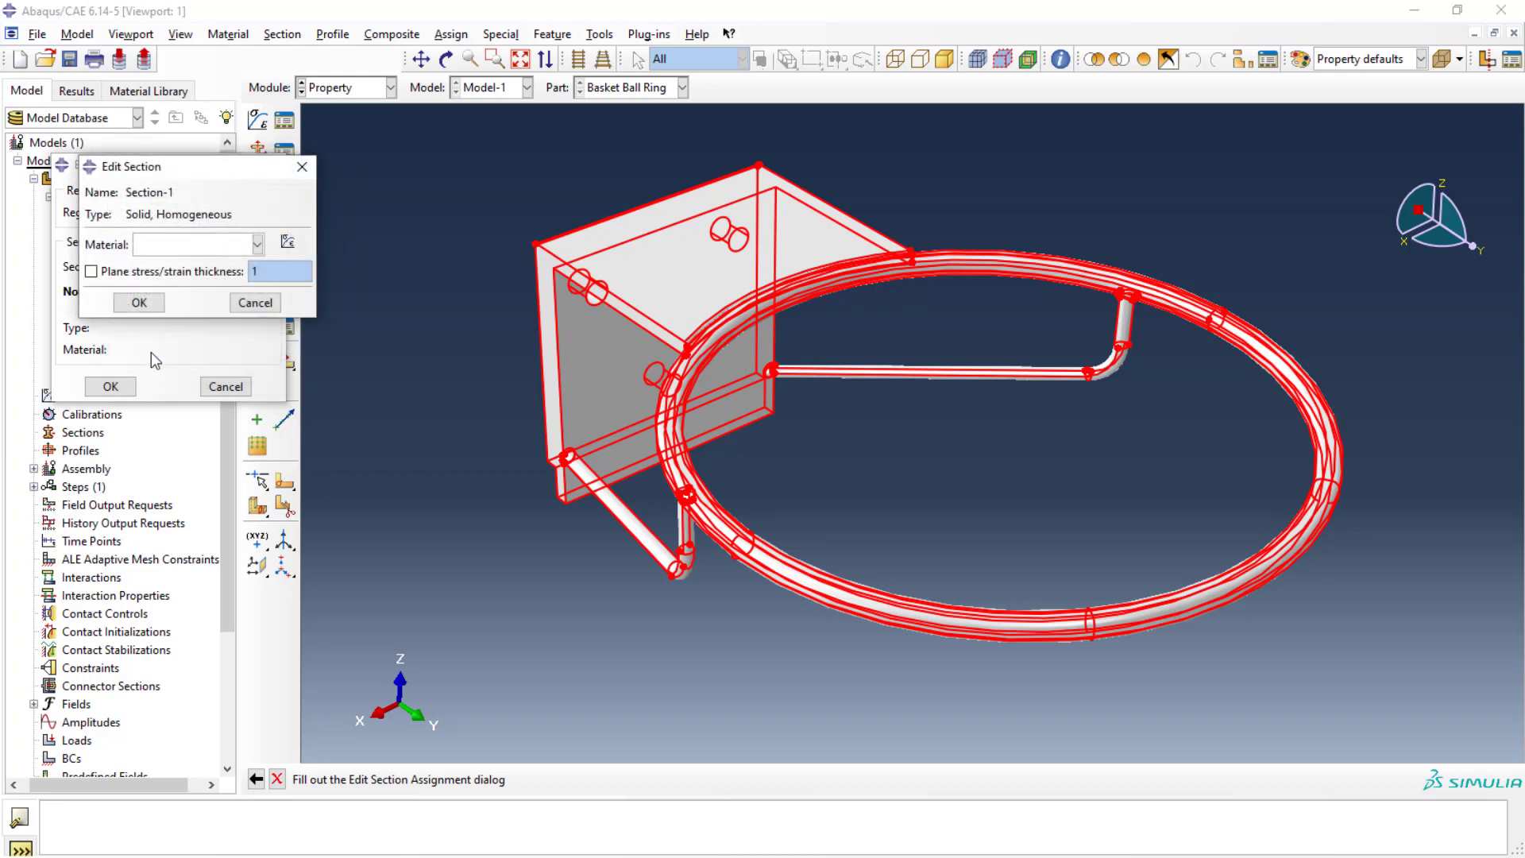
# Create a material named Steel for the section and give it a uniform mass density of 7.850-9
pyautogui.click(286, 250)
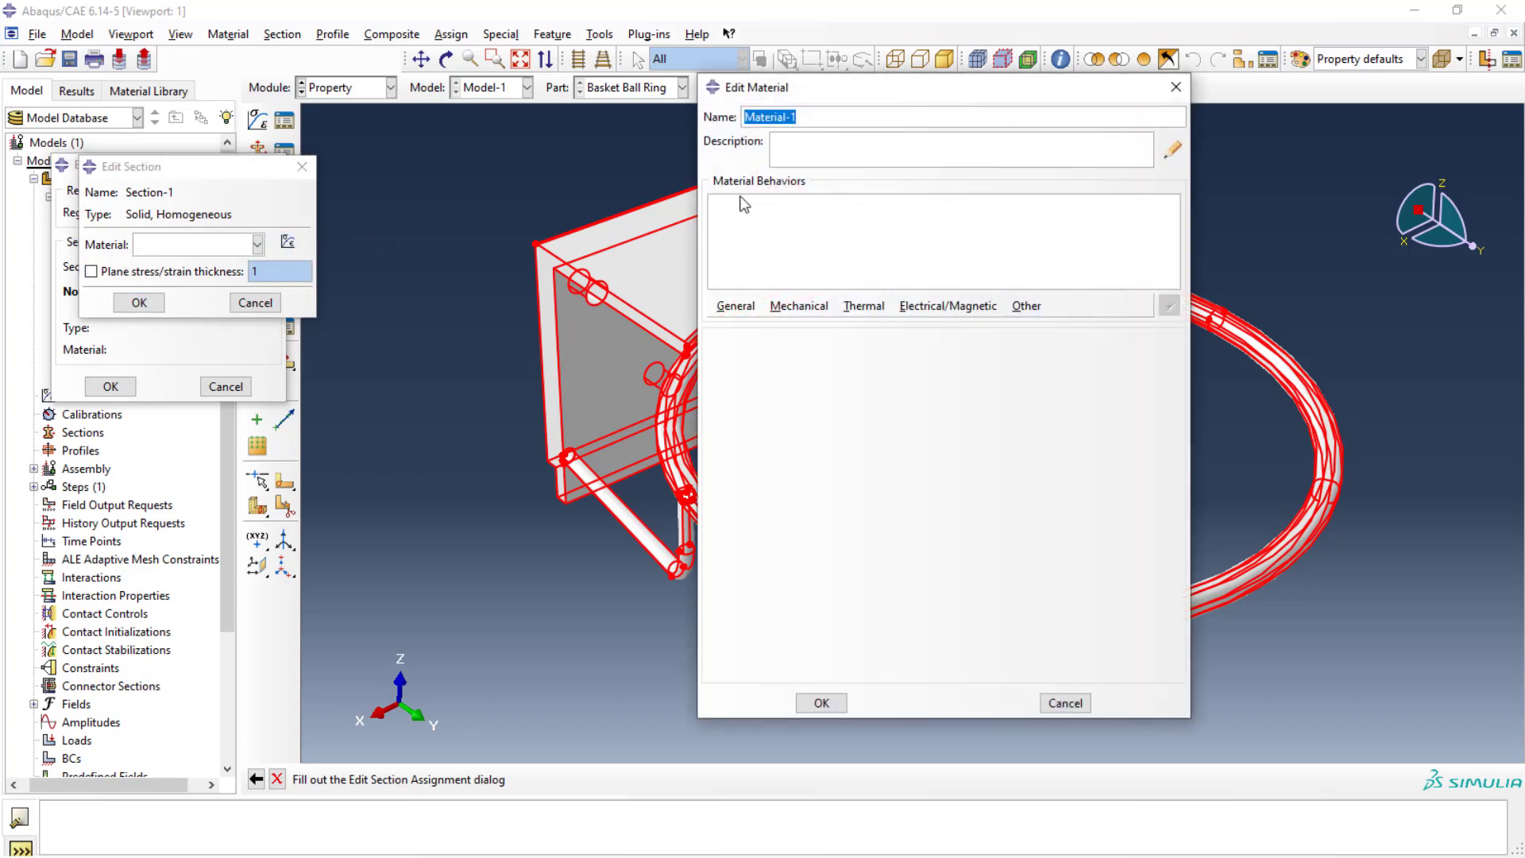
pyautogui.write('Steel')
pyautogui.click(736, 306)
pyautogui.click(735, 323)
pyautogui.click(763, 494)
pyautogui.write('7')
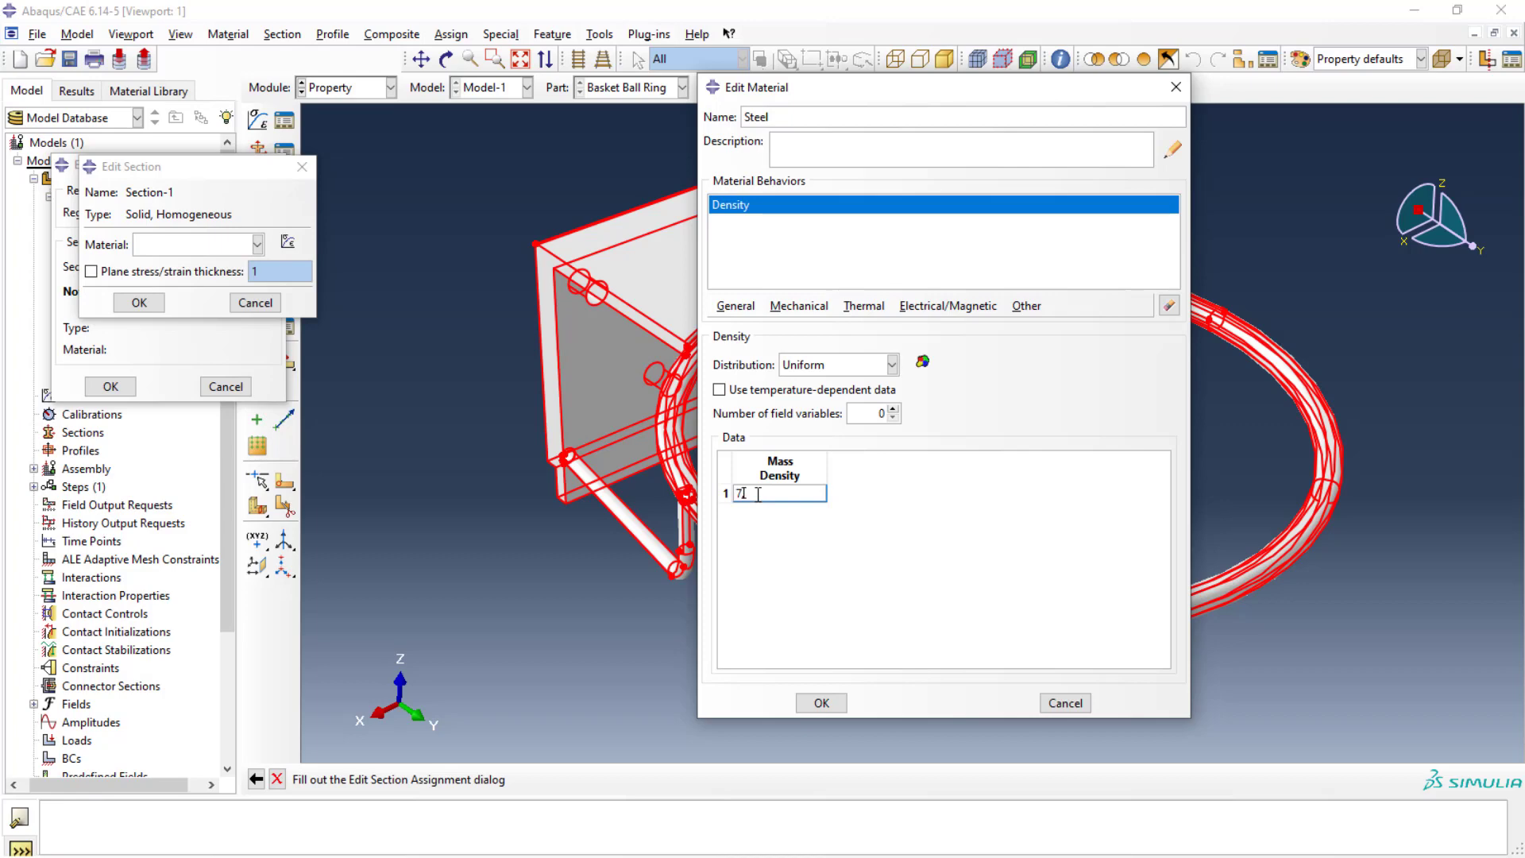
pyautogui.write('.850-9')
pyautogui.press('Return')
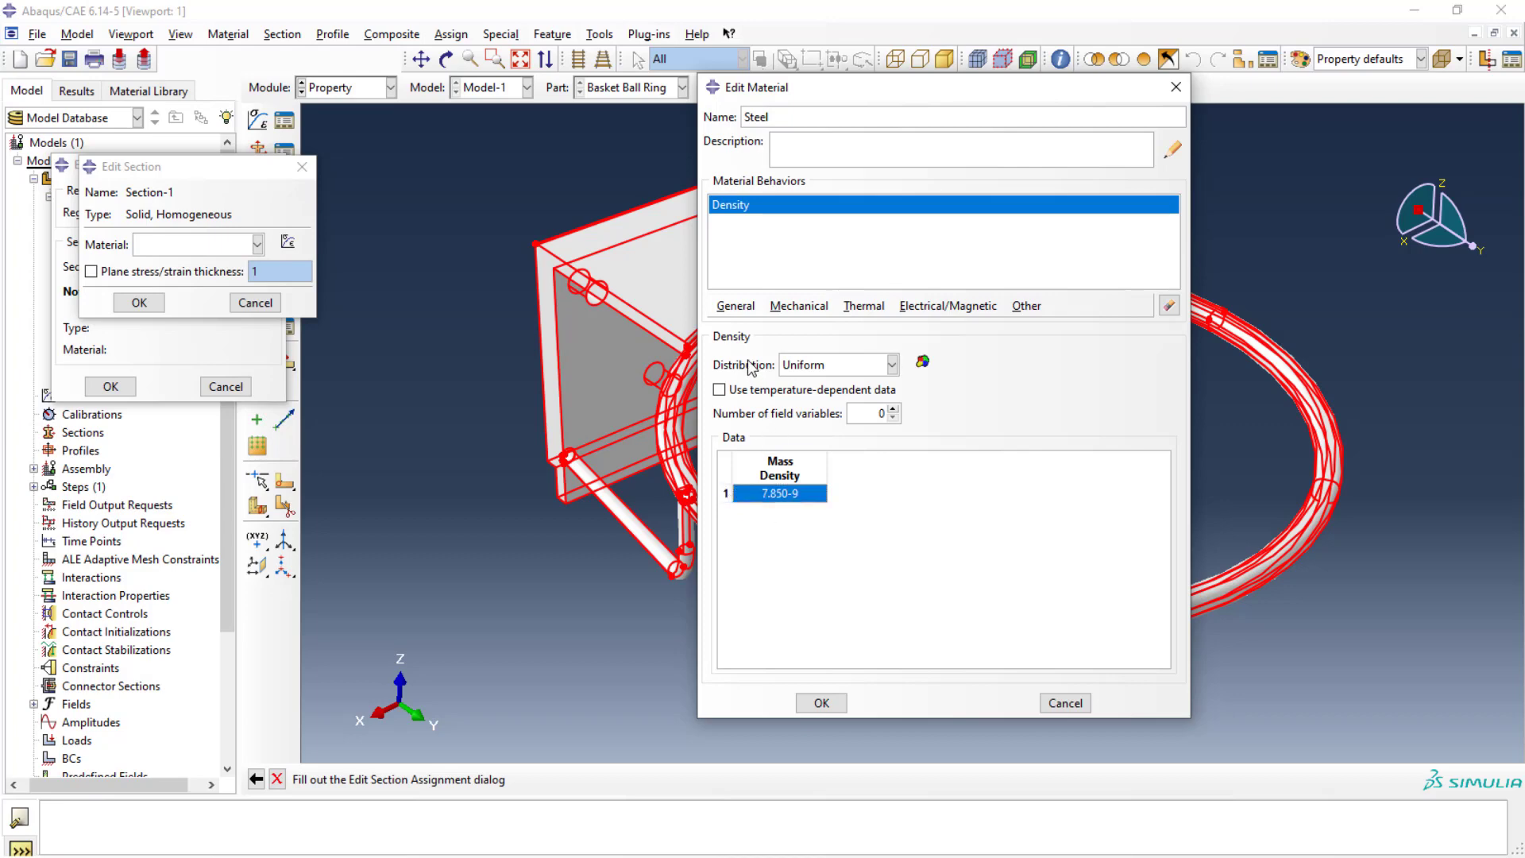
# Add isotropic elastic behavior to Steel with Young's modulus 203000 and Poisson's ratio 0.33, and save the material
pyautogui.click(797, 307)
pyautogui.moveTo(792, 334)
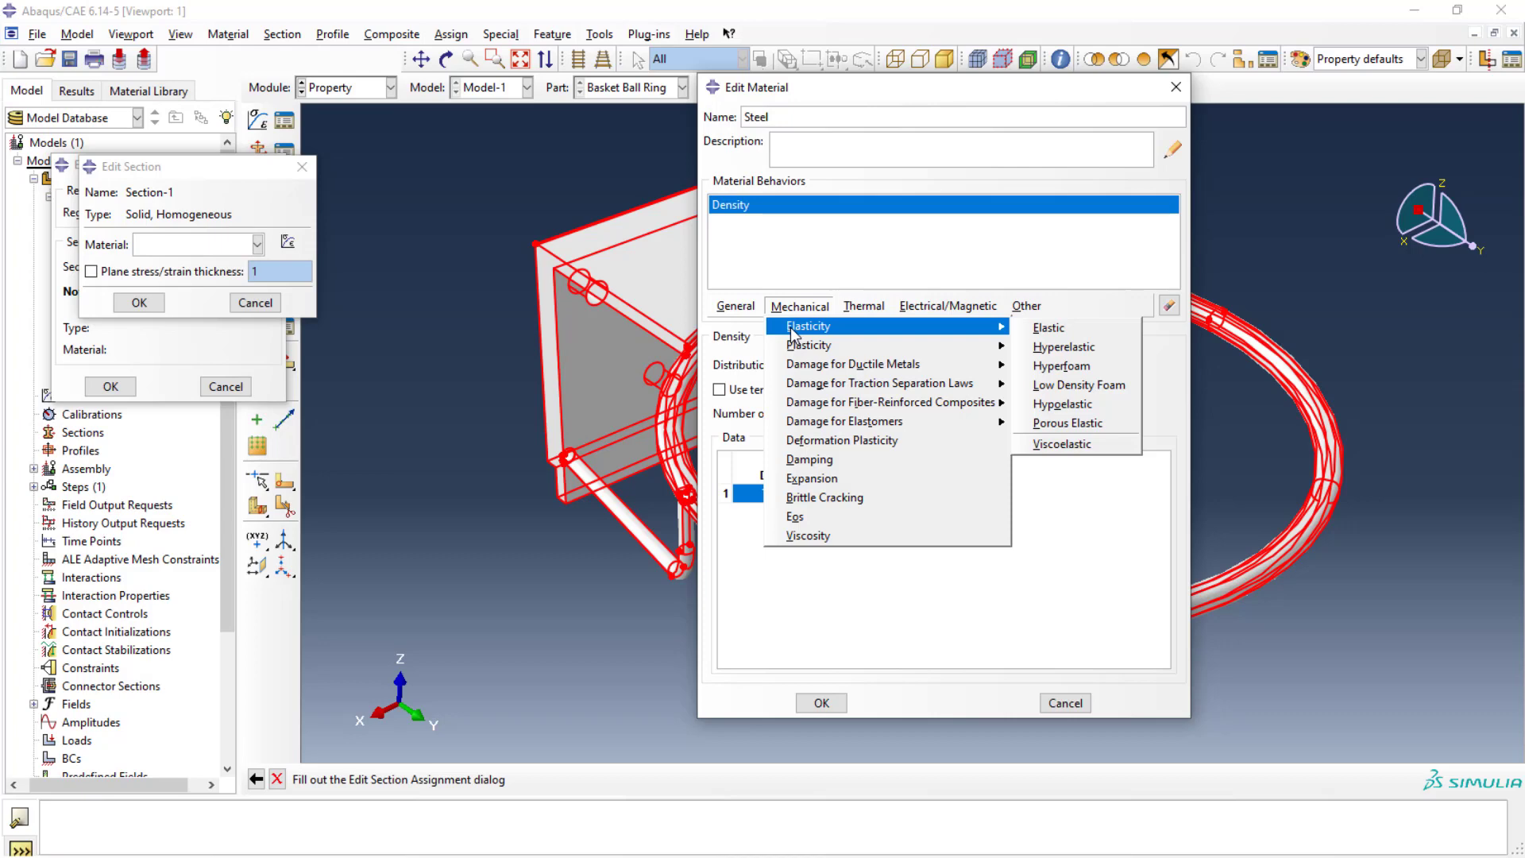
pyautogui.click(1050, 333)
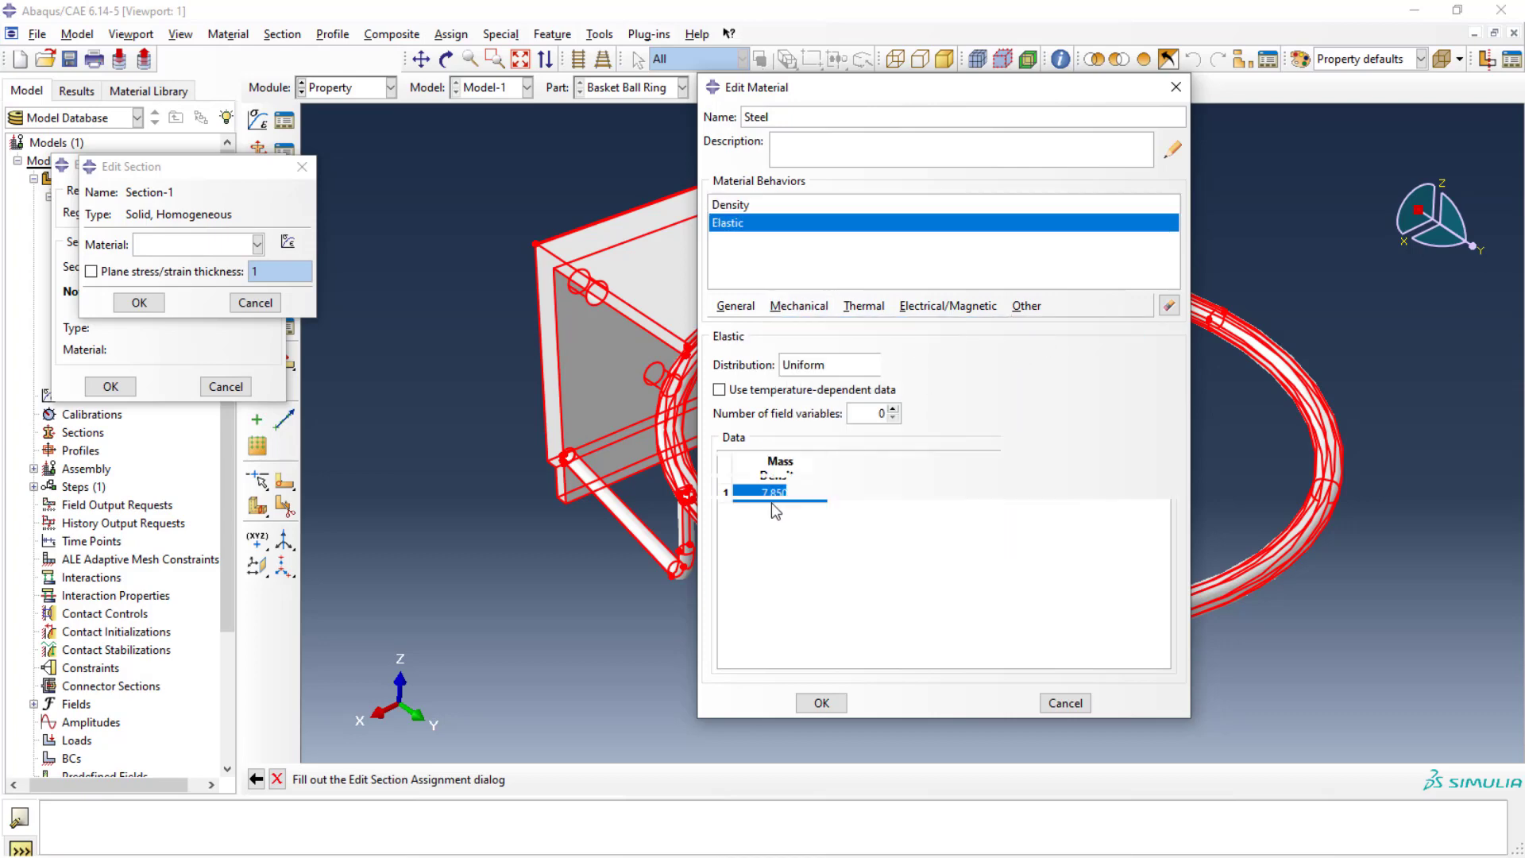
pyautogui.click(781, 565)
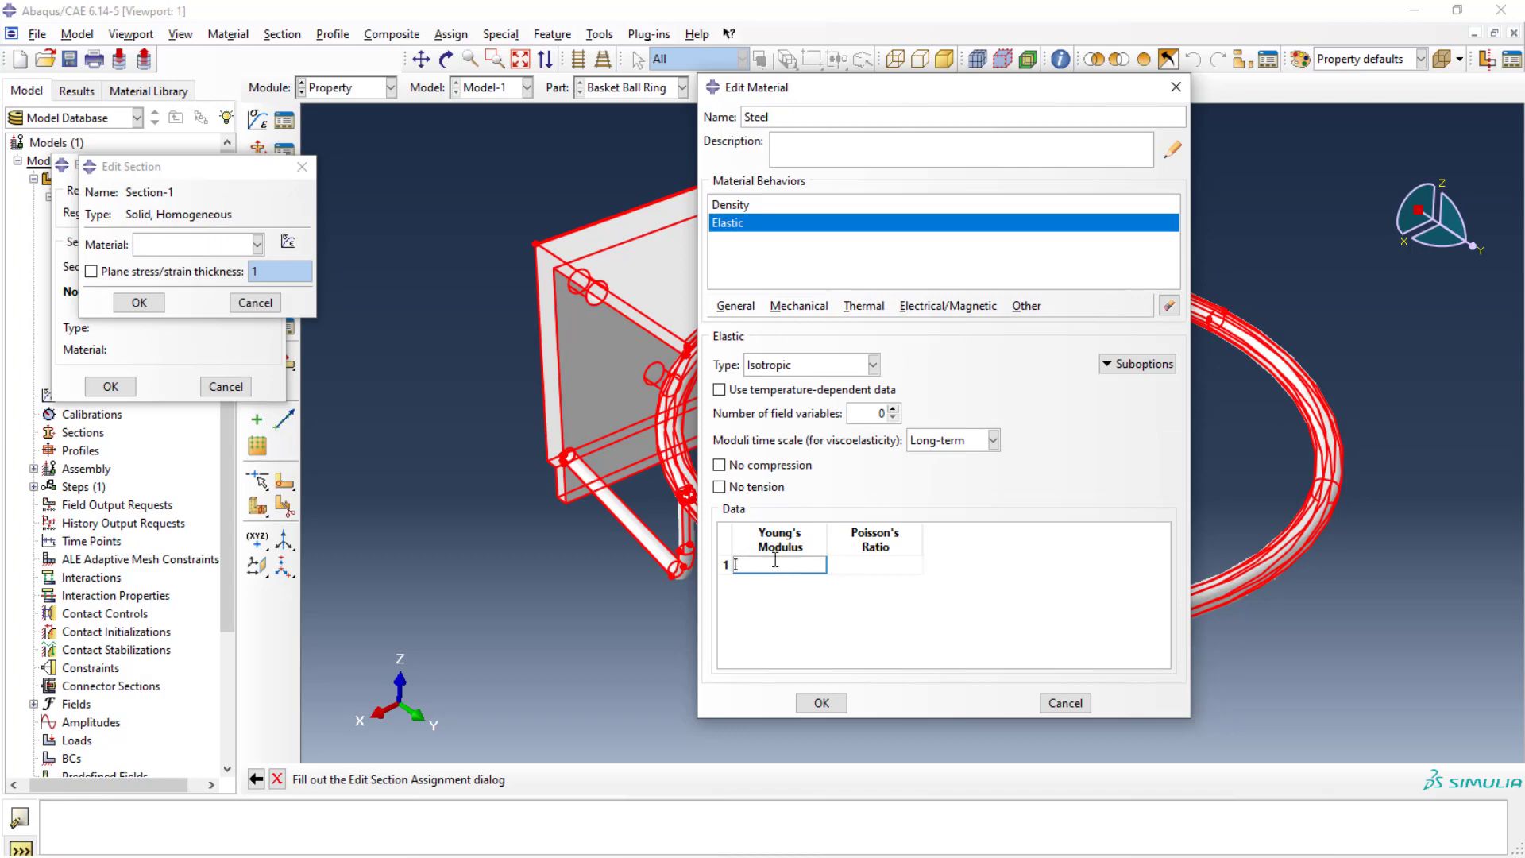
pyautogui.write('203000')
pyautogui.click(860, 564)
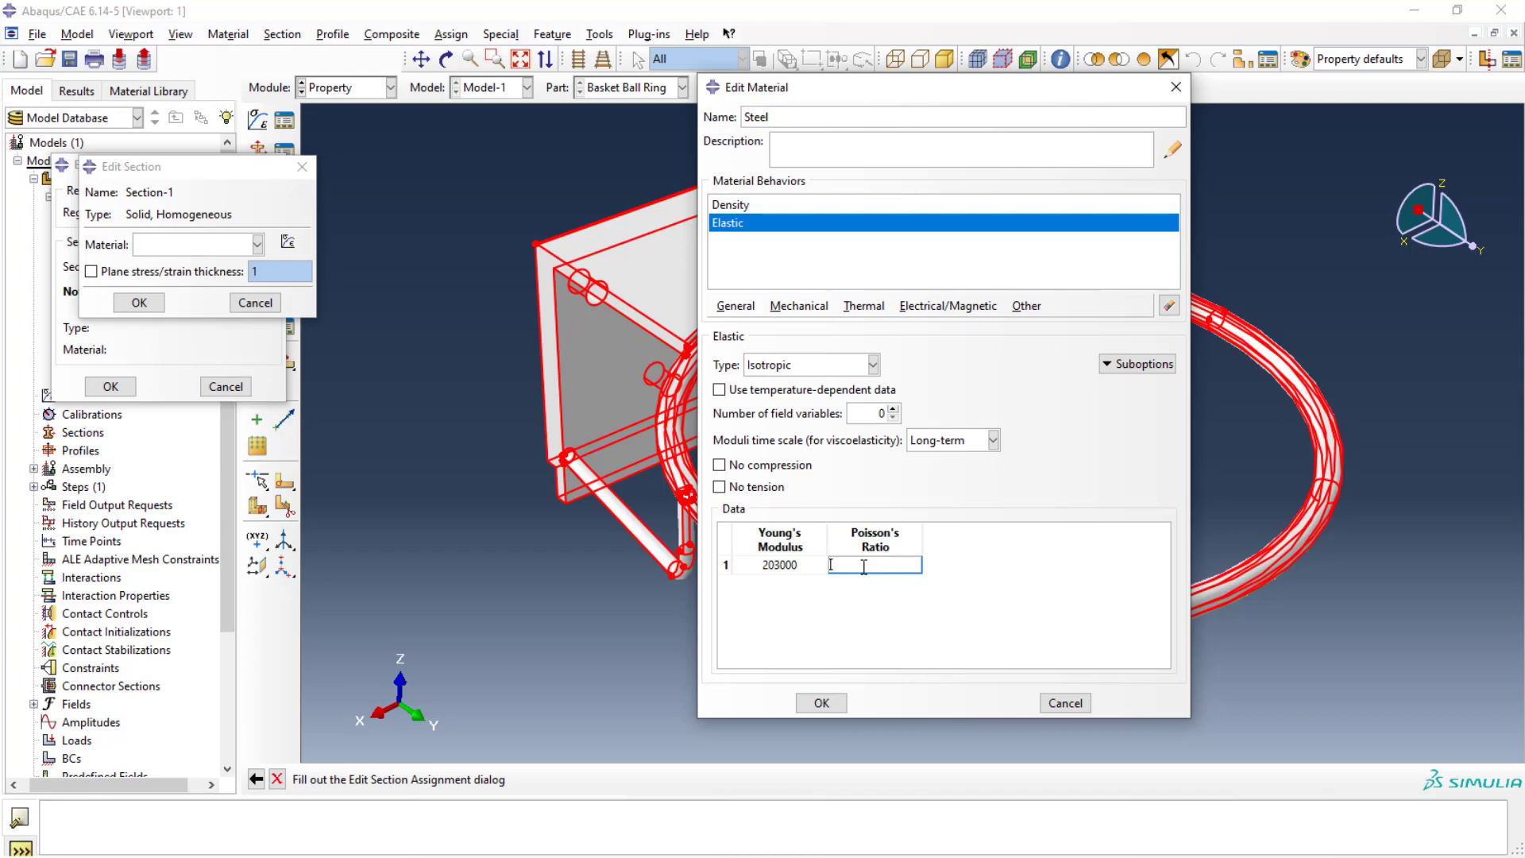
pyautogui.write('0.33')
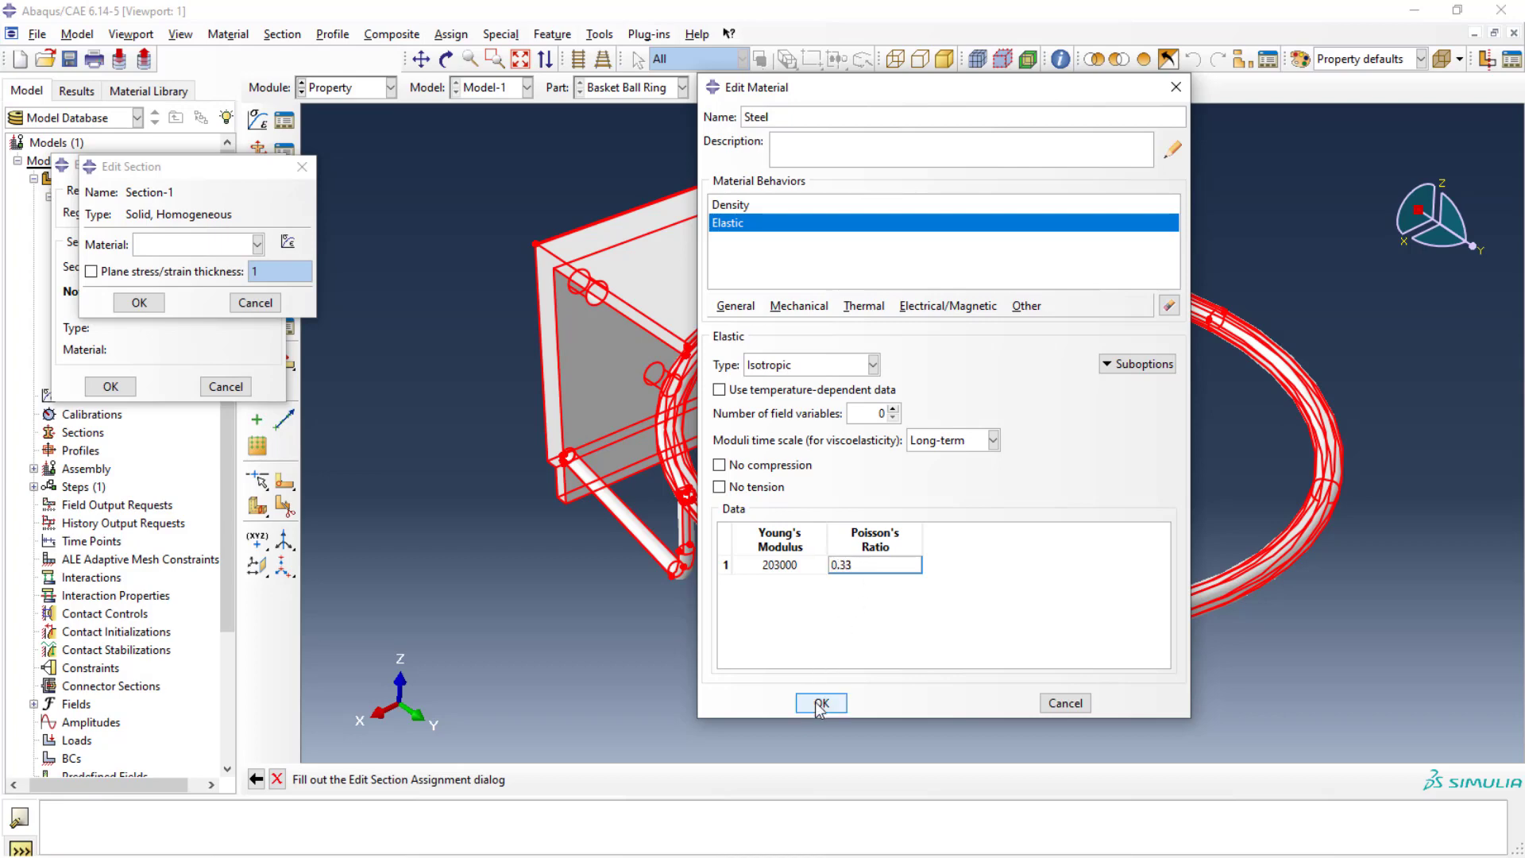
pyautogui.click(820, 703)
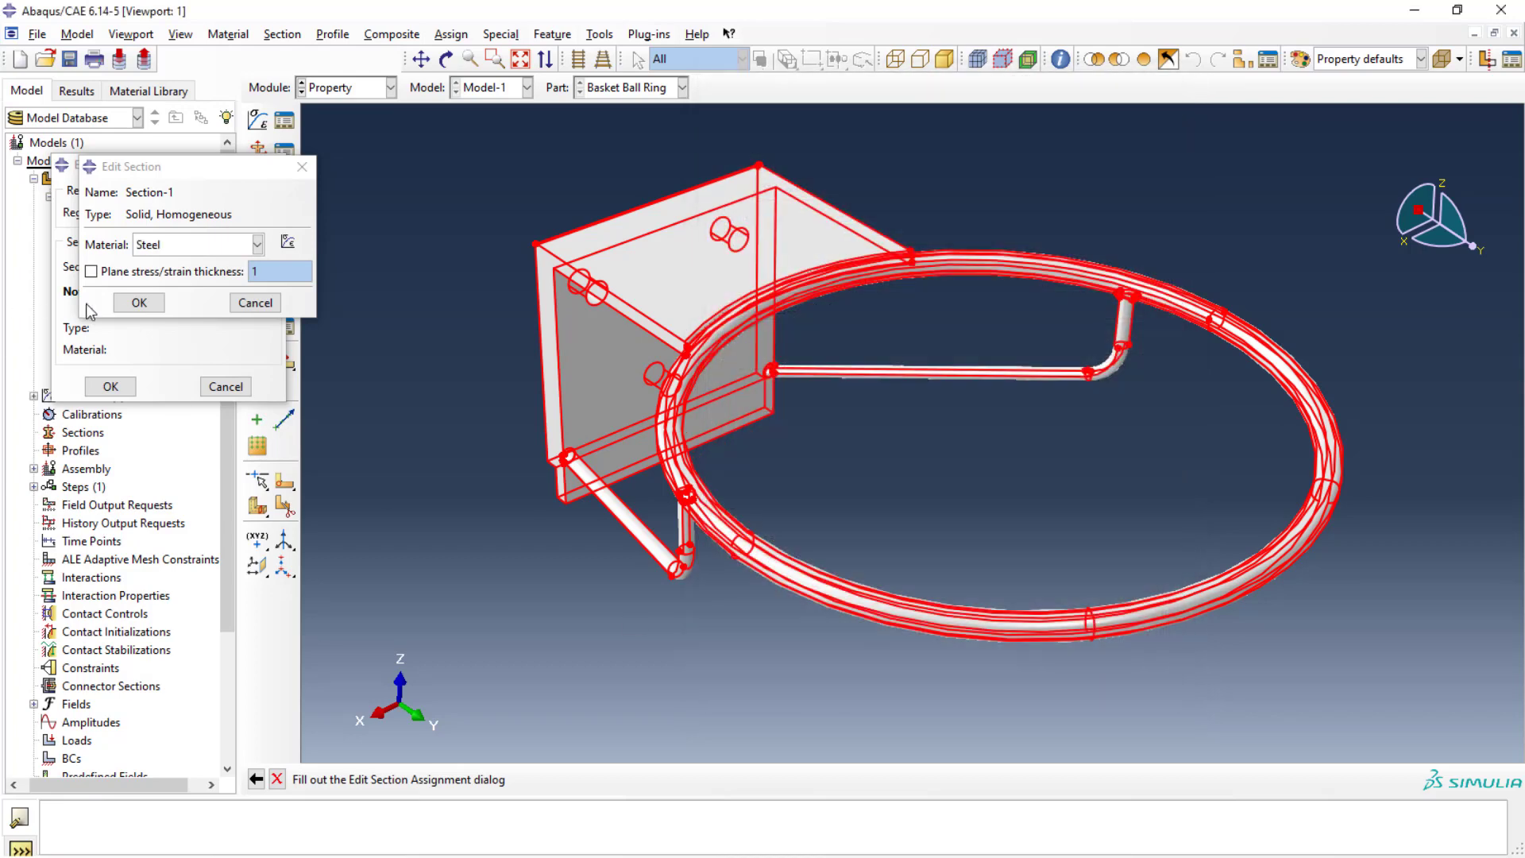
# Accept the section with the Steel material and complete its assignment to the whole part
pyautogui.click(140, 303)
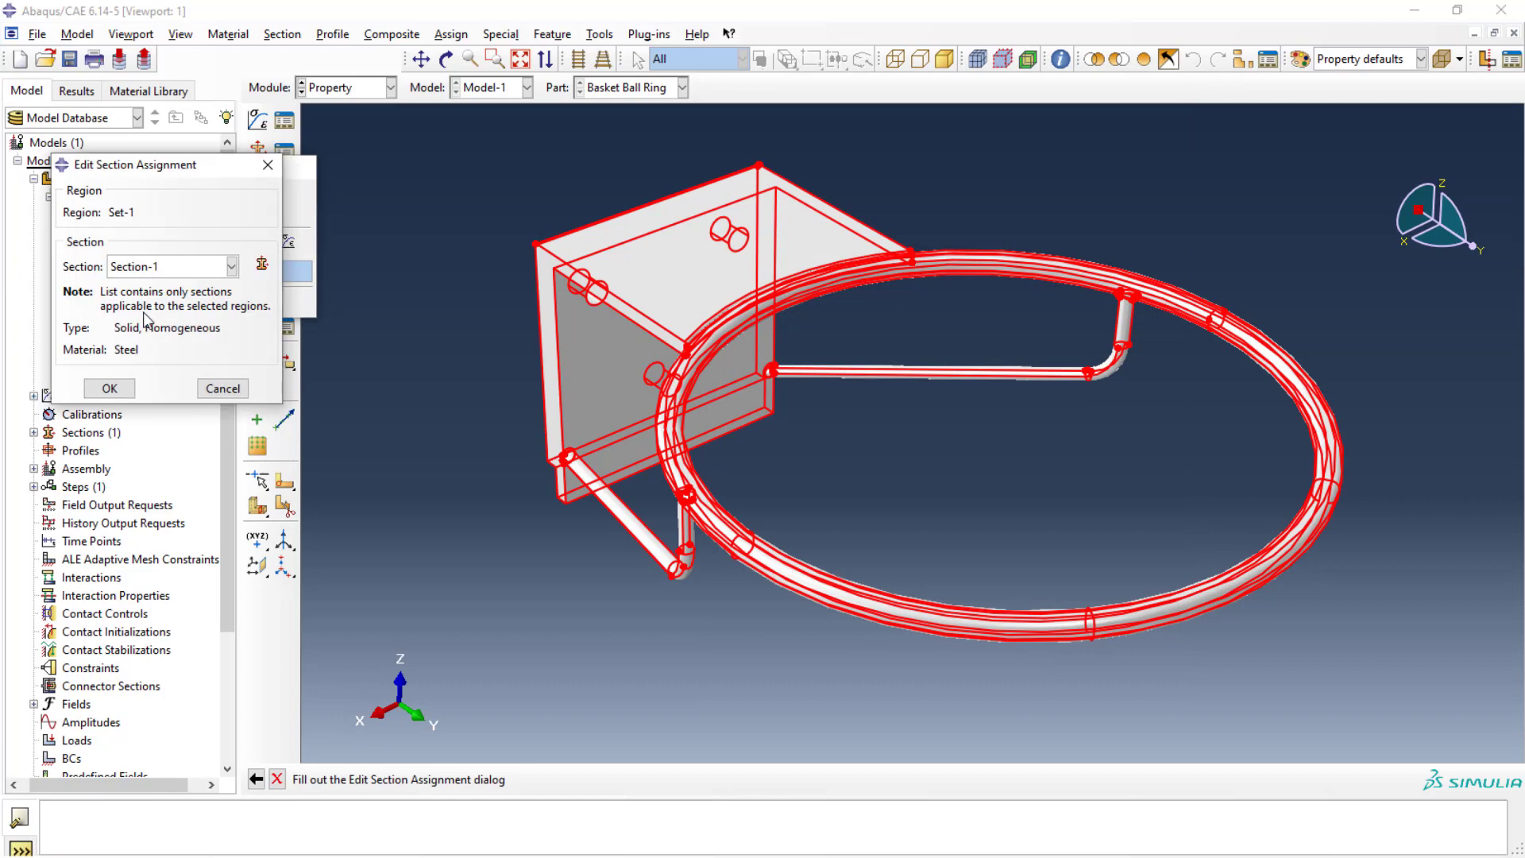
pyautogui.click(112, 390)
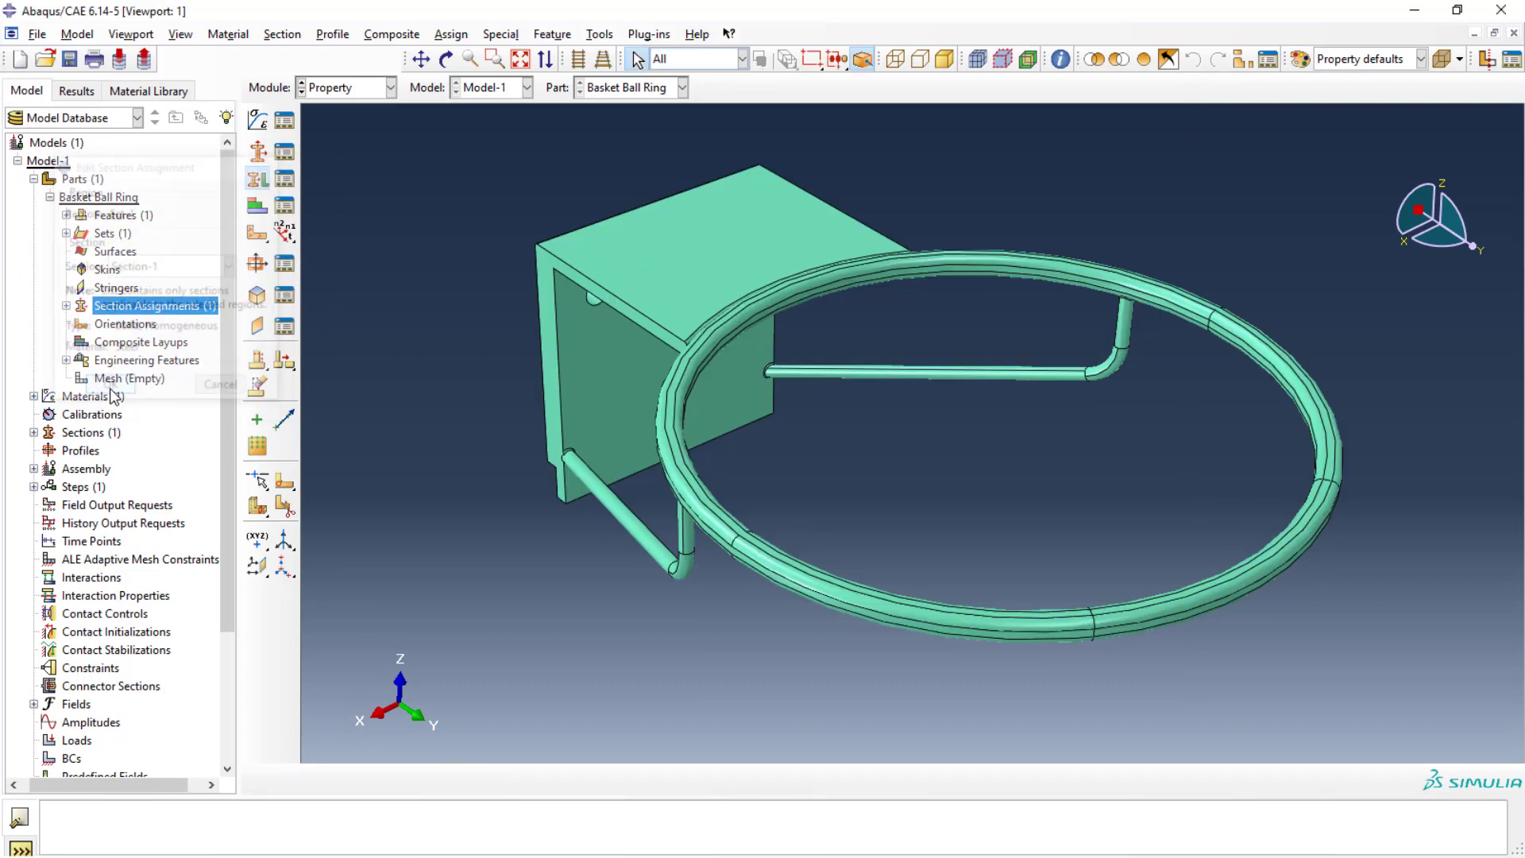
pyautogui.click(67, 306)
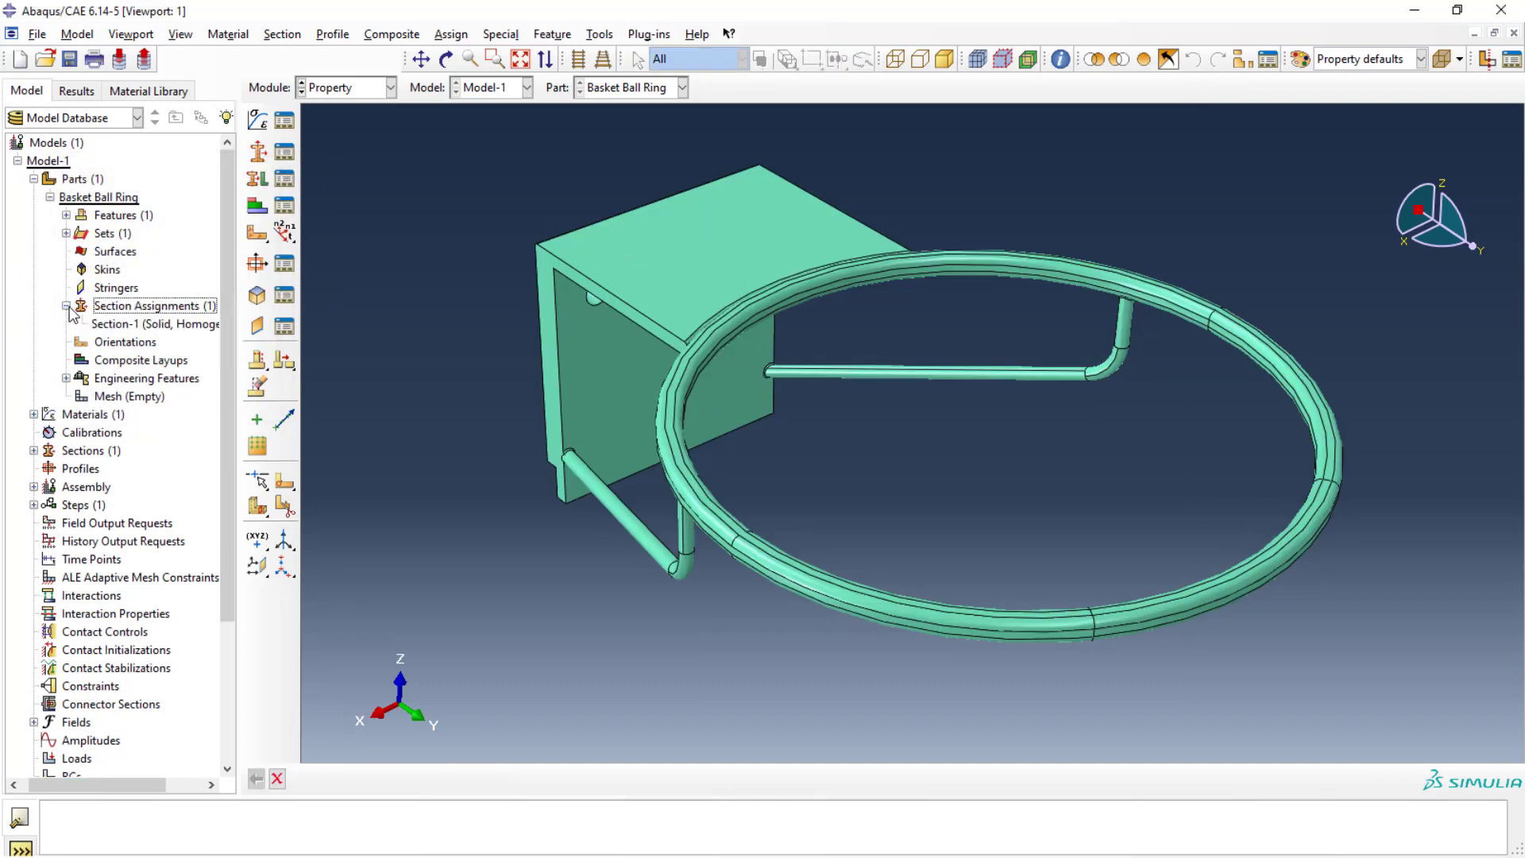
pyautogui.click(33, 179)
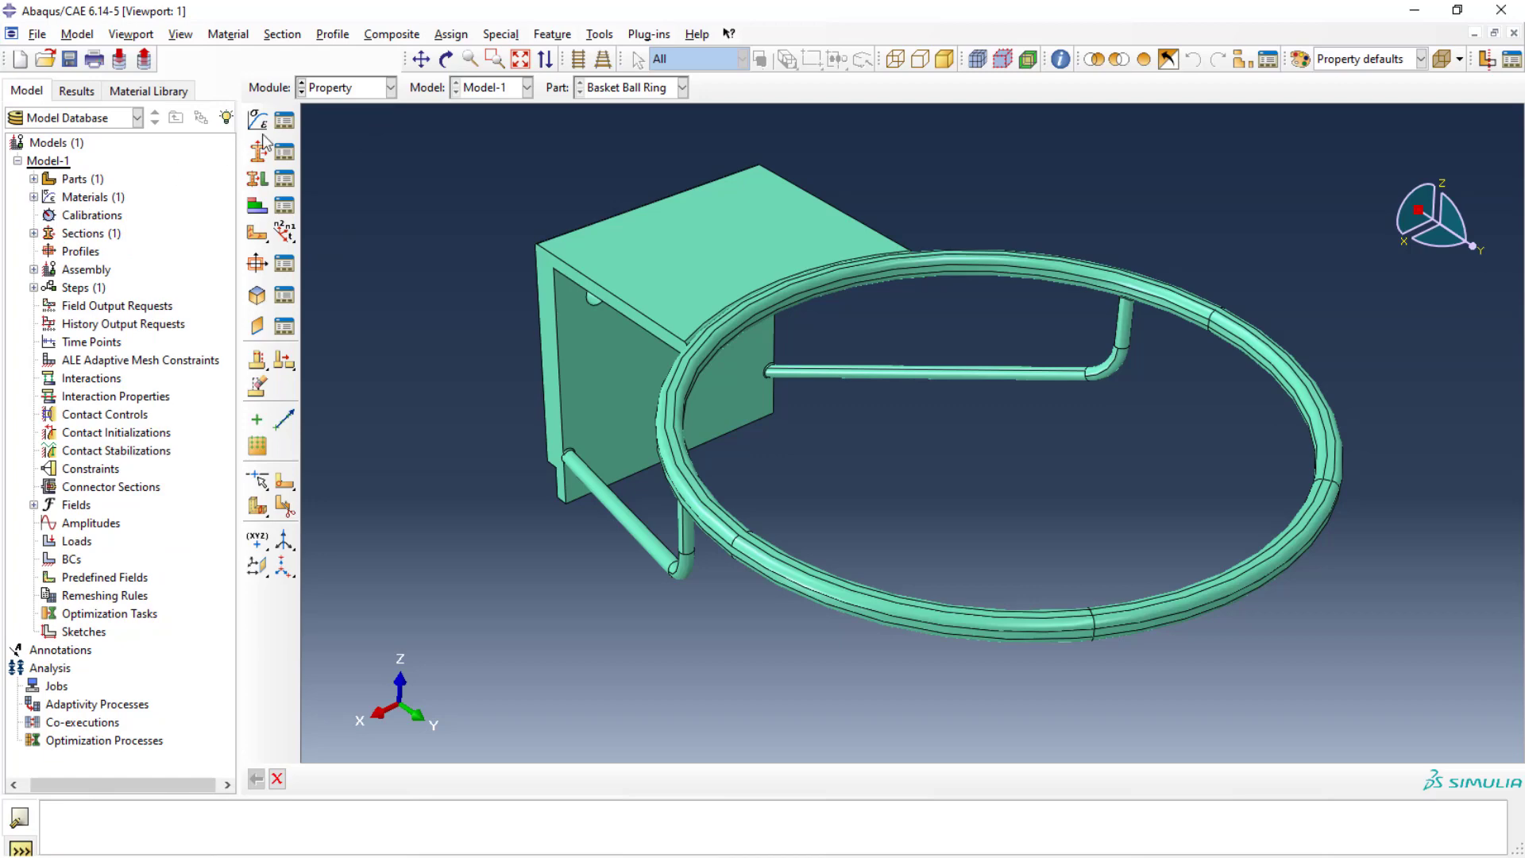
# Switch to the Assembly module and create a dependent instance of the Basket Ball Ring part
pyautogui.click(389, 87)
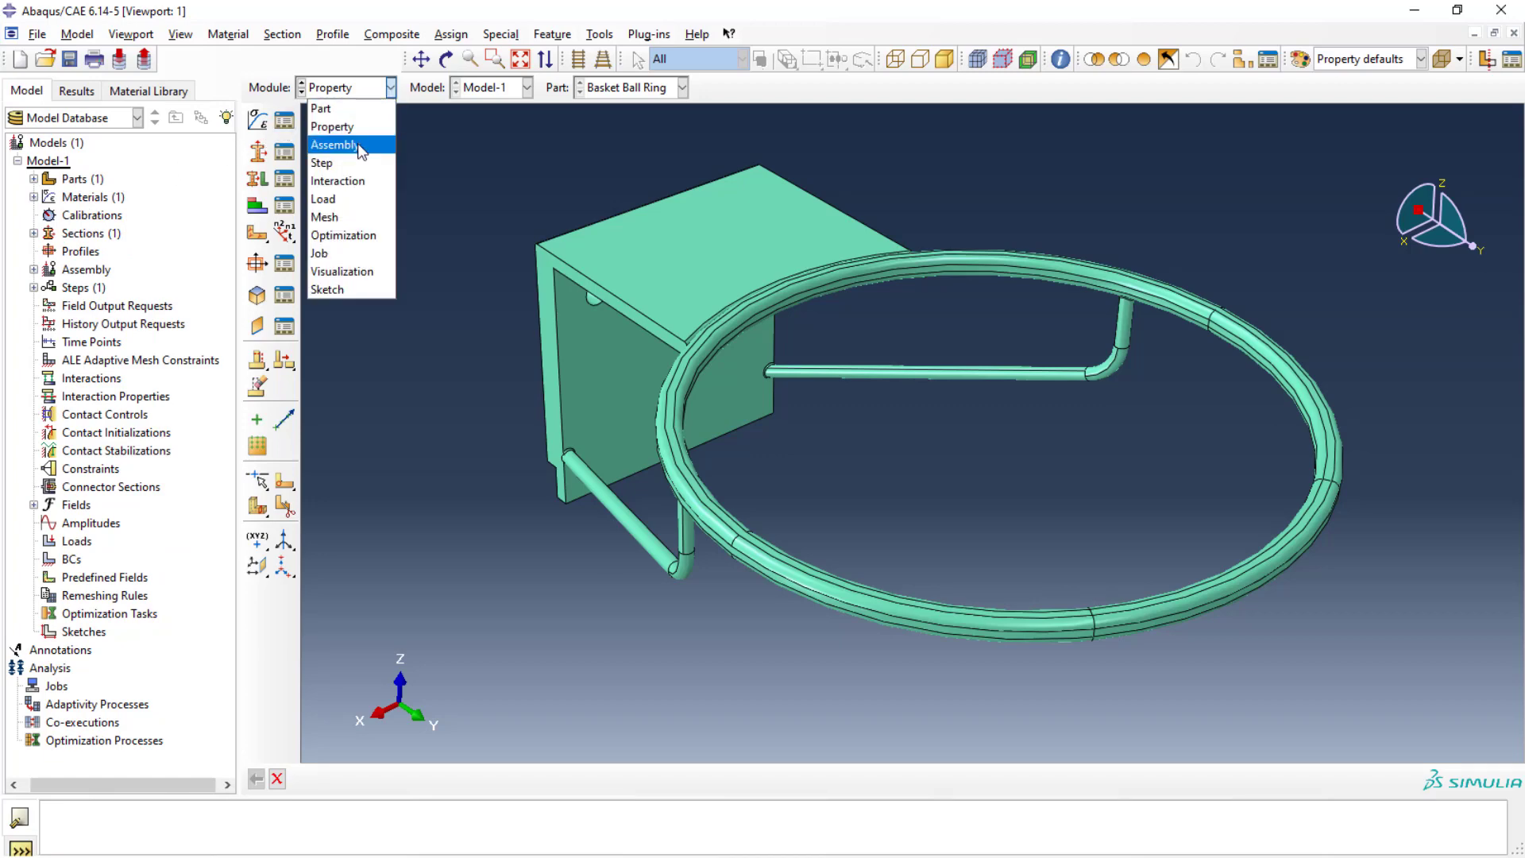
pyautogui.click(345, 143)
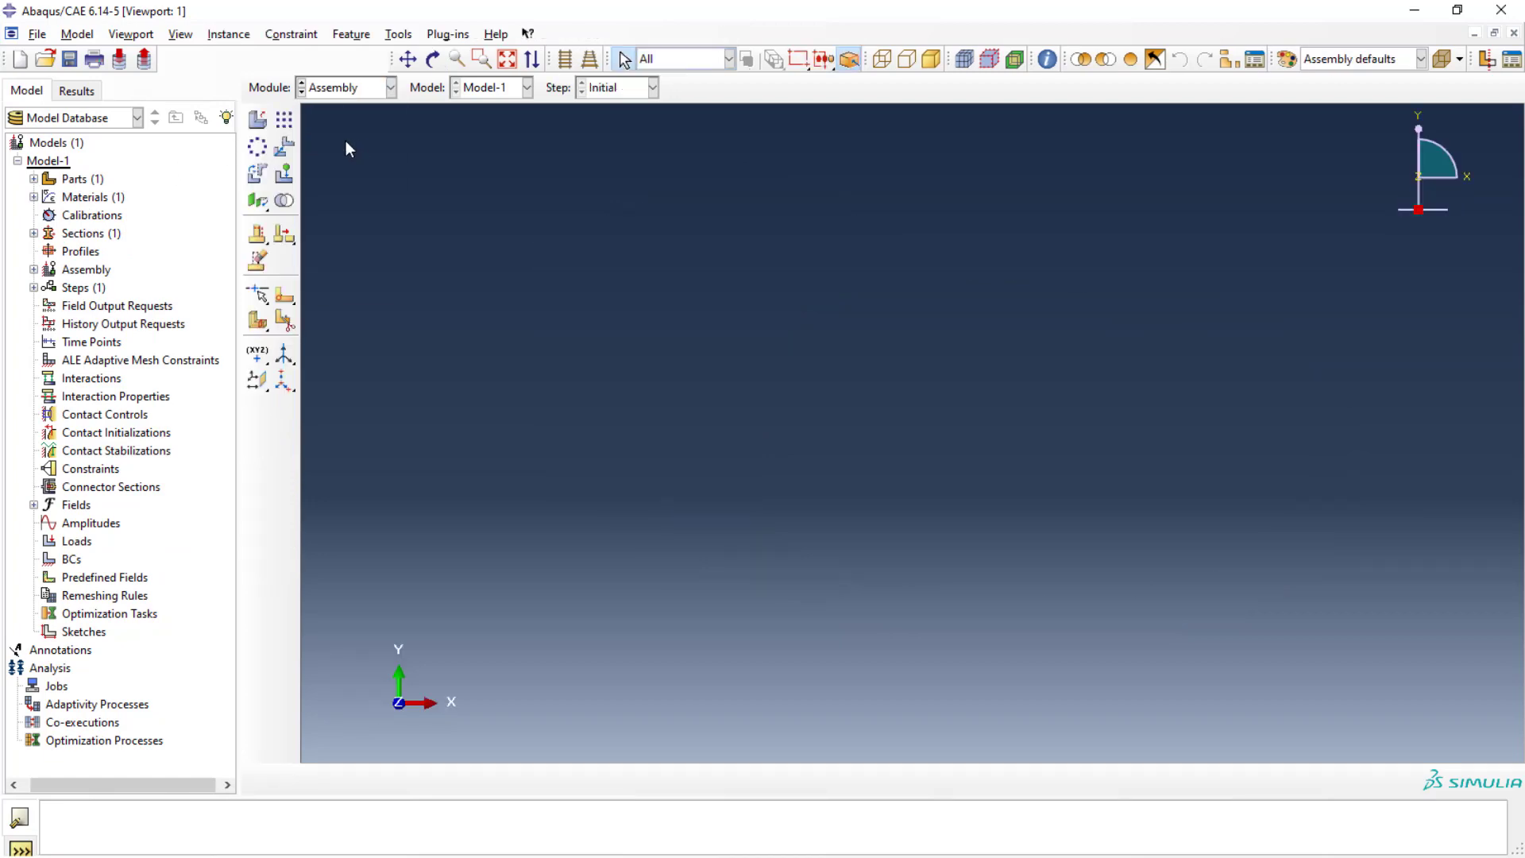
pyautogui.click(258, 126)
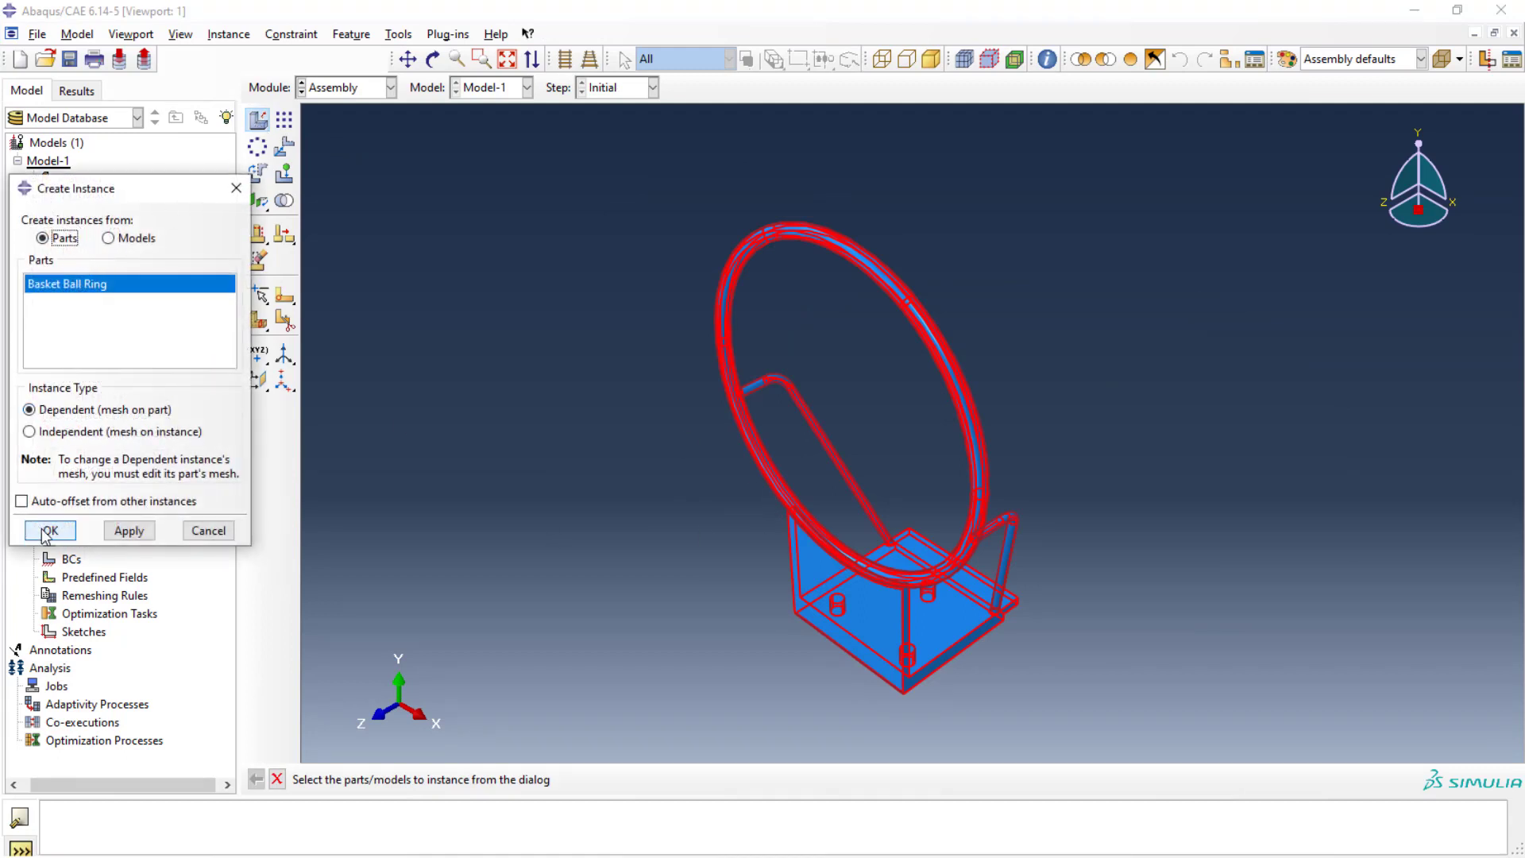
pyautogui.click(127, 531)
pyautogui.click(127, 531)
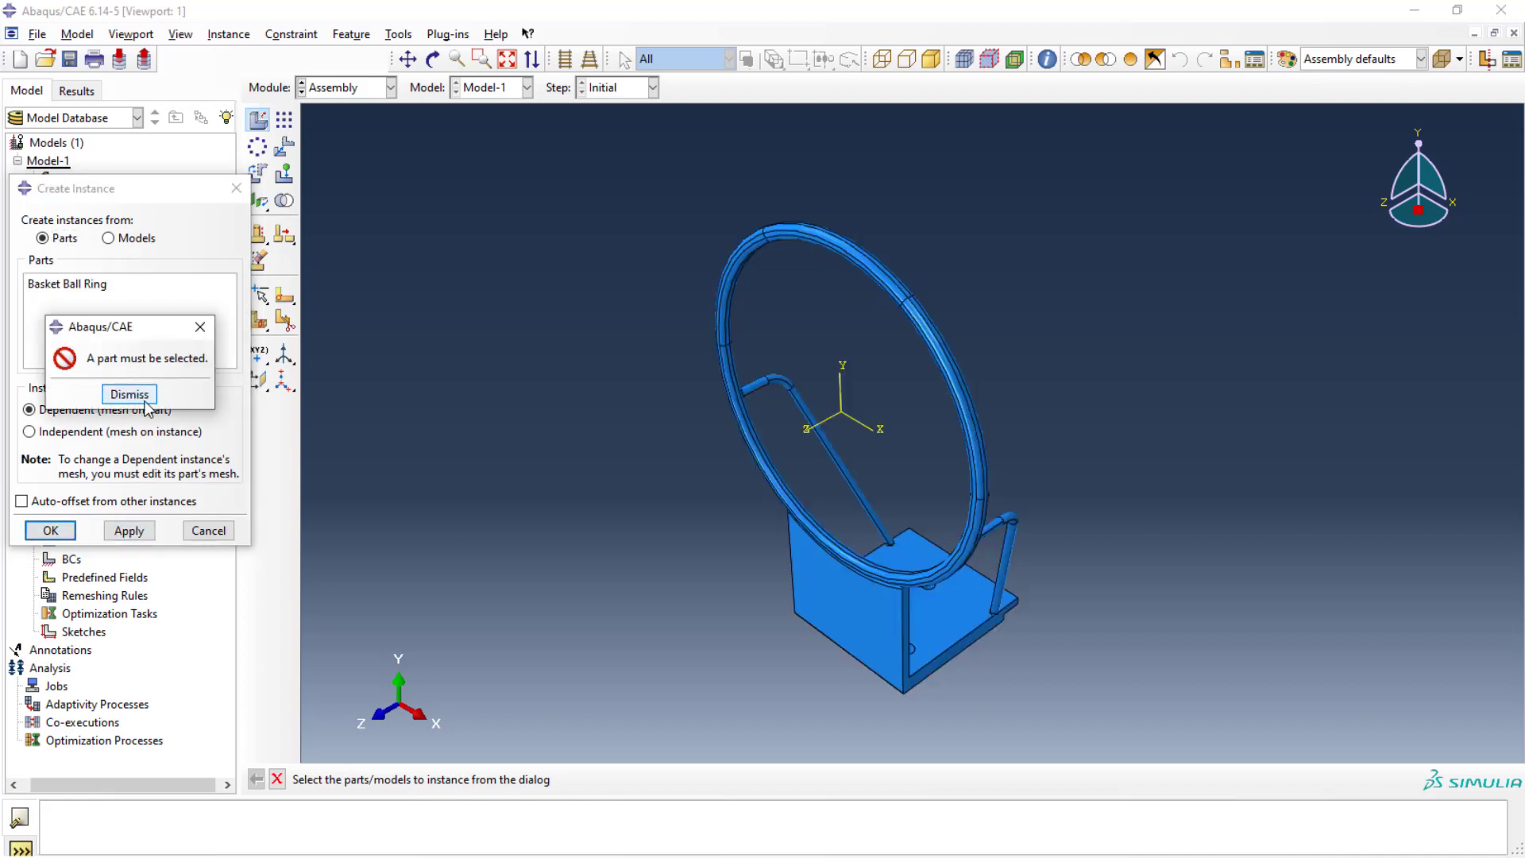
pyautogui.click(130, 395)
pyautogui.click(85, 283)
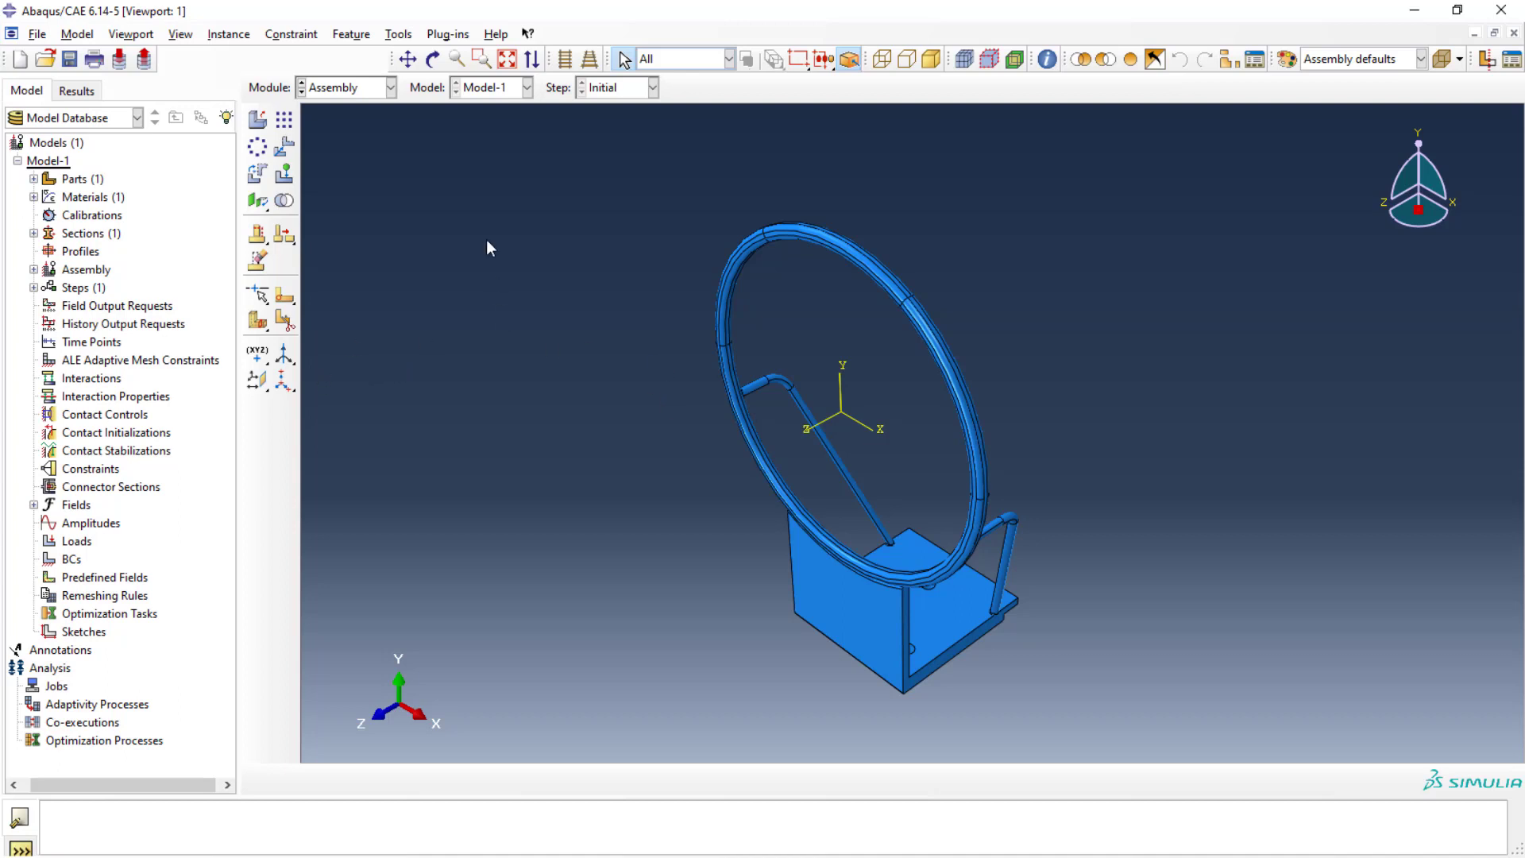
# Switch to the Step module and set up a new analysis step after Initial with the Static, General procedure
pyautogui.click(391, 87)
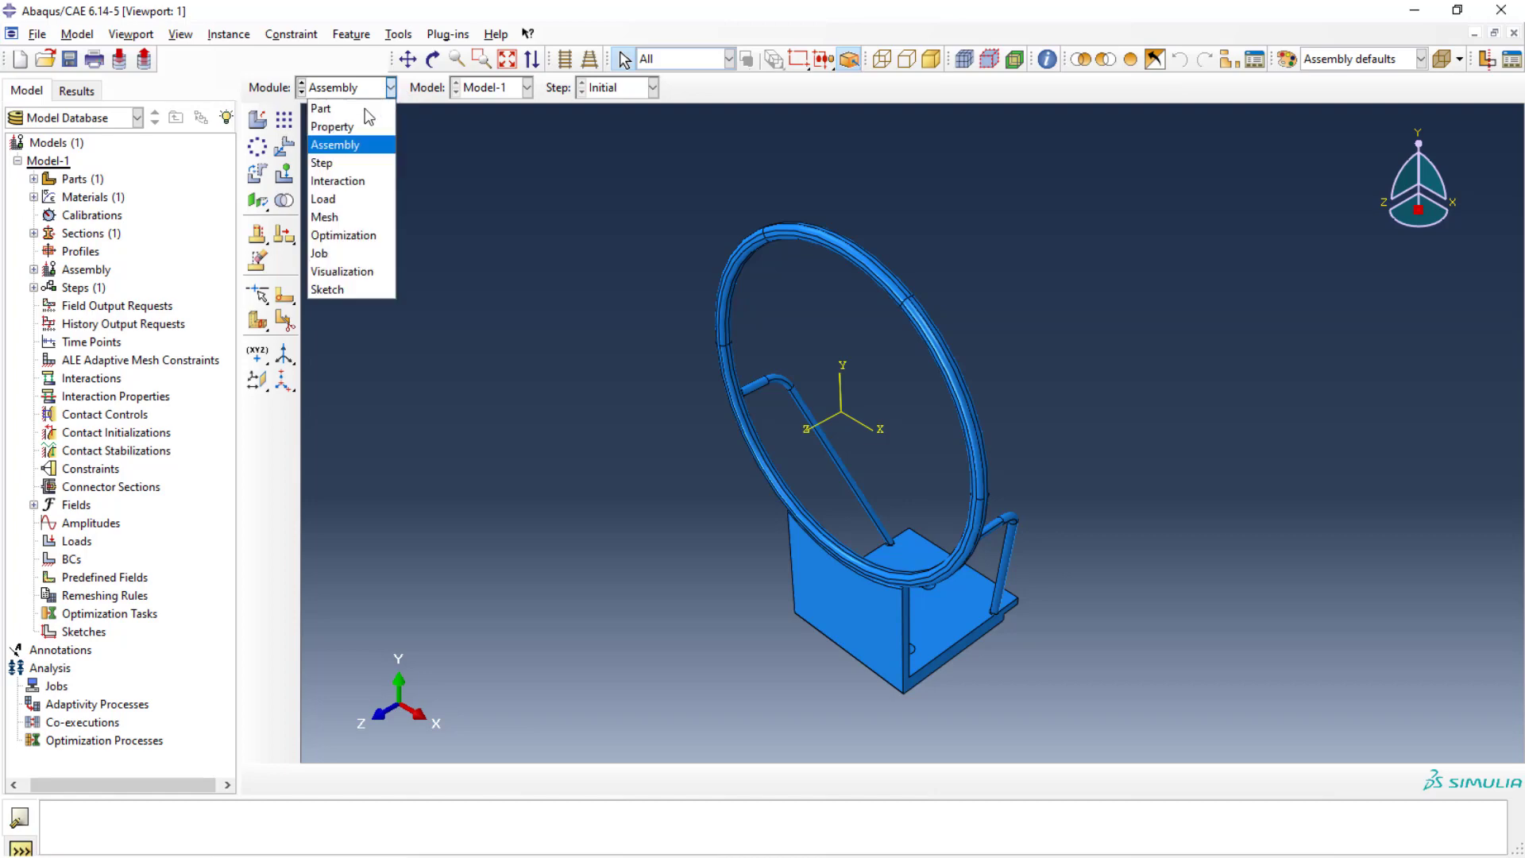
pyautogui.click(331, 164)
pyautogui.click(259, 122)
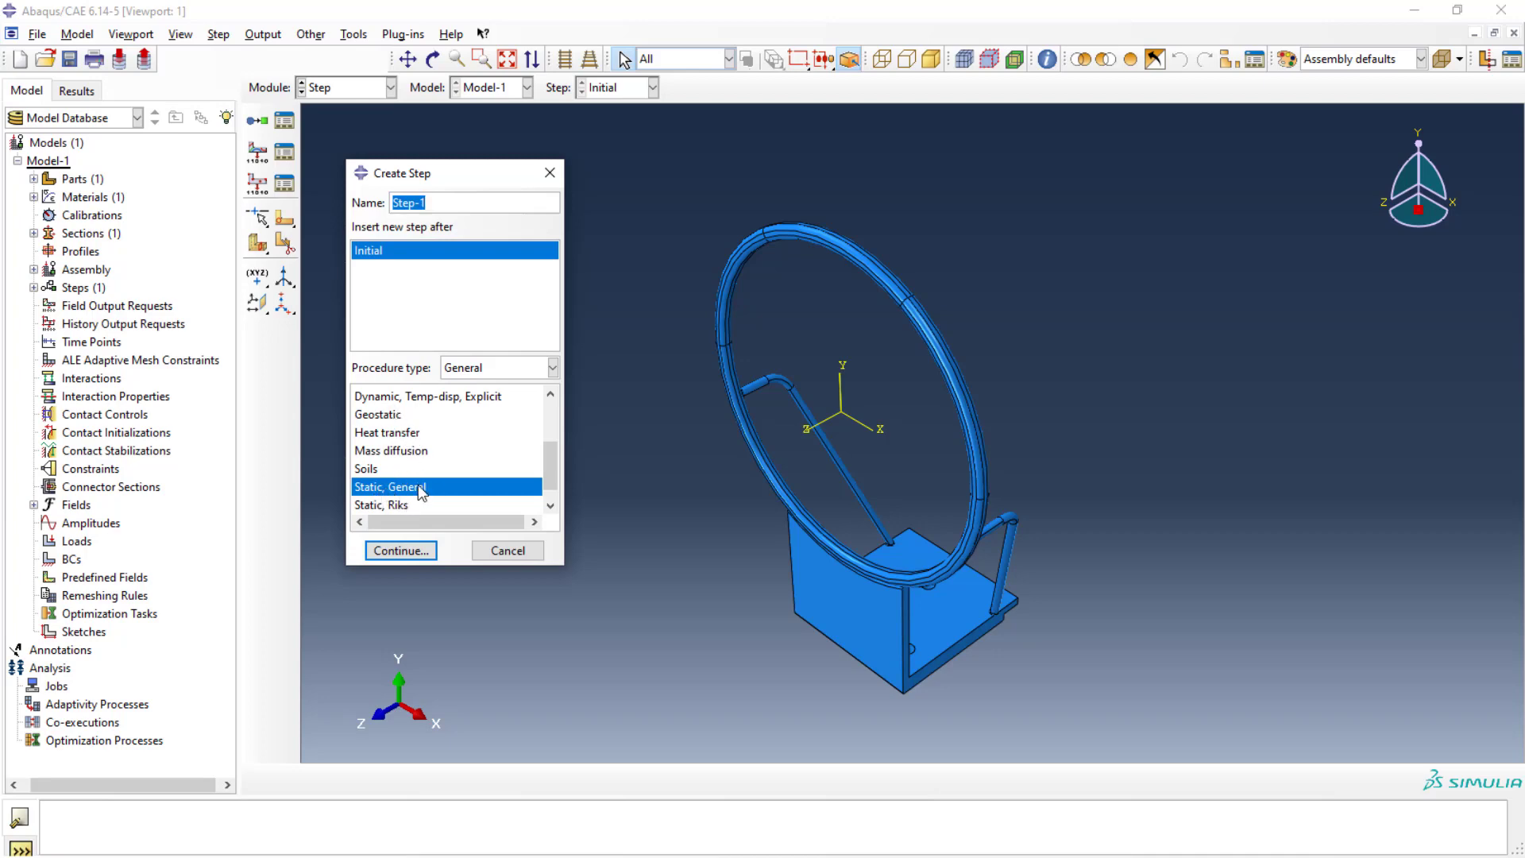
pyautogui.scroll(-1, 419, 486)
pyautogui.scroll(3, 419, 490)
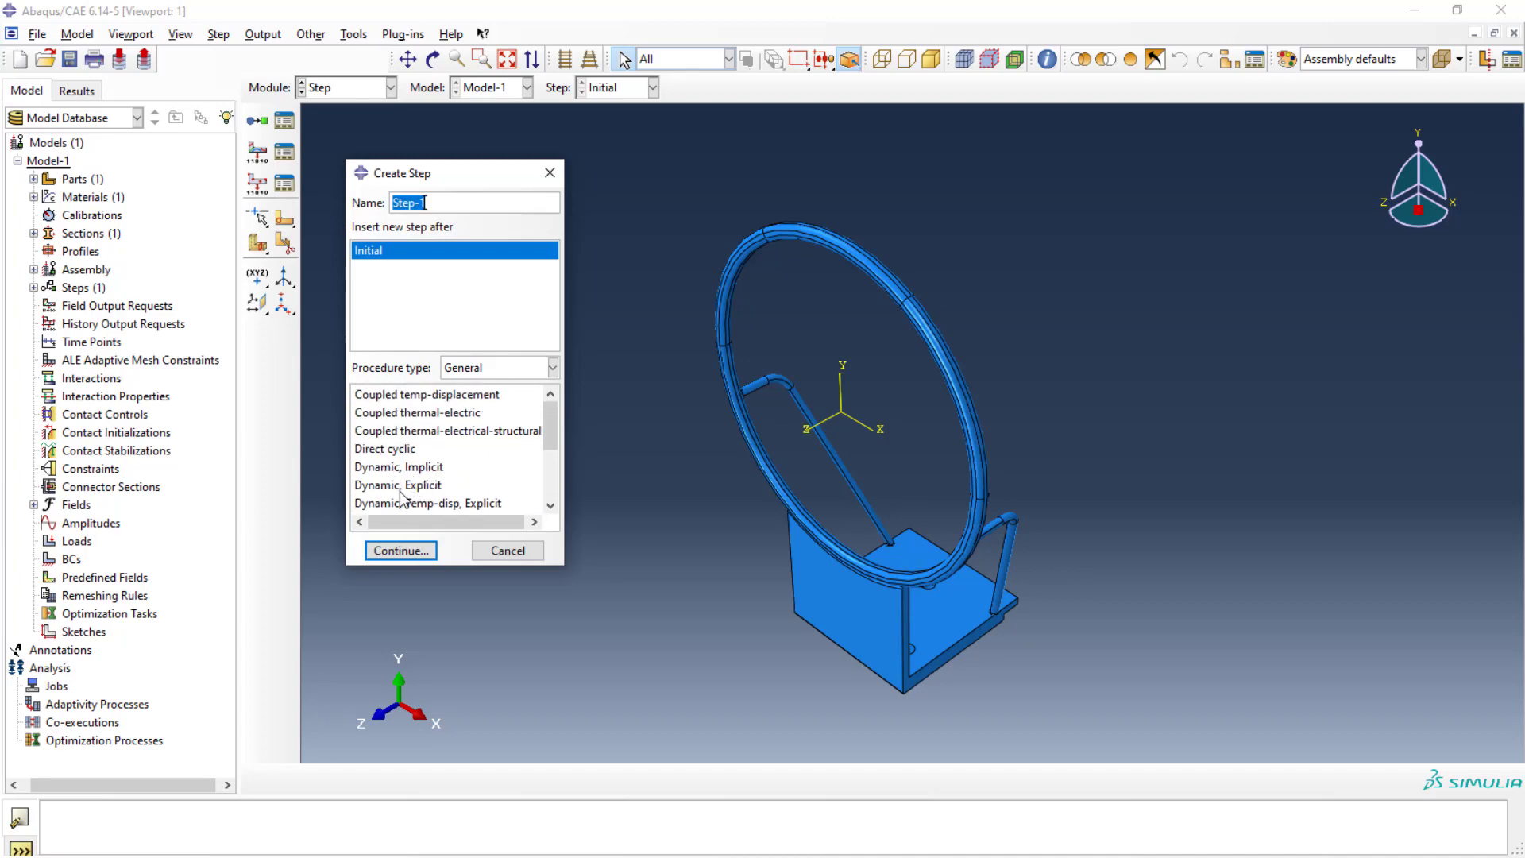
pyautogui.click(515, 369)
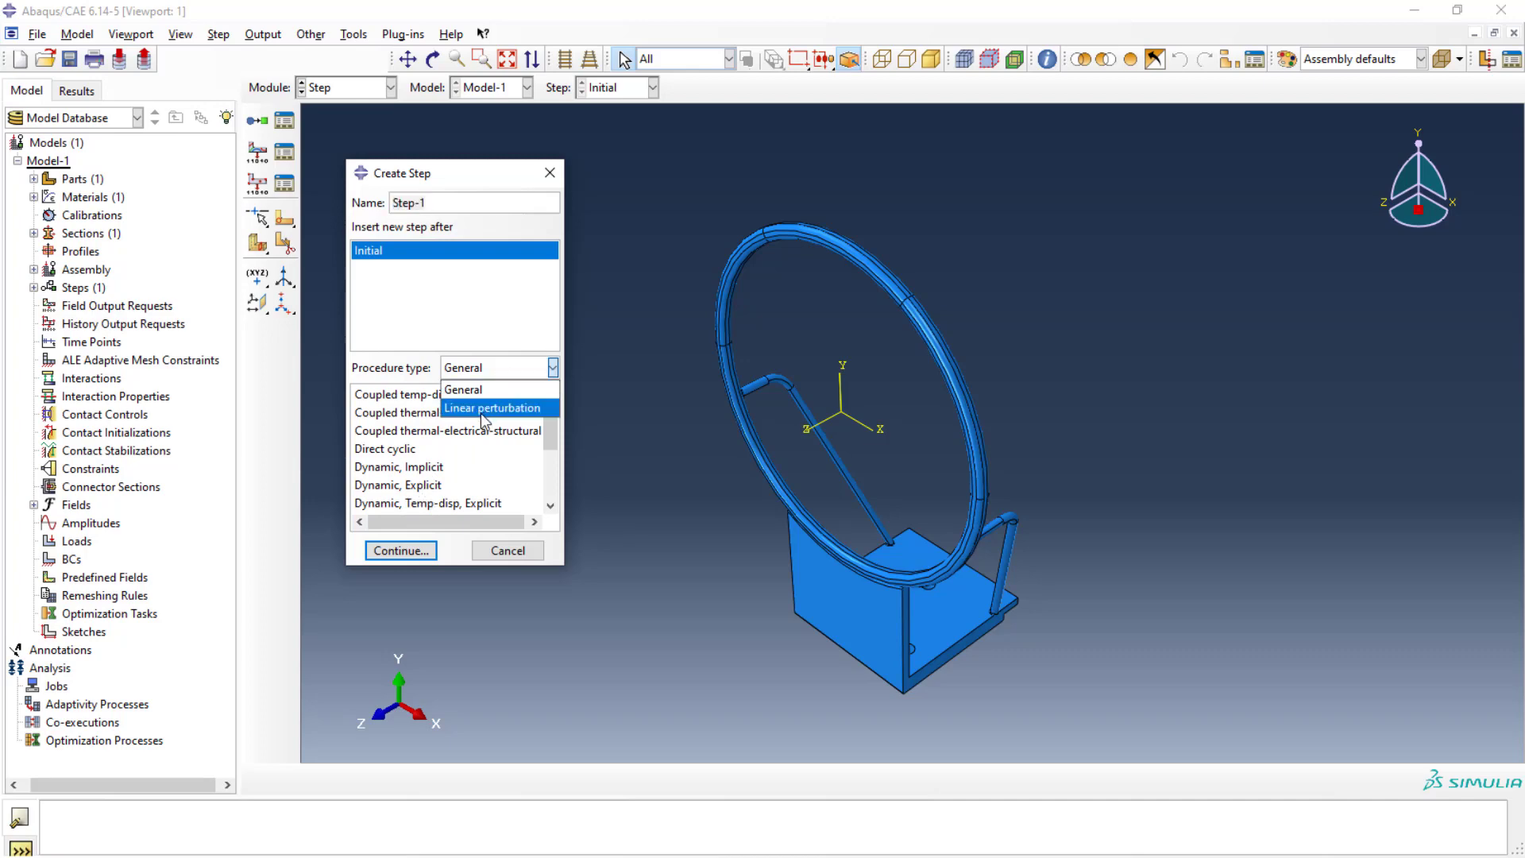
pyautogui.click(483, 414)
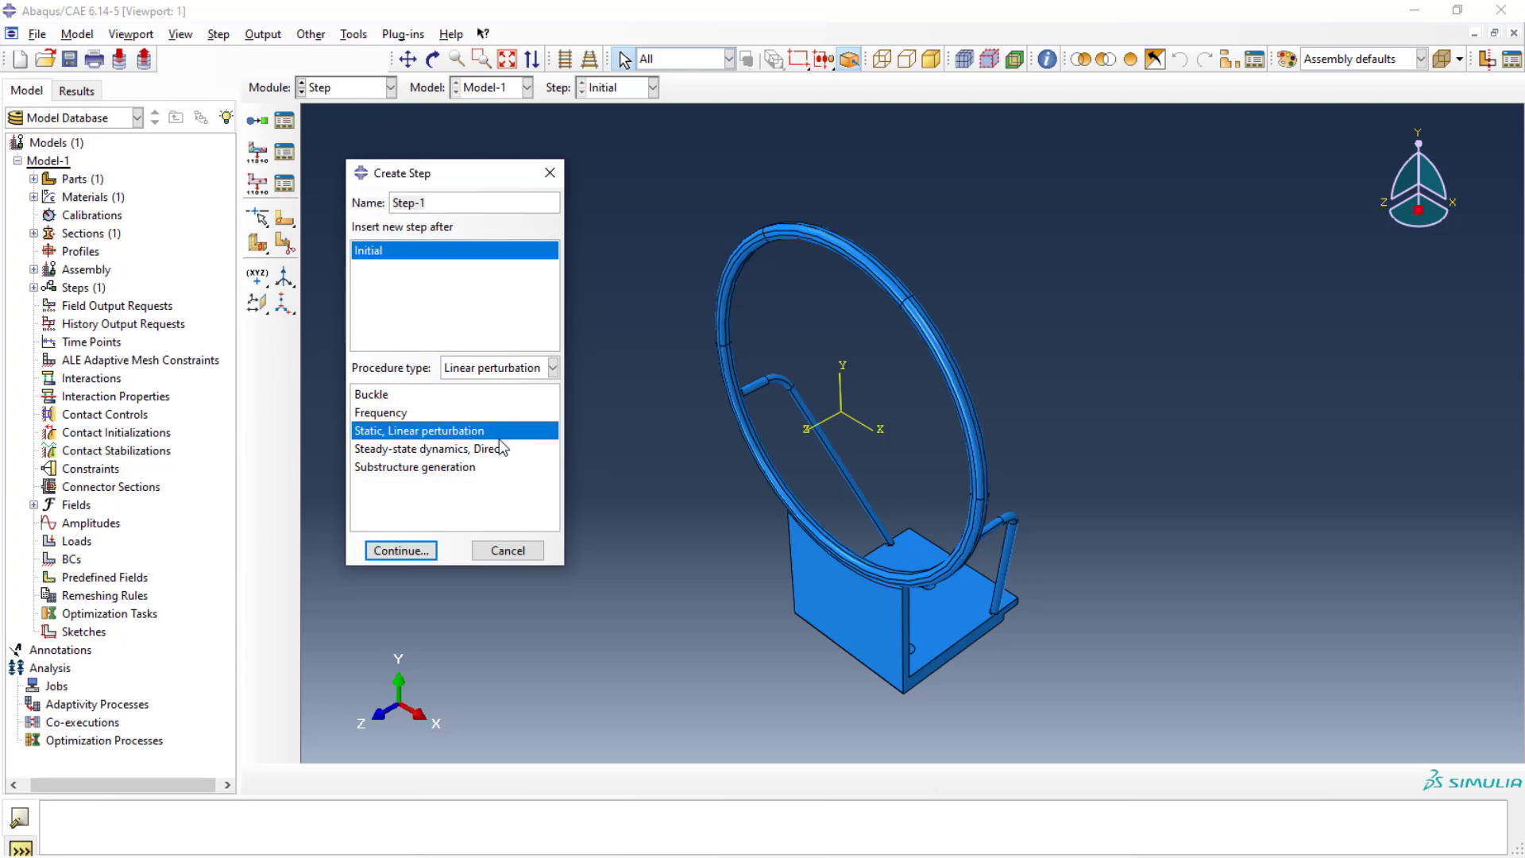
pyautogui.click(523, 370)
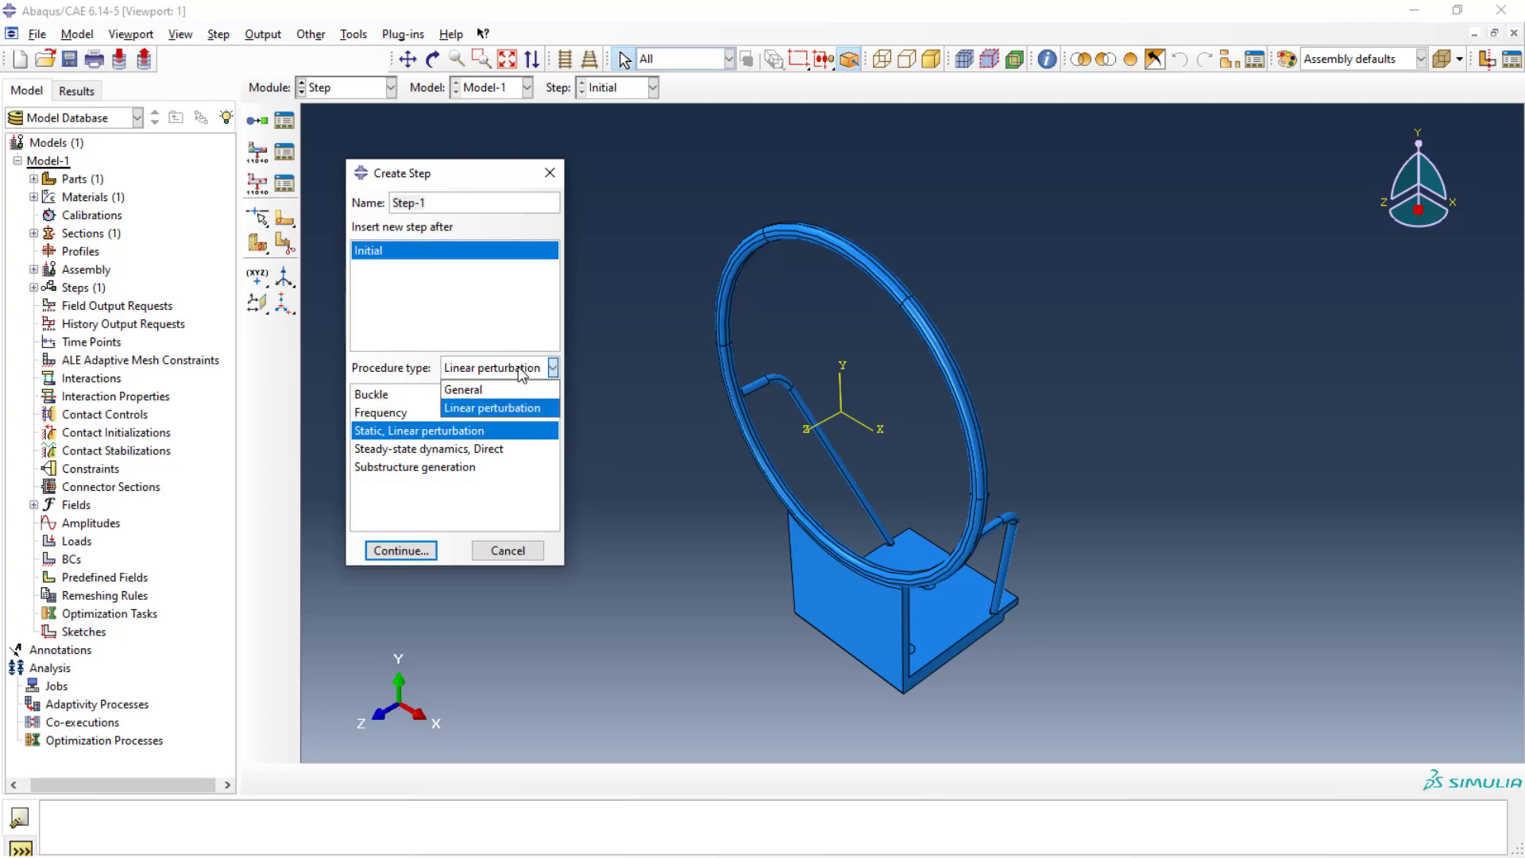
pyautogui.click(464, 393)
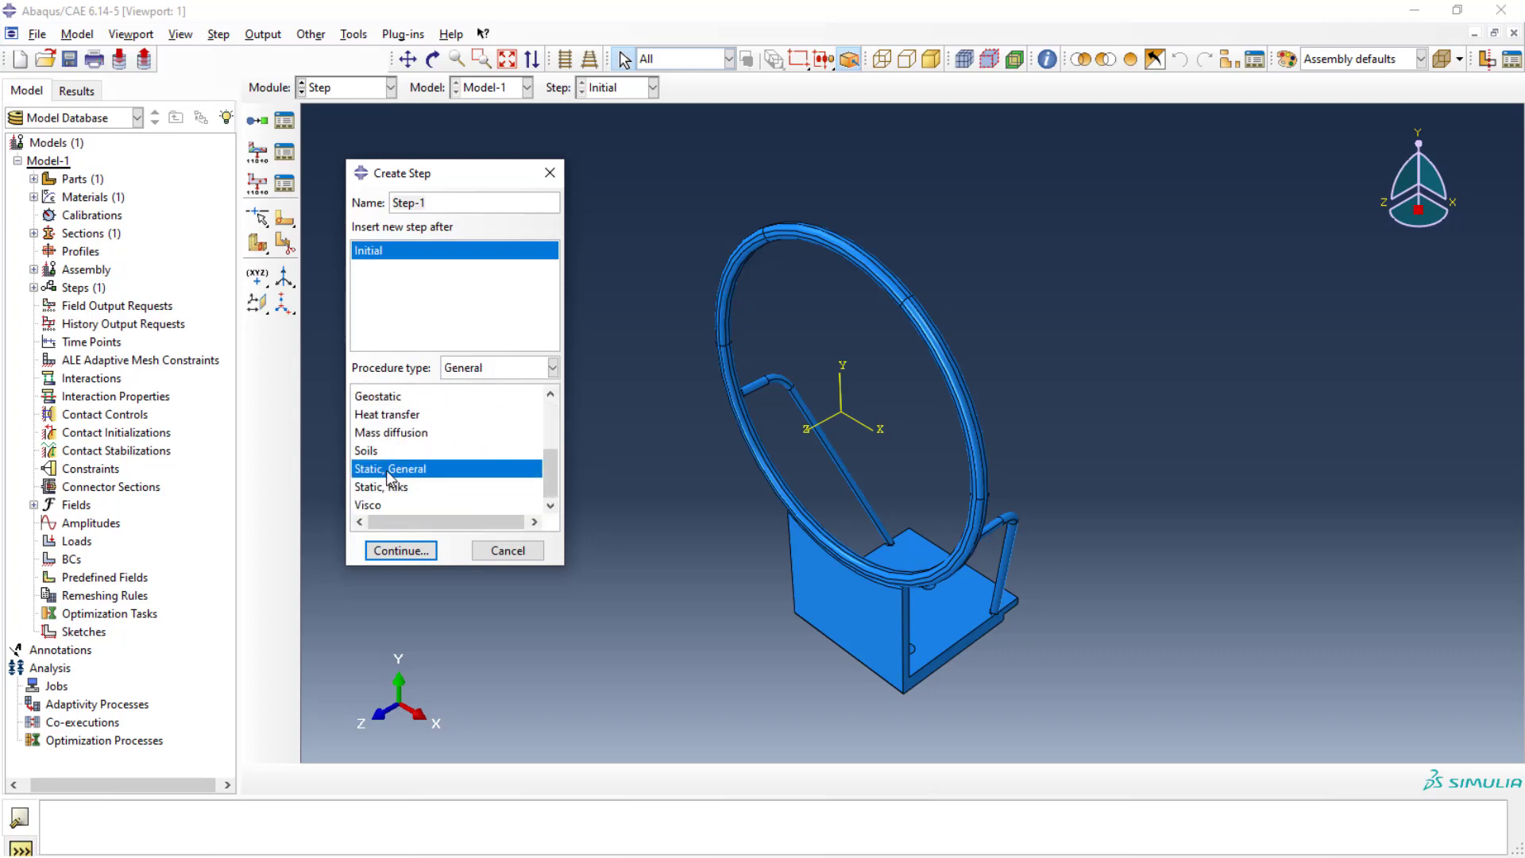
# Create the Static, General step, keeping its default basic and incrementation settings
pyautogui.click(394, 549)
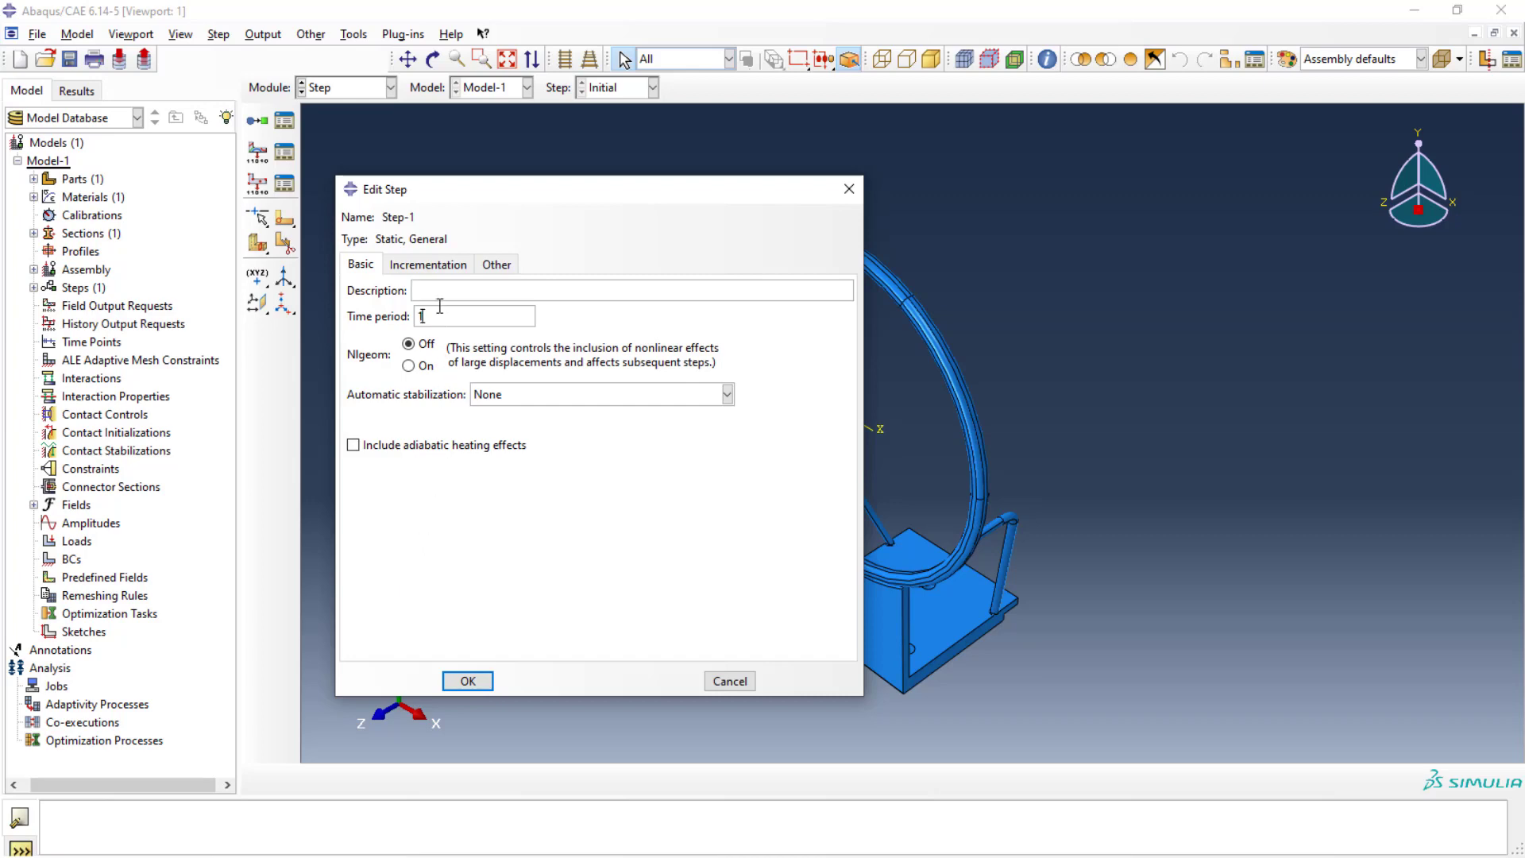
pyautogui.click(421, 270)
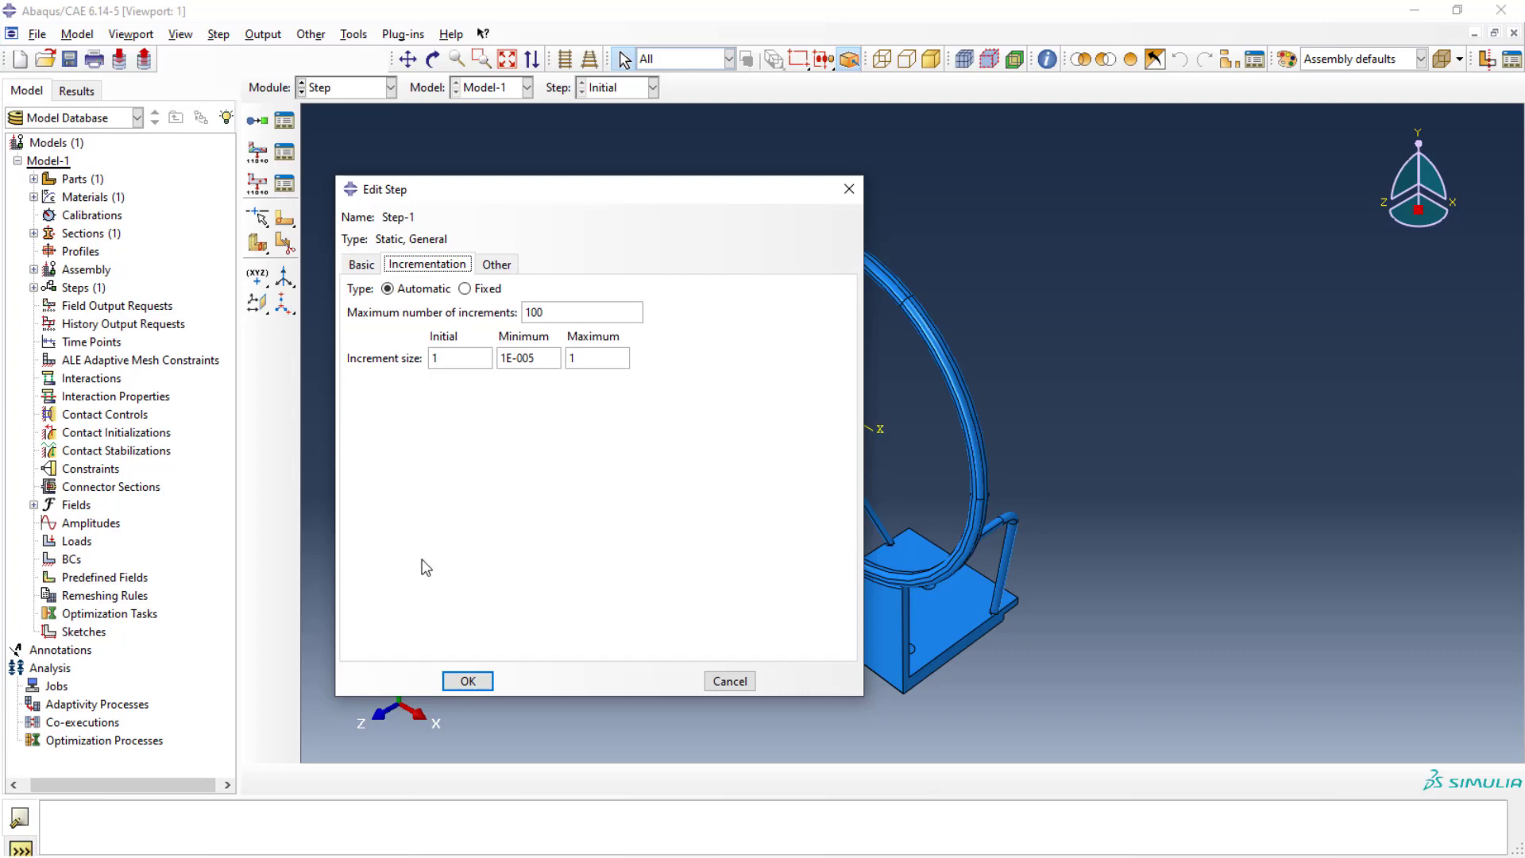
pyautogui.click(467, 682)
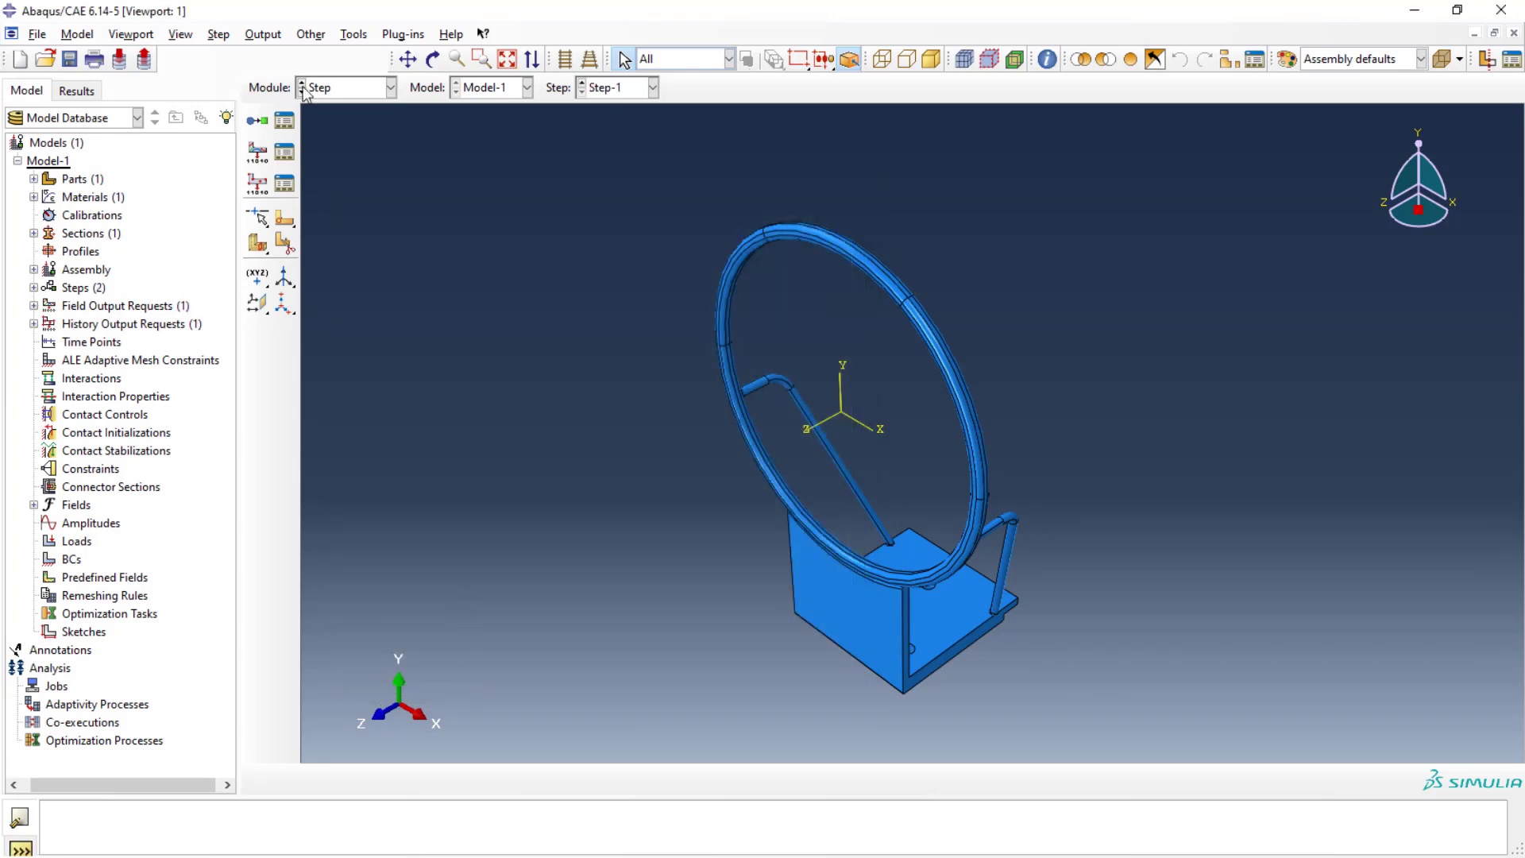
pyautogui.click(367, 90)
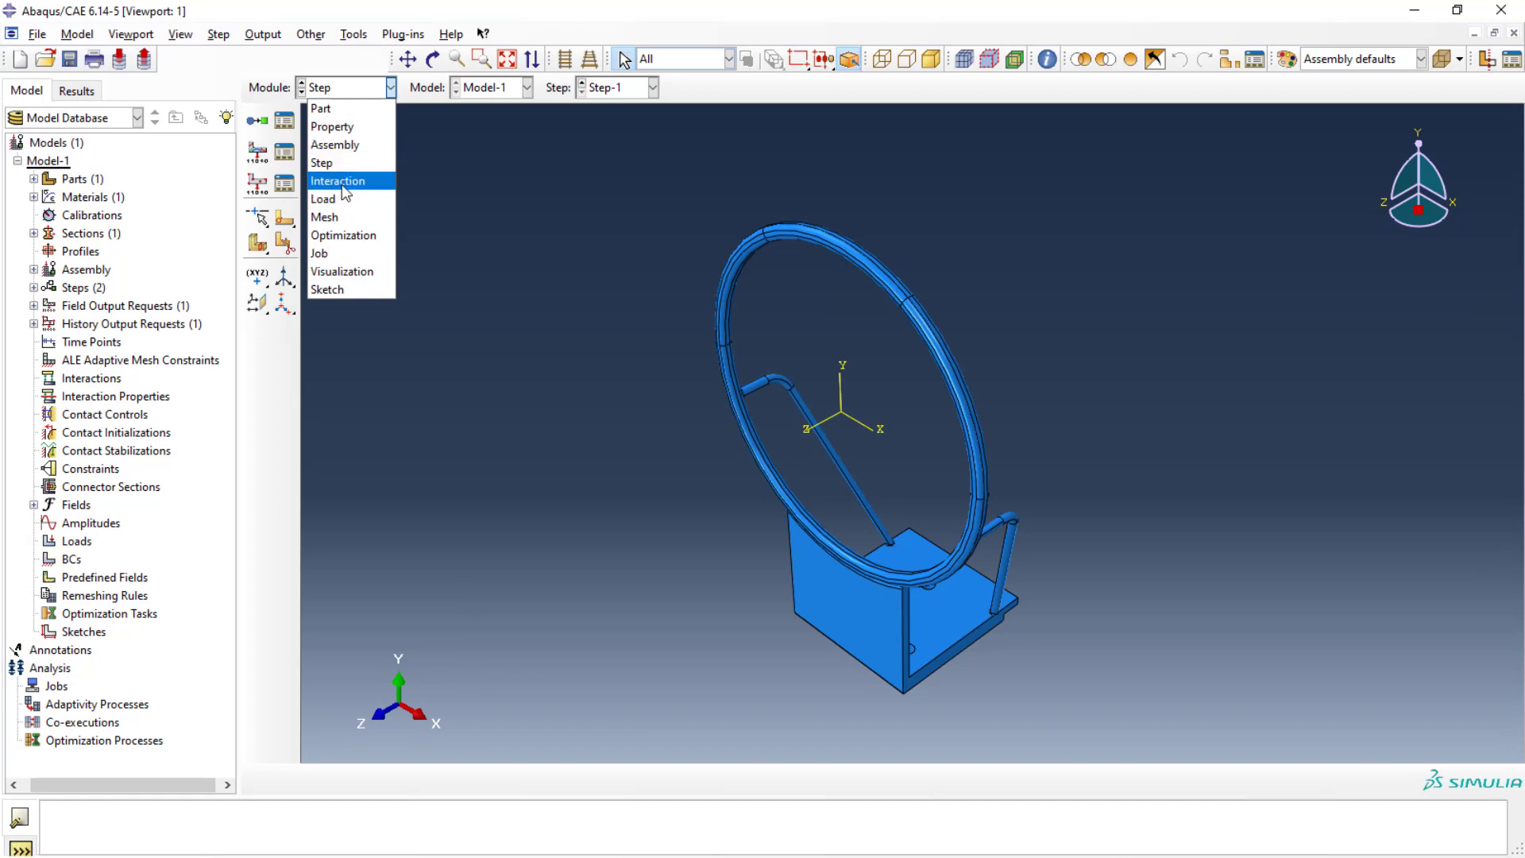
pyautogui.click(327, 108)
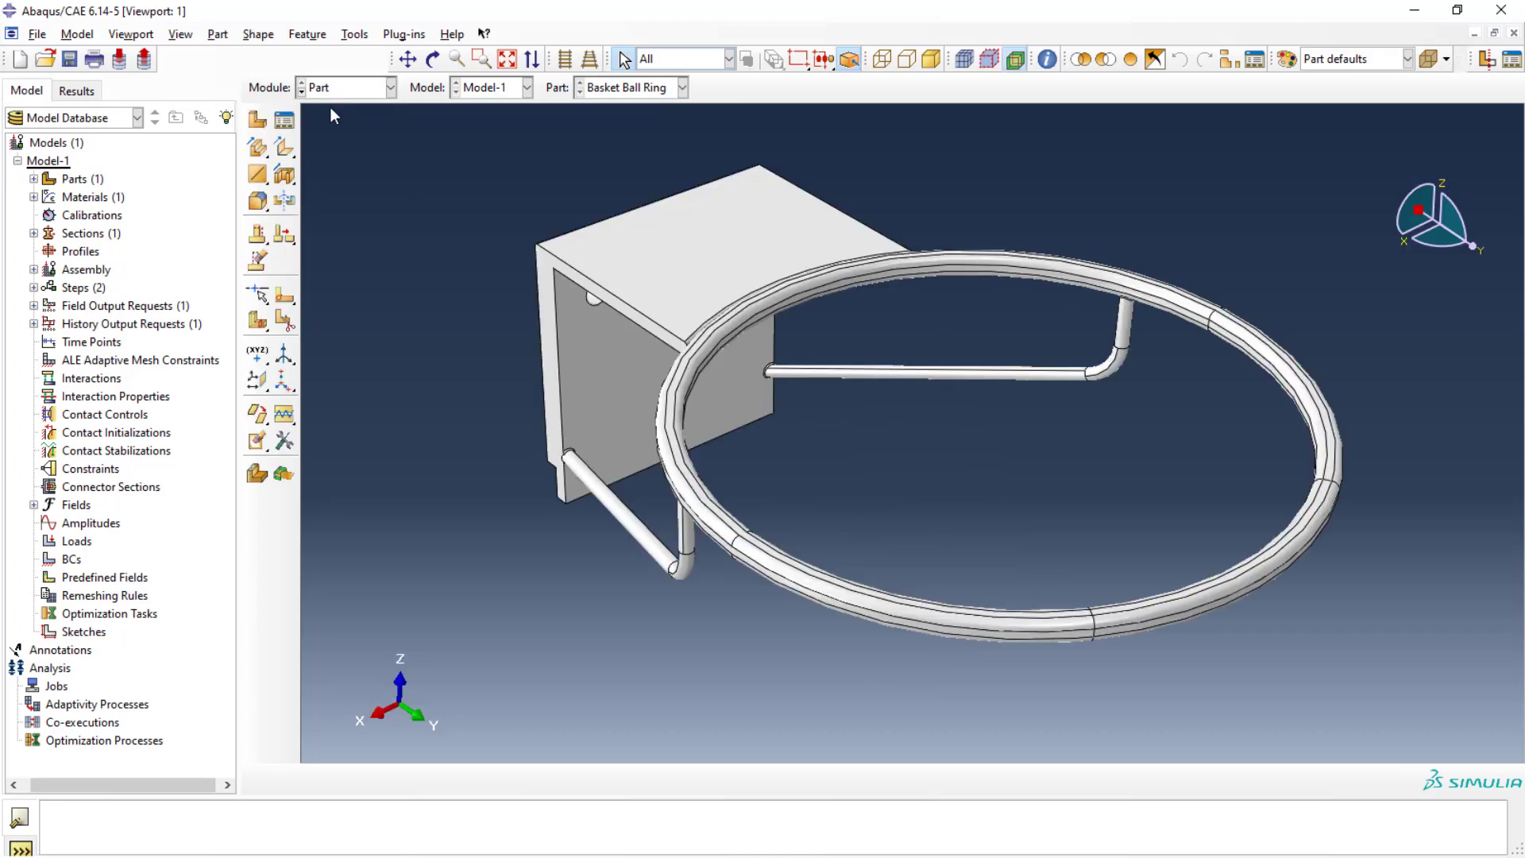
pyautogui.click(338, 88)
pyautogui.click(340, 183)
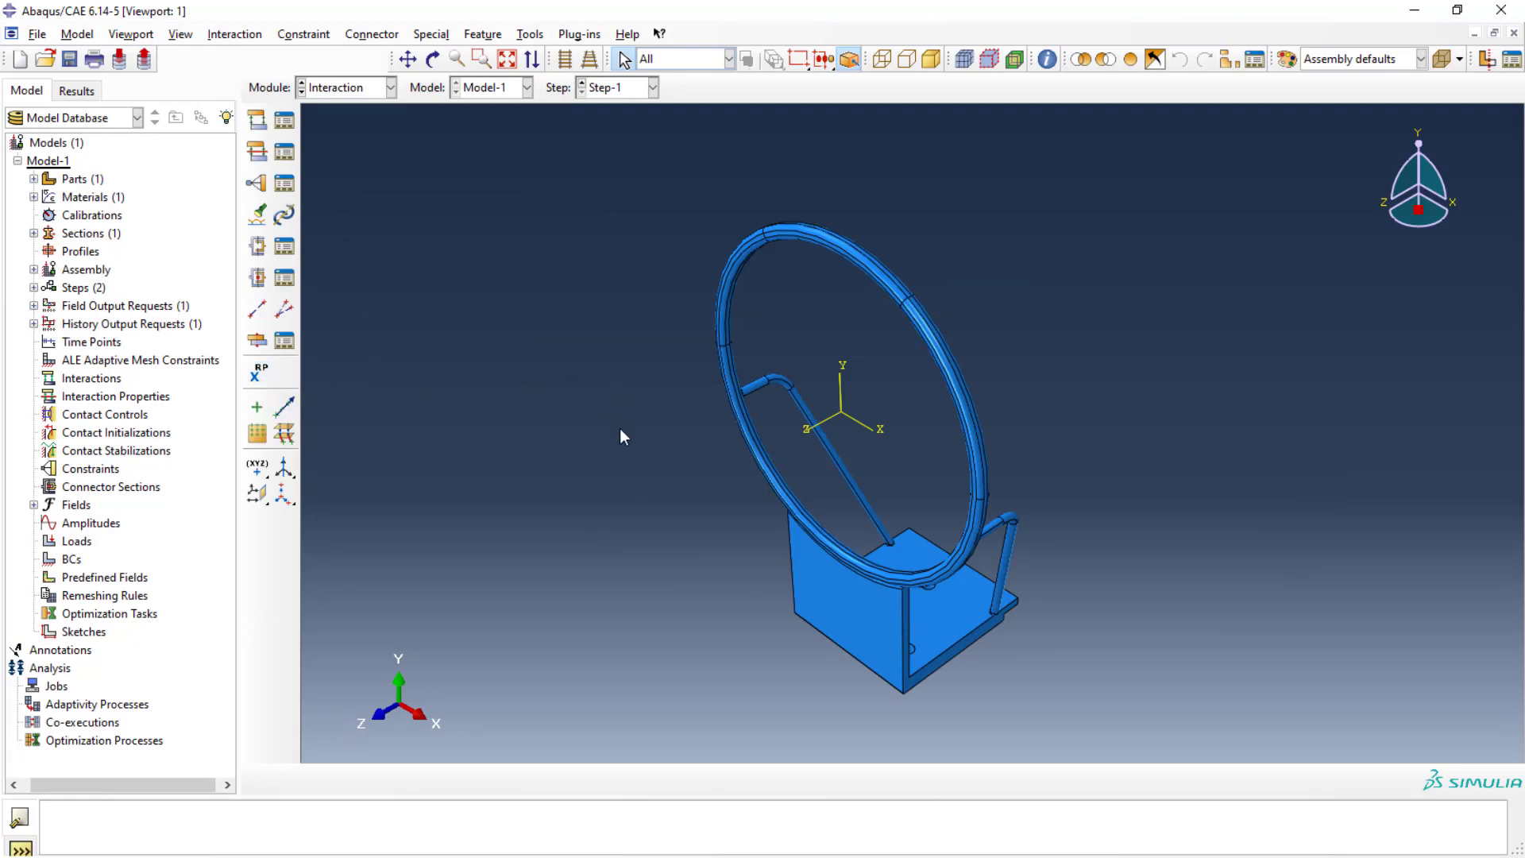
pyautogui.scroll(2, 893, 336)
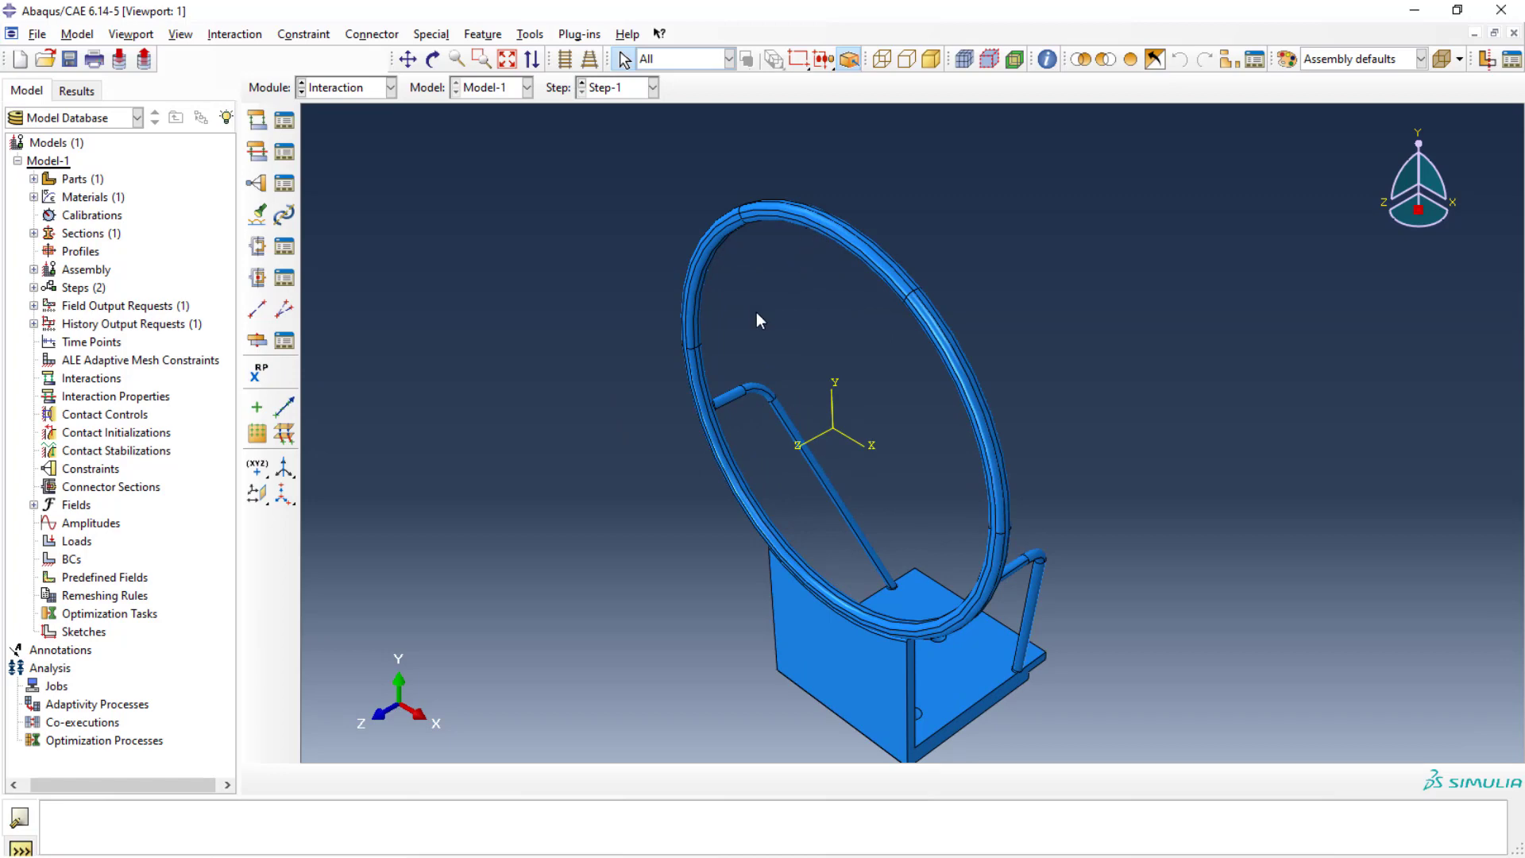
pyautogui.keyDown('ctrl'); pyautogui.keyDown('alt'); pyautogui.moveTo(708, 413); pyautogui.dragTo(659, 491); pyautogui.keyUp('alt'); pyautogui.keyUp('ctrl')
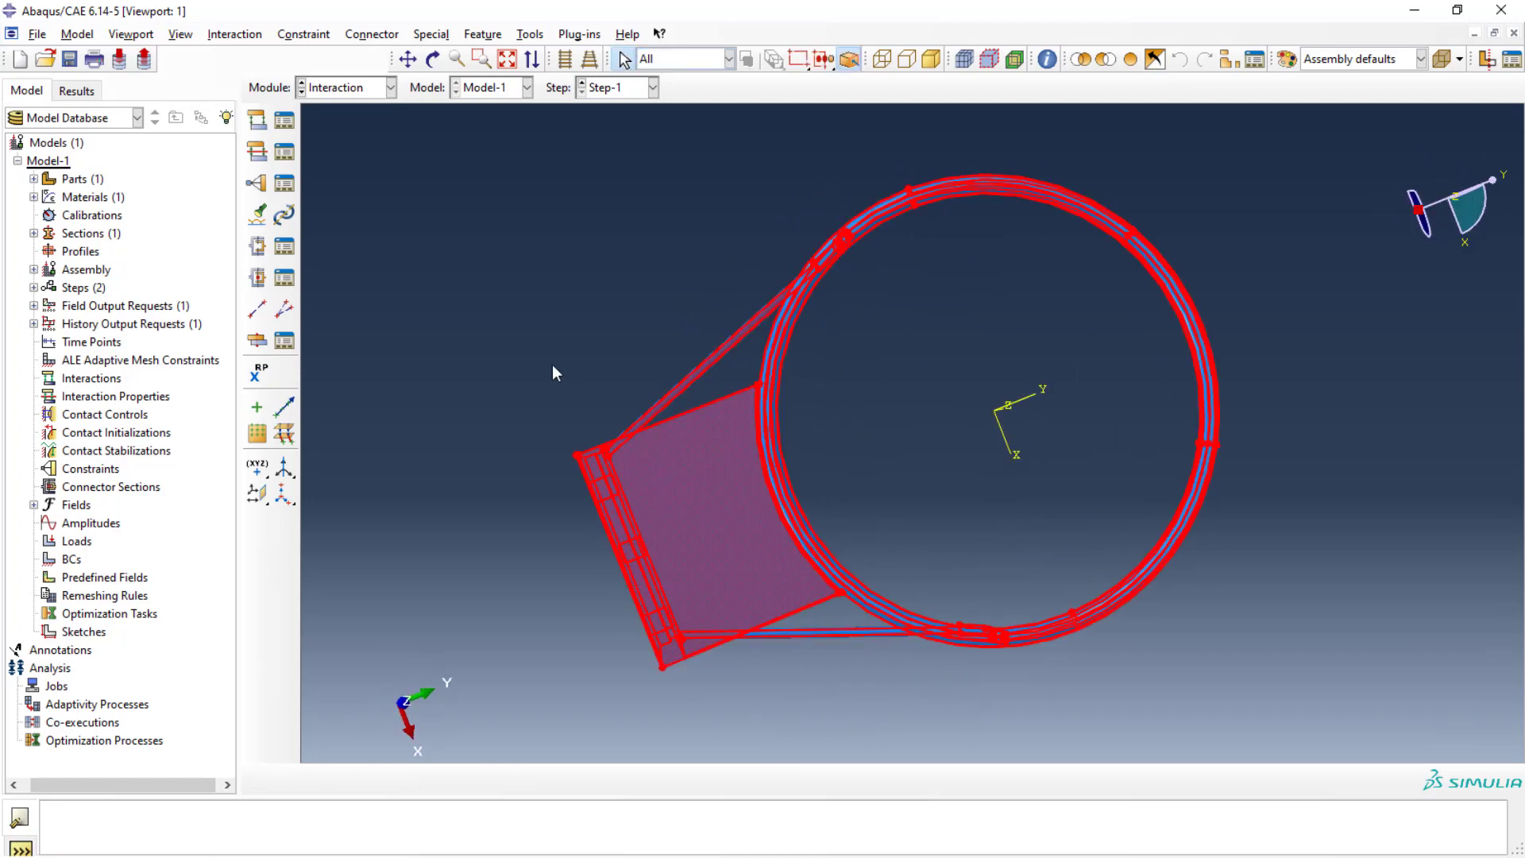
# In the Part module, open a partition sketch on the ring's narrow upper face opposite the bracket, with its short end edge vertical and on the right
pyautogui.click(388, 88)
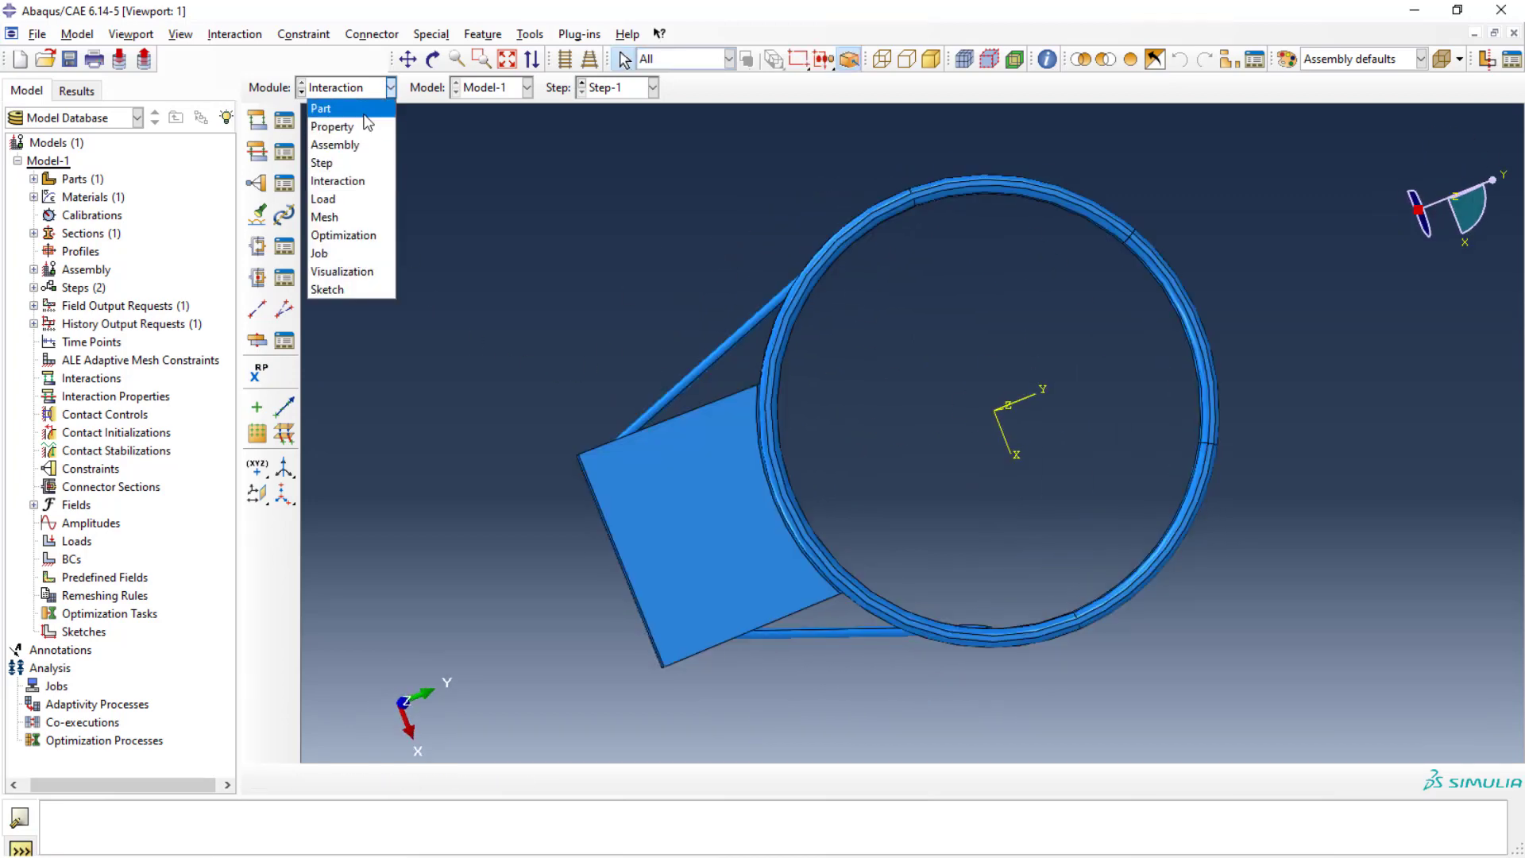
pyautogui.click(338, 109)
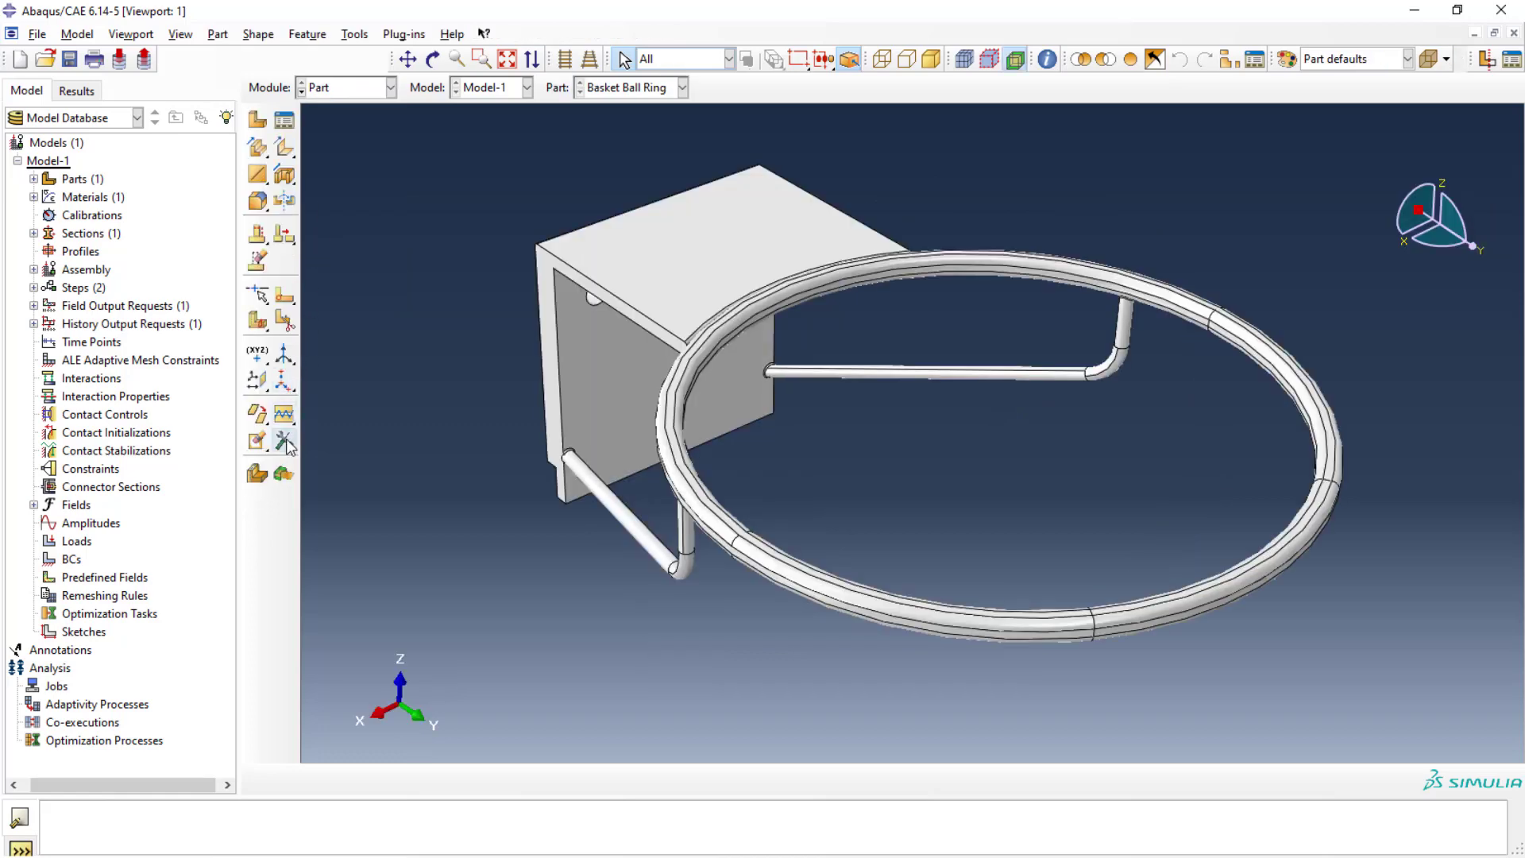
pyautogui.click(287, 306)
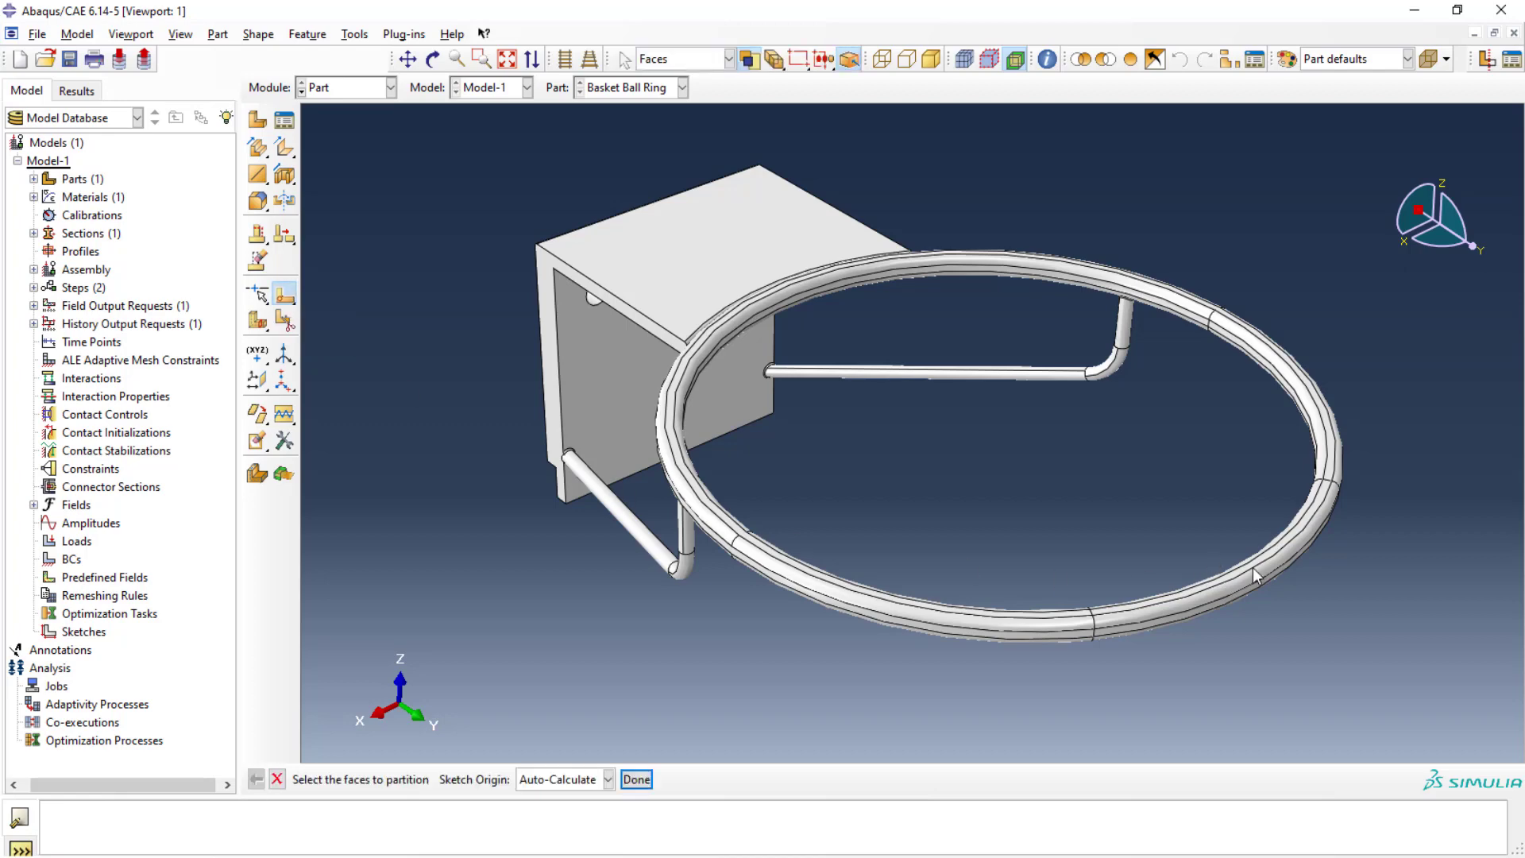
pyautogui.scroll(2, 1254, 576)
pyautogui.scroll(2, 1238, 570)
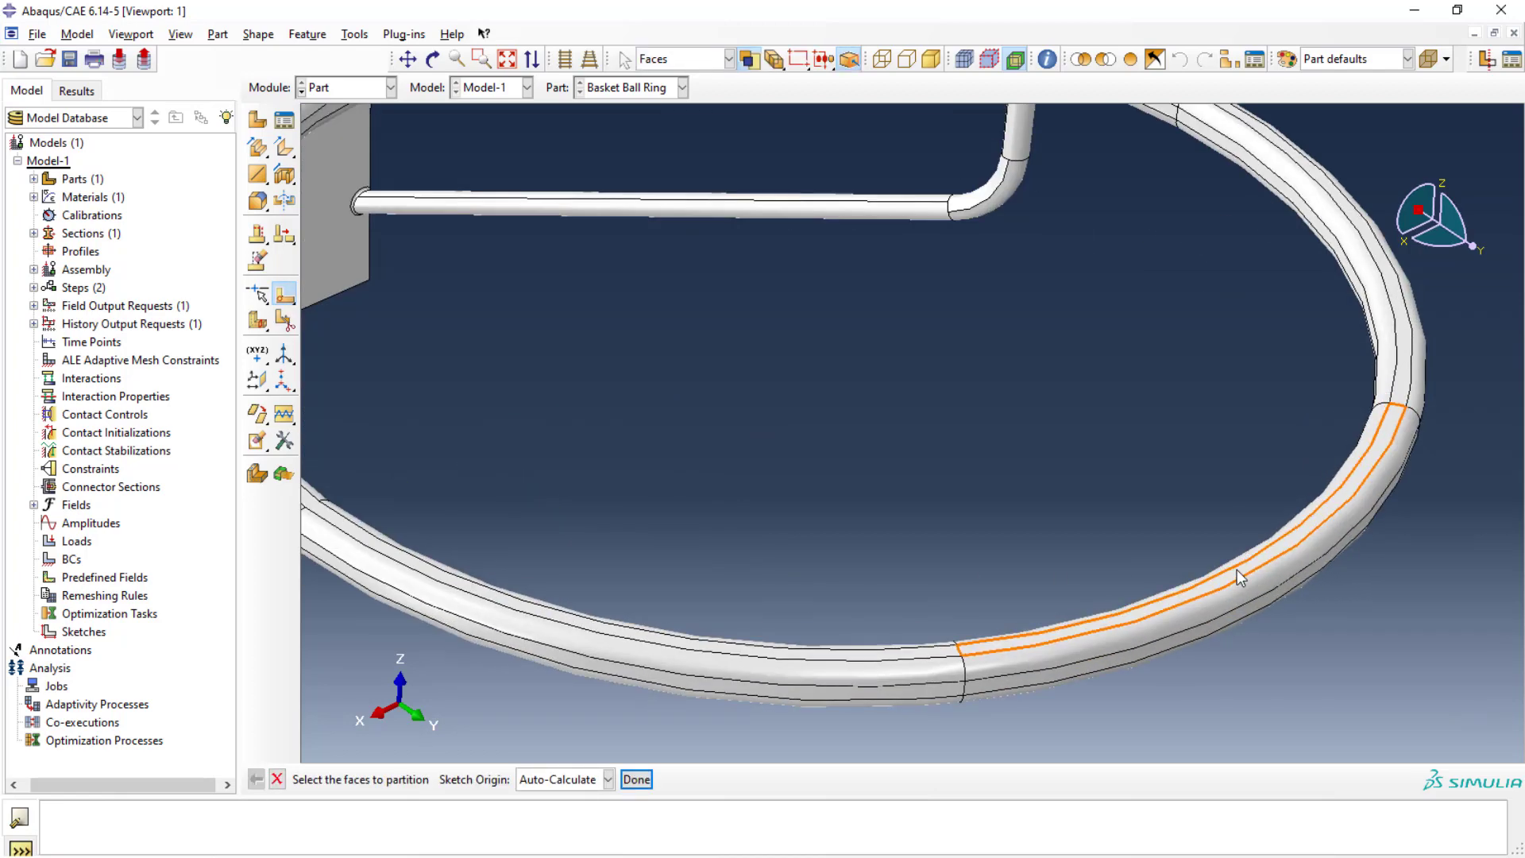
pyautogui.click(1240, 572)
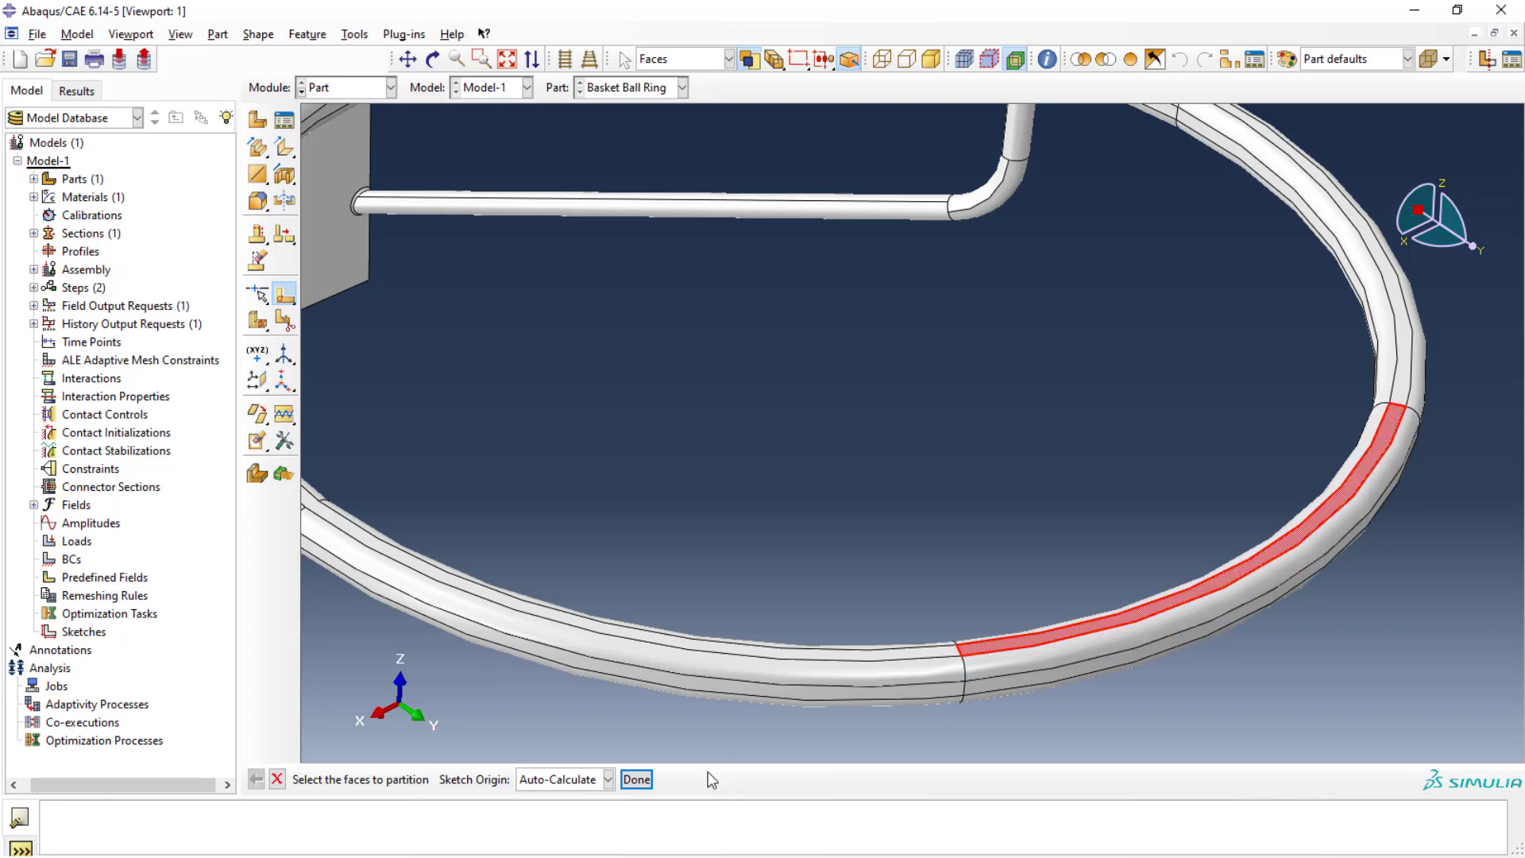
pyautogui.click(636, 781)
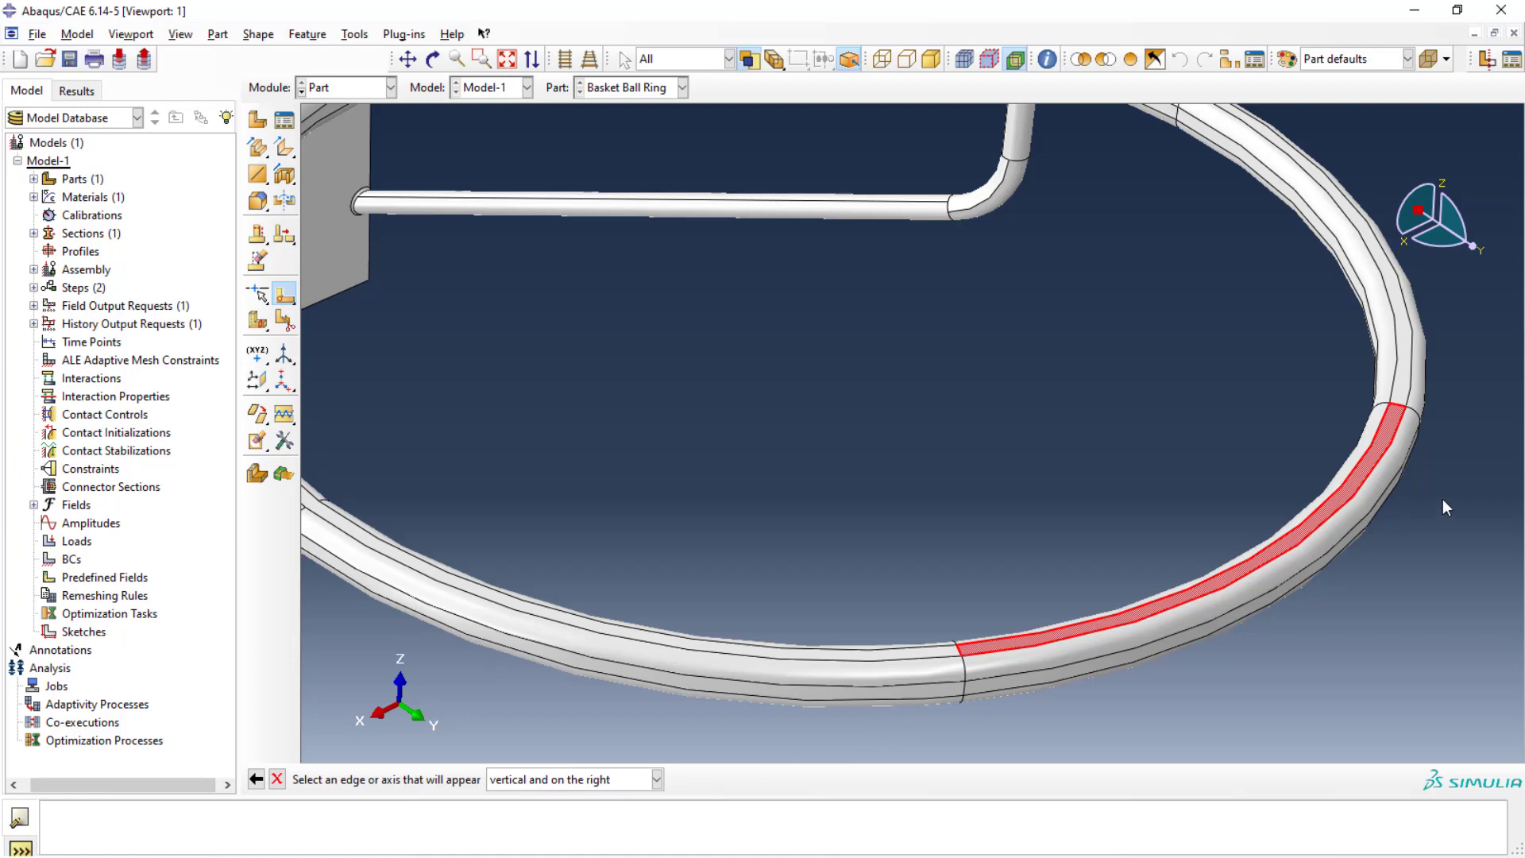
pyautogui.click(1400, 410)
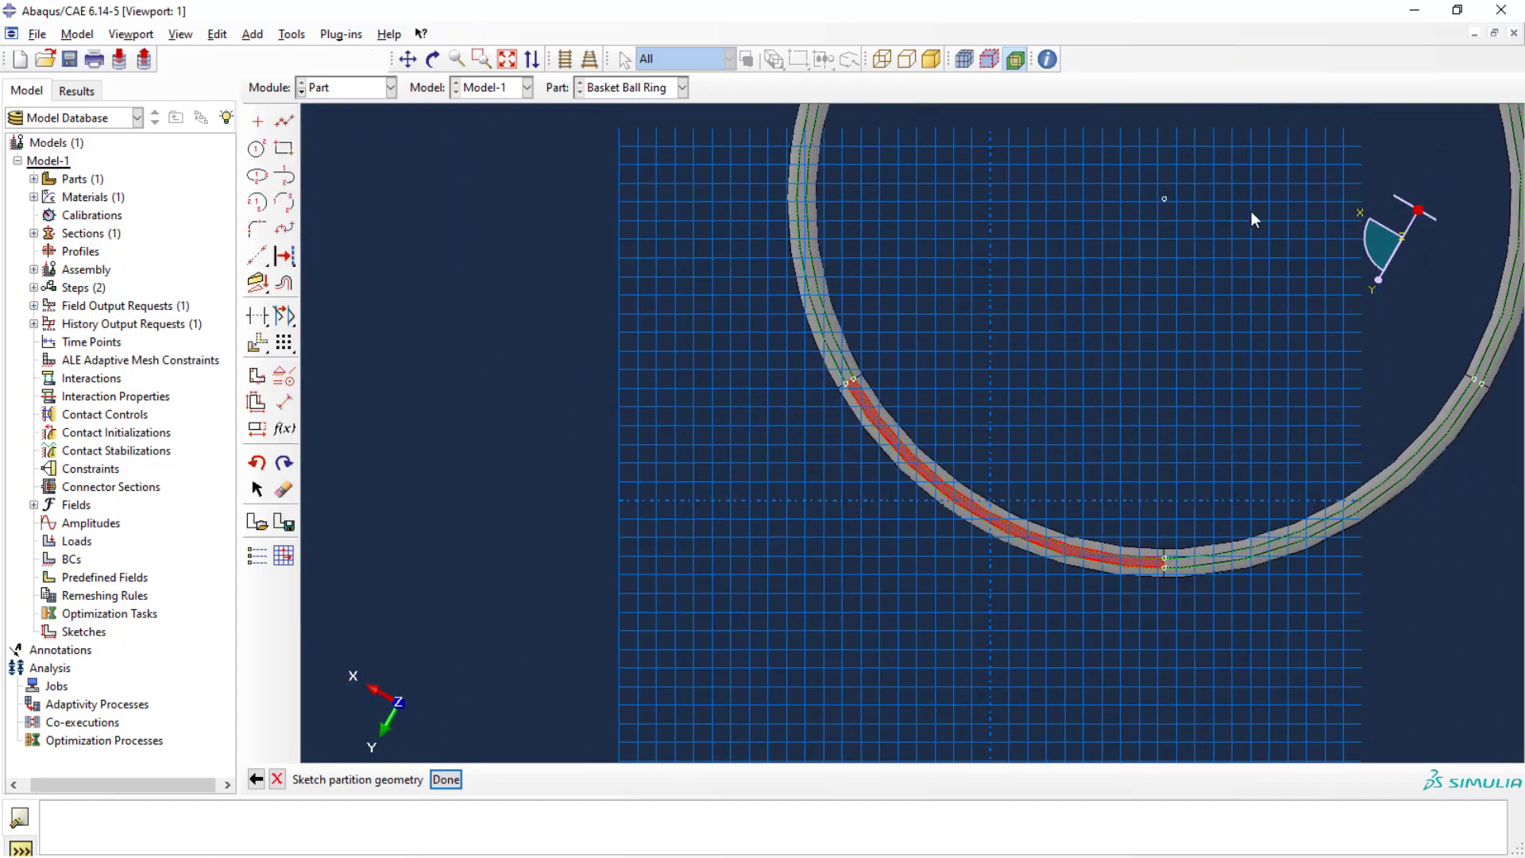
# Sketch a line from the ring's center point to the midpoint of the highlighted face's outer edge and complete the face partition
pyautogui.click(285, 120)
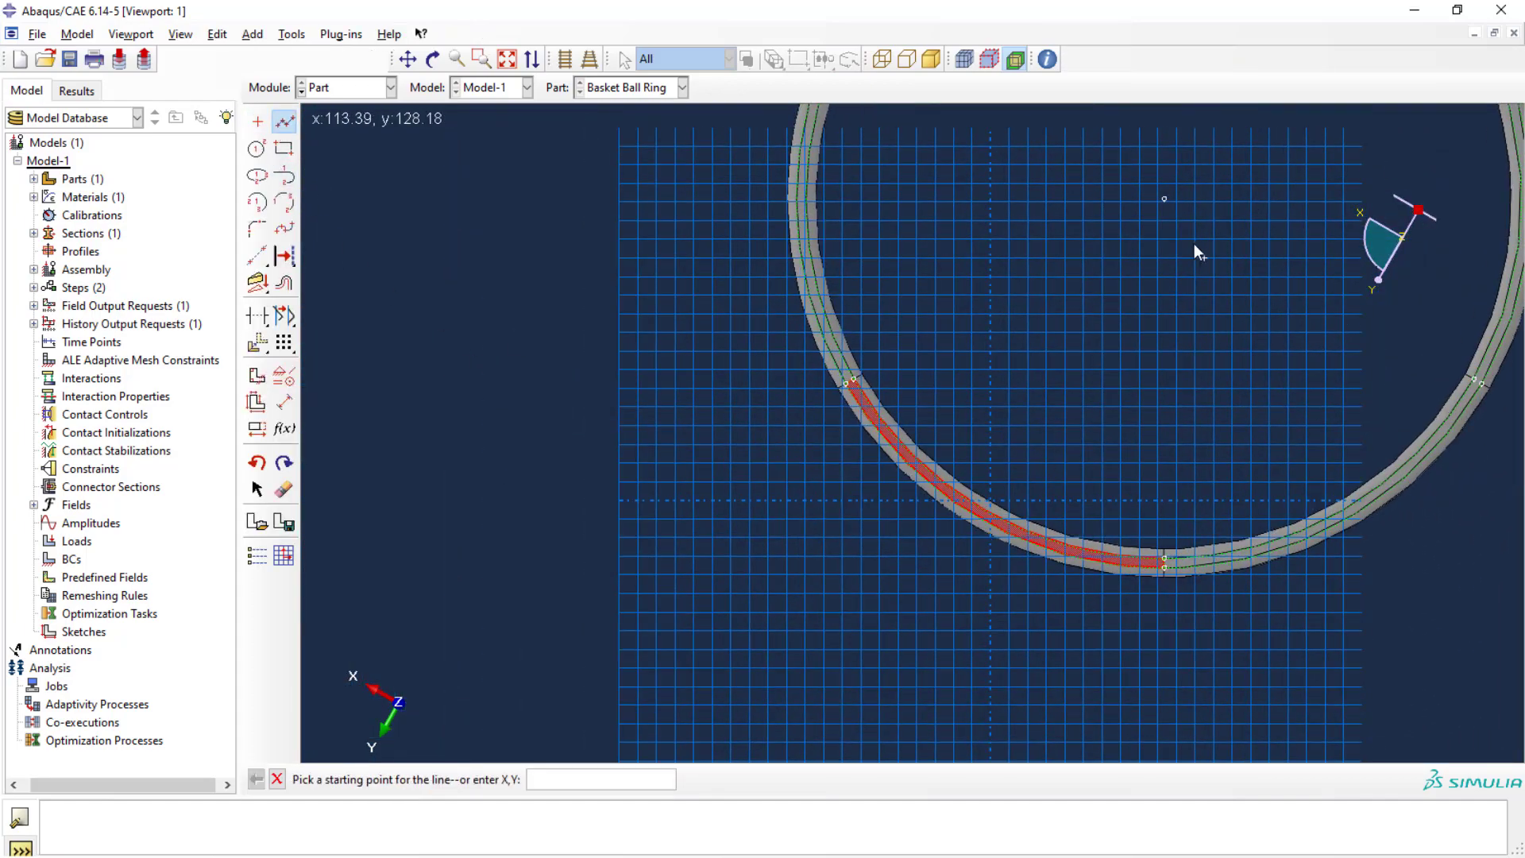
pyautogui.click(1166, 198)
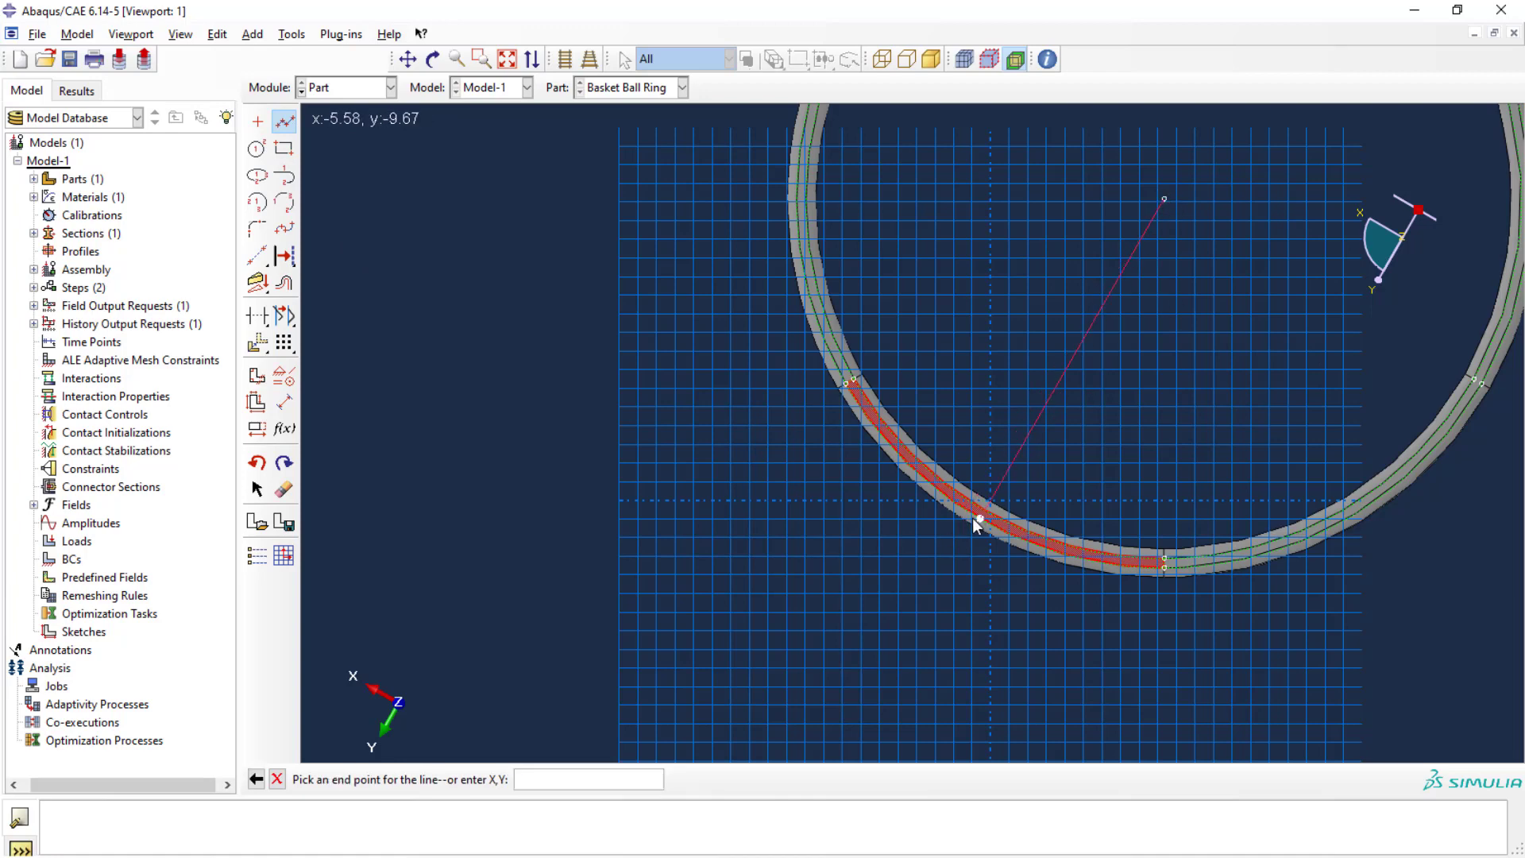
pyautogui.click(979, 518)
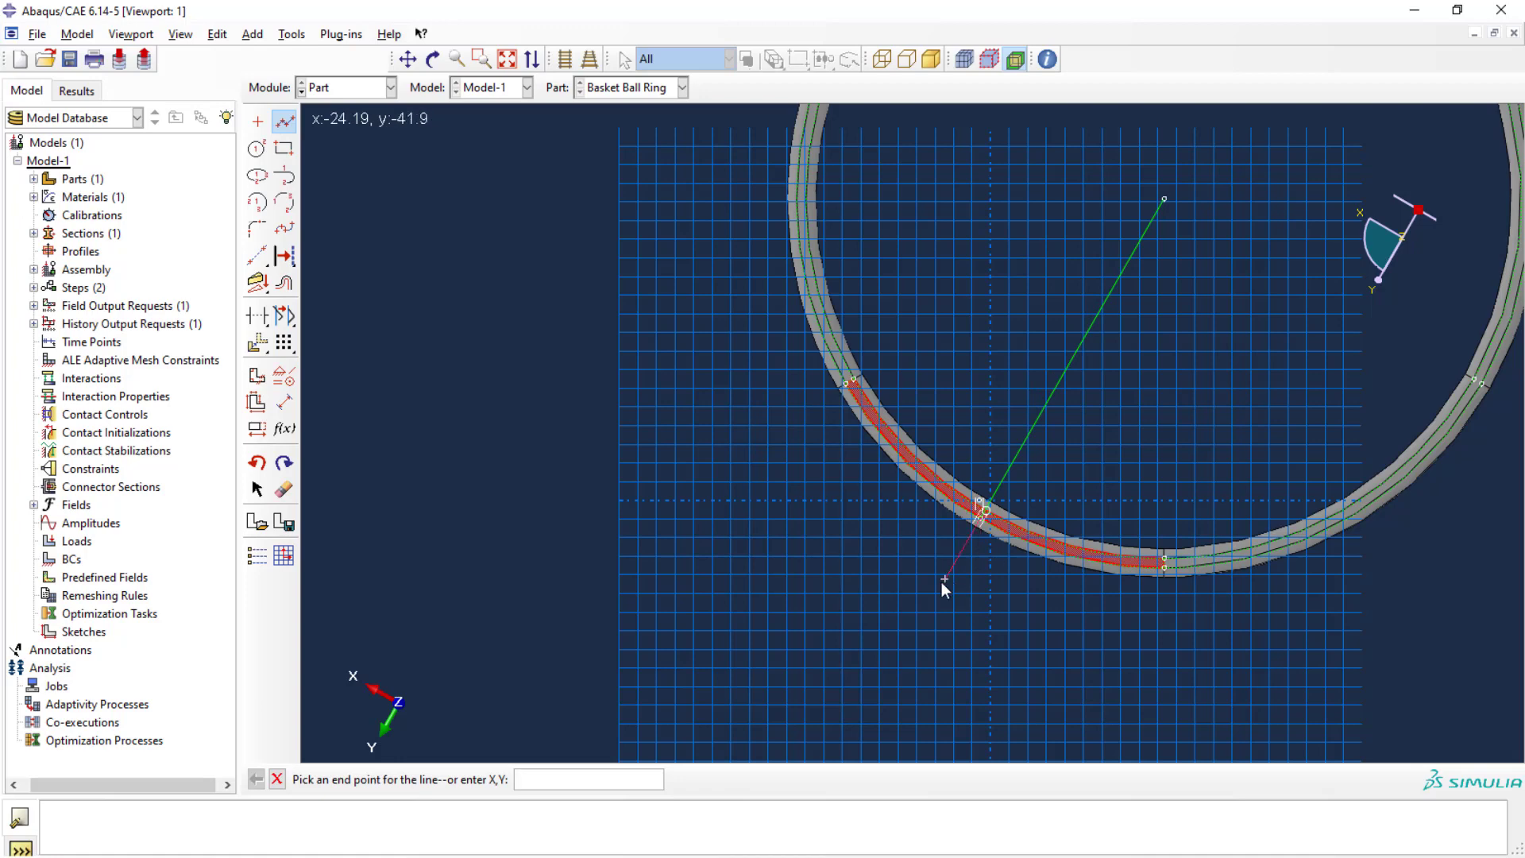
pyautogui.press('Escape')
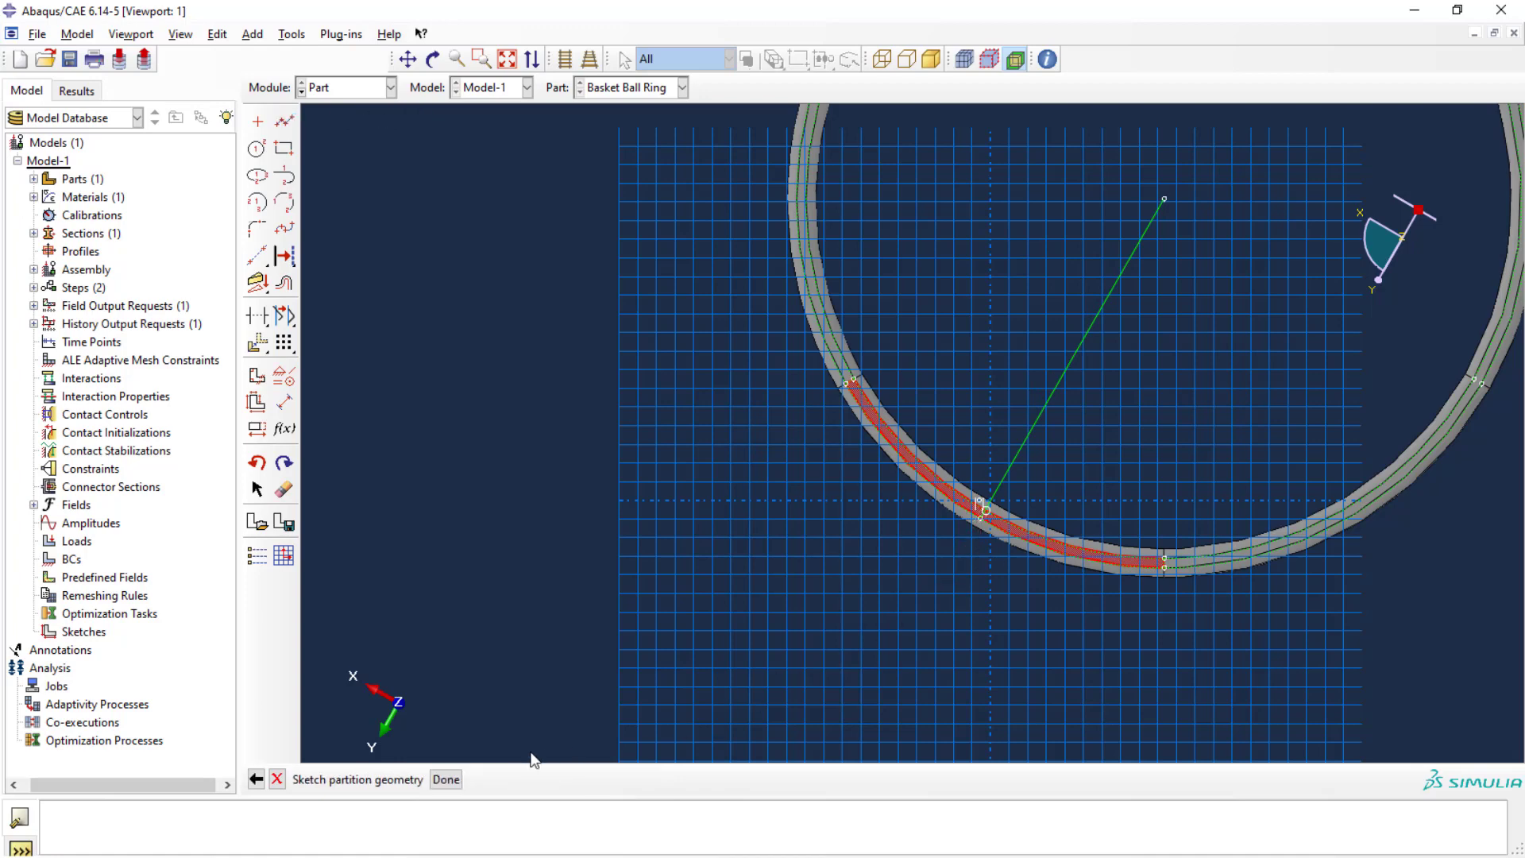
pyautogui.click(446, 780)
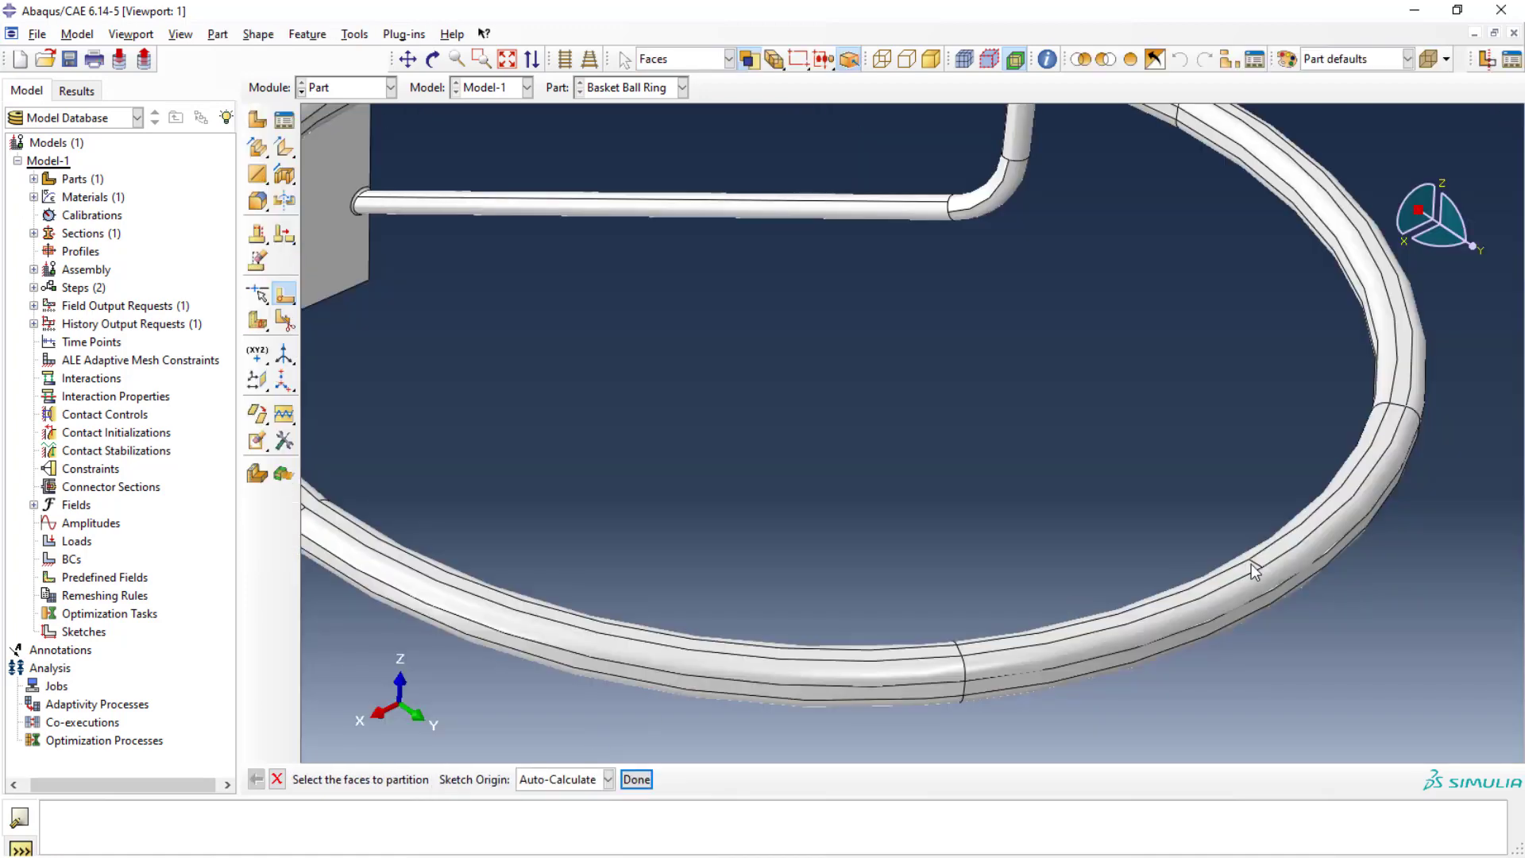
pyautogui.scroll(3, 1252, 563)
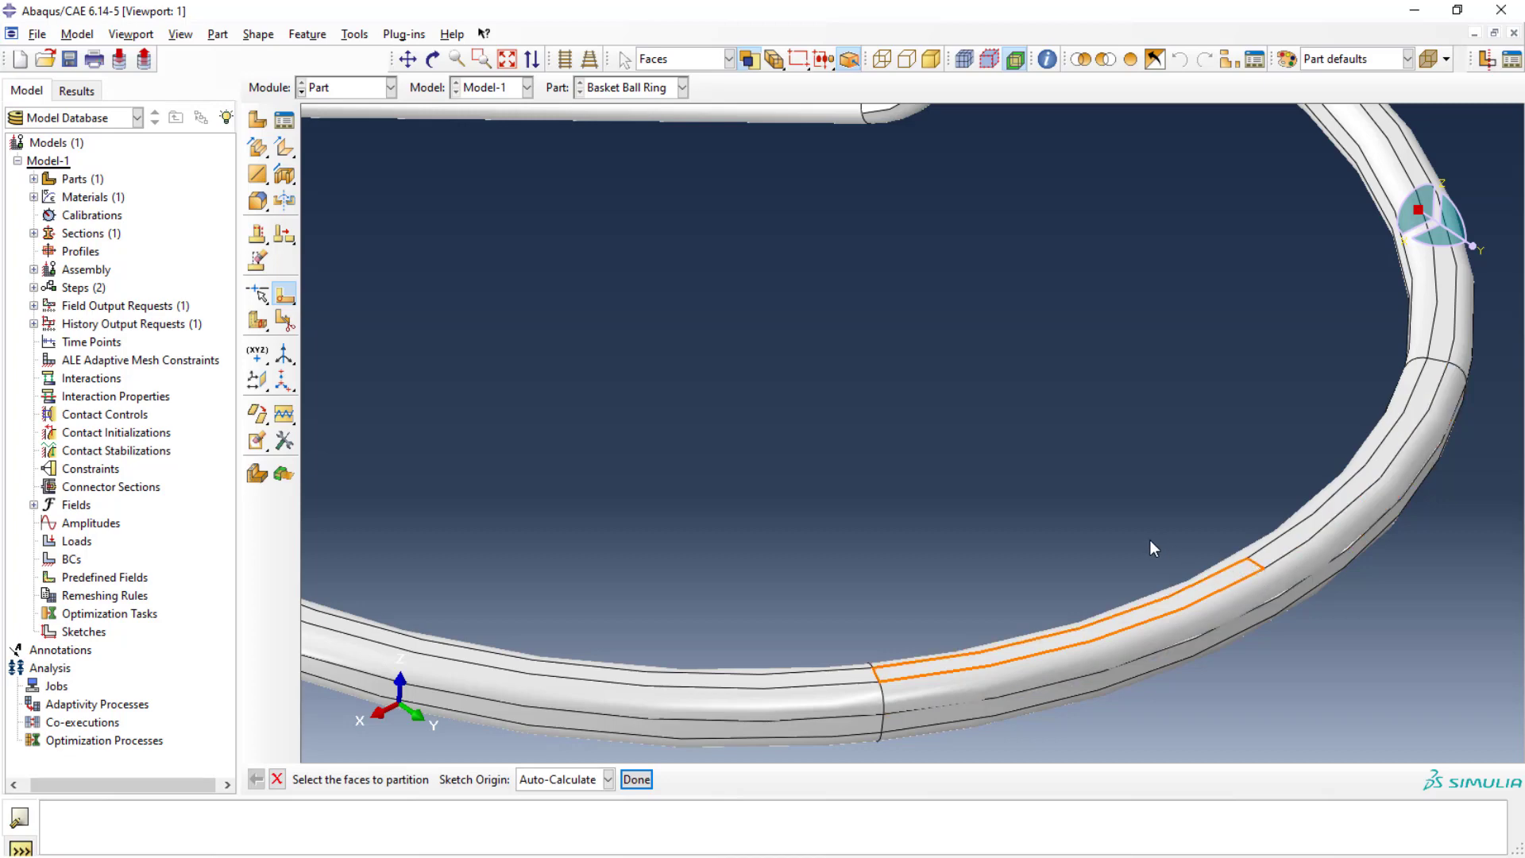
# Switch to the Interaction module and place a reference point on the ring where the new partition line meets the face edge
pyautogui.click(393, 90)
pyautogui.click(362, 185)
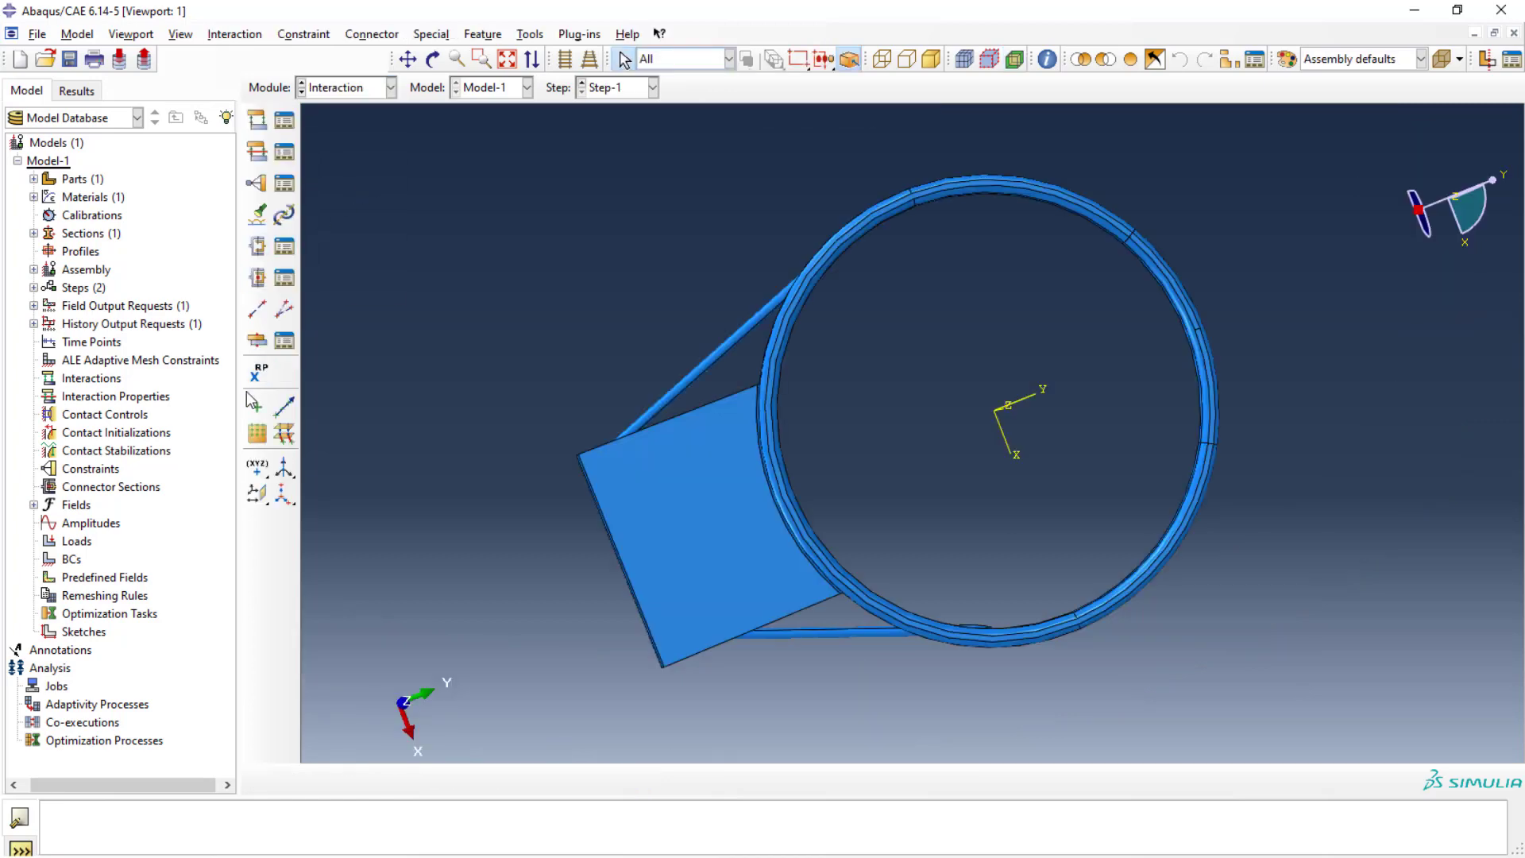
pyautogui.click(256, 377)
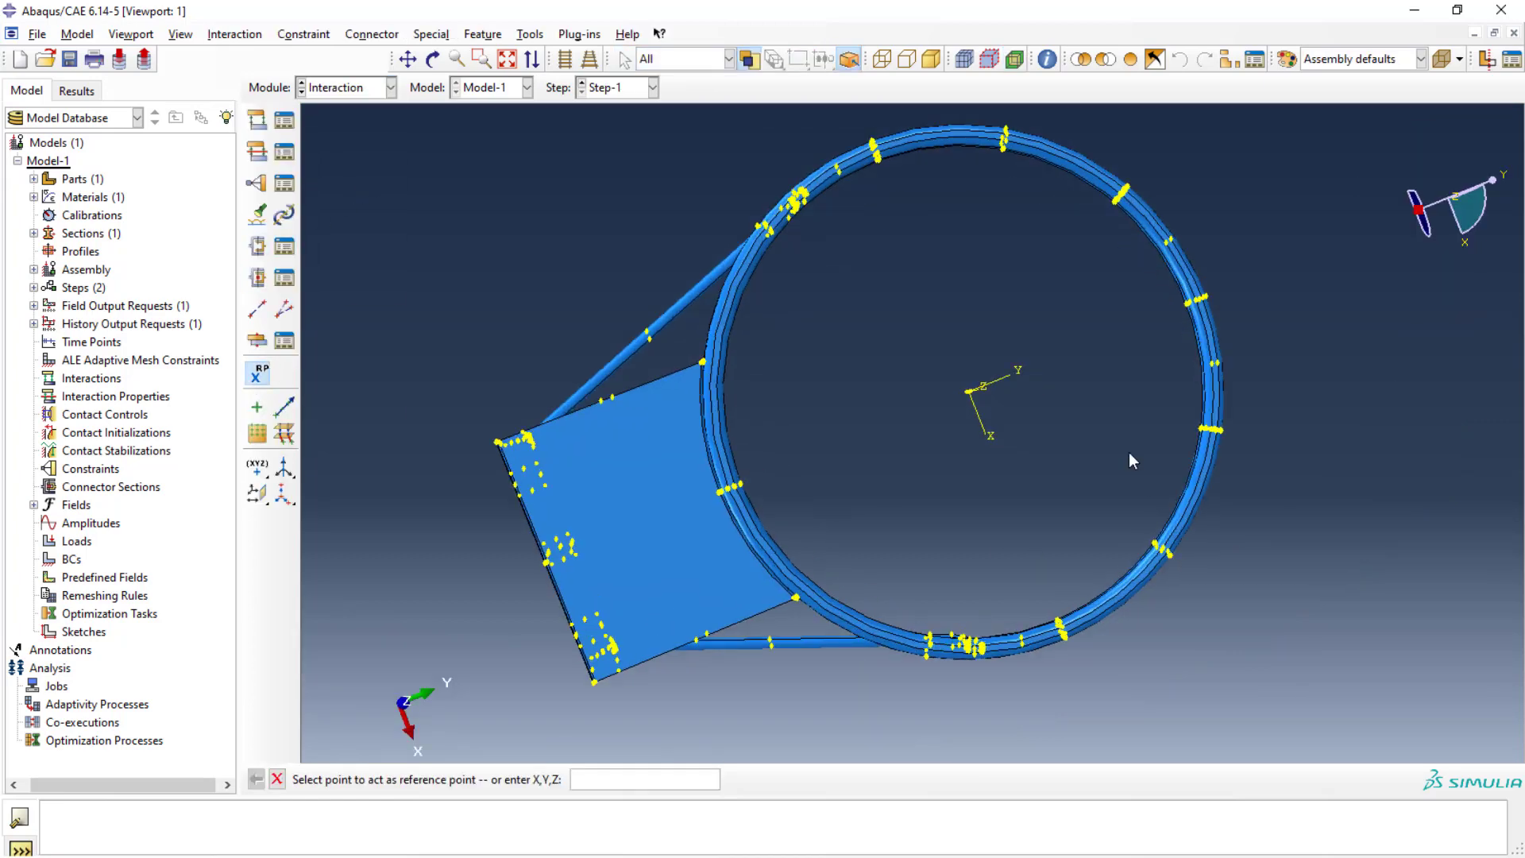
pyautogui.scroll(2, 958, 464)
pyautogui.press('Escape')
pyautogui.keyDown('ctrl'); pyautogui.keyDown('alt'); pyautogui.moveTo(958, 457); pyautogui.dragTo(965, 266); pyautogui.keyUp('alt'); pyautogui.keyUp('ctrl')
pyautogui.scroll(5, 1152, 243)
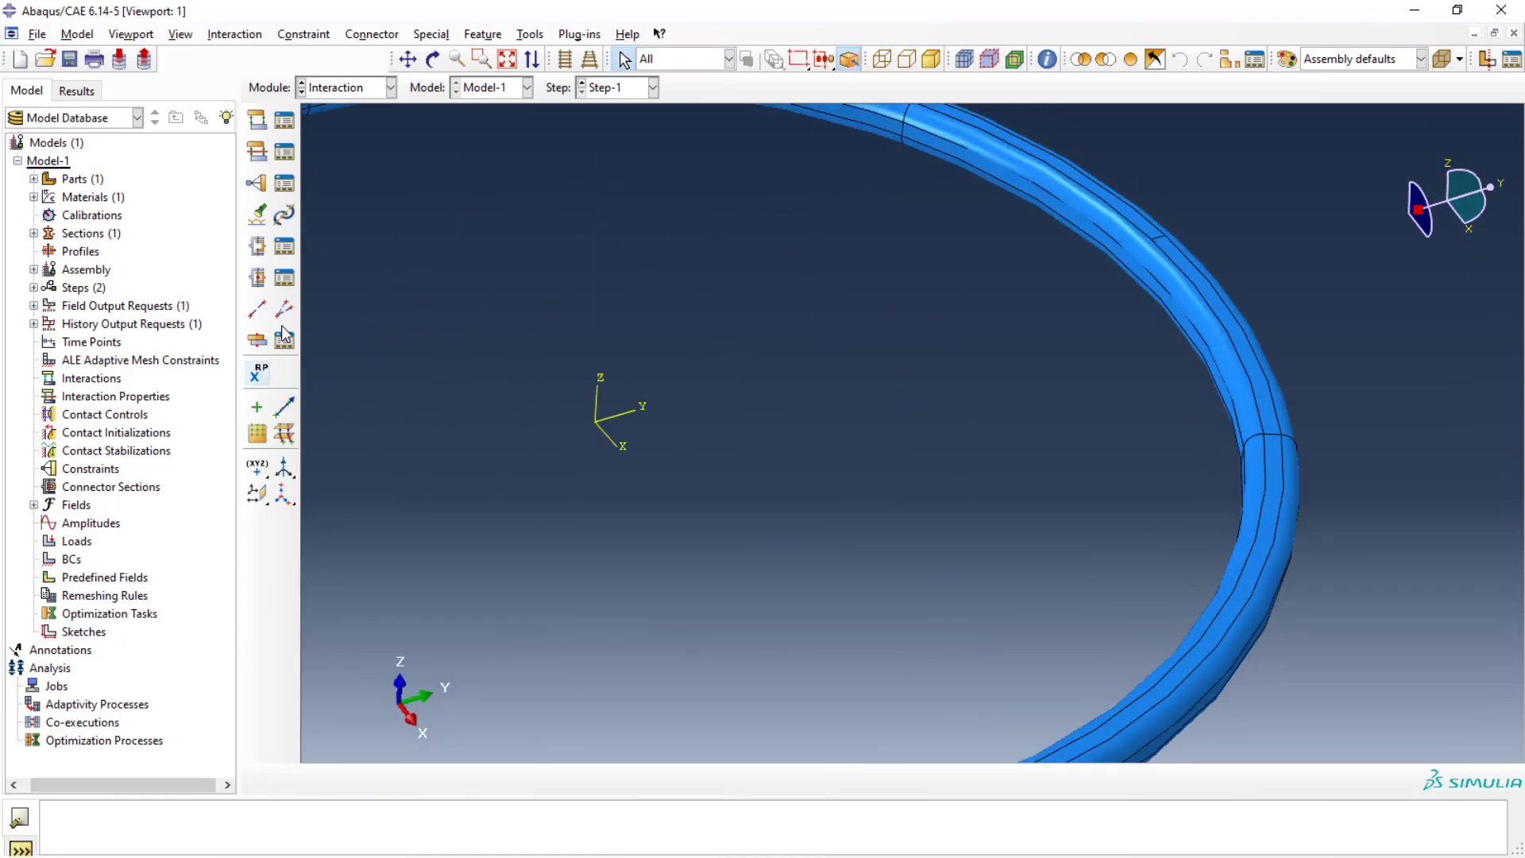
pyautogui.click(256, 373)
pyautogui.click(1158, 238)
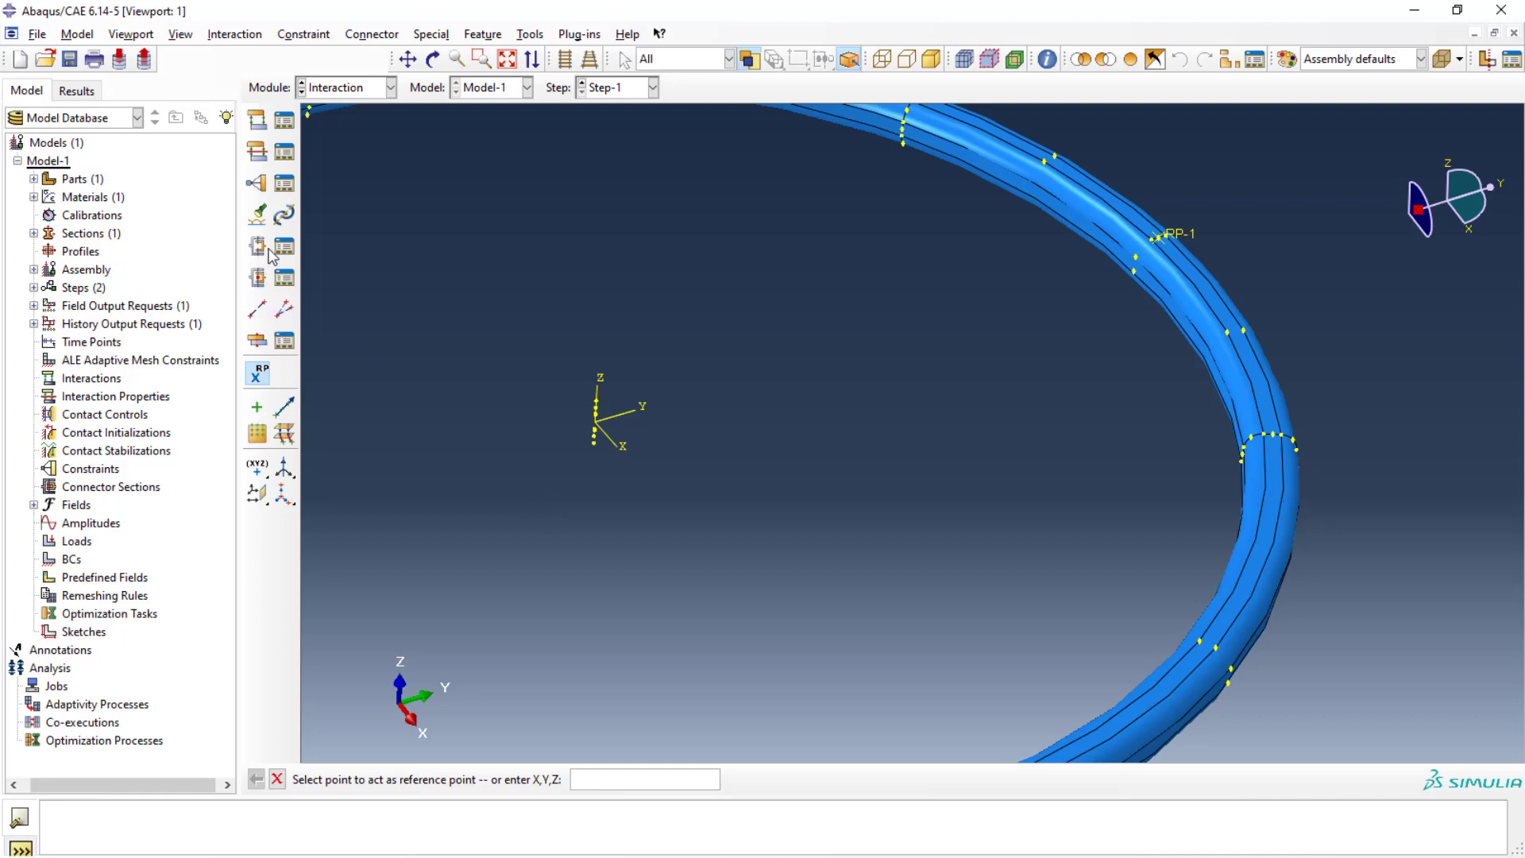
# Start a rigid body constraint and assign reference point RP-1 on the ring as its reference point
pyautogui.click(257, 190)
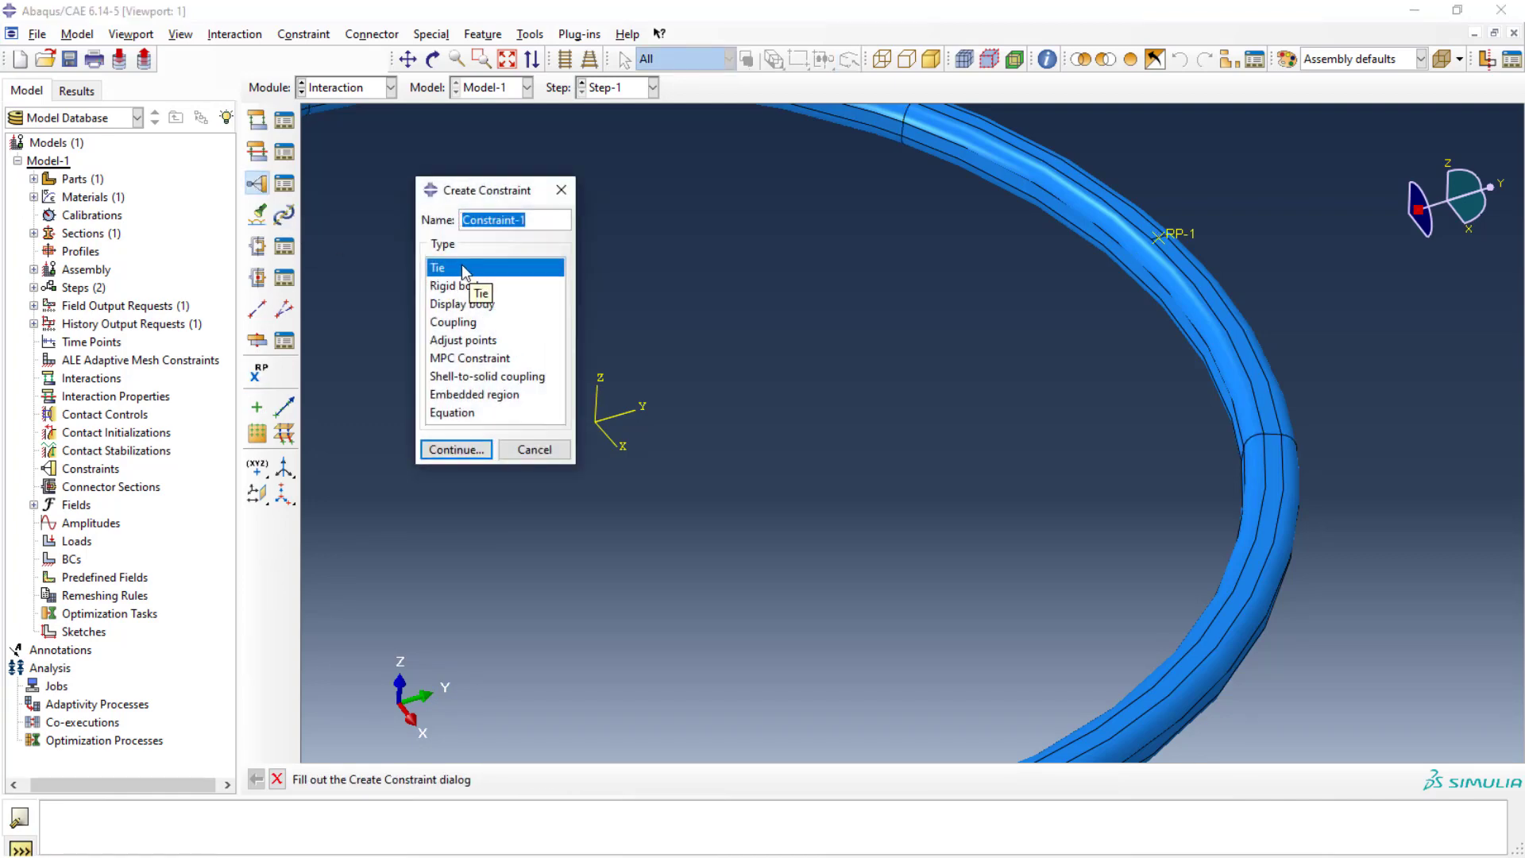
pyautogui.click(461, 286)
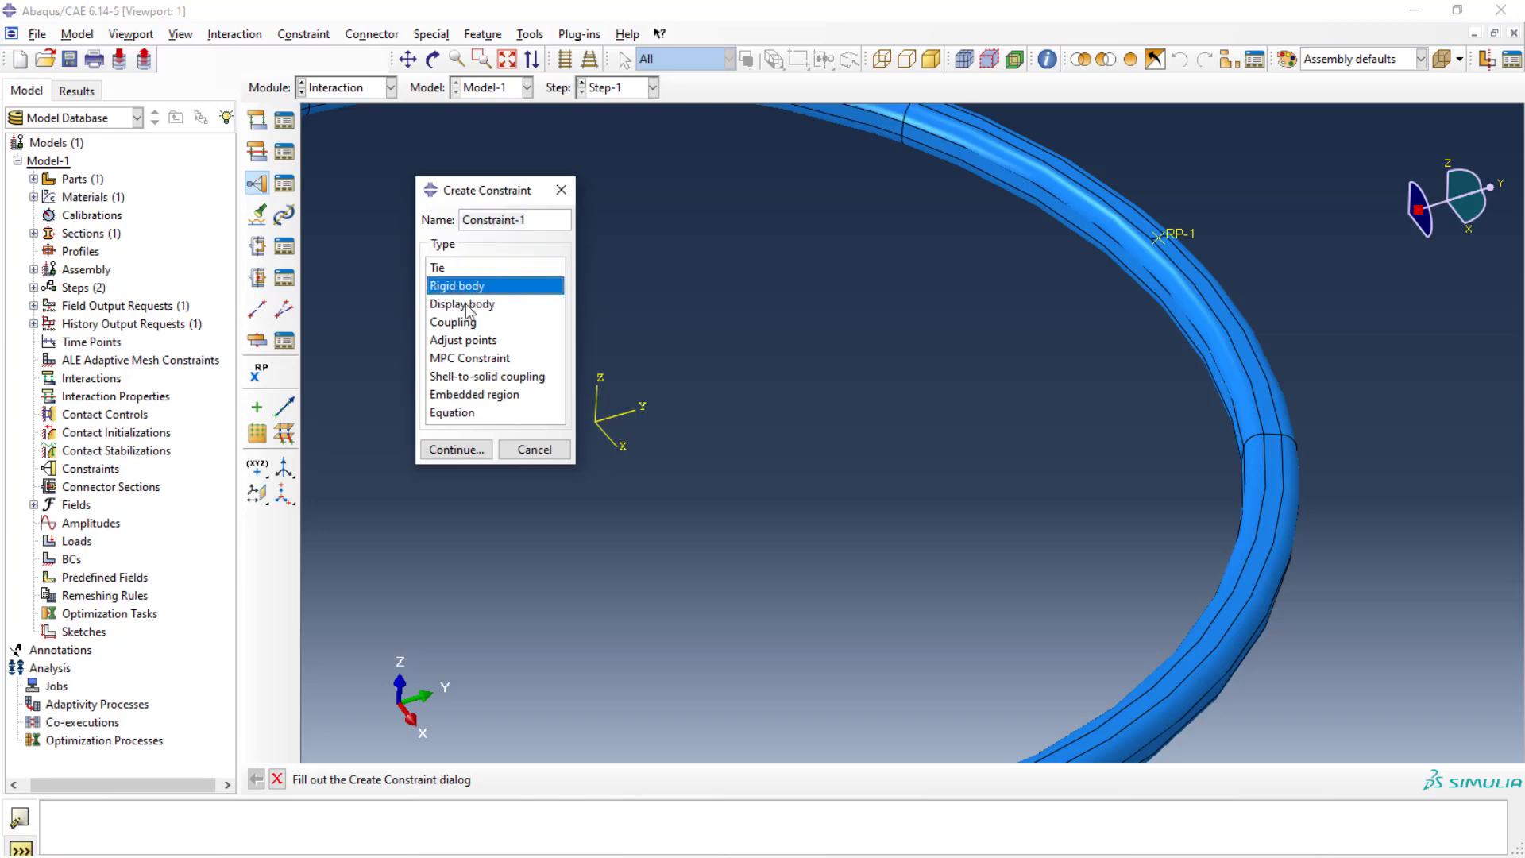
pyautogui.click(457, 449)
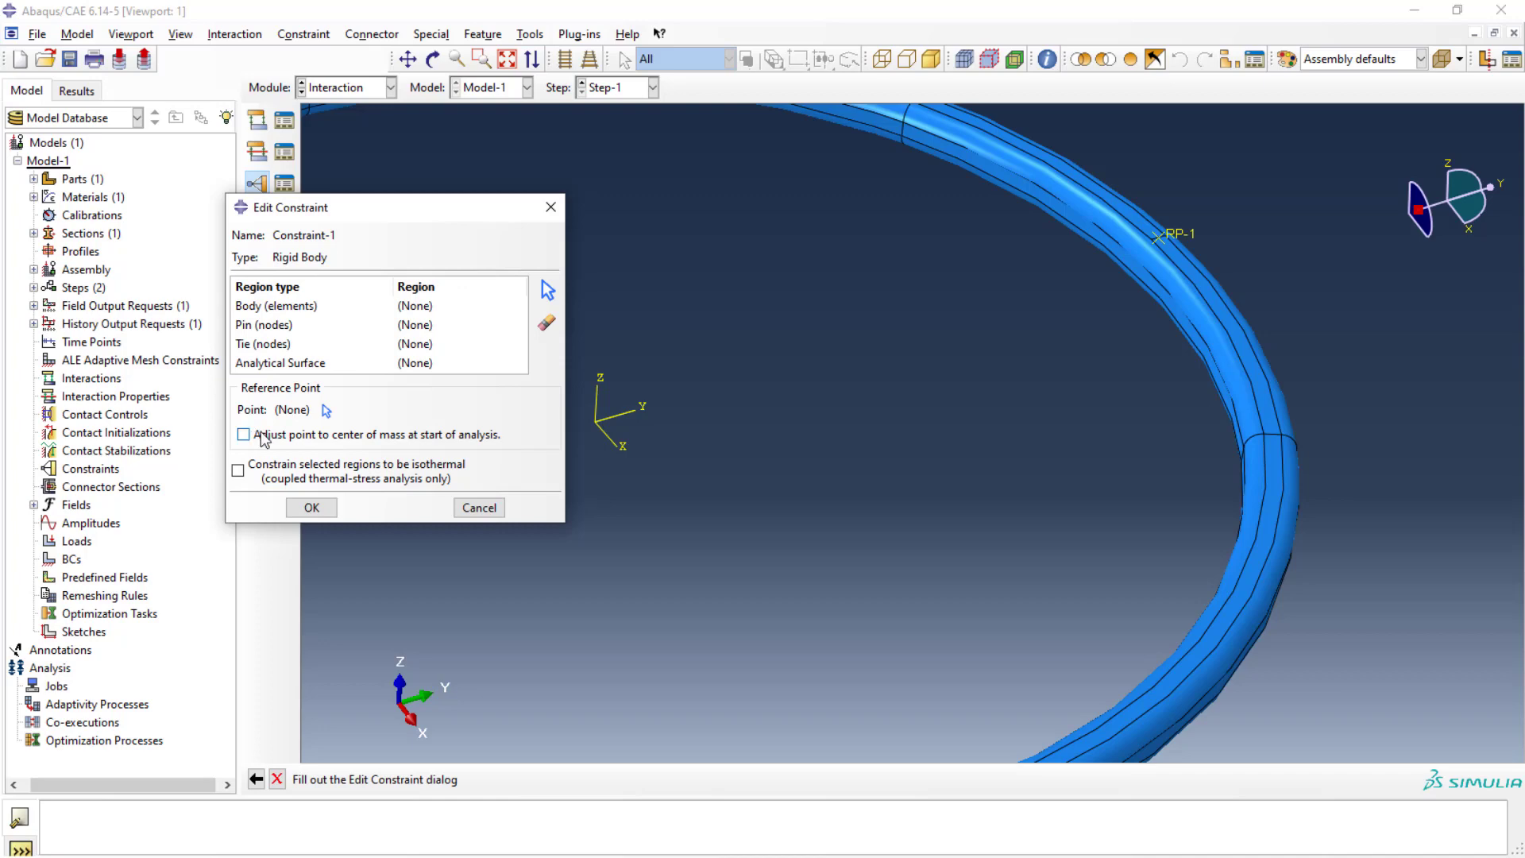
pyautogui.click(327, 411)
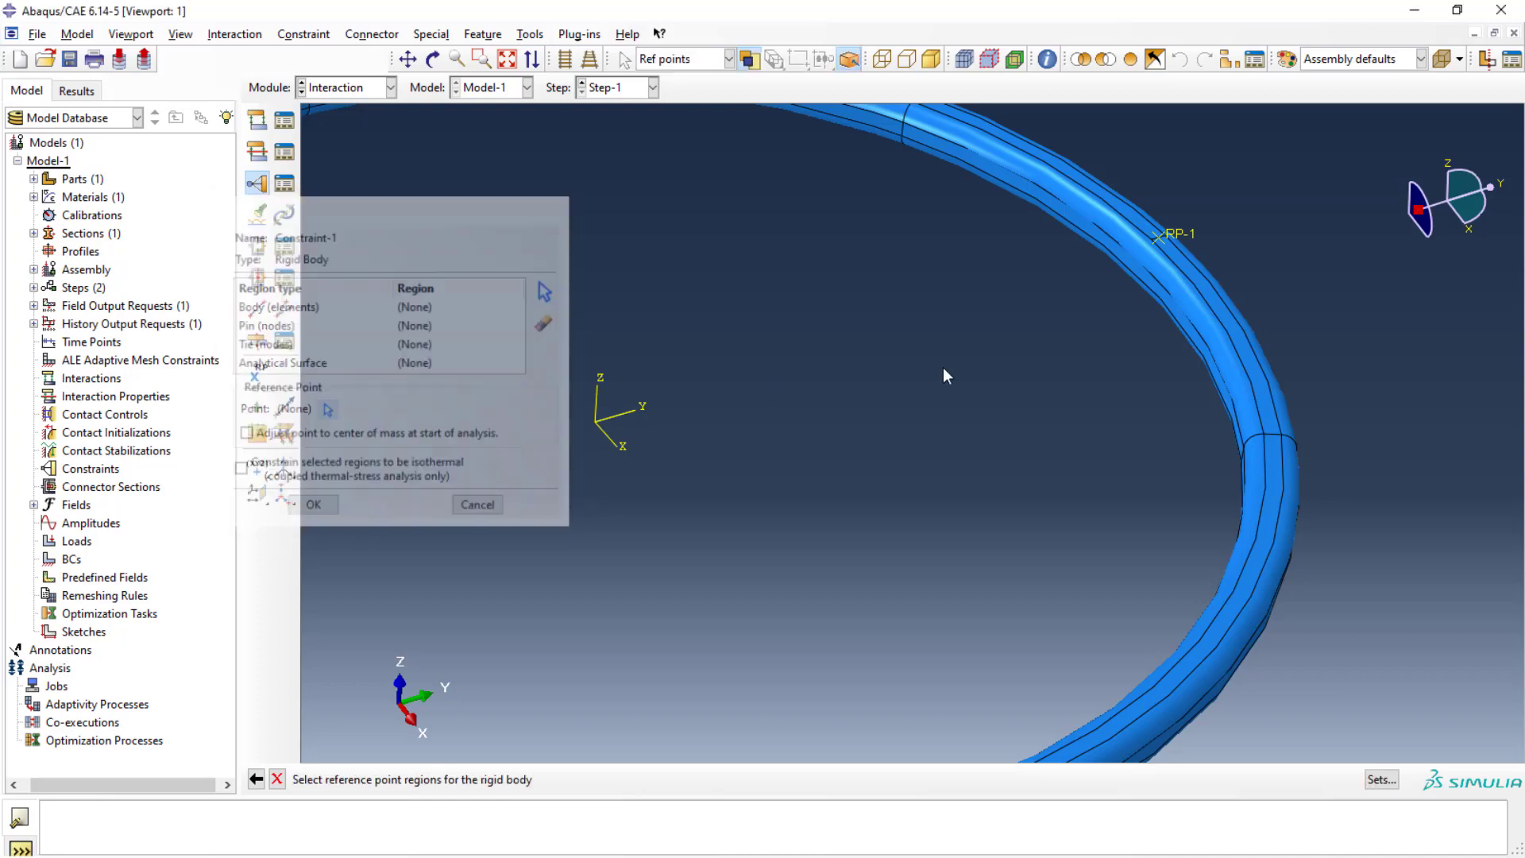
pyautogui.click(1165, 235)
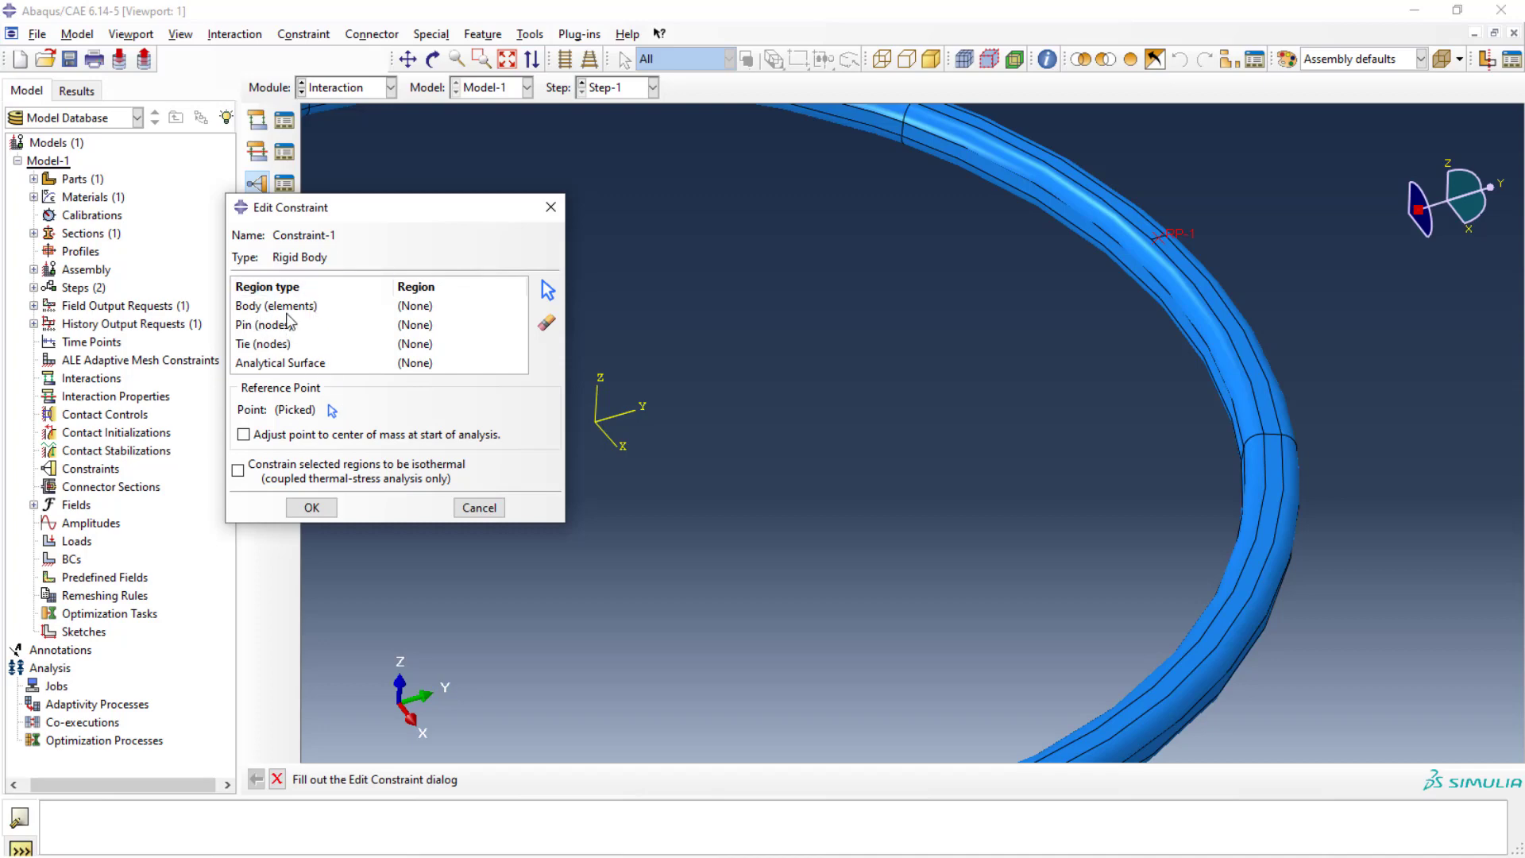
# Assign the two partitioned upper ring faces on either side of RP-1 as the constraint's pin (nodes) region and finish the constraint
pyautogui.click(248, 327)
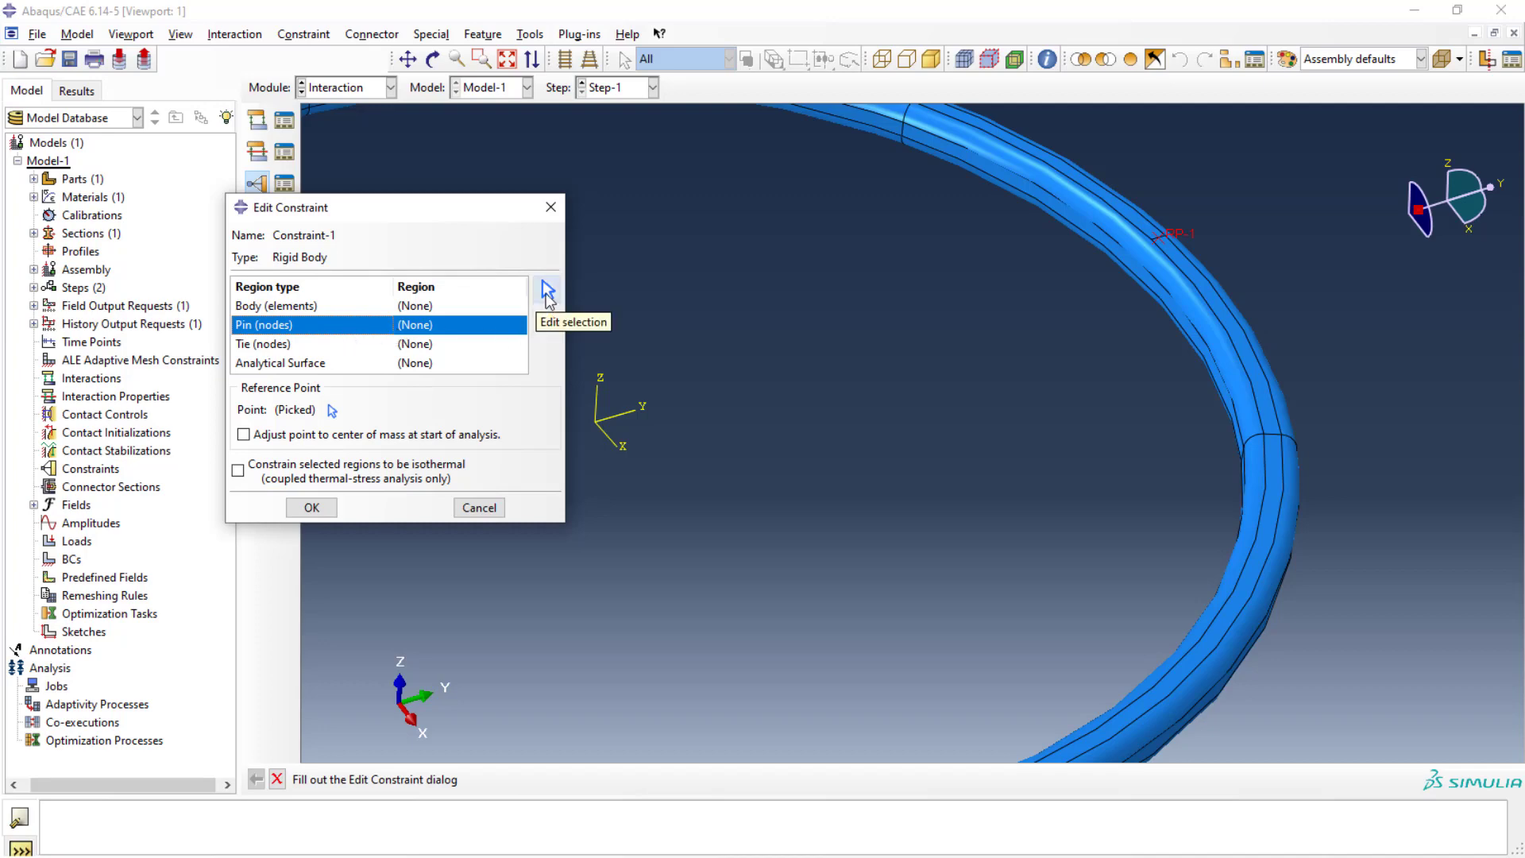
pyautogui.click(546, 293)
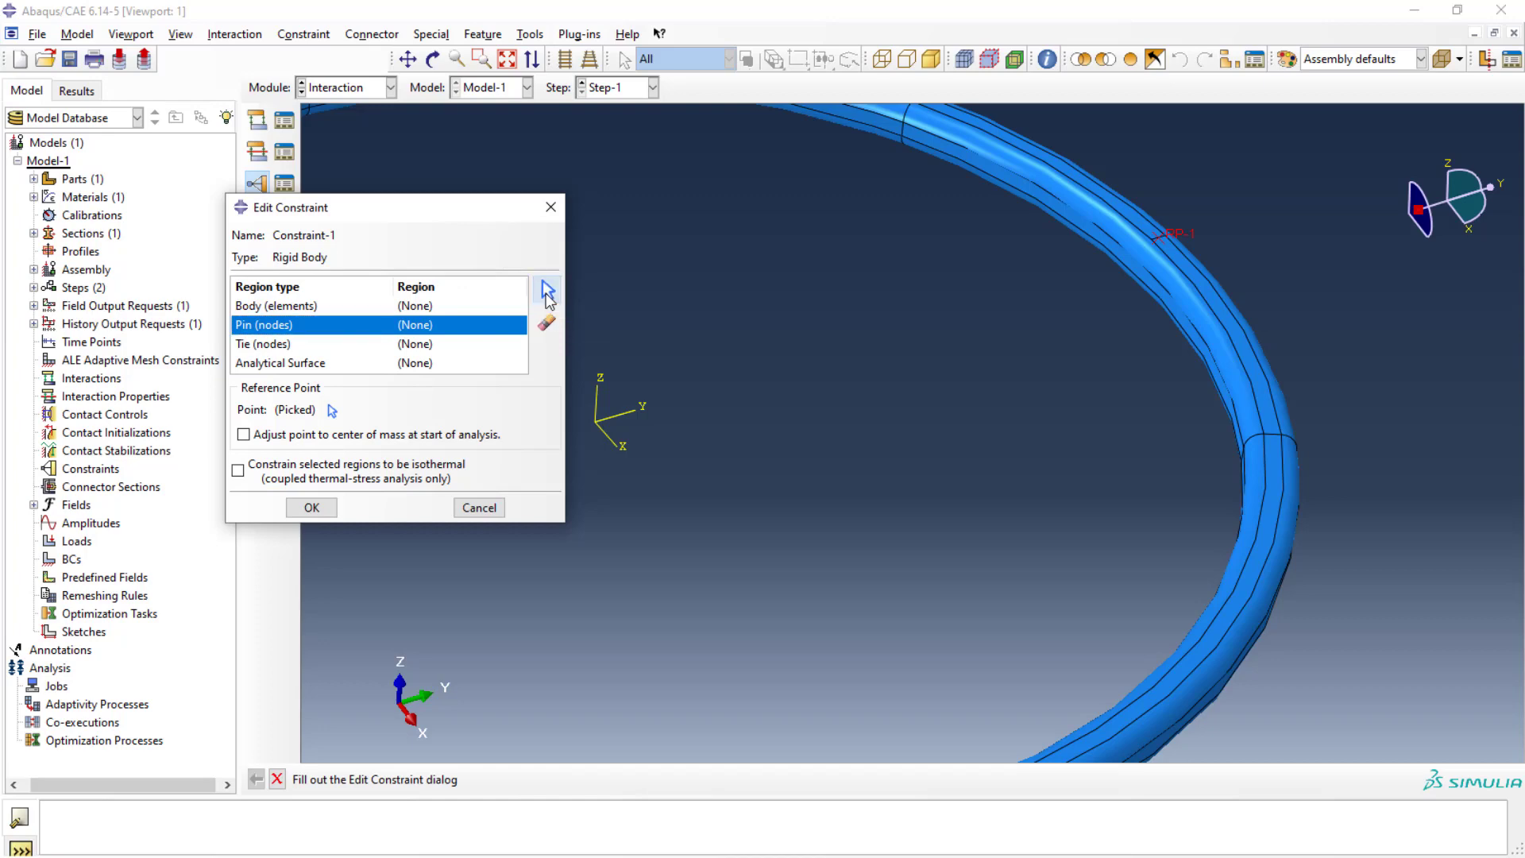
pyautogui.click(1248, 355)
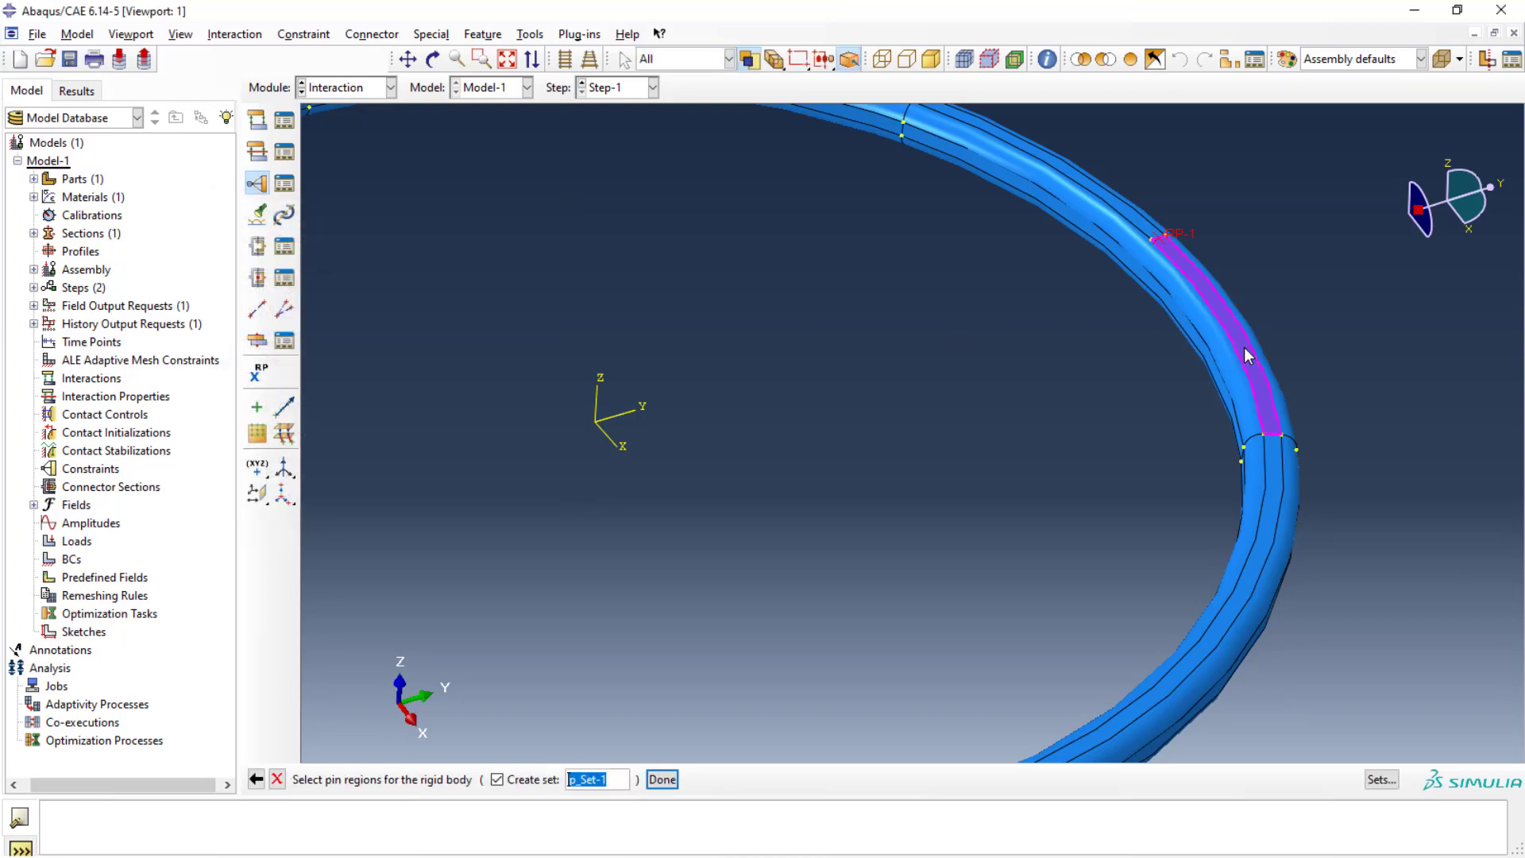
pyautogui.keyDown('shift'); pyautogui.click(1120, 211); pyautogui.keyUp('shift')
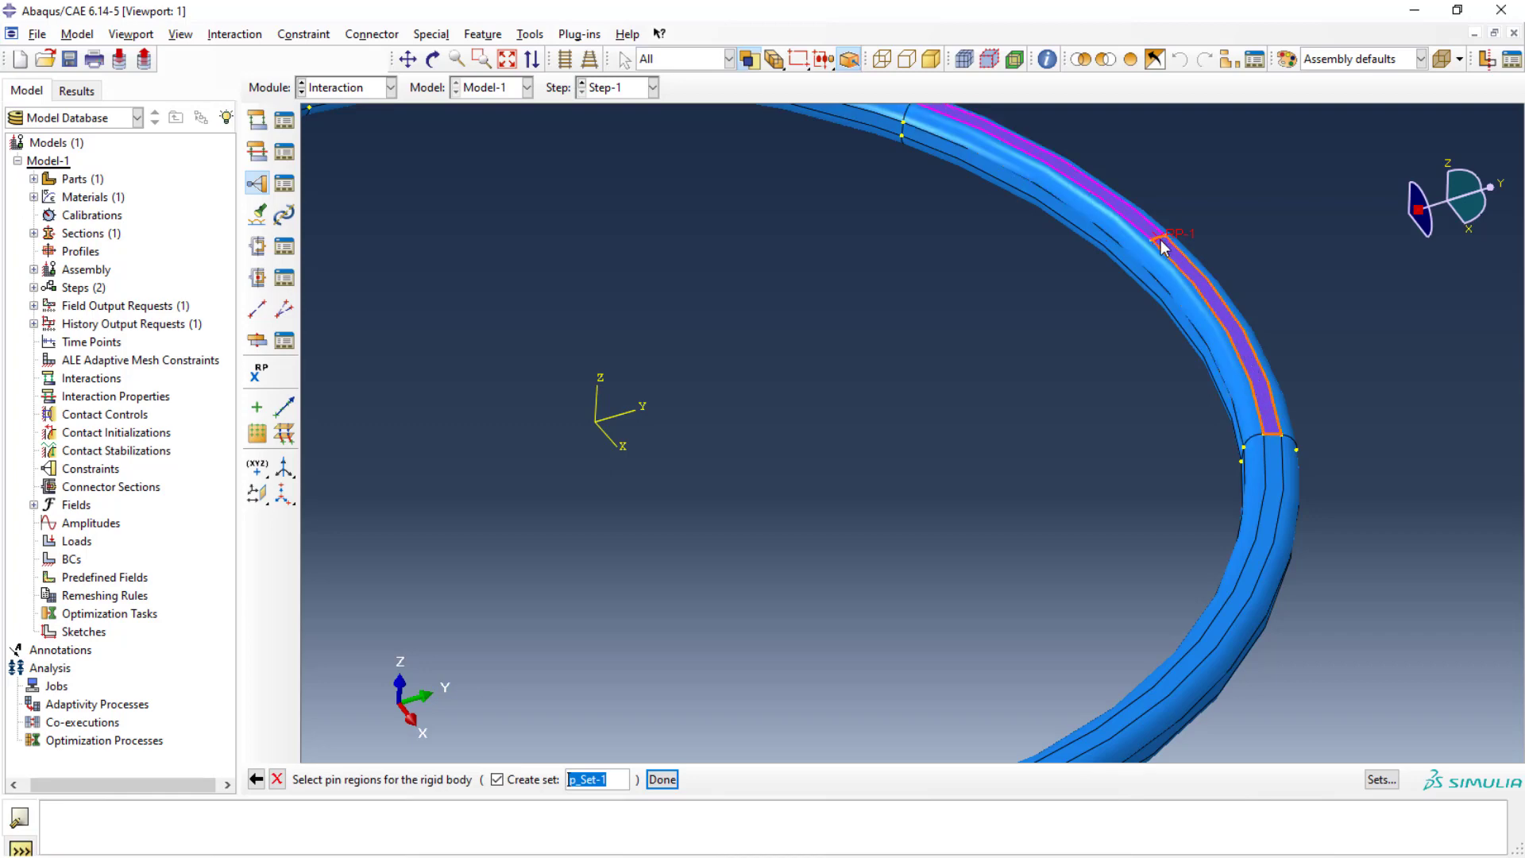
pyautogui.click(662, 778)
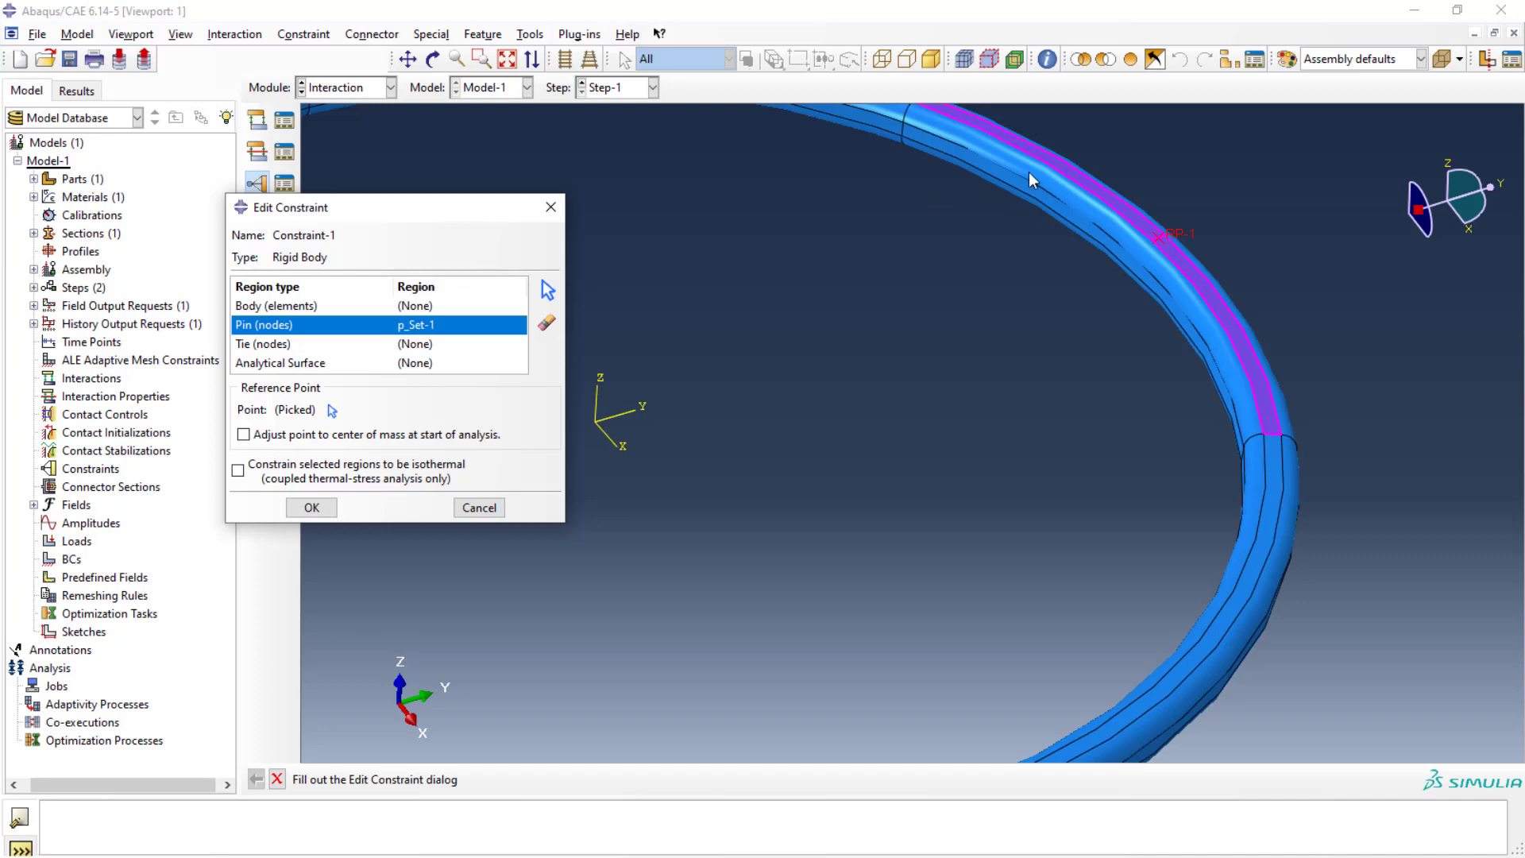
pyautogui.click(311, 508)
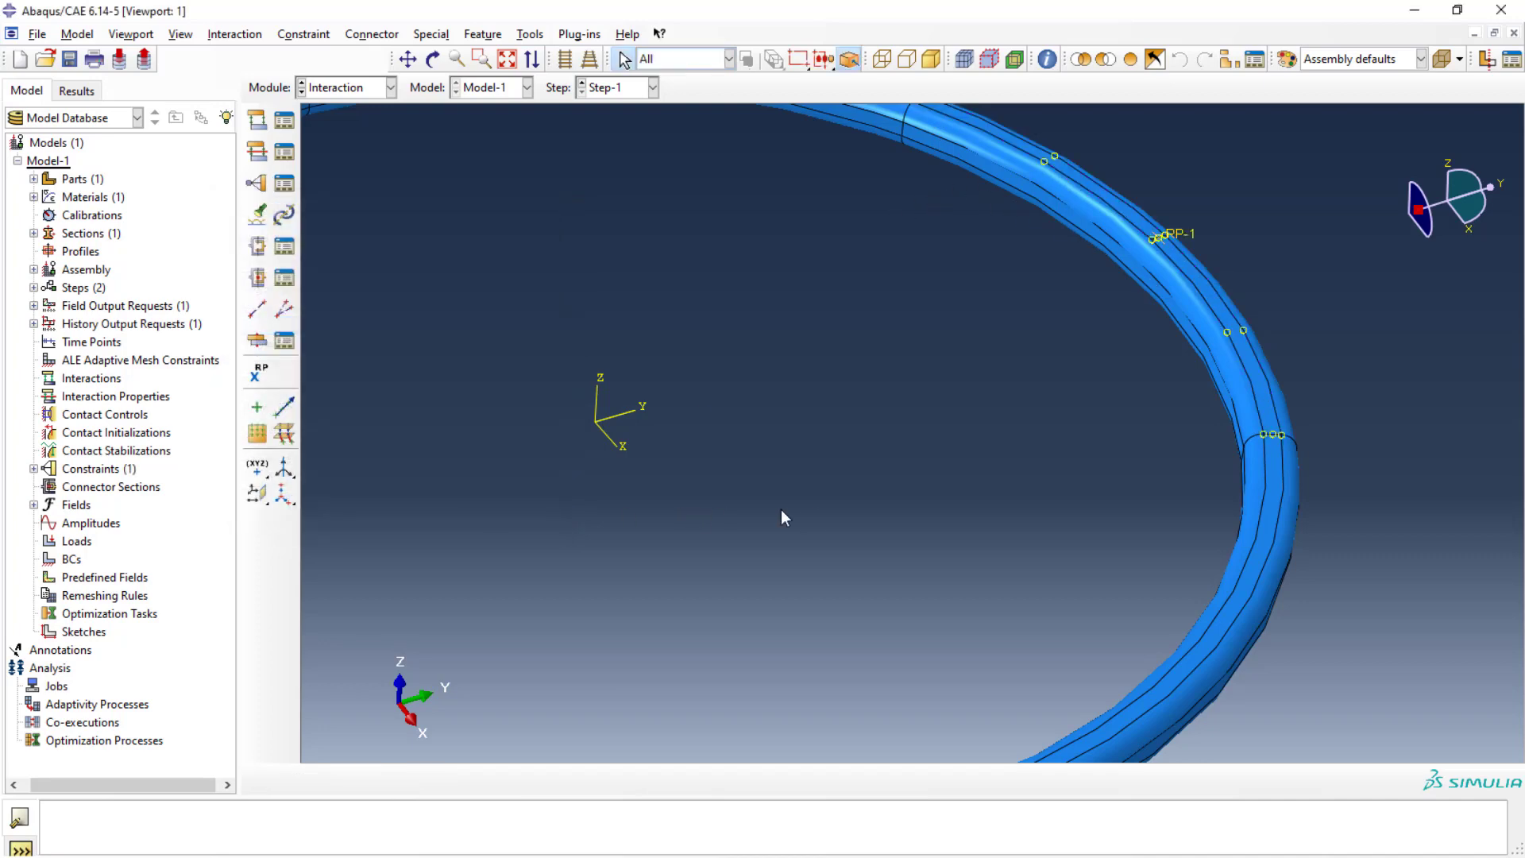
# In the Load module, create an ENCASTRE boundary condition in Step-1 on the bracket's back mounting face
pyautogui.scroll(-5, 756, 484)
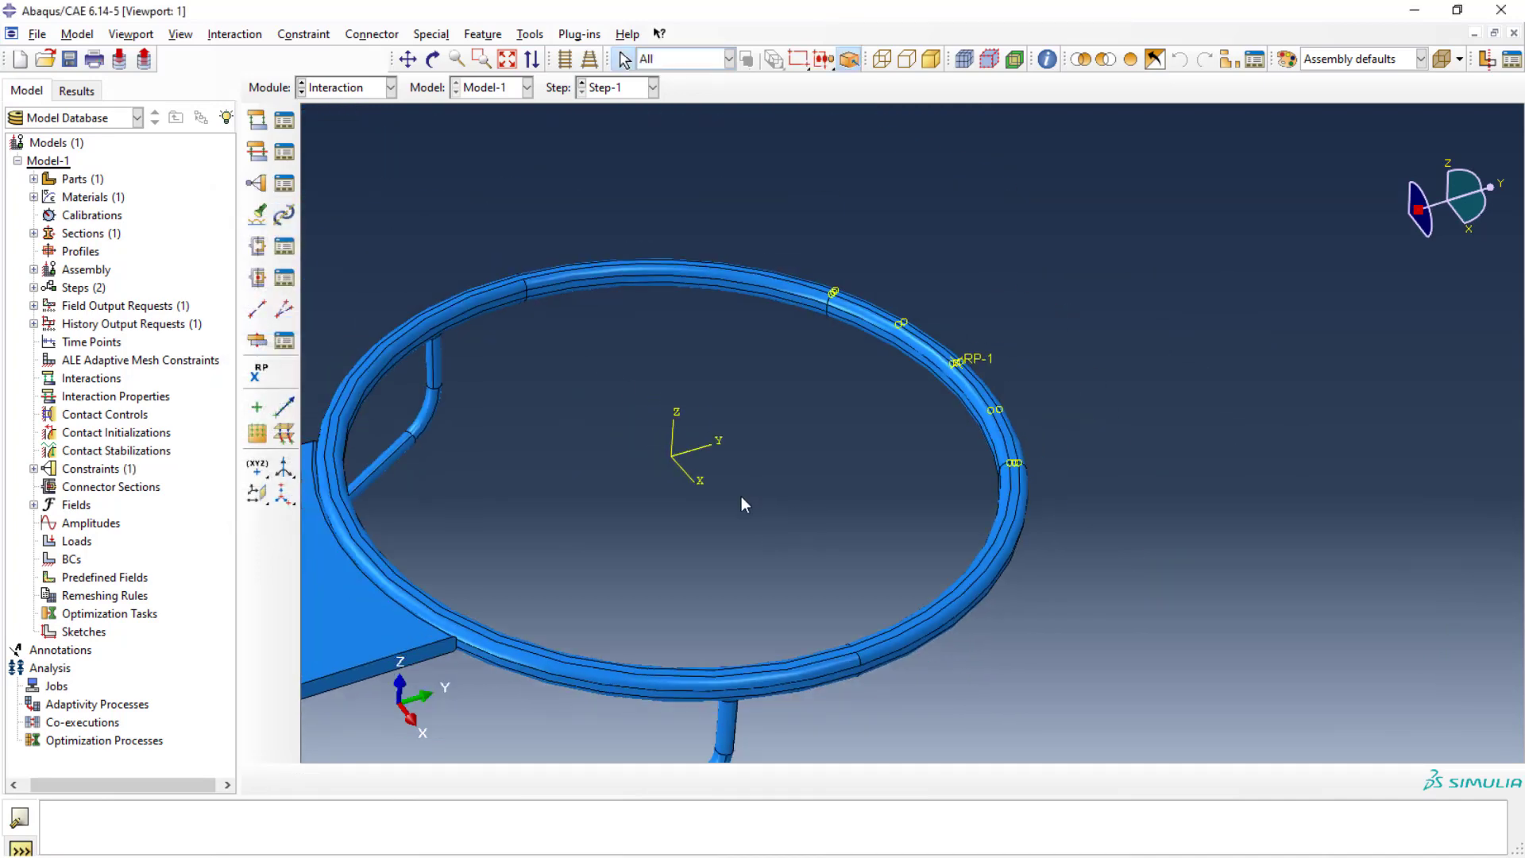
pyautogui.scroll(-3, 727, 495)
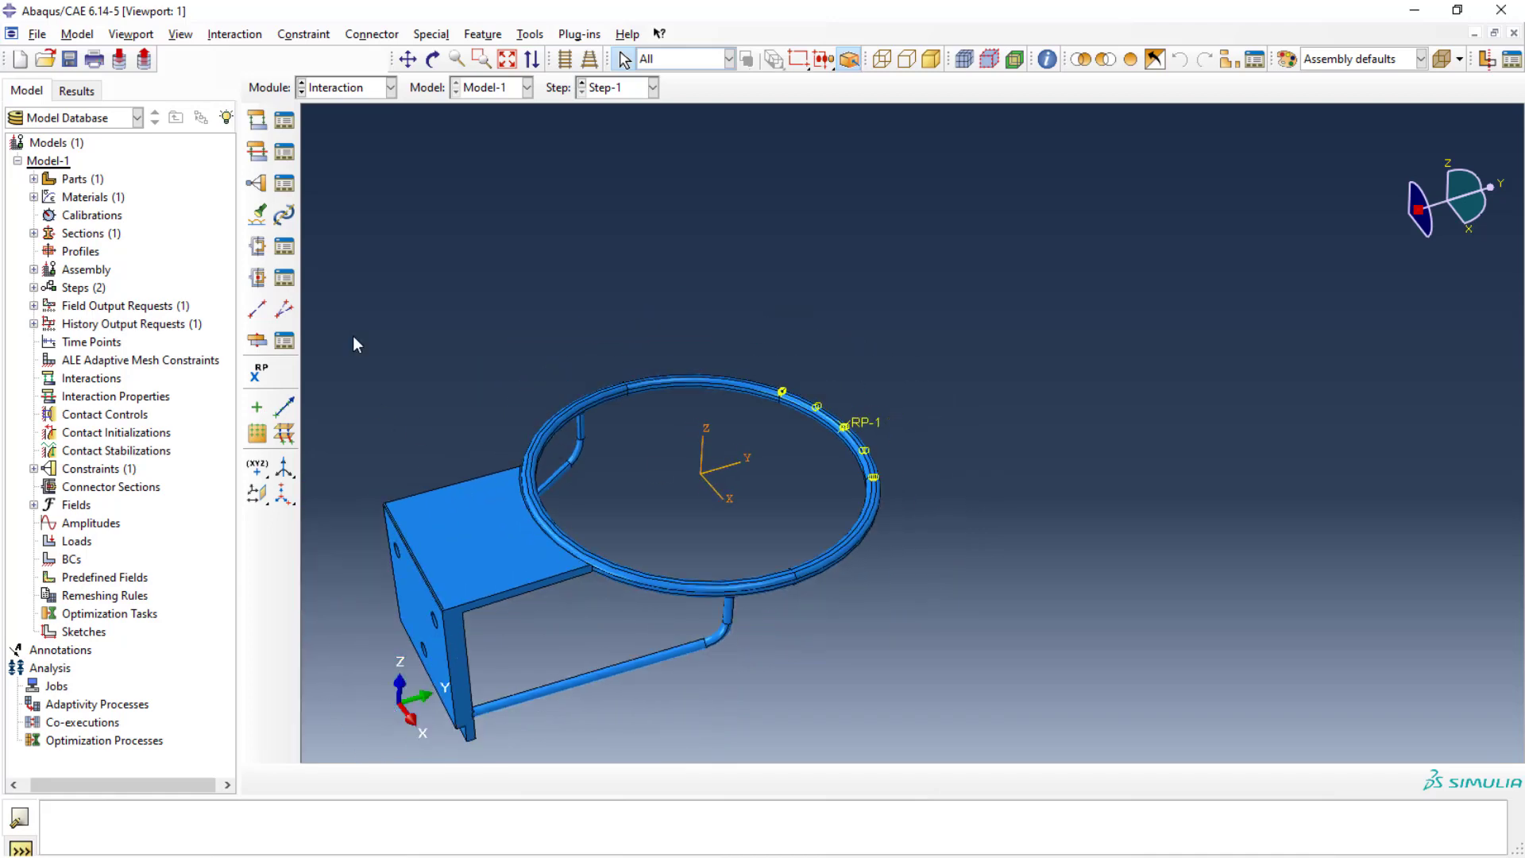
pyautogui.click(391, 88)
pyautogui.click(329, 205)
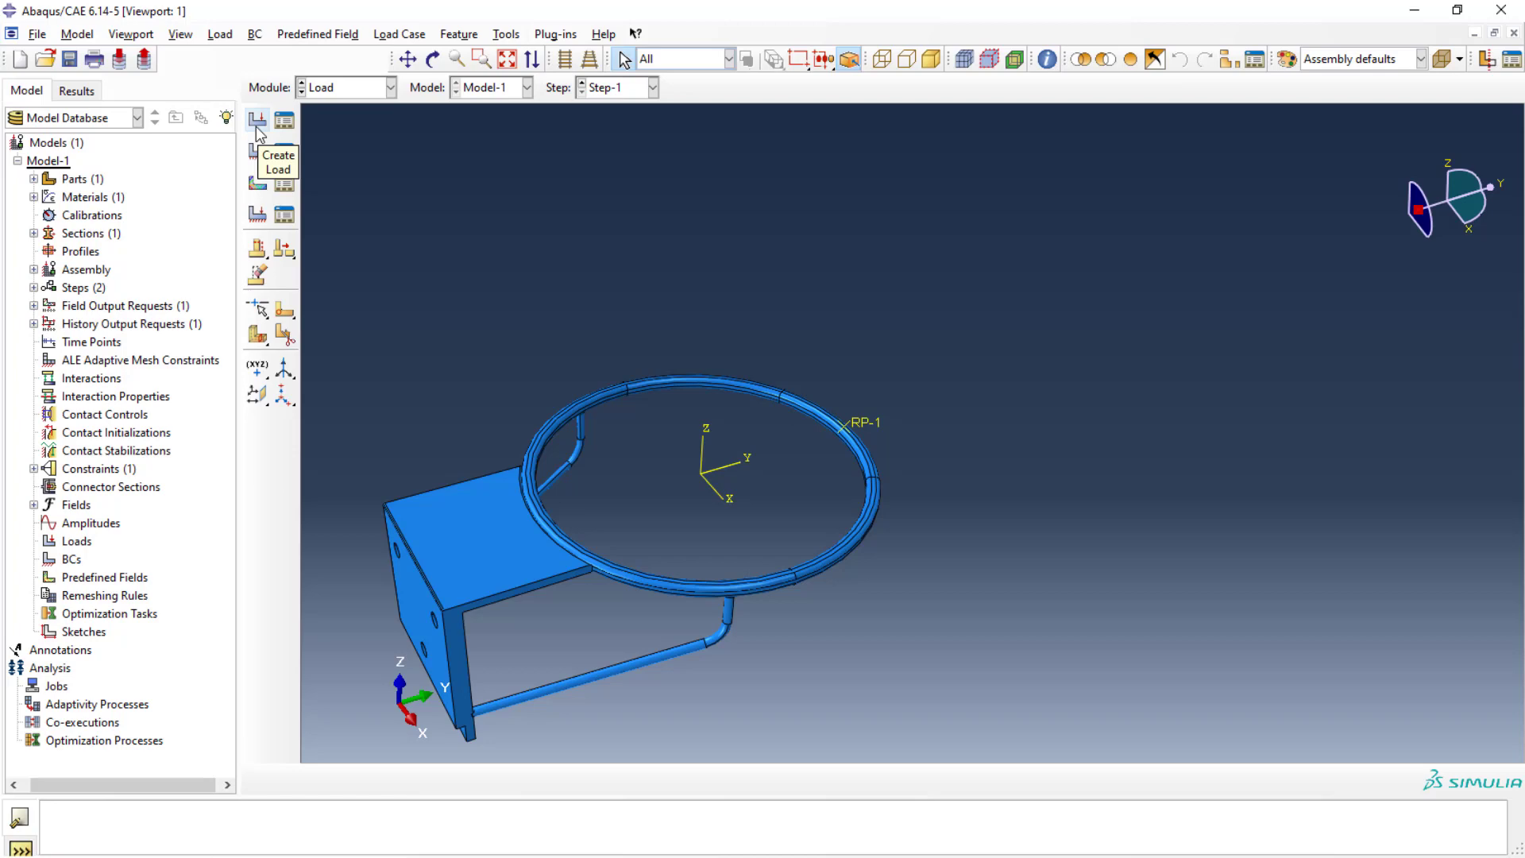
pyautogui.click(257, 151)
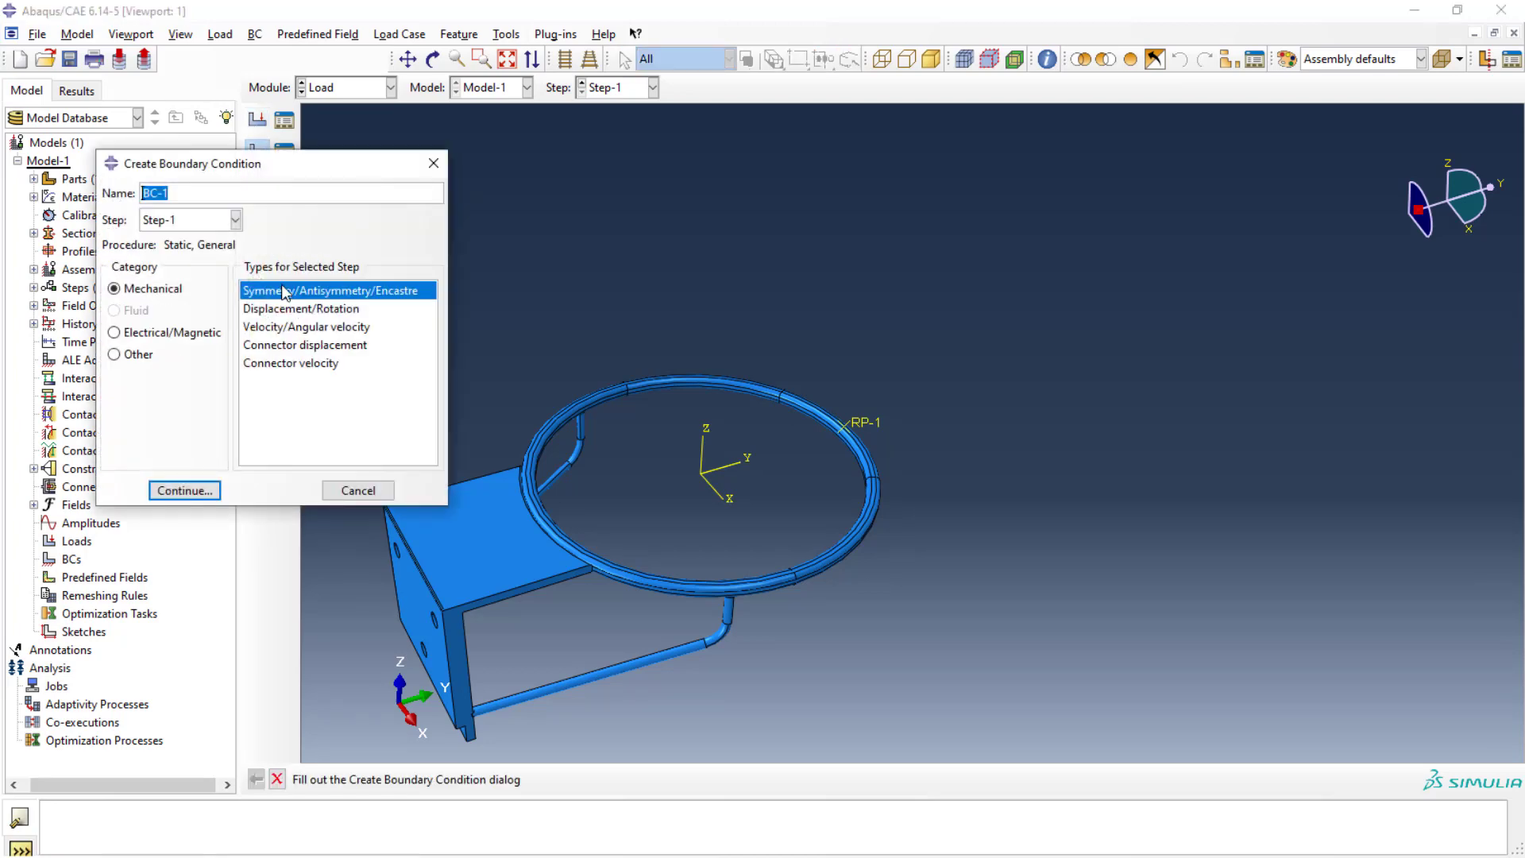
pyautogui.click(198, 491)
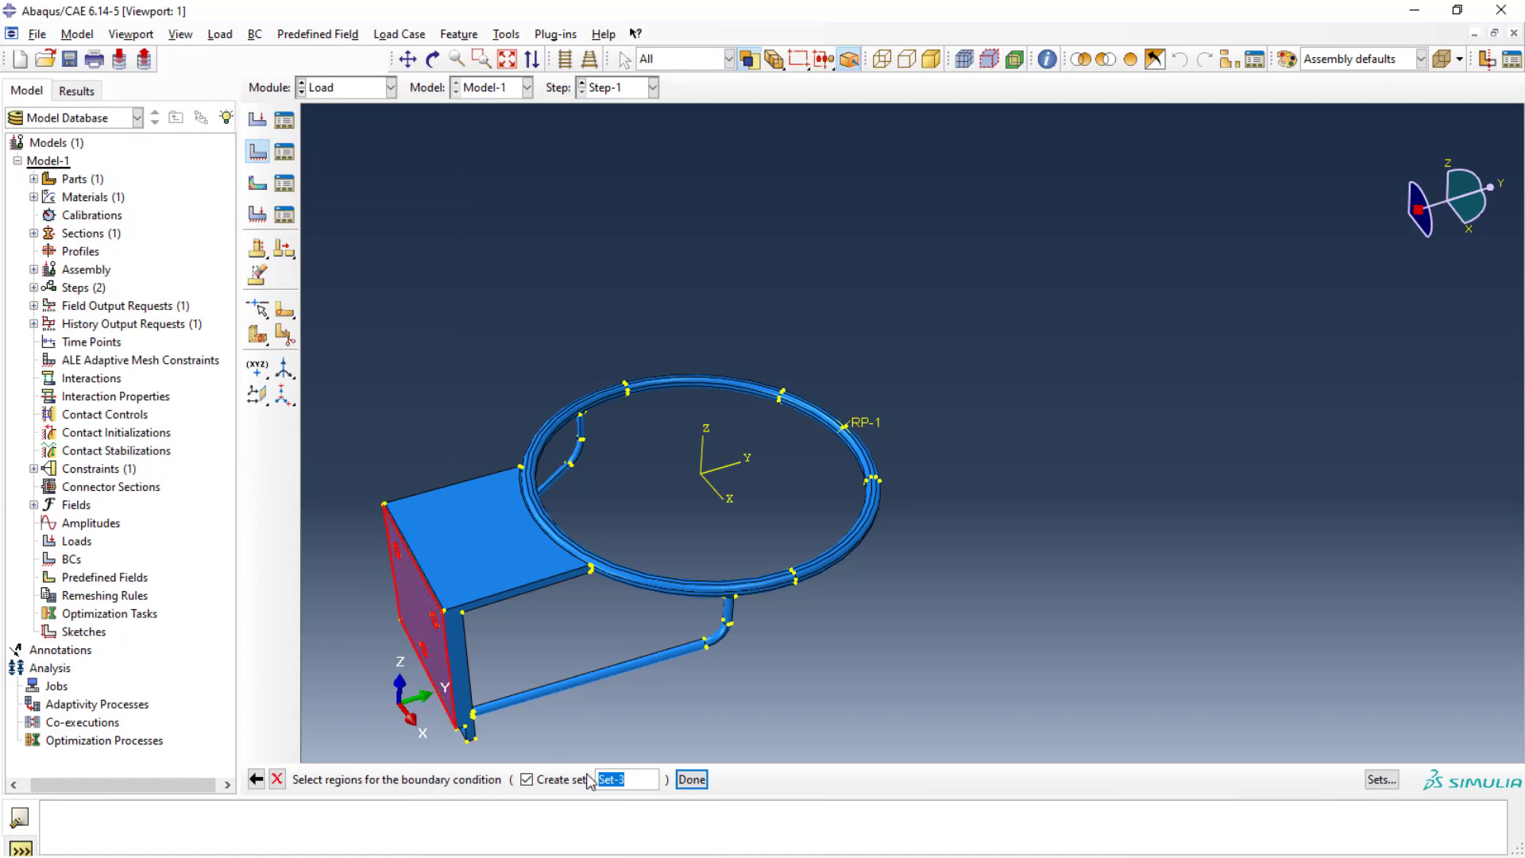
pyautogui.click(692, 780)
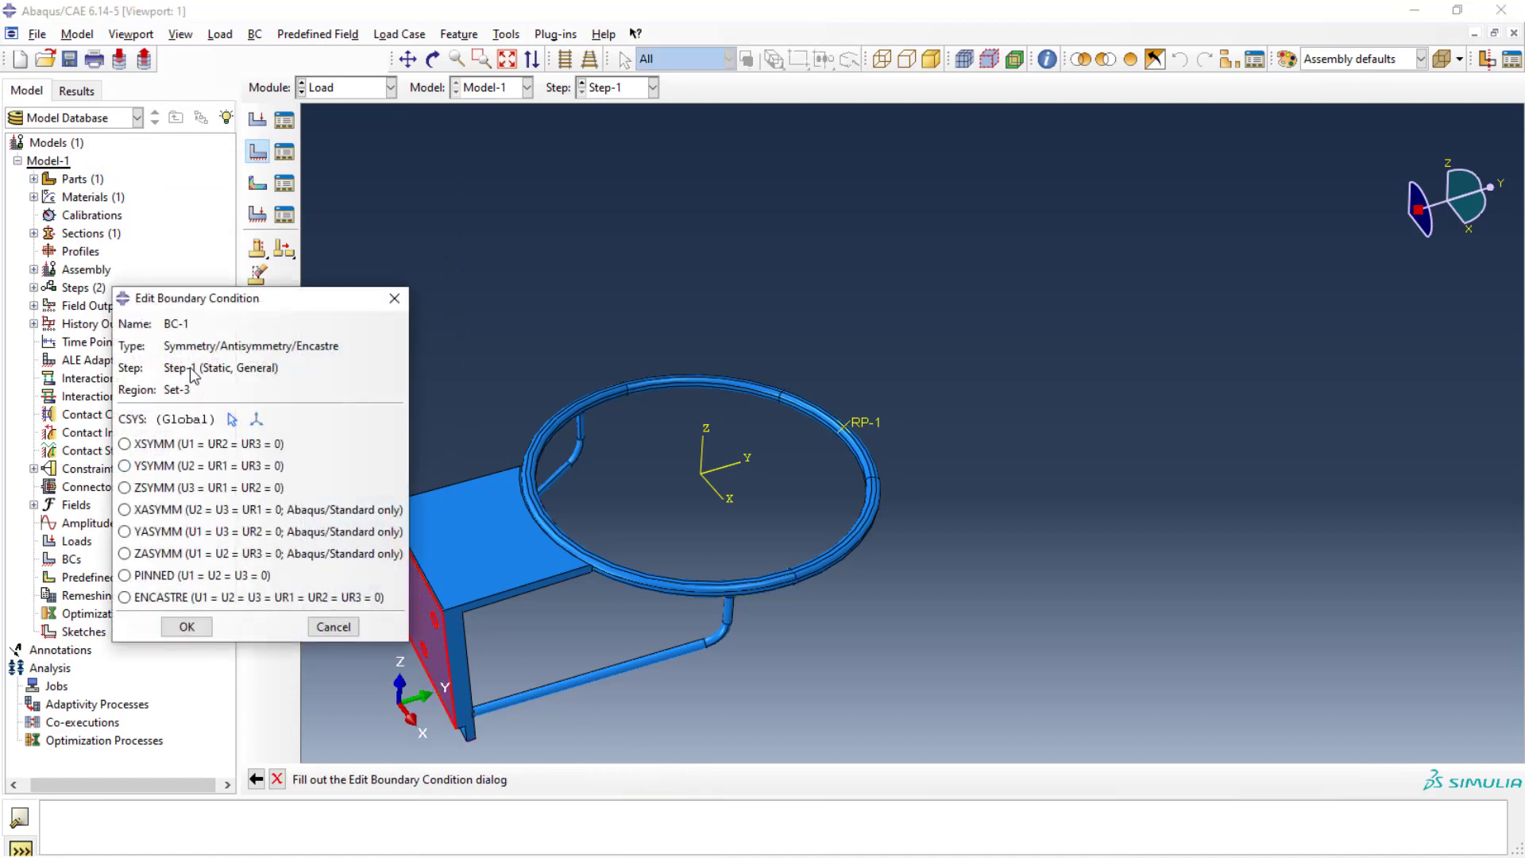
pyautogui.click(161, 604)
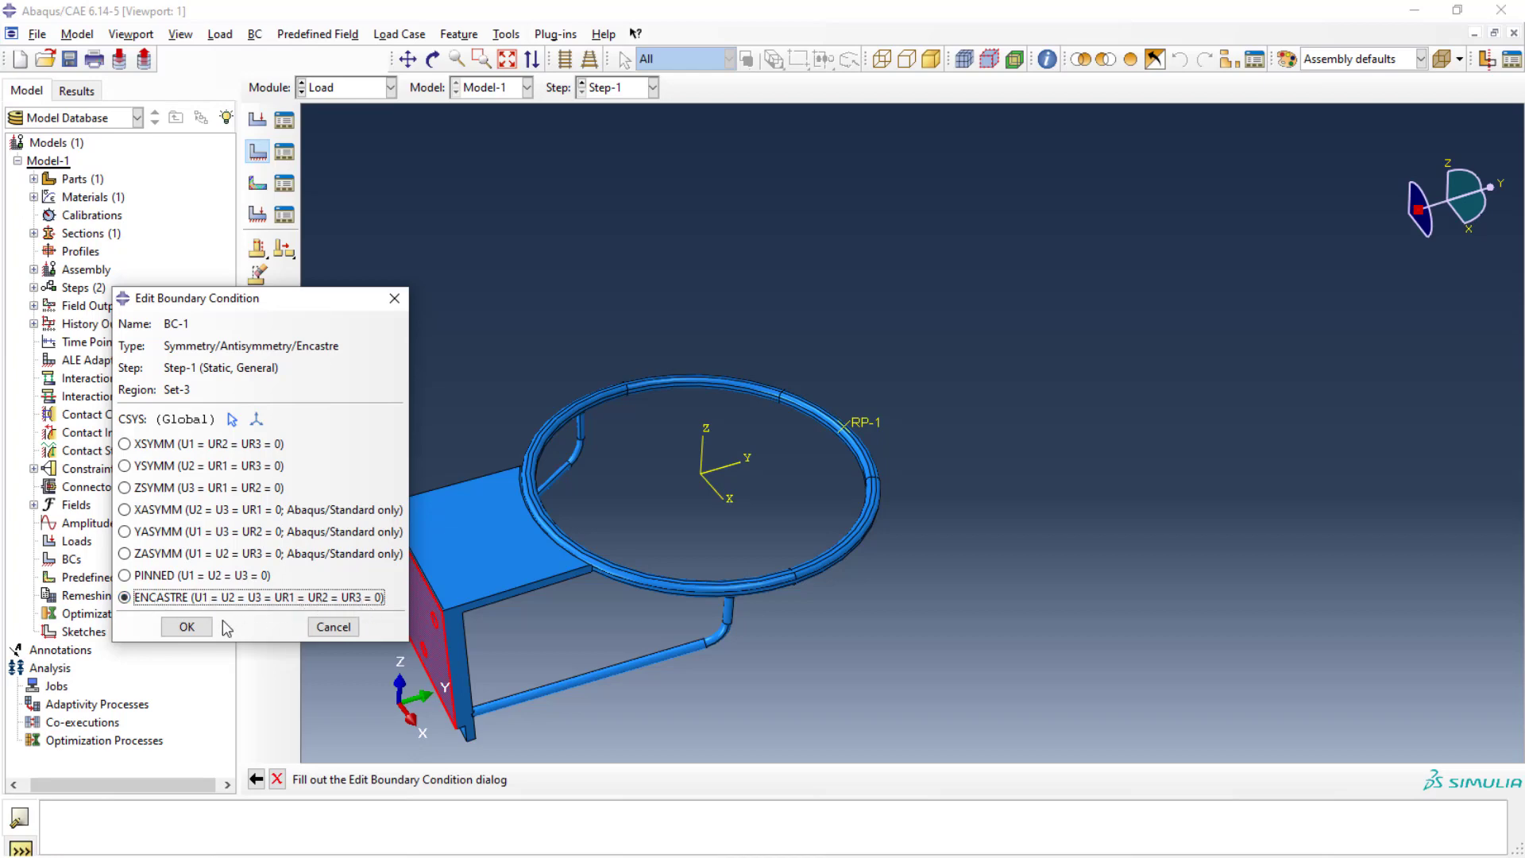
pyautogui.click(184, 628)
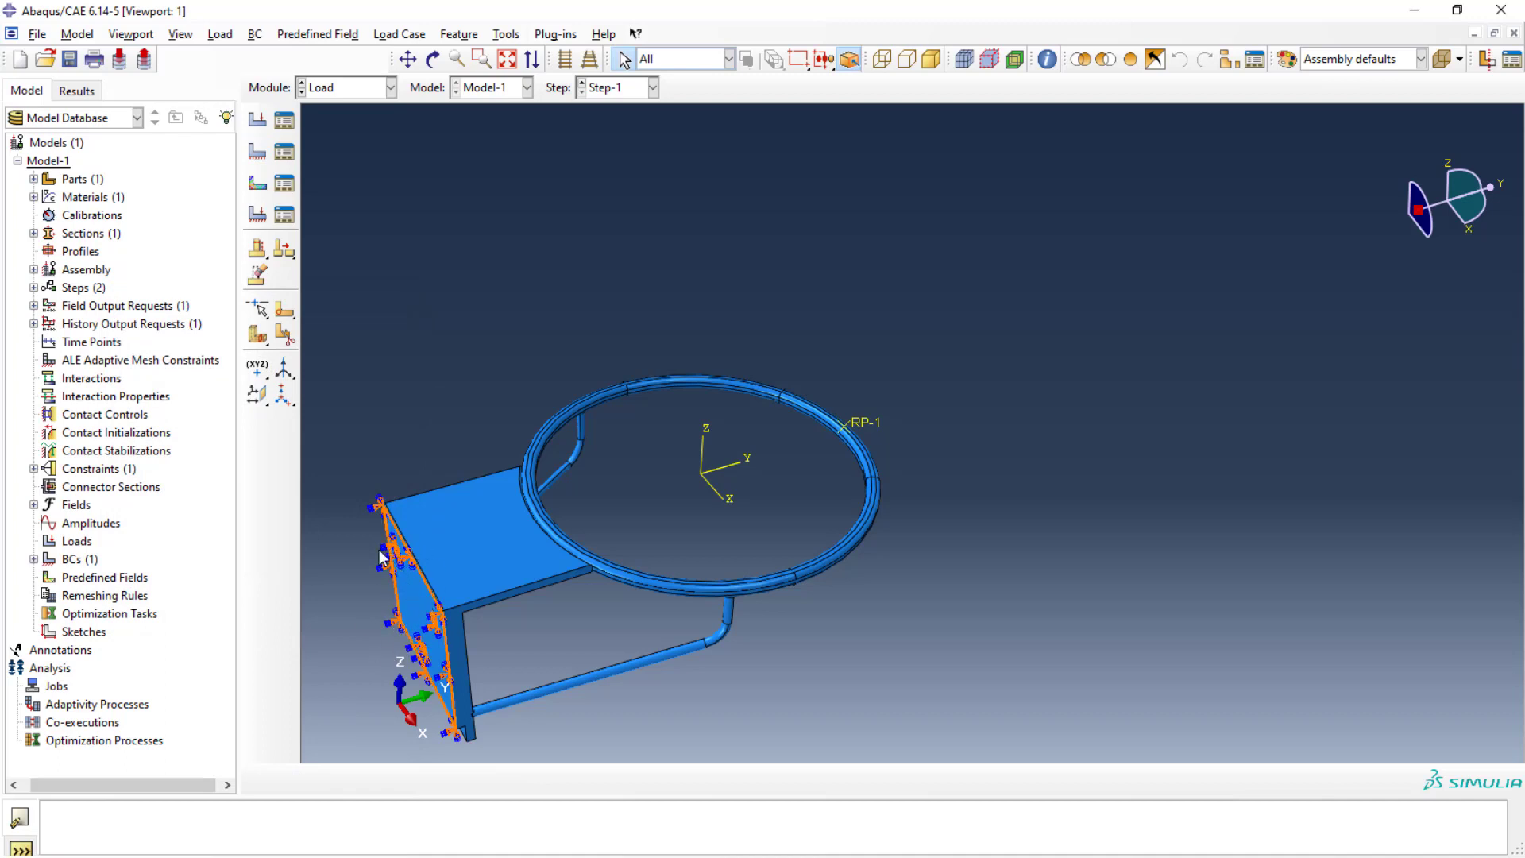
# Apply a concentrated force with CF3 of -100 at reference point RP-1 in Step-1
pyautogui.click(256, 123)
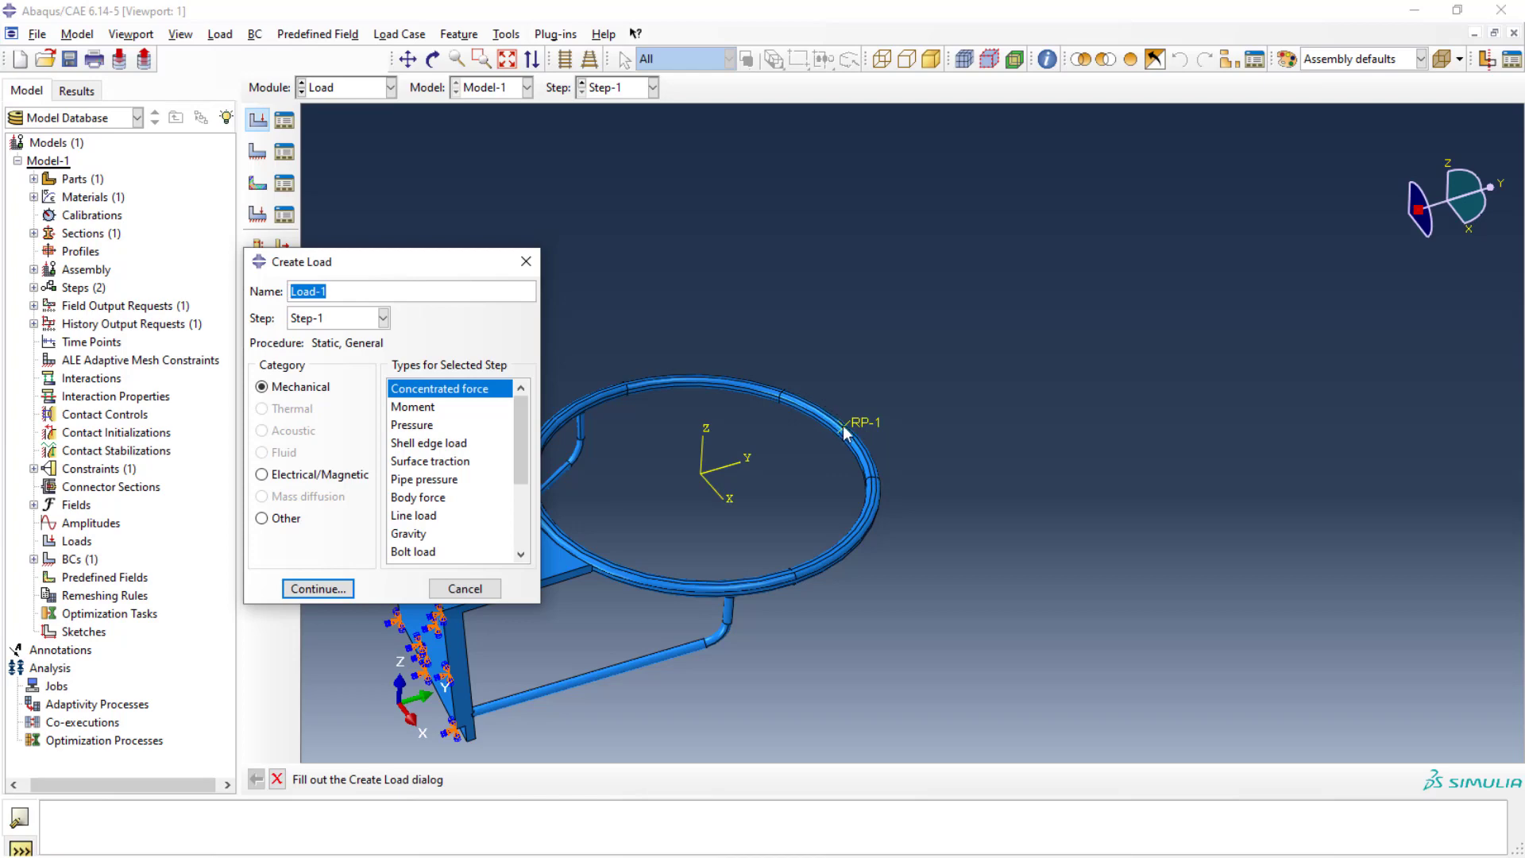
pyautogui.click(318, 589)
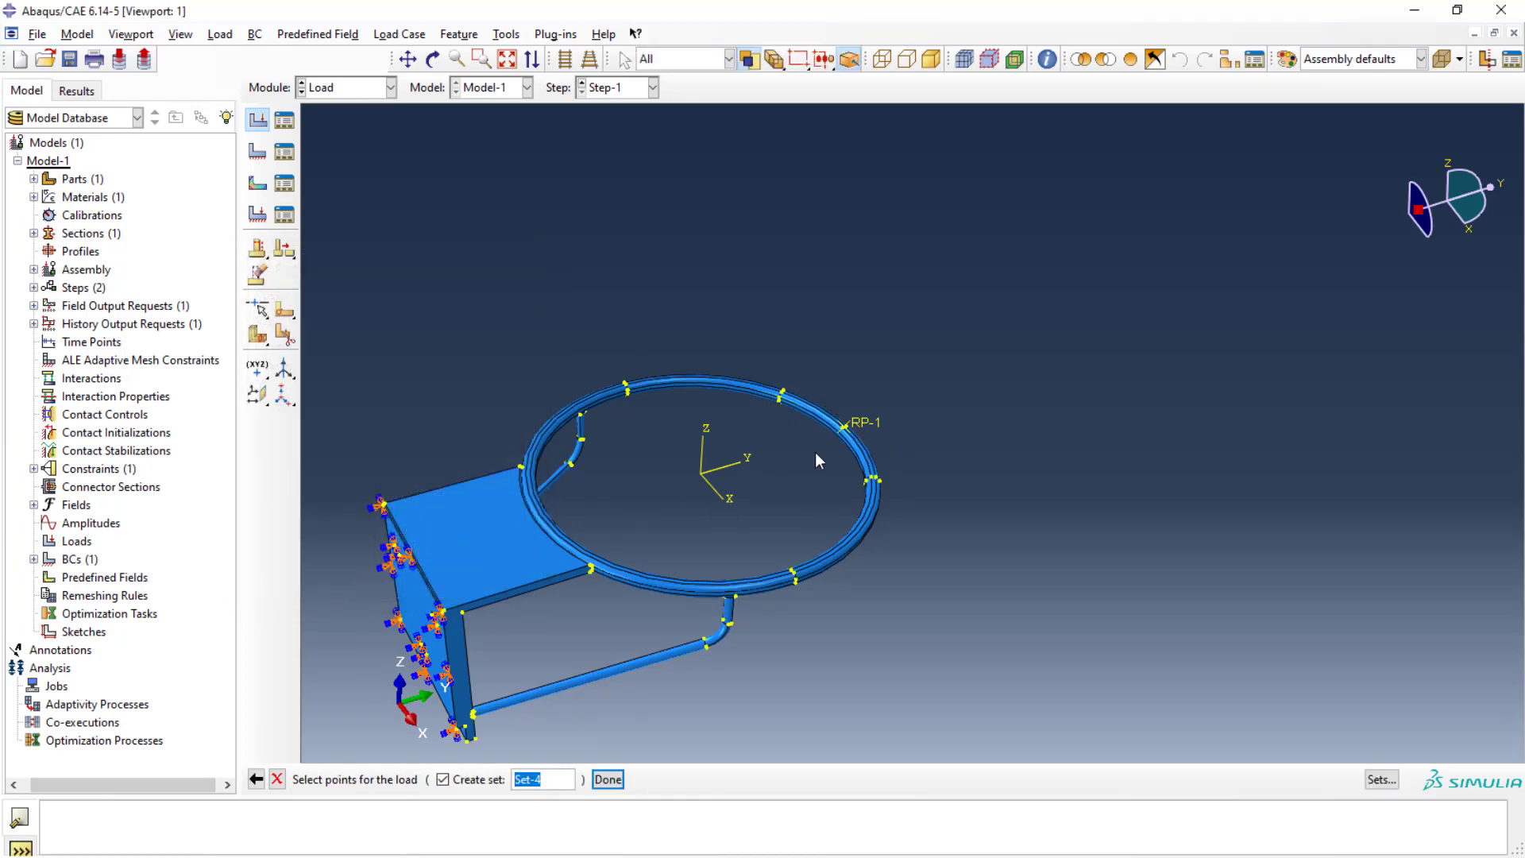
pyautogui.click(844, 427)
pyautogui.click(608, 780)
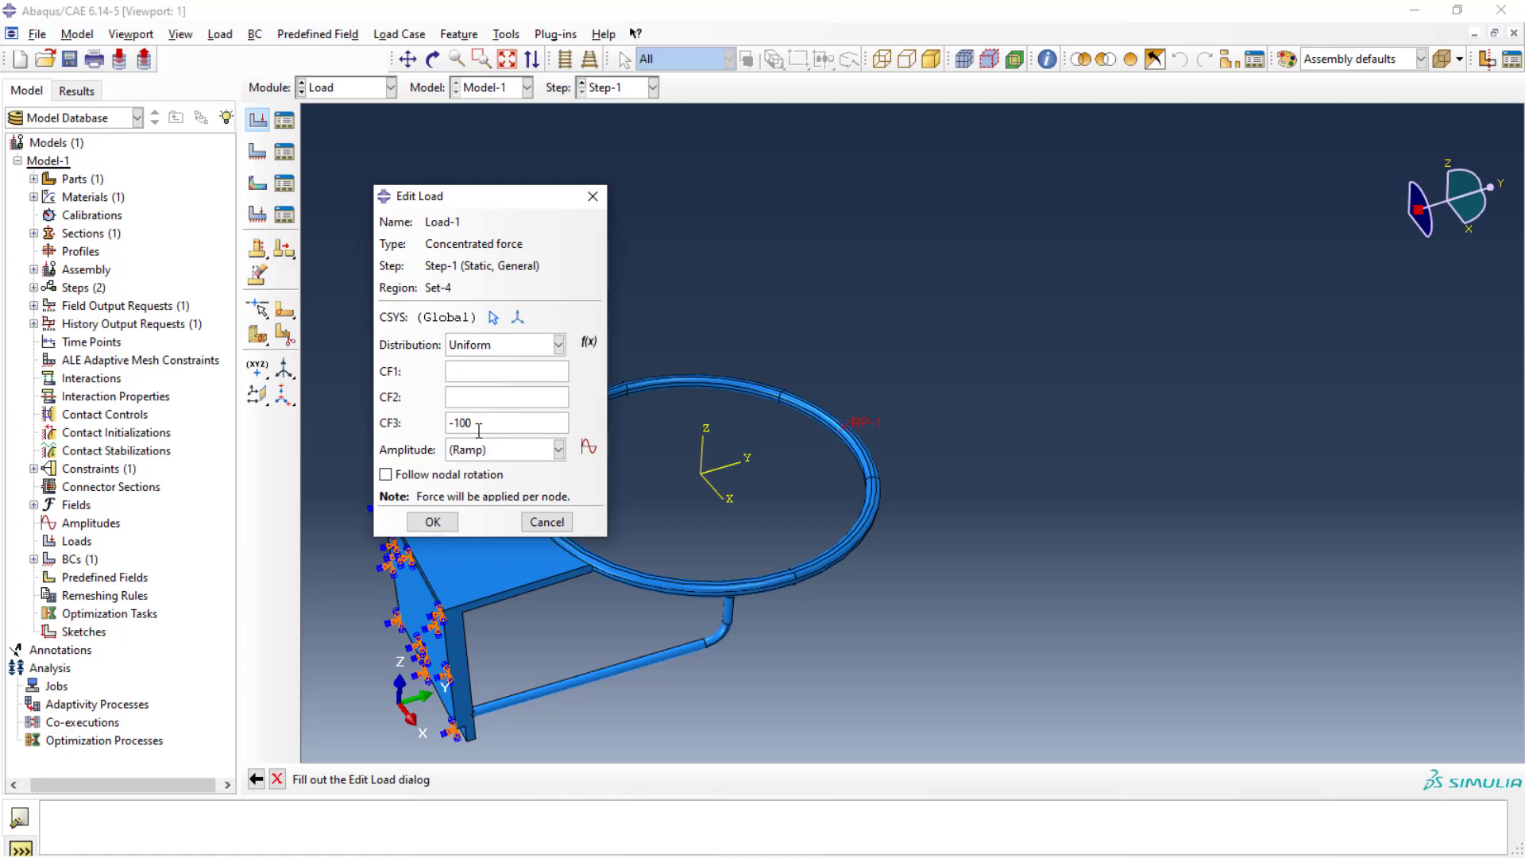
pyautogui.click(432, 521)
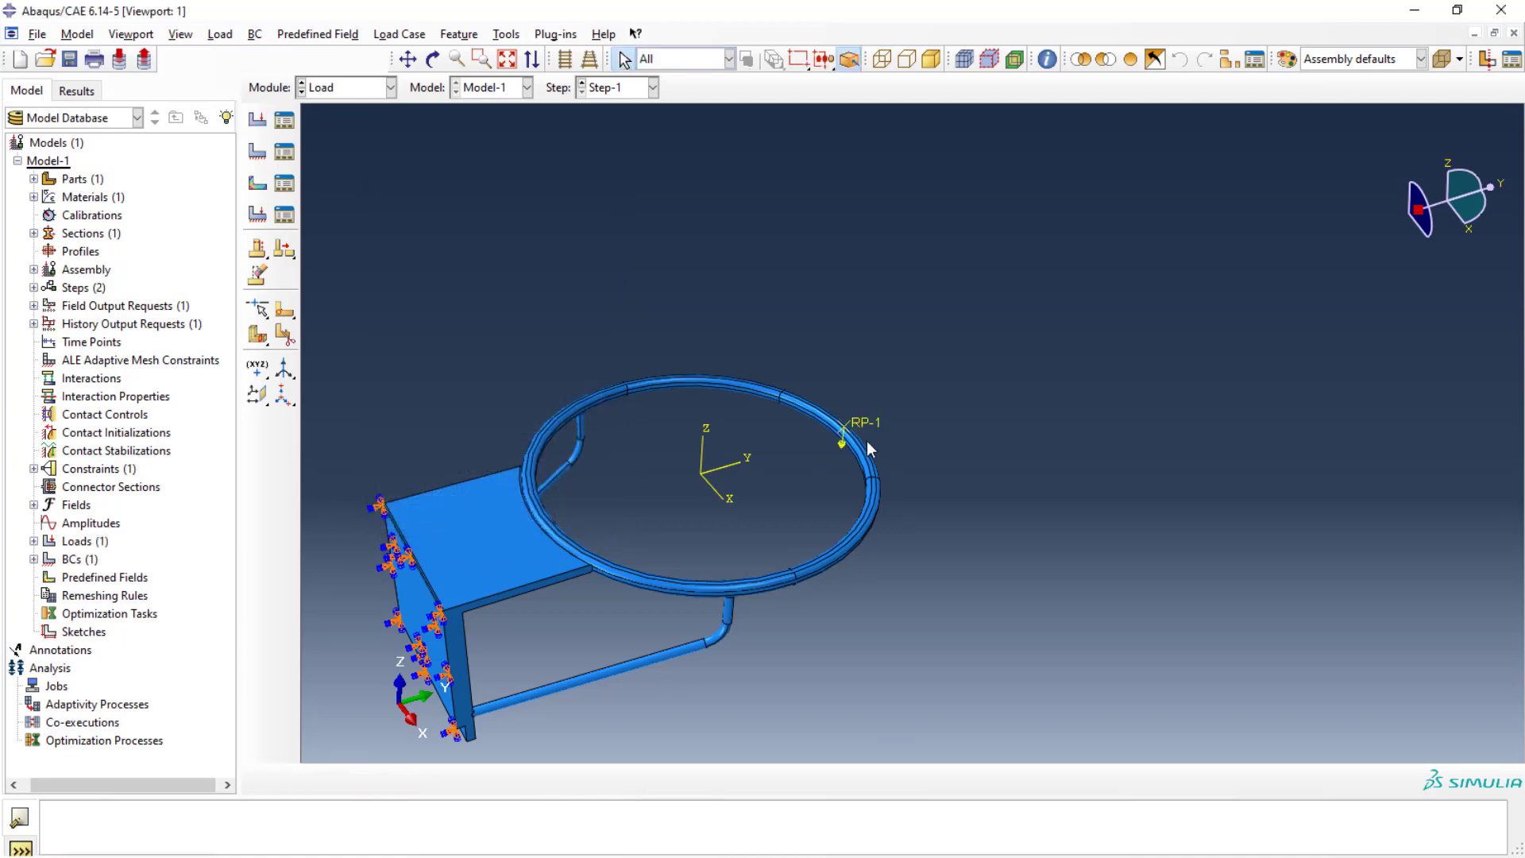
# Switch to the Mesh module and make the Basket Ball Ring part, not the assembly, the object to mesh
pyautogui.scroll(1, 842, 446)
pyautogui.scroll(-3, 728, 521)
pyautogui.keyDown('ctrl'); pyautogui.keyDown('alt'); pyautogui.moveTo(727, 521); pyautogui.dragTo(620, 399); pyautogui.keyUp('alt'); pyautogui.keyUp('ctrl')
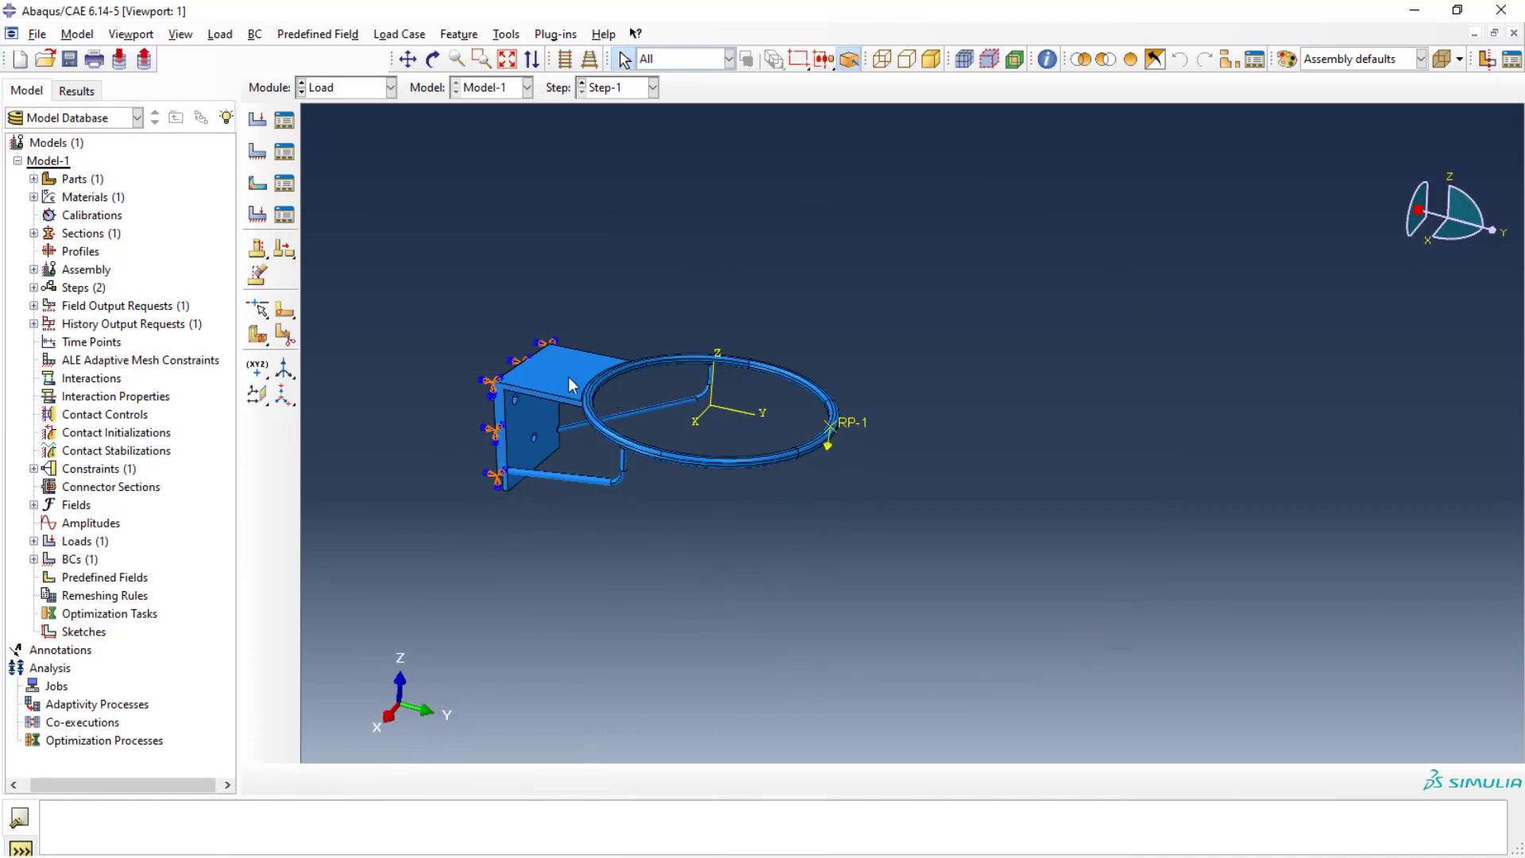
pyautogui.scroll(2, 594, 474)
pyautogui.keyDown('ctrl'); pyautogui.keyDown('alt'); pyautogui.moveTo(570, 502); pyautogui.dragTo(556, 498); pyautogui.keyUp('alt'); pyautogui.keyUp('ctrl')
pyautogui.scroll(1, 731, 457)
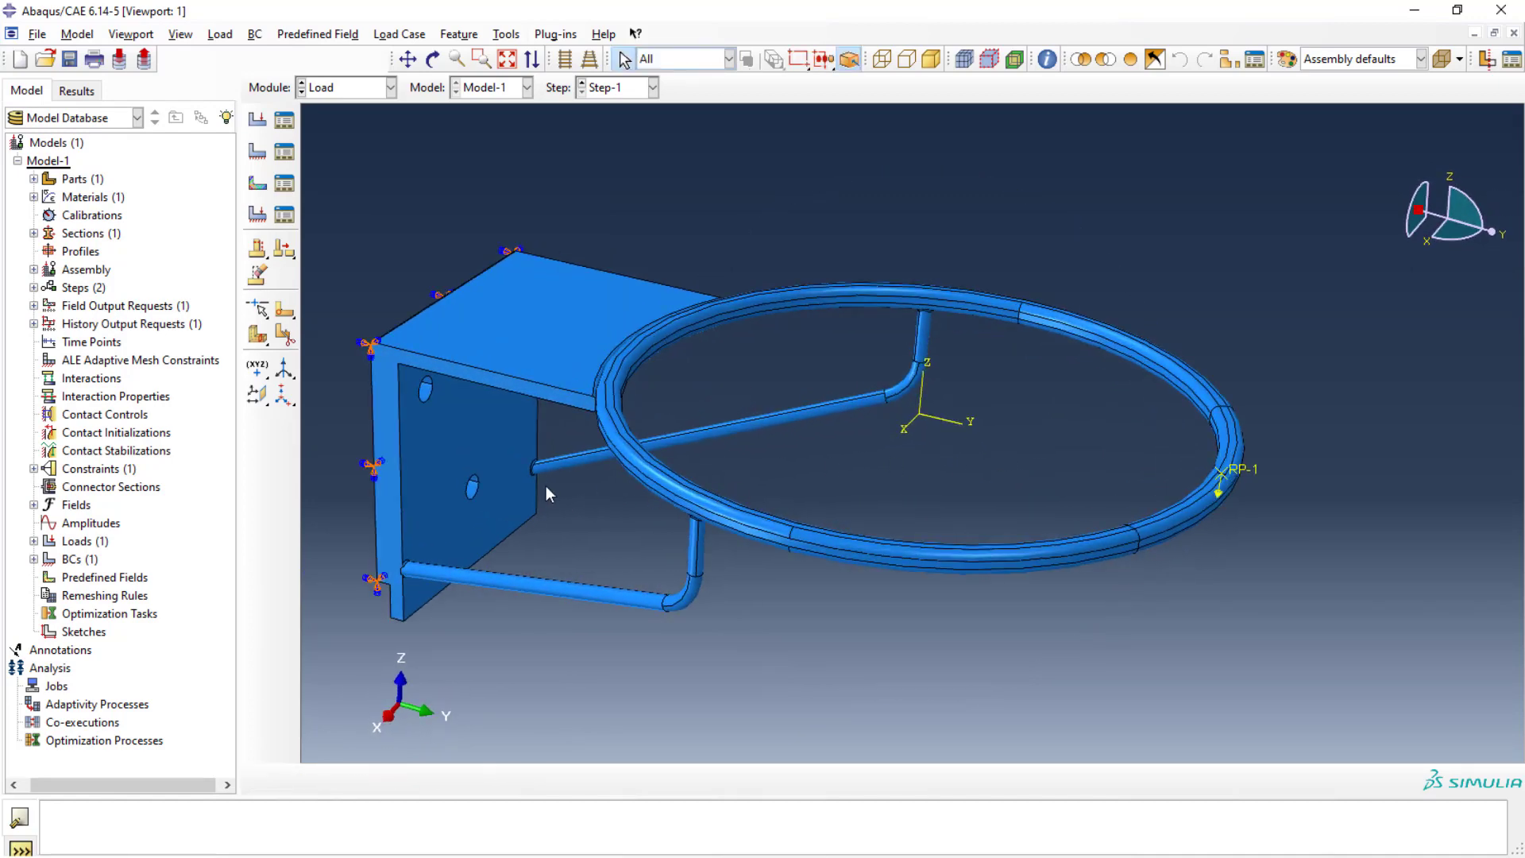
pyautogui.click(390, 88)
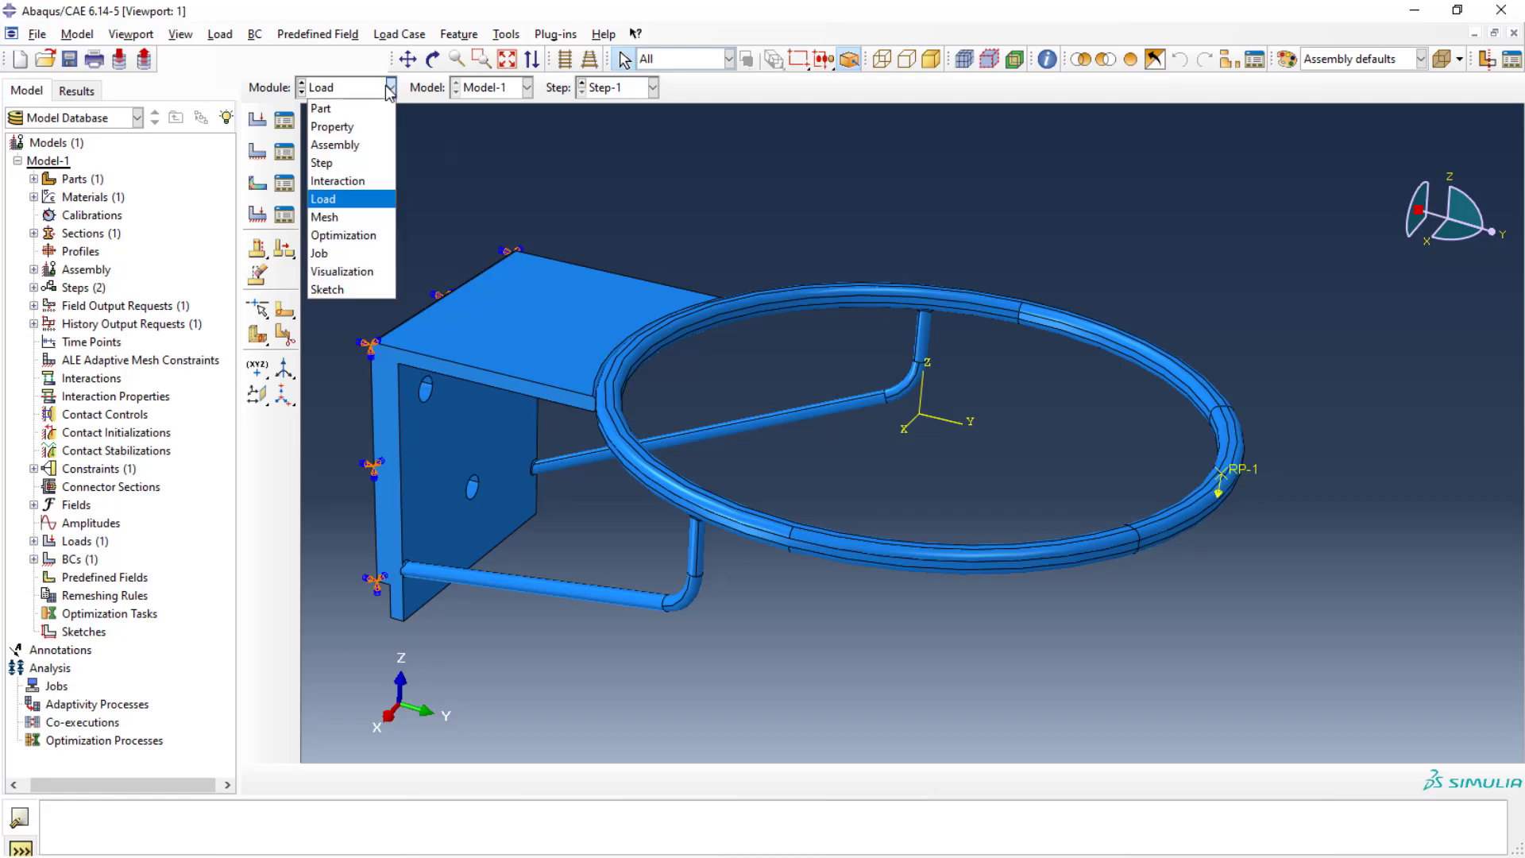
pyautogui.click(343, 223)
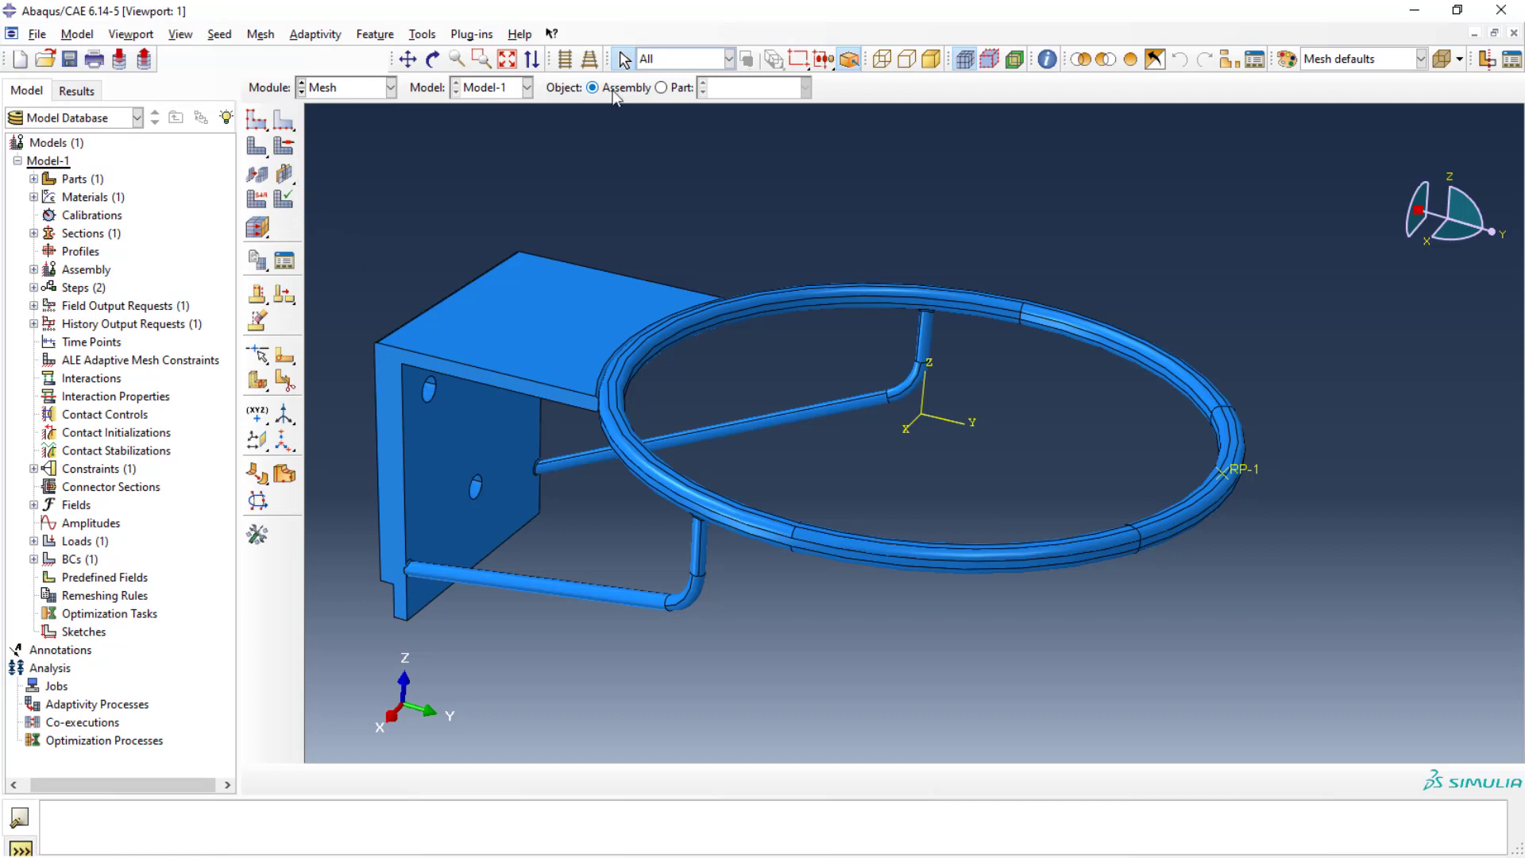
pyautogui.click(285, 148)
pyautogui.click(762, 475)
pyautogui.click(663, 88)
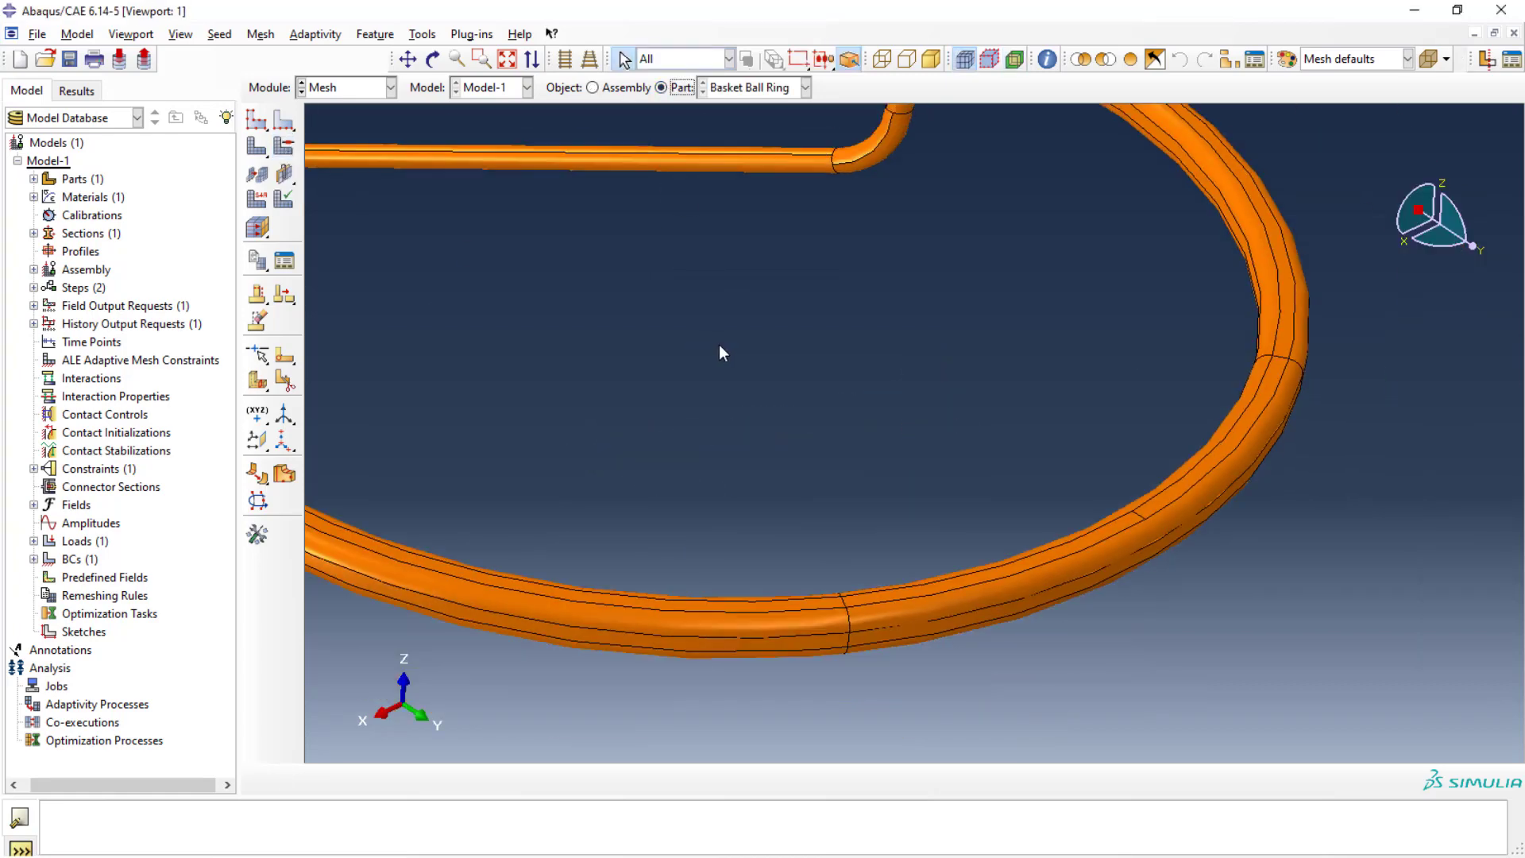
# Set the part's mesh controls to the Tet element shape with the Free technique and default algorithm
pyautogui.click(283, 148)
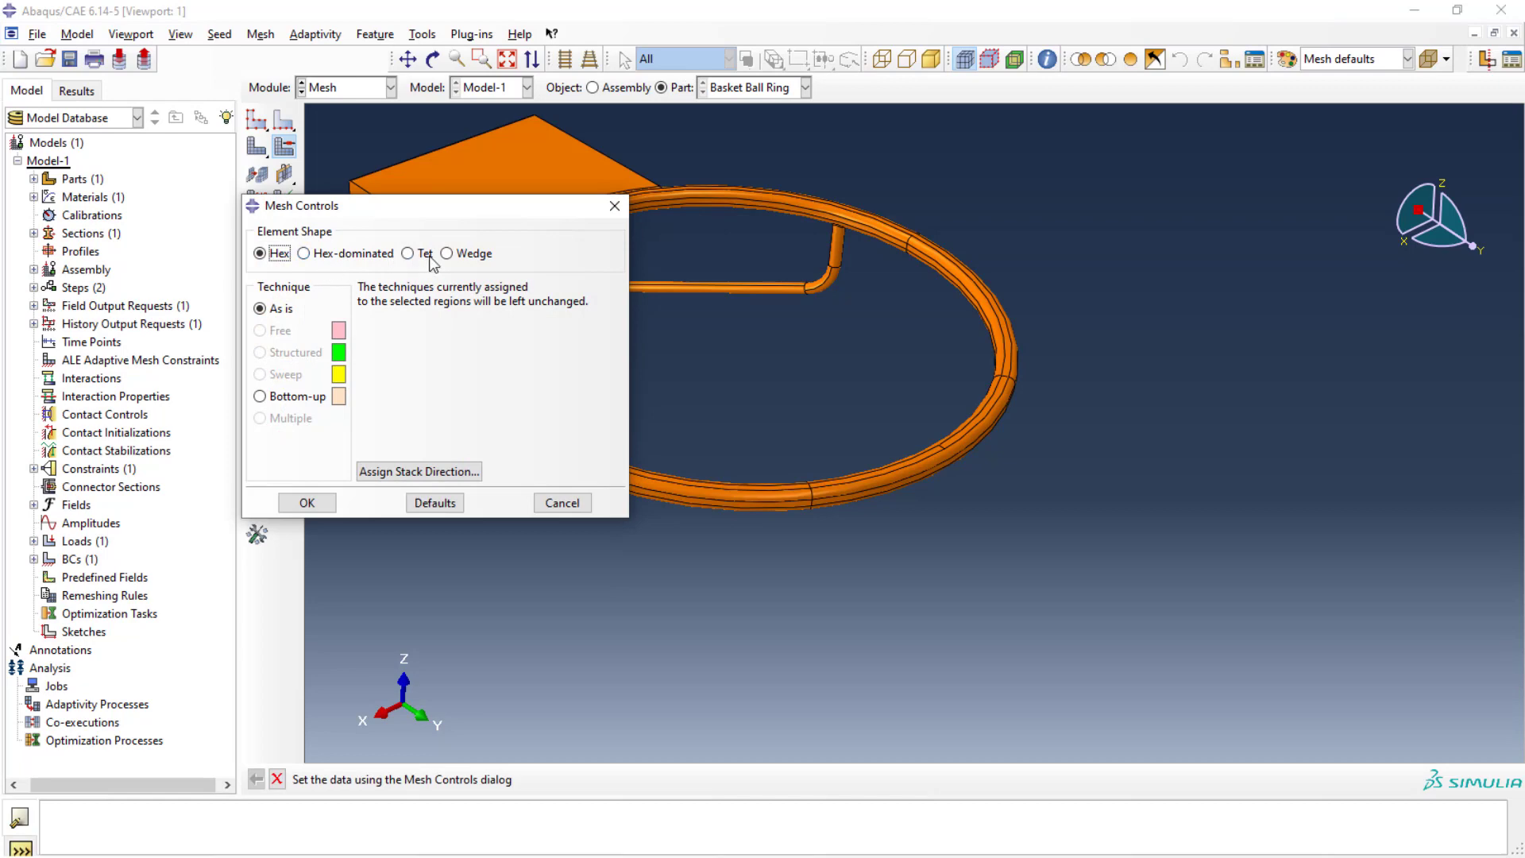
pyautogui.click(417, 255)
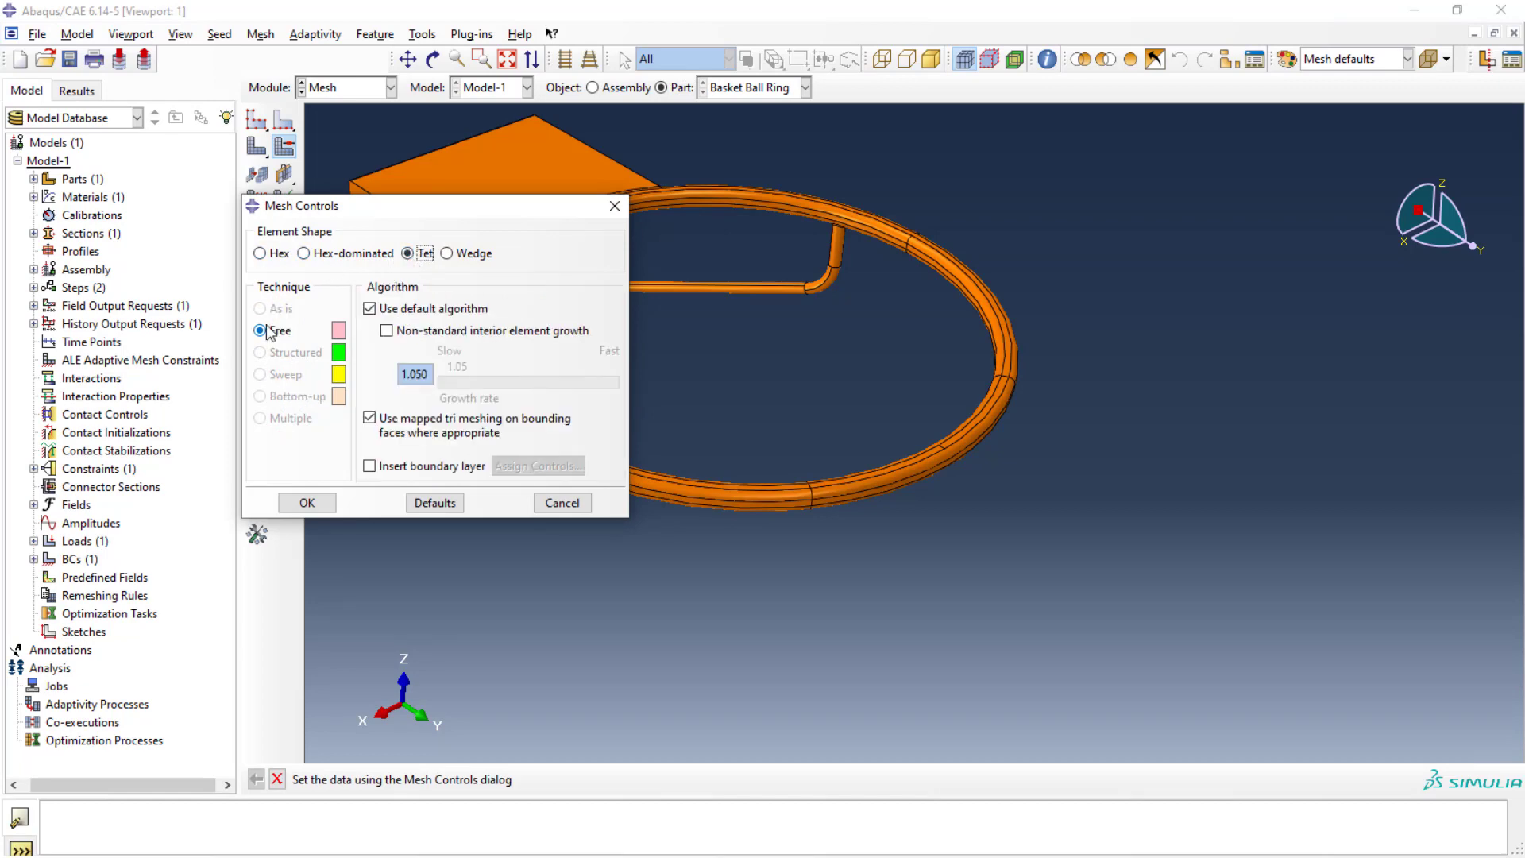
pyautogui.click(308, 504)
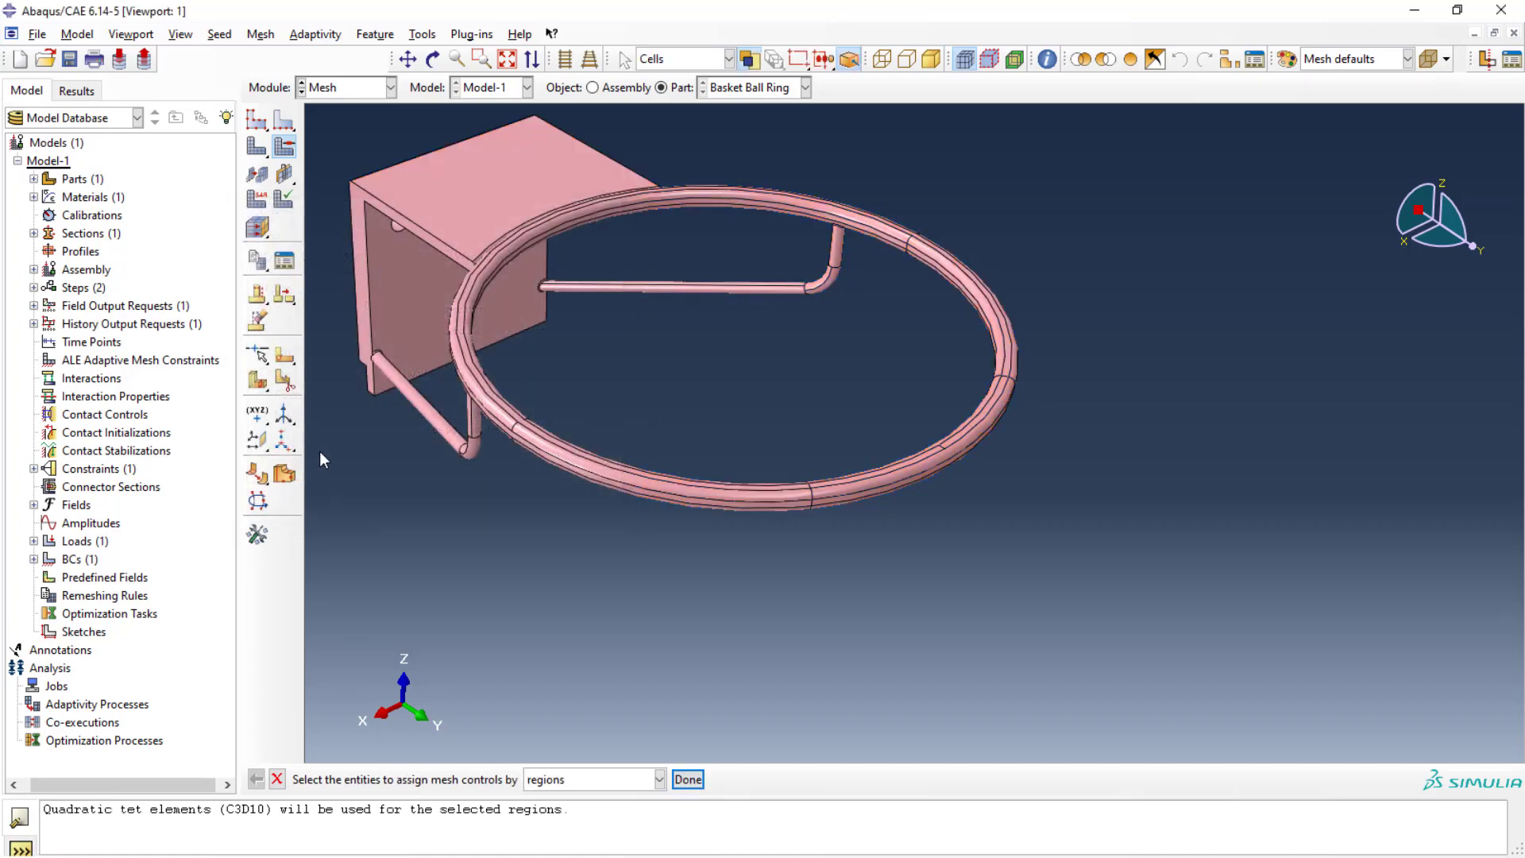
# Seed the part globally with approximate size 4, curvature deviation factor 0.075 and minimum size fraction 0.075
pyautogui.click(255, 126)
pyautogui.moveTo(311, 267); pyautogui.dragTo(201, 268)
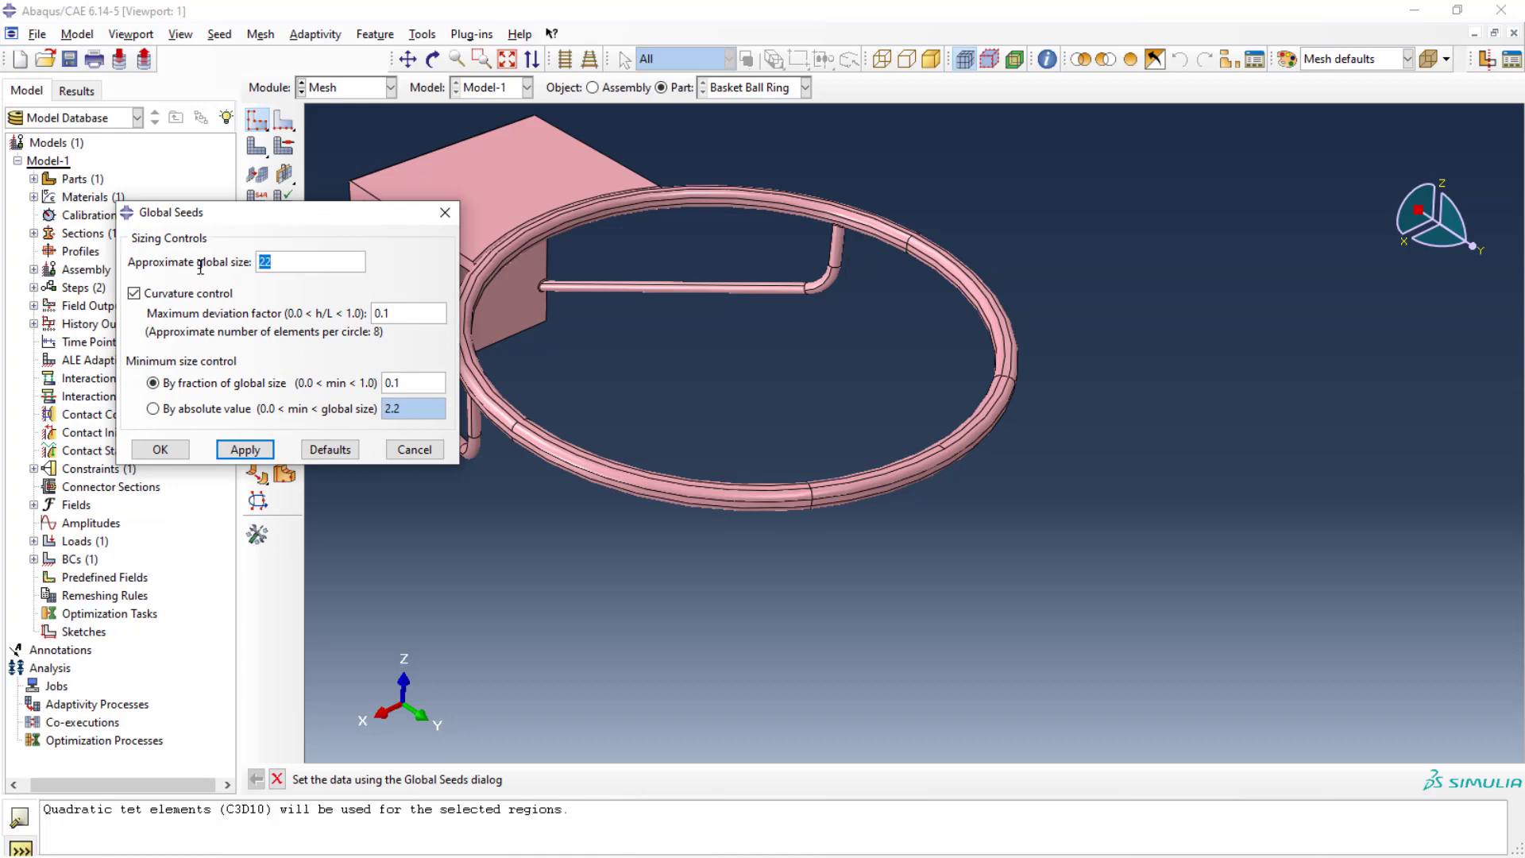
pyautogui.write('4')
pyautogui.moveTo(393, 314); pyautogui.dragTo(349, 320)
pyautogui.write('0.075')
pyautogui.moveTo(425, 383); pyautogui.dragTo(331, 395)
pyautogui.write('0')
pyautogui.click(244, 450)
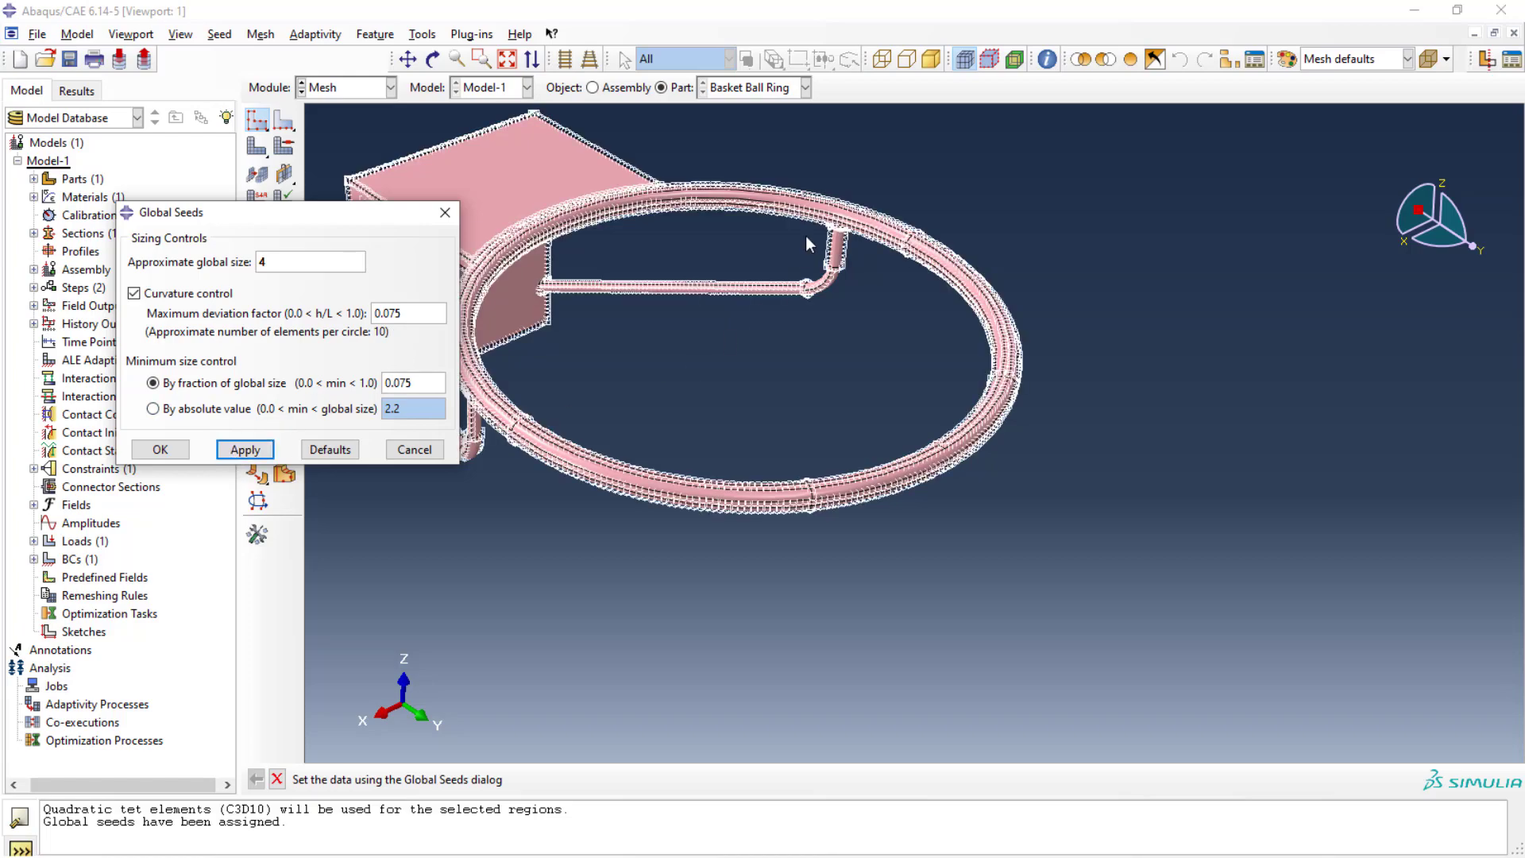
pyautogui.scroll(5, 826, 235)
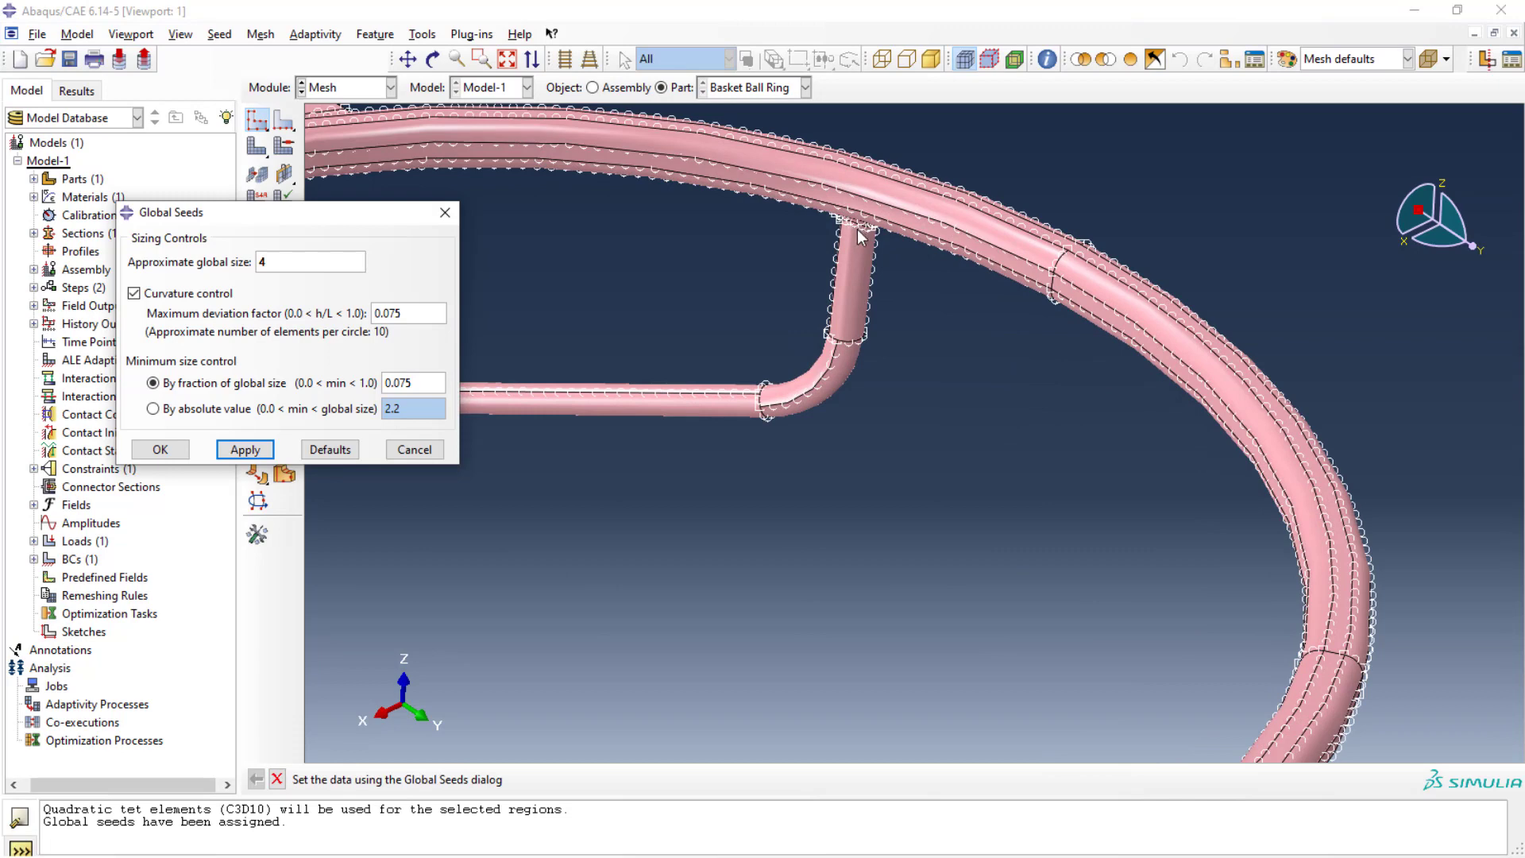
pyautogui.scroll(-5, 862, 235)
pyautogui.scroll(-2, 446, 529)
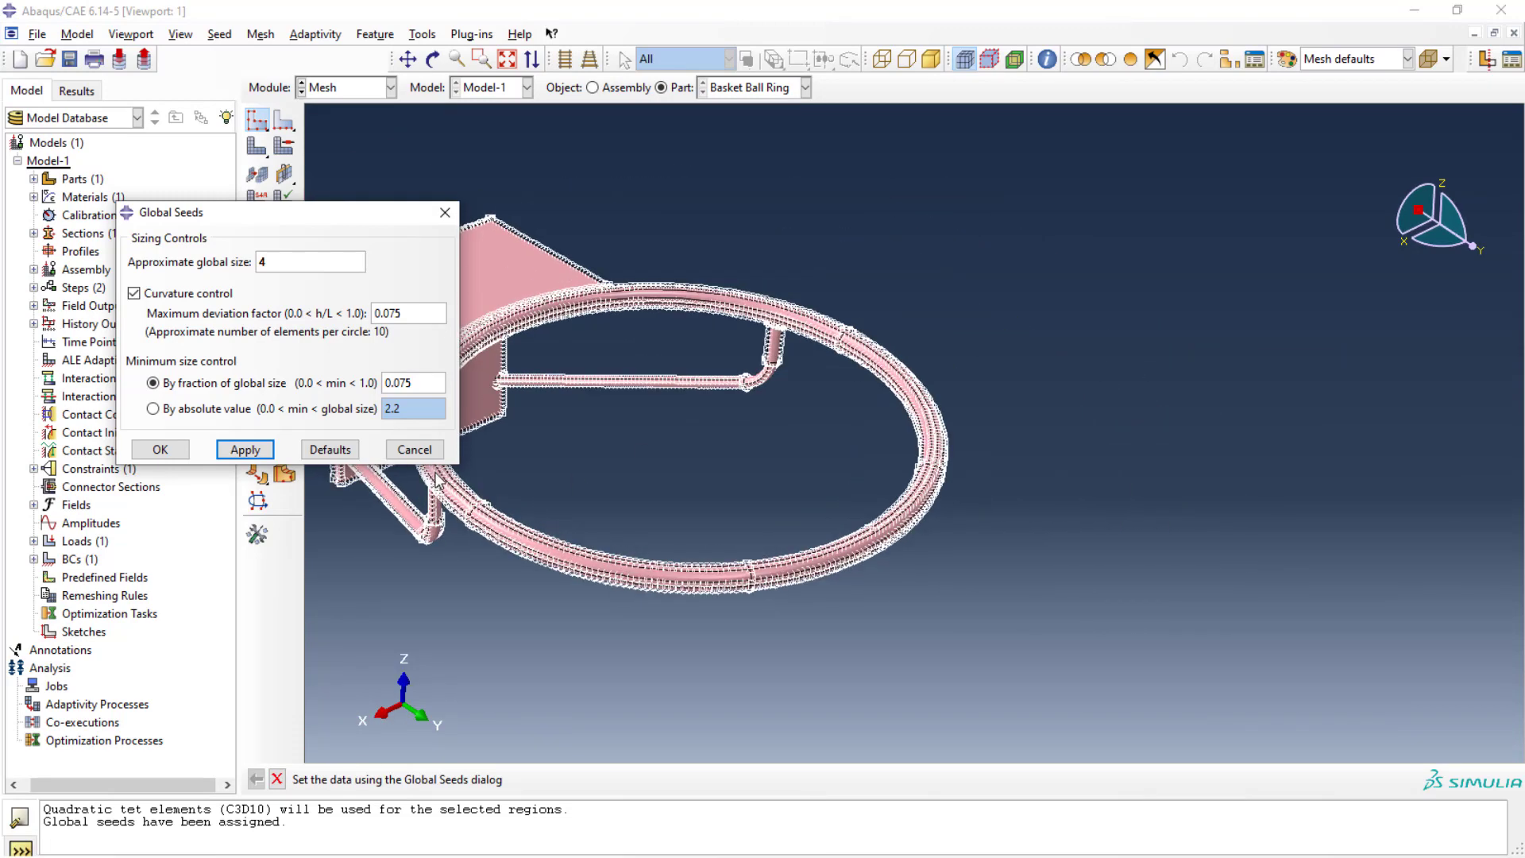
pyautogui.click(159, 449)
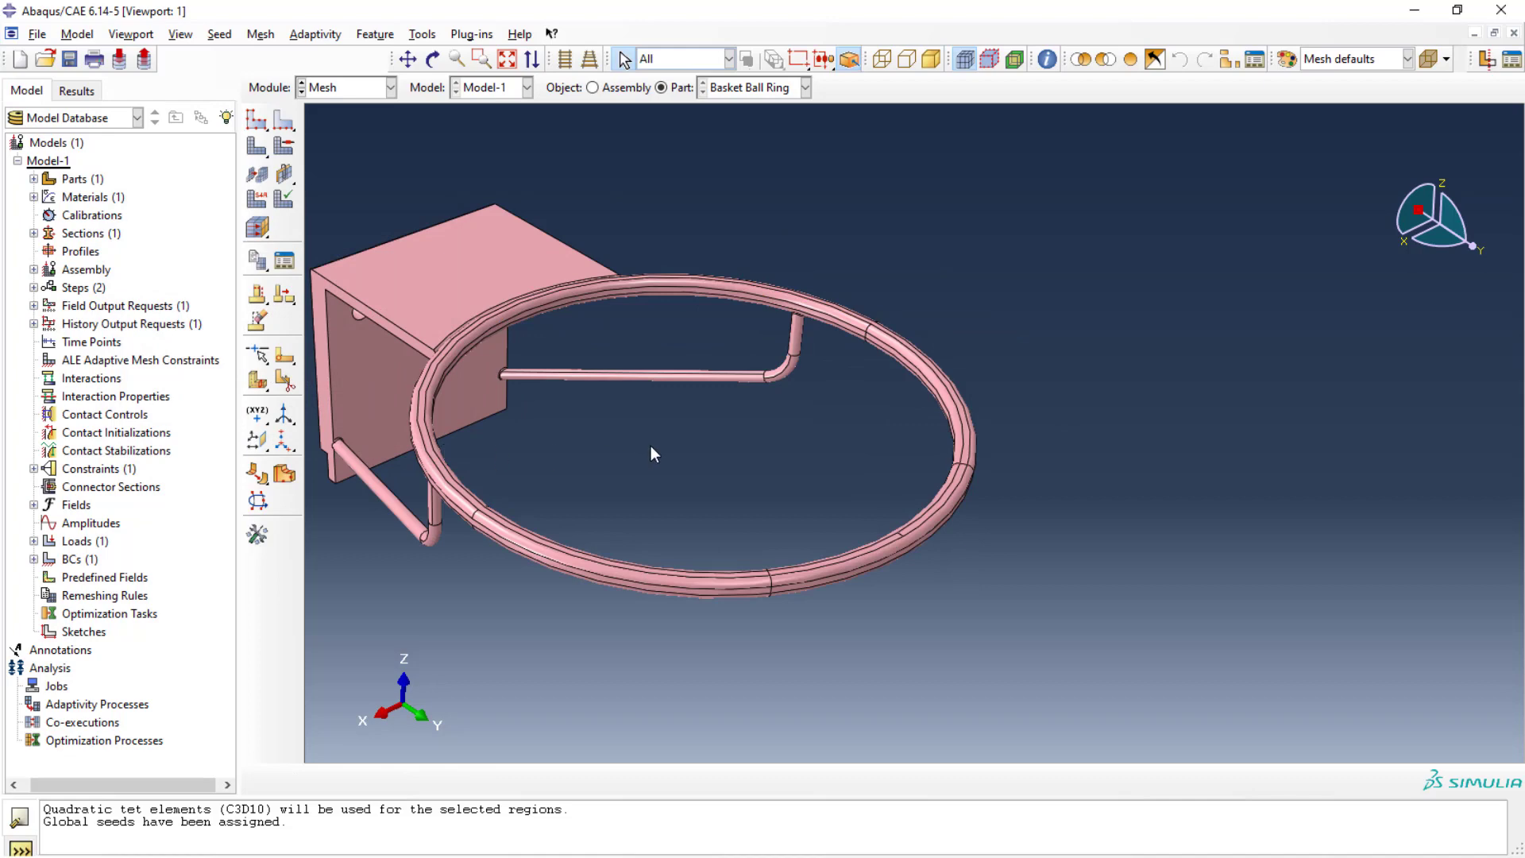
# Set both the top and bottom gradient colors of the viewport background to white in the graphics options
pyautogui.keyDown('ctrl'); pyautogui.keyDown('alt'); pyautogui.moveTo(643, 453); pyautogui.dragTo(980, 487, button='middle'); pyautogui.keyUp('alt'); pyautogui.keyUp('ctrl')
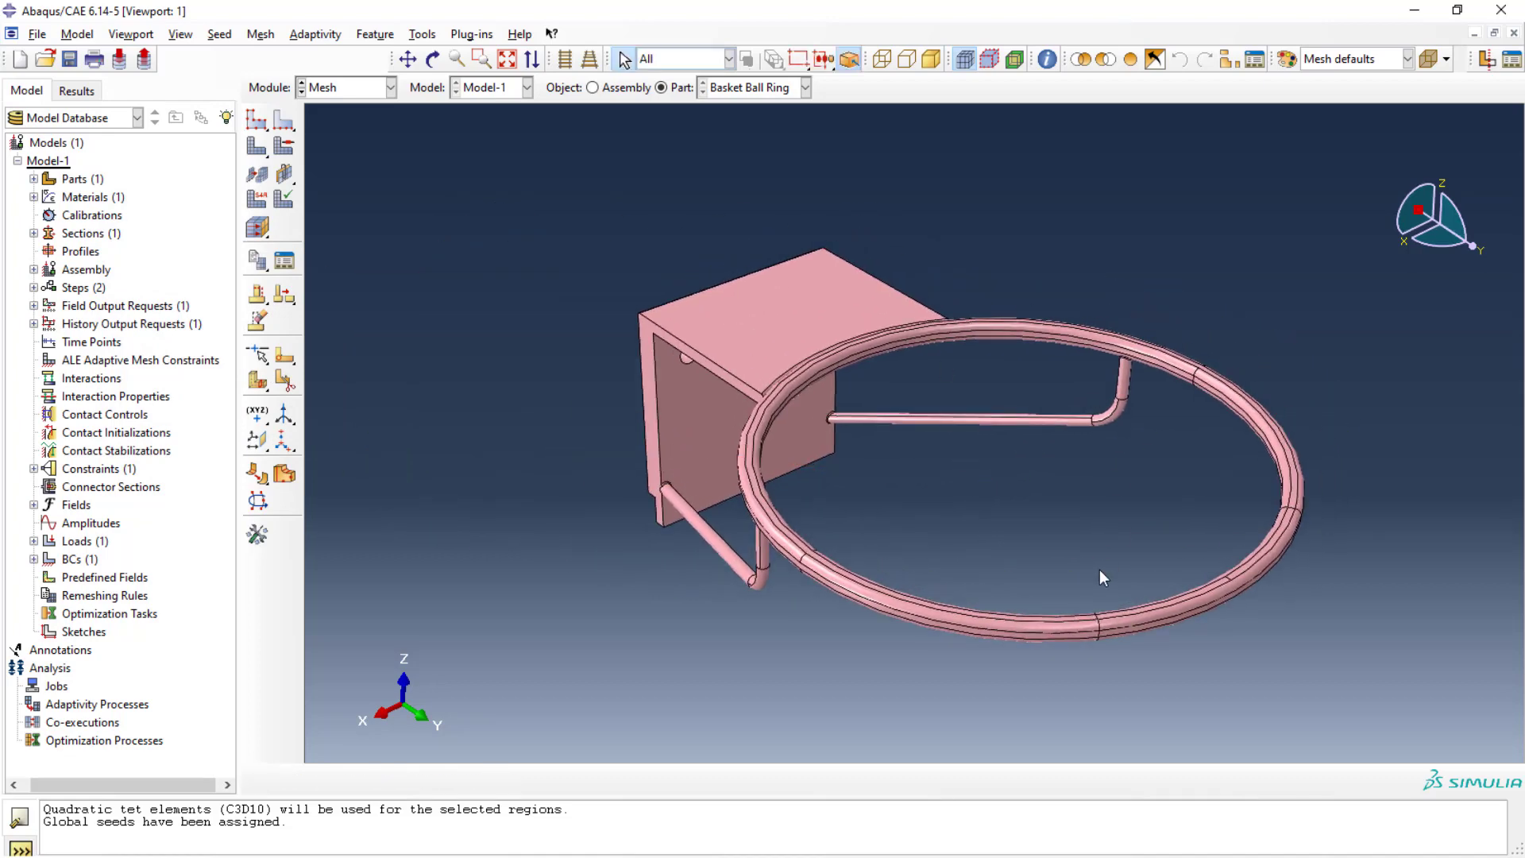
pyautogui.scroll(2, 1101, 565)
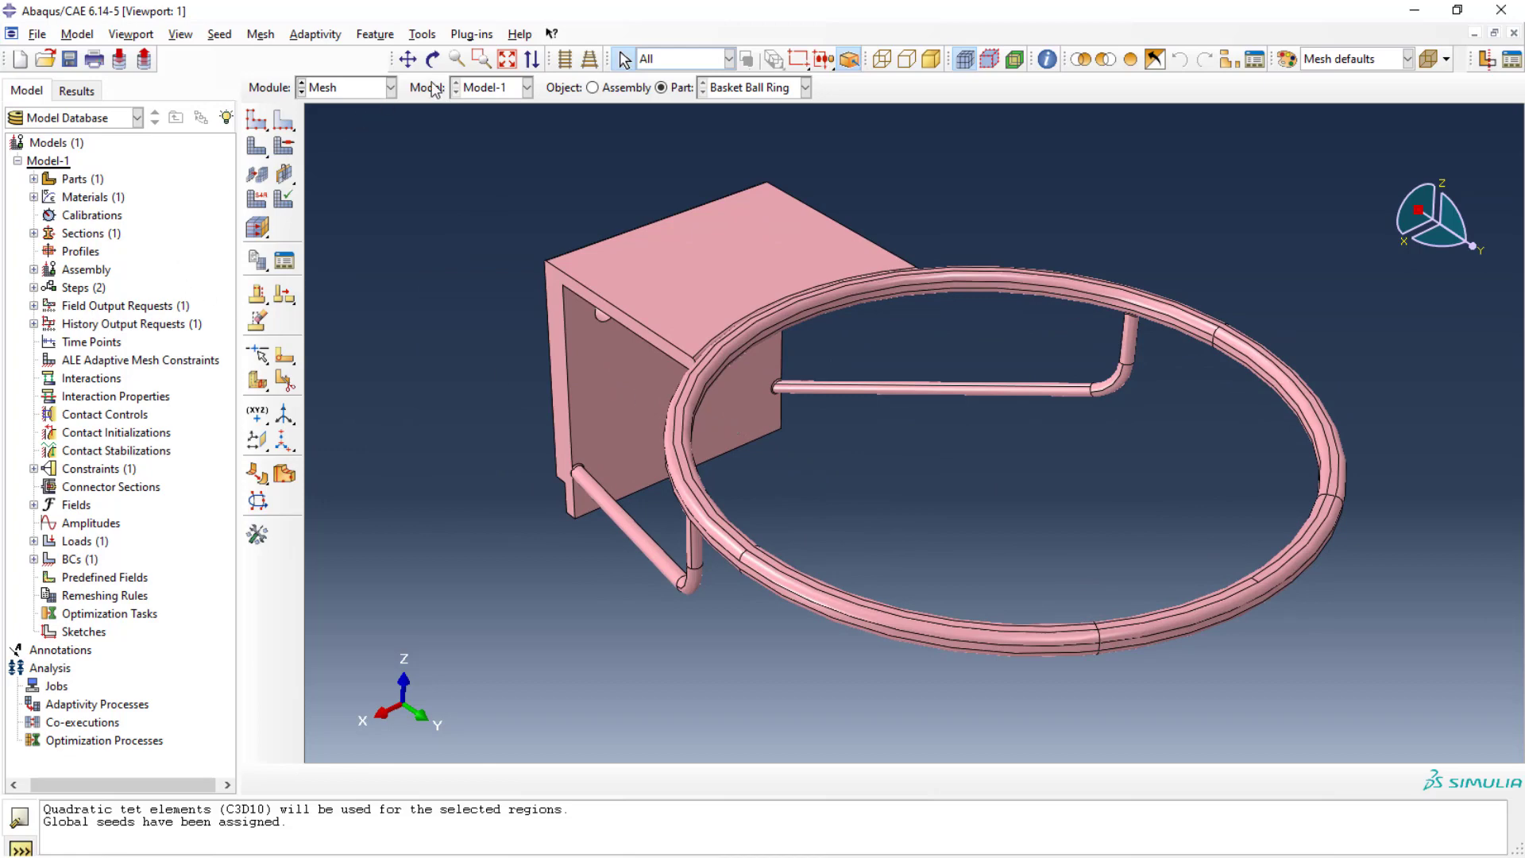
pyautogui.click(181, 34)
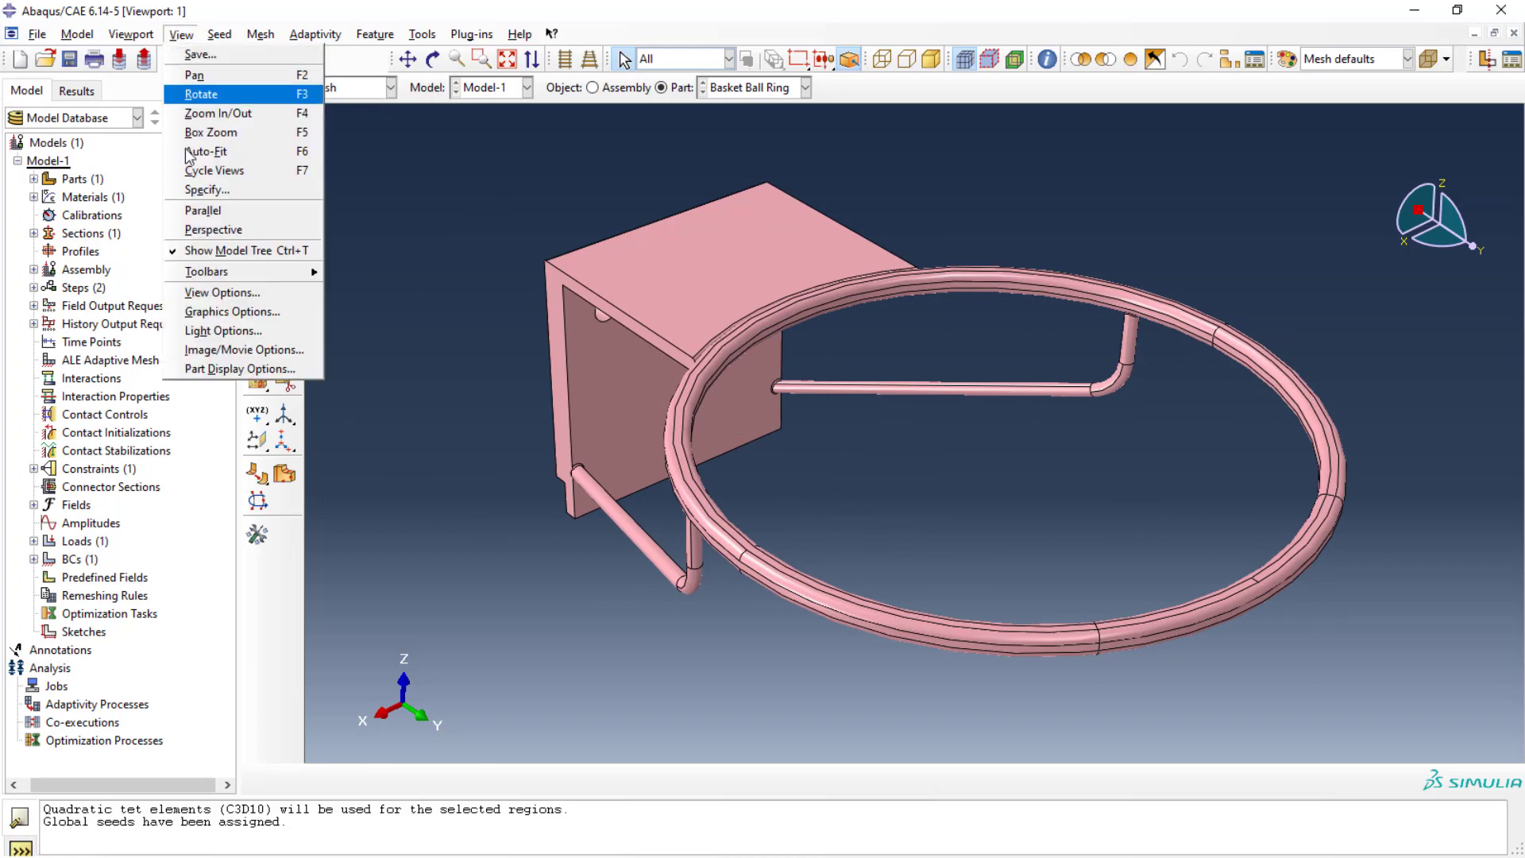
pyautogui.click(205, 315)
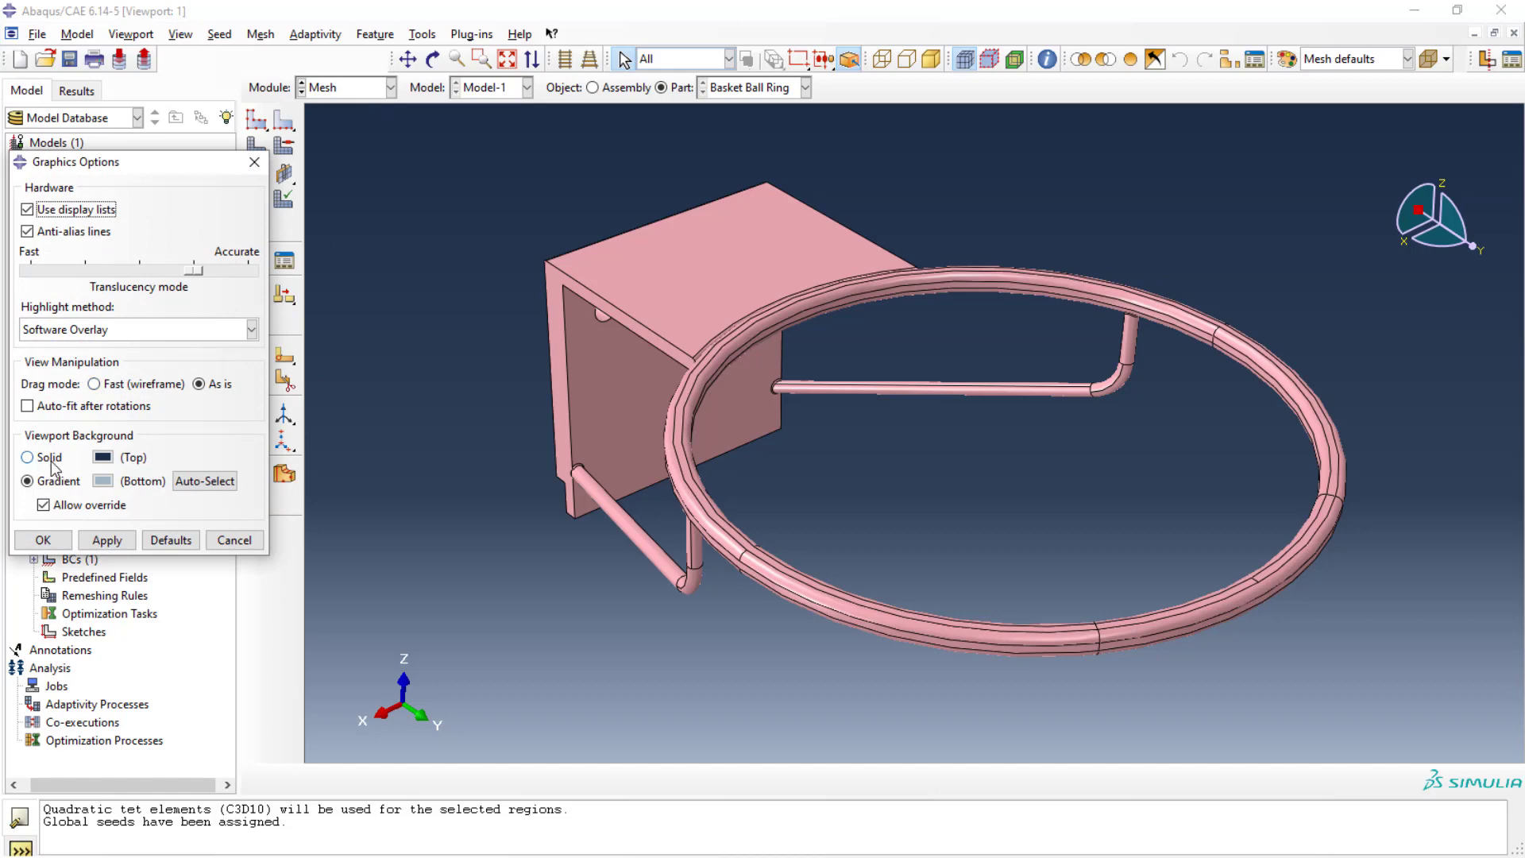
pyautogui.click(104, 459)
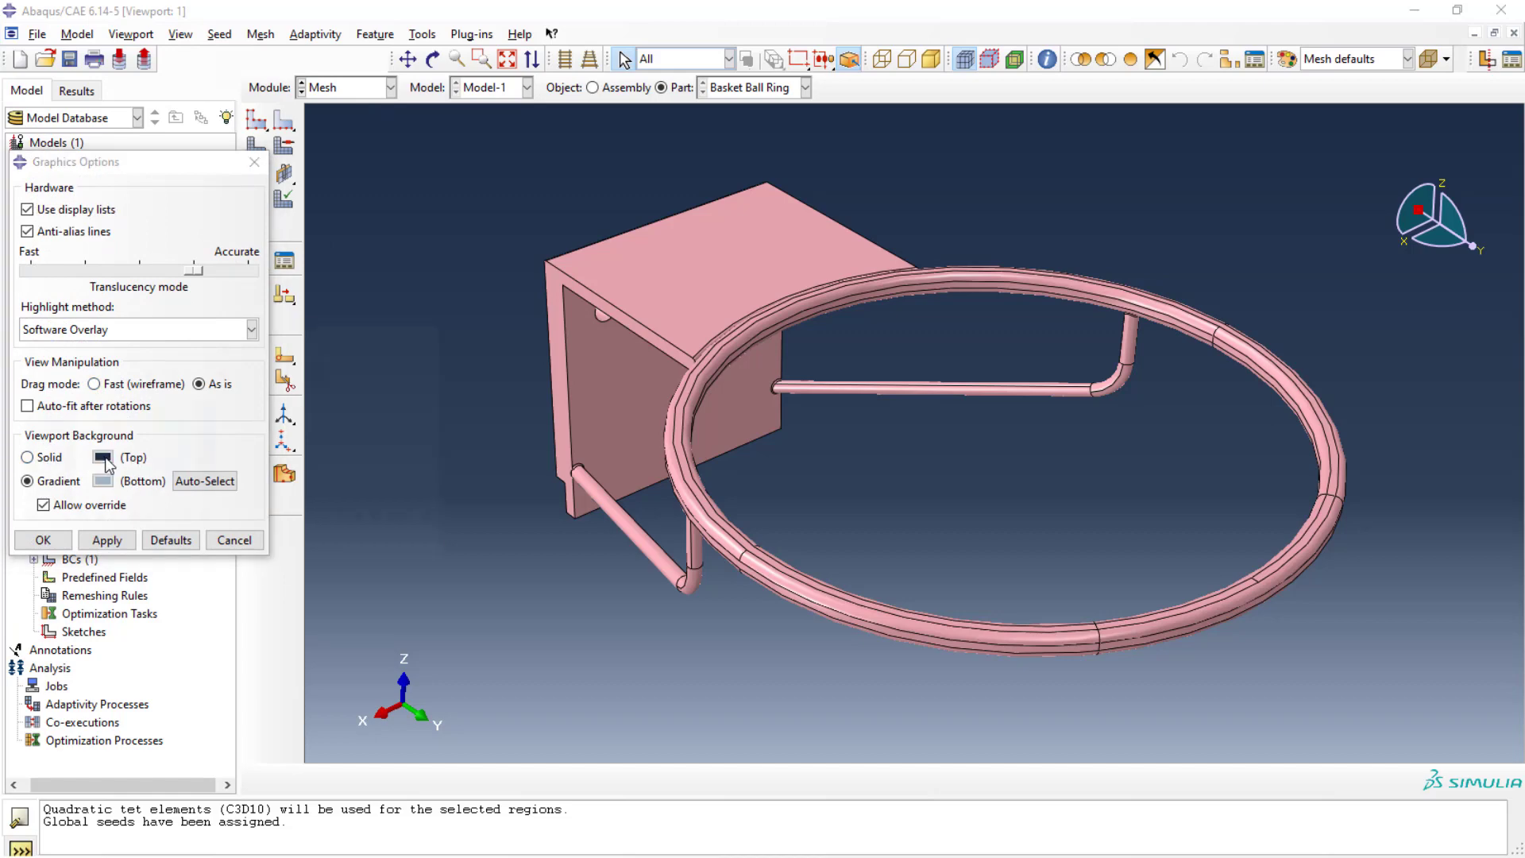
pyautogui.click(39, 523)
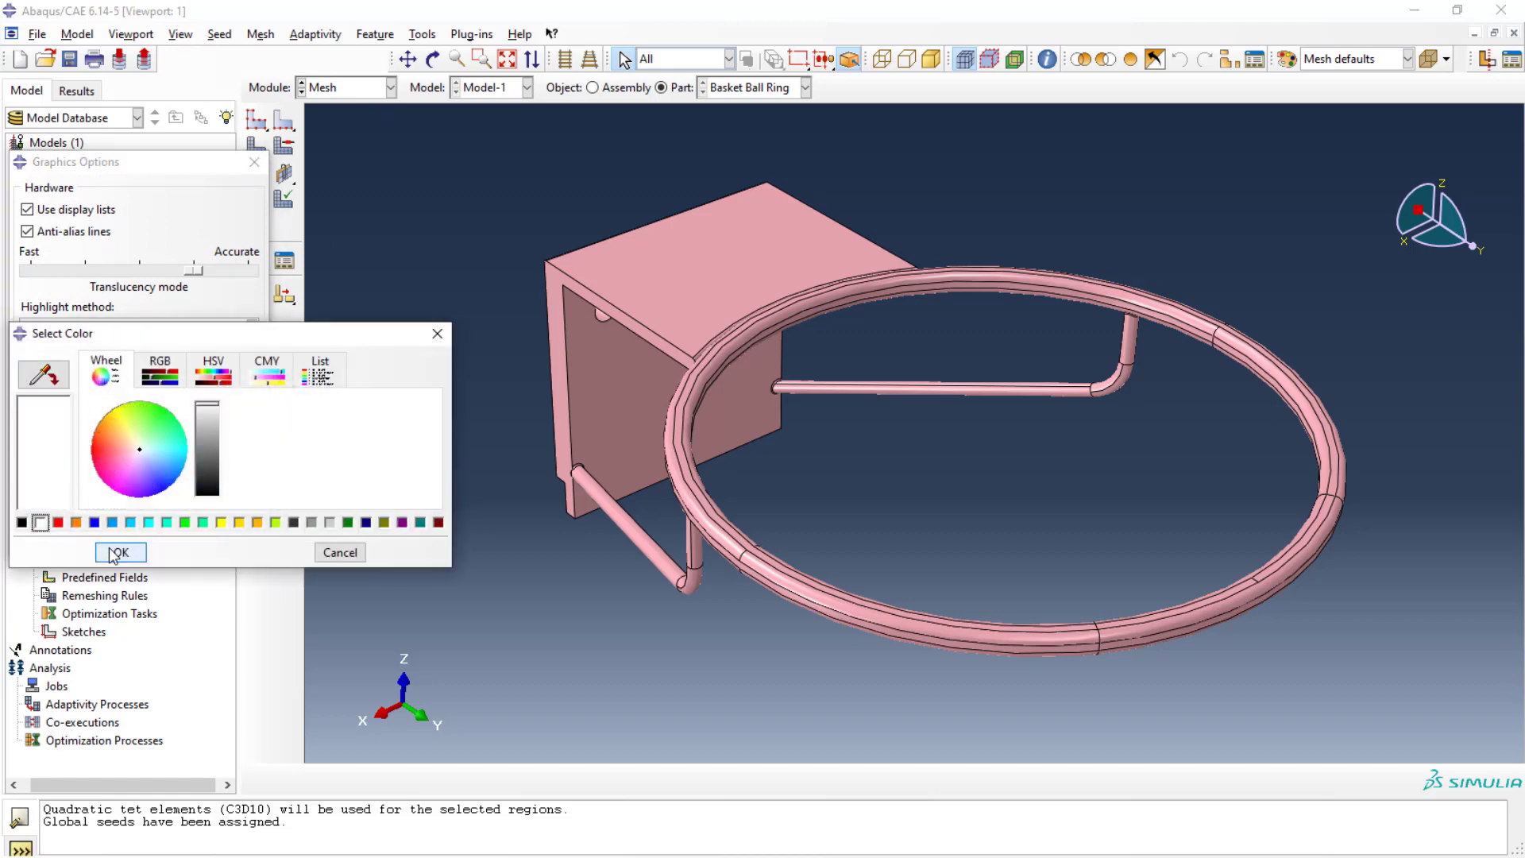
pyautogui.click(114, 553)
pyautogui.click(109, 500)
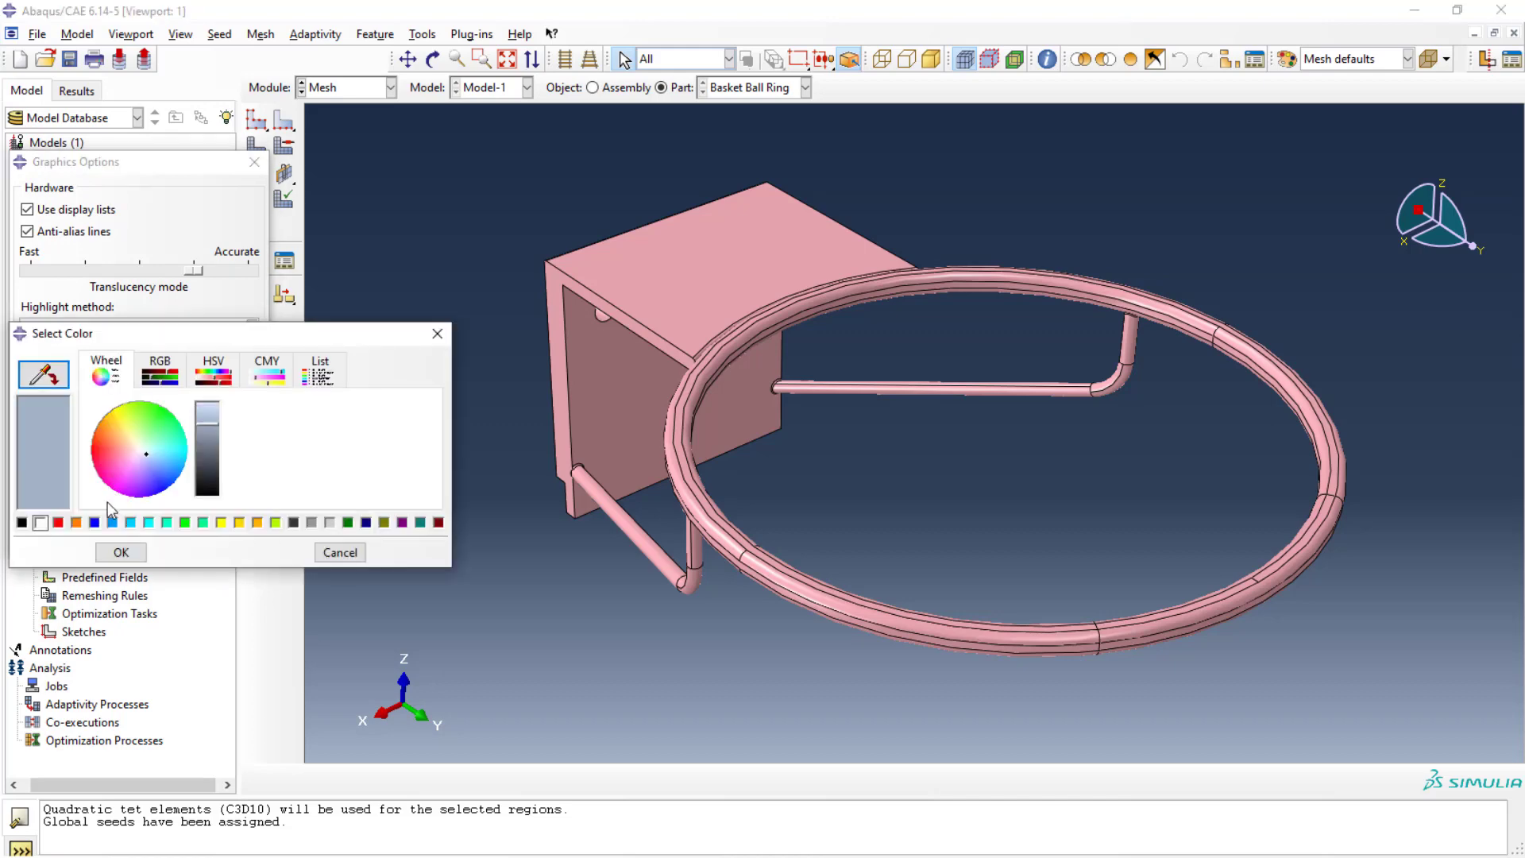
pyautogui.click(40, 522)
pyautogui.click(112, 552)
pyautogui.click(103, 540)
pyautogui.click(43, 540)
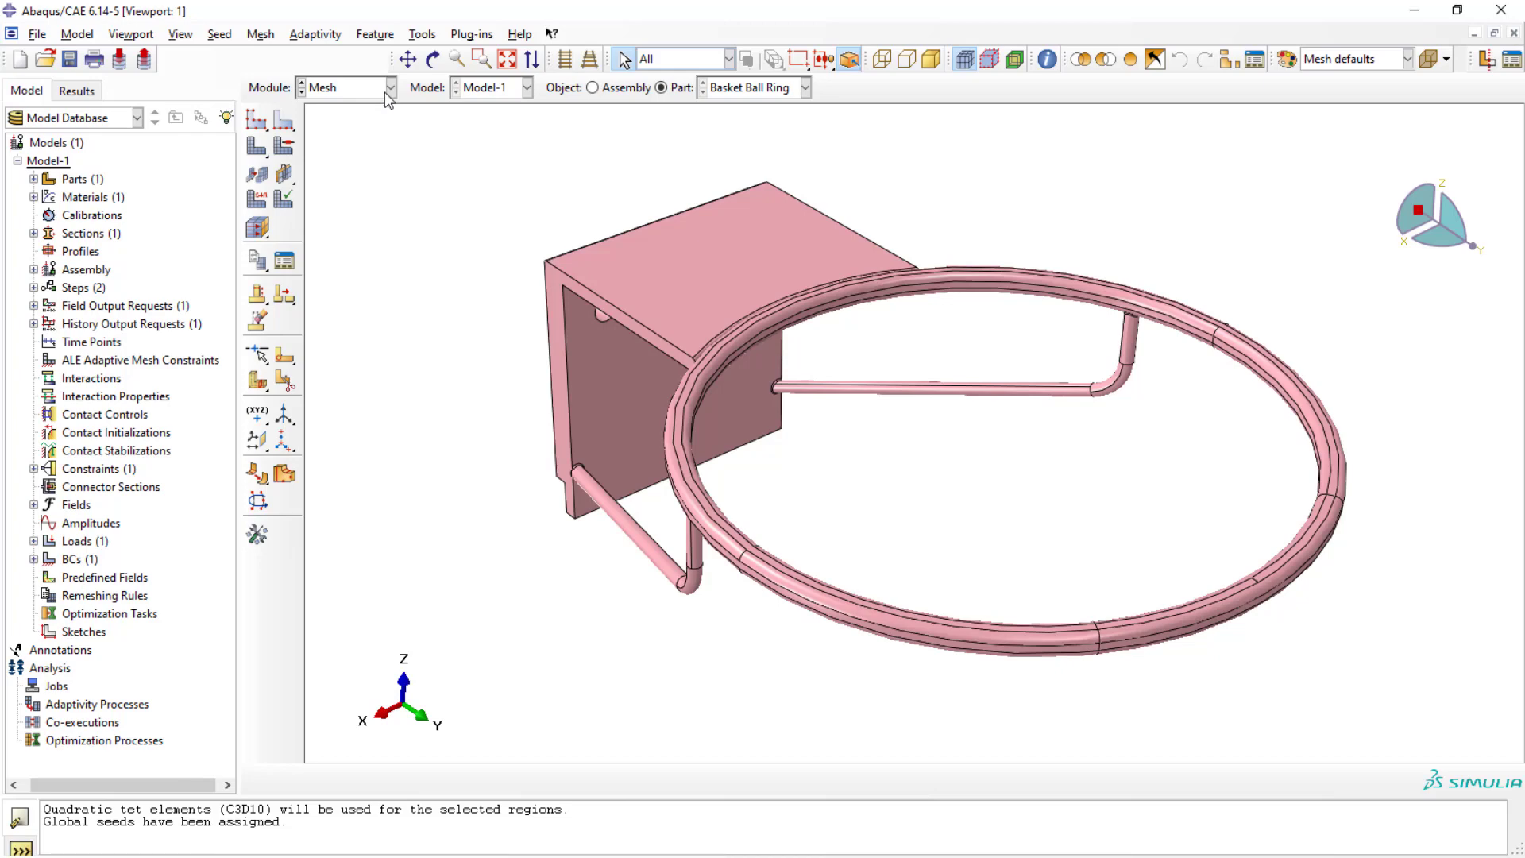
# Try to mesh the Basket Ball Ring part with the assigned global seeds
pyautogui.click(256, 156)
pyautogui.click(416, 780)
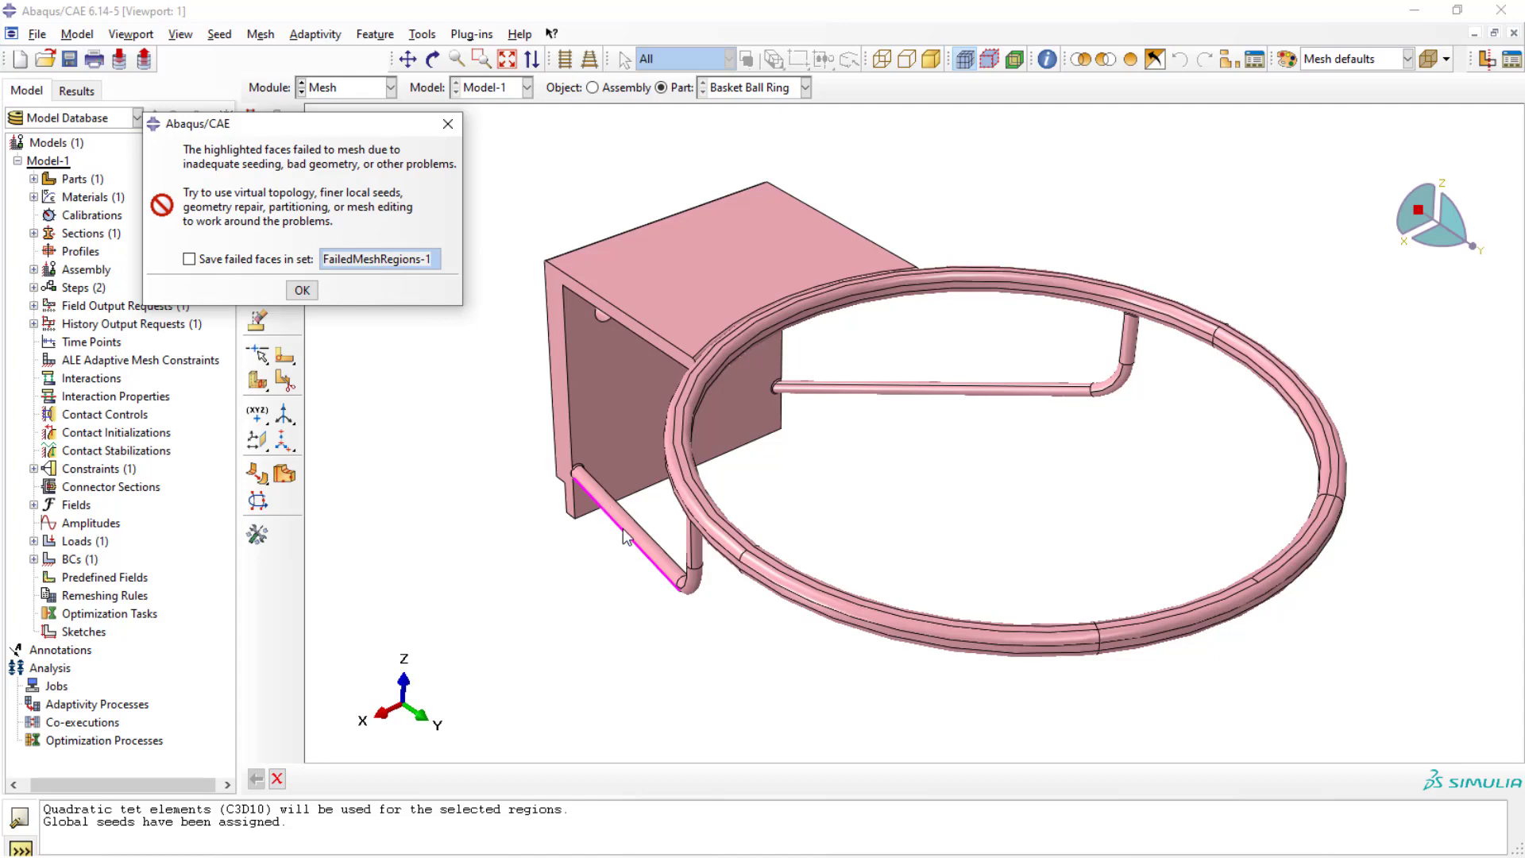
pyautogui.click(303, 293)
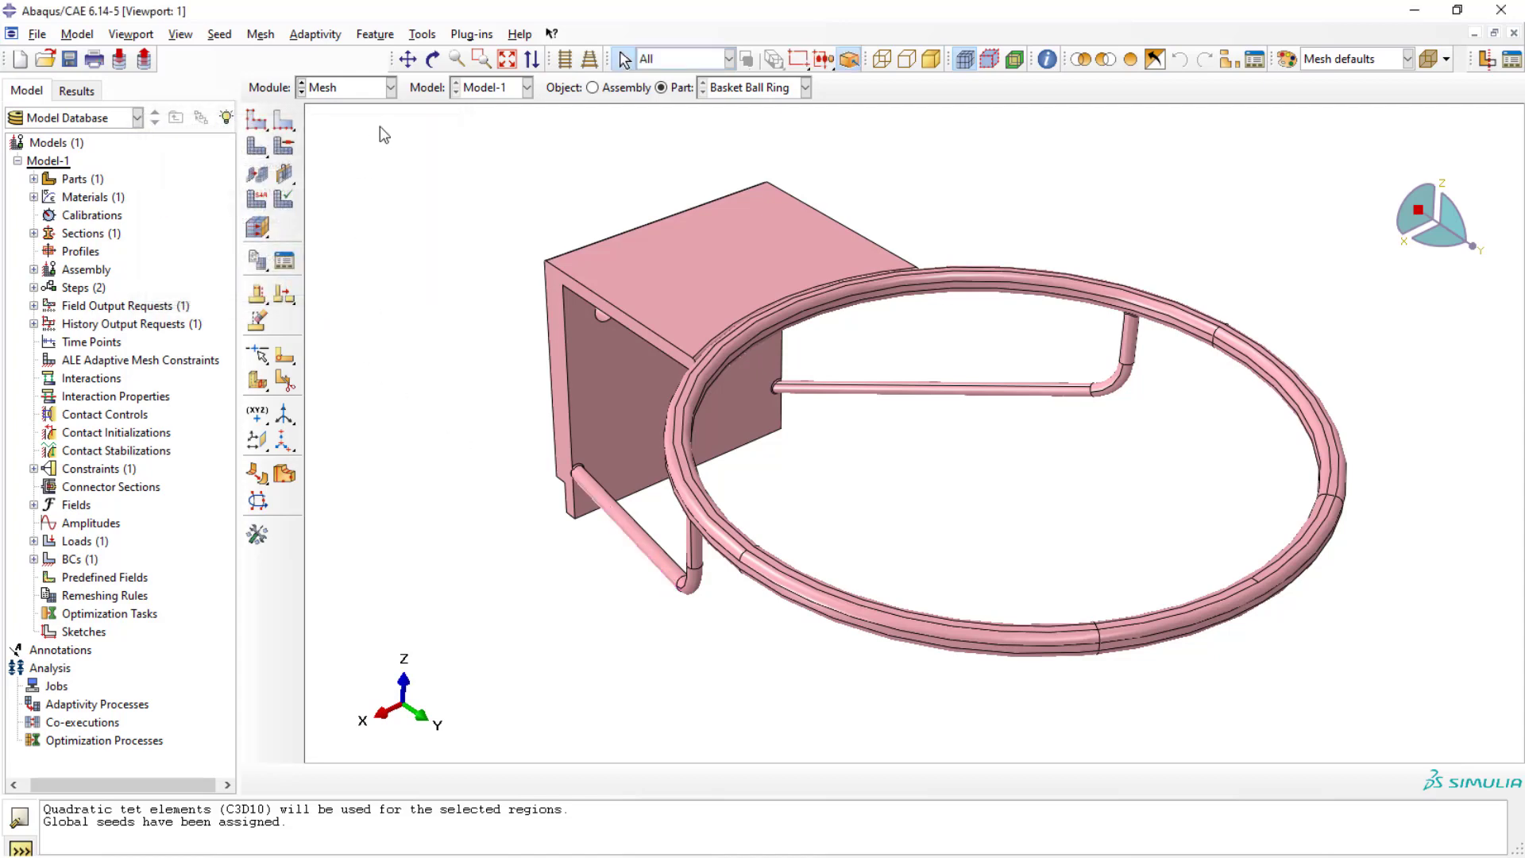
# In the Part module, repair small faces across the whole Basket Ball Ring part and update the geometry validity
pyautogui.click(392, 94)
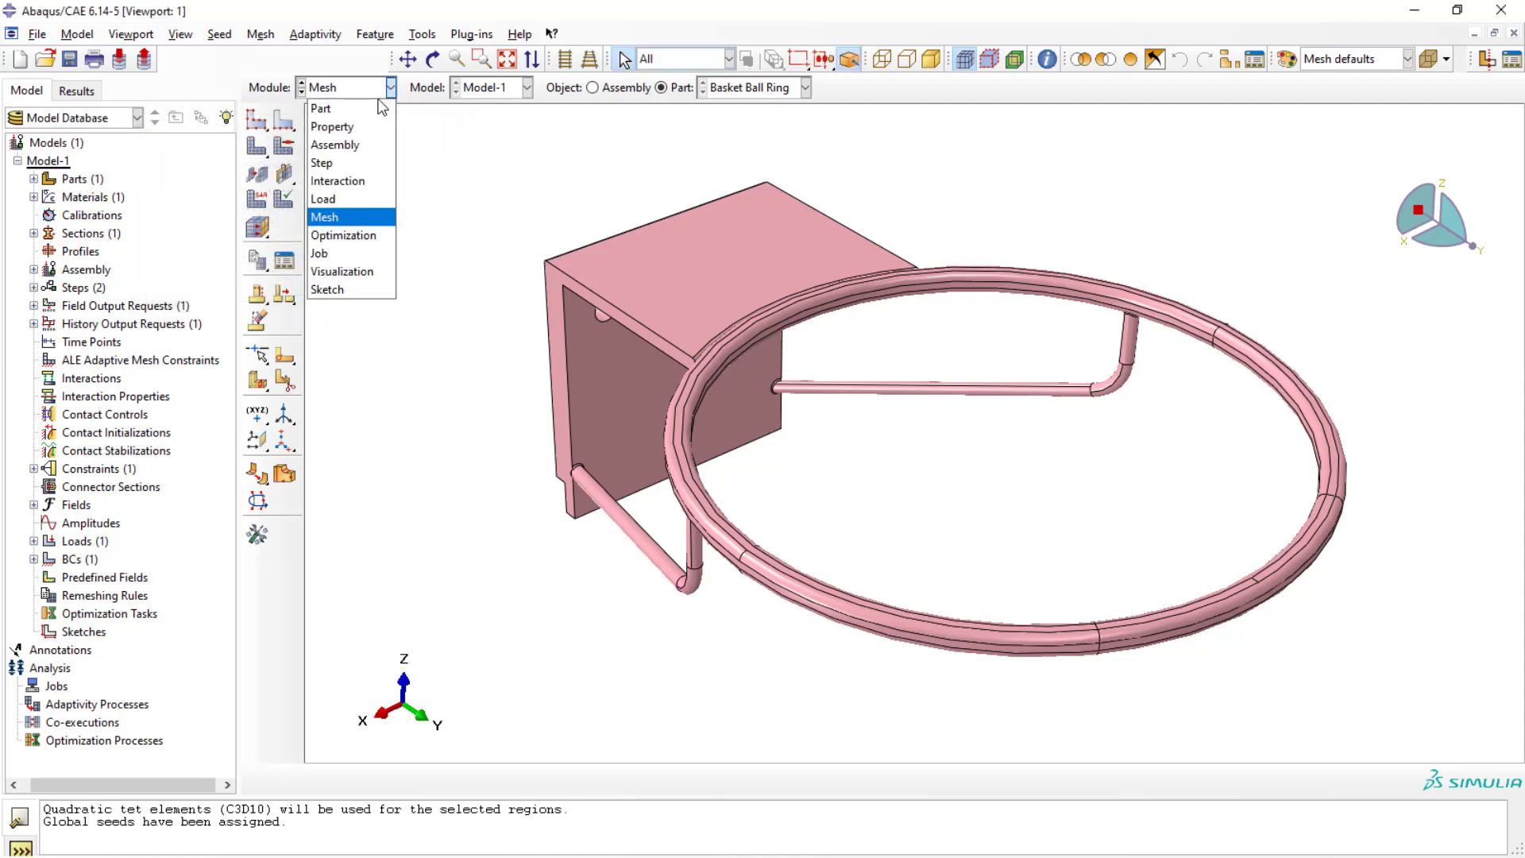
pyautogui.click(377, 111)
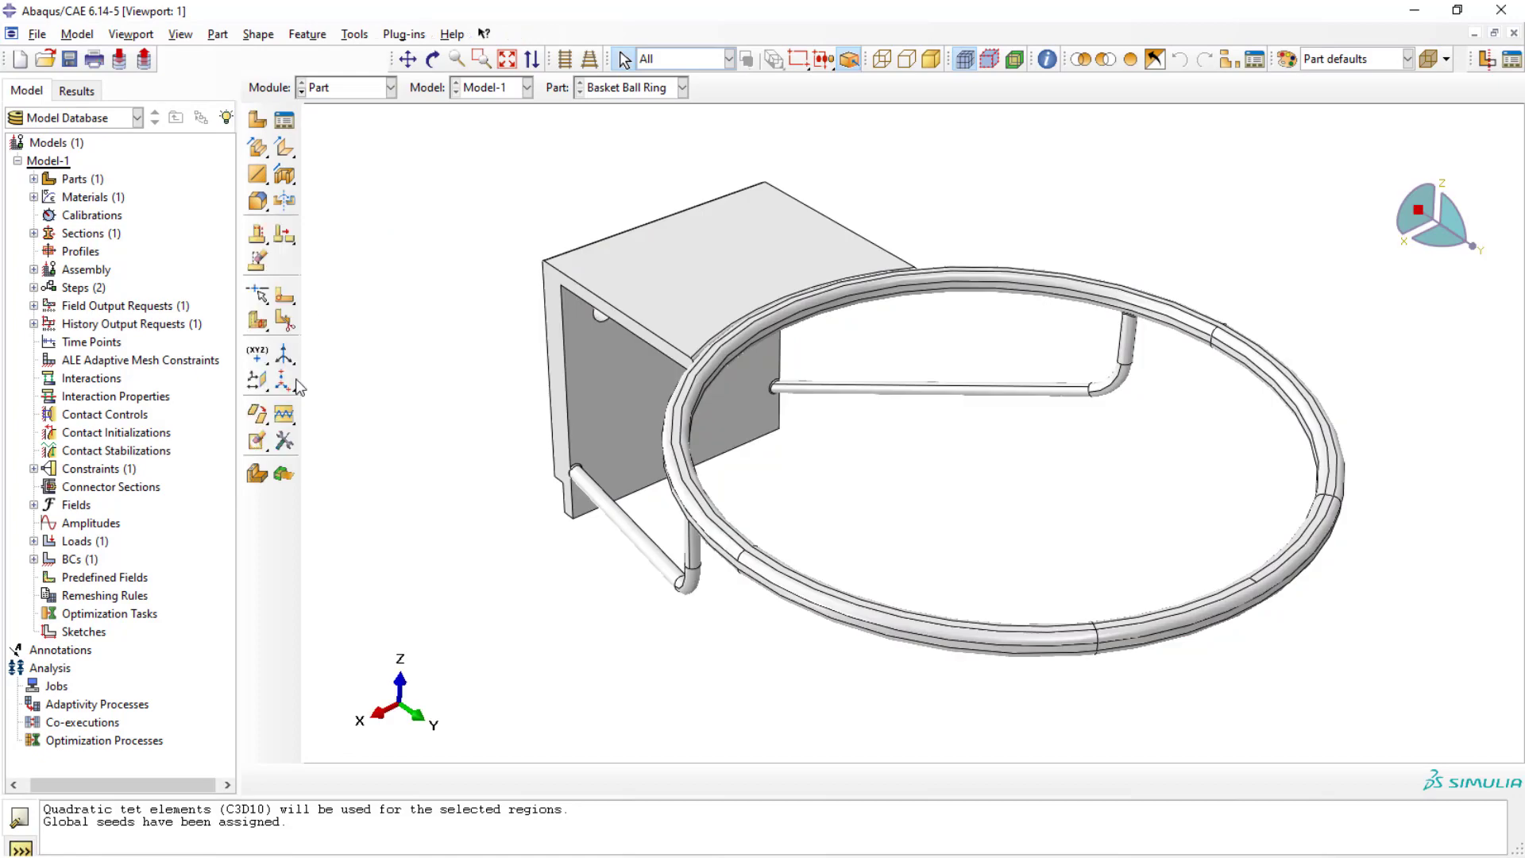
pyautogui.click(284, 443)
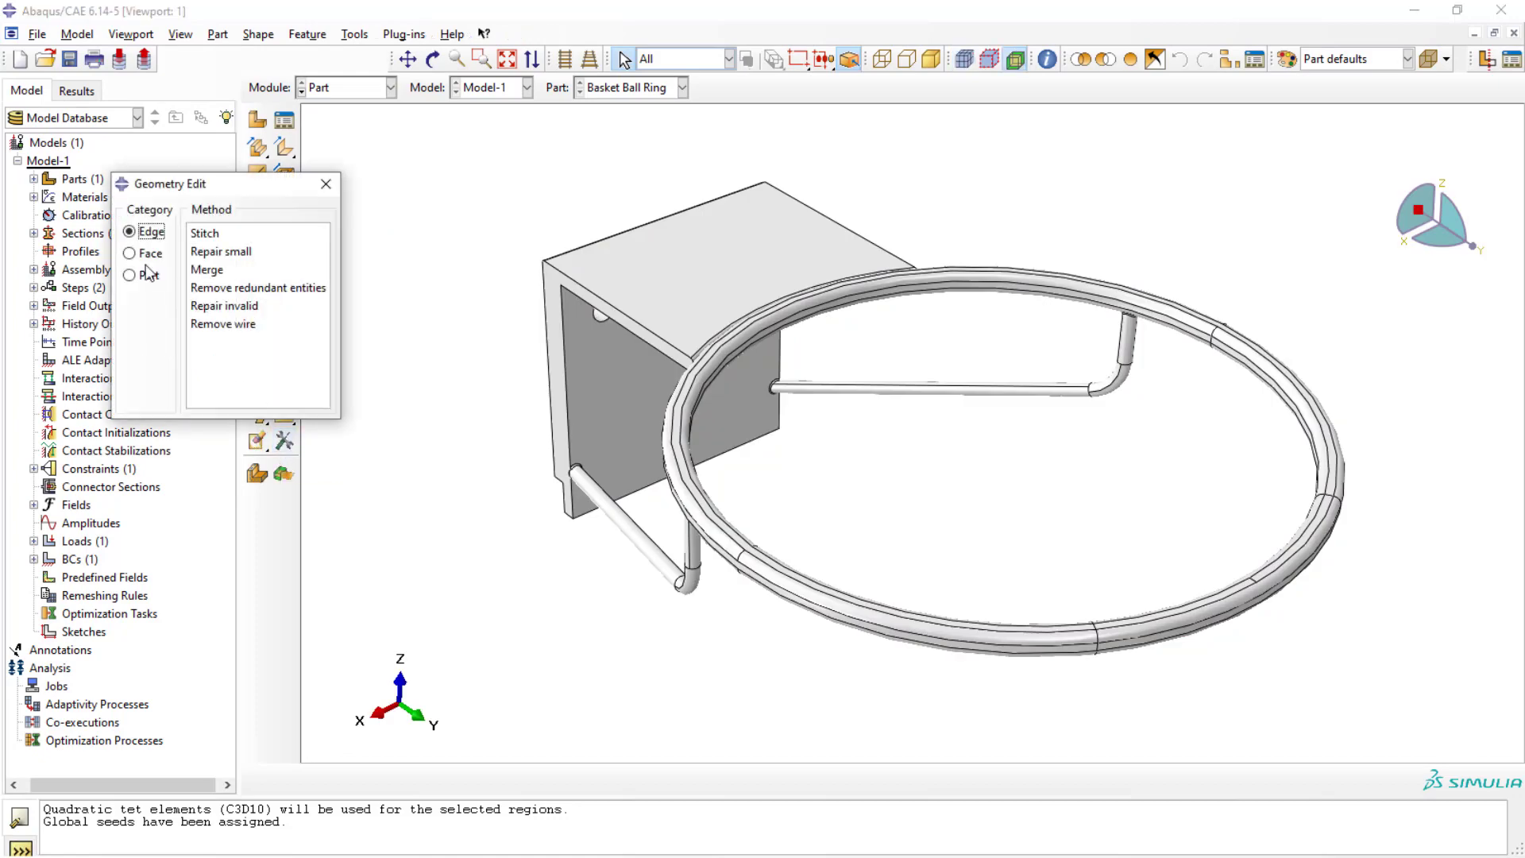
pyautogui.click(149, 253)
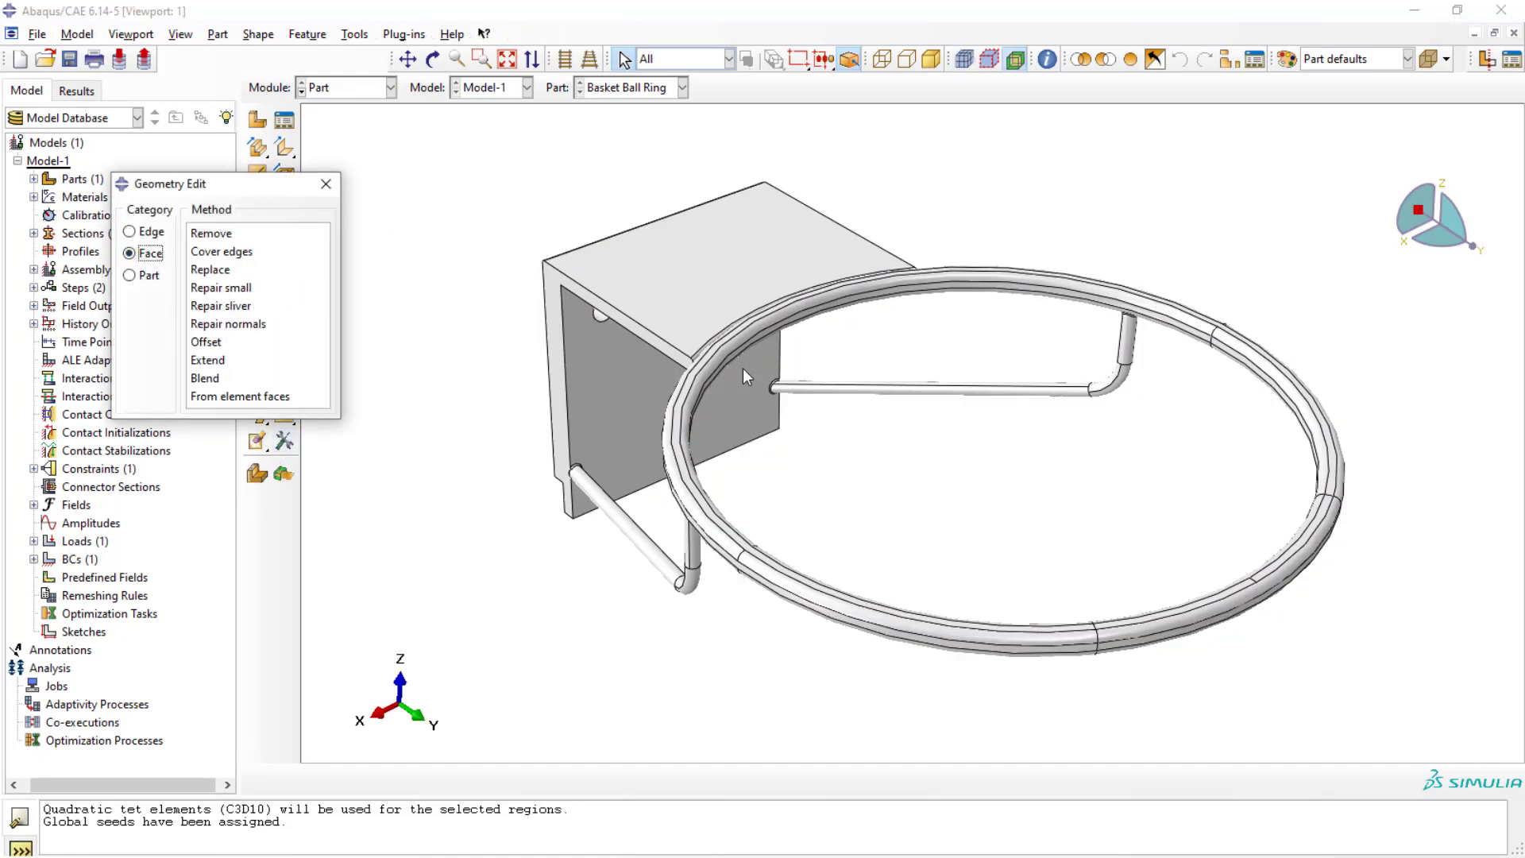
pyautogui.click(213, 288)
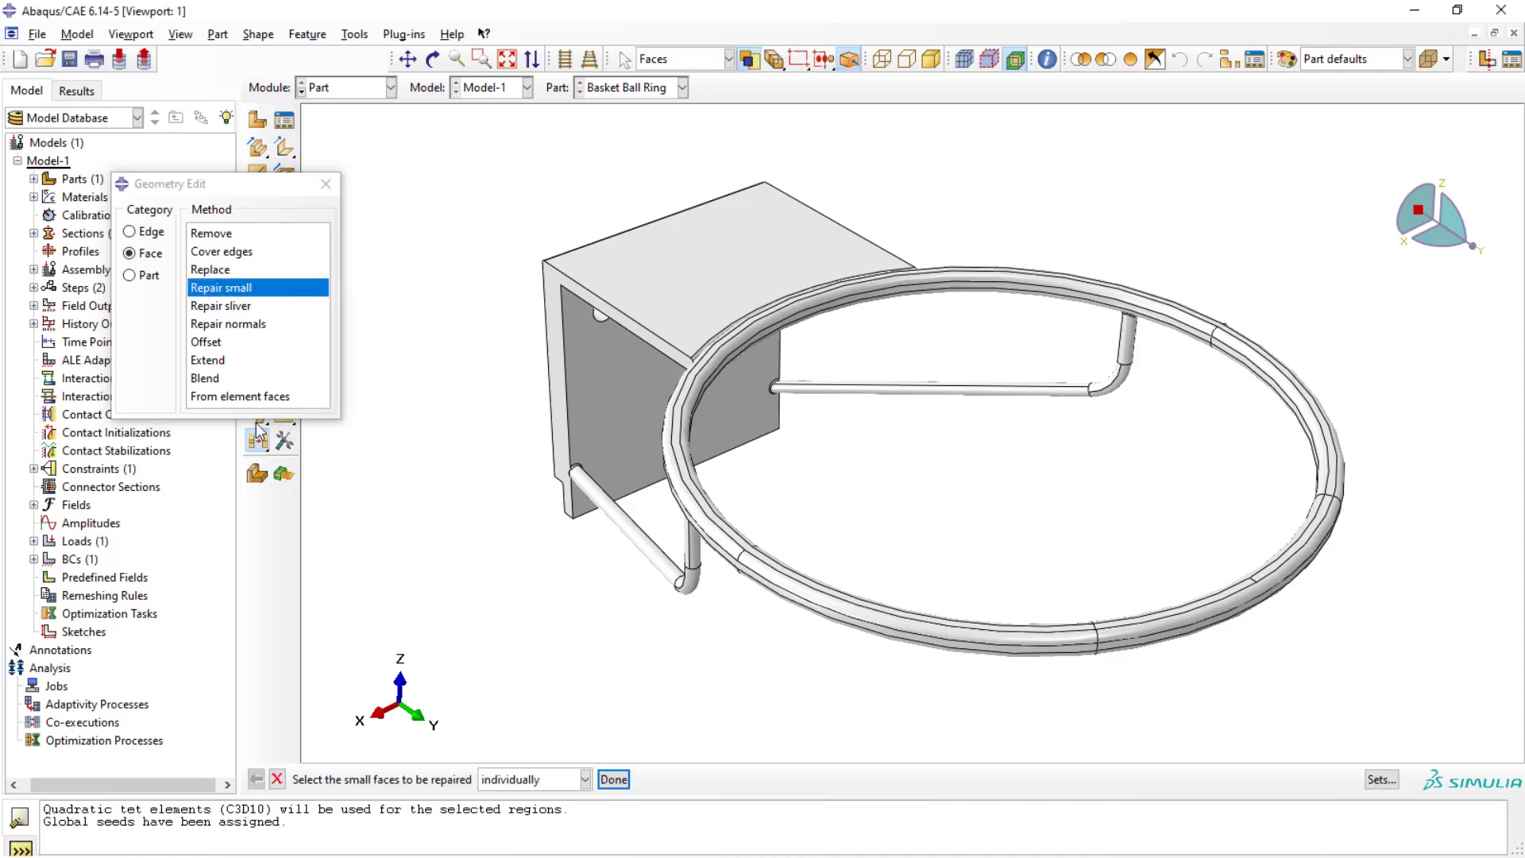
pyautogui.moveTo(458, 134); pyautogui.dragTo(1399, 689)
pyautogui.click(613, 779)
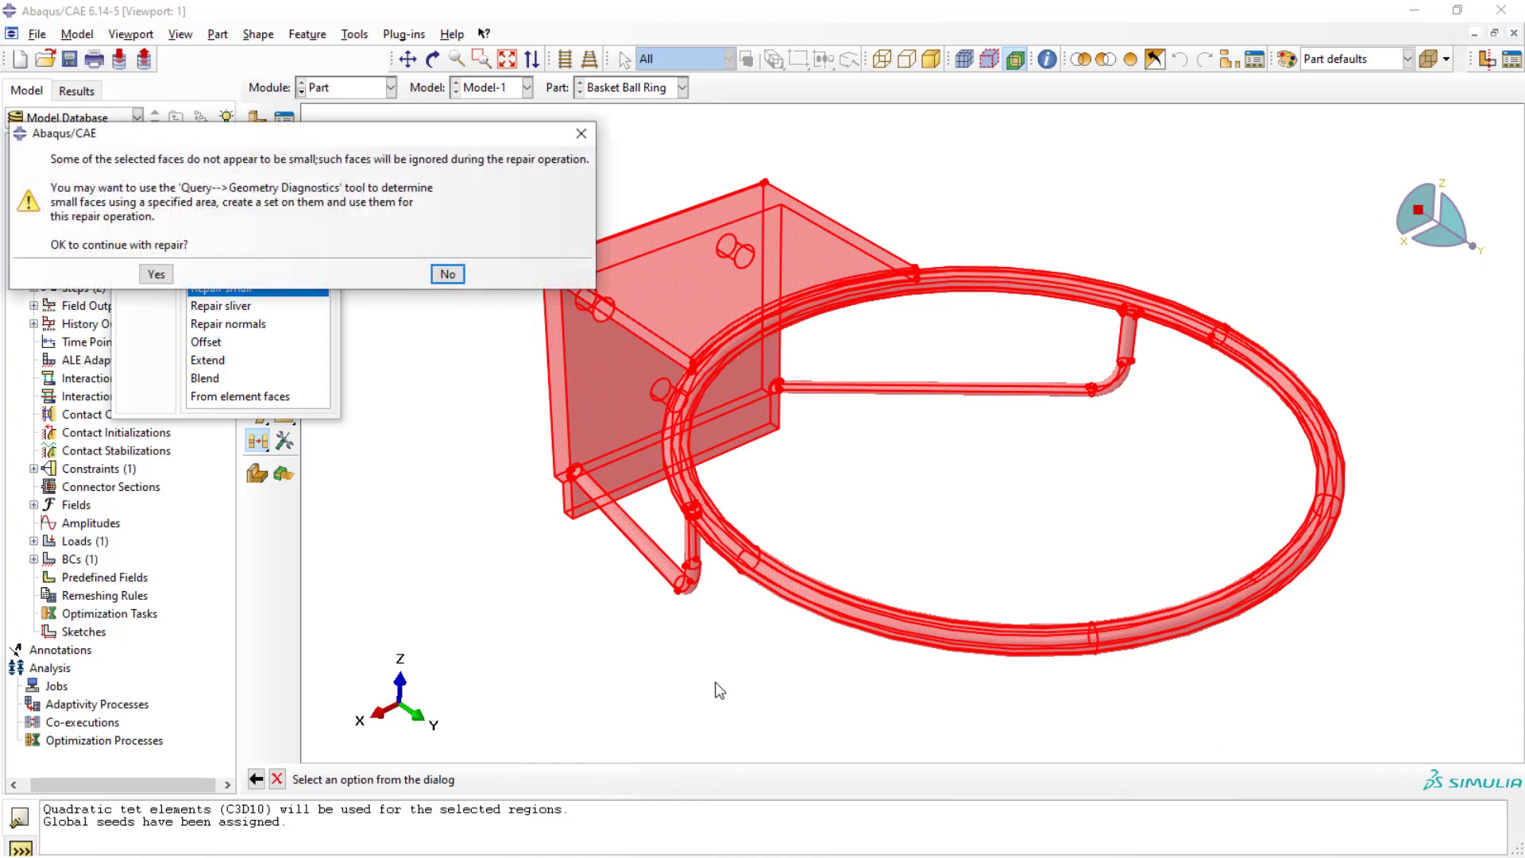
pyautogui.click(156, 275)
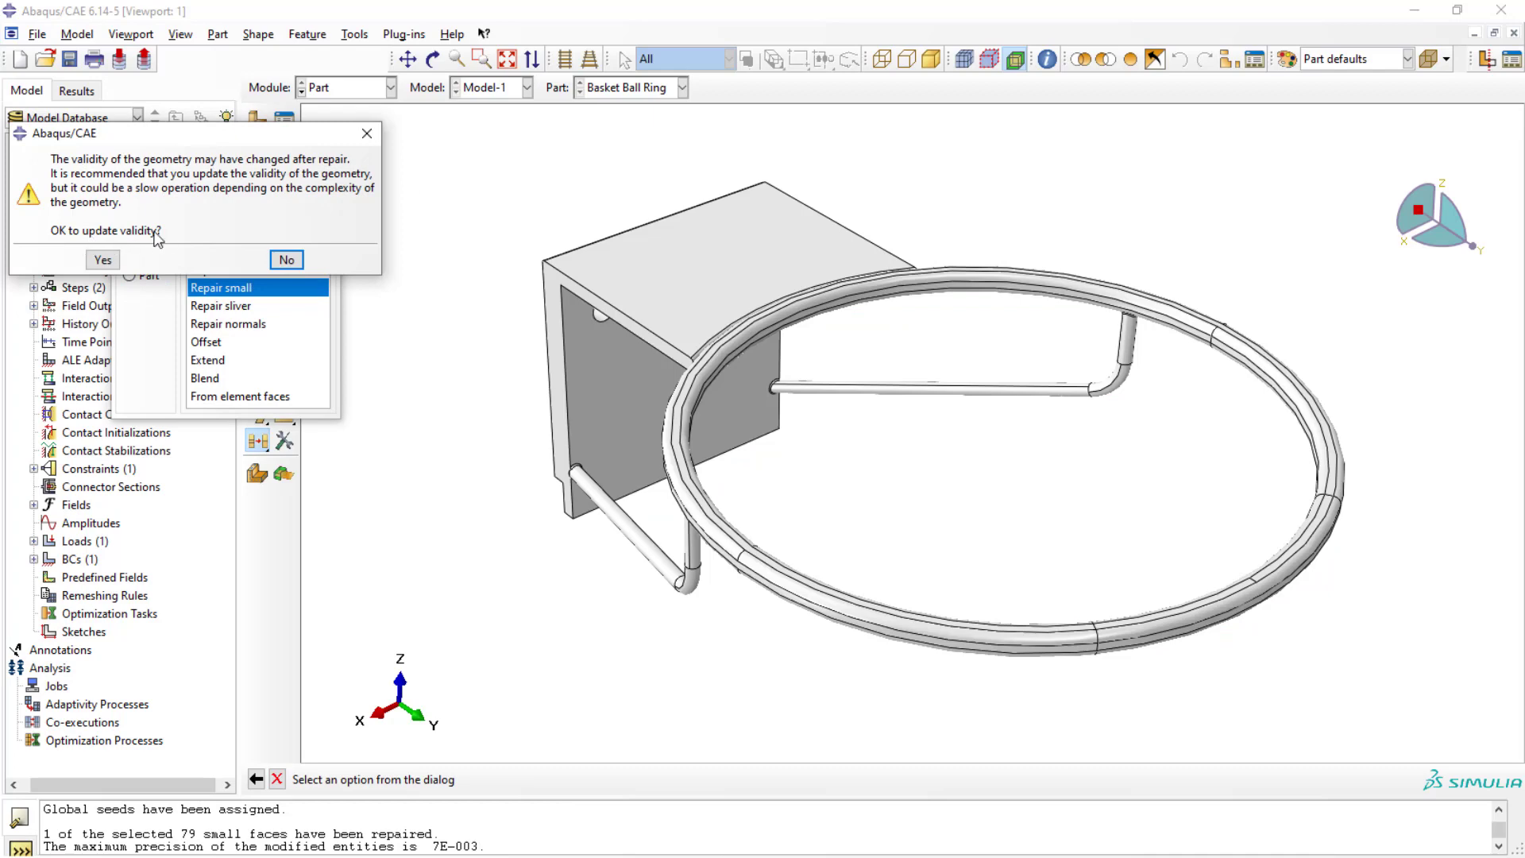
pyautogui.click(96, 264)
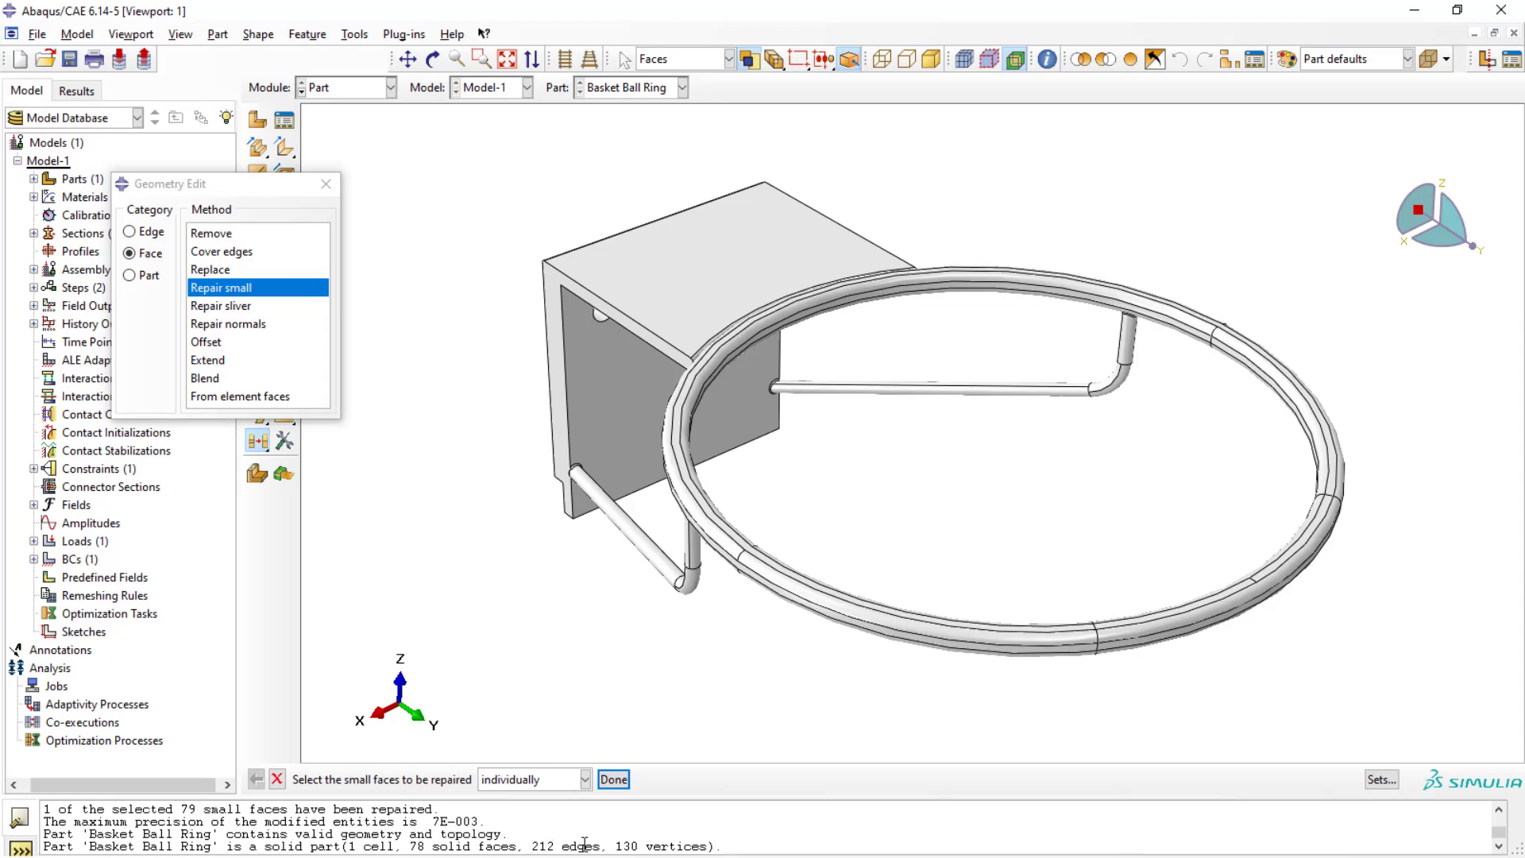
pyautogui.click(614, 779)
pyautogui.click(326, 184)
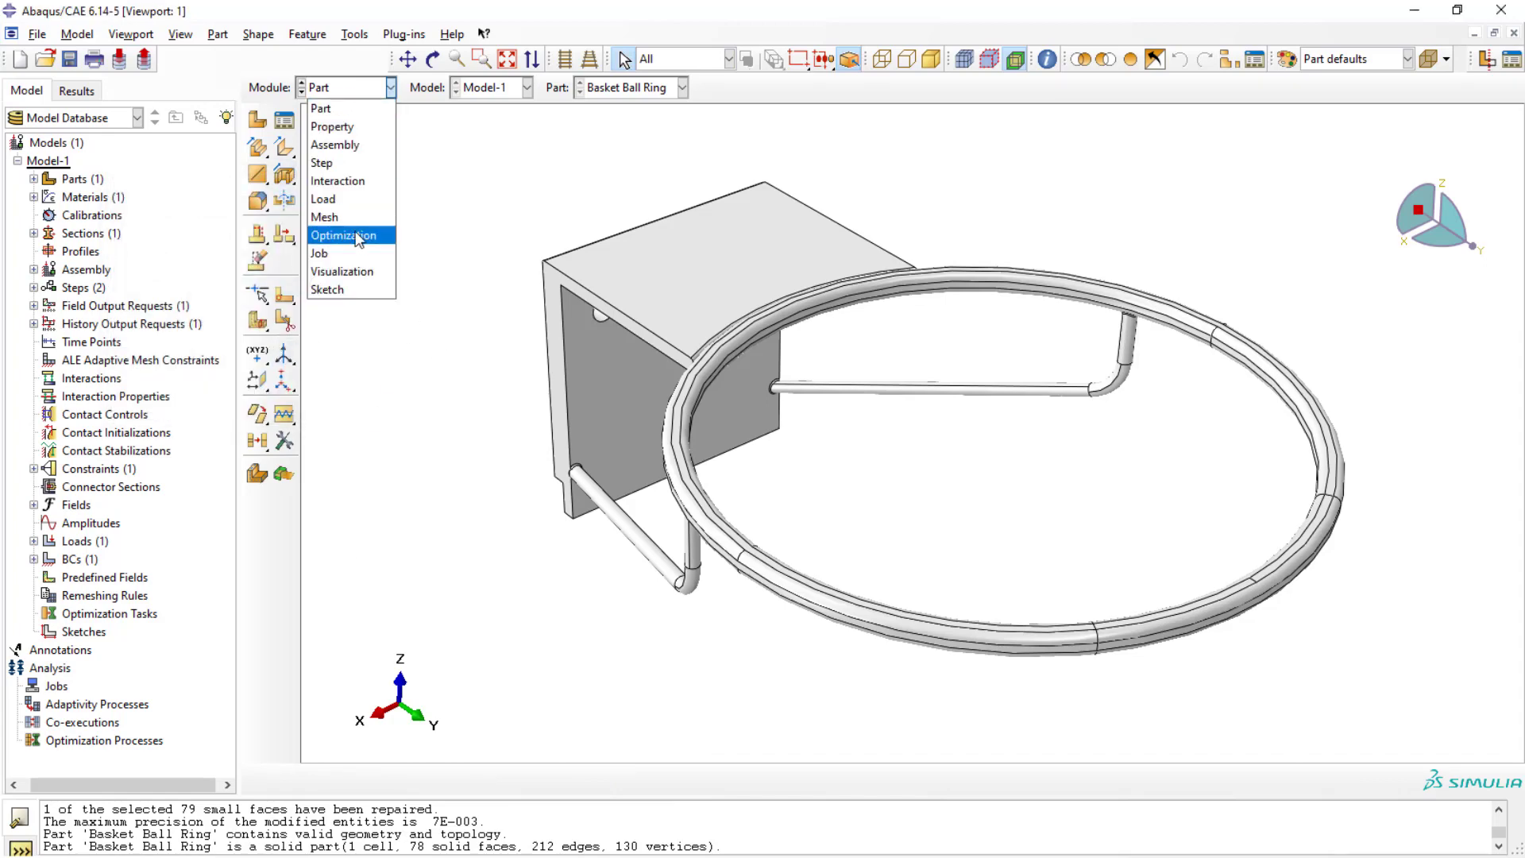
# Return to the Mesh module and generate the mesh on the repaired Basket Ball Ring part
pyautogui.click(347, 218)
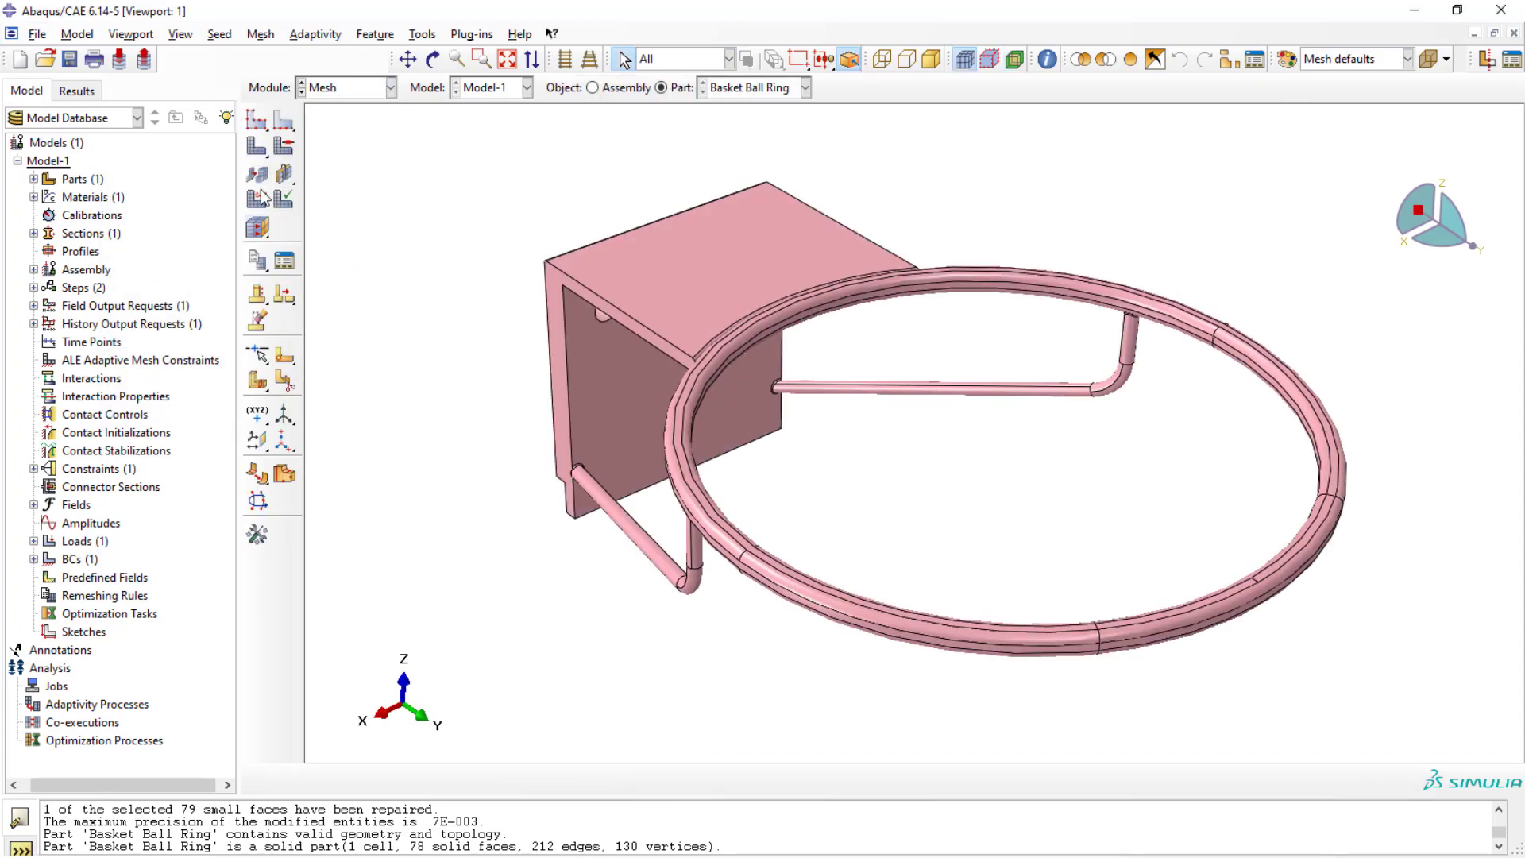
pyautogui.click(257, 146)
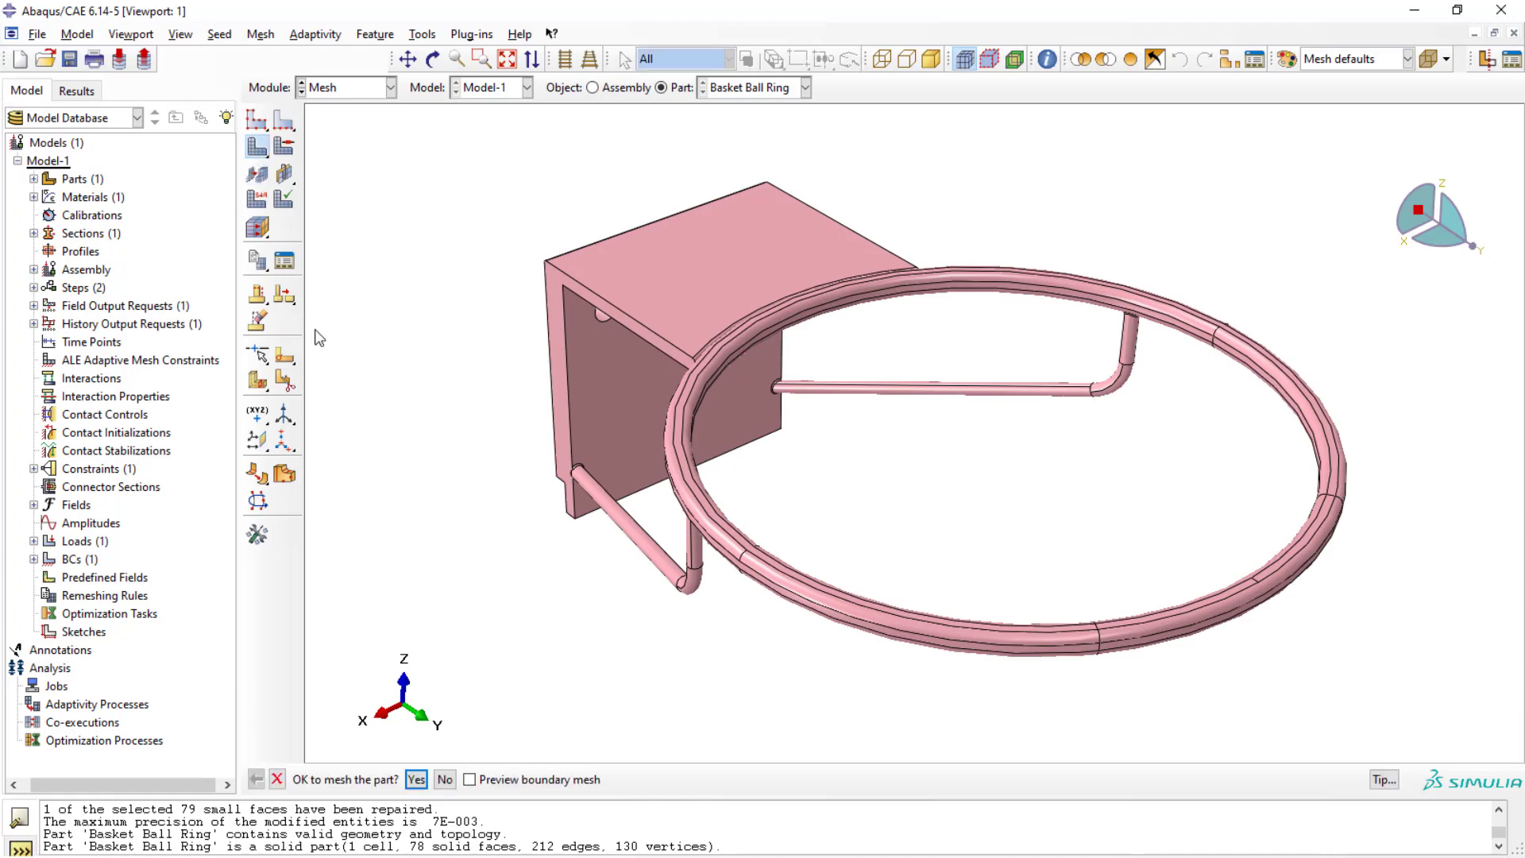
pyautogui.click(416, 779)
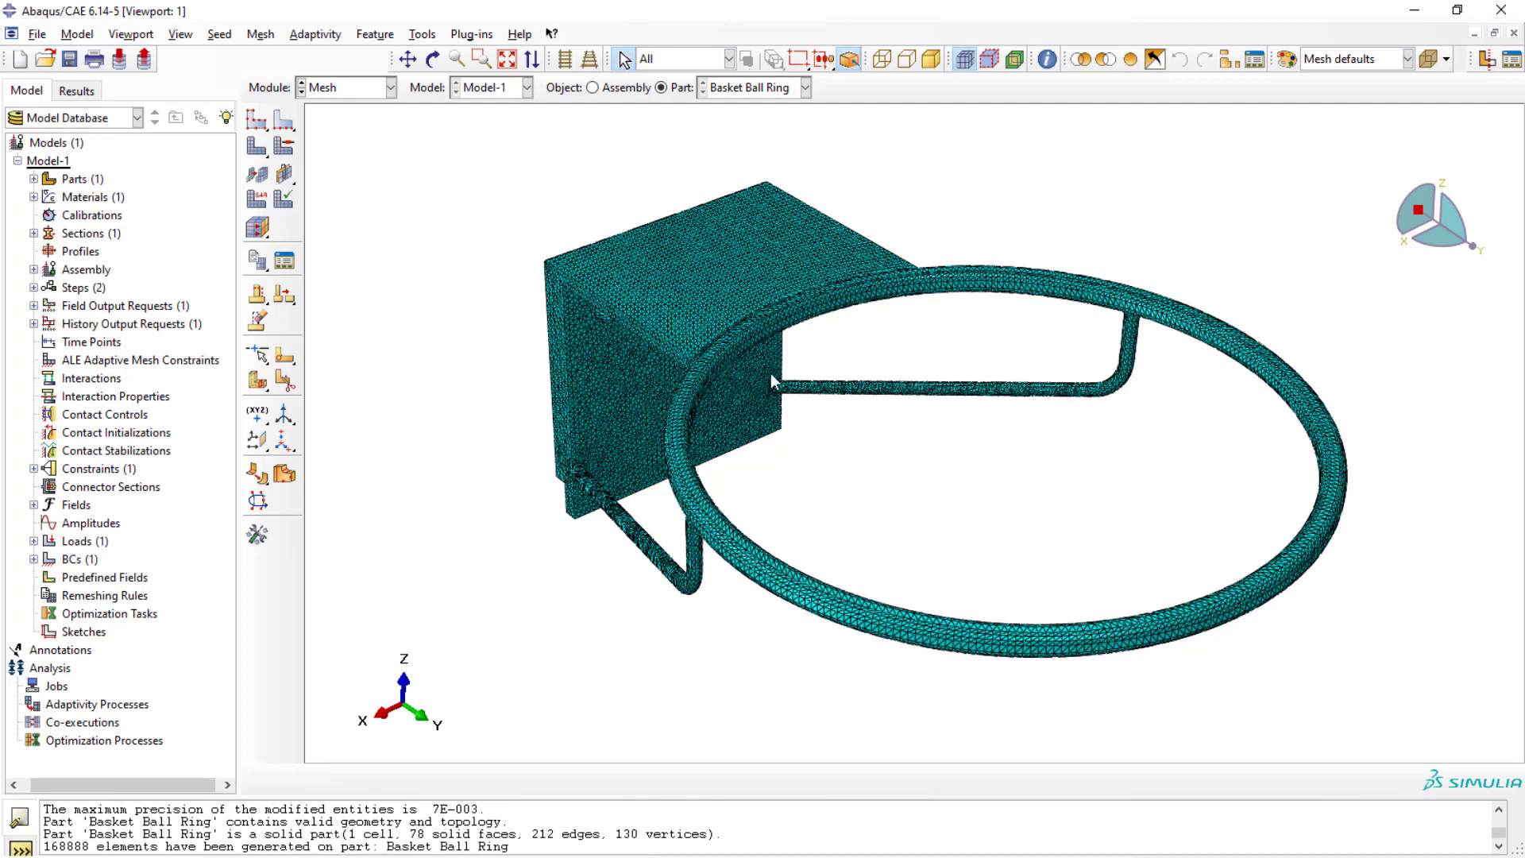
pyautogui.keyDown('ctrl'); pyautogui.keyDown('alt'); pyautogui.moveTo(776, 384); pyautogui.dragTo(770, 371); pyautogui.keyUp('alt'); pyautogui.keyUp('ctrl')
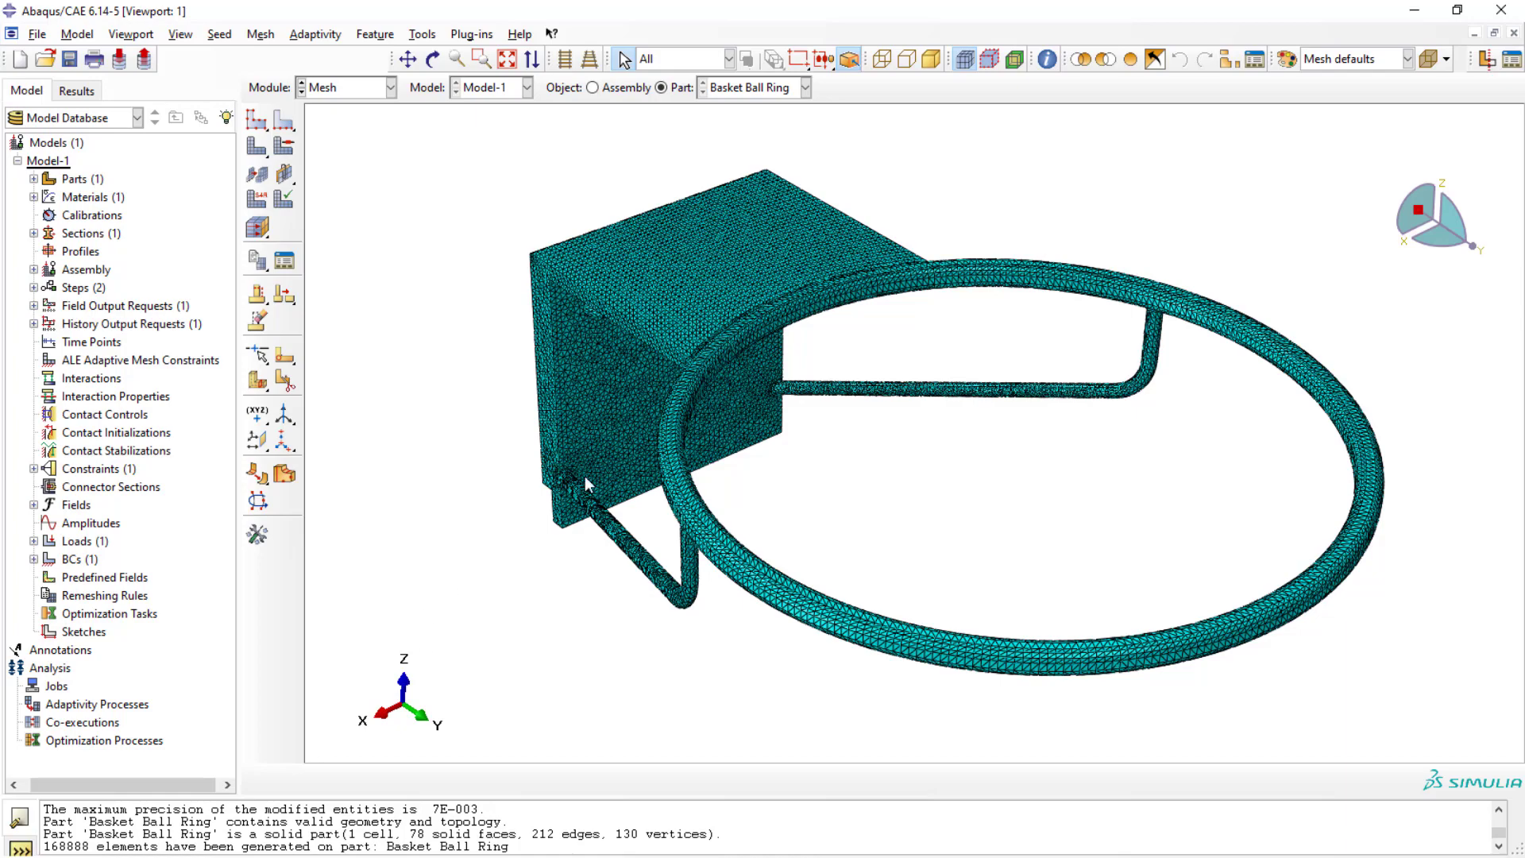
pyautogui.scroll(1, 979, 343)
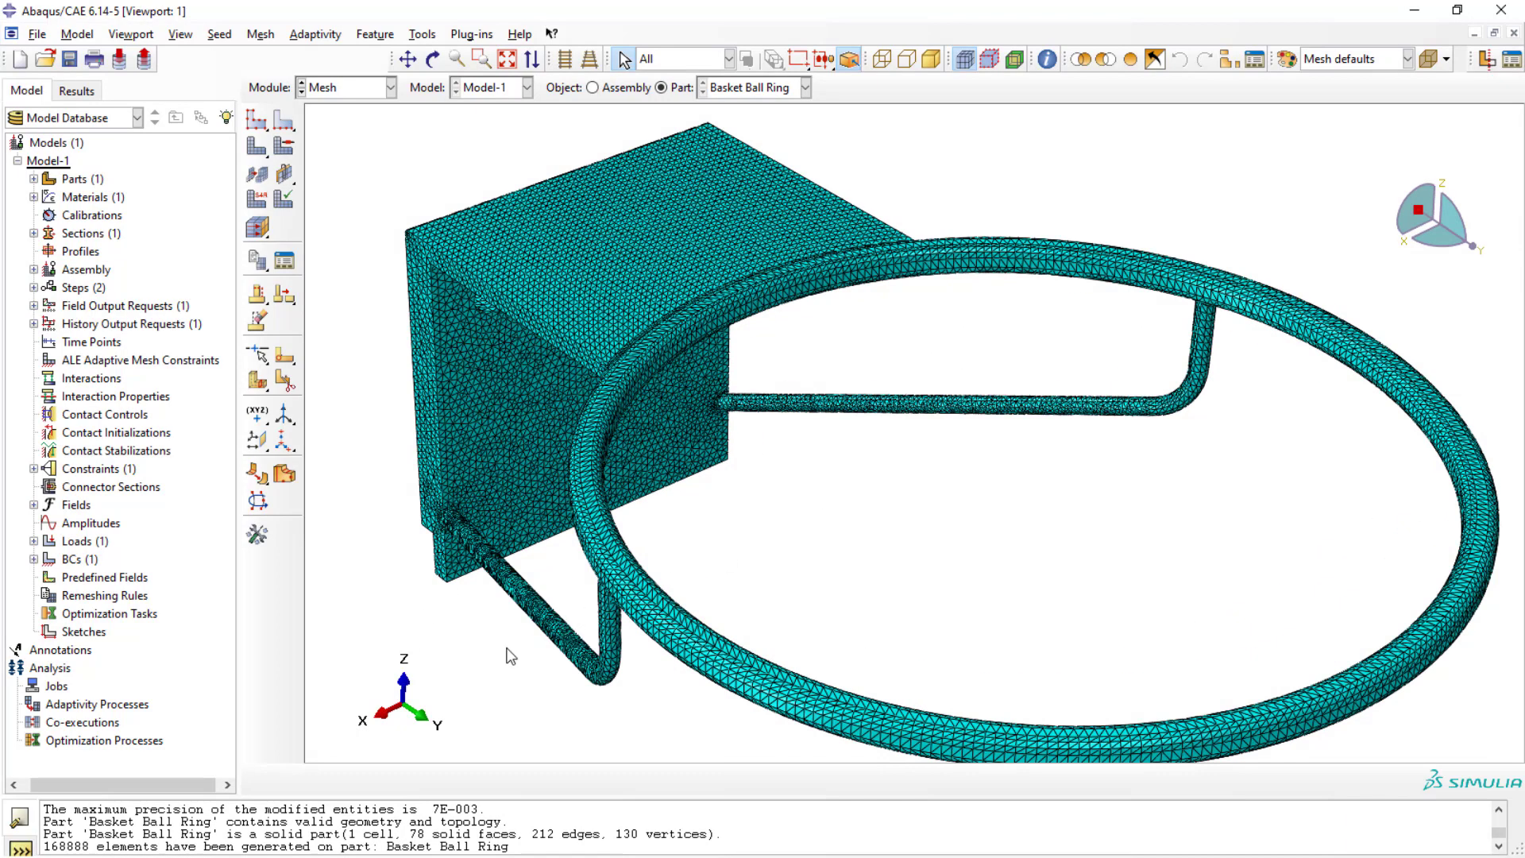
pyautogui.scroll(-1, 508, 656)
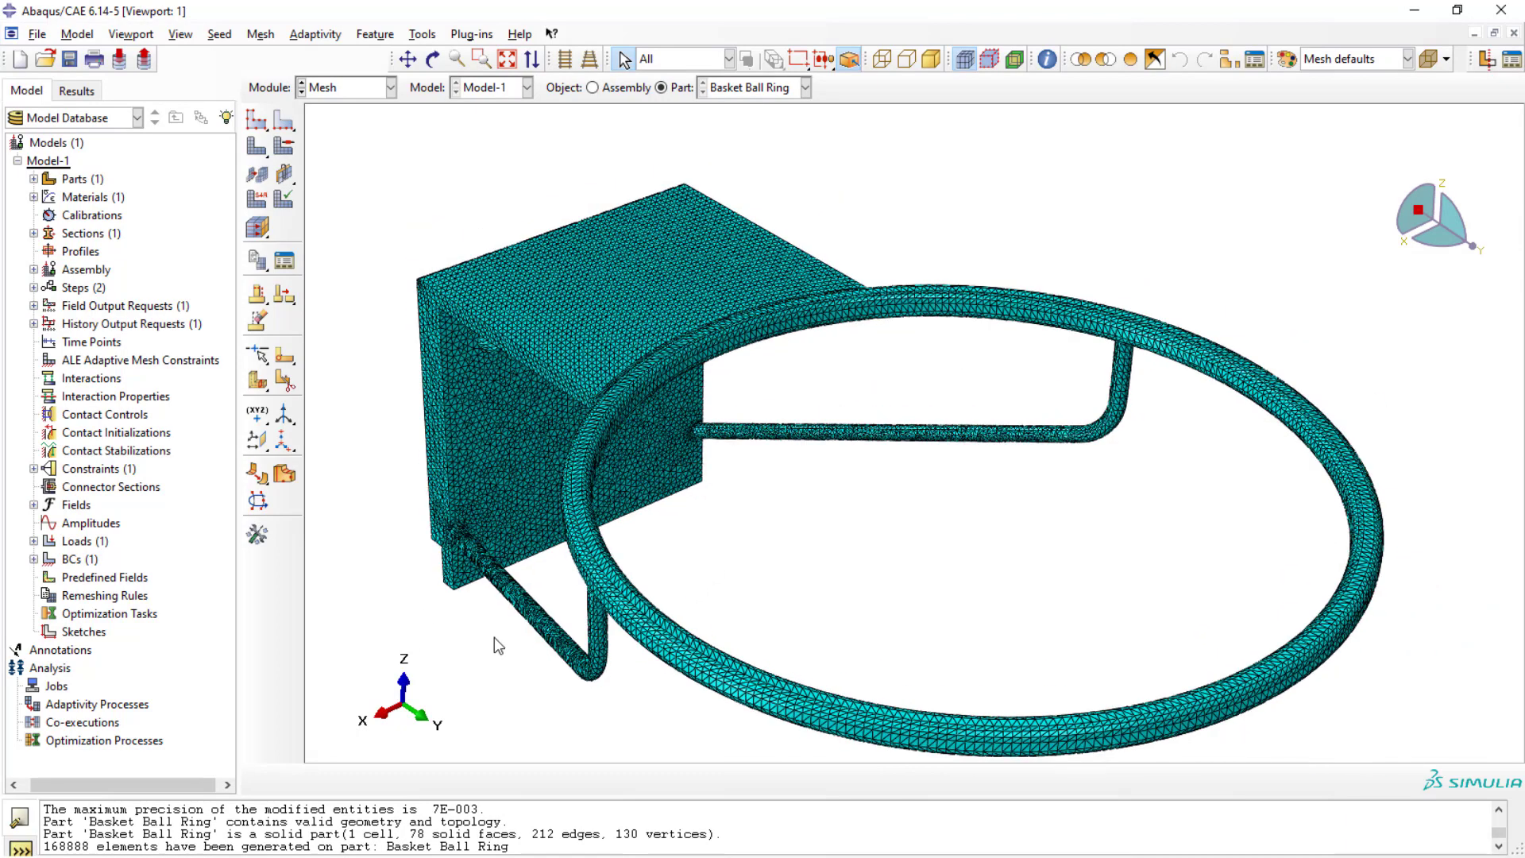
# In the Job module, create a full-analysis job named Durability for Model-1 with the default job settings
pyautogui.click(390, 87)
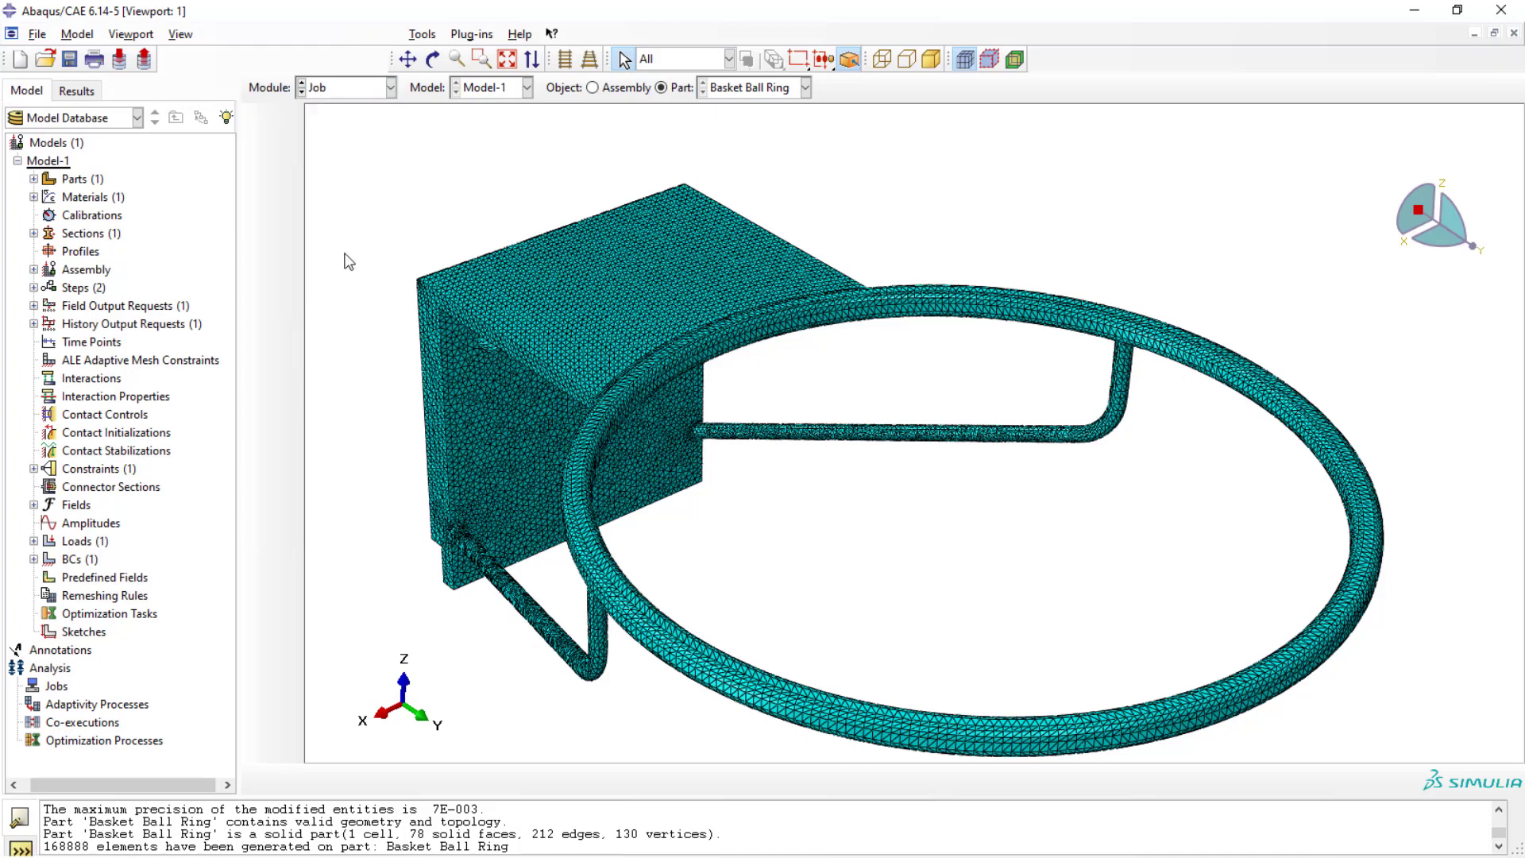
pyautogui.click(348, 254)
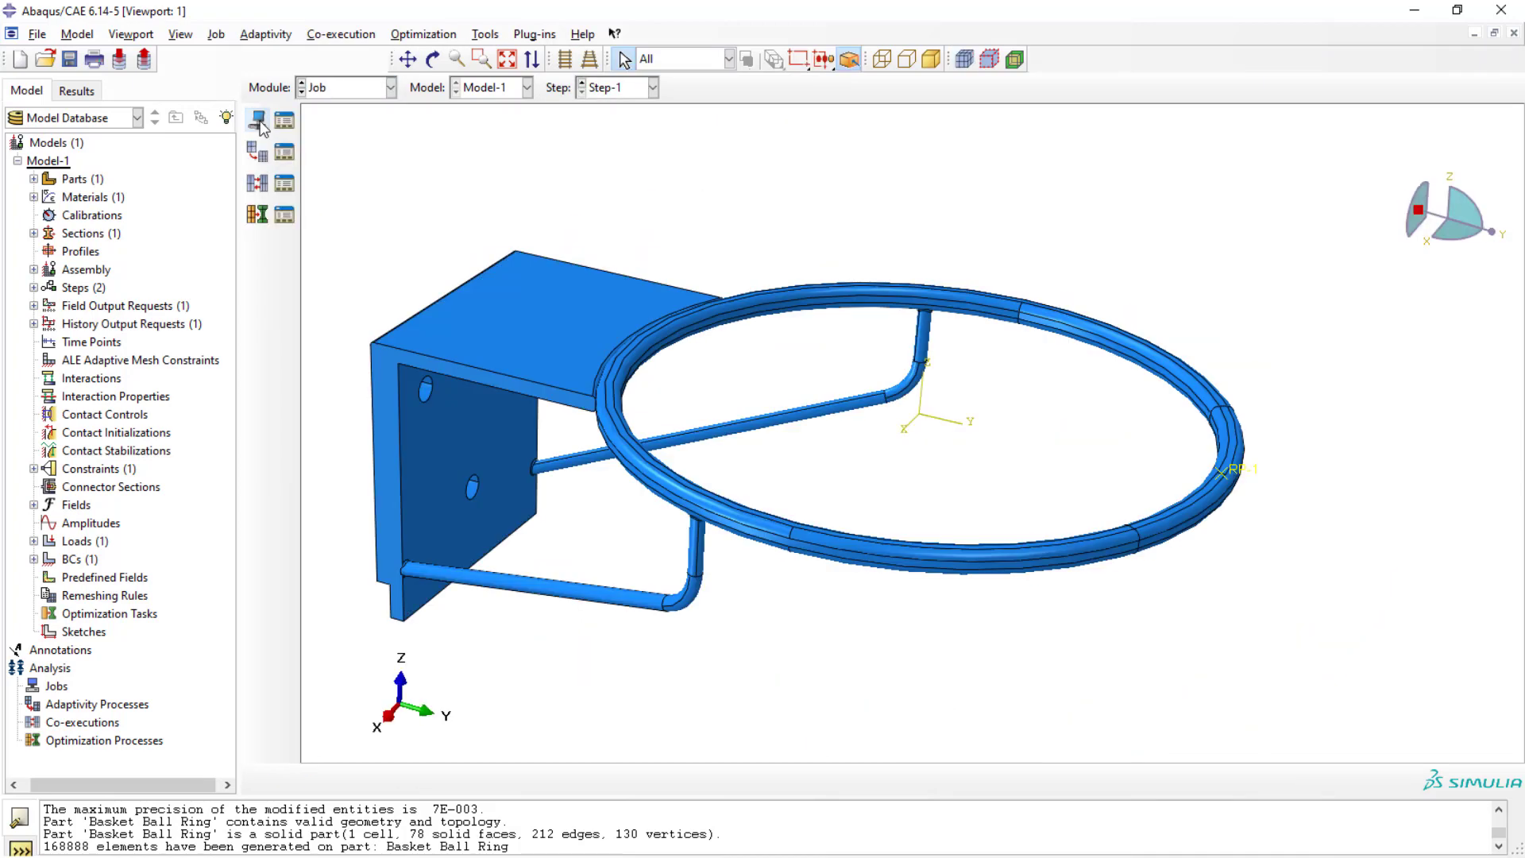
pyautogui.click(258, 125)
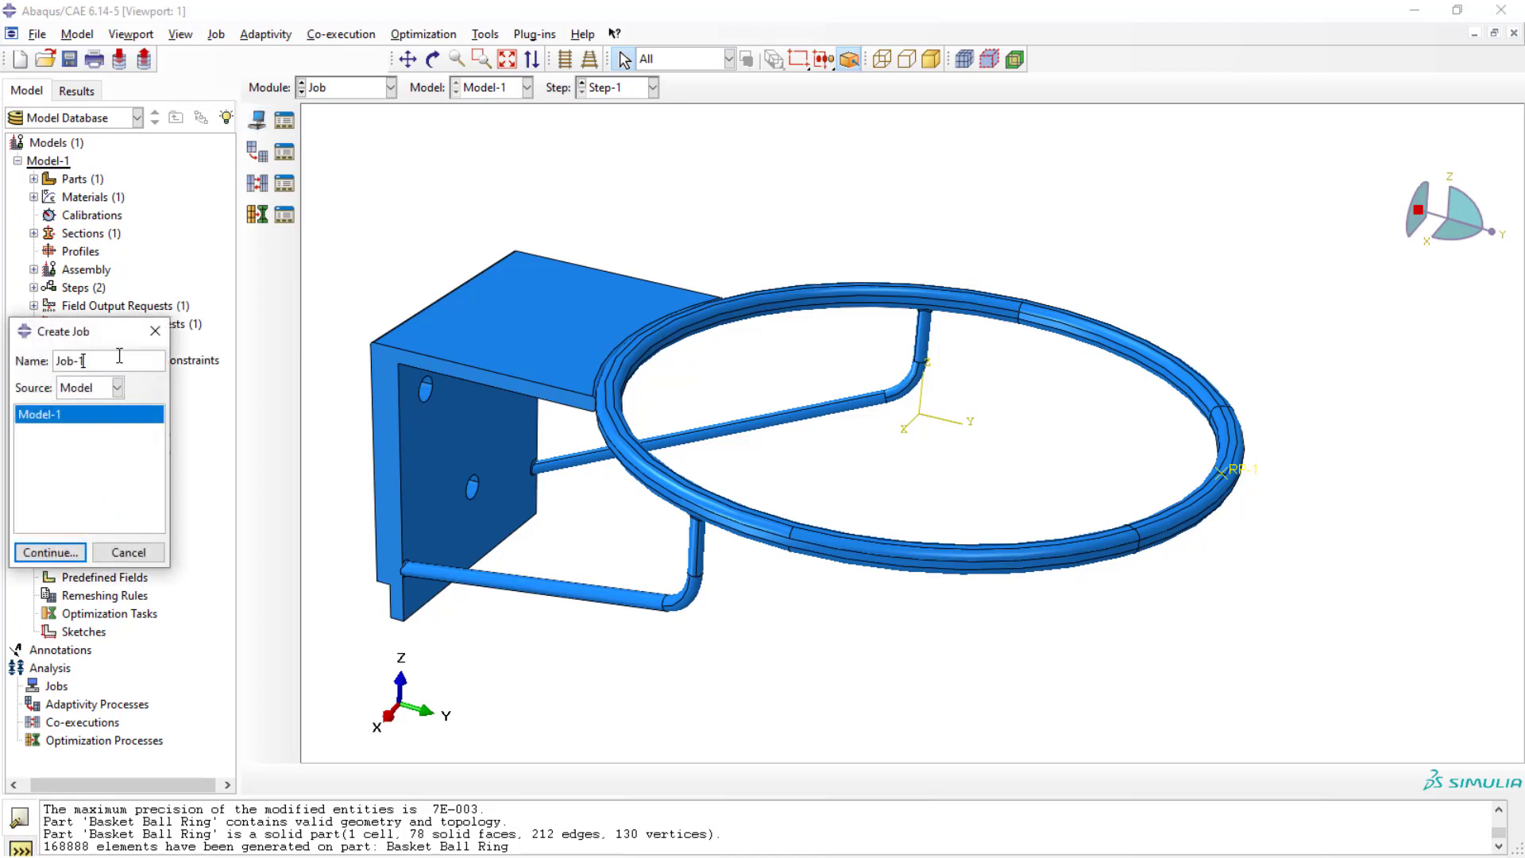
pyautogui.write('Fat')
pyautogui.press('BackSpace')
pyautogui.press('BackSpace')
pyautogui.press('BackSpace')
pyautogui.press('BackSpace')
pyautogui.write('Durability')
pyautogui.click(49, 553)
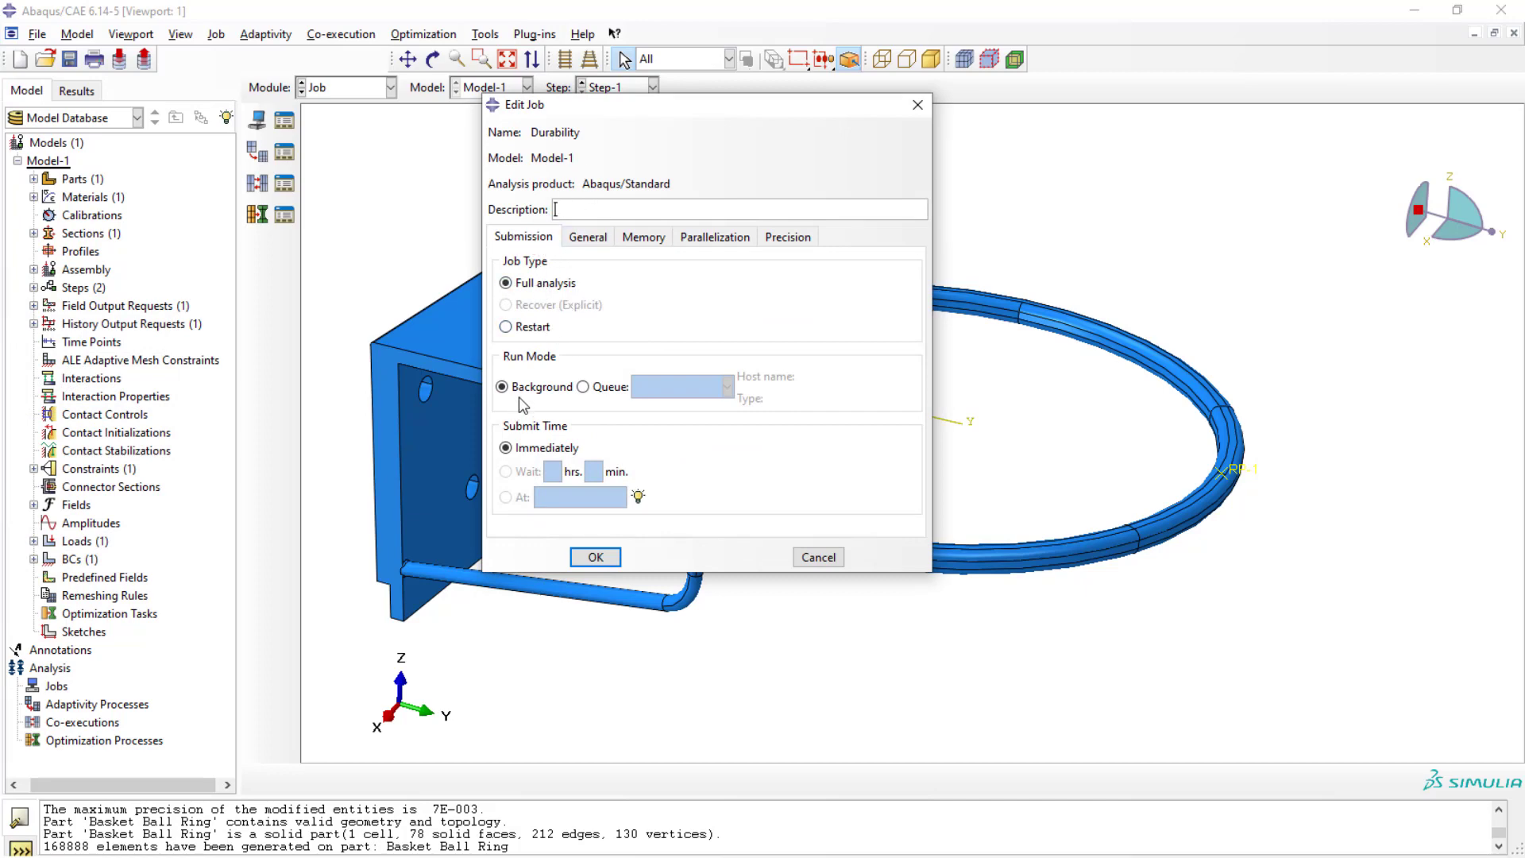
pyautogui.click(586, 241)
pyautogui.click(640, 243)
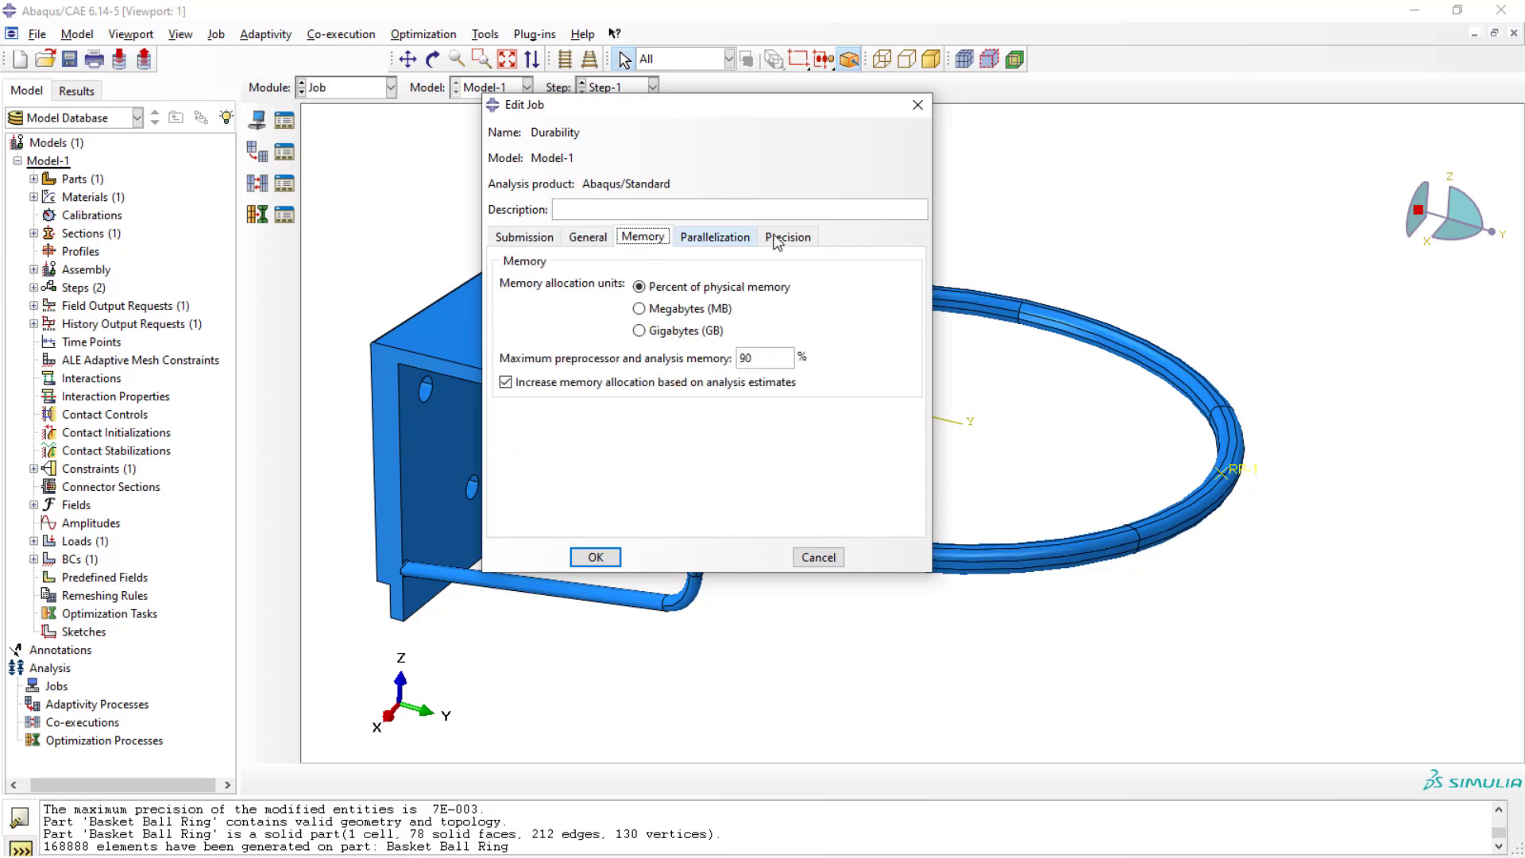
pyautogui.click(602, 558)
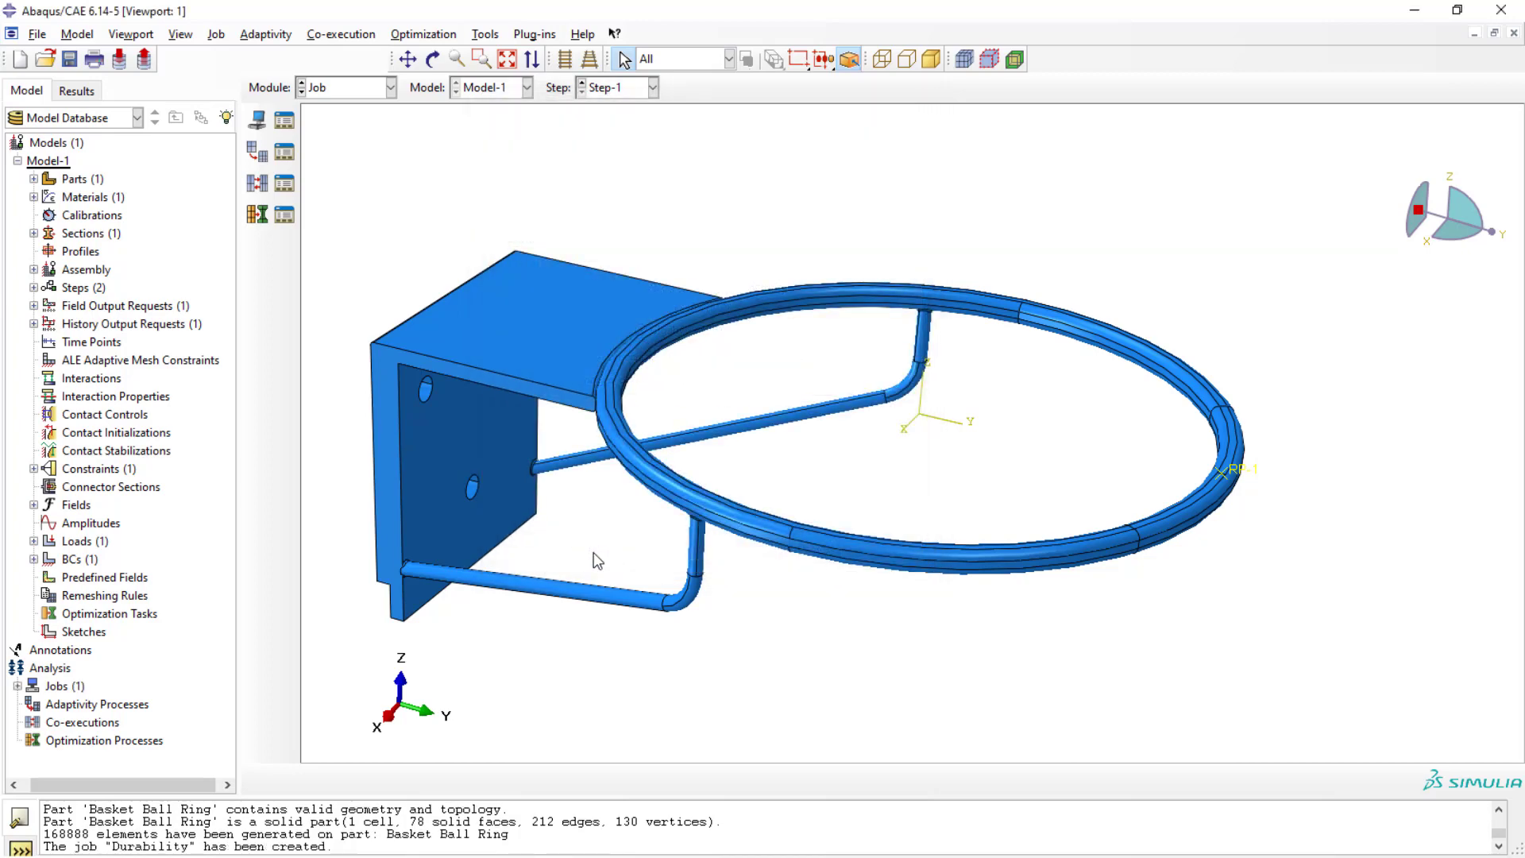
# Submit the Durability job for analysis and let it run to completion
pyautogui.click(17, 686)
pyautogui.click(68, 706)
pyautogui.rightClick(67, 705)
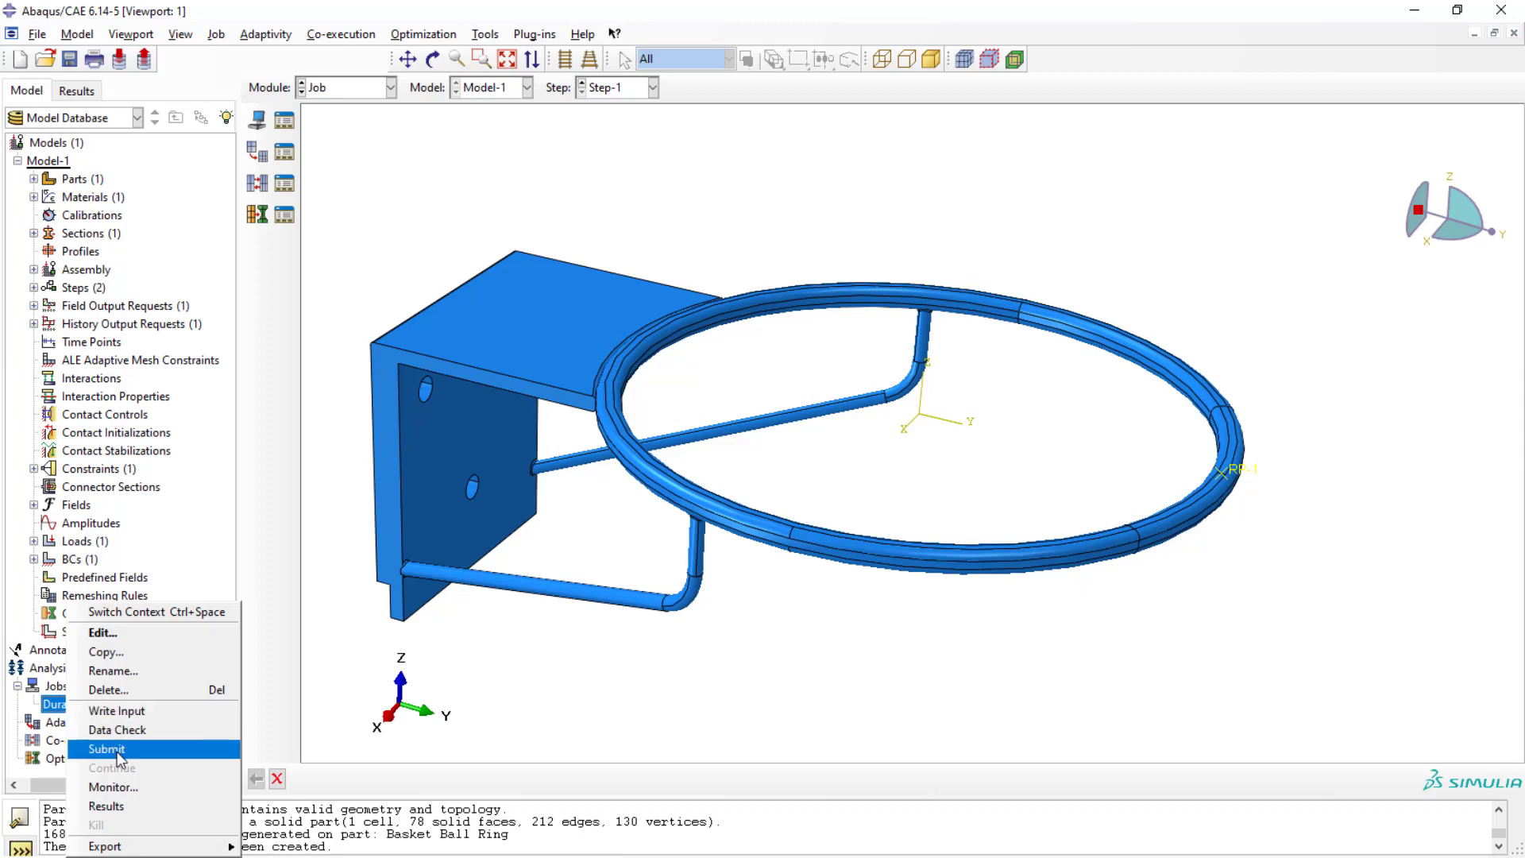
pyautogui.click(116, 750)
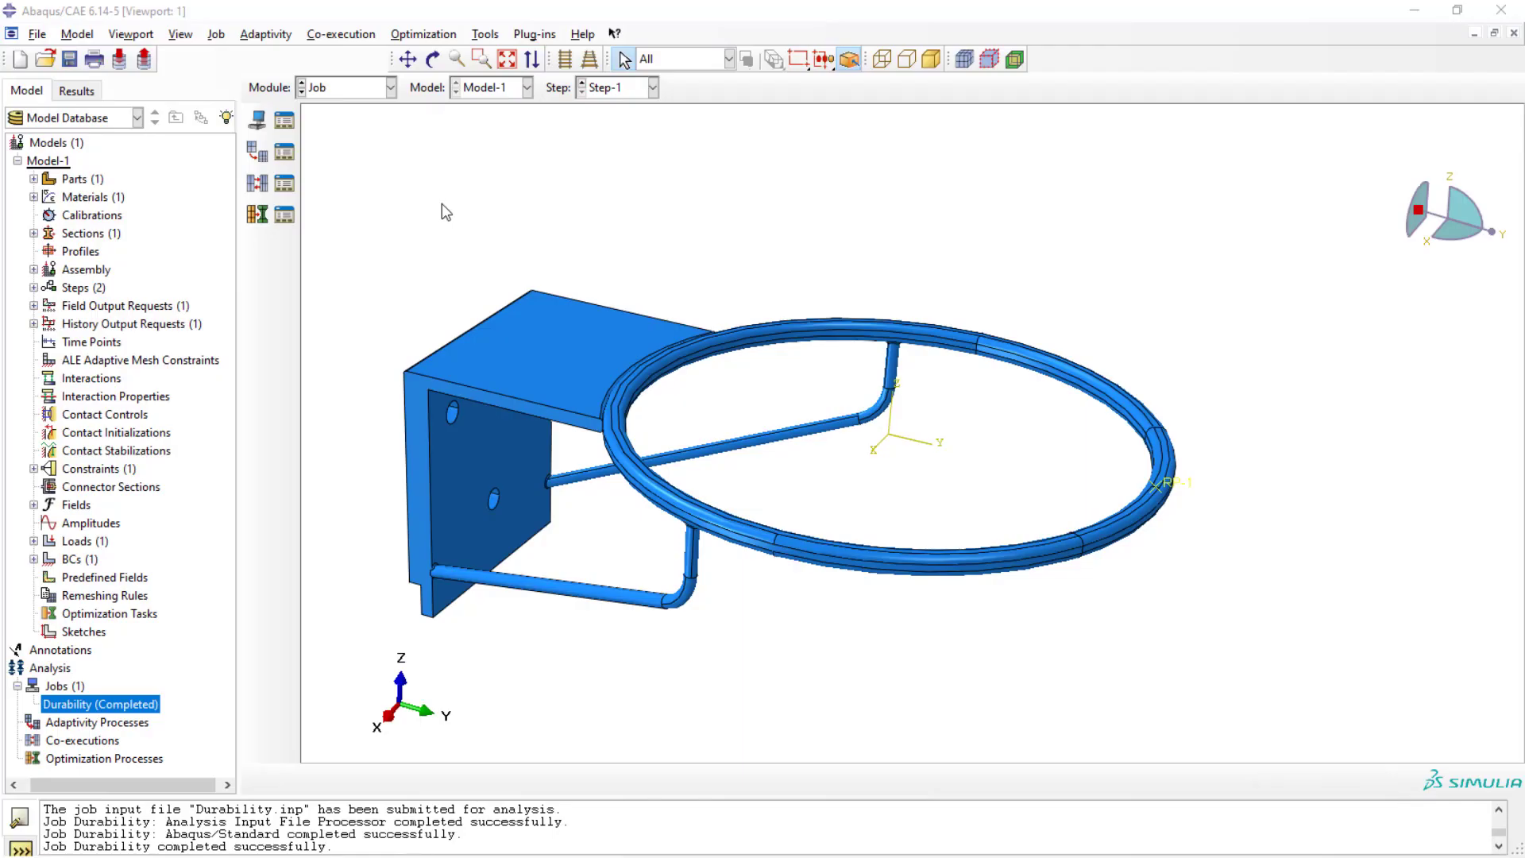
pyautogui.click(443, 205)
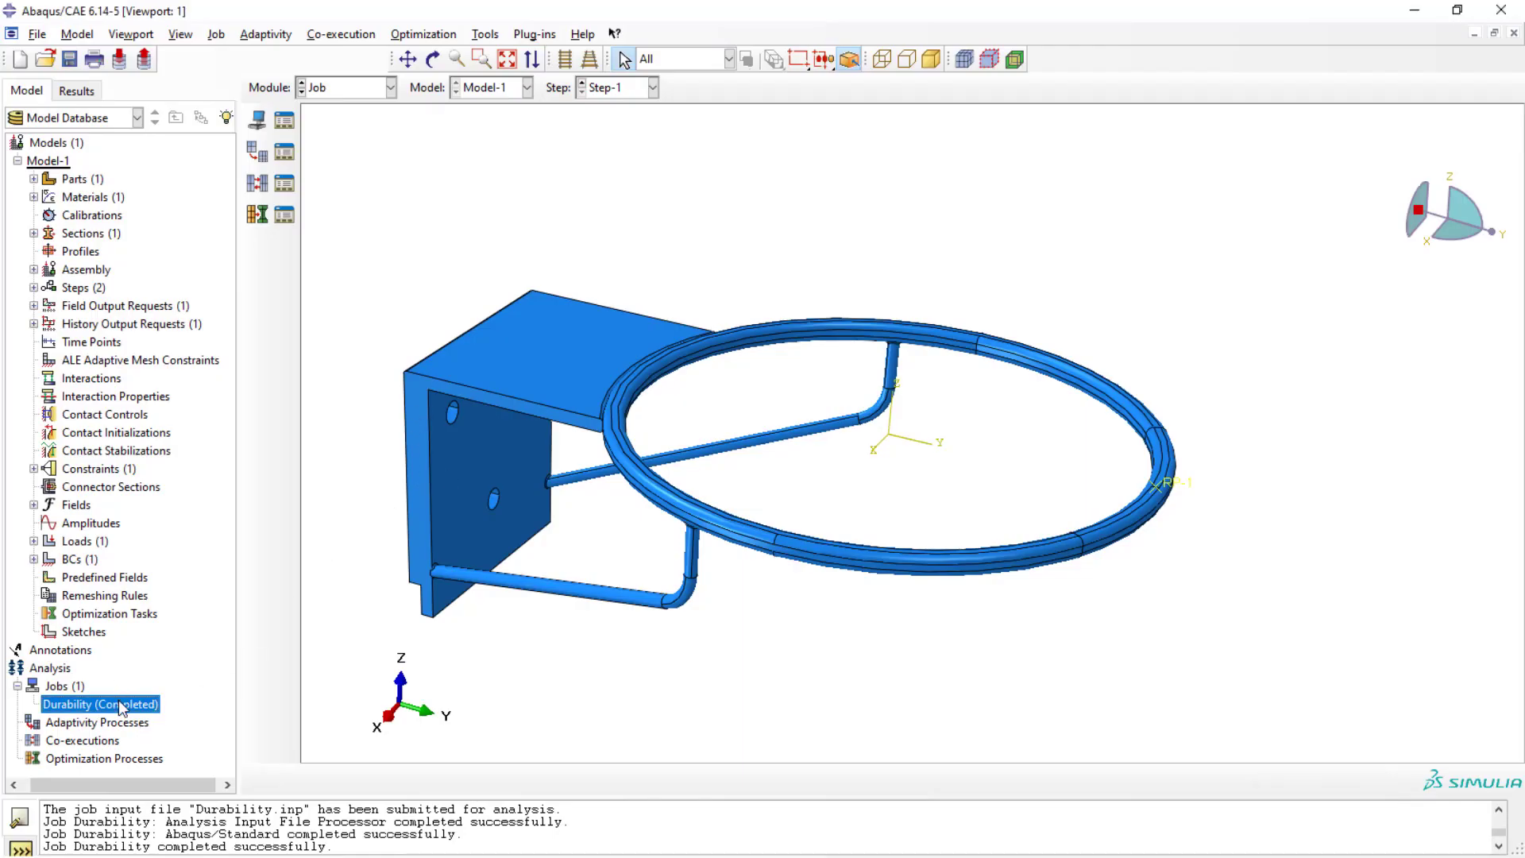
# Switch to the Visualization module and open the Durability.odb output database from the Temp directory
pyautogui.click(370, 89)
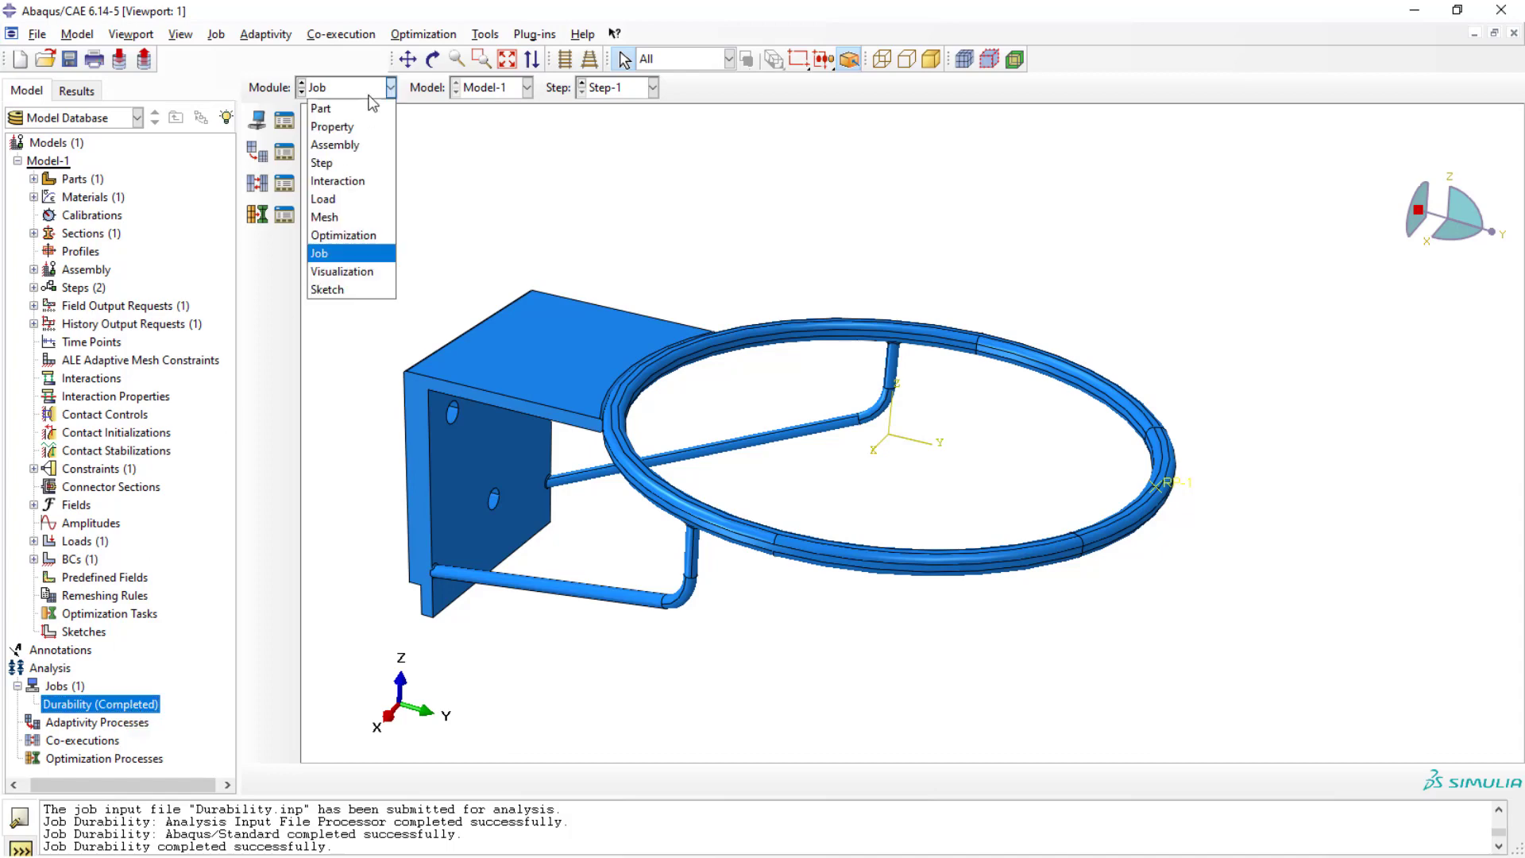
pyautogui.click(347, 273)
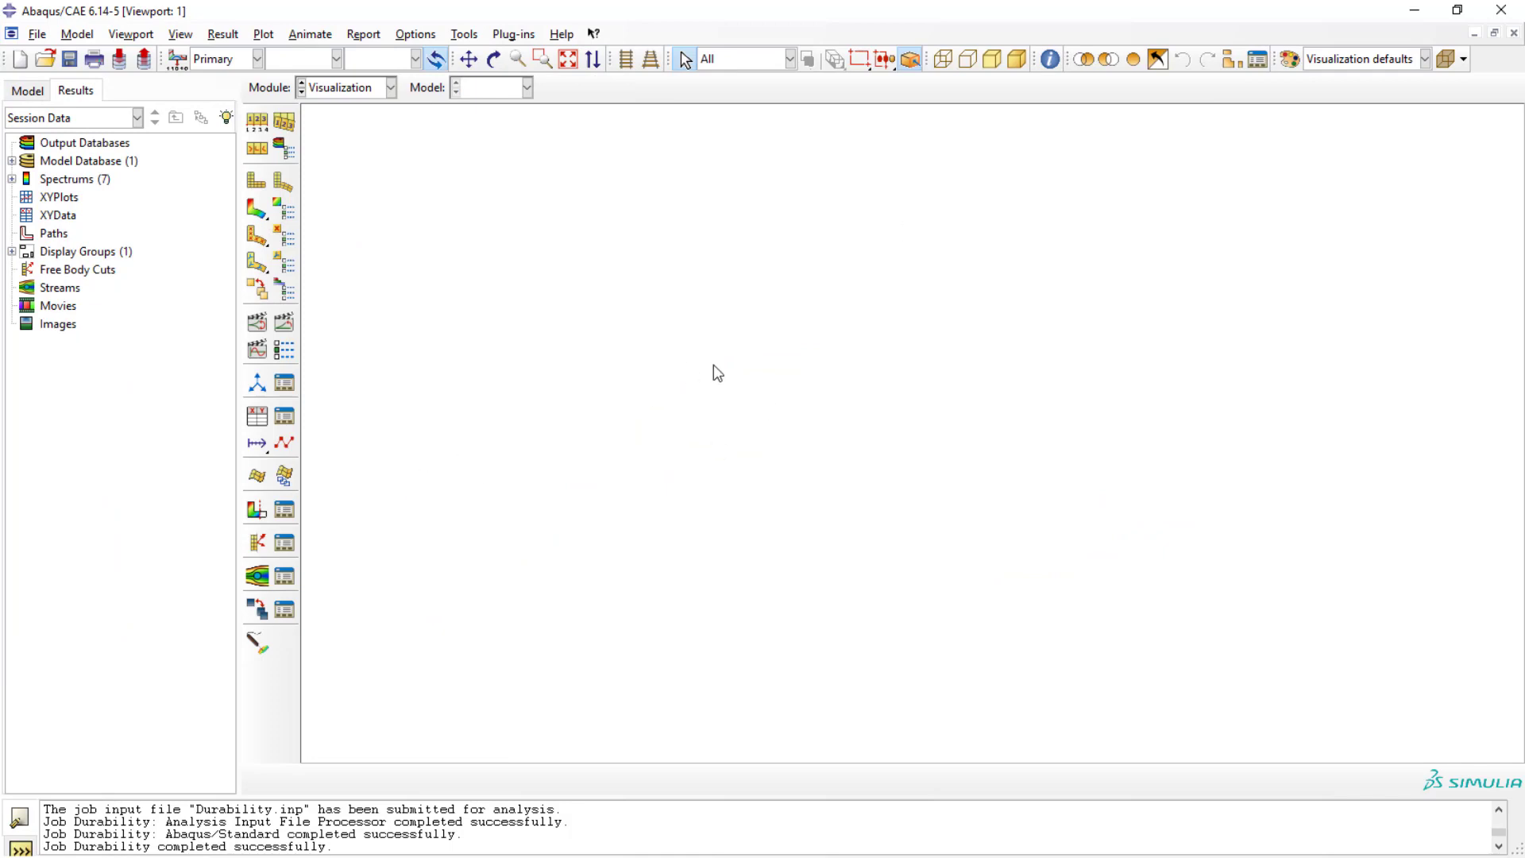
pyautogui.click(255, 209)
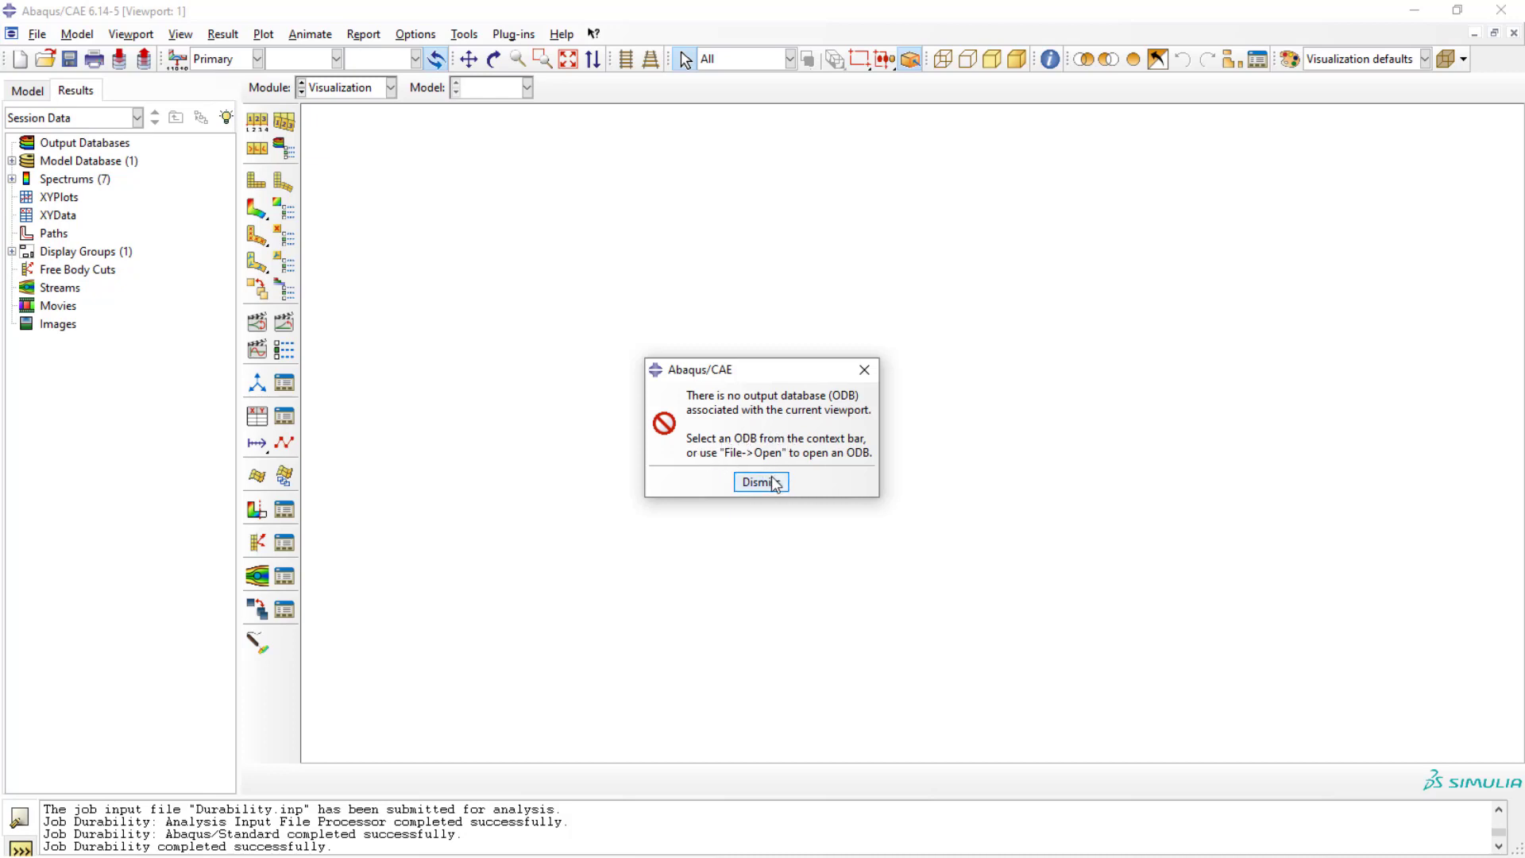
pyautogui.click(761, 482)
pyautogui.click(45, 58)
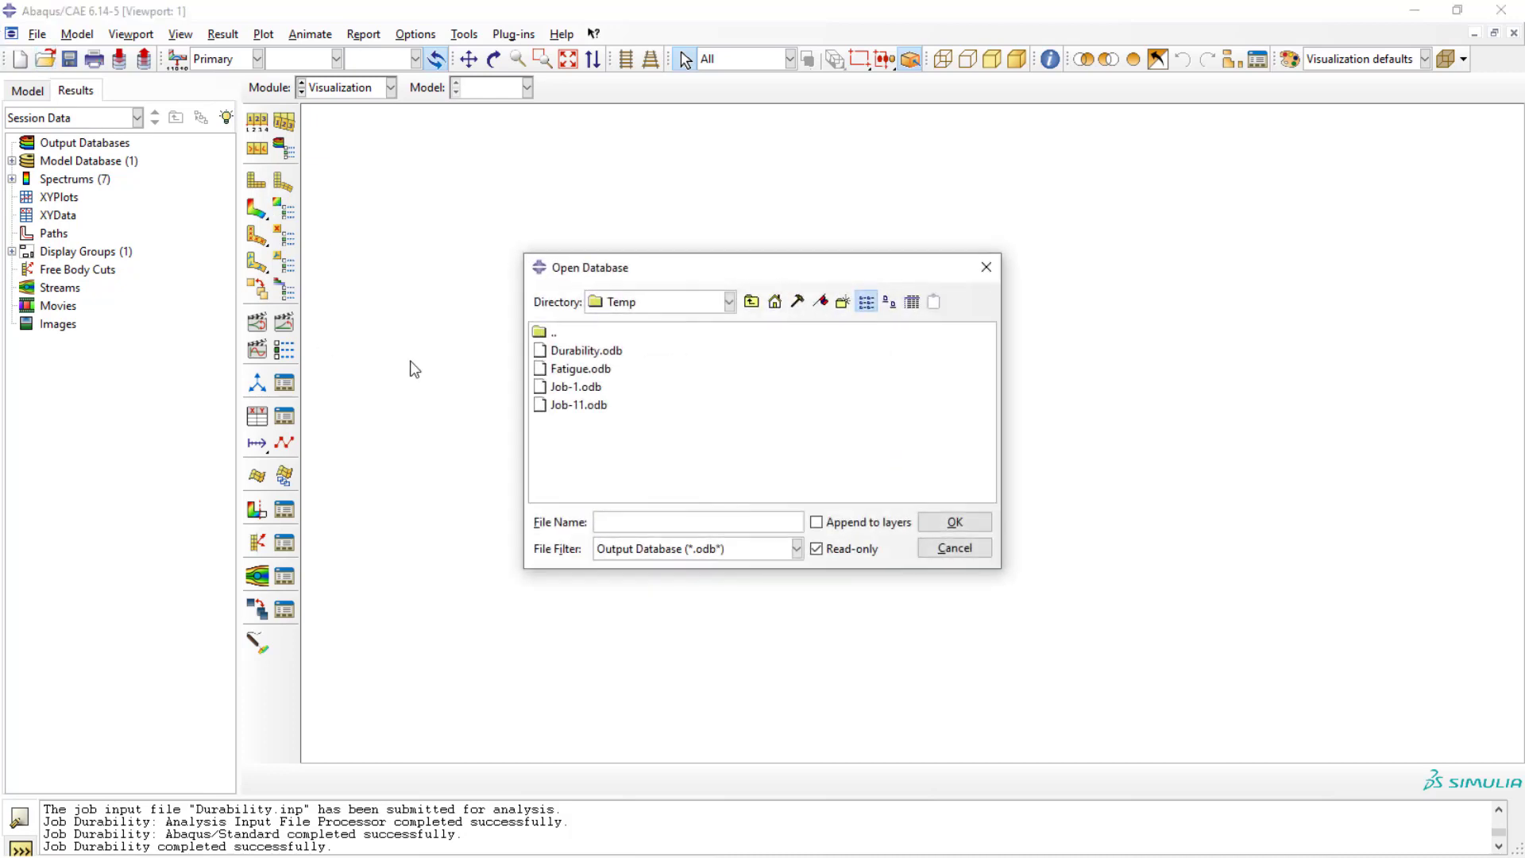
pyautogui.click(588, 351)
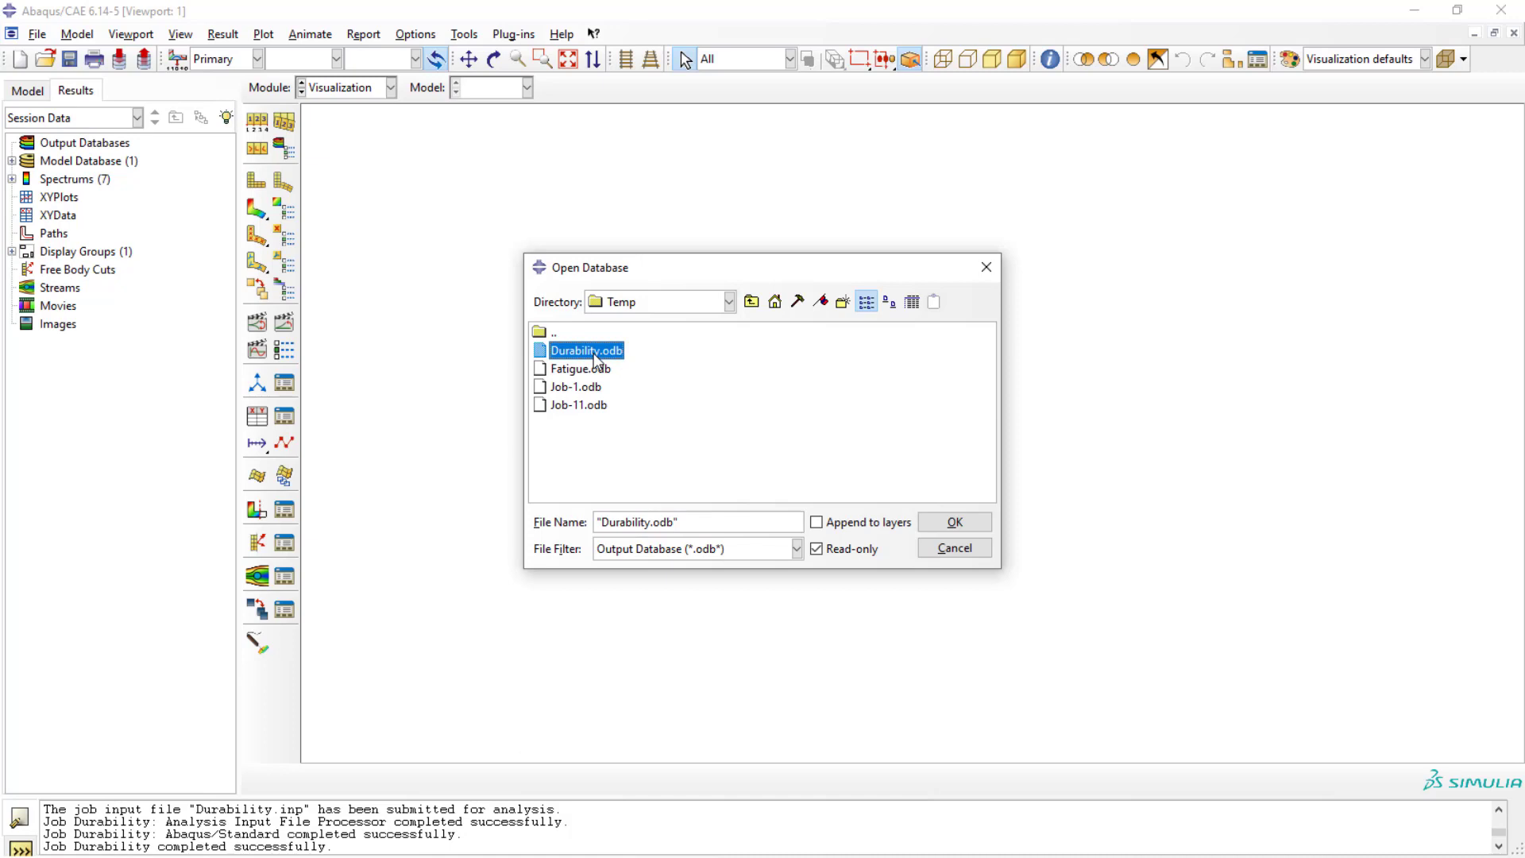
pyautogui.click(950, 525)
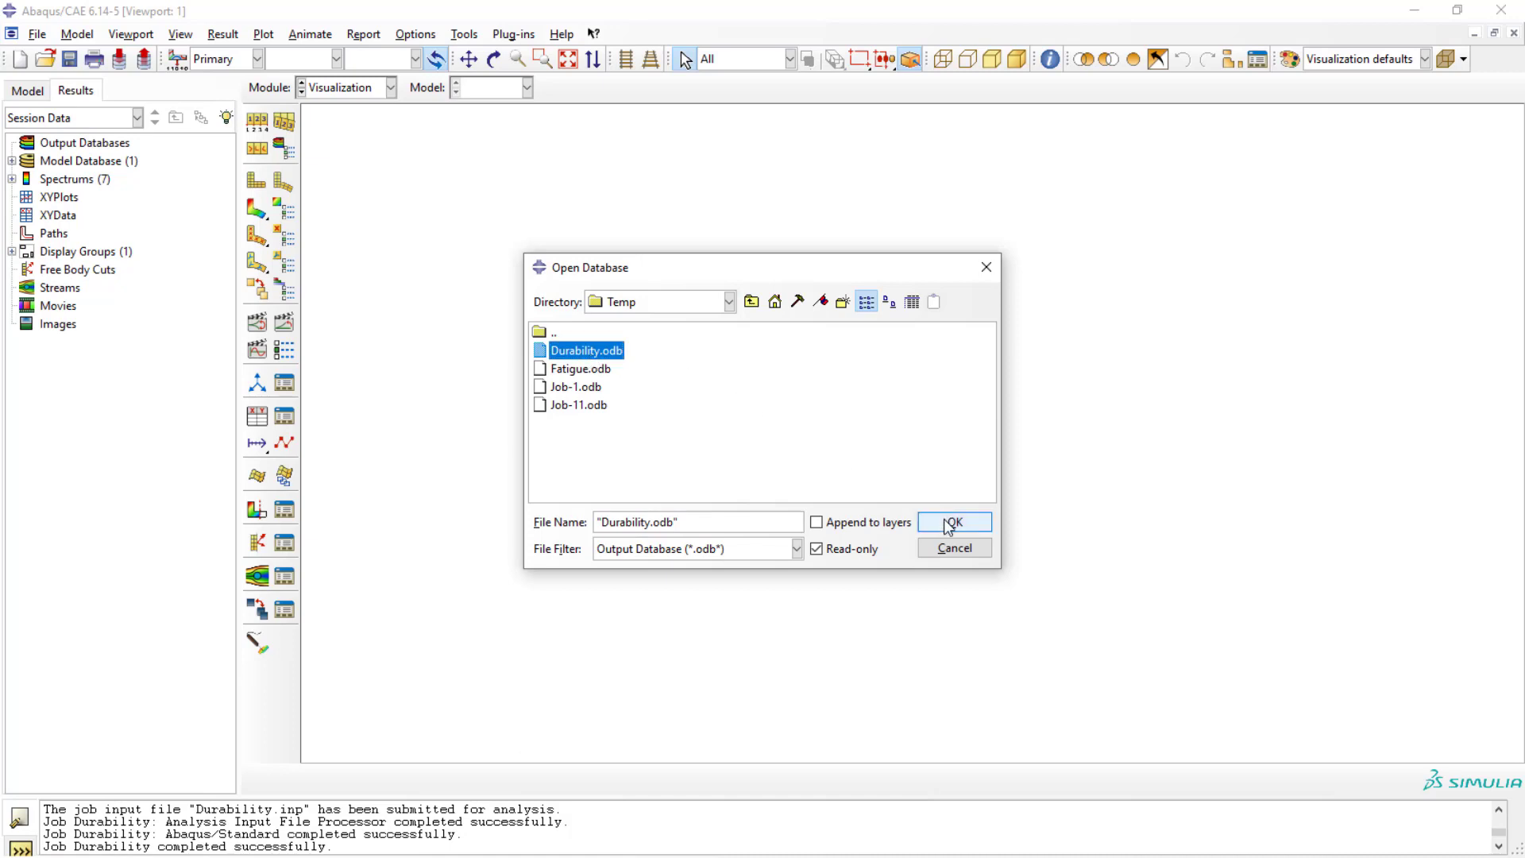
# Plot the Mises stress contours on the deformed basketball ring
pyautogui.keyDown('ctrl'); pyautogui.keyDown('alt'); pyautogui.moveTo(671, 534); pyautogui.dragTo(747, 365); pyautogui.keyUp('alt'); pyautogui.keyUp('ctrl')
pyautogui.keyDown('ctrl'); pyautogui.keyDown('alt'); pyautogui.moveTo(620, 708); pyautogui.dragTo(499, 467); pyautogui.keyUp('alt'); pyautogui.keyUp('ctrl')
pyautogui.keyDown('ctrl'); pyautogui.keyDown('alt'); pyautogui.moveTo(983, 606); pyautogui.dragTo(966, 395); pyautogui.keyUp('alt'); pyautogui.keyUp('ctrl')
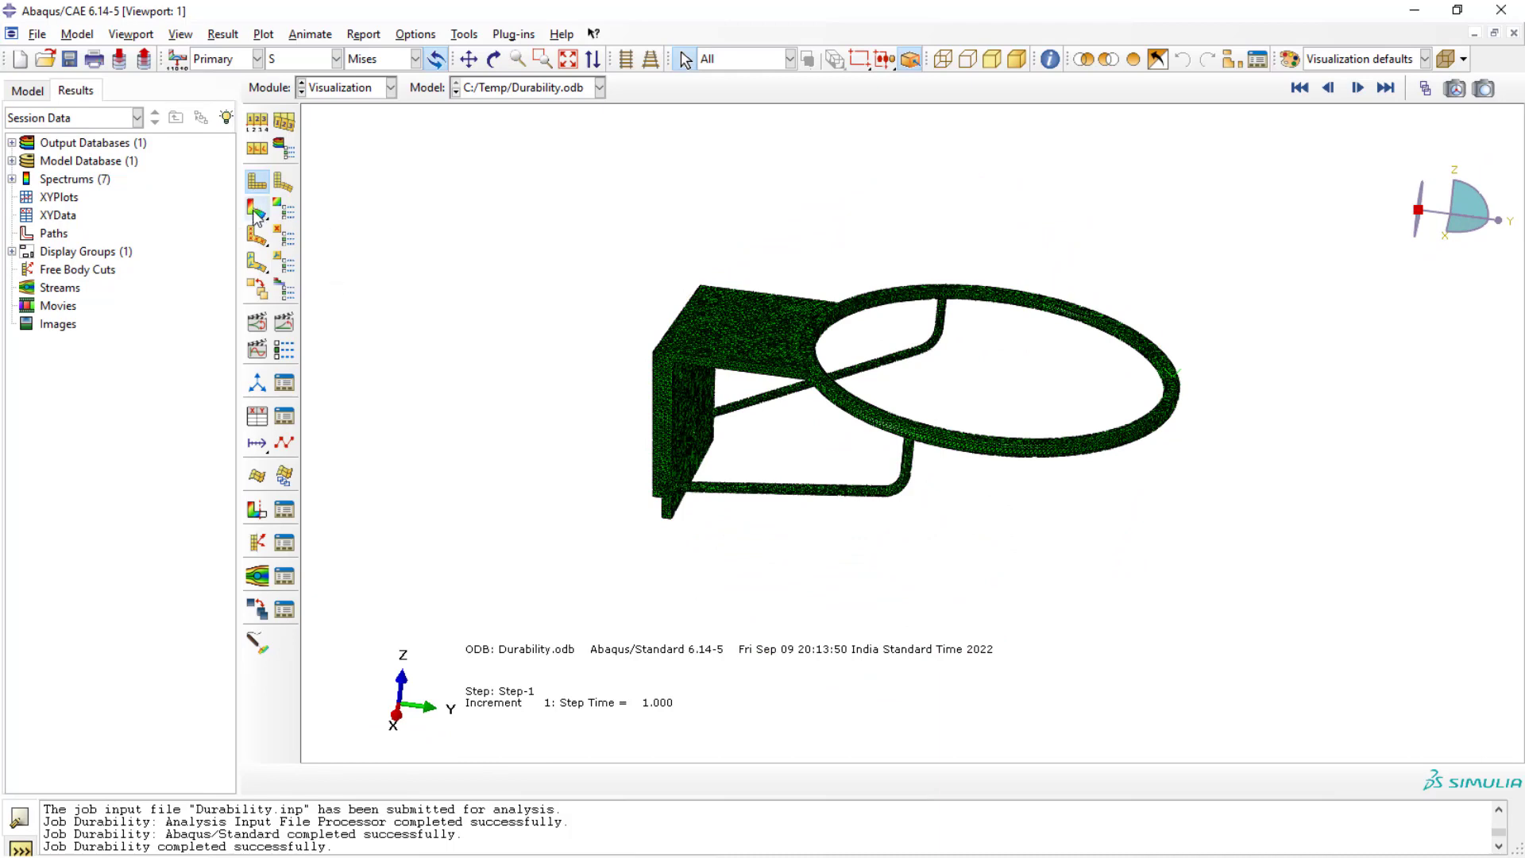
pyautogui.click(254, 212)
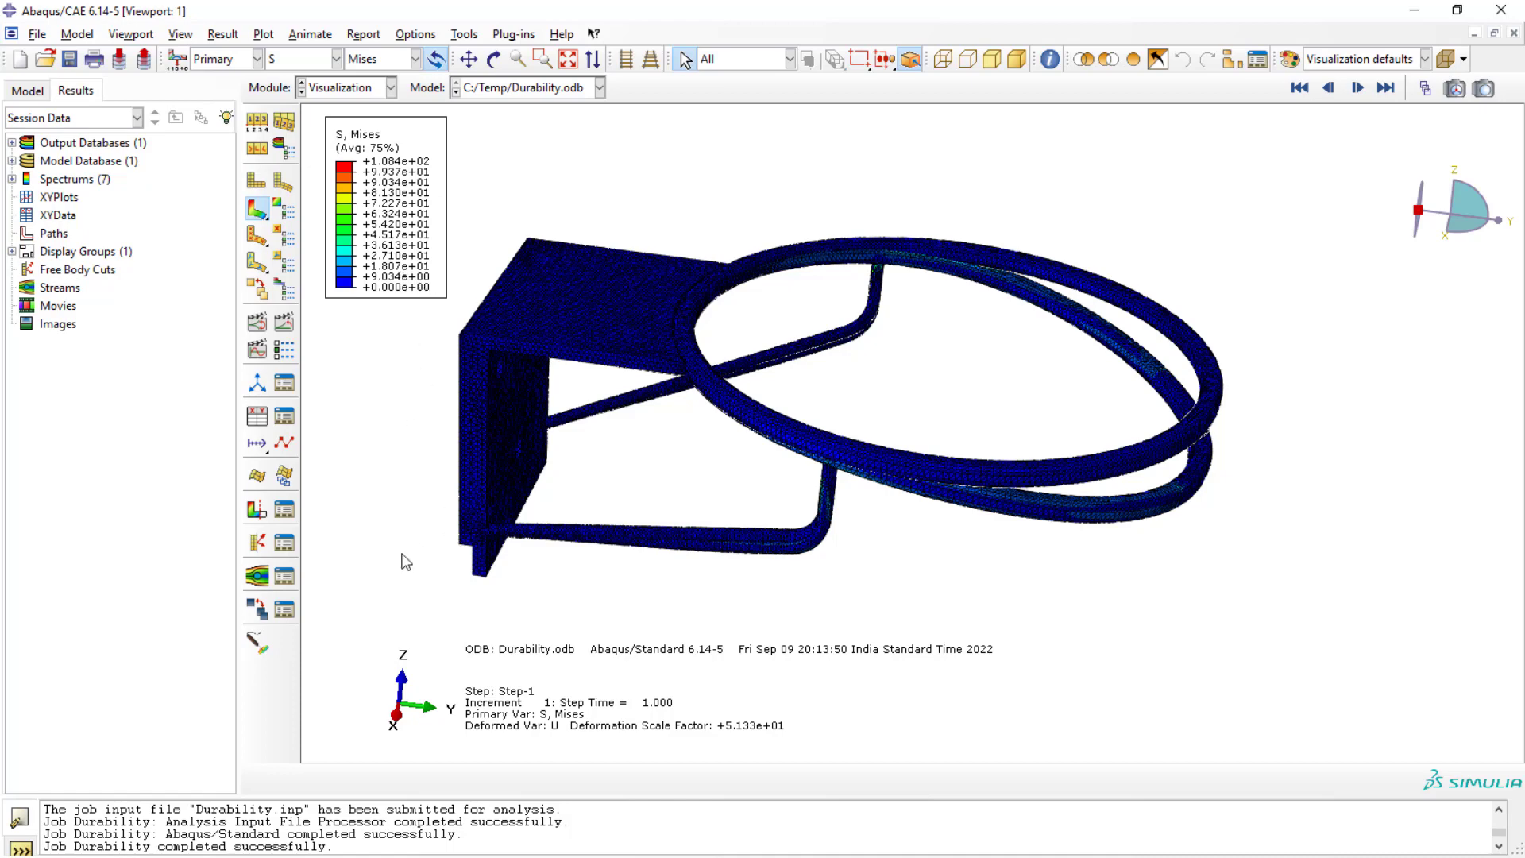
pyautogui.keyDown('ctrl'); pyautogui.keyDown('alt'); pyautogui.moveTo(470, 502); pyautogui.dragTo(1015, 384); pyautogui.keyUp('alt'); pyautogui.keyUp('ctrl')
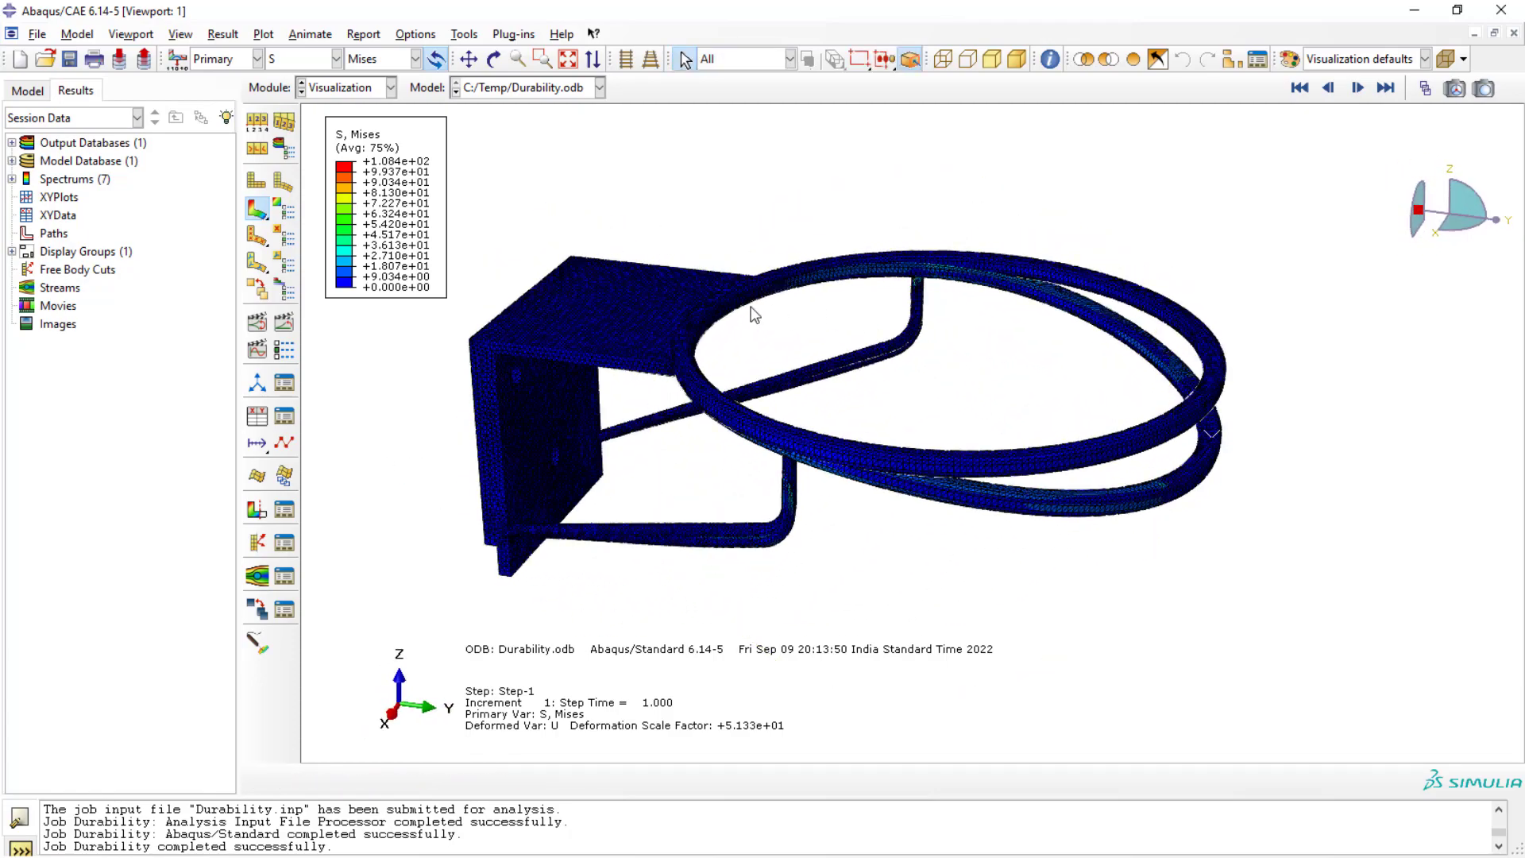
# Set the visible edges in the common plot options to No edges so the mesh lines are hidden
pyautogui.click(257, 122)
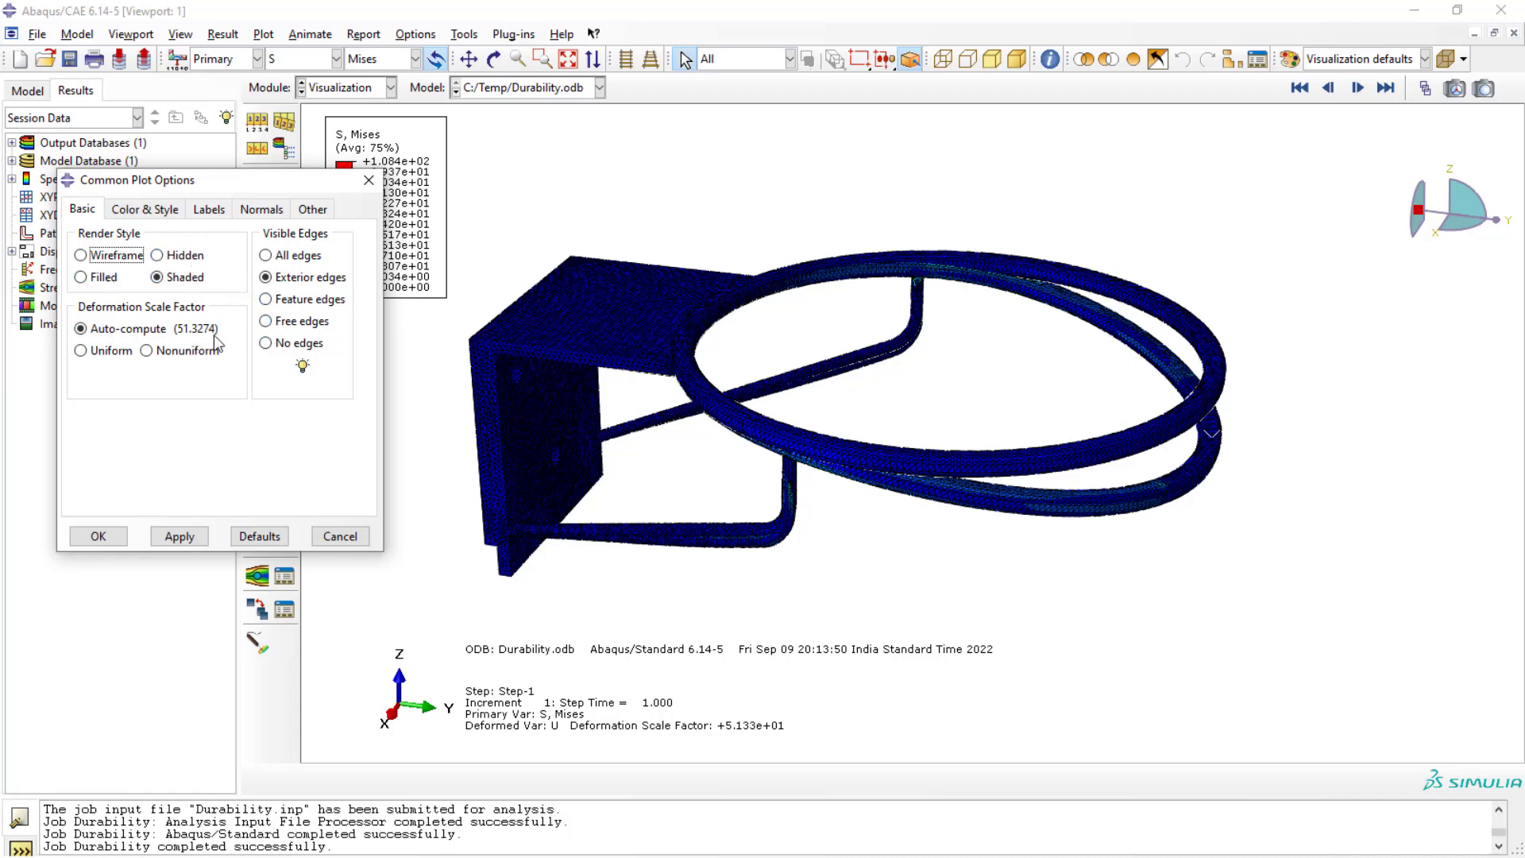
pyautogui.click(266, 344)
pyautogui.click(182, 535)
pyautogui.click(98, 536)
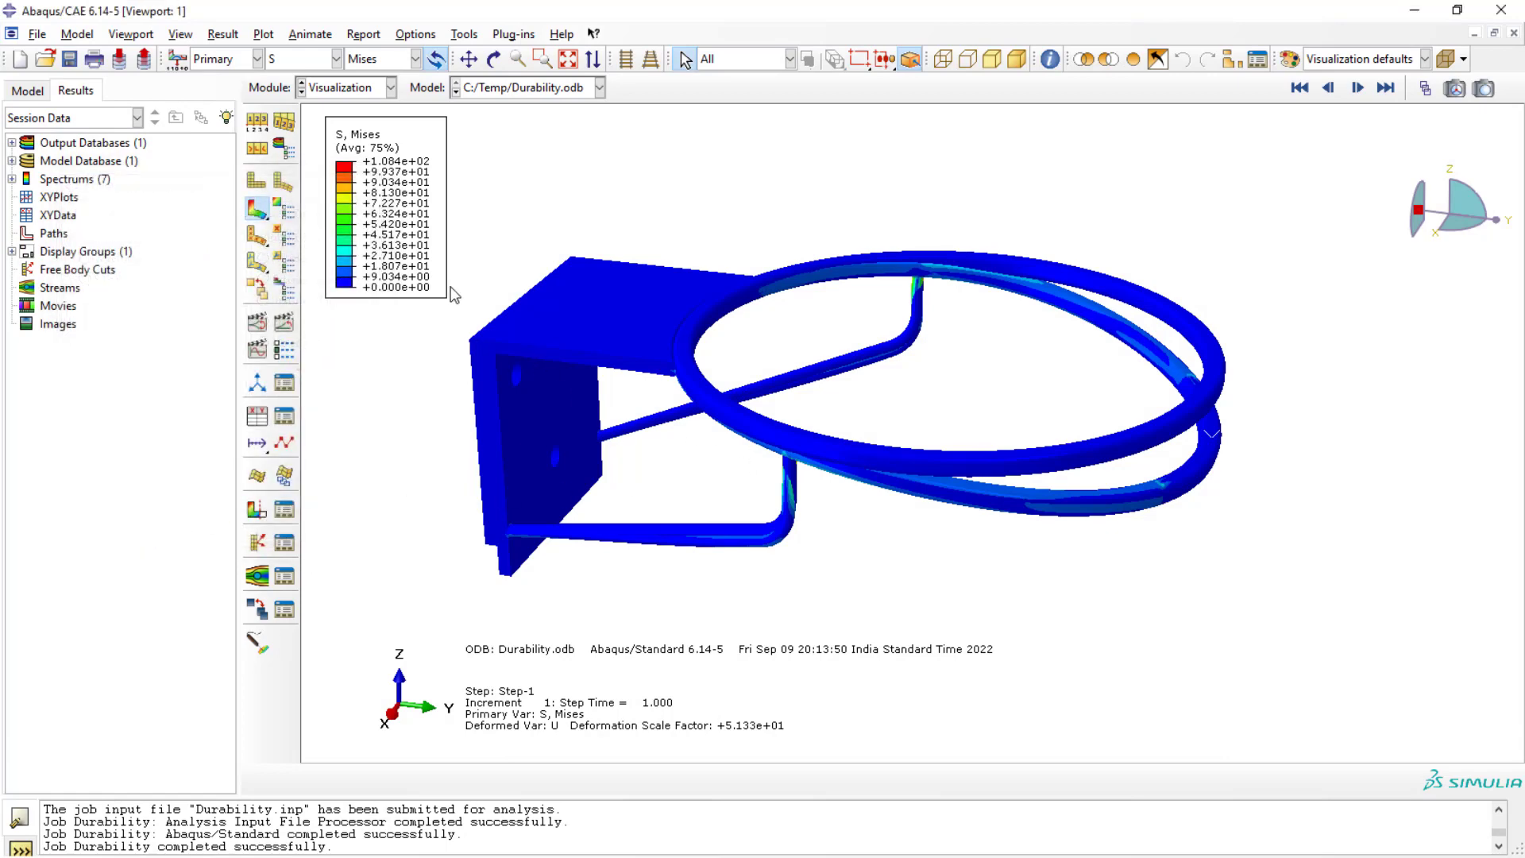
# Look at the deformed-shape plot and return to the Mises contours, with the sections of Durability.odb expanded
pyautogui.click(284, 182)
pyautogui.moveTo(103, 785); pyautogui.dragTo(76, 785)
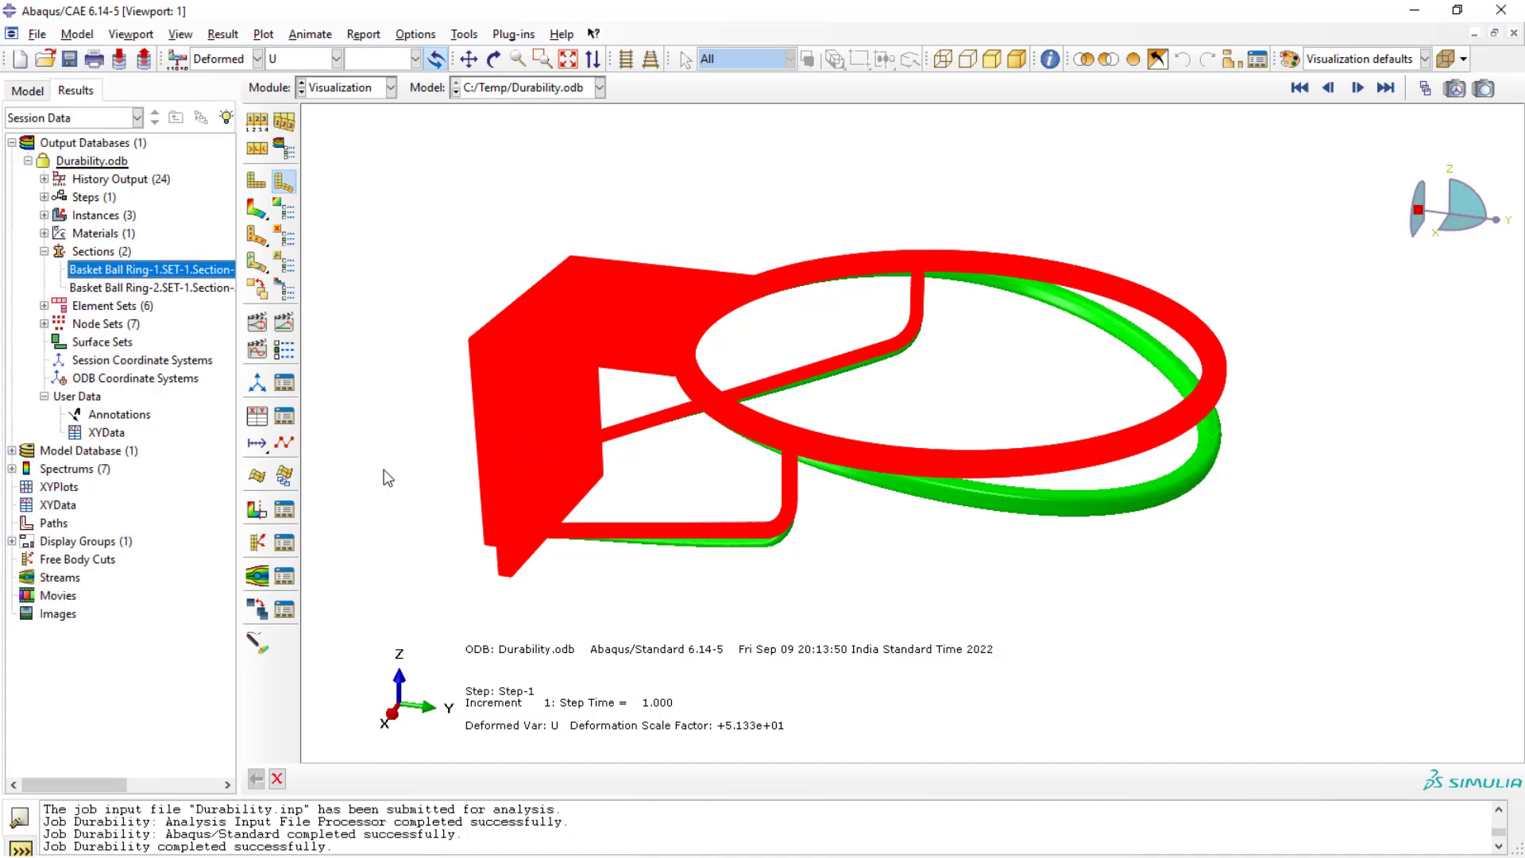
pyautogui.click(264, 219)
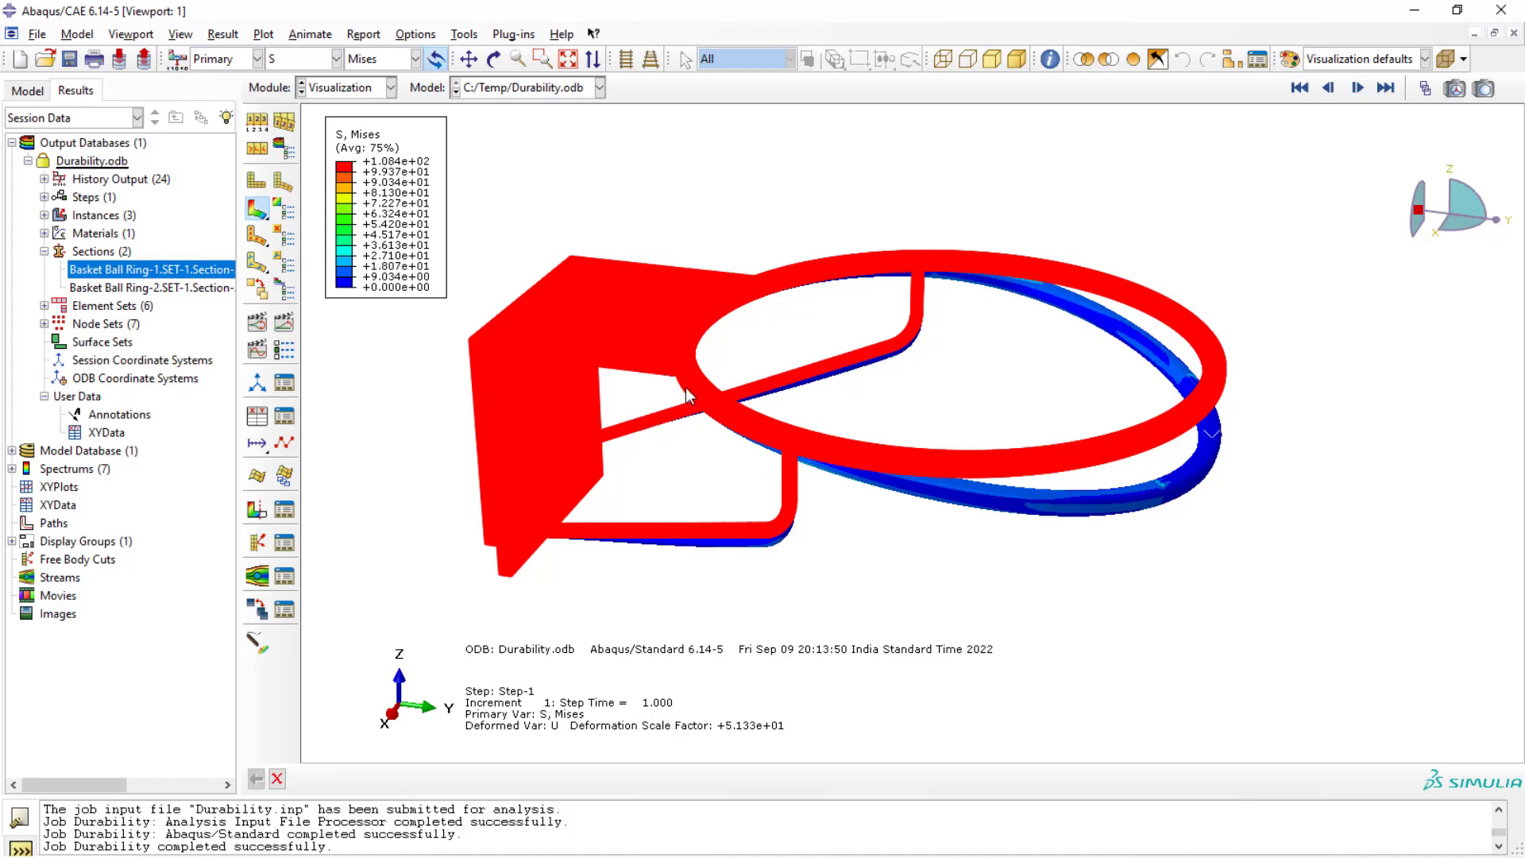
# Apply the Either display operation to the Basket Ball Ring-1.SET-1 section to hide the duplicate undeformed ring
pyautogui.click(103, 288)
pyautogui.click(103, 273)
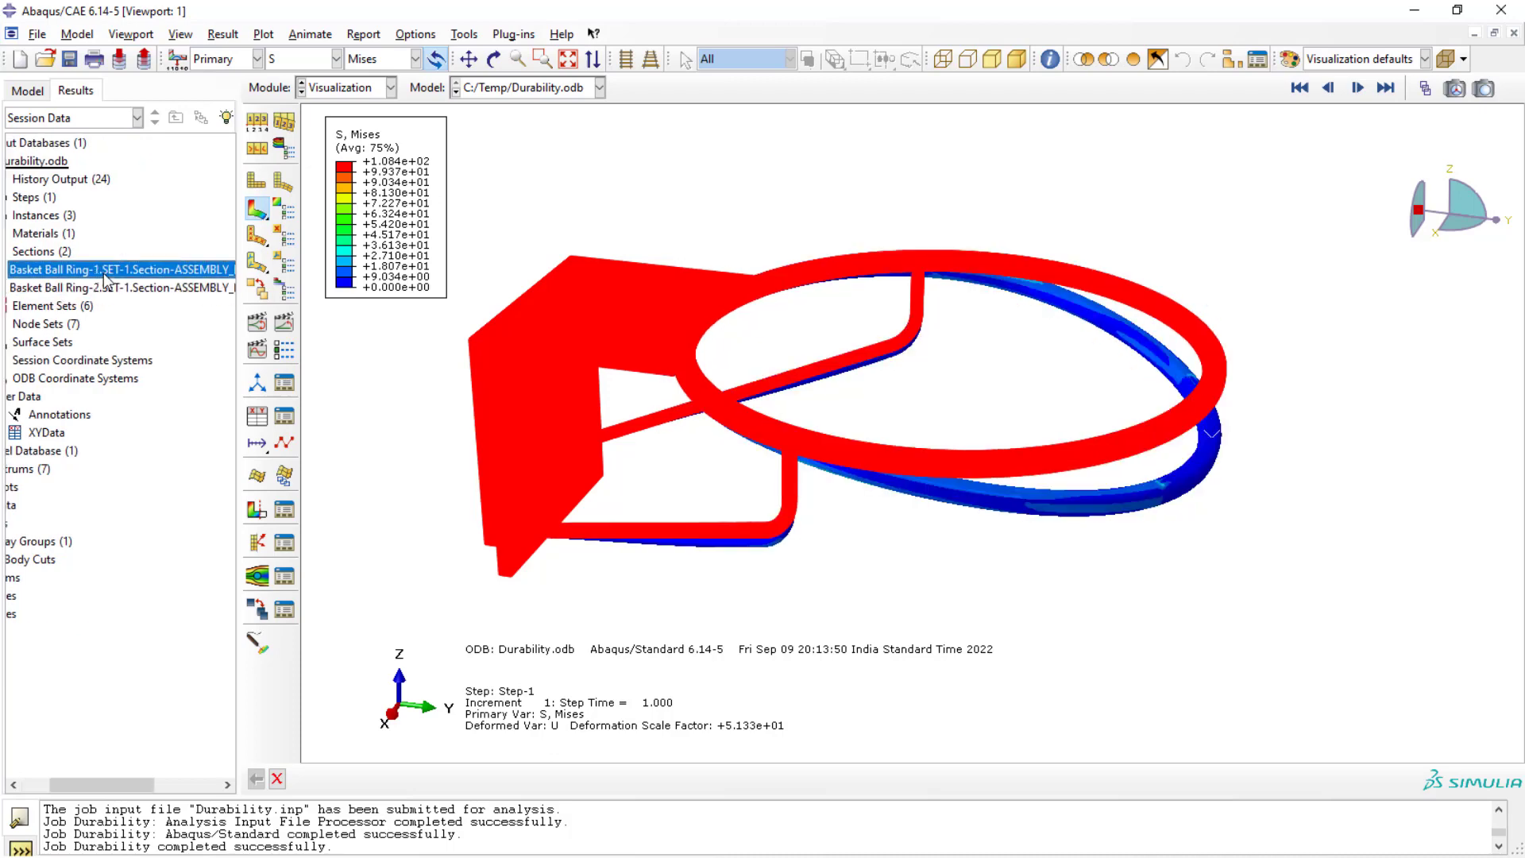
pyautogui.rightClick(104, 273)
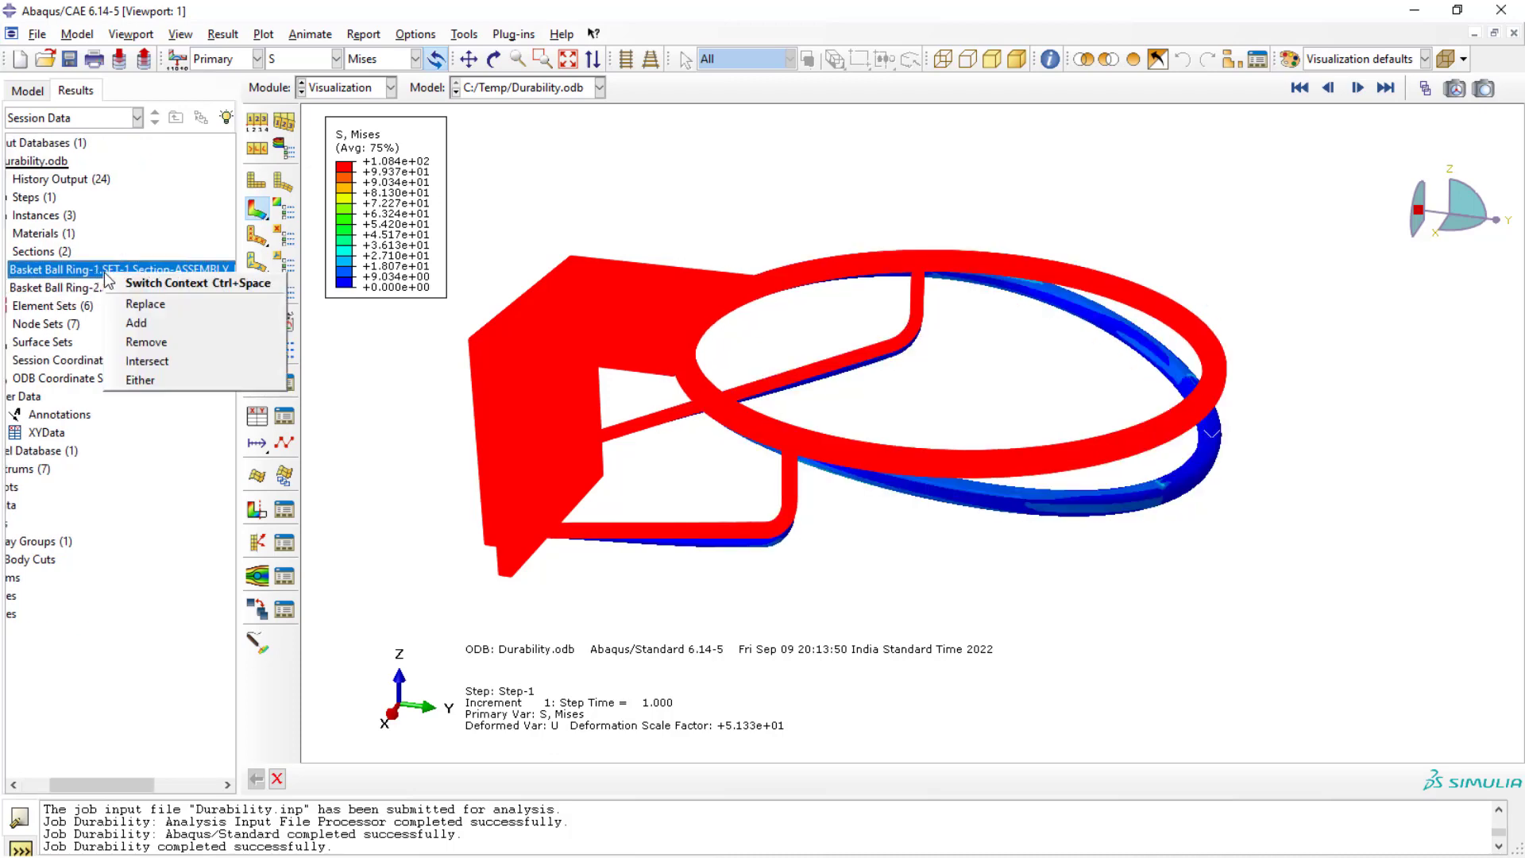
pyautogui.click(146, 382)
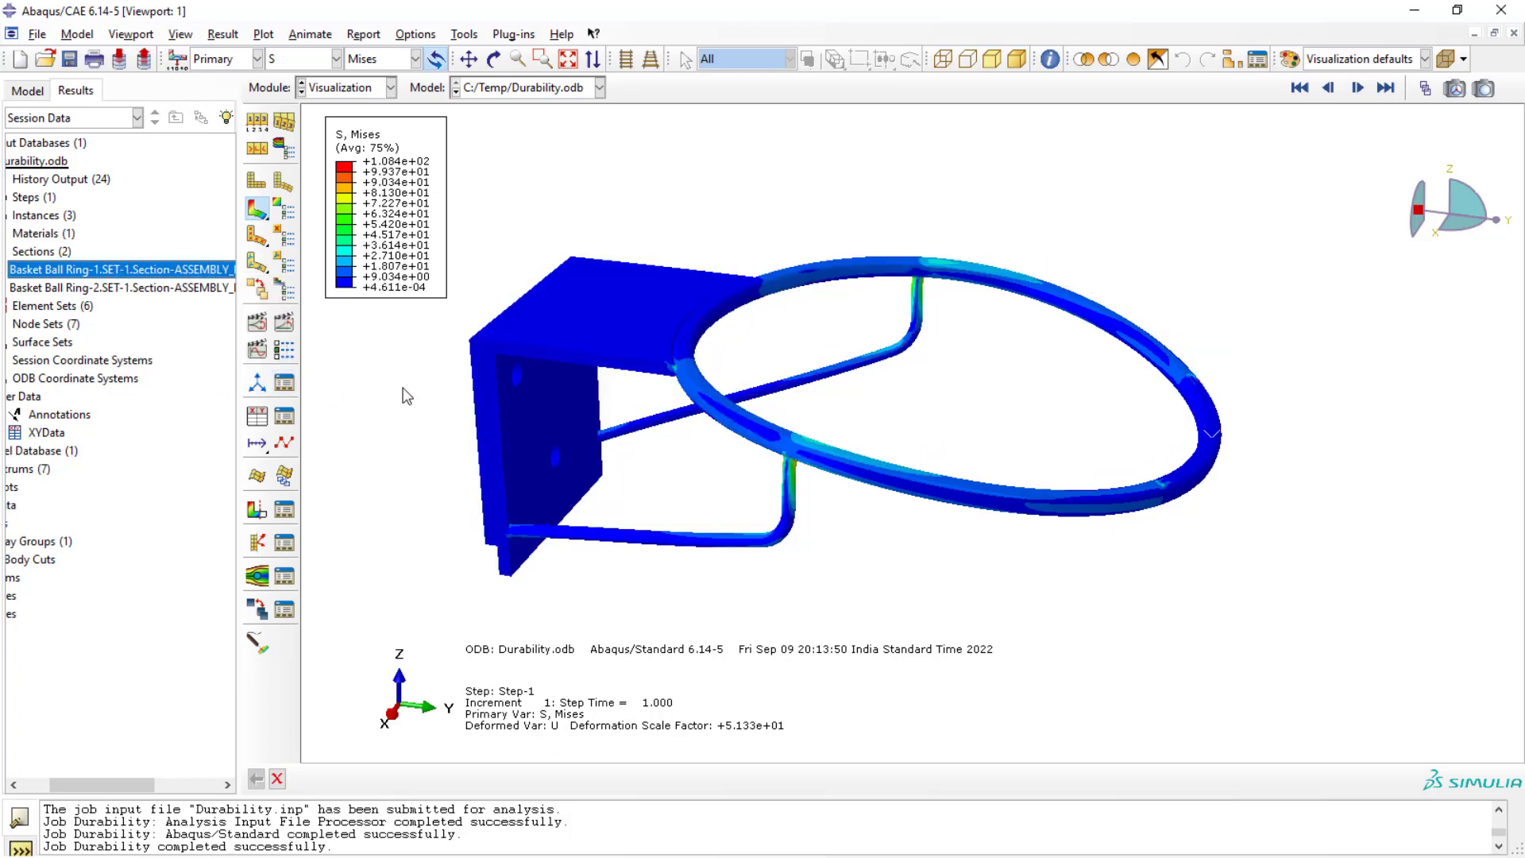
# Toggle the display of the Basket Ball Ring-1 SET-1 section again with Either, leaving only the deformed ring's stress contours shown
pyautogui.moveTo(68, 785); pyautogui.dragTo(159, 785)
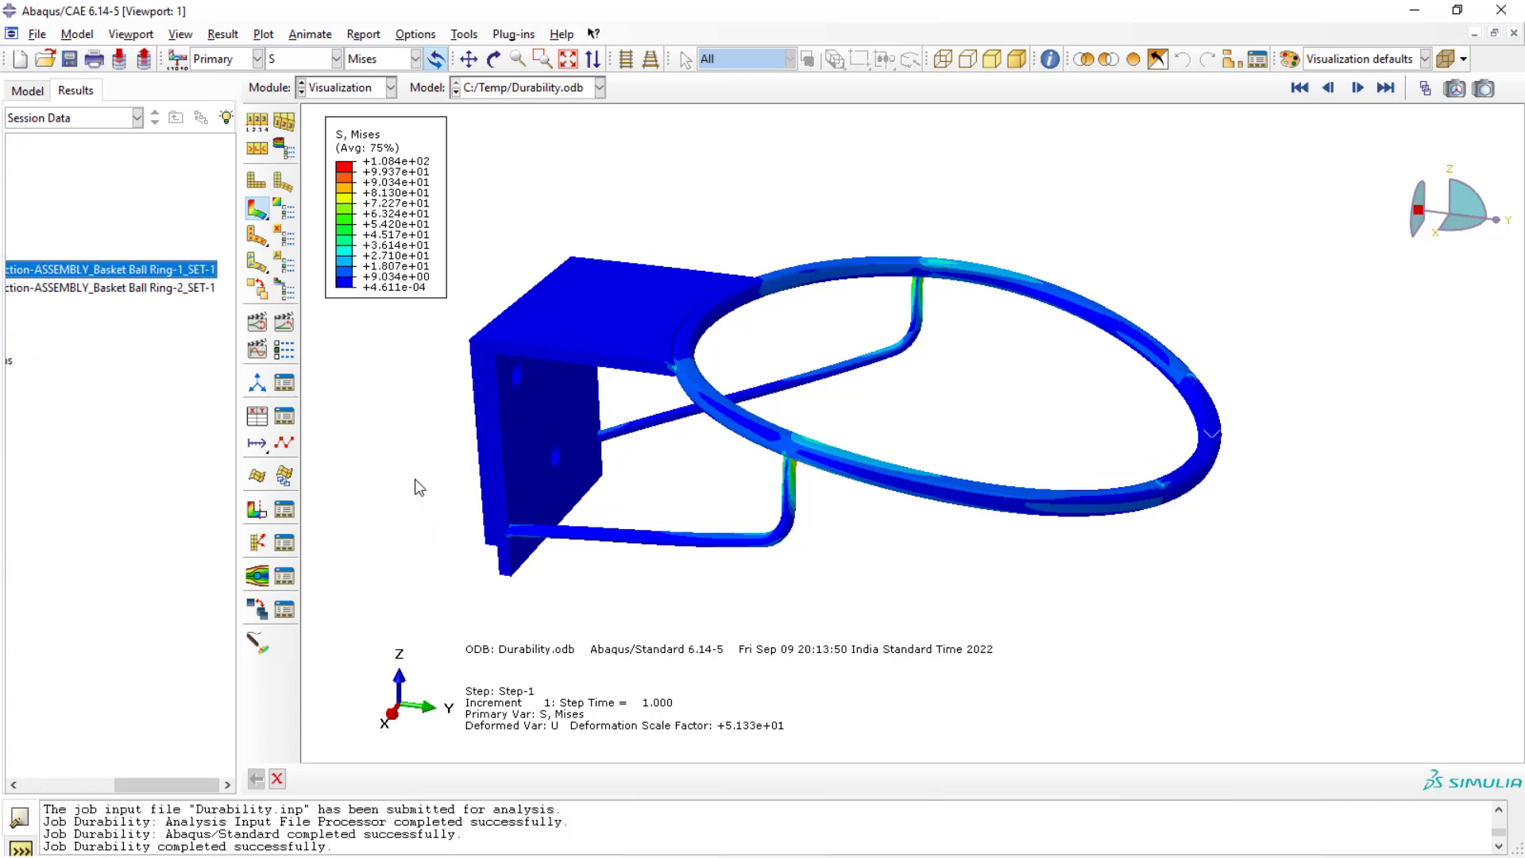
pyautogui.keyDown('ctrl'); pyautogui.keyDown('alt'); pyautogui.moveTo(451, 496); pyautogui.dragTo(455, 306); pyautogui.keyUp('alt'); pyautogui.keyUp('ctrl')
pyautogui.keyDown('ctrl'); pyautogui.keyDown('alt'); pyautogui.moveTo(829, 450); pyautogui.dragTo(787, 538); pyautogui.keyUp('alt'); pyautogui.keyUp('ctrl')
pyautogui.keyDown('ctrl'); pyautogui.keyDown('alt'); pyautogui.moveTo(622, 528); pyautogui.dragTo(759, 548); pyautogui.keyUp('alt'); pyautogui.keyUp('ctrl')
pyautogui.rightClick(132, 267)
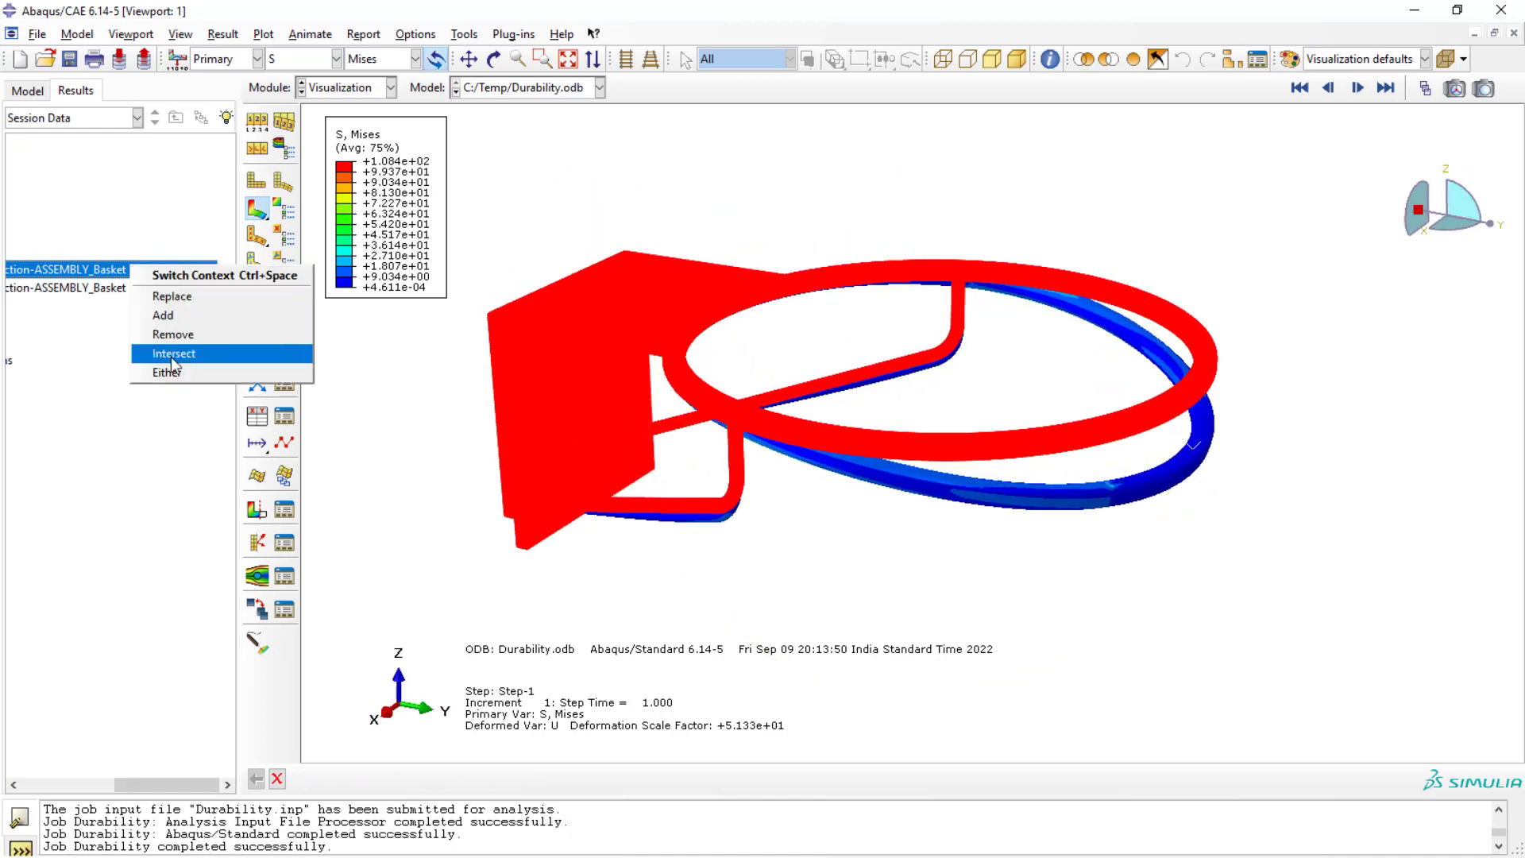
pyautogui.click(554, 414)
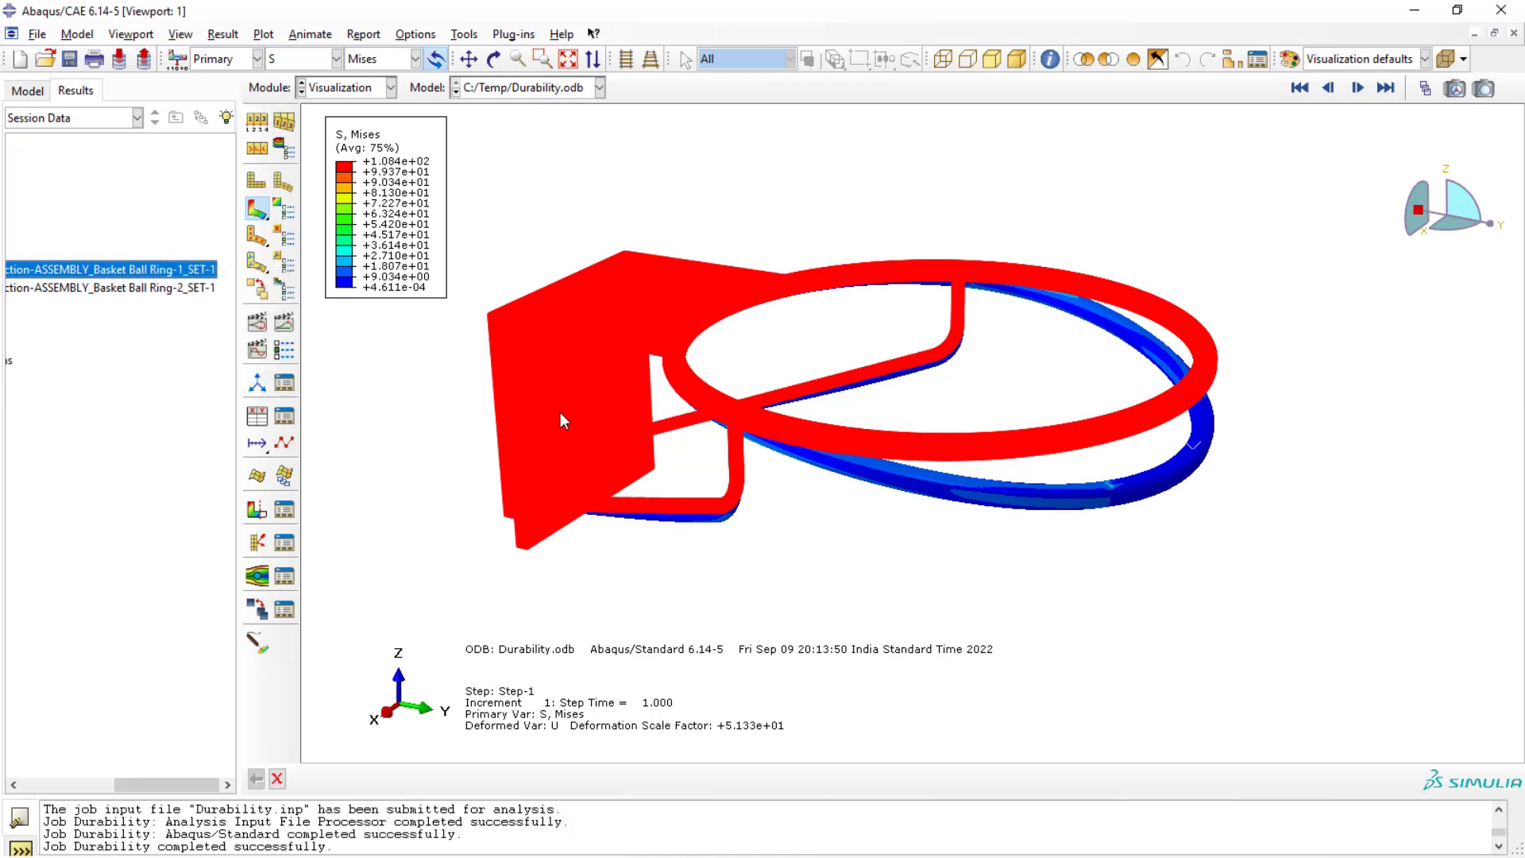
pyautogui.rightClick(156, 267)
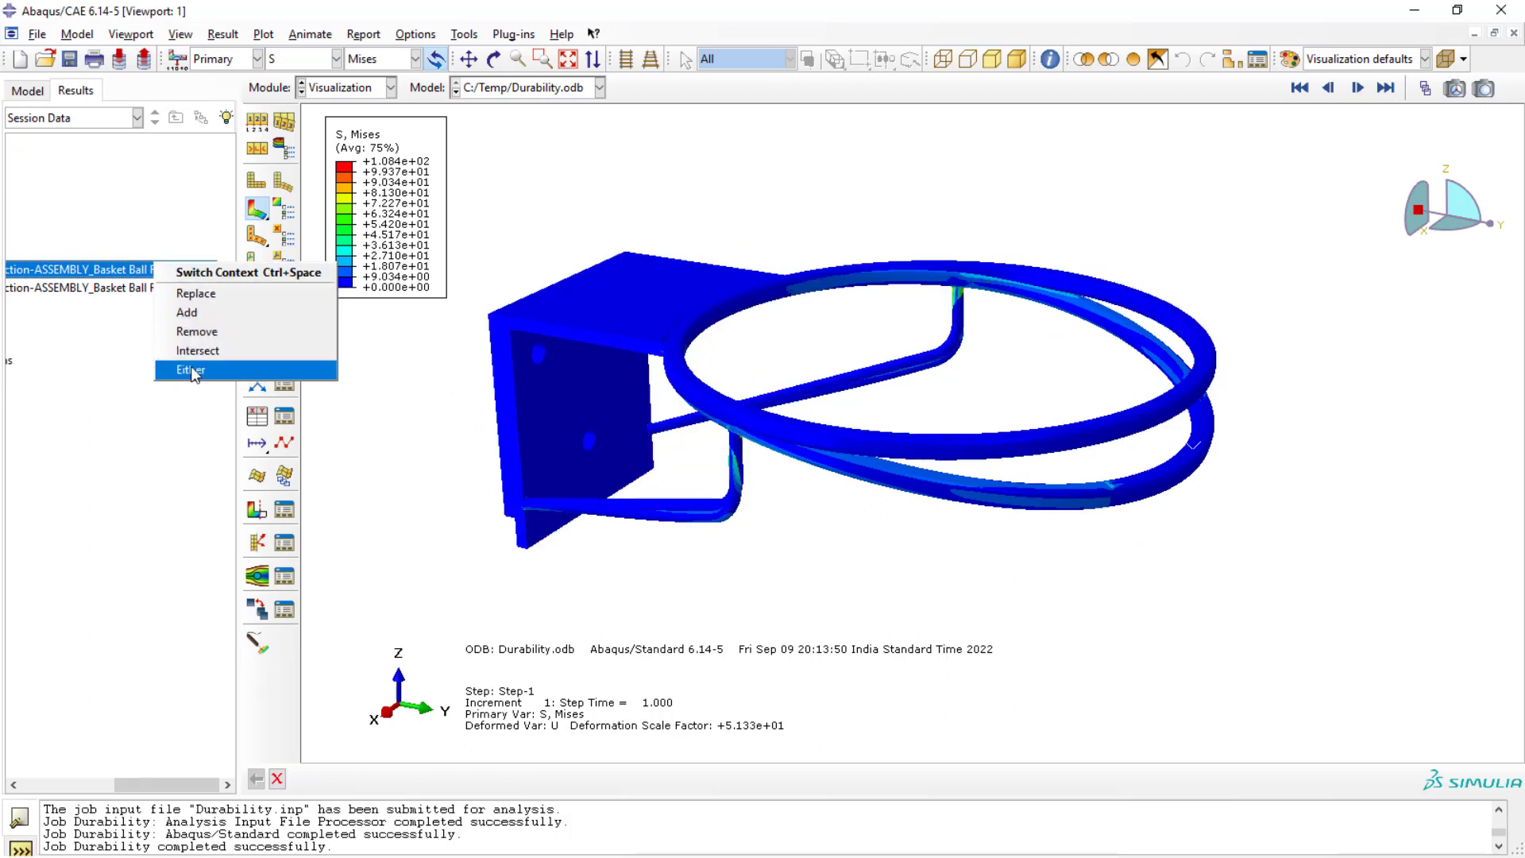
pyautogui.click(190, 369)
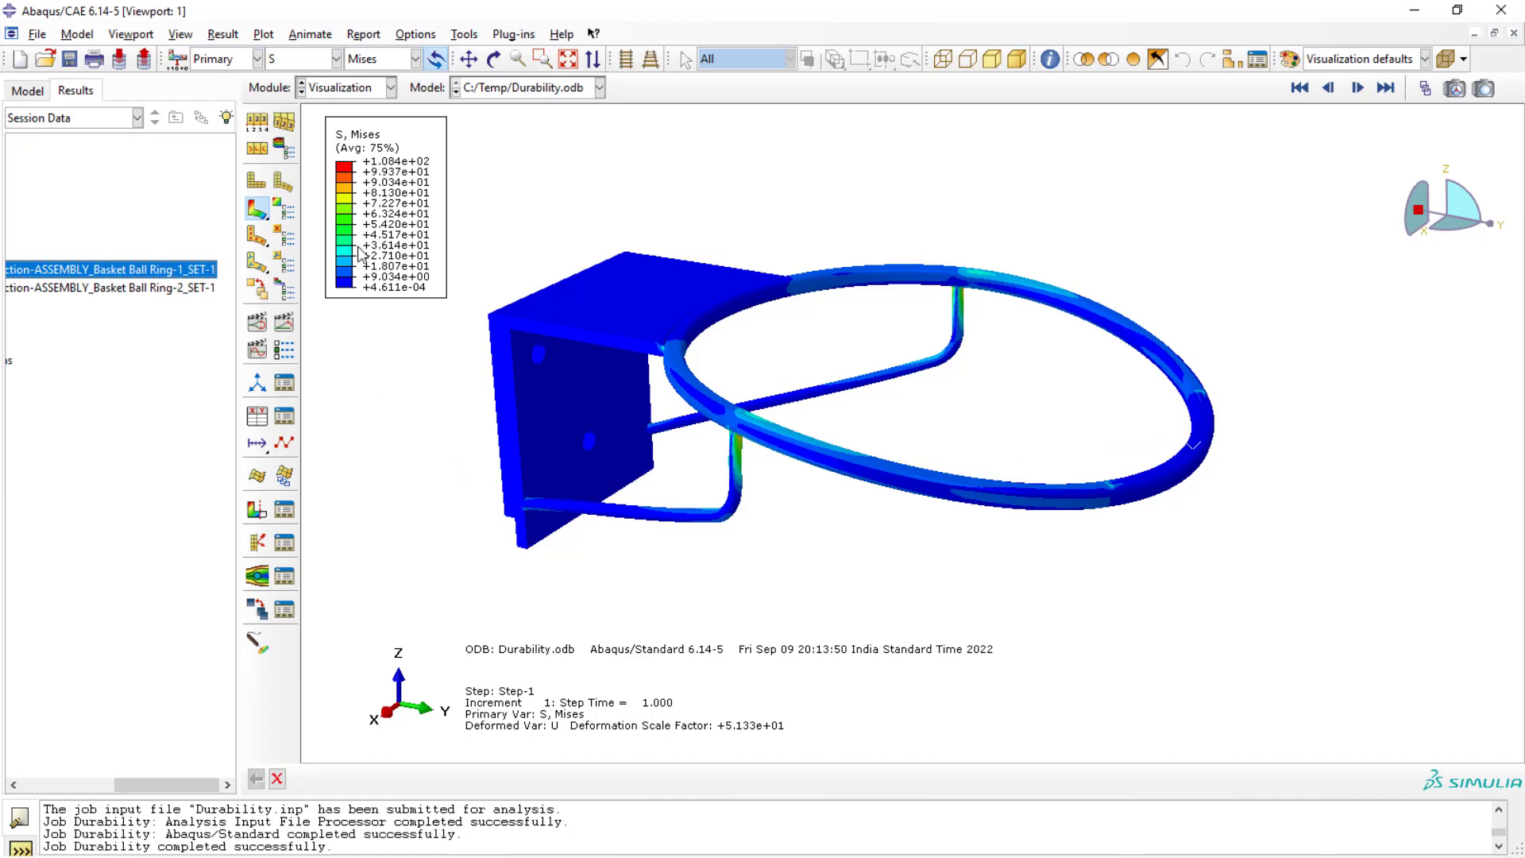
# Remove the Basket Ball Ring-1 SET-1 section from the displayed Mises stress plot
pyautogui.keyDown('ctrl'); pyautogui.keyDown('alt'); pyautogui.moveTo(403, 405); pyautogui.dragTo(421, 484); pyautogui.keyUp('alt'); pyautogui.keyUp('ctrl')
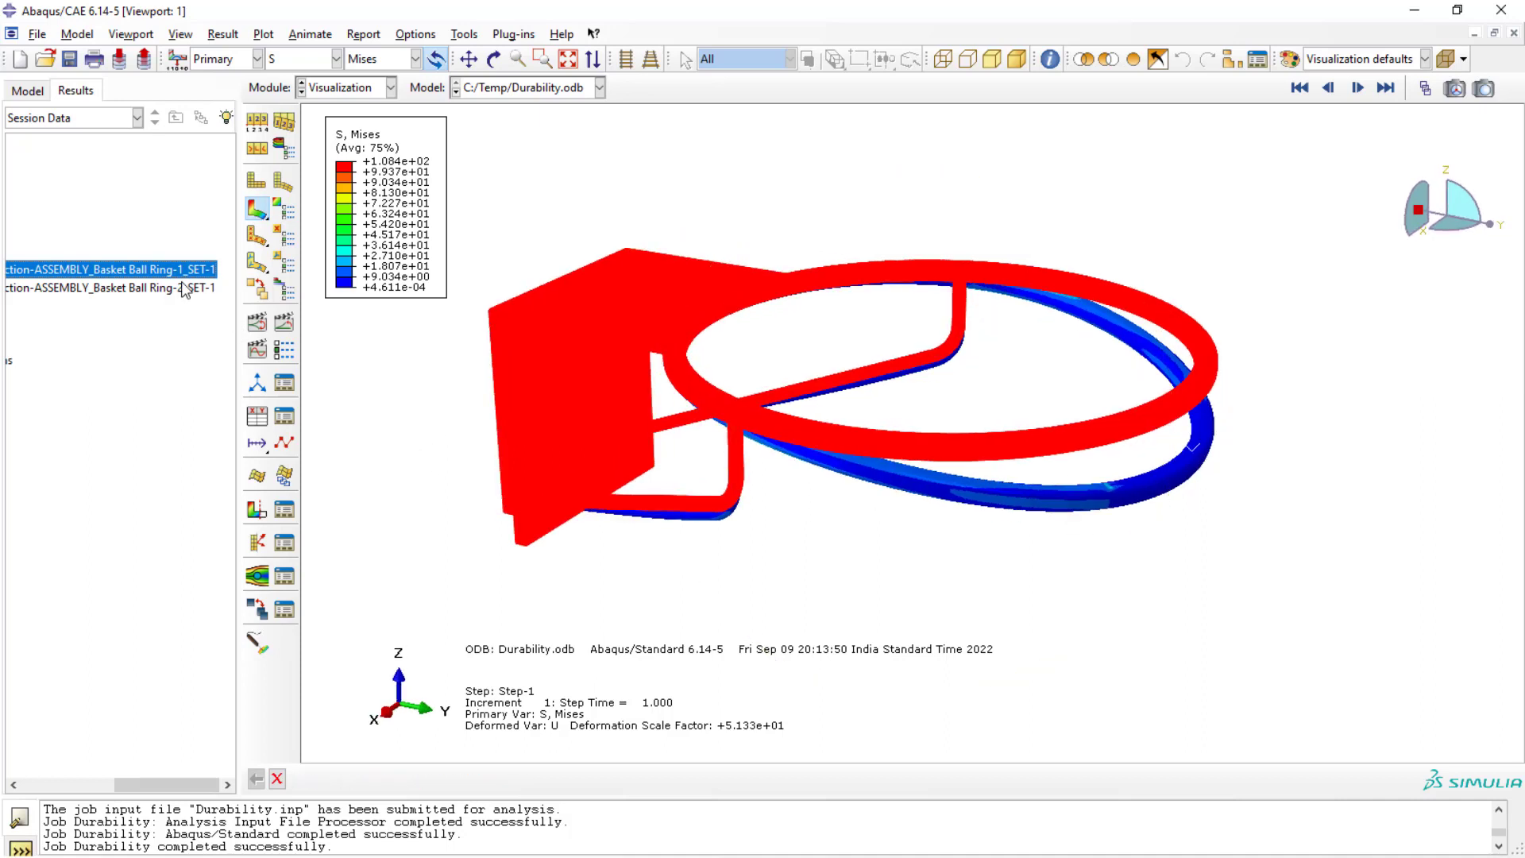
pyautogui.rightClick(174, 266)
pyautogui.click(207, 340)
# Change the contour plot's primary variable to displacement U with the Magnitude component
pyautogui.click(326, 58)
pyautogui.click(310, 258)
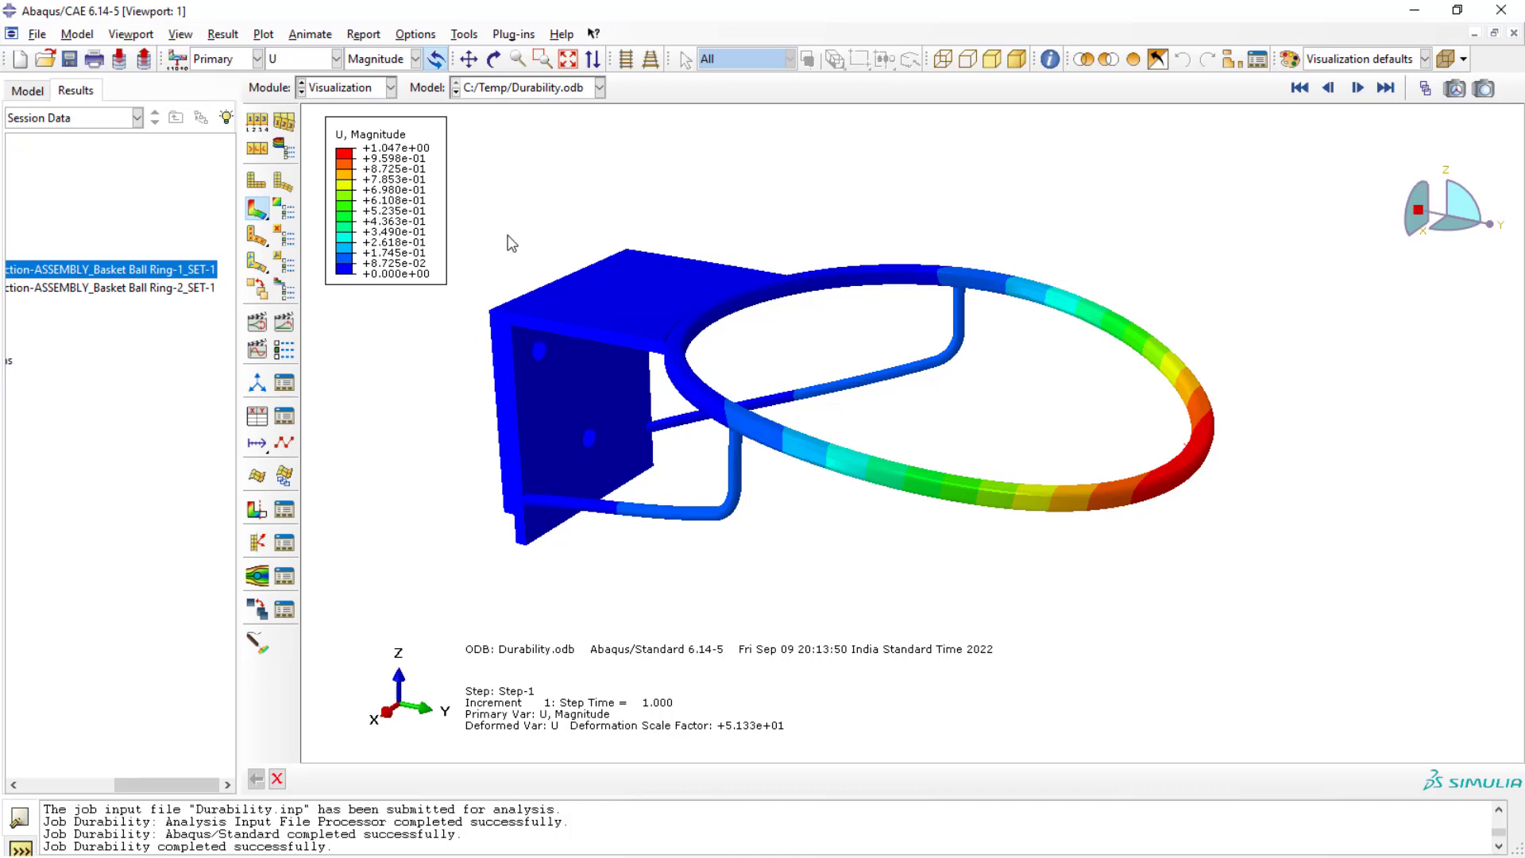
# Remove the Basket Ball Ring-1 SET-1 section from the displayed displacement magnitude plot
pyautogui.scroll(2, 511, 243)
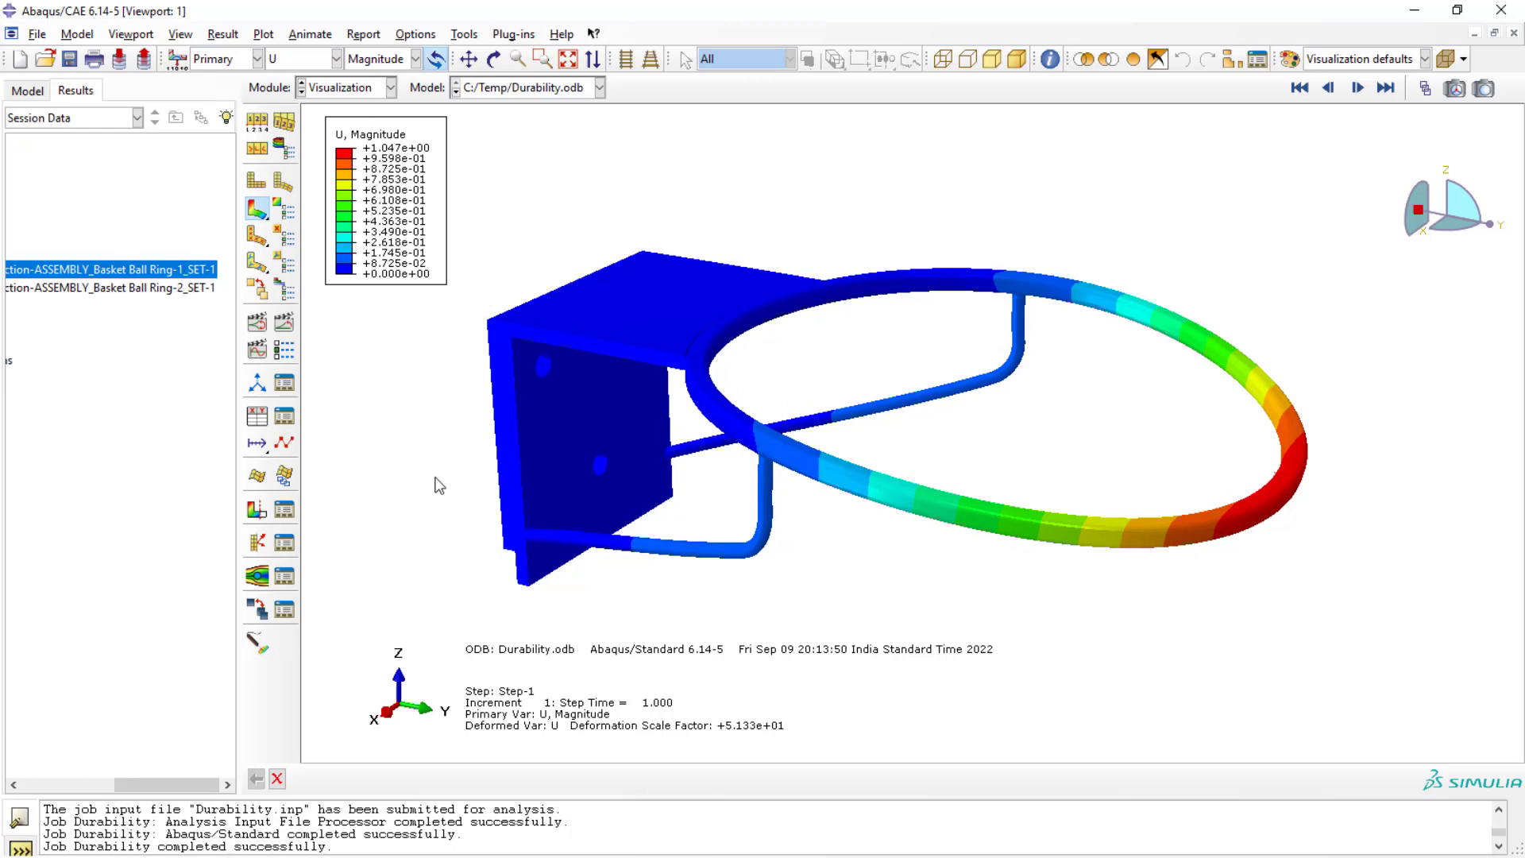
pyautogui.keyDown('ctrl'); pyautogui.keyDown('alt'); pyautogui.moveTo(440, 486); pyautogui.dragTo(834, 374); pyautogui.keyUp('alt'); pyautogui.keyUp('ctrl')
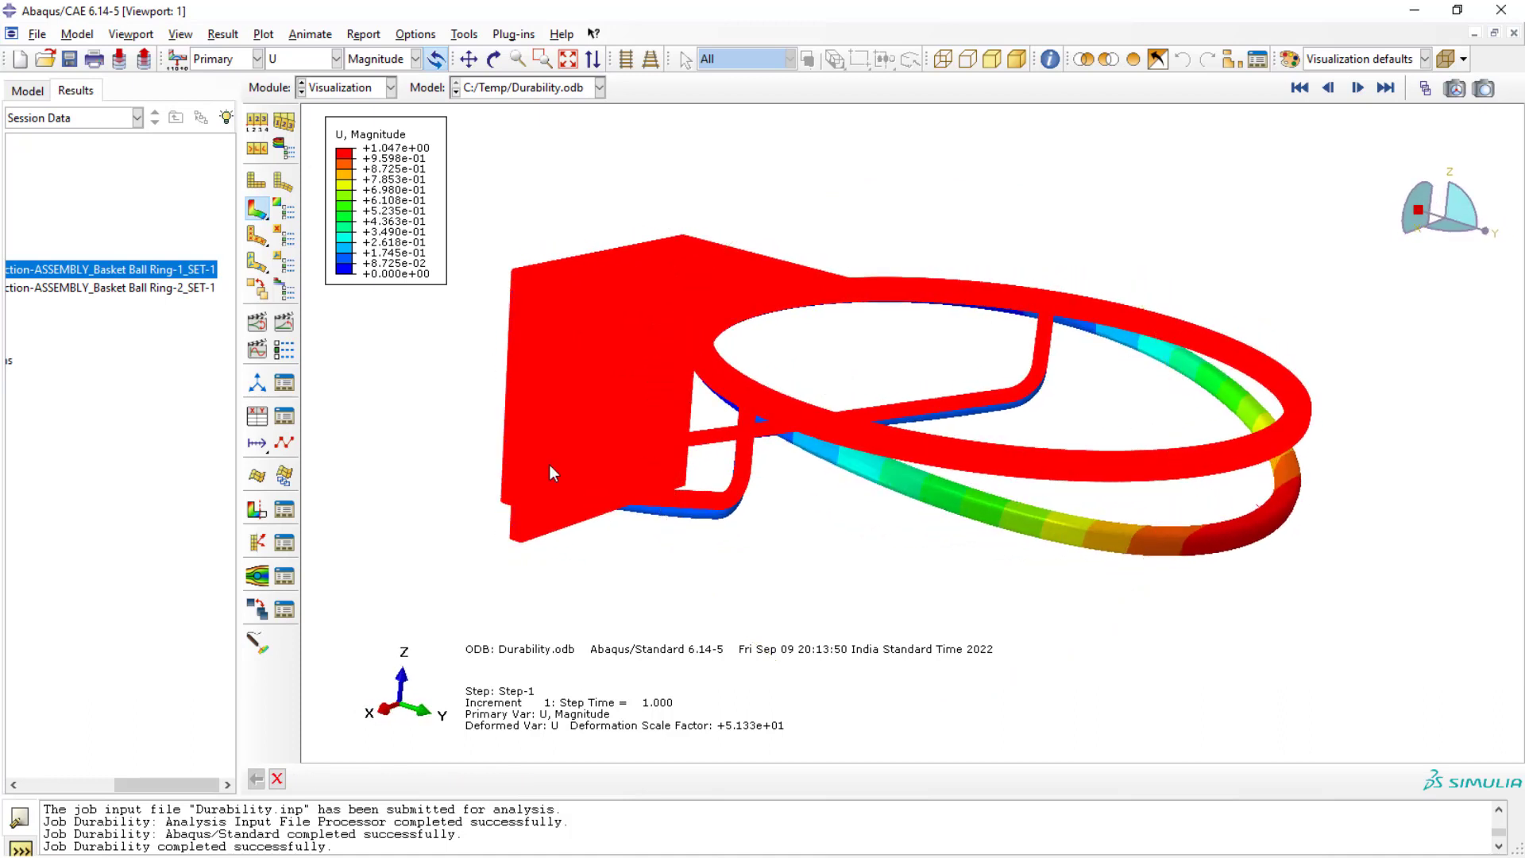
pyautogui.rightClick(128, 269)
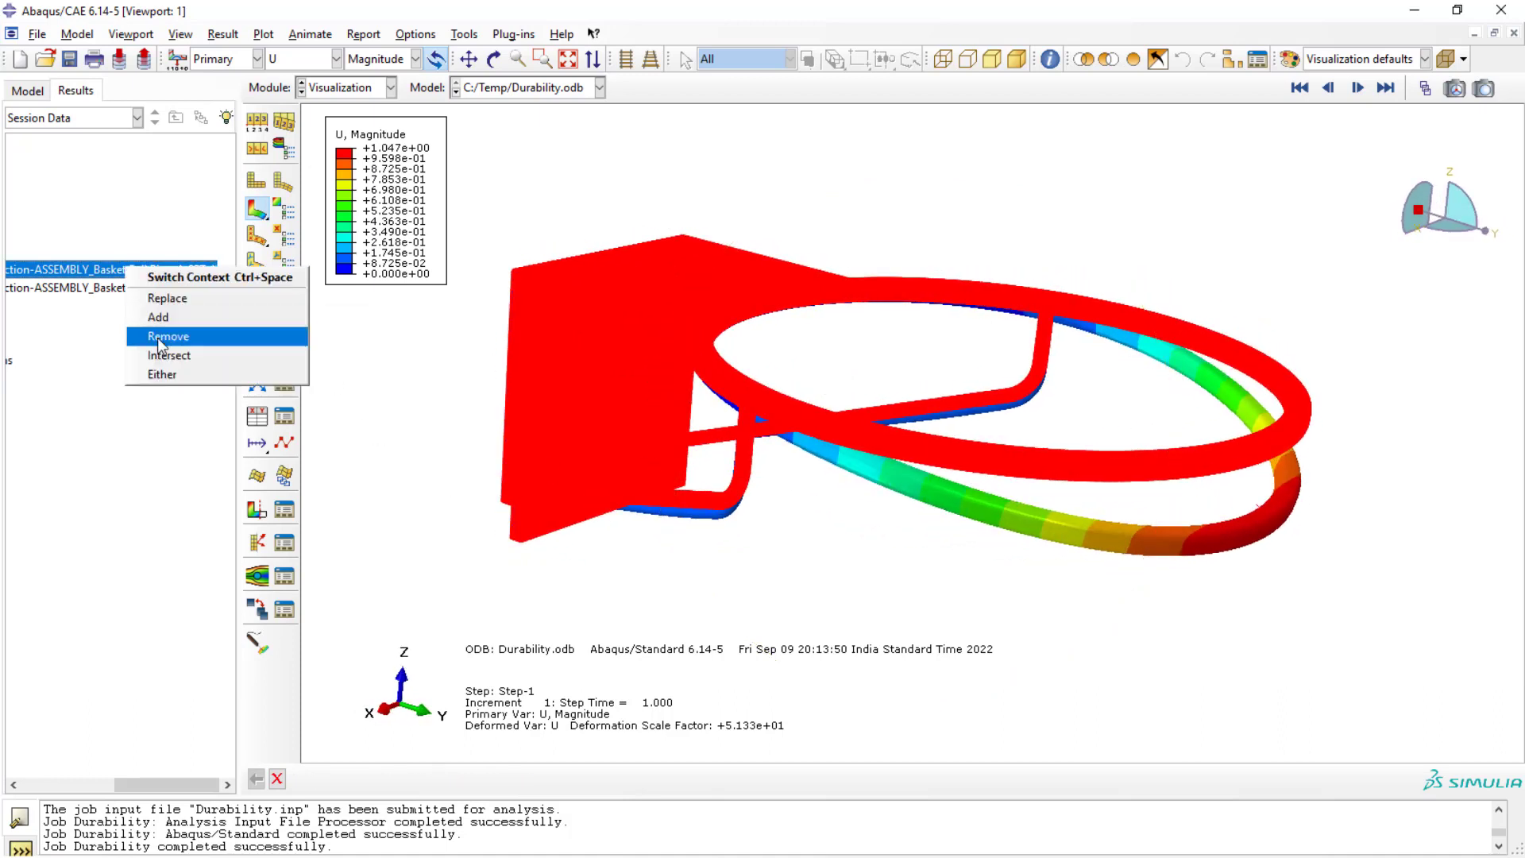
pyautogui.click(166, 357)
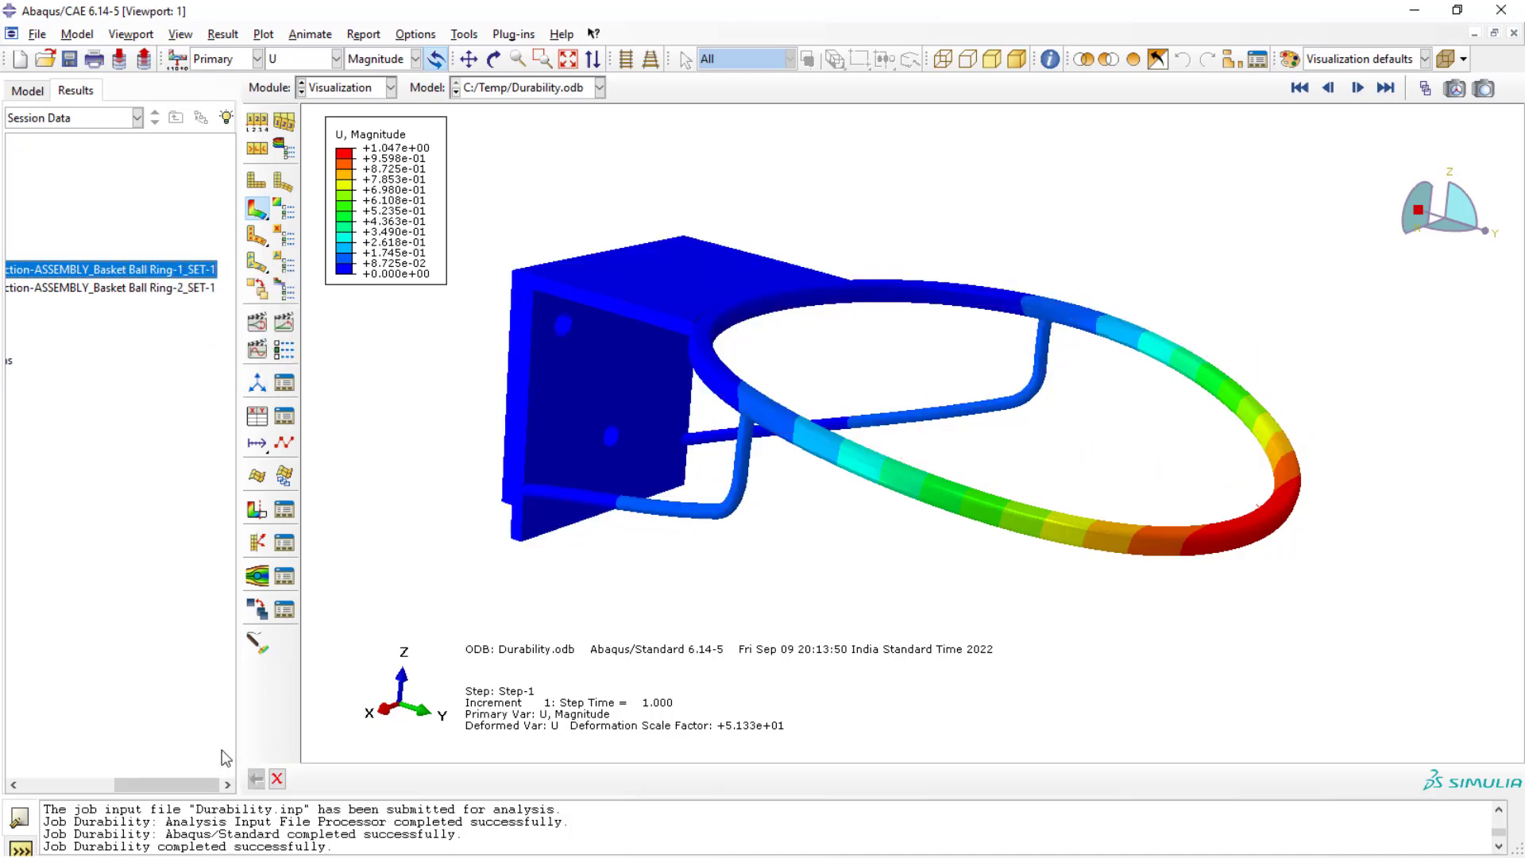
# Open fe-safe 2016 and create a new project named Durability
pyautogui.press('super')
pyautogui.click(52, 844)
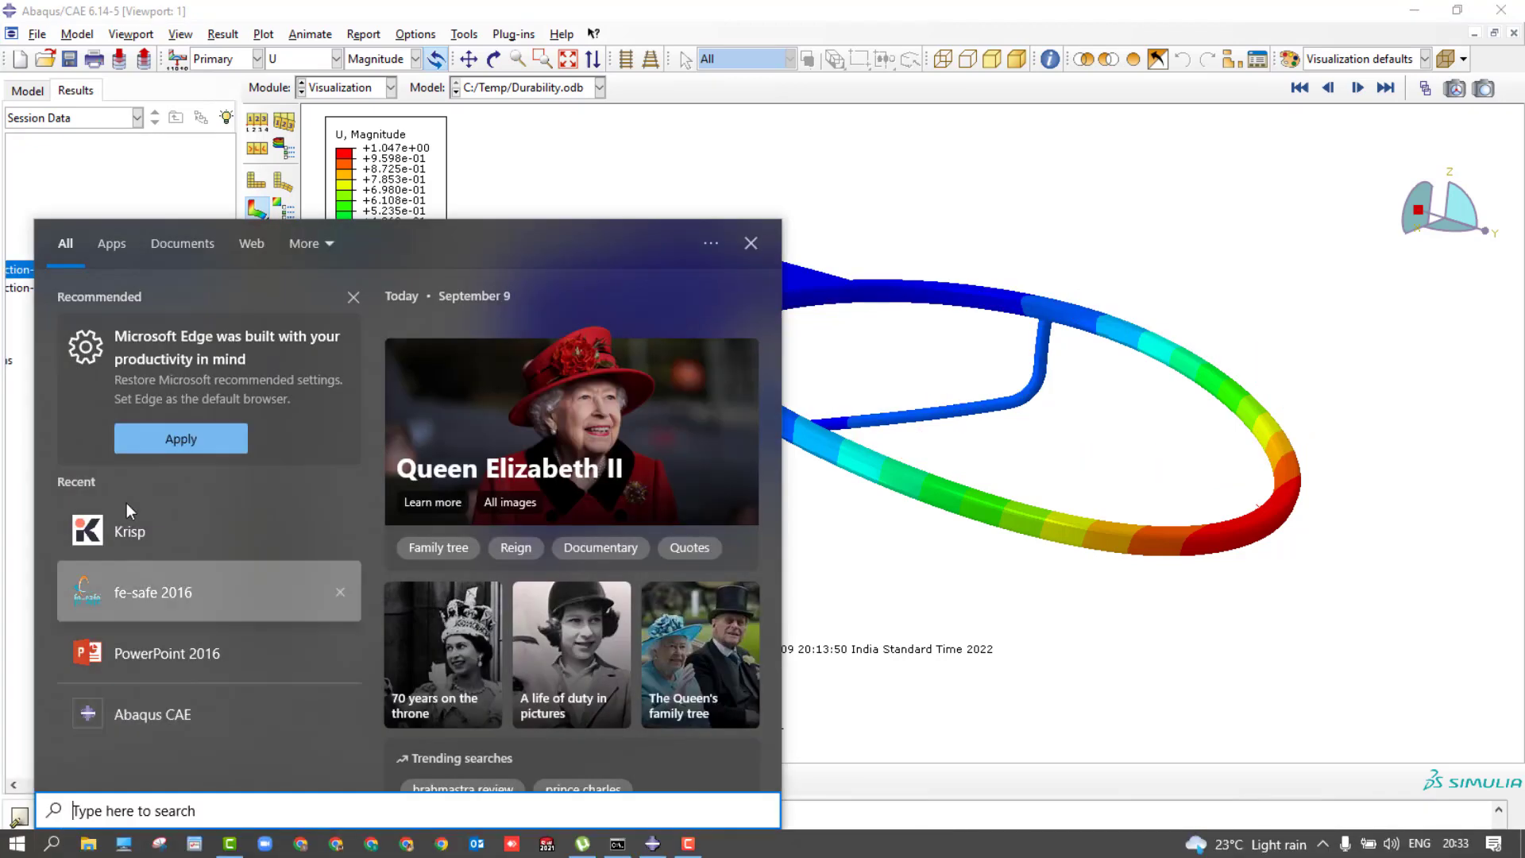
pyautogui.click(148, 603)
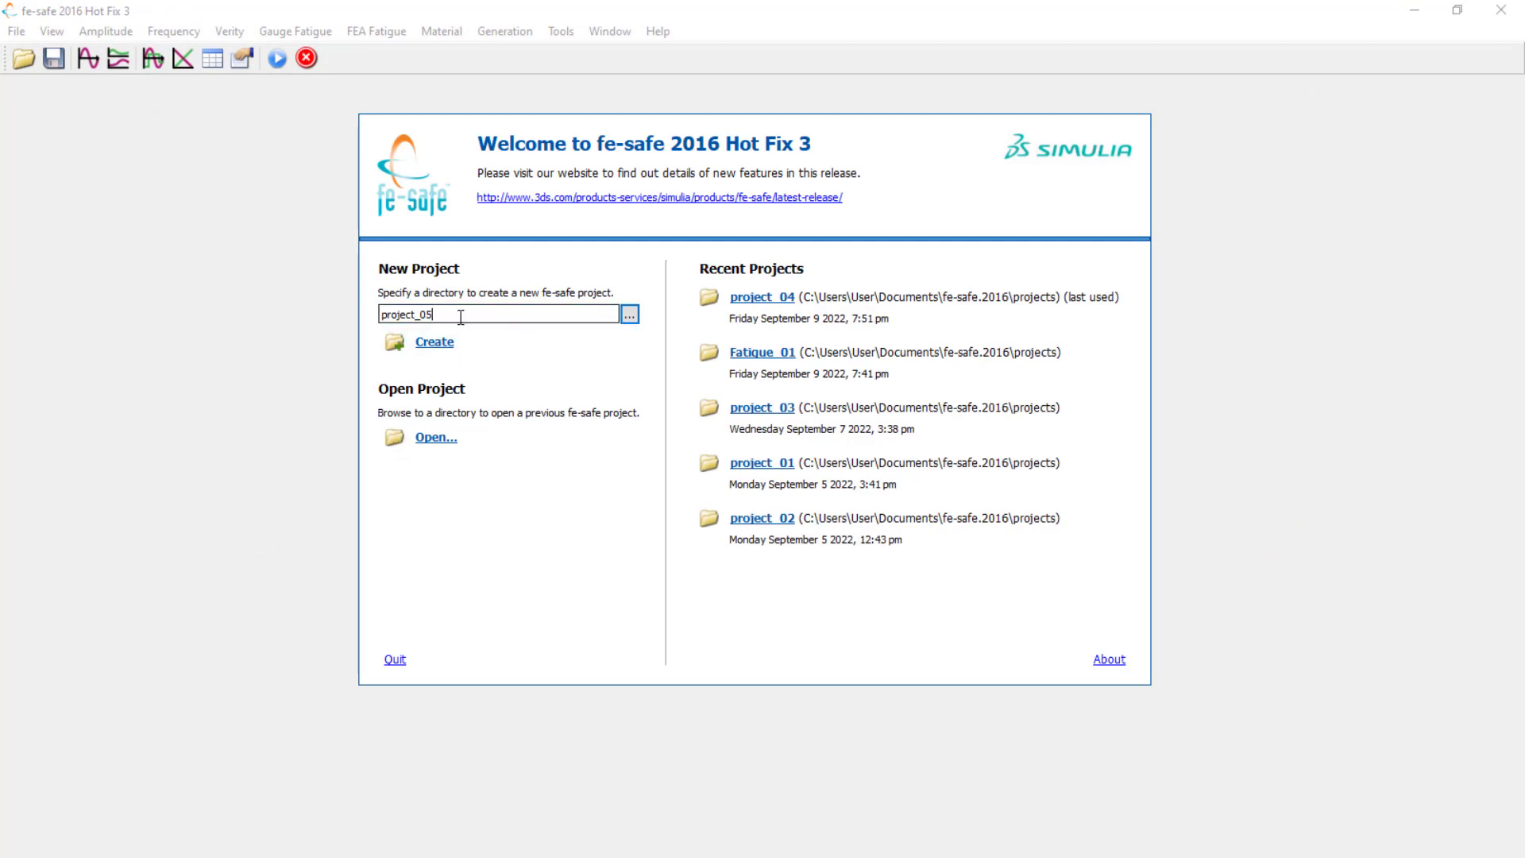
pyautogui.moveTo(461, 315); pyautogui.dragTo(353, 327)
pyautogui.write('Durabi')
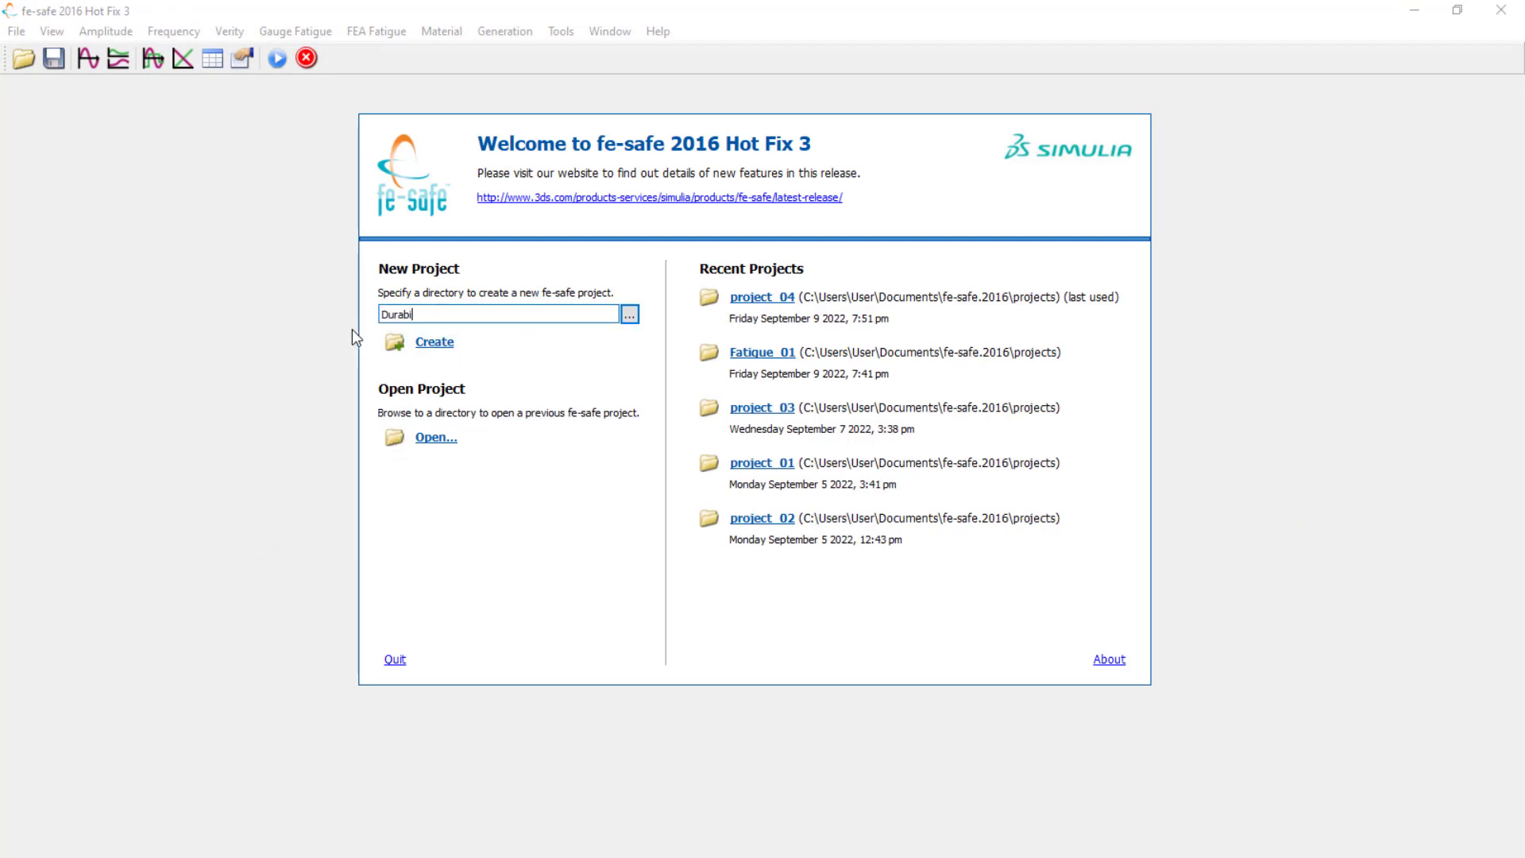
pyautogui.write('lity')
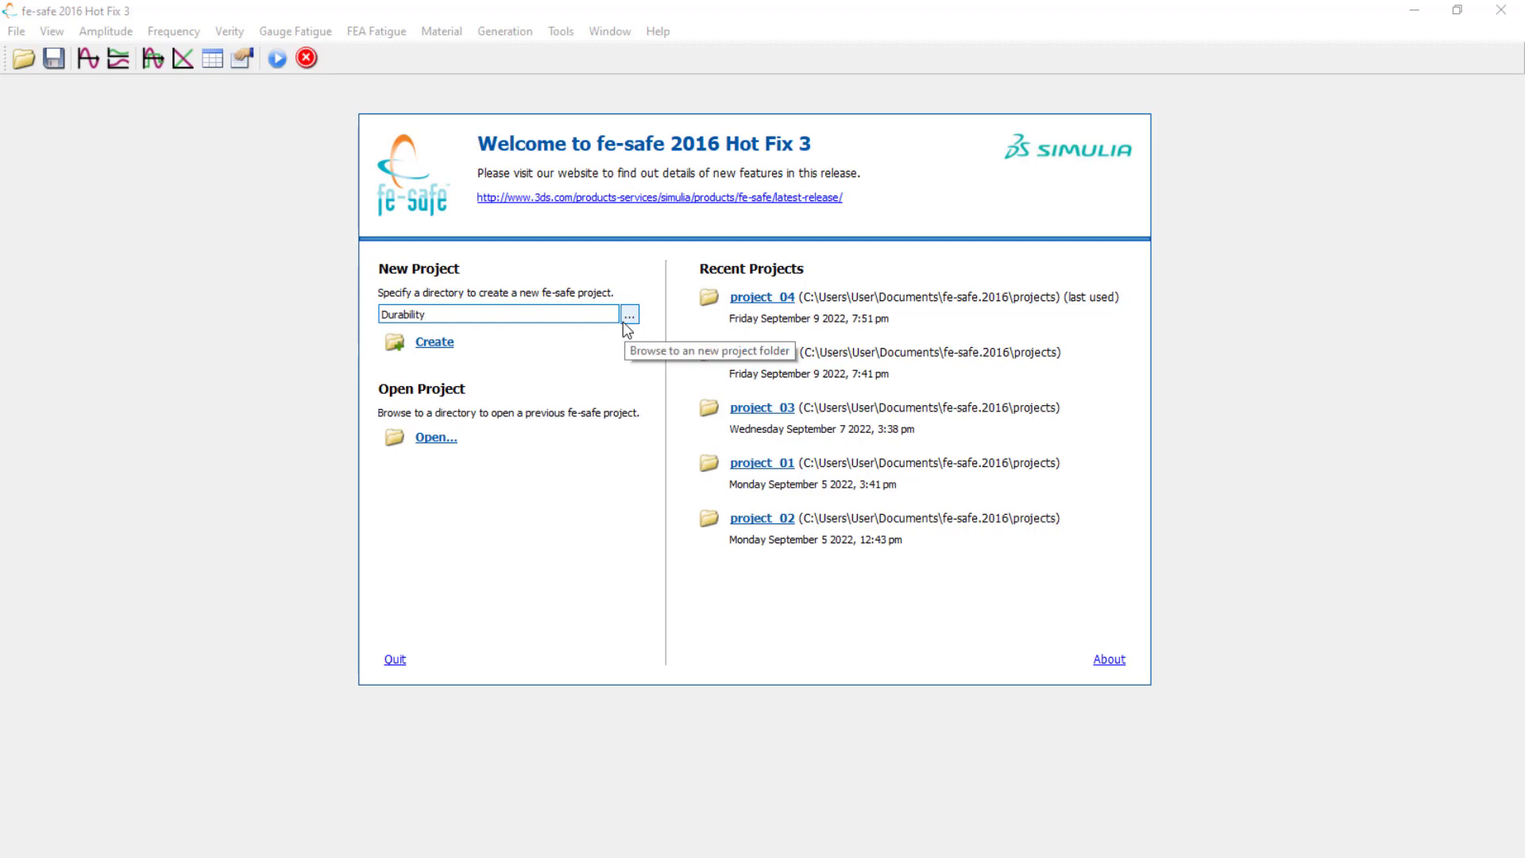
pyautogui.click(431, 359)
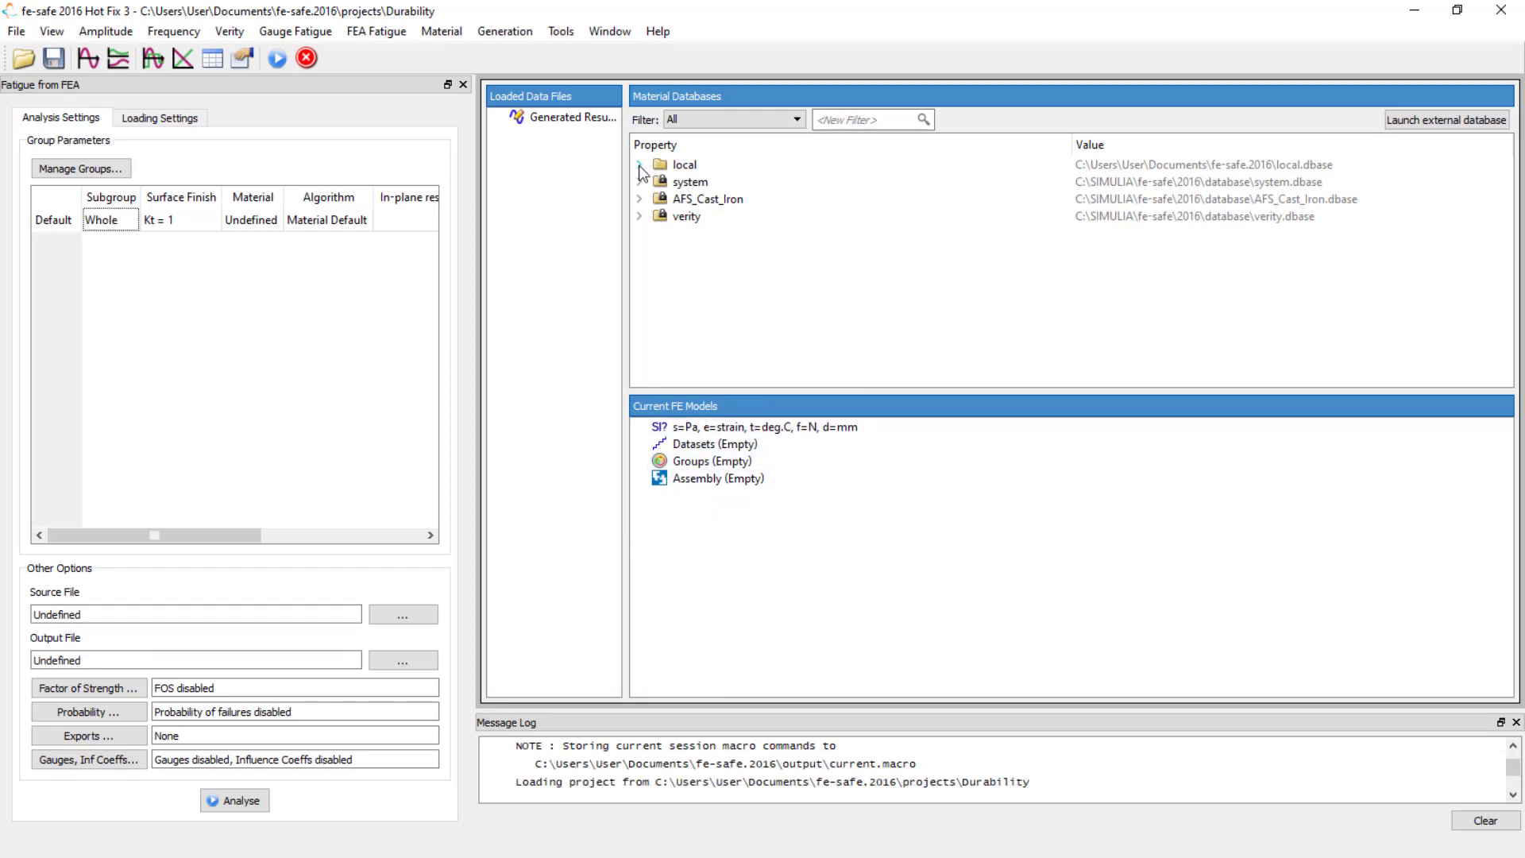
# Filter the material databases to Steel and select SAE_950C-Manten in the local database
pyautogui.click(694, 126)
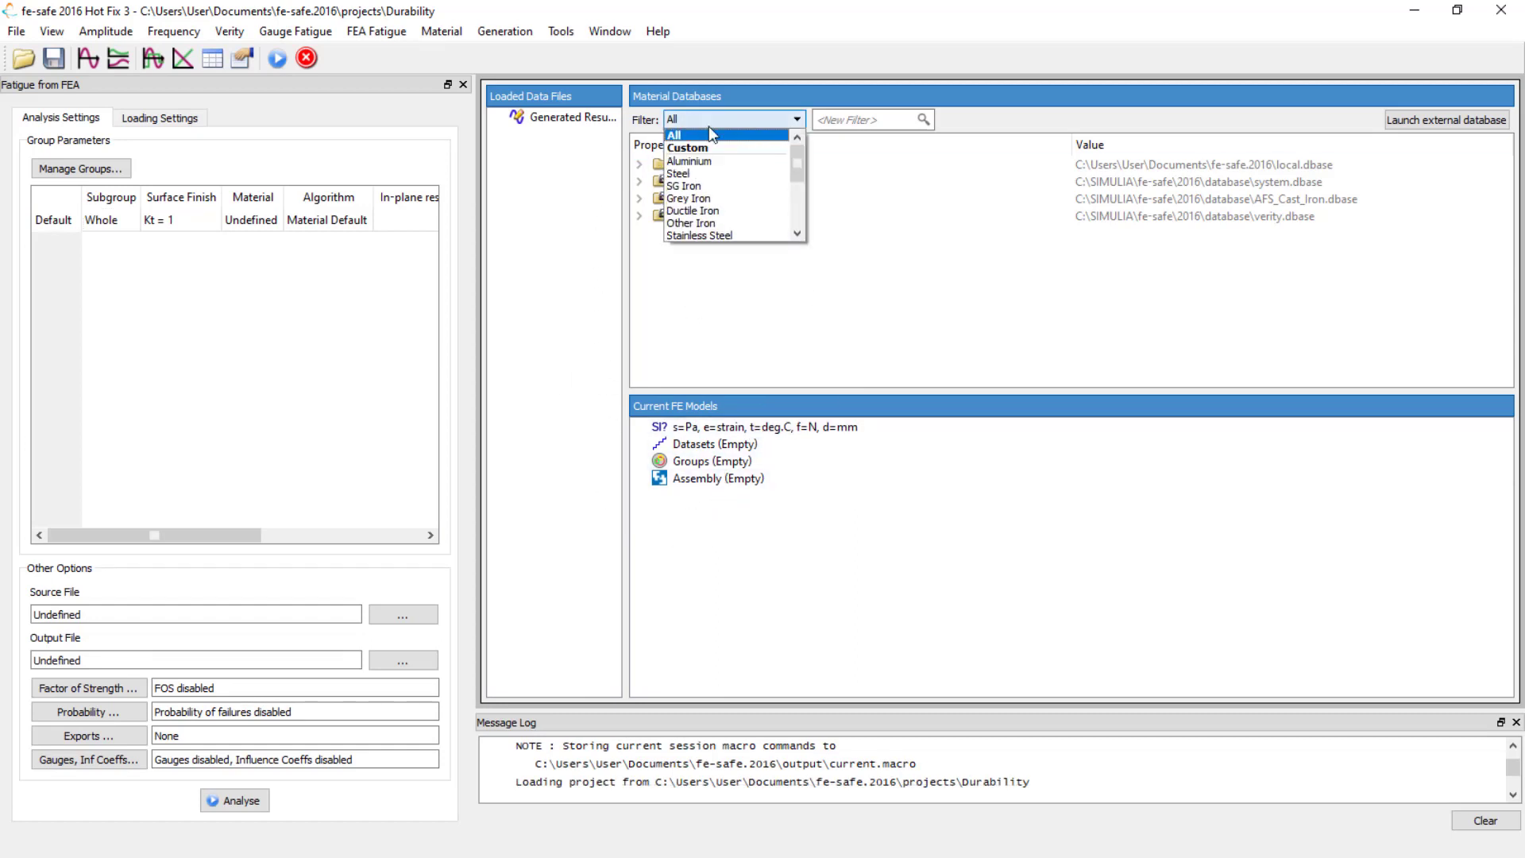
pyautogui.click(715, 173)
pyautogui.click(640, 165)
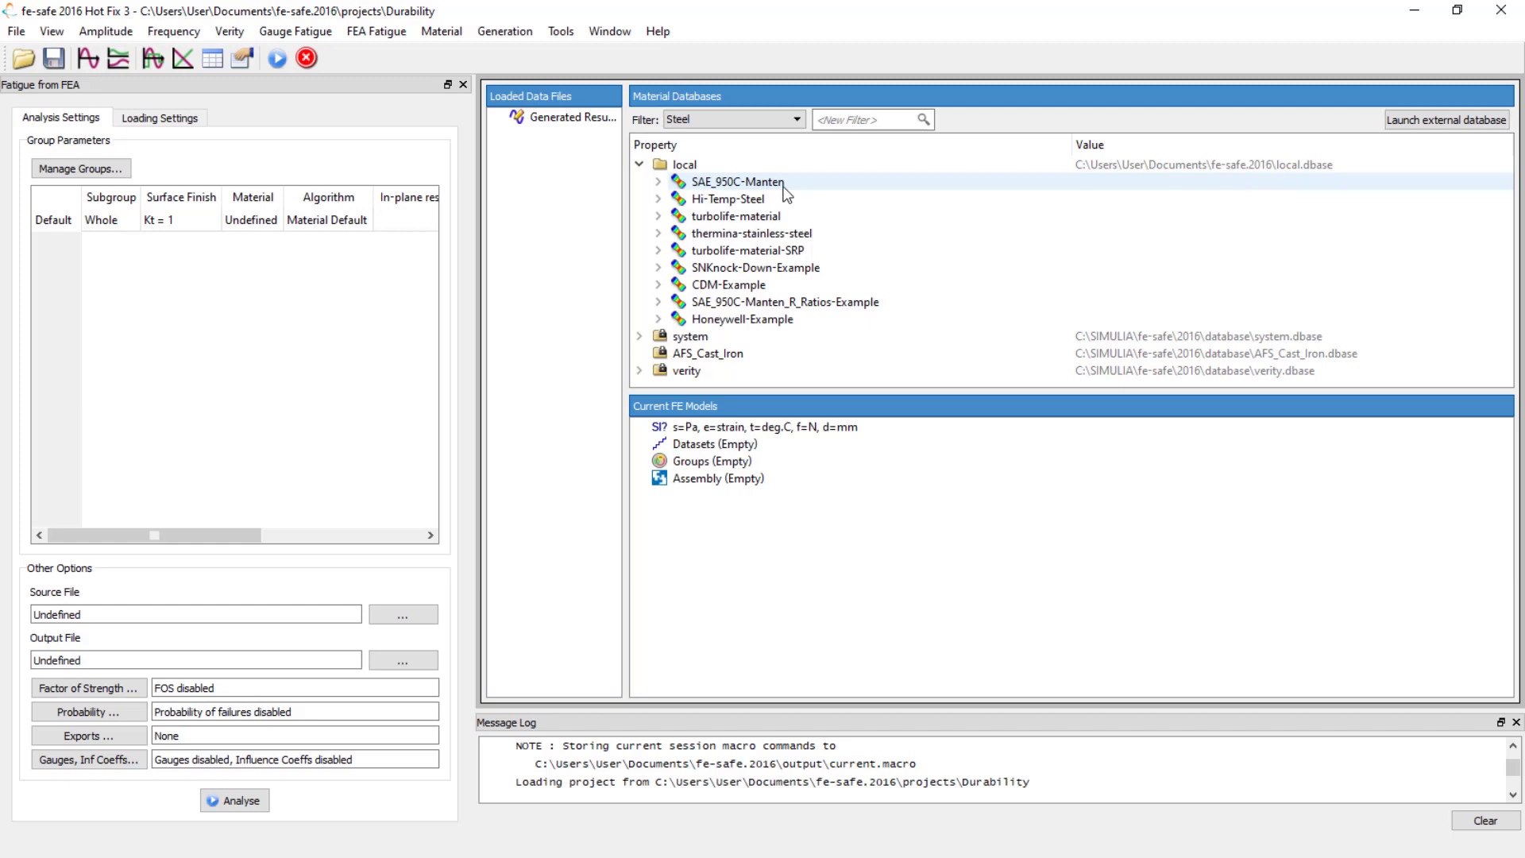
pyautogui.click(762, 184)
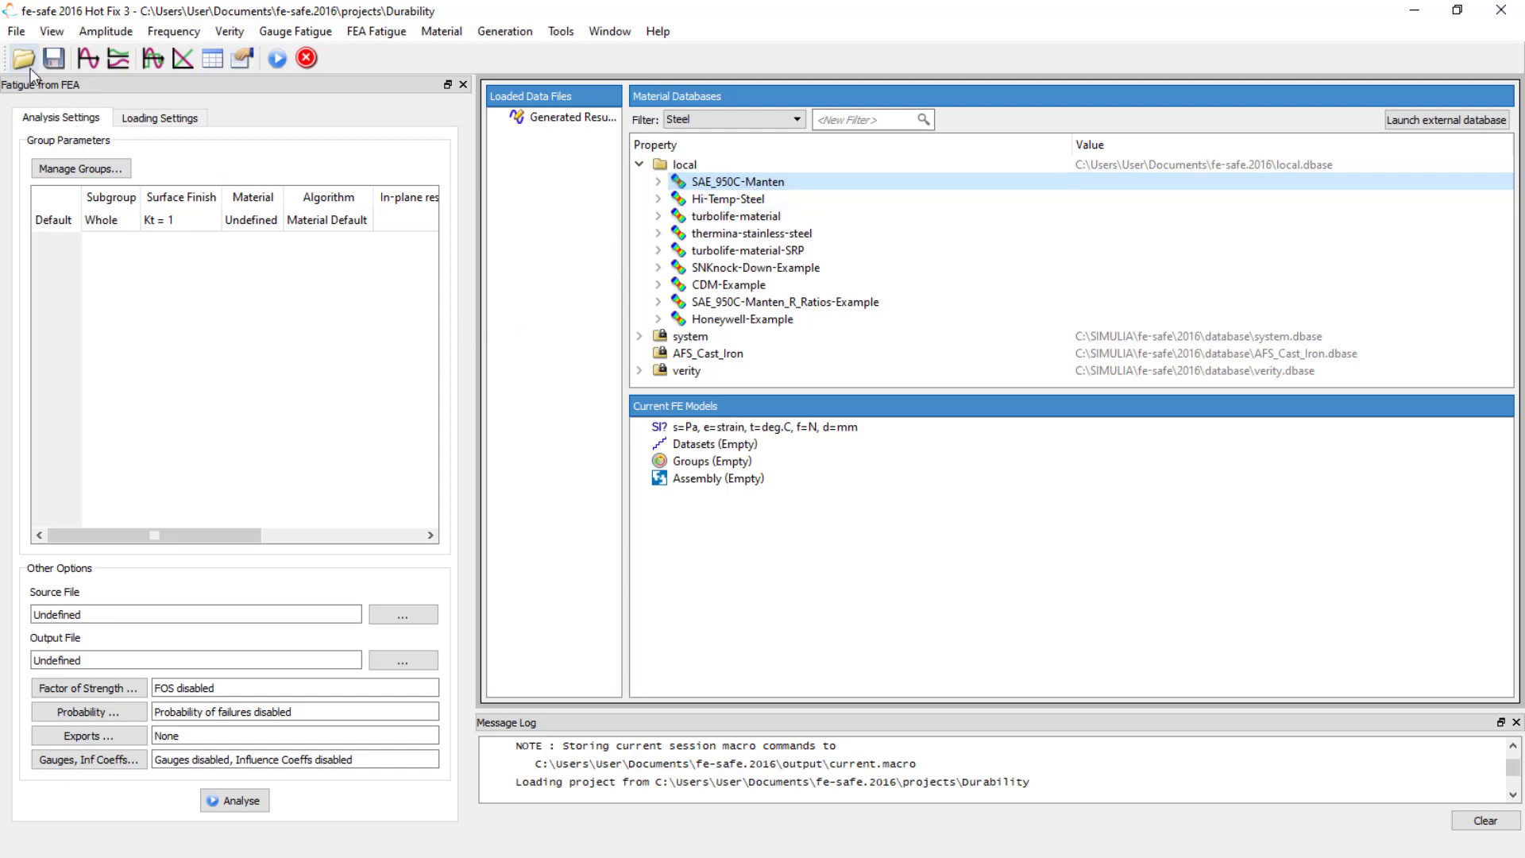
# Open the finite element model Durability.odb from C:\temp with a pre-scan and read its last-increment stress dataset
pyautogui.click(17, 32)
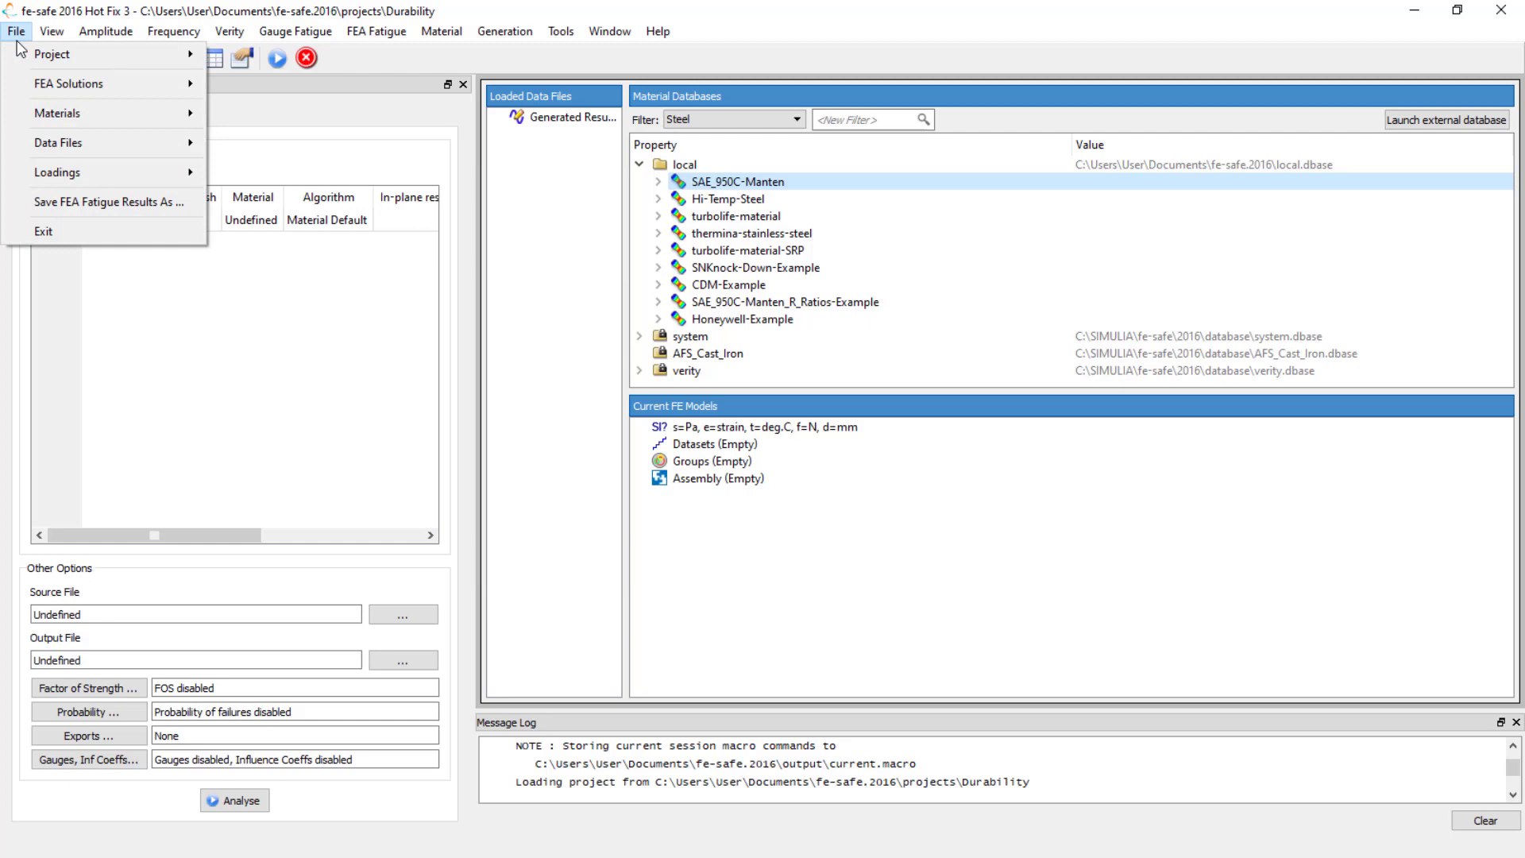
pyautogui.moveTo(41, 84)
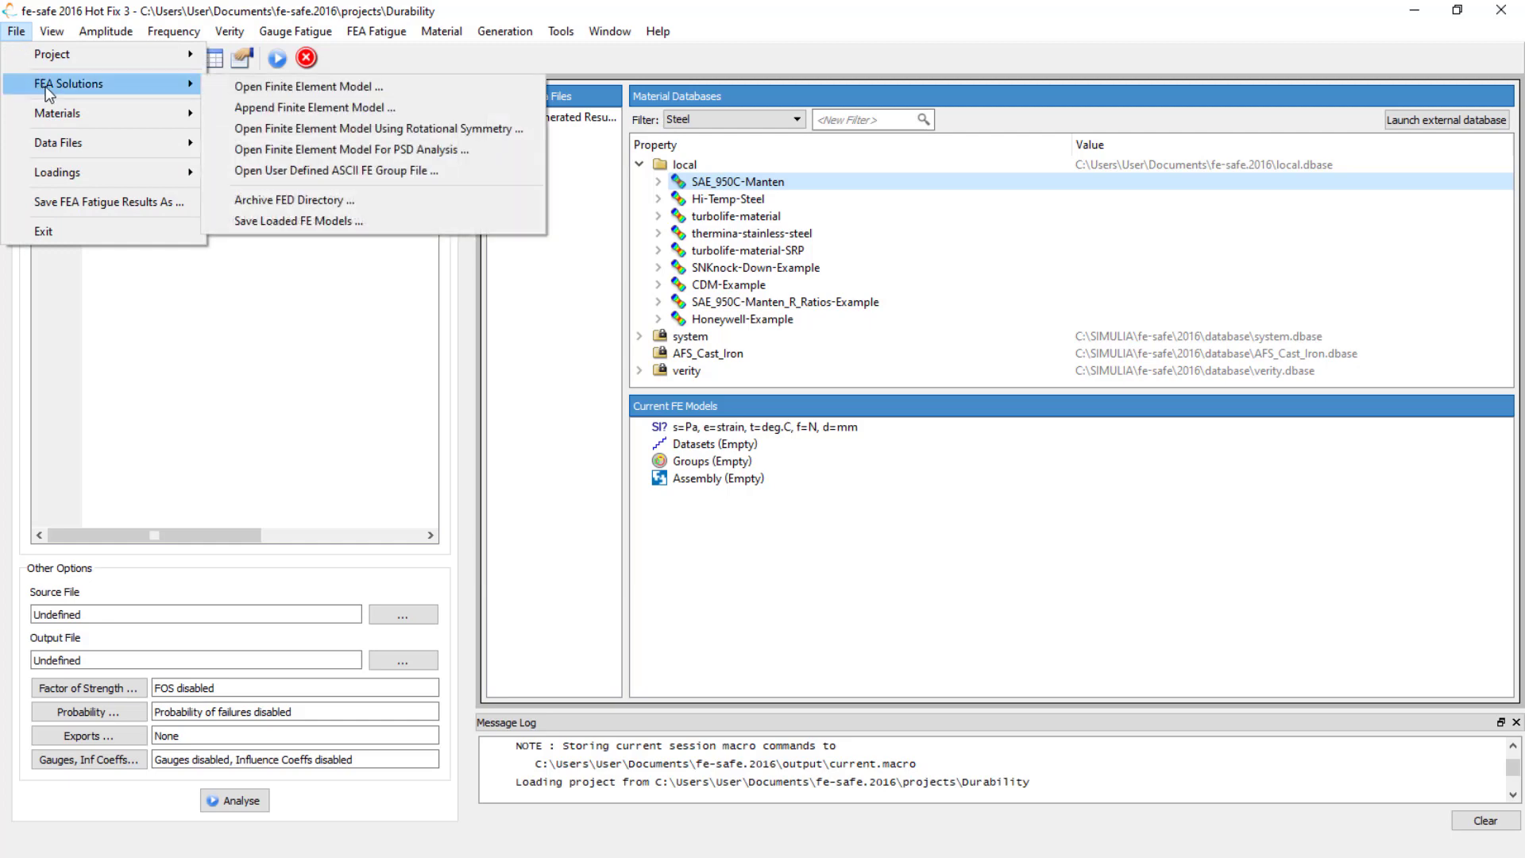
pyautogui.click(292, 87)
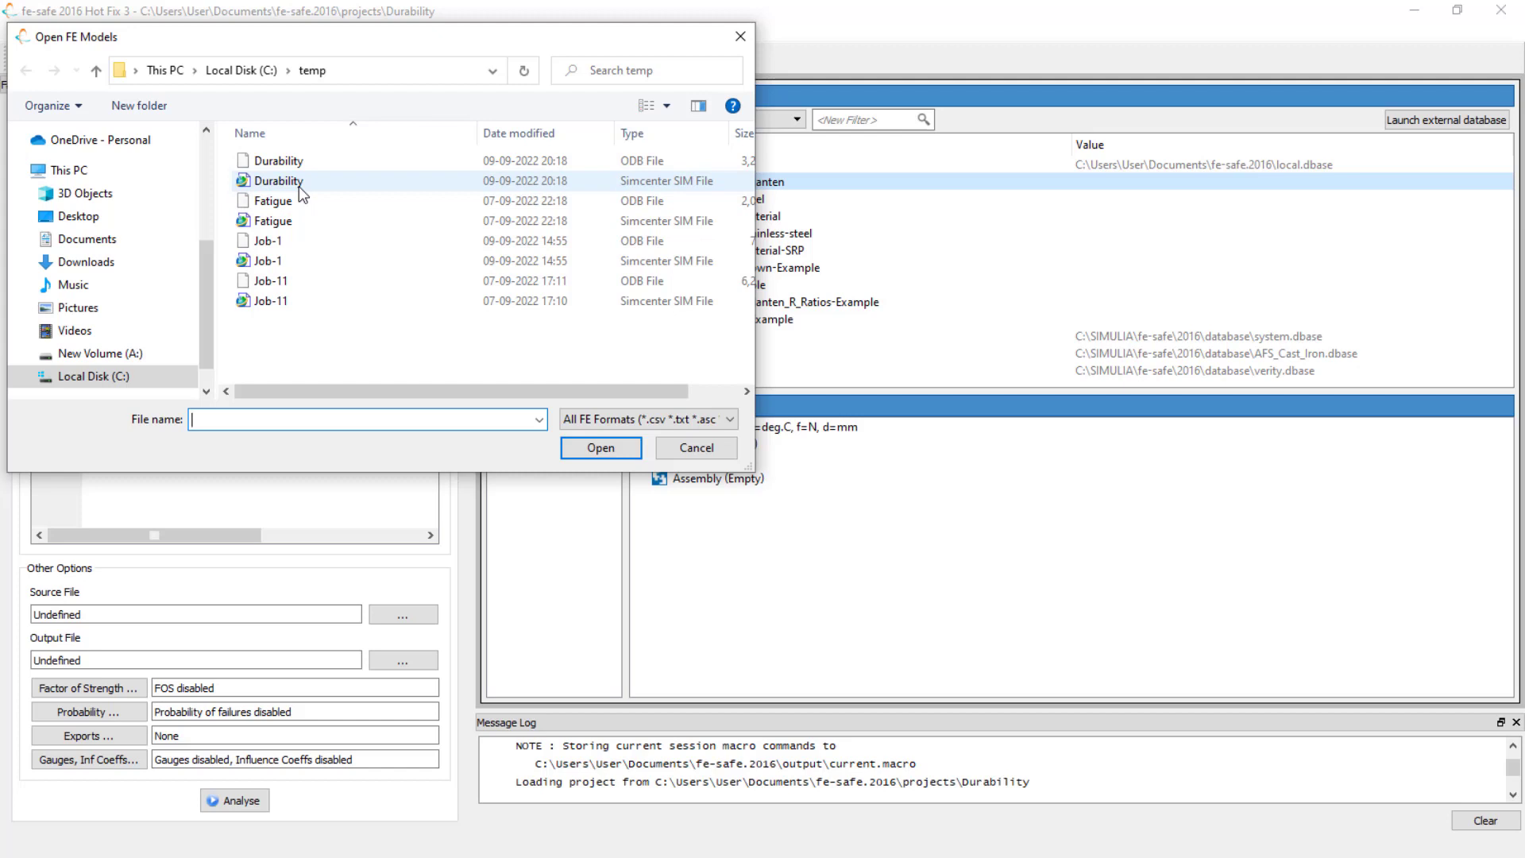
pyautogui.click(299, 186)
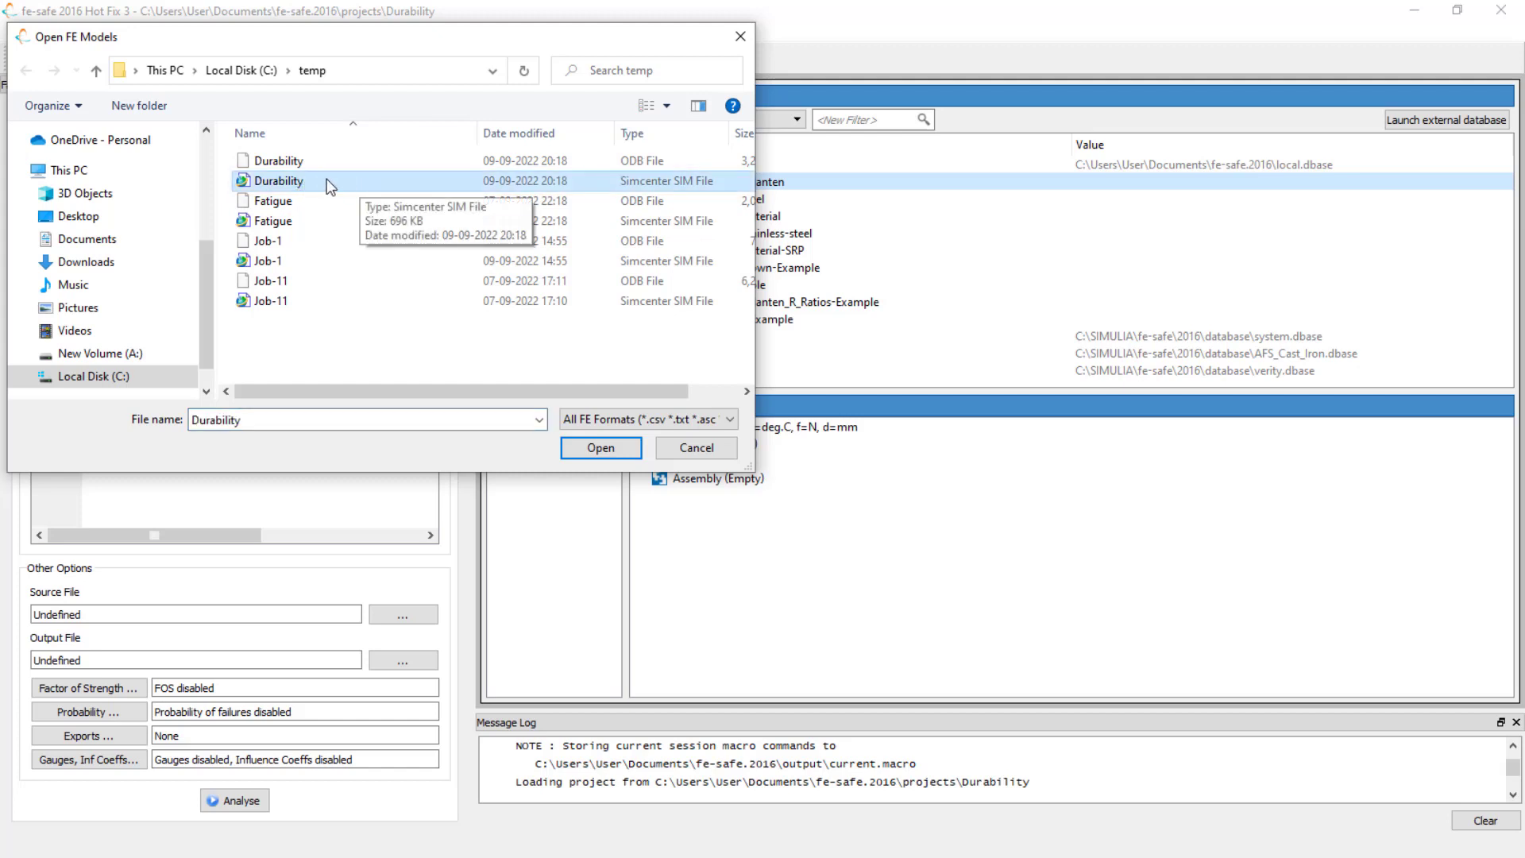
pyautogui.click(328, 167)
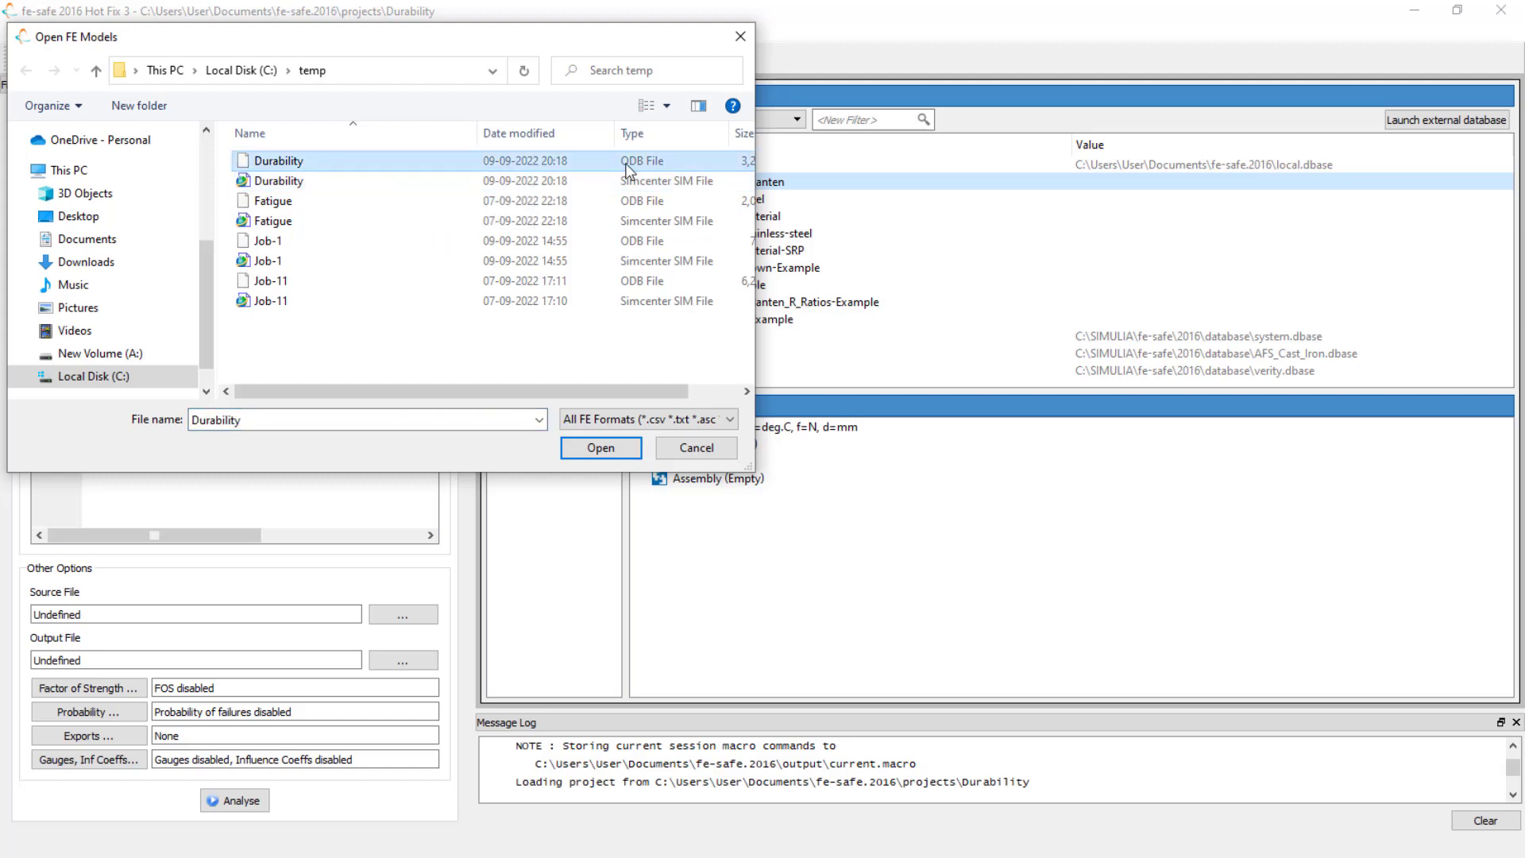
pyautogui.click(579, 451)
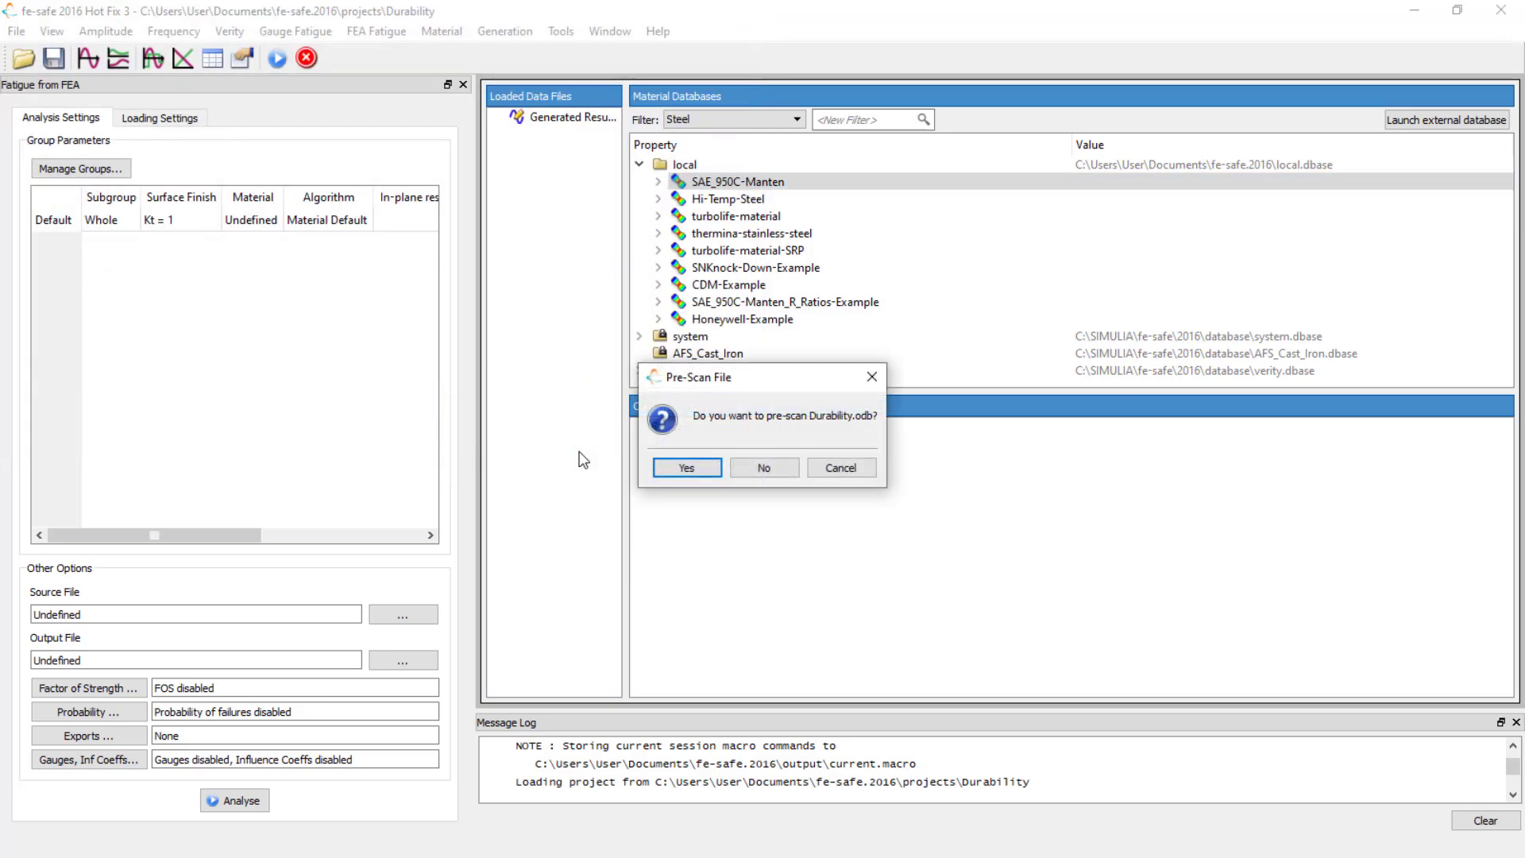
pyautogui.click(682, 468)
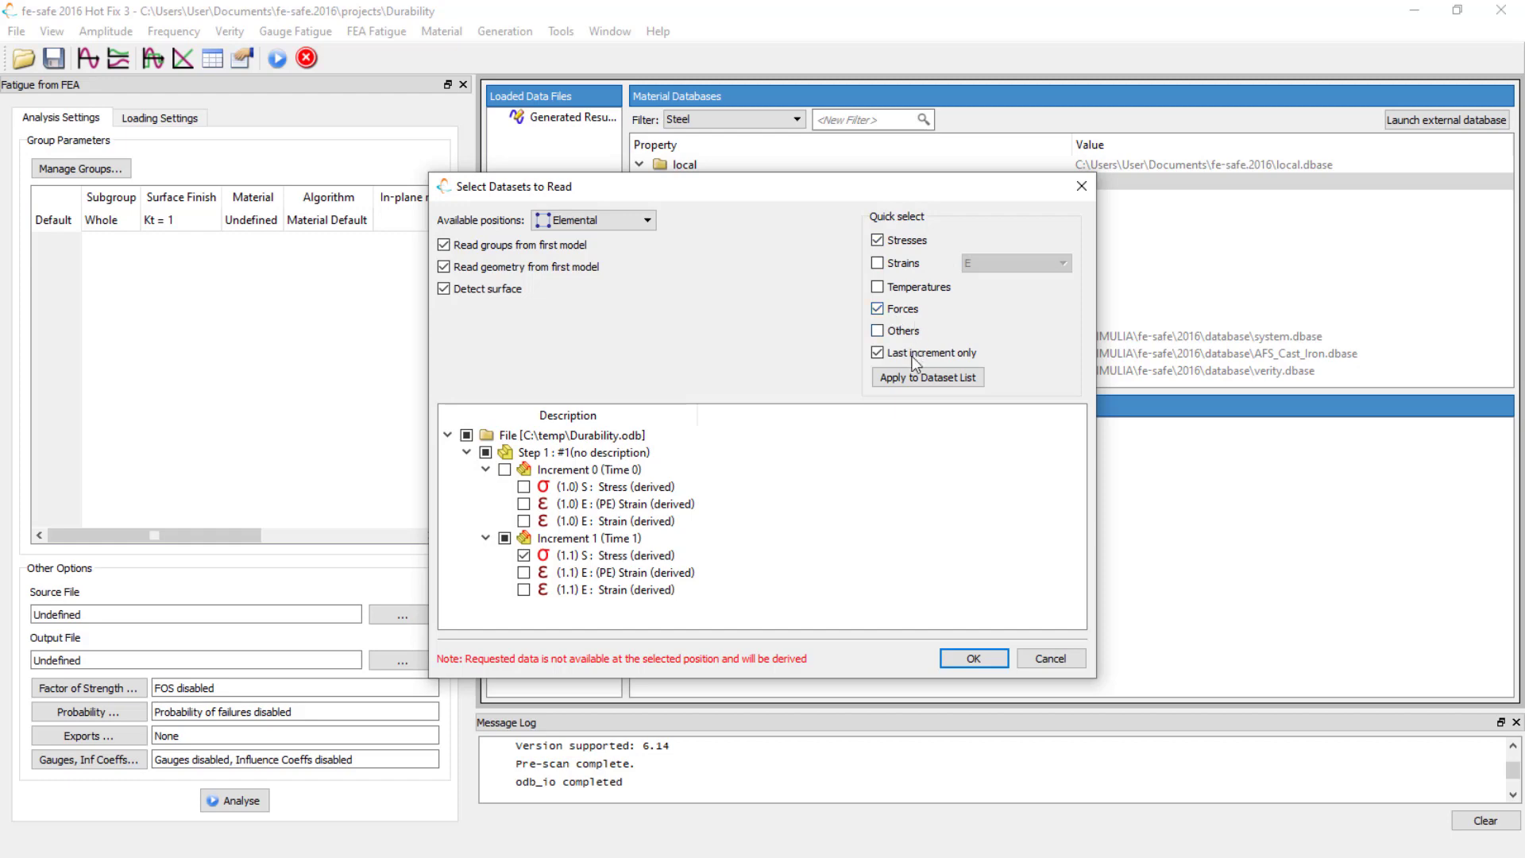
pyautogui.click(972, 660)
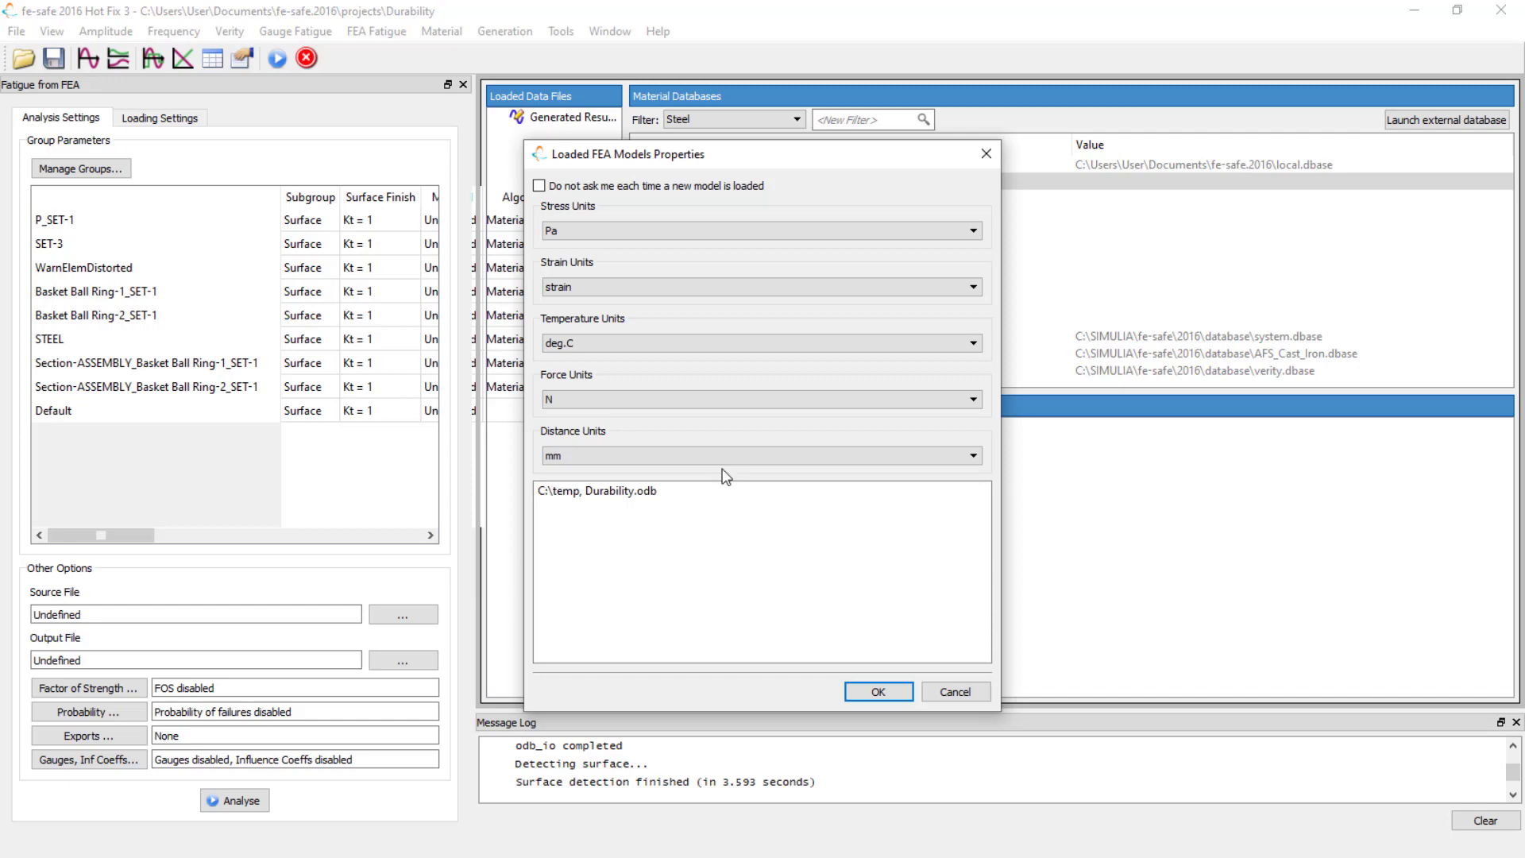
# Set the loaded FEA model's stress units to MPa and accept the model properties
pyautogui.click(565, 227)
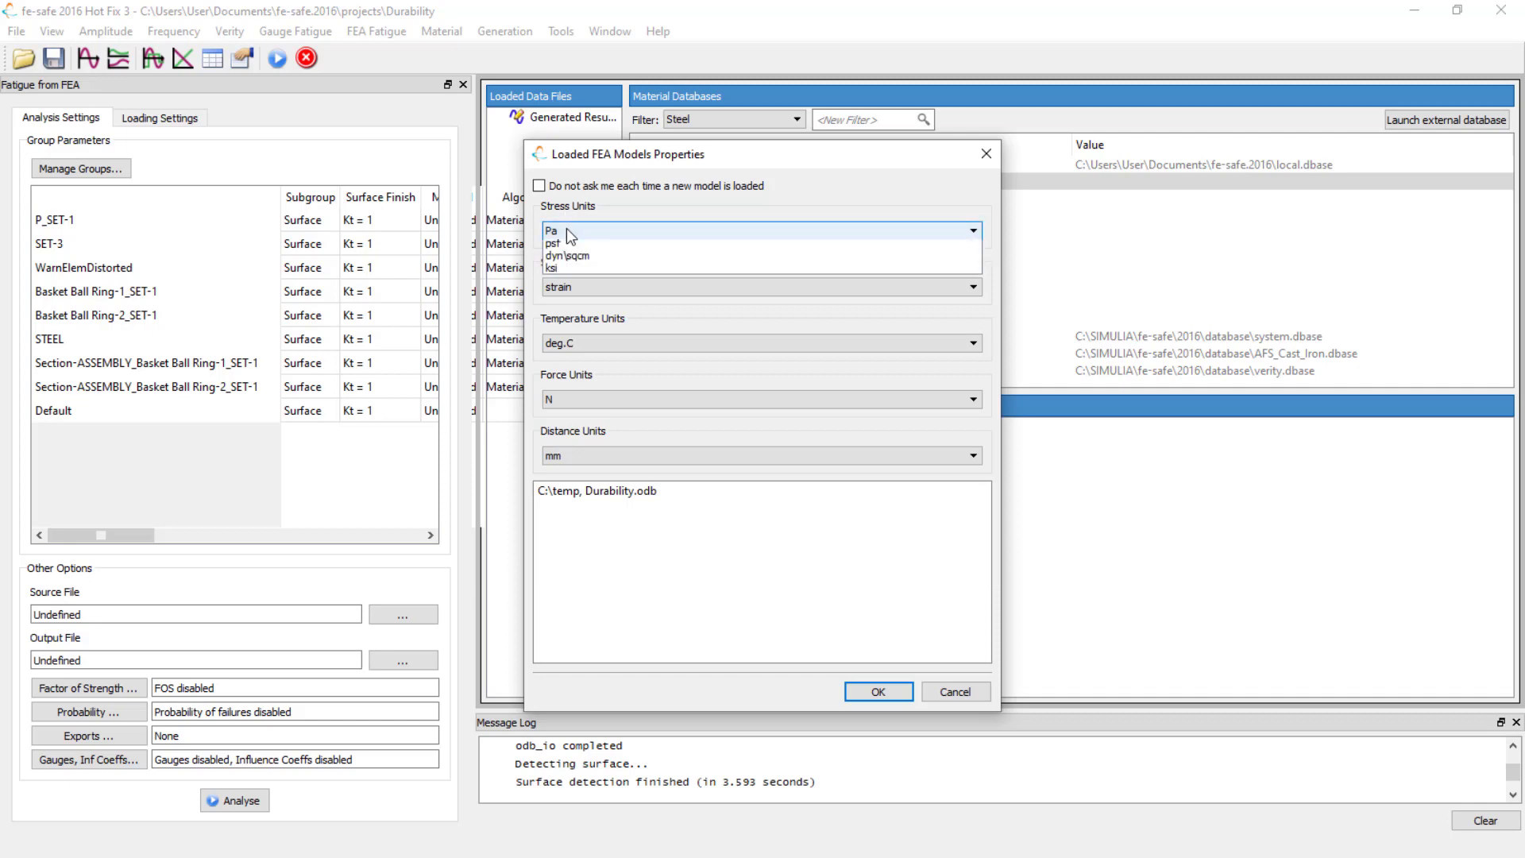
pyautogui.click(571, 280)
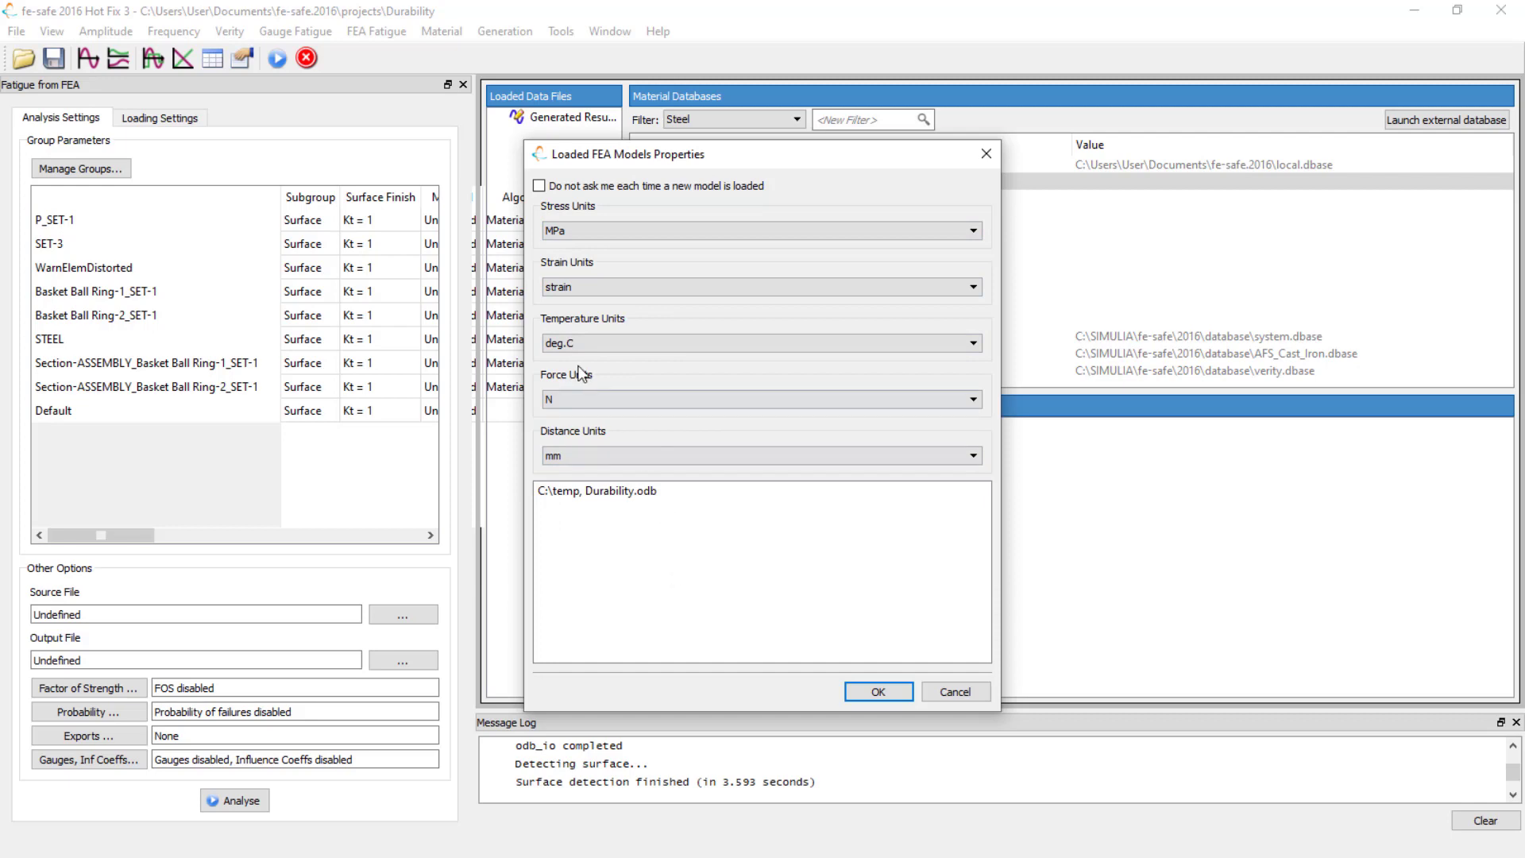
pyautogui.click(878, 691)
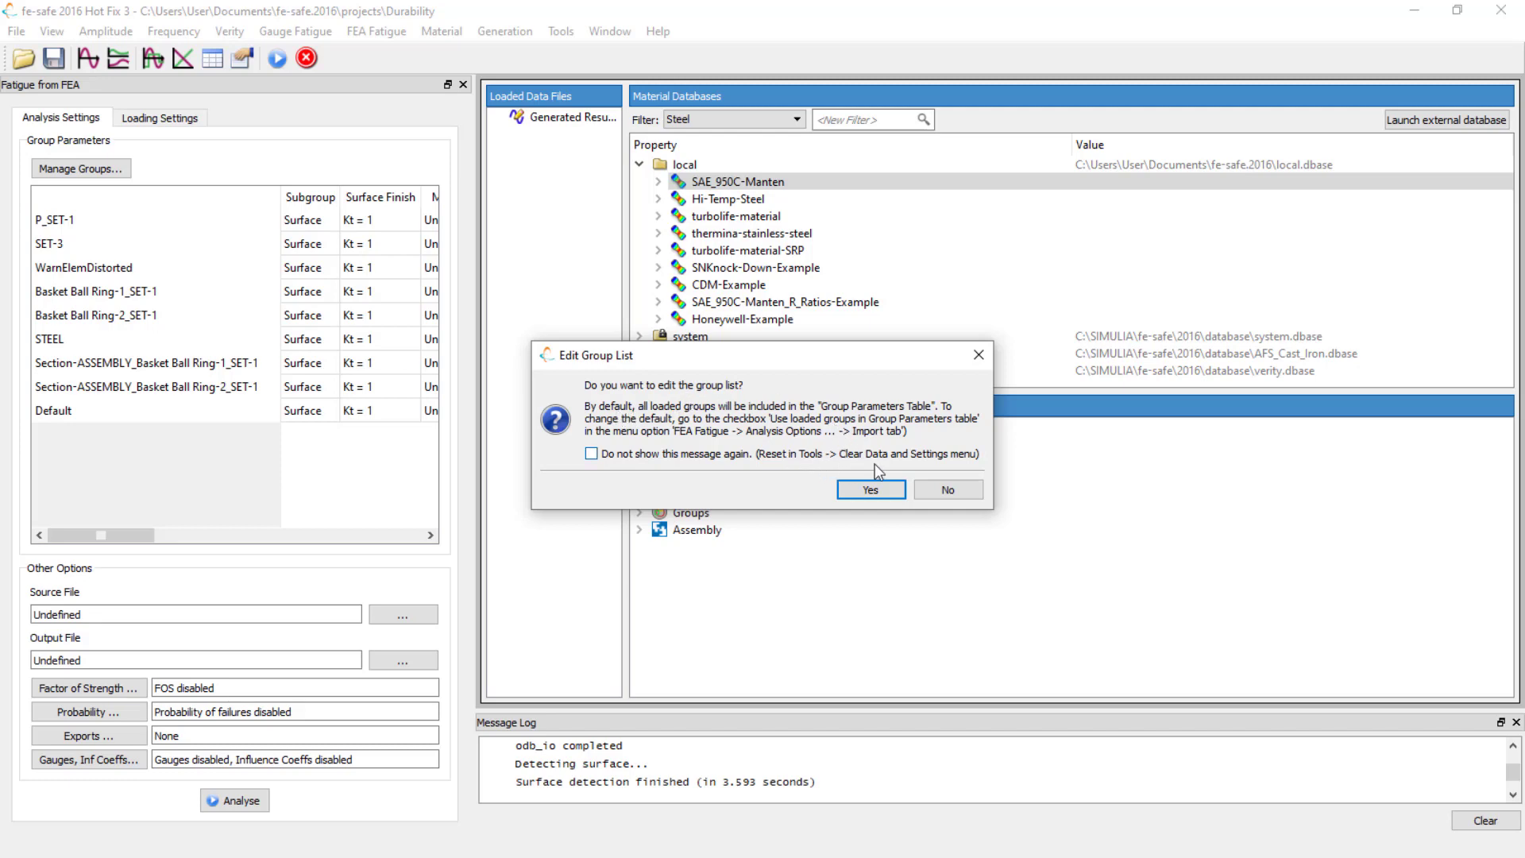
# Edit the group list, moving WarnElemDistorted from the analysis groups to the unused groups
pyautogui.click(886, 496)
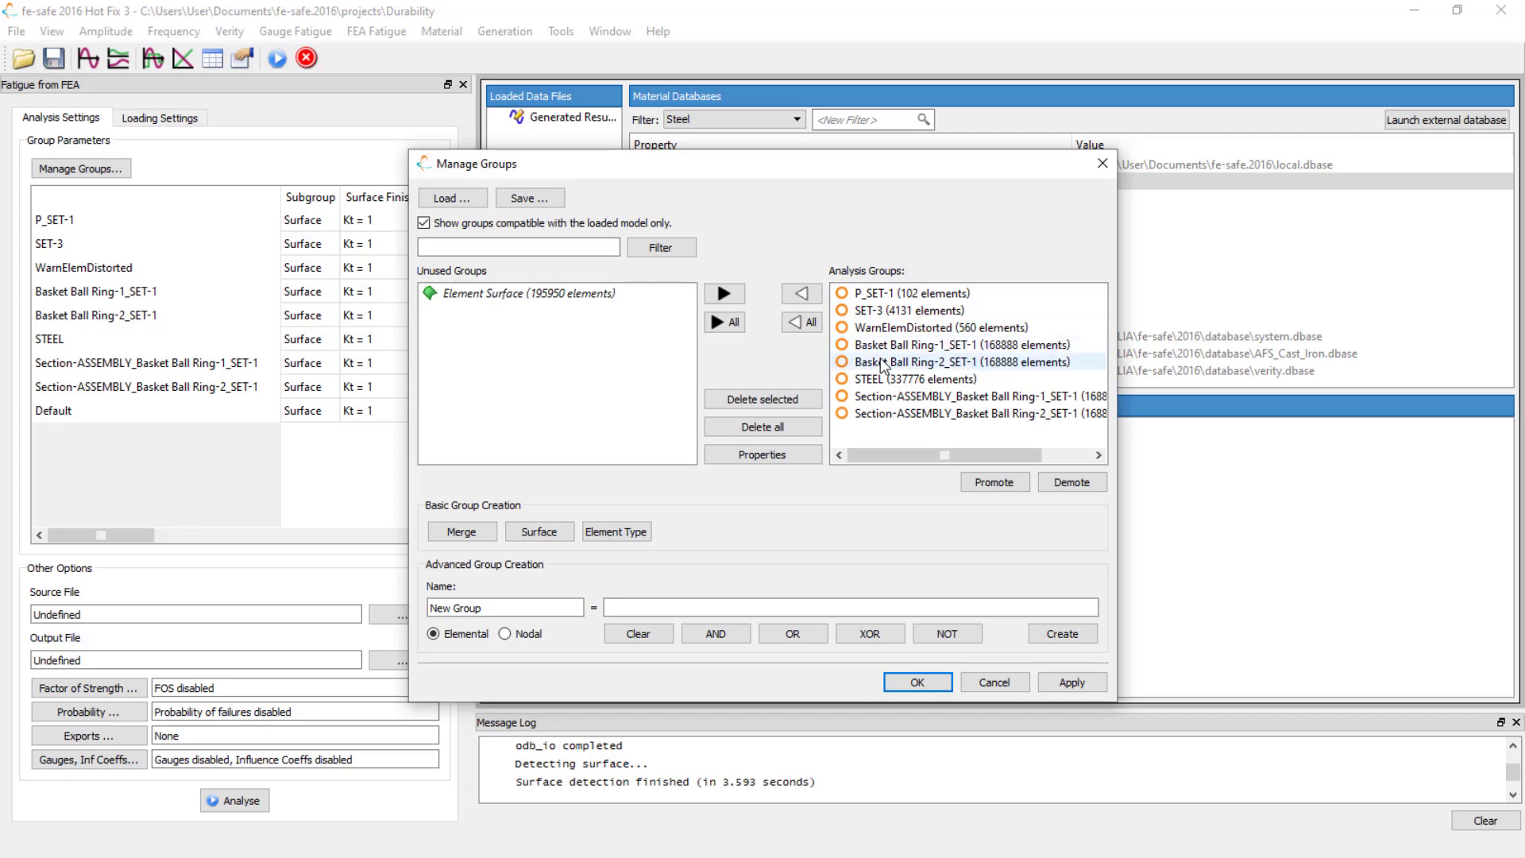
pyautogui.click(933, 329)
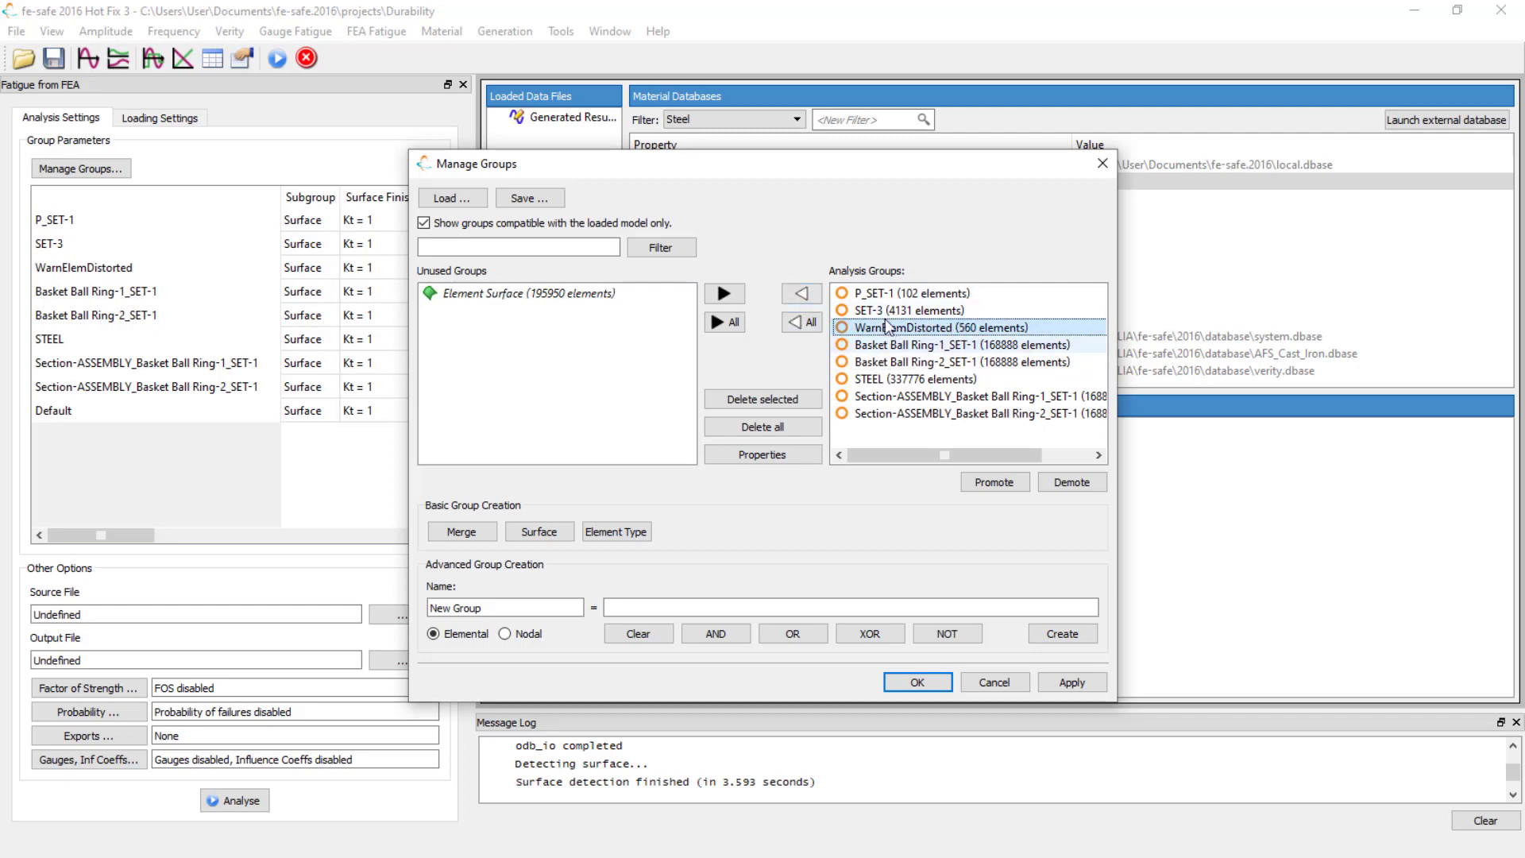
pyautogui.click(802, 294)
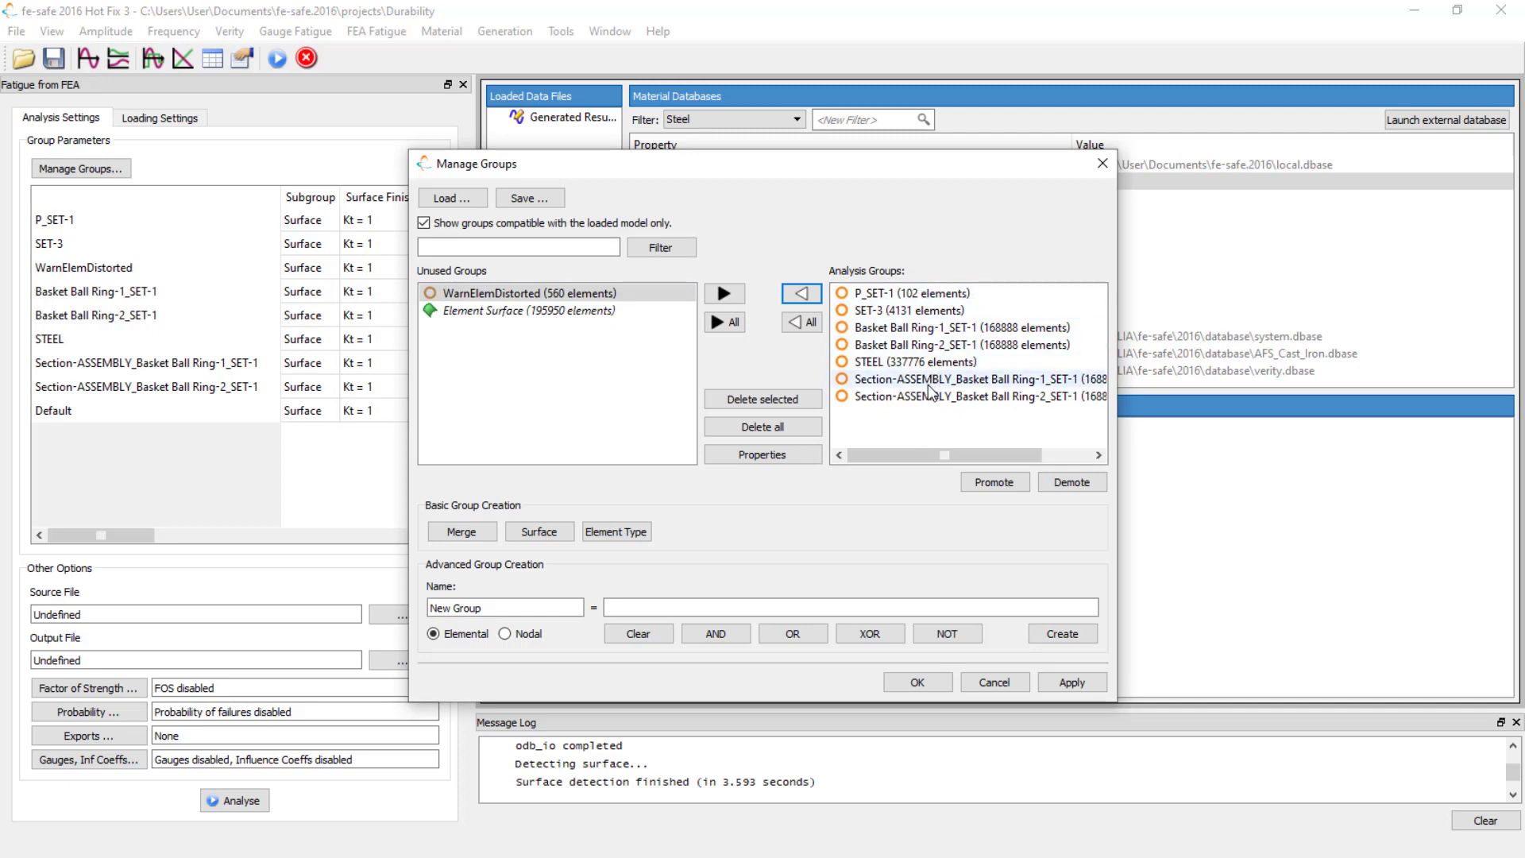
pyautogui.click(900, 681)
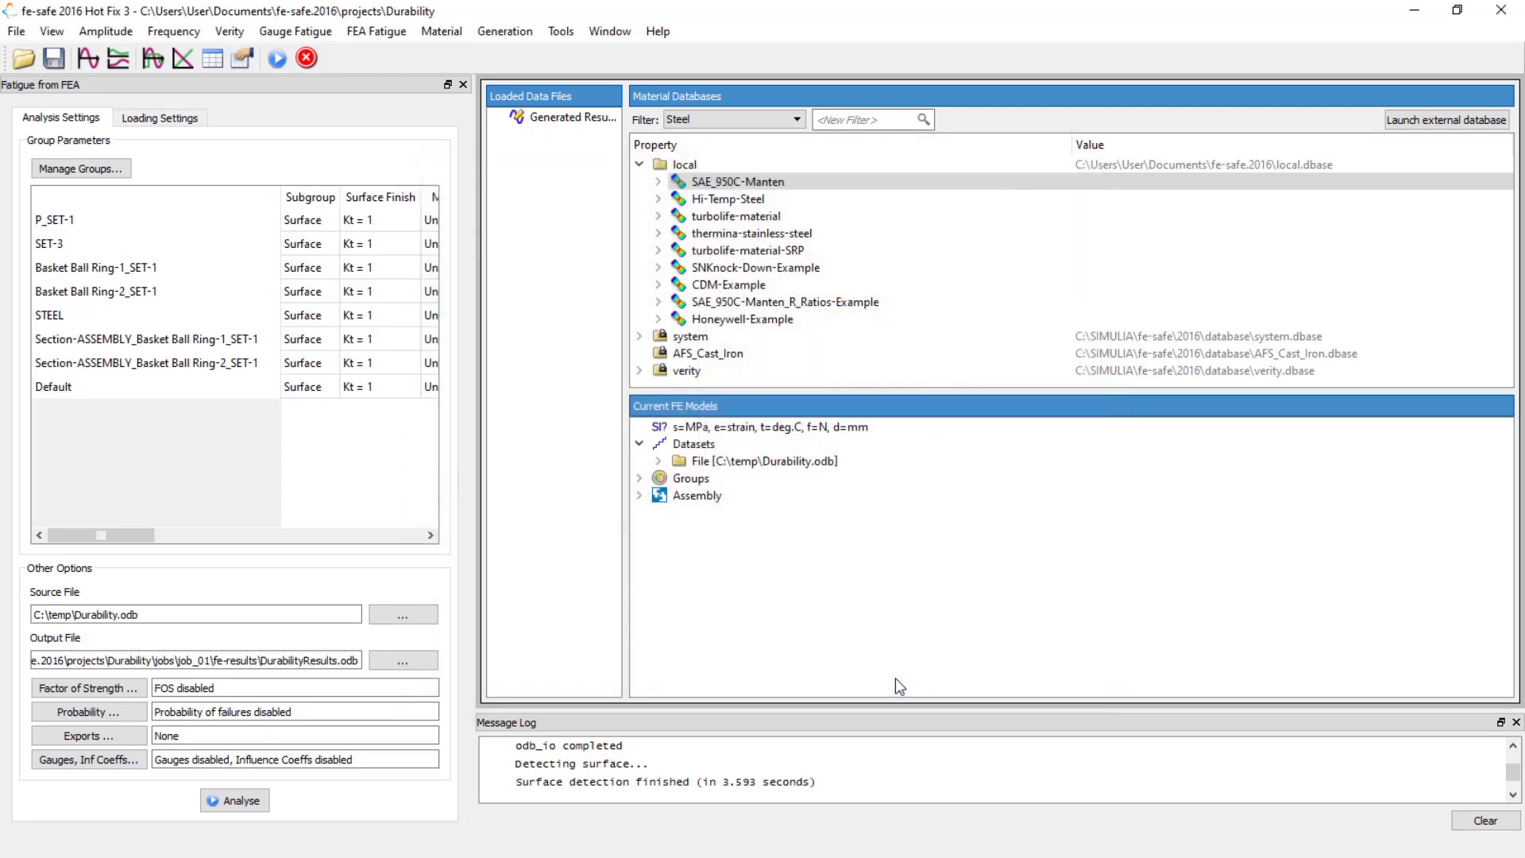
# Review the groups' material and algorithm settings and the SAE_950C-Manten properties, including Young's modulus, Poisson's ratio and UTS
pyautogui.moveTo(122, 536); pyautogui.dragTo(87, 532)
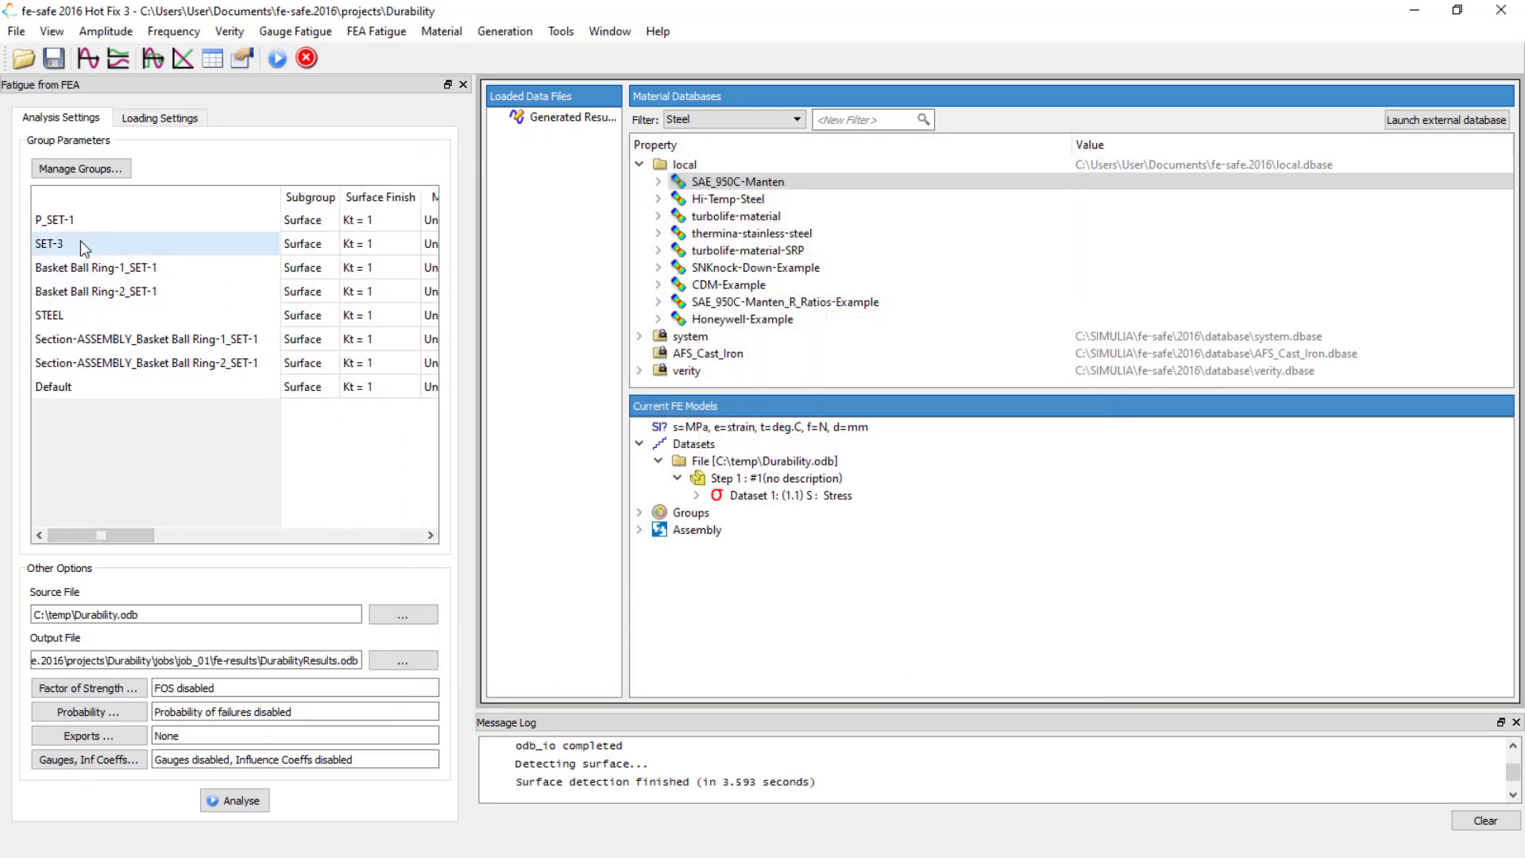
pyautogui.moveTo(108, 537); pyautogui.dragTo(218, 537)
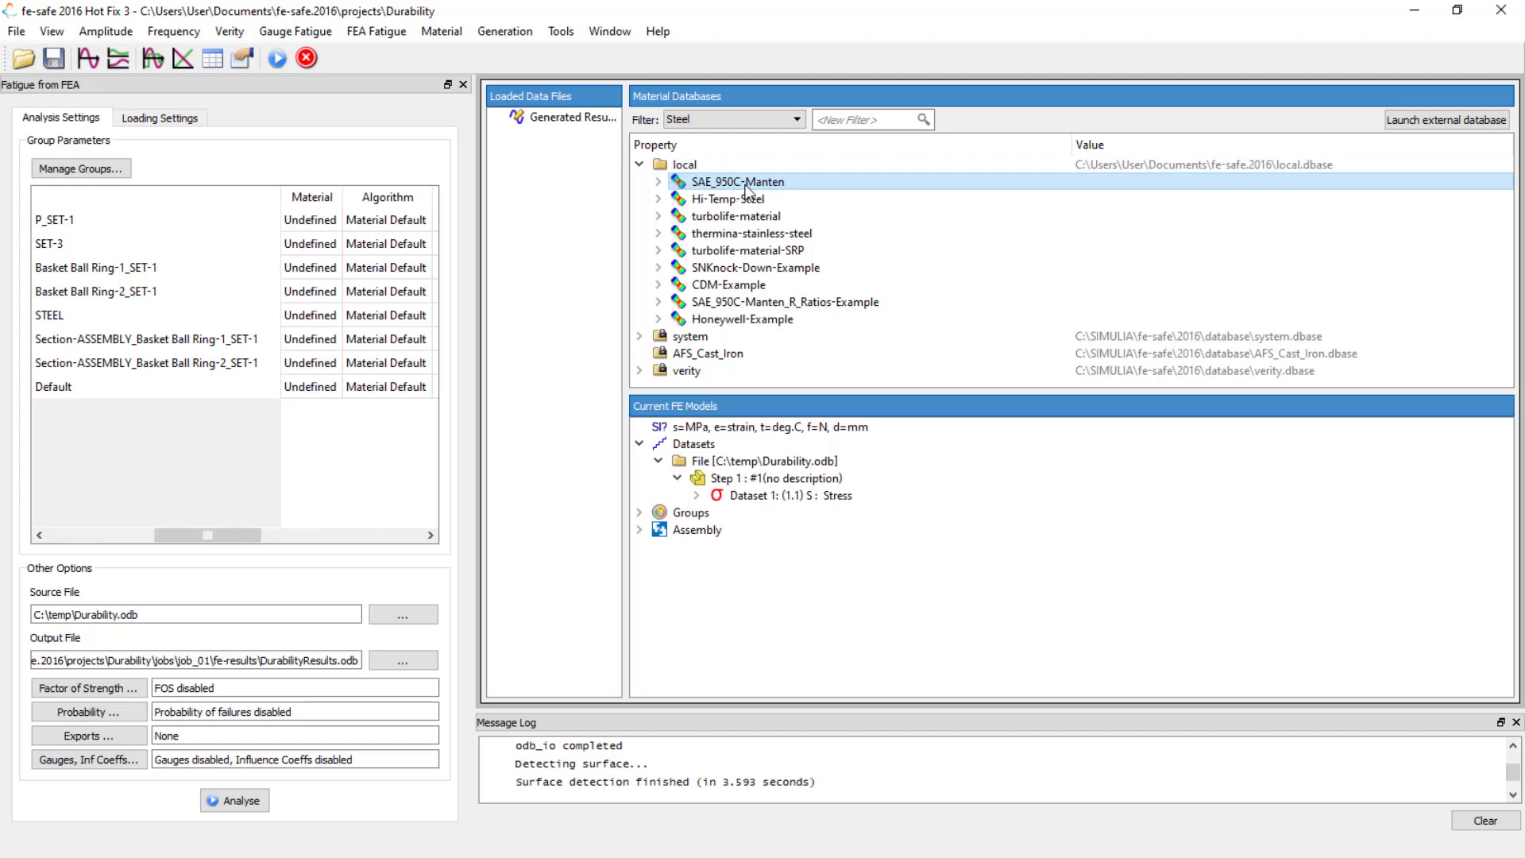
pyautogui.click(657, 181)
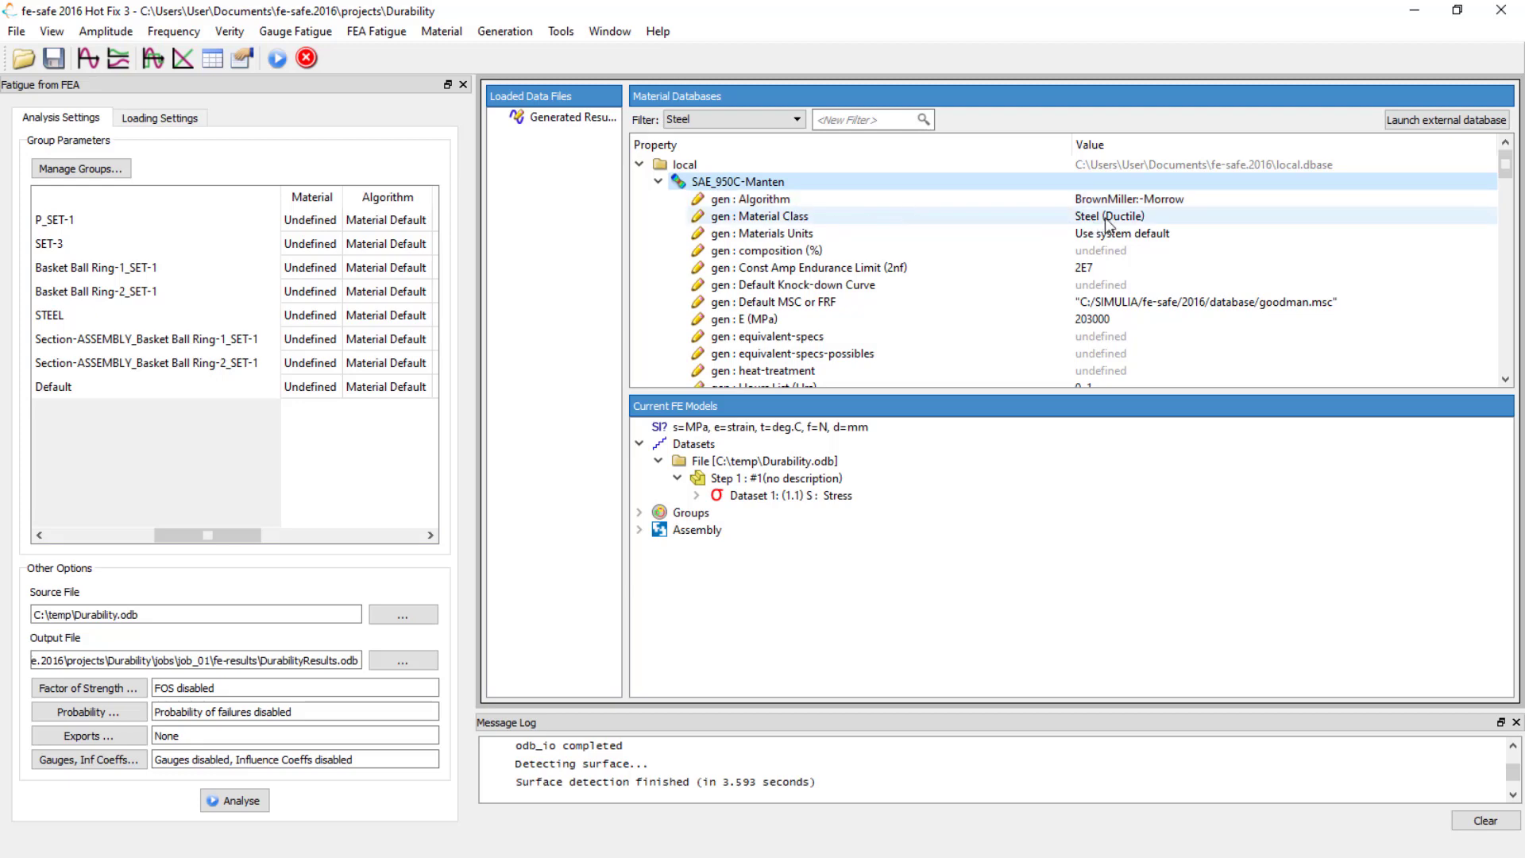
pyautogui.scroll(-1, 1108, 224)
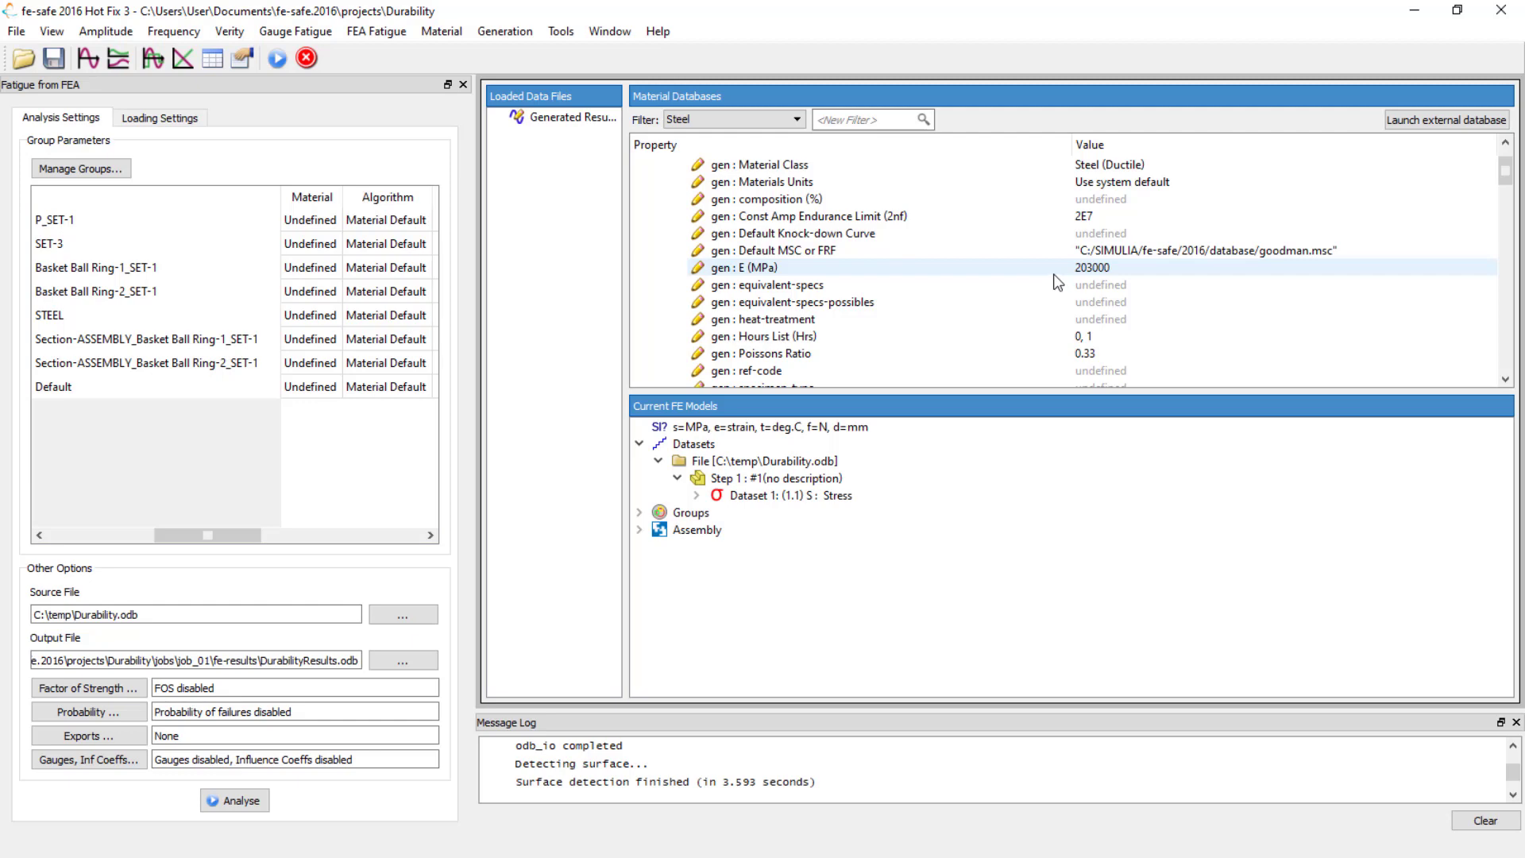
pyautogui.scroll(-1, 1057, 282)
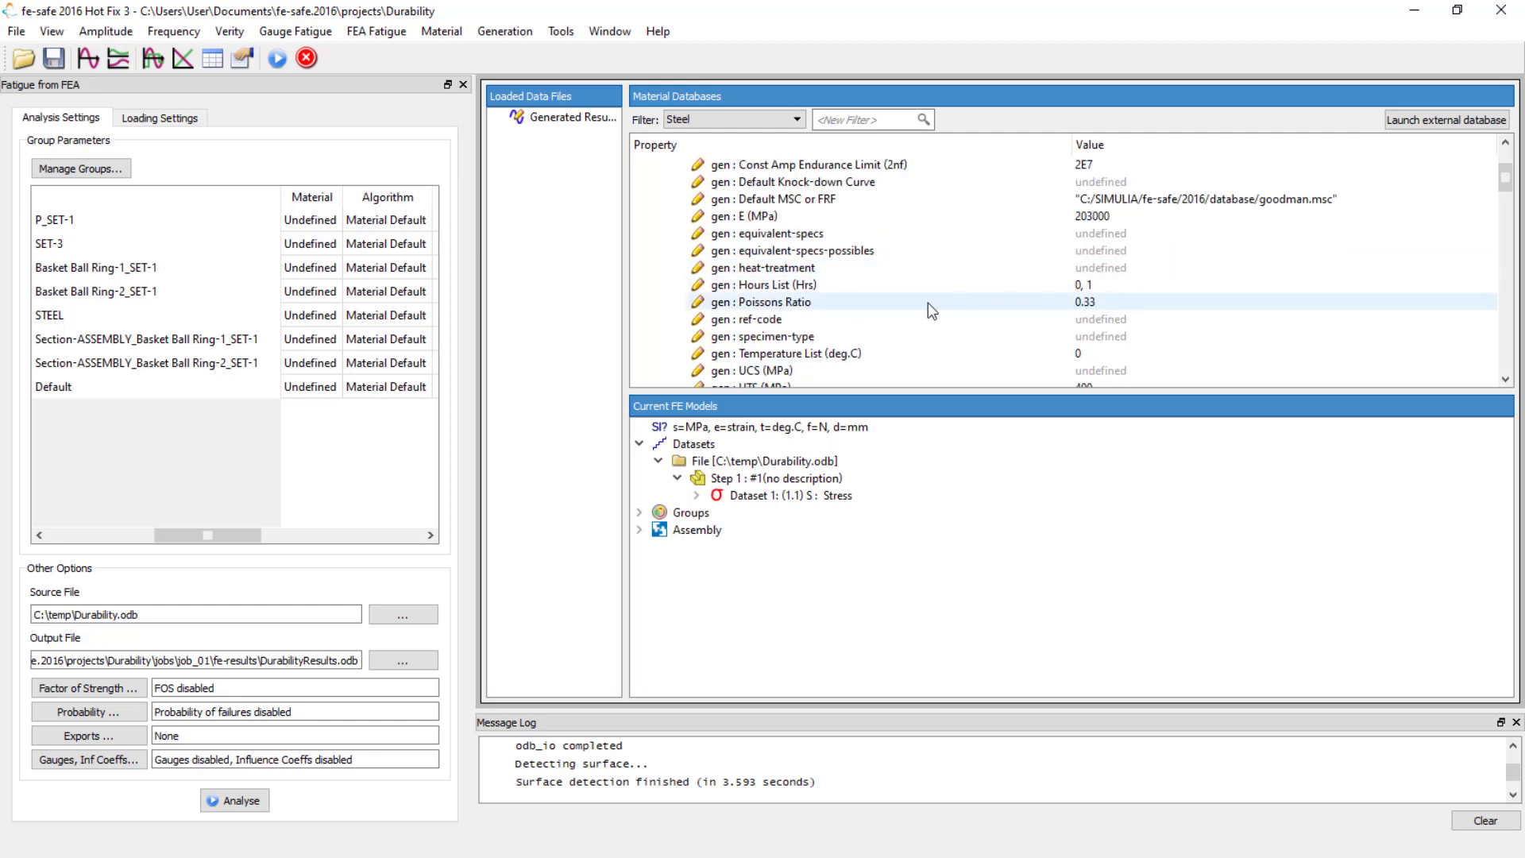
pyautogui.scroll(-1, 915, 311)
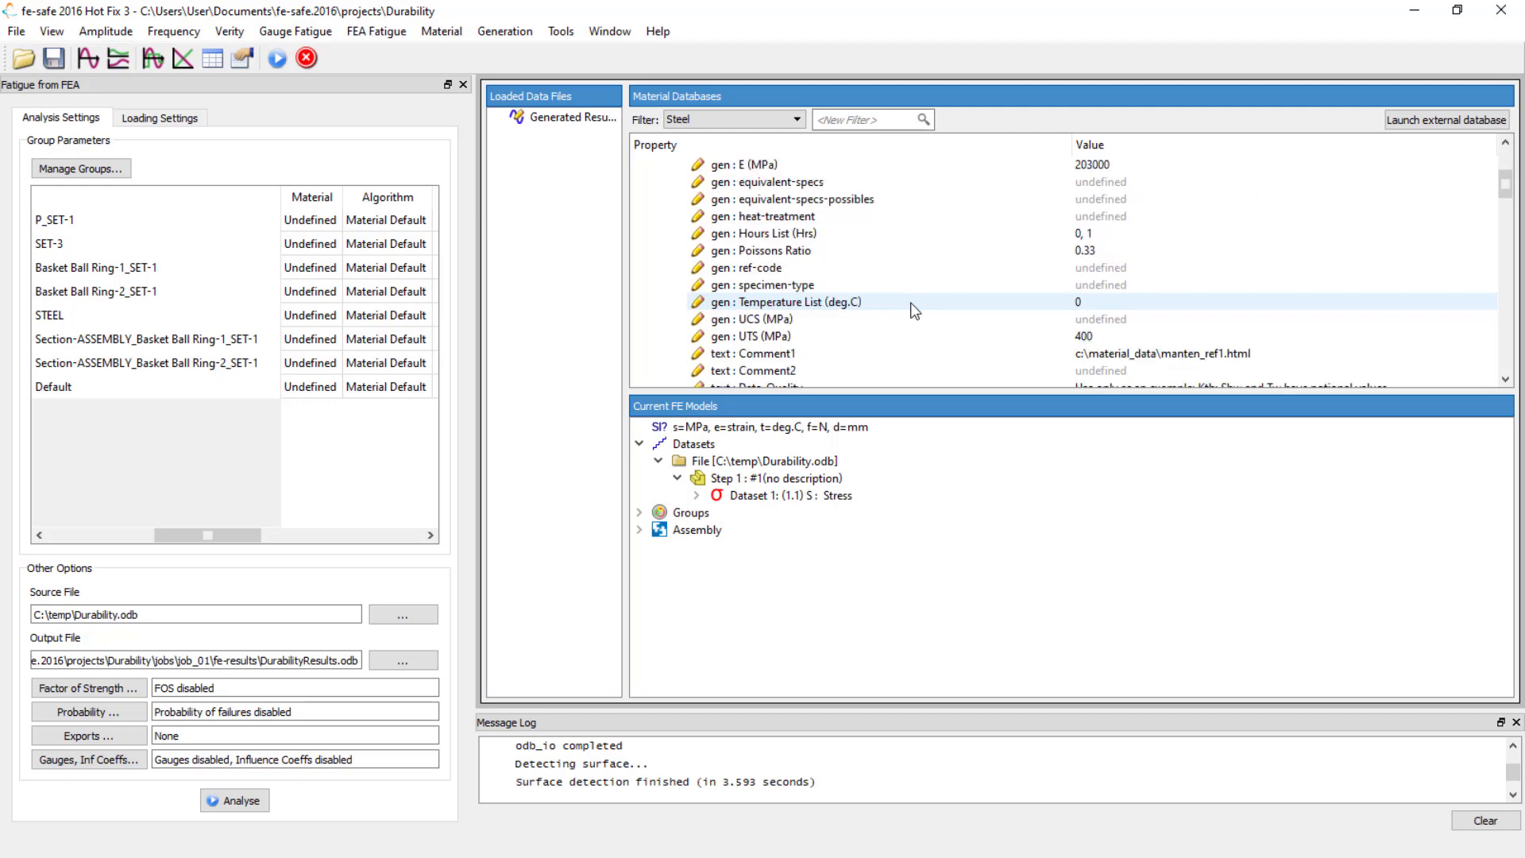
pyautogui.scroll(-1, 916, 311)
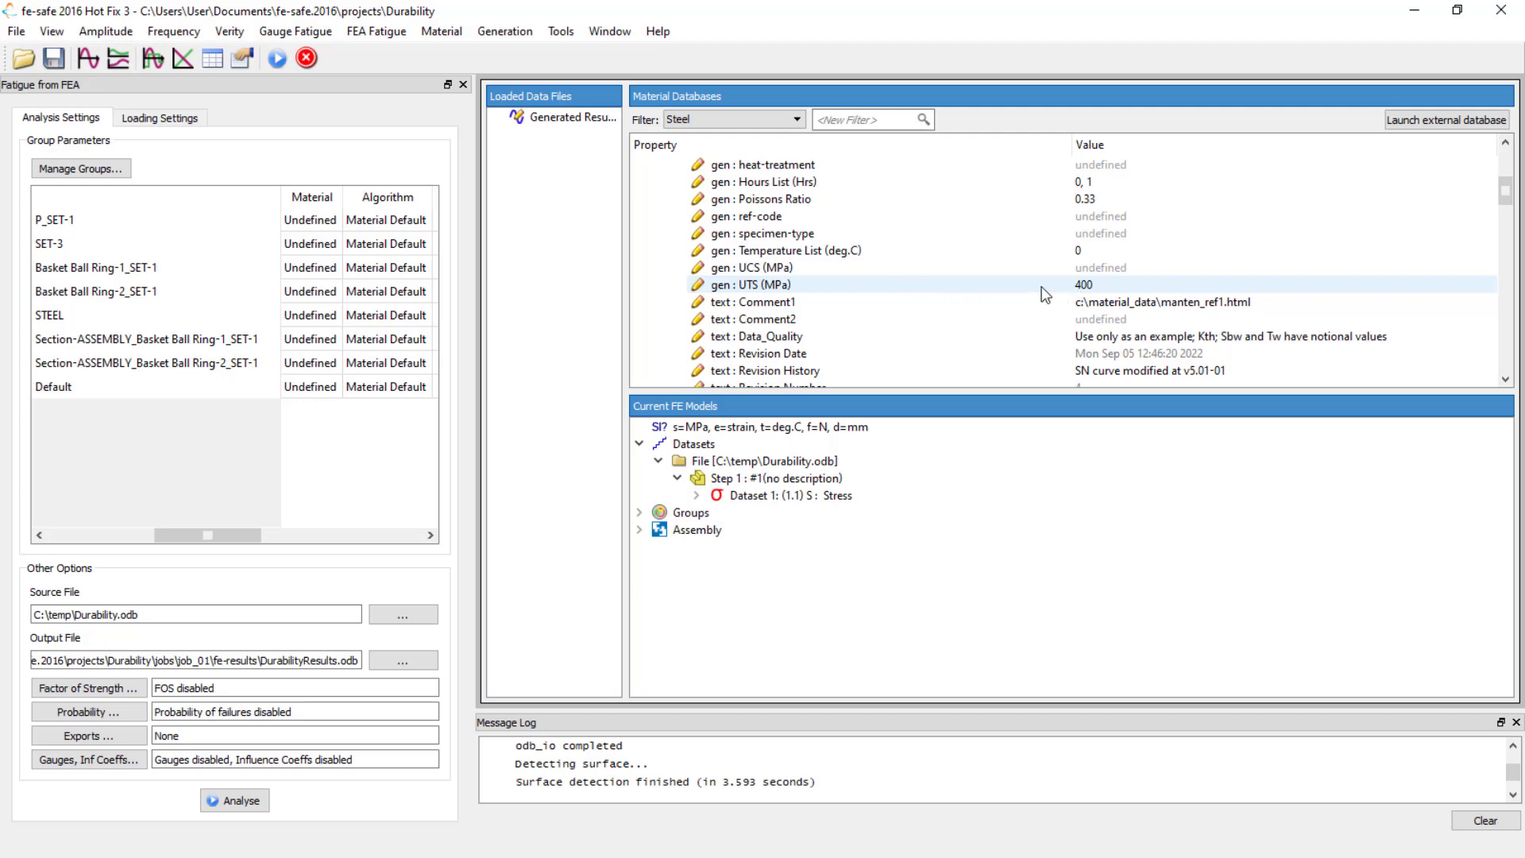
pyautogui.scroll(-1, 1041, 290)
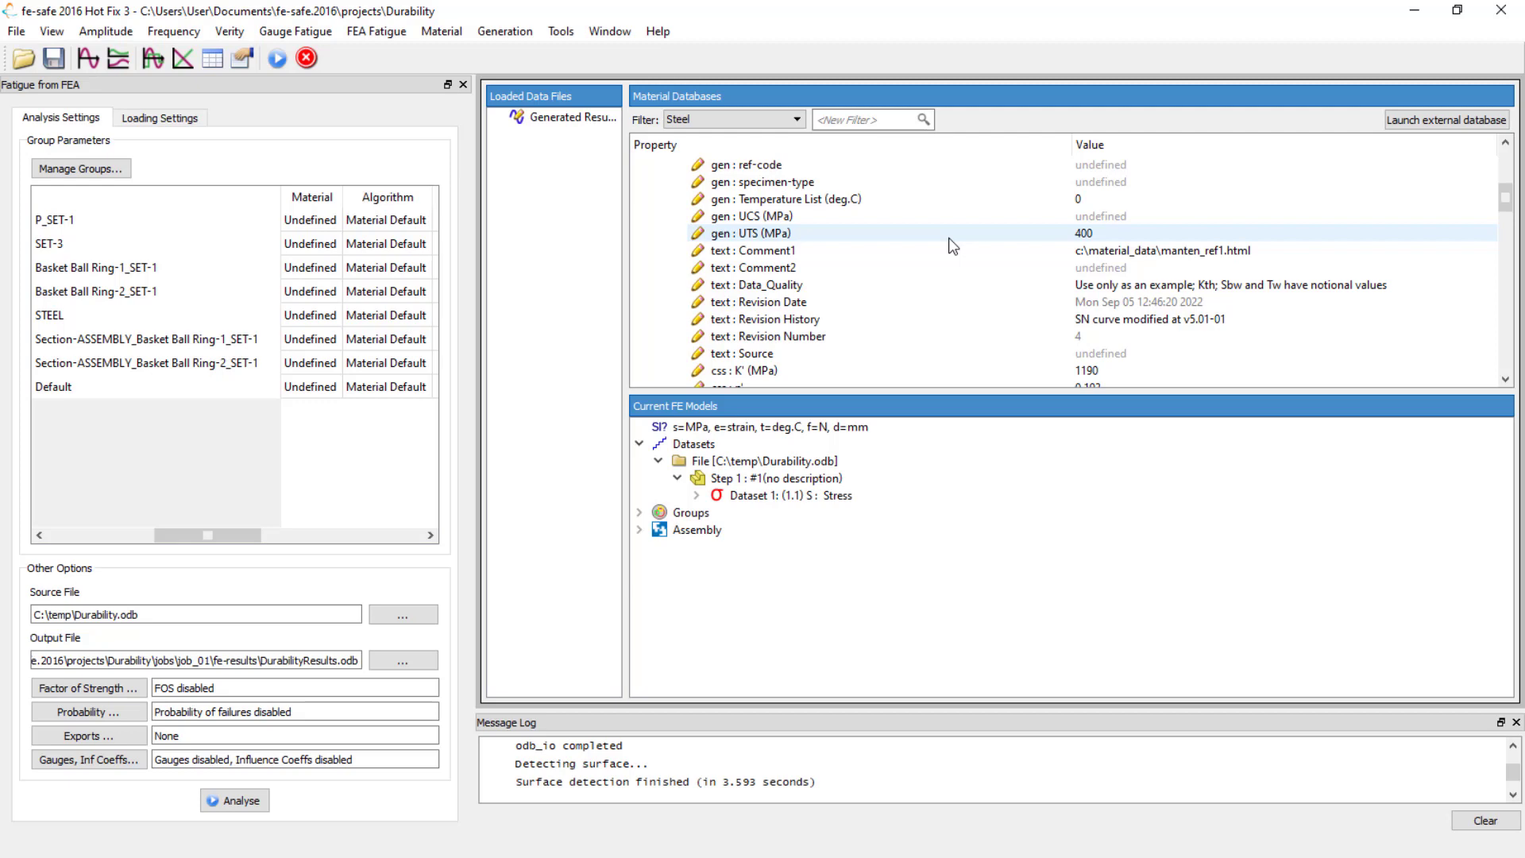
# Check the SN curve data of SAE_950C-Manten and assign this local database material to all analysis groups
pyautogui.scroll(-2, 933, 266)
pyautogui.scroll(-4, 928, 270)
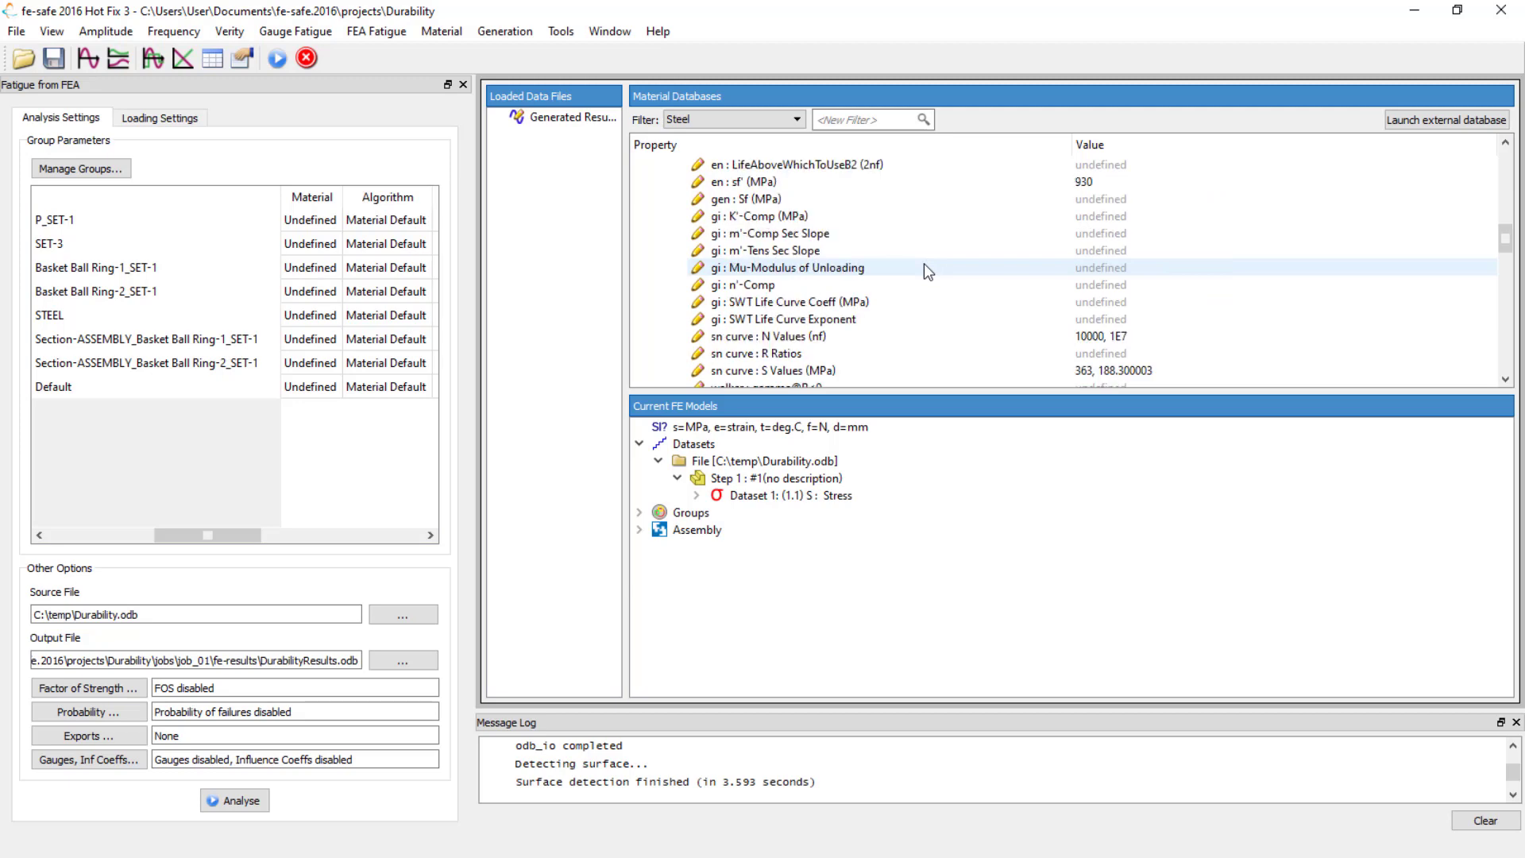
pyautogui.scroll(-2, 926, 266)
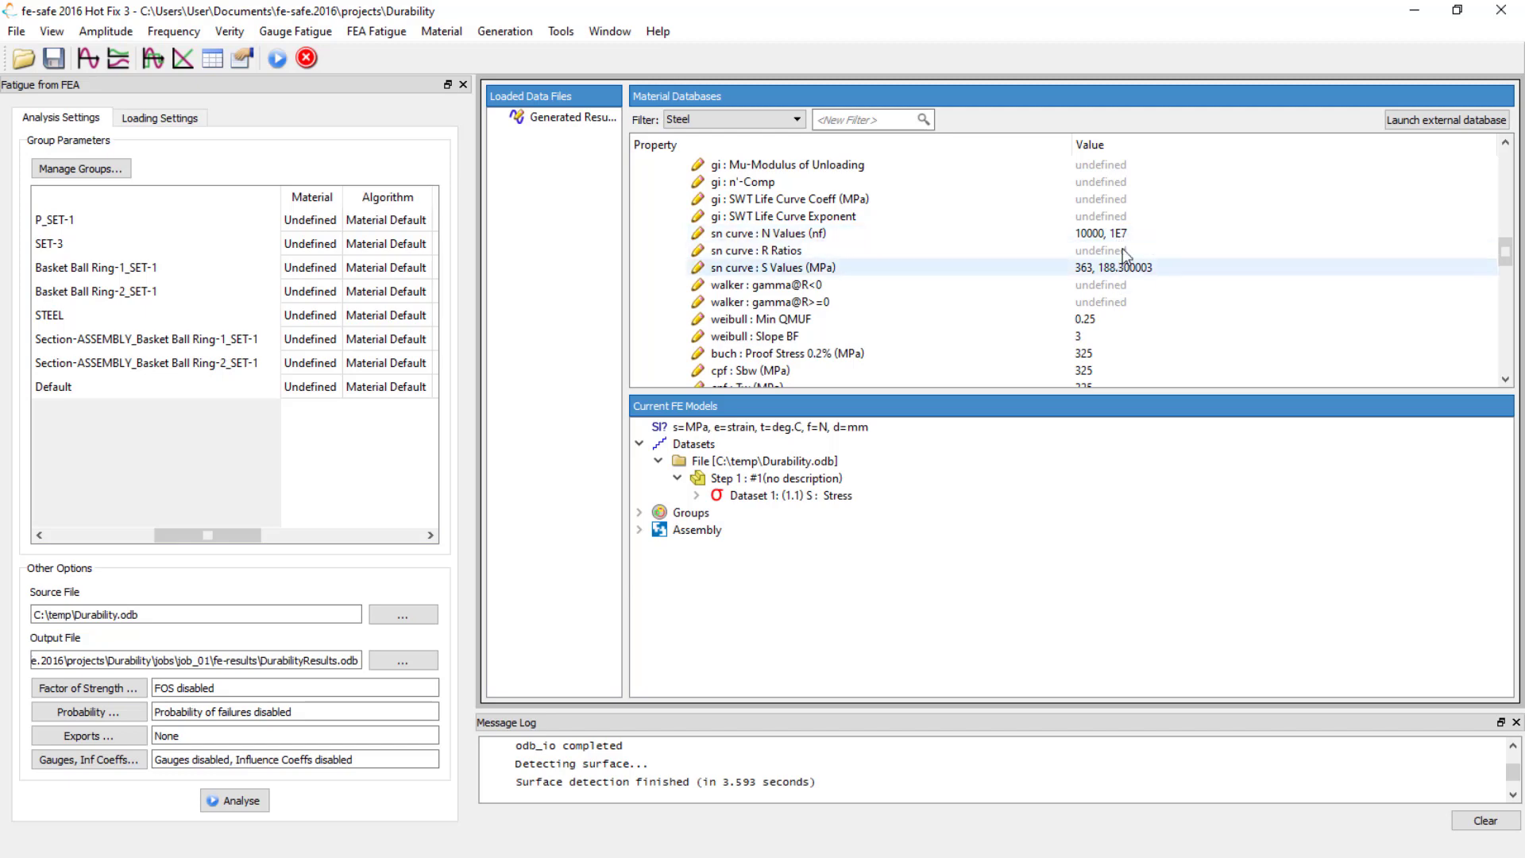
pyautogui.scroll(10, 1047, 283)
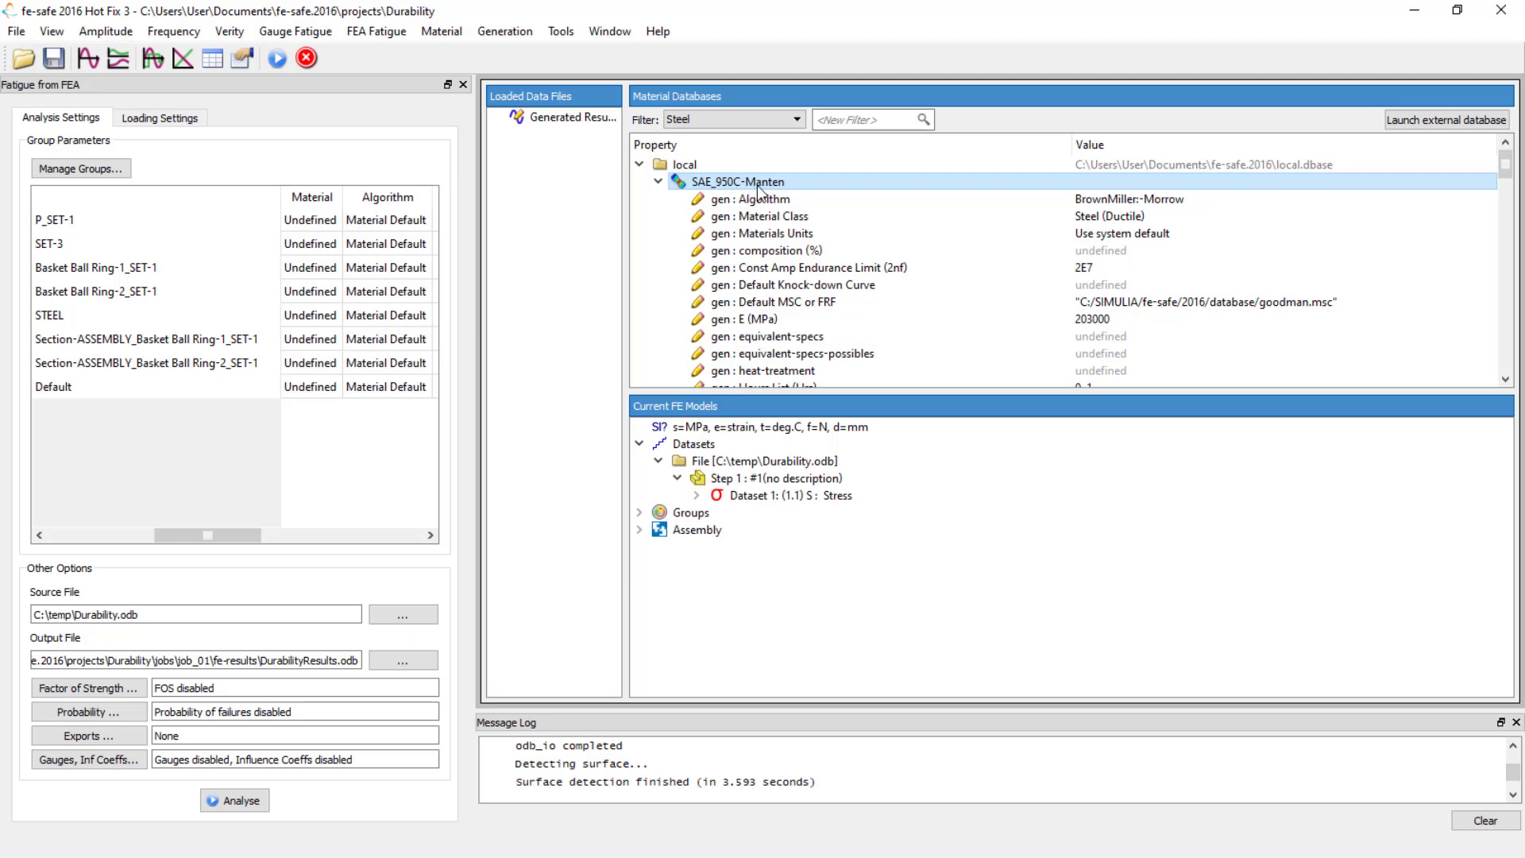
pyautogui.click(658, 182)
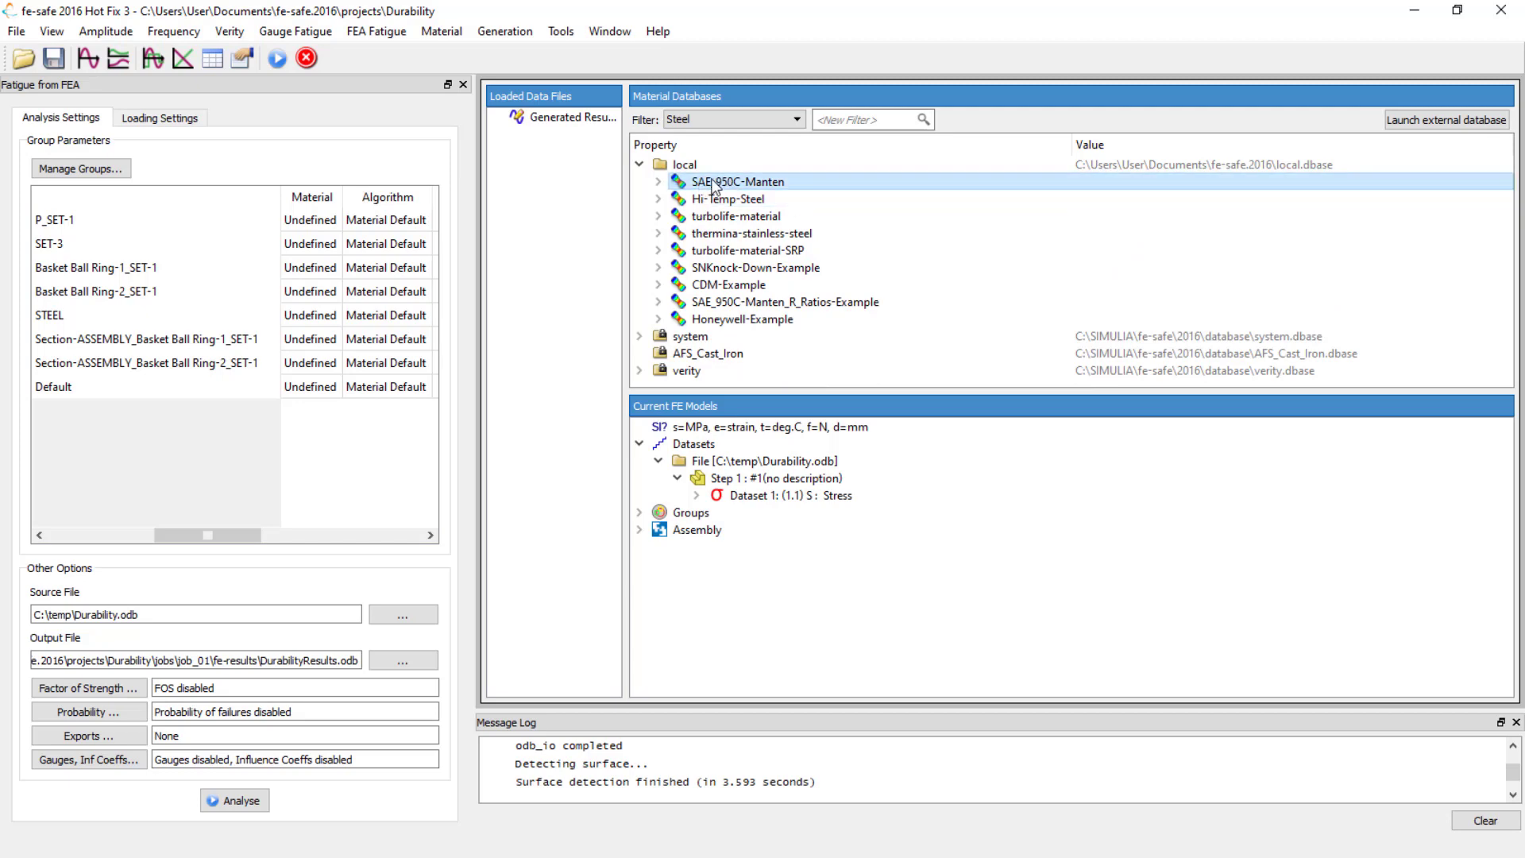
pyautogui.click(312, 197)
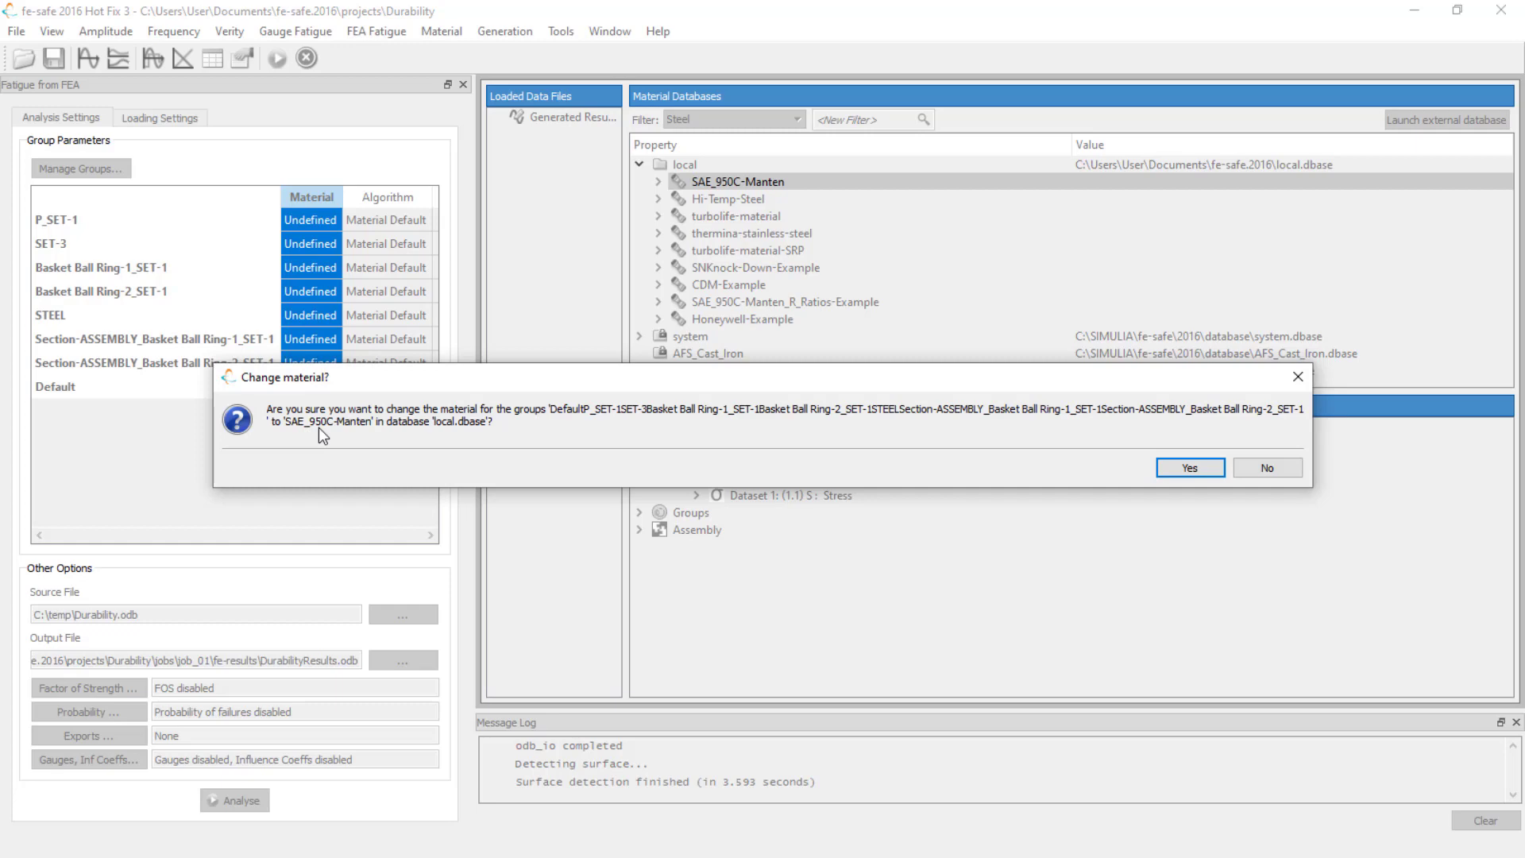
pyautogui.click(1190, 468)
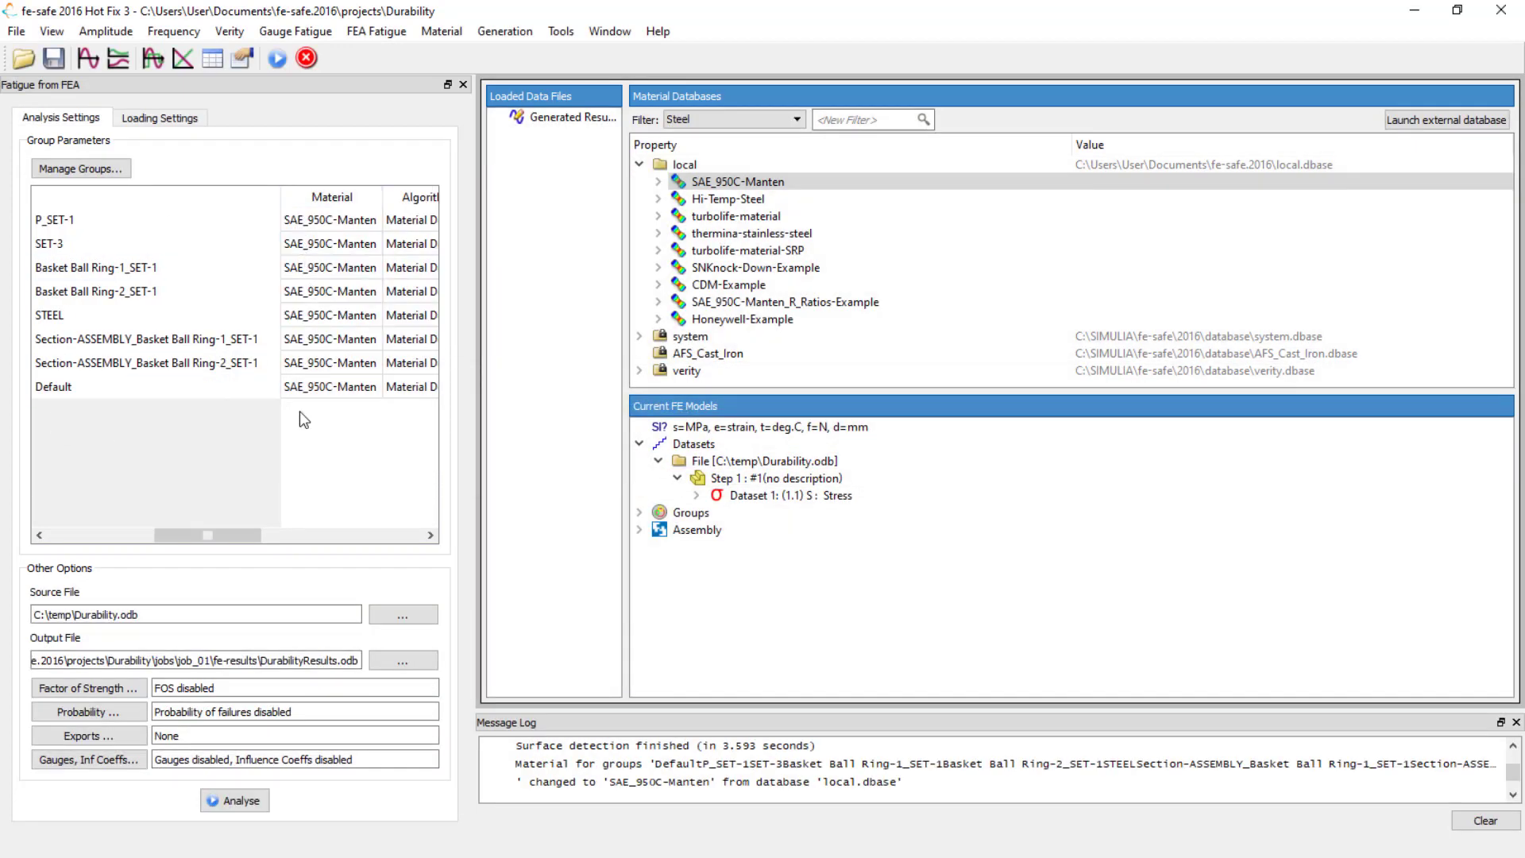
# Set the fatigue algorithm of all groups to the finite-life von Mises method with Goodman mean stress correction
pyautogui.moveTo(220, 533); pyautogui.dragTo(272, 534)
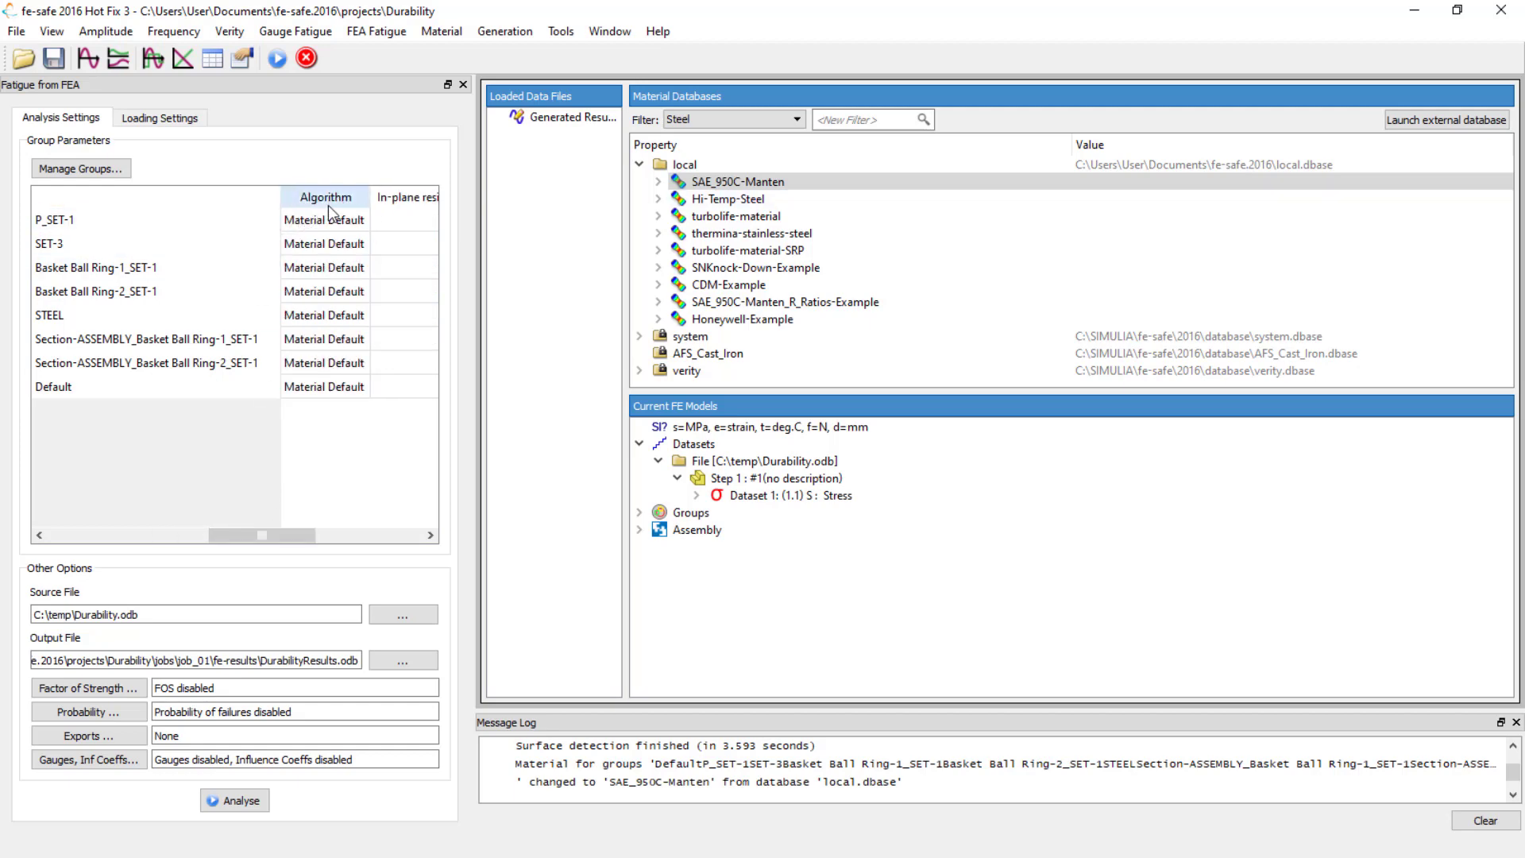
pyautogui.click(658, 182)
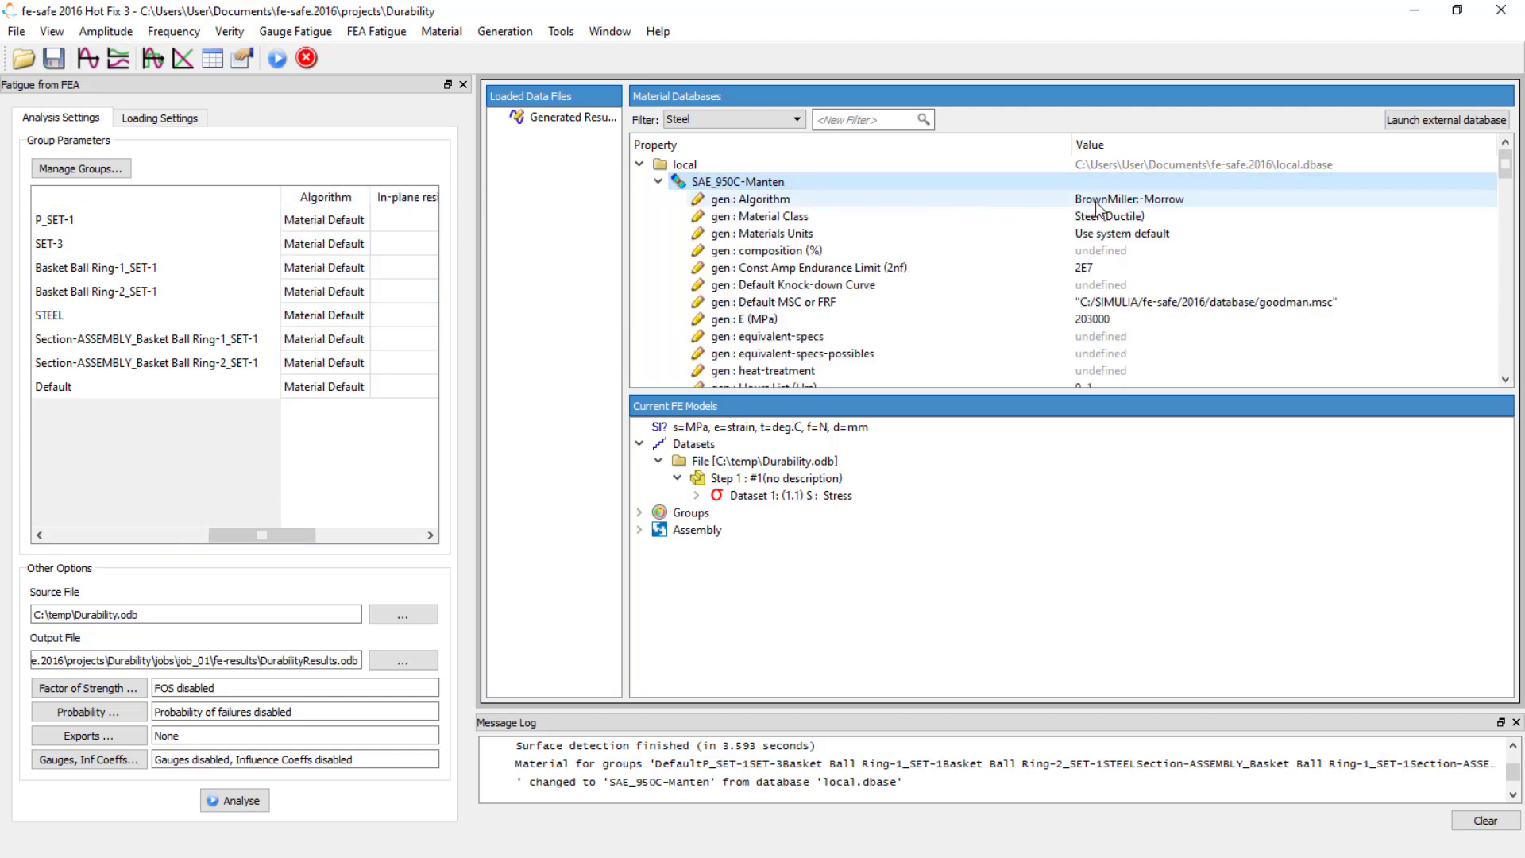
pyautogui.click(318, 199)
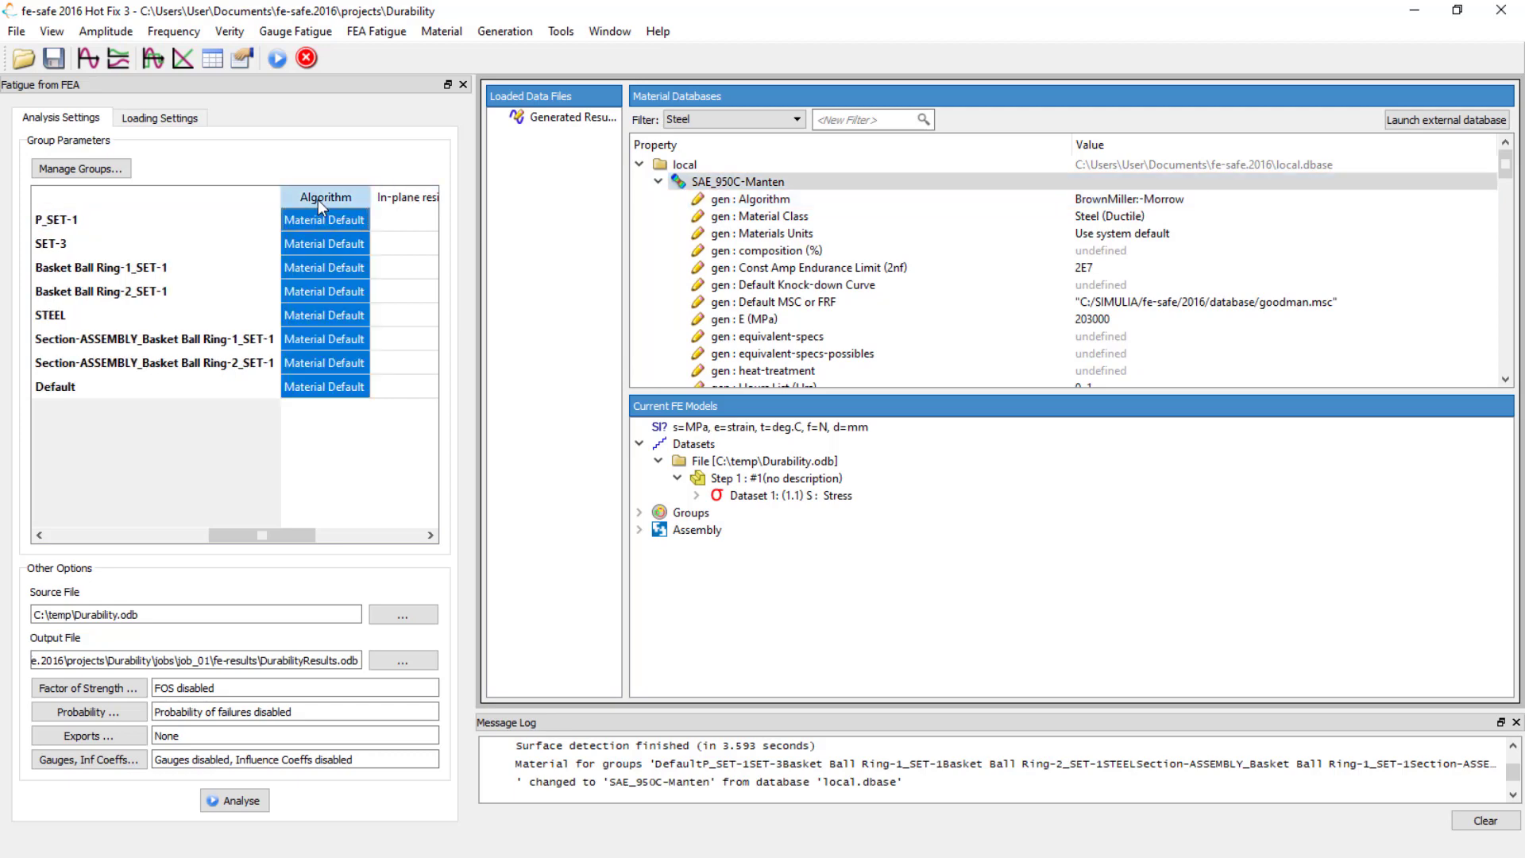
pyautogui.doubleClick(342, 213)
pyautogui.click(622, 423)
pyautogui.click(975, 447)
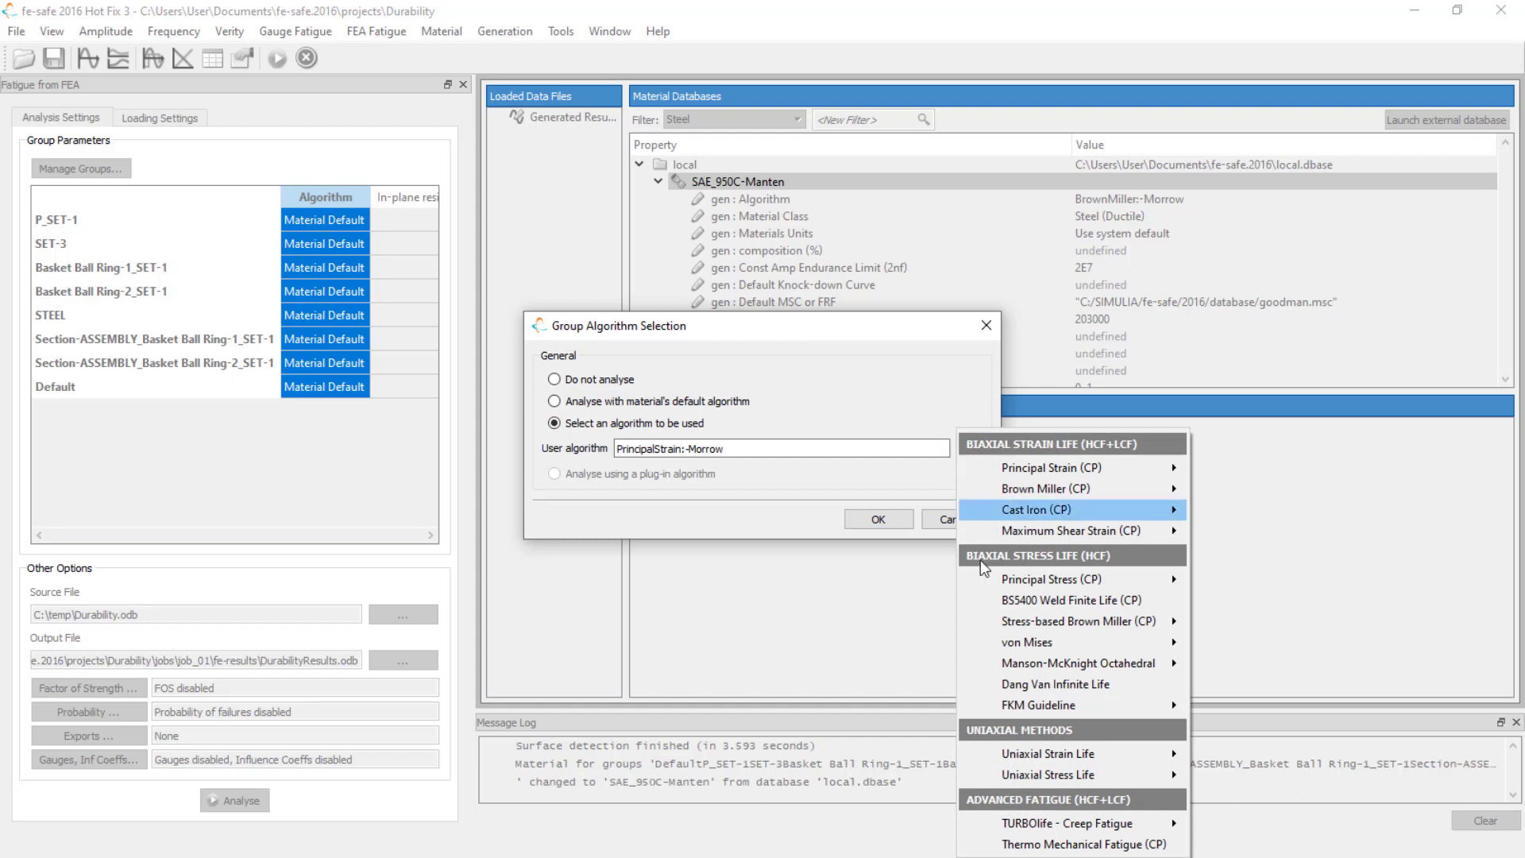
pyautogui.moveTo(1057, 642)
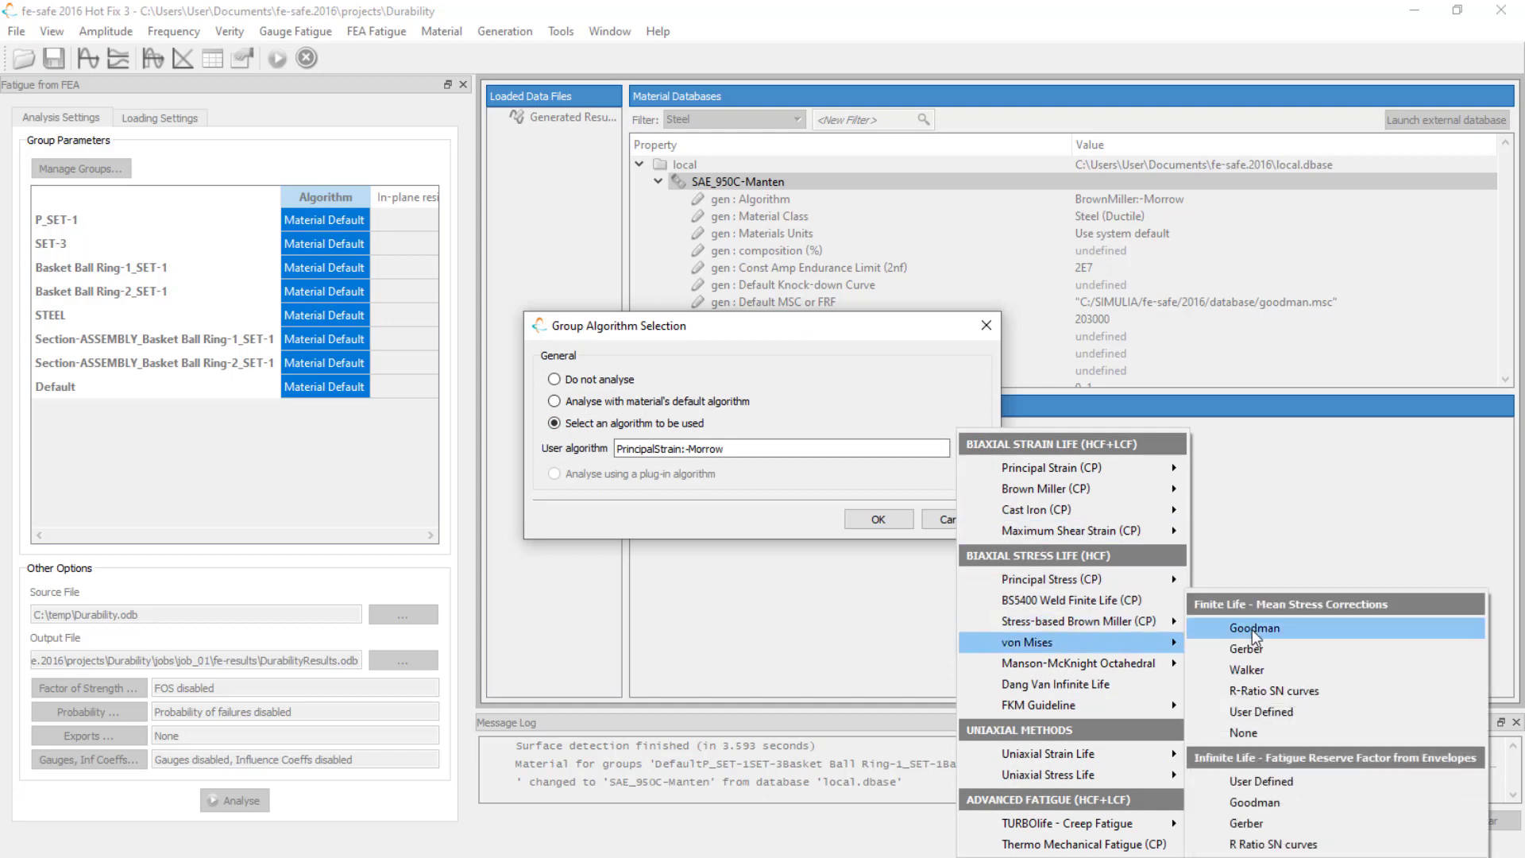
pyautogui.click(1253, 629)
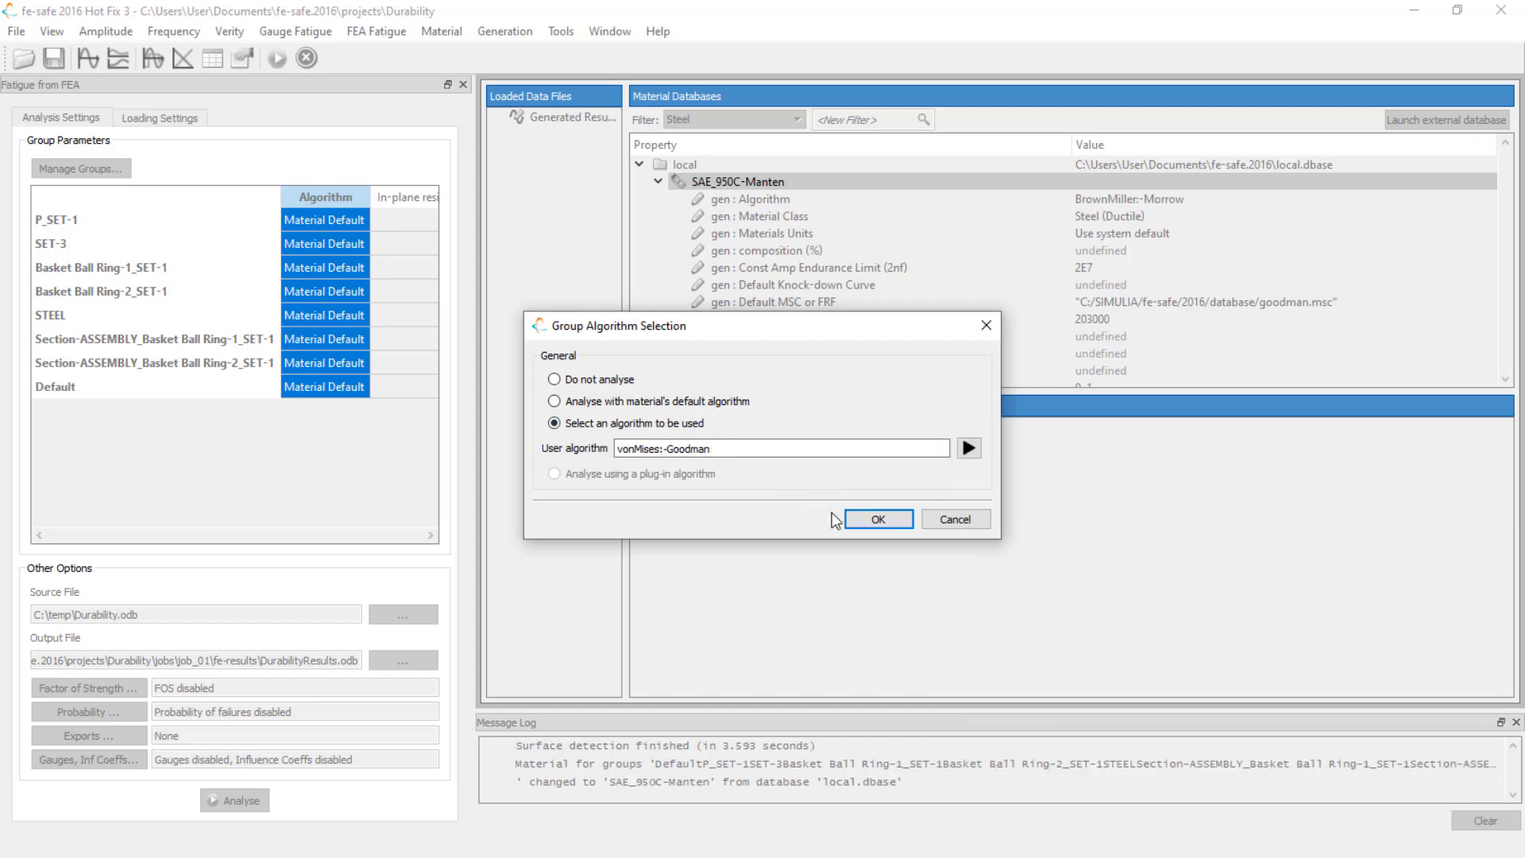
pyautogui.click(879, 519)
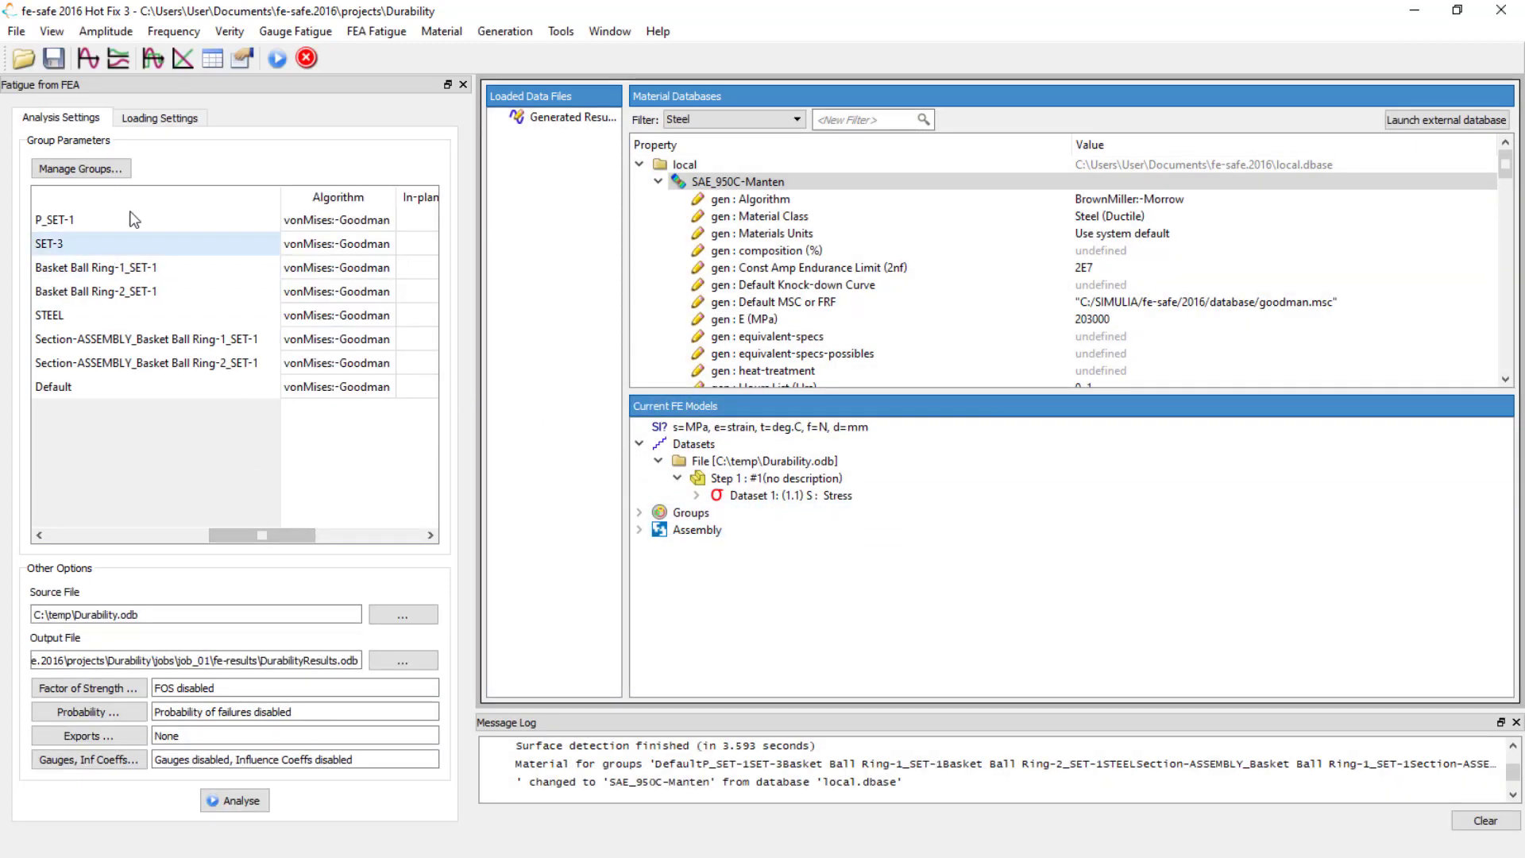
# Check the groups' SN scale, knock-down, subgroup and surface finish settings
pyautogui.moveTo(306, 534); pyautogui.dragTo(385, 534)
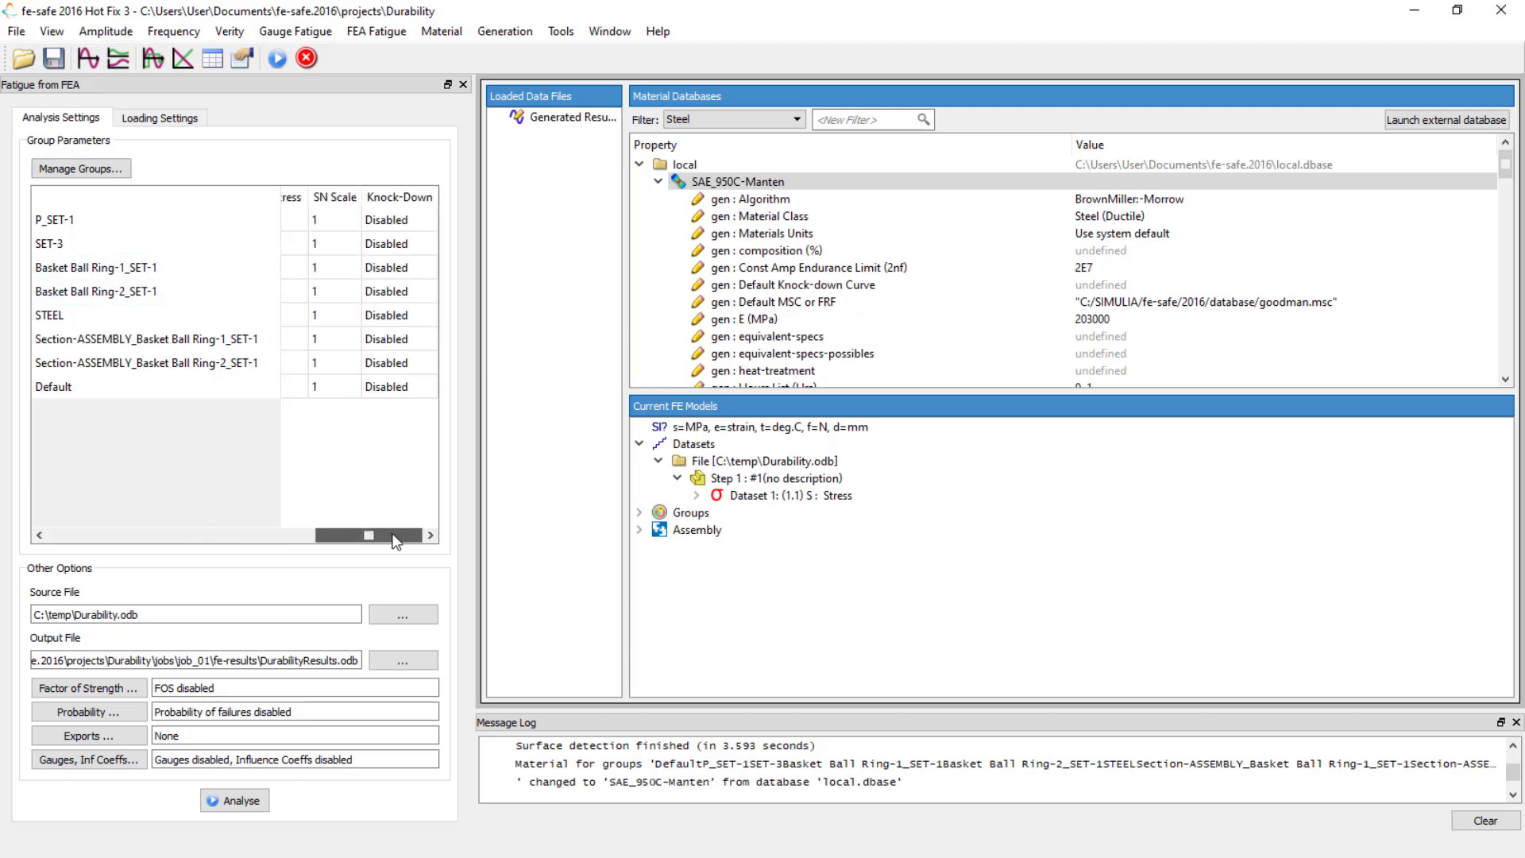
pyautogui.moveTo(379, 542); pyautogui.dragTo(151, 544)
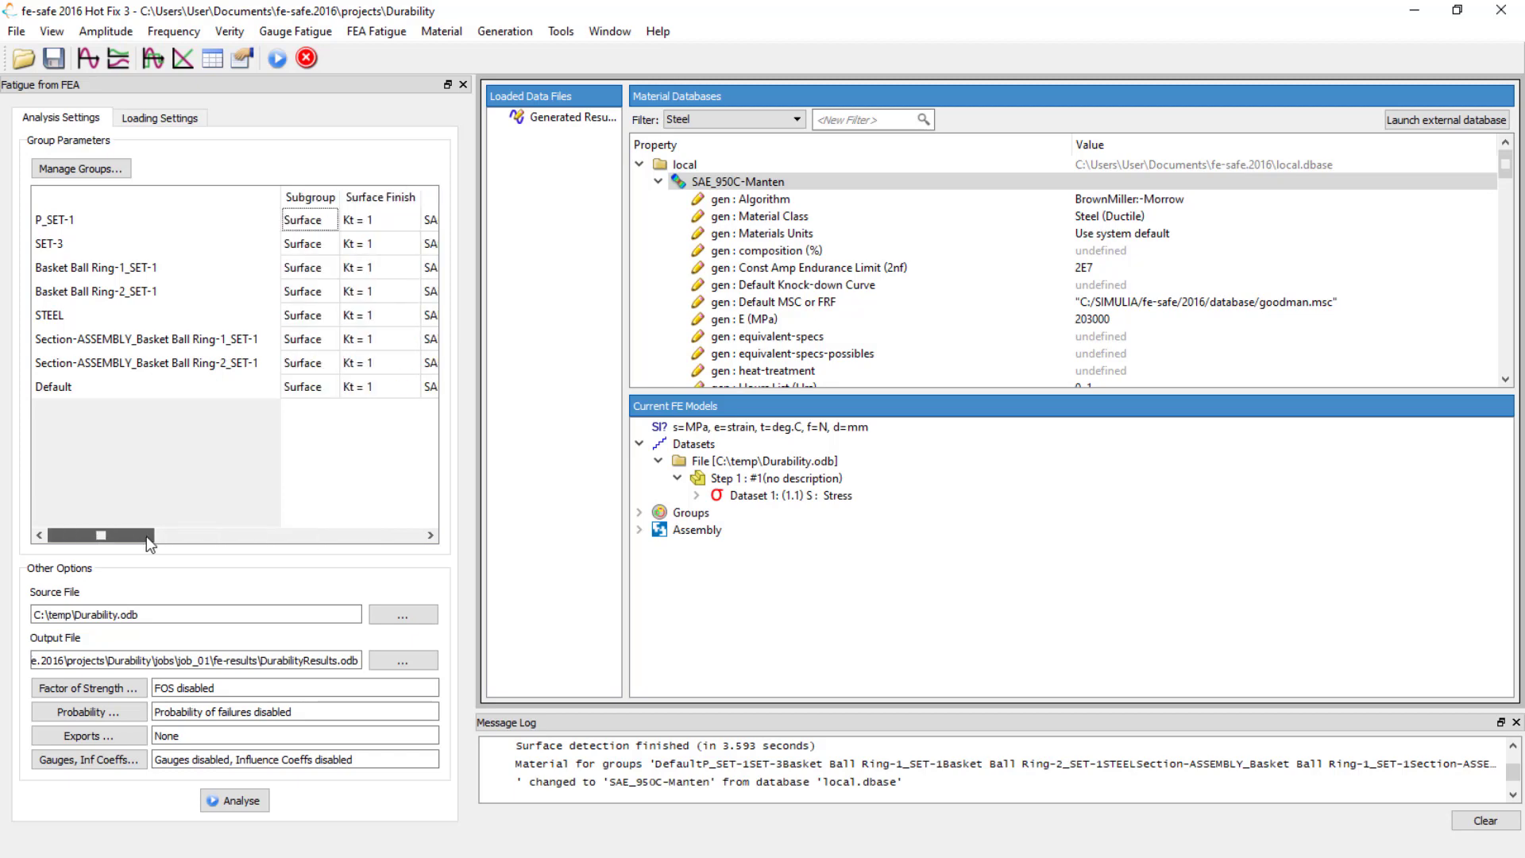
pyautogui.click(384, 218)
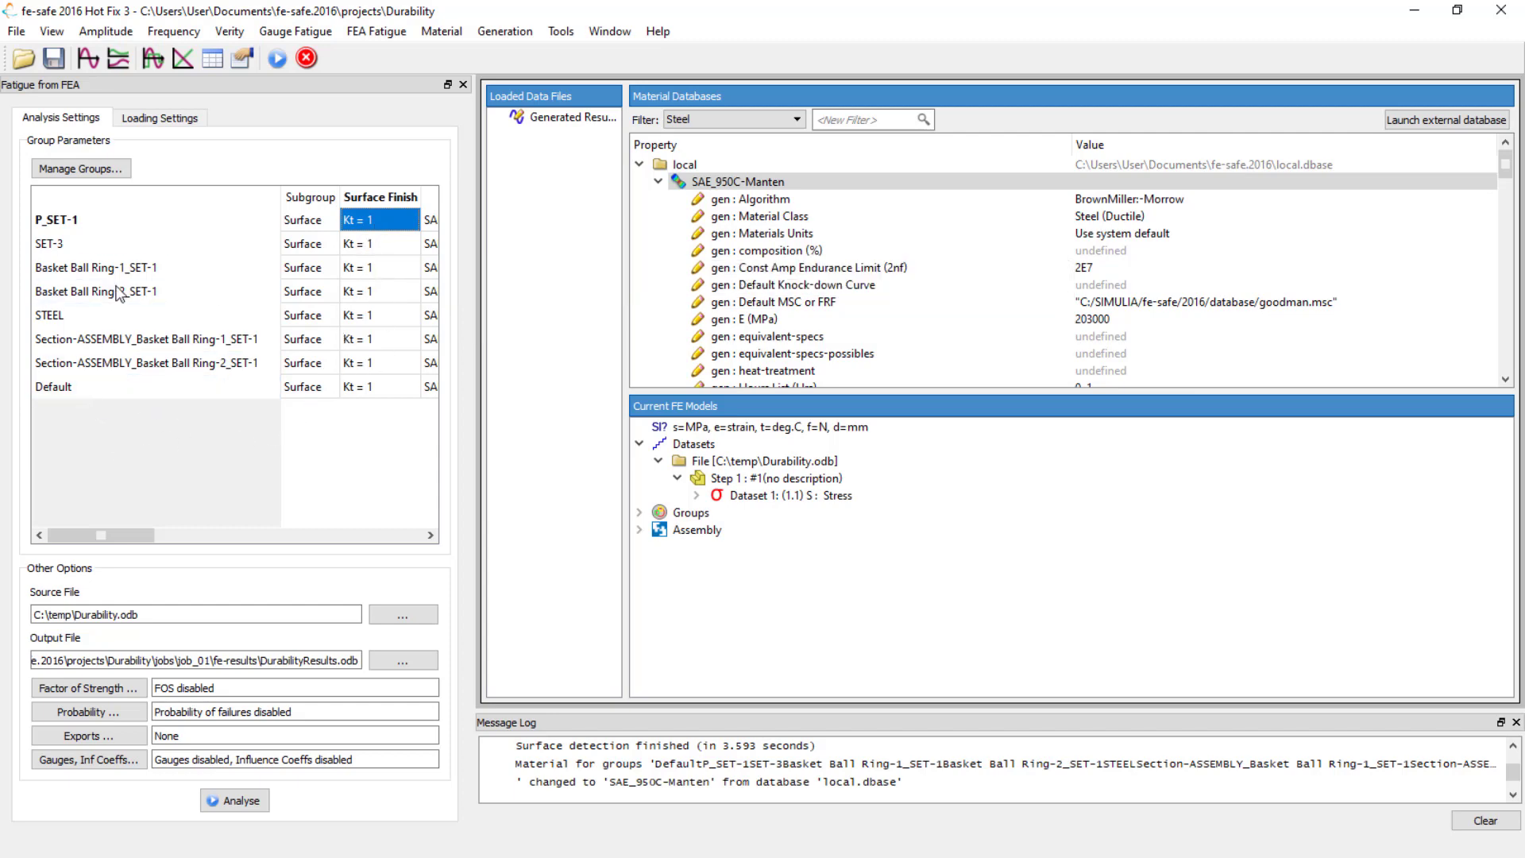
# Set the fatigue output file to DurabilityResults1 in a new Desktop folder named Durability Analysis FE Safe
pyautogui.click(403, 661)
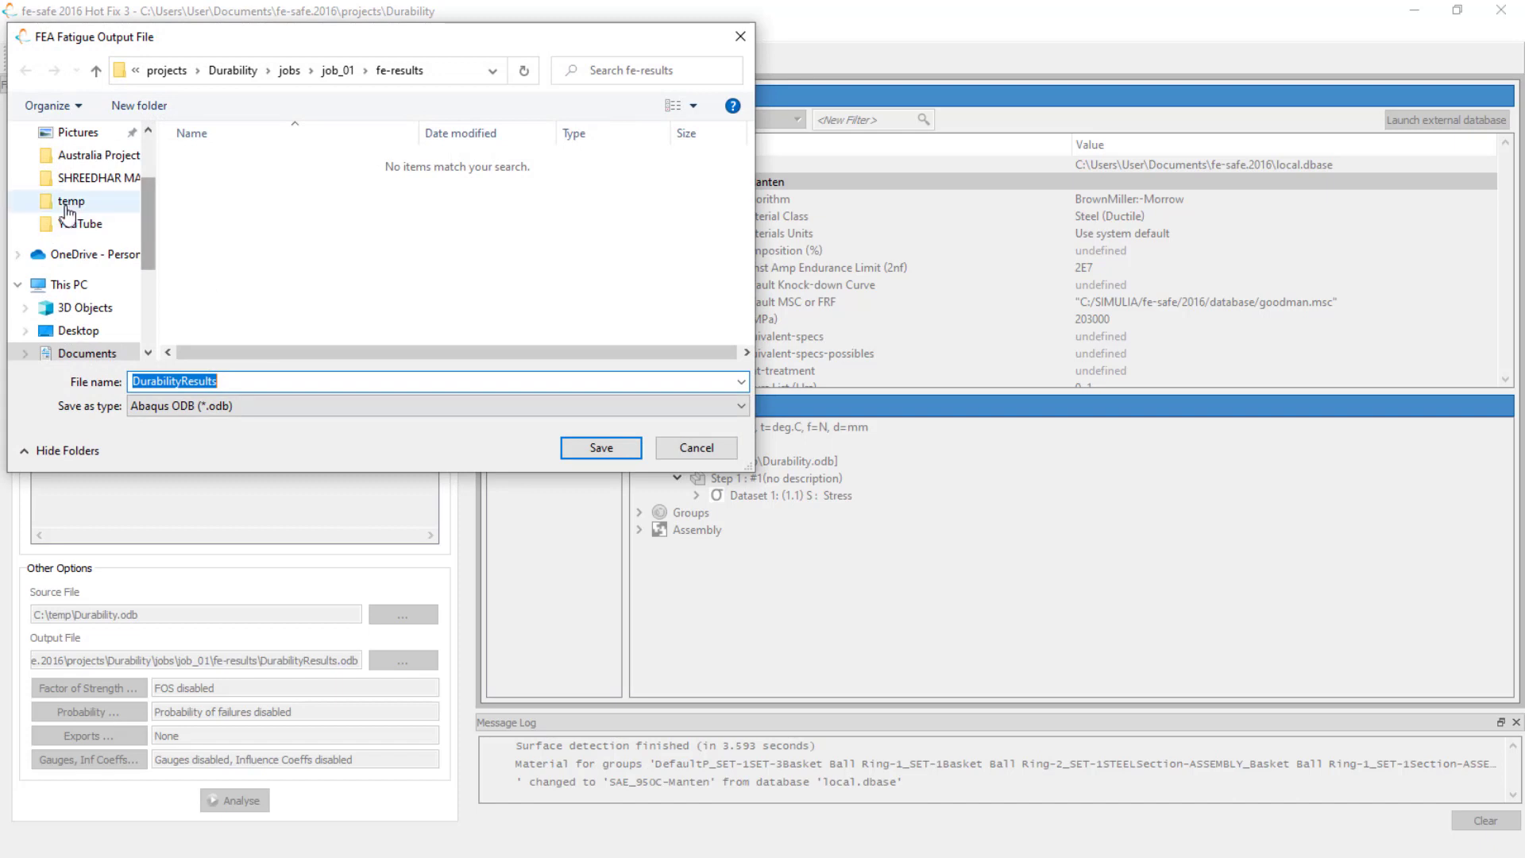
pyautogui.click(75, 170)
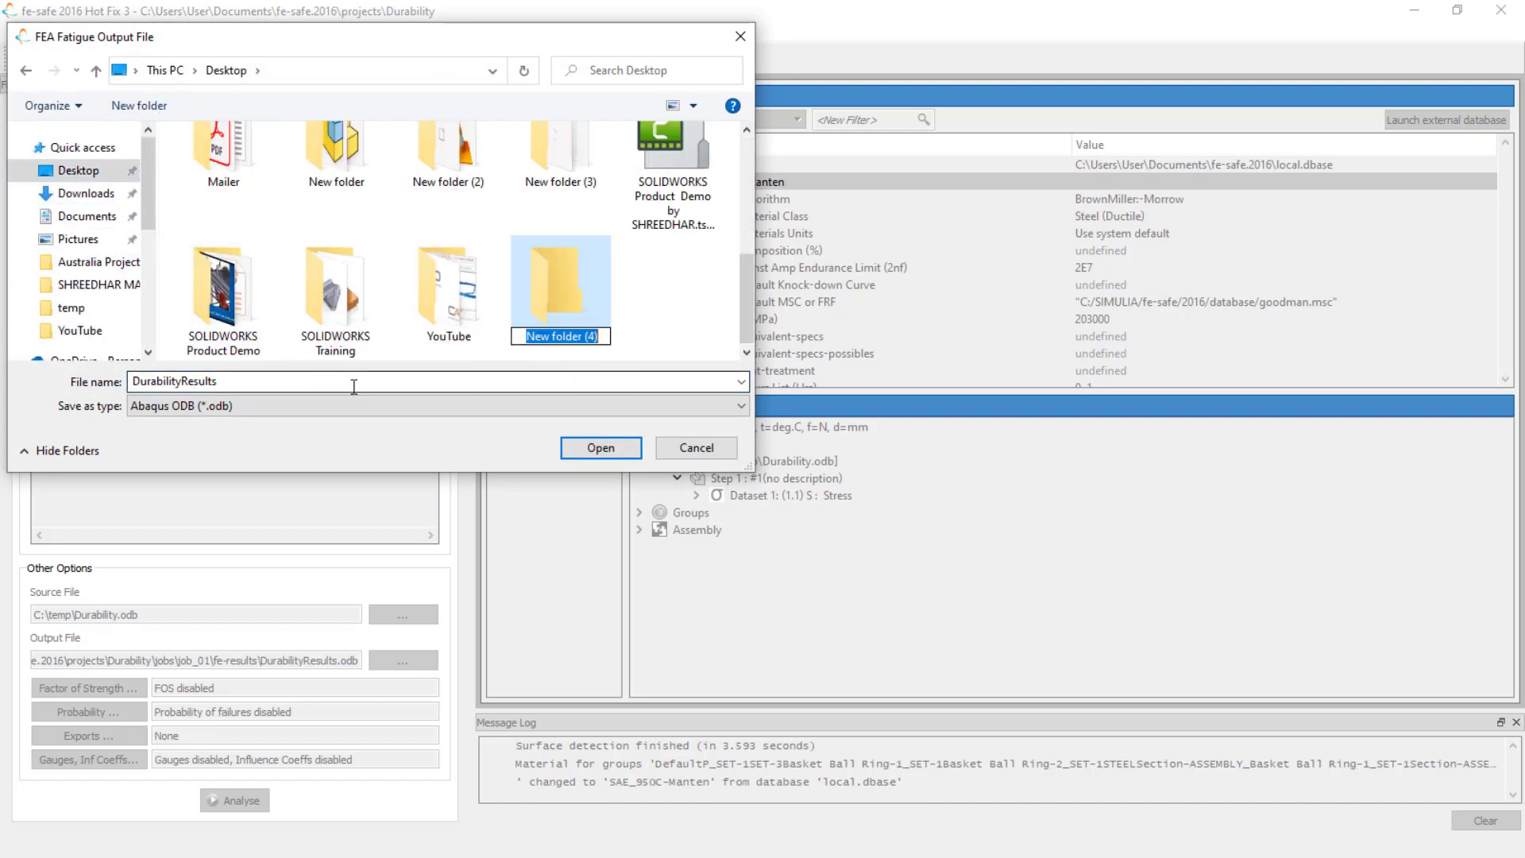
pyautogui.write('Dura')
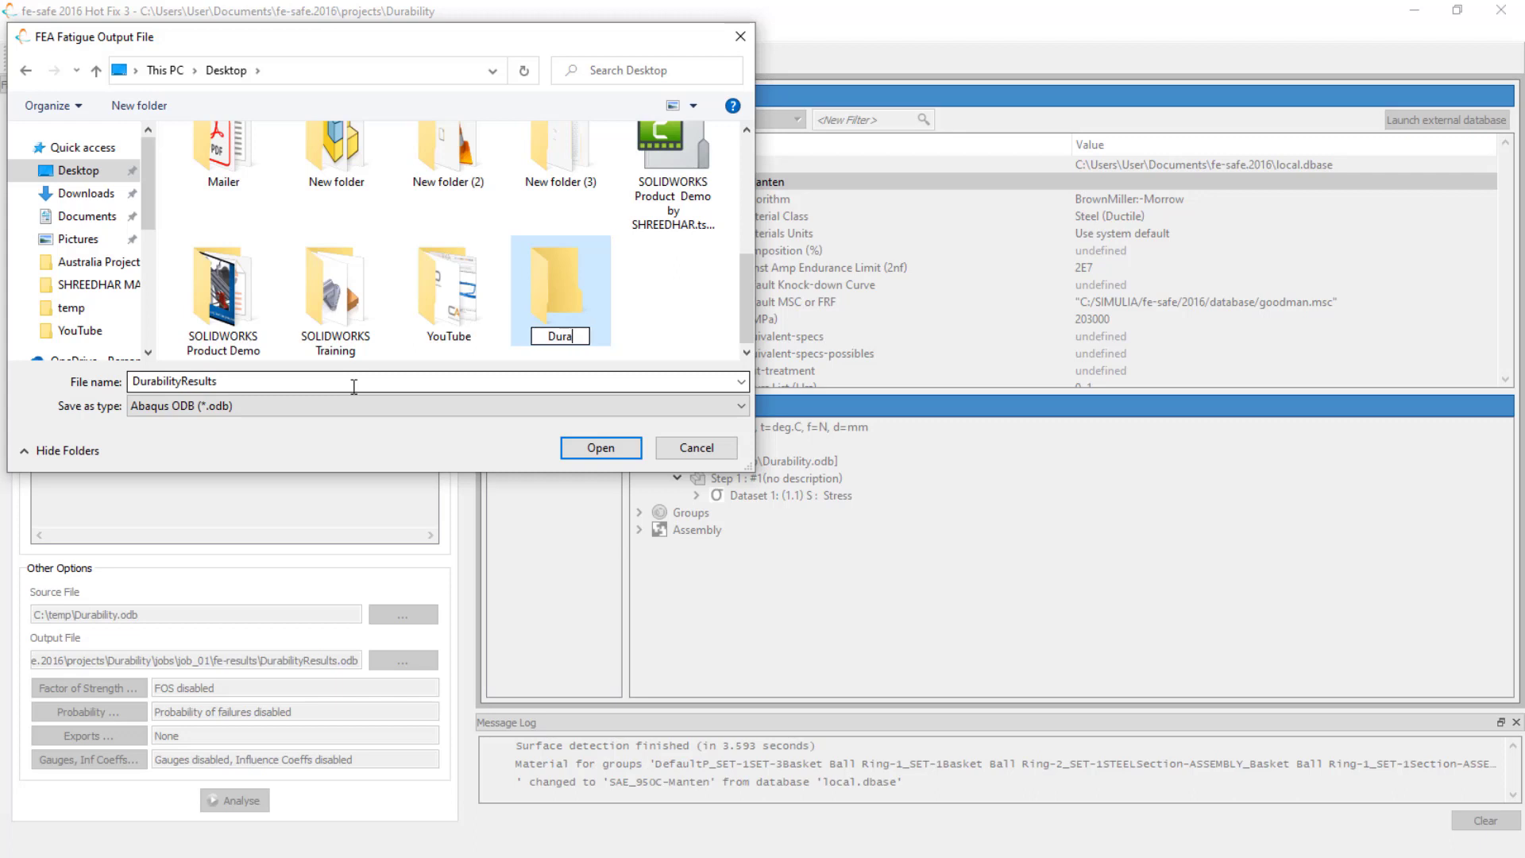
pyautogui.write('bility Analysis FE Safe')
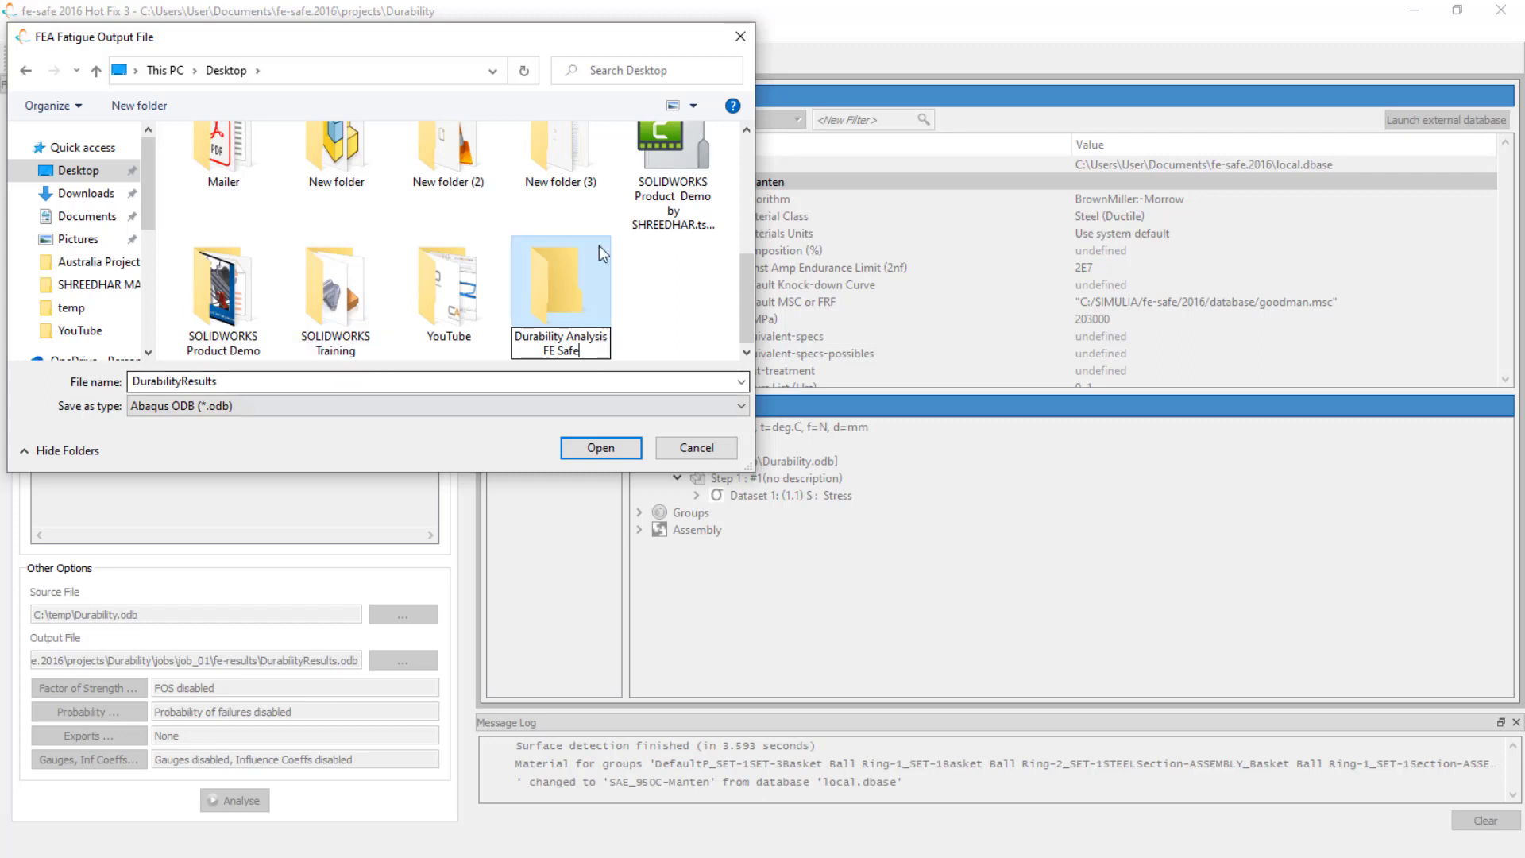
pyautogui.doubleClick(542, 279)
pyautogui.doubleClick(230, 383)
pyautogui.click(231, 381)
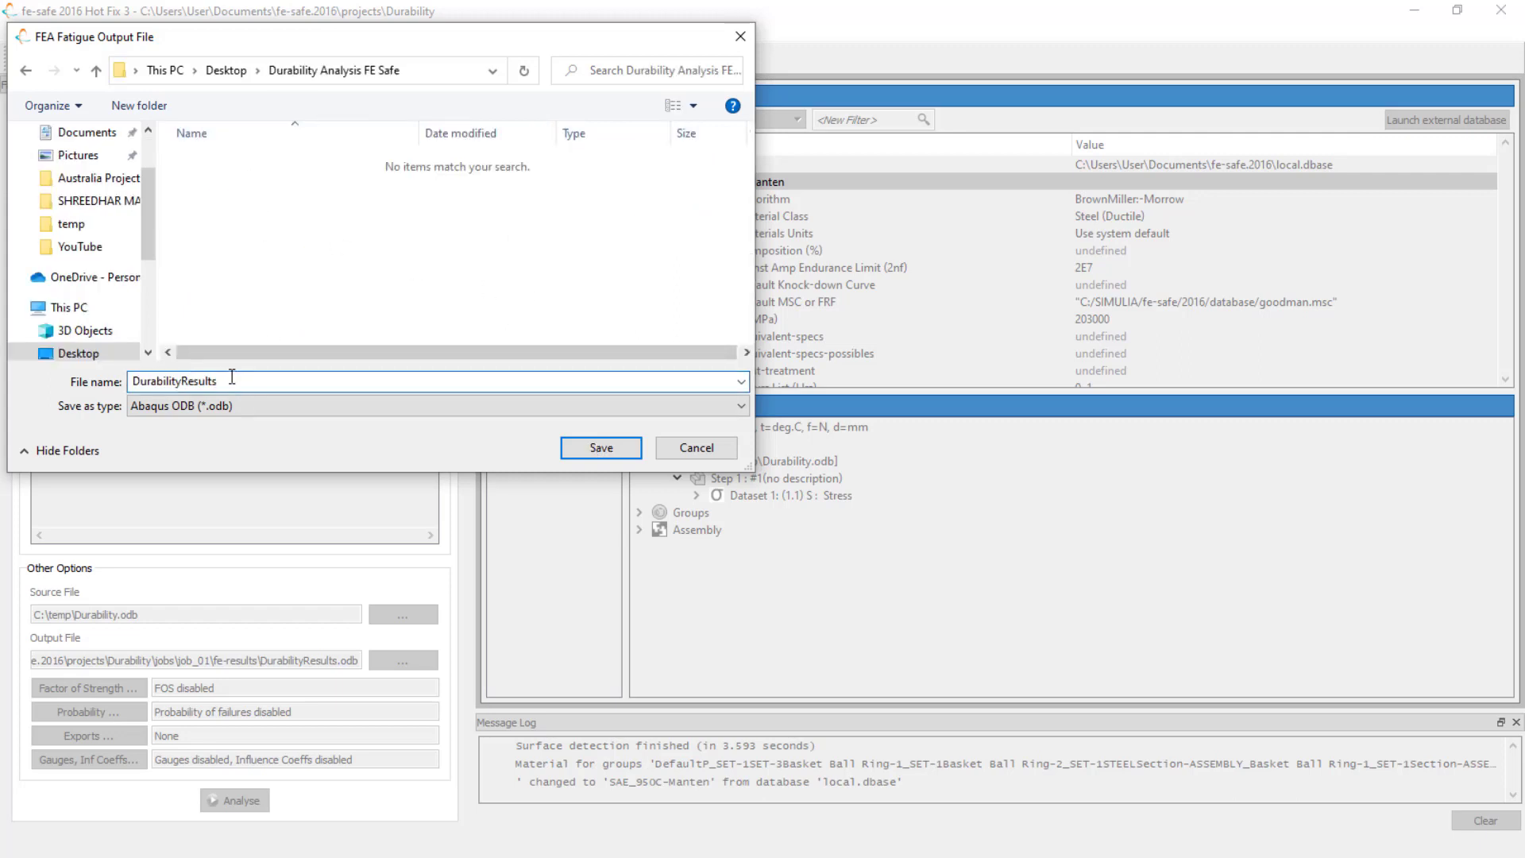
pyautogui.write('1')
pyautogui.click(589, 441)
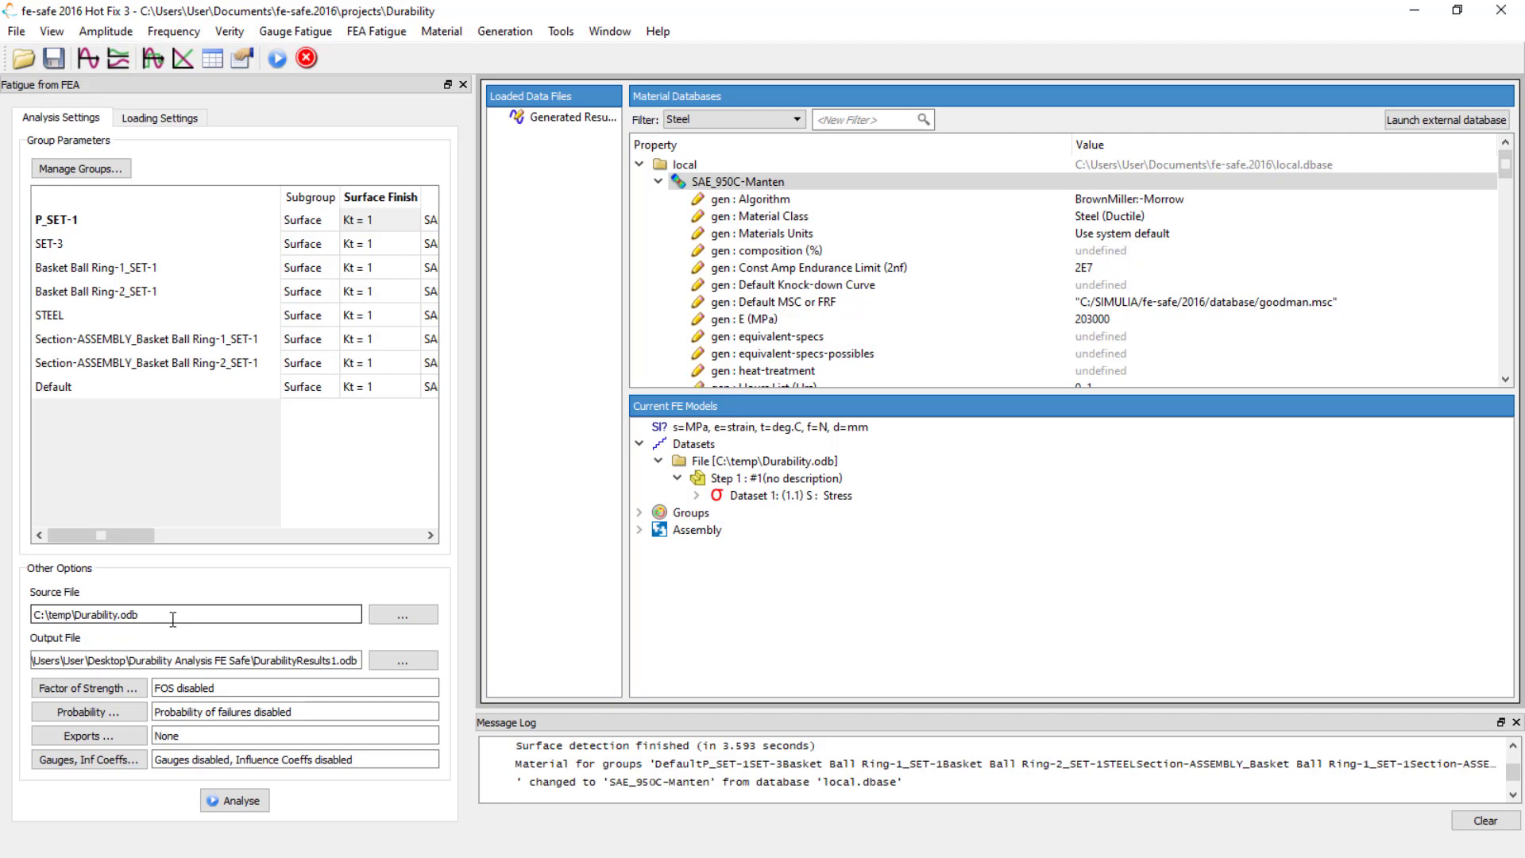
# Open the loading settings and inspect the editing options for Stress Dataset 1 and its load history
pyautogui.click(135, 123)
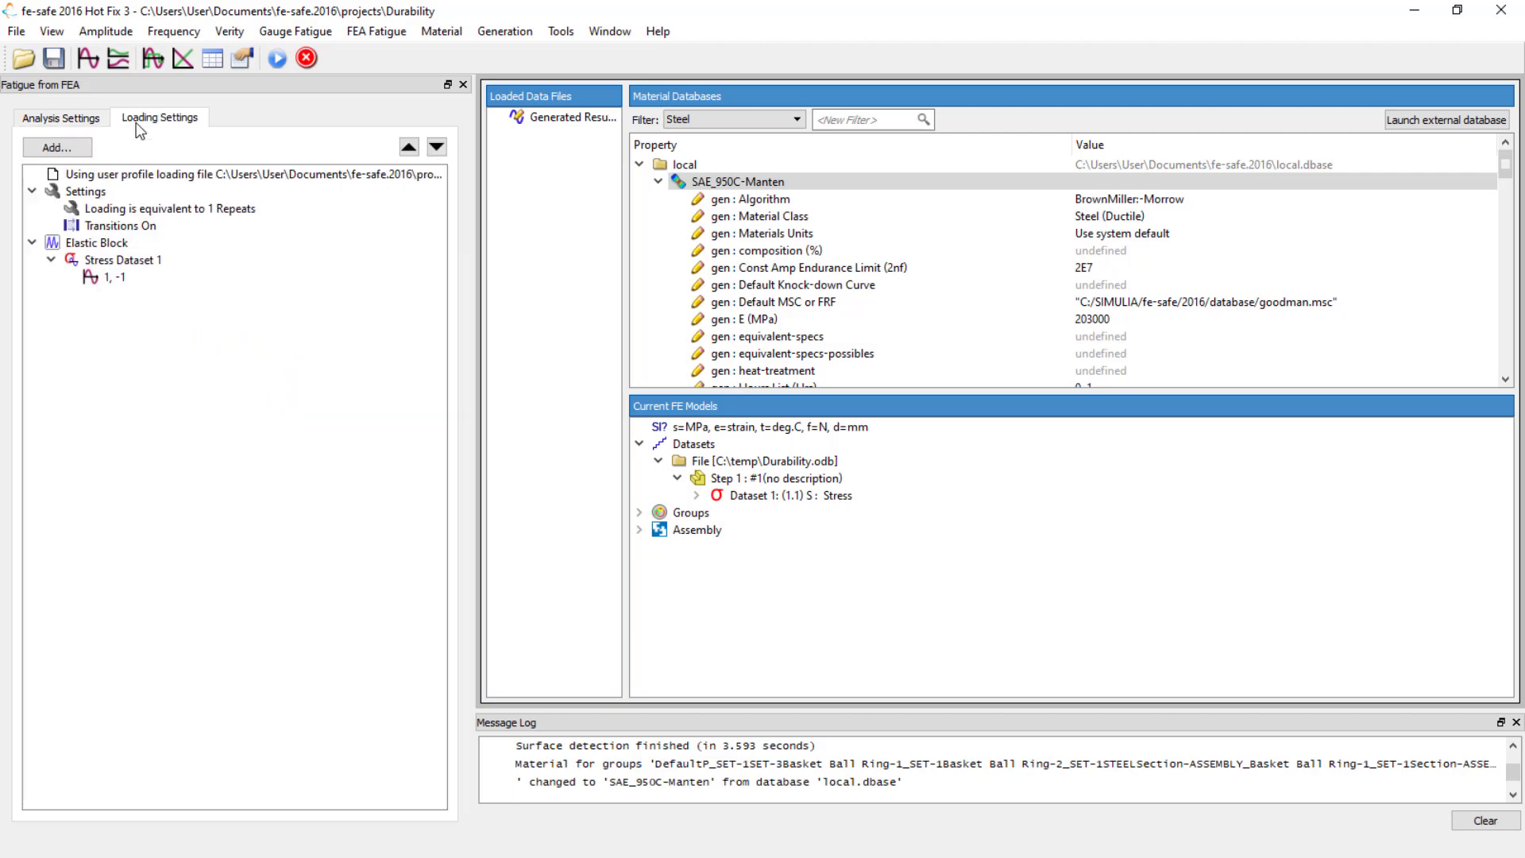
pyautogui.click(112, 278)
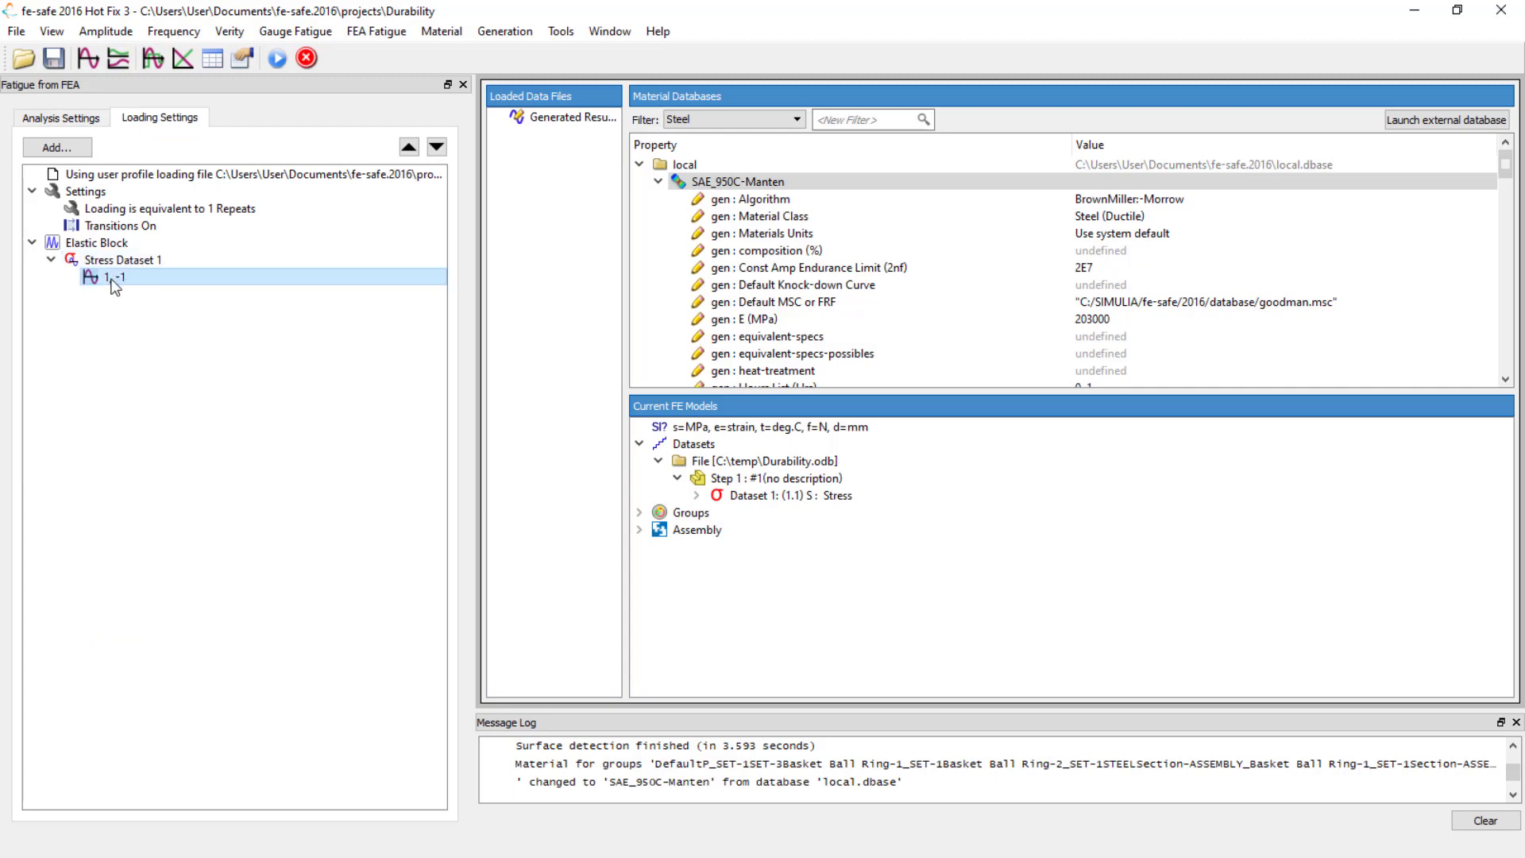
pyautogui.rightClick(114, 283)
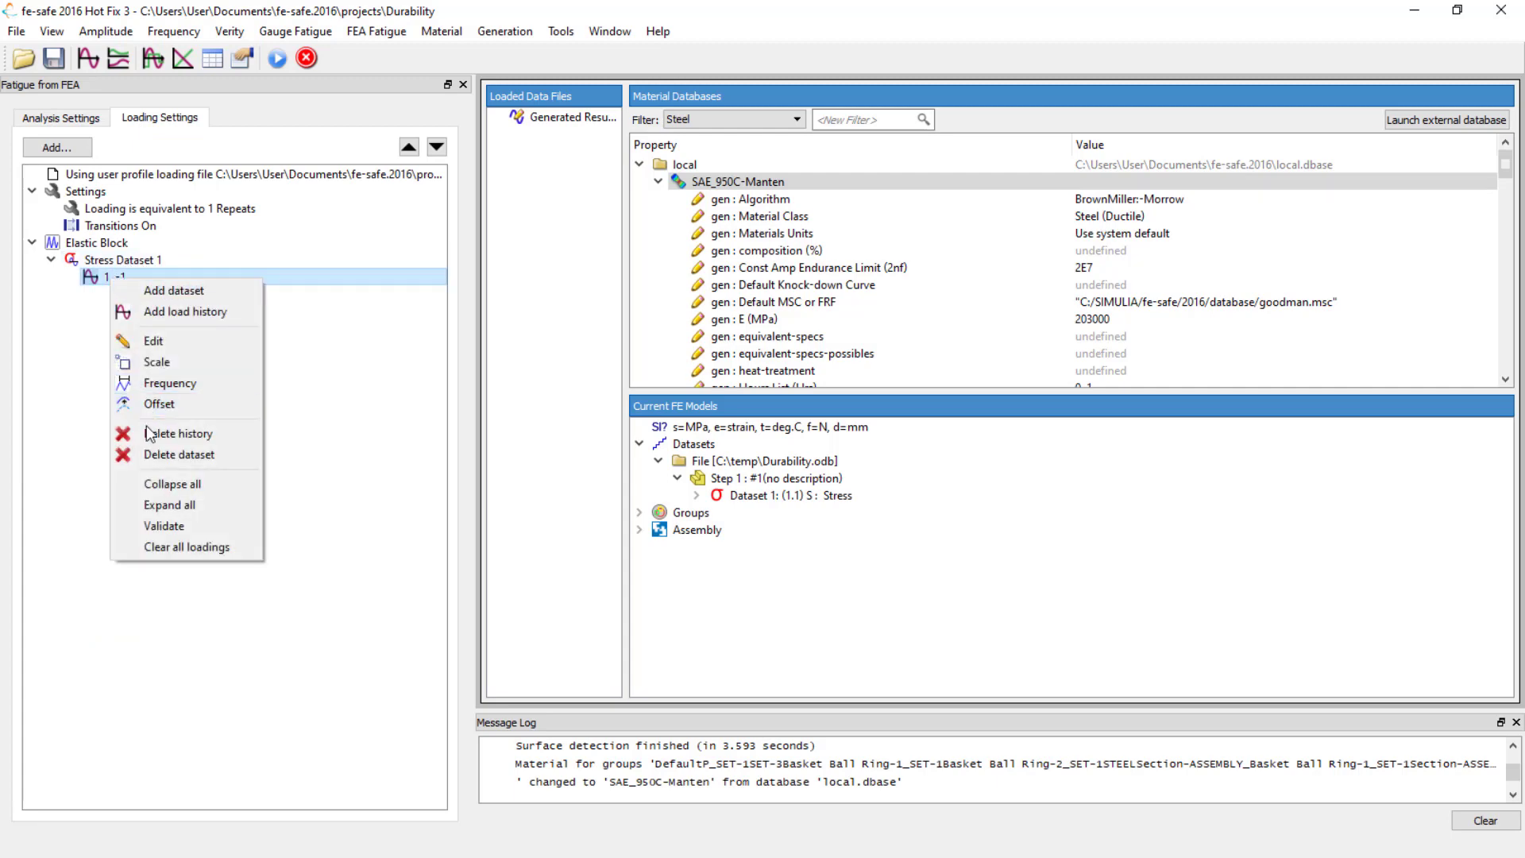
pyautogui.click(103, 266)
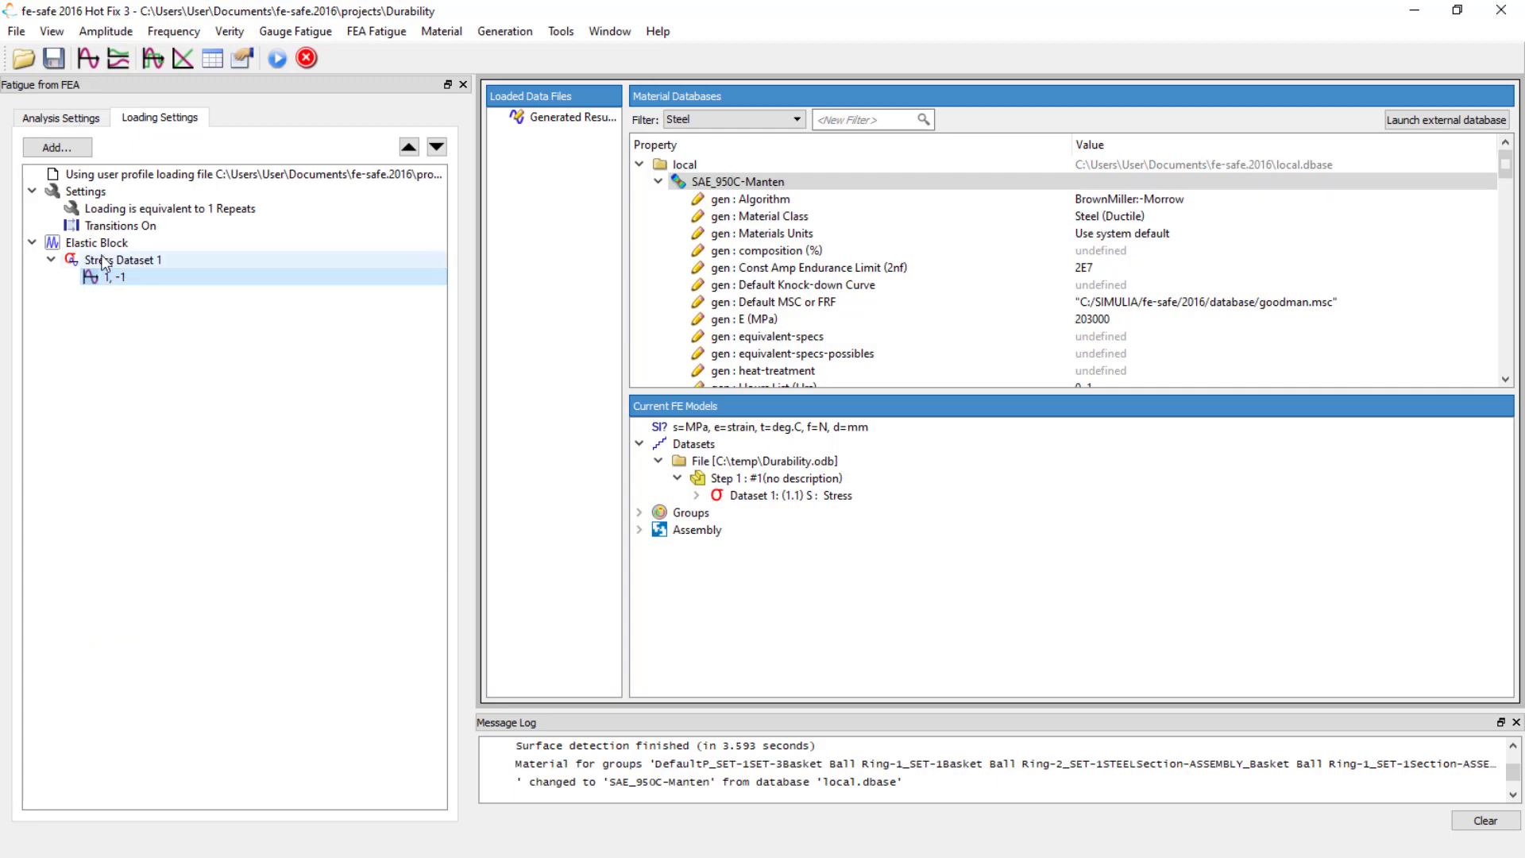
pyautogui.rightClick(102, 263)
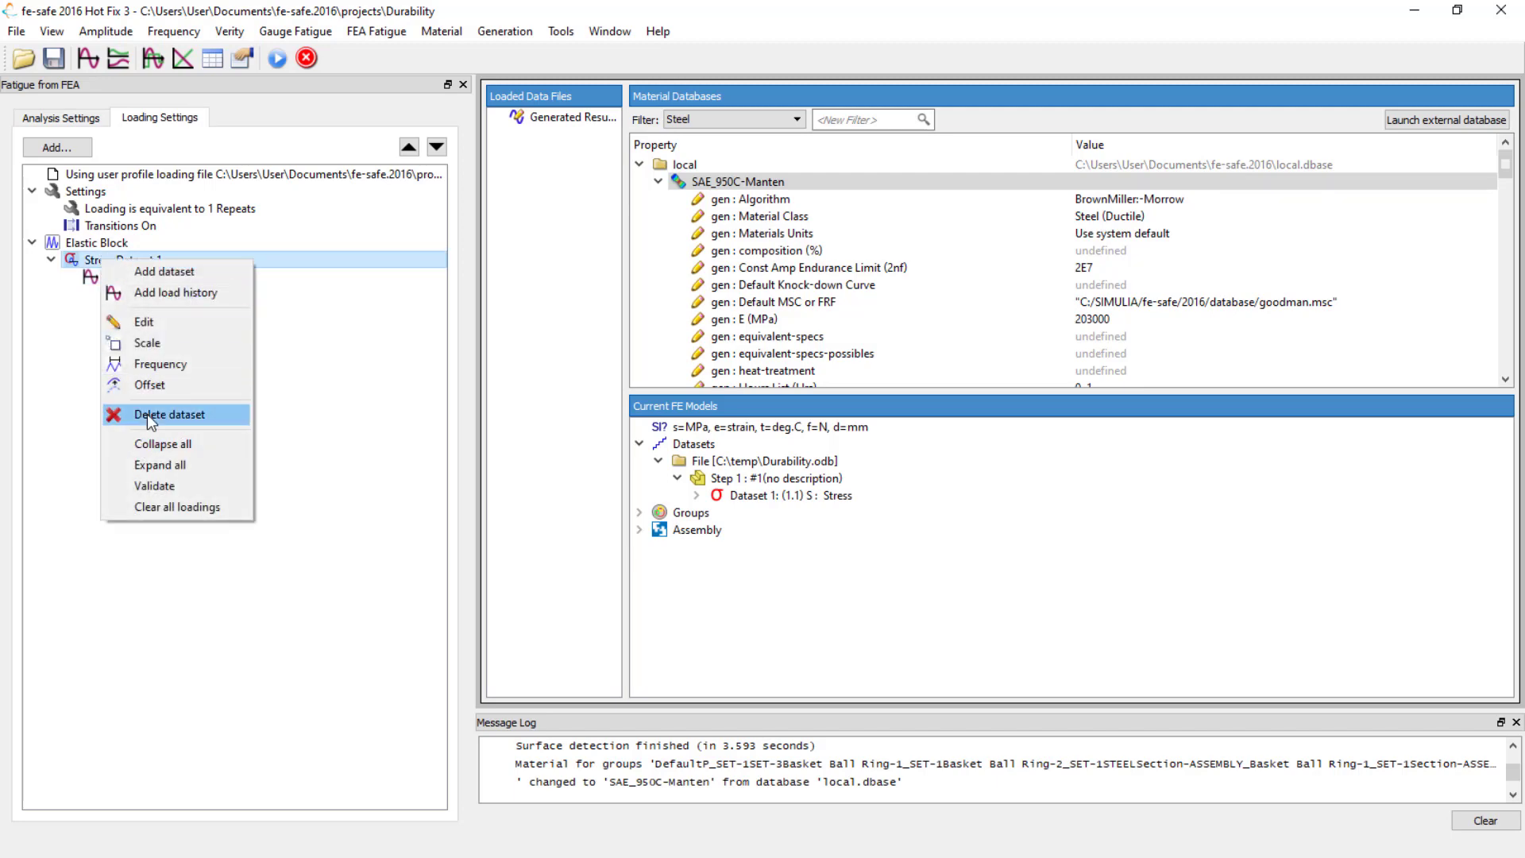
pyautogui.click(77, 367)
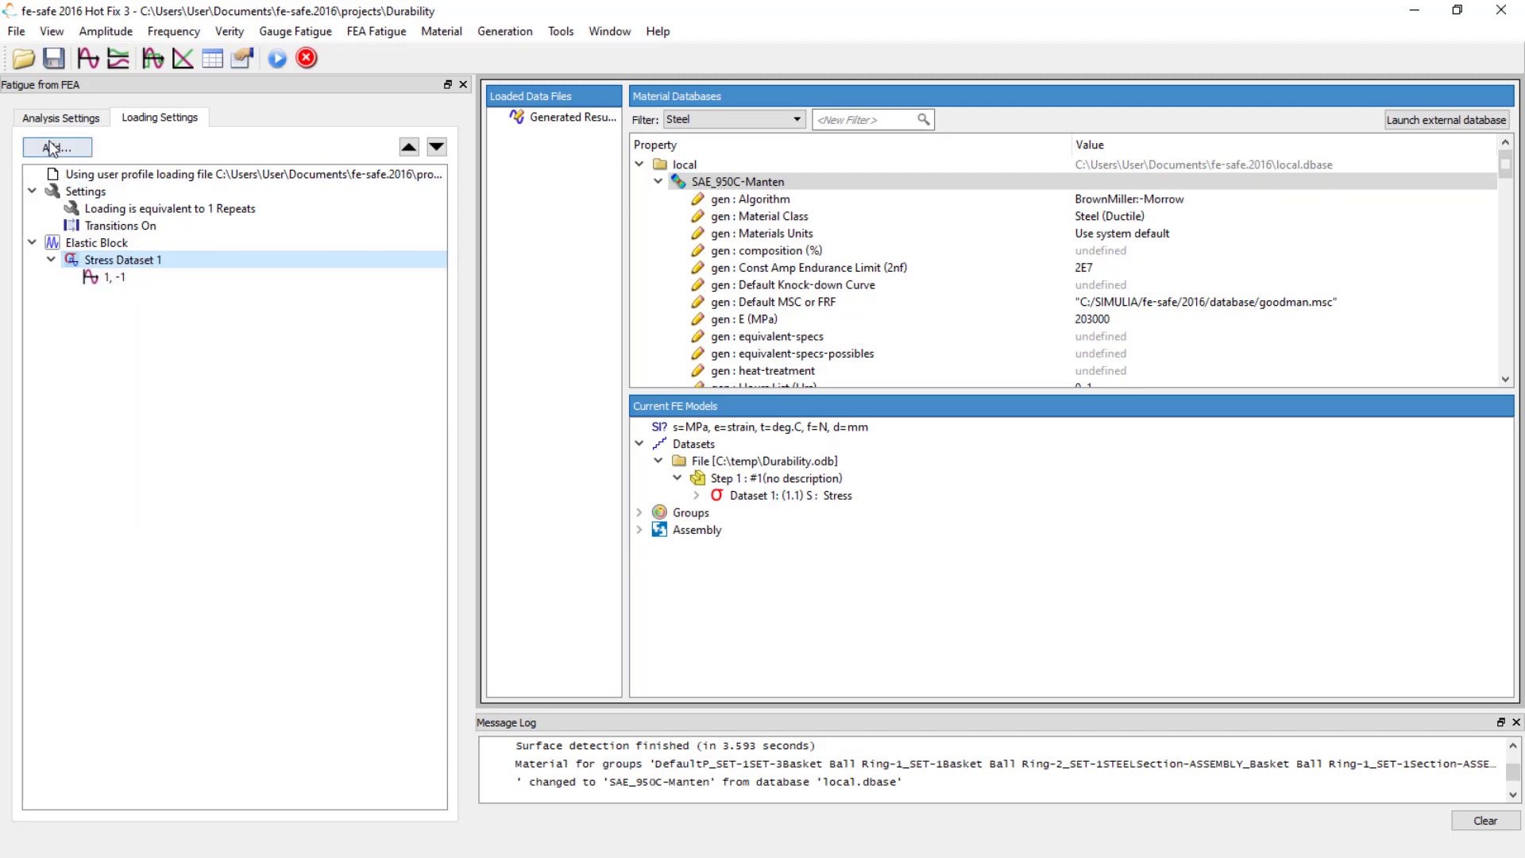
# Set the embedded load history of Stress Dataset 1 to the loading scales 0 and 1
pyautogui.doubleClick(115, 277)
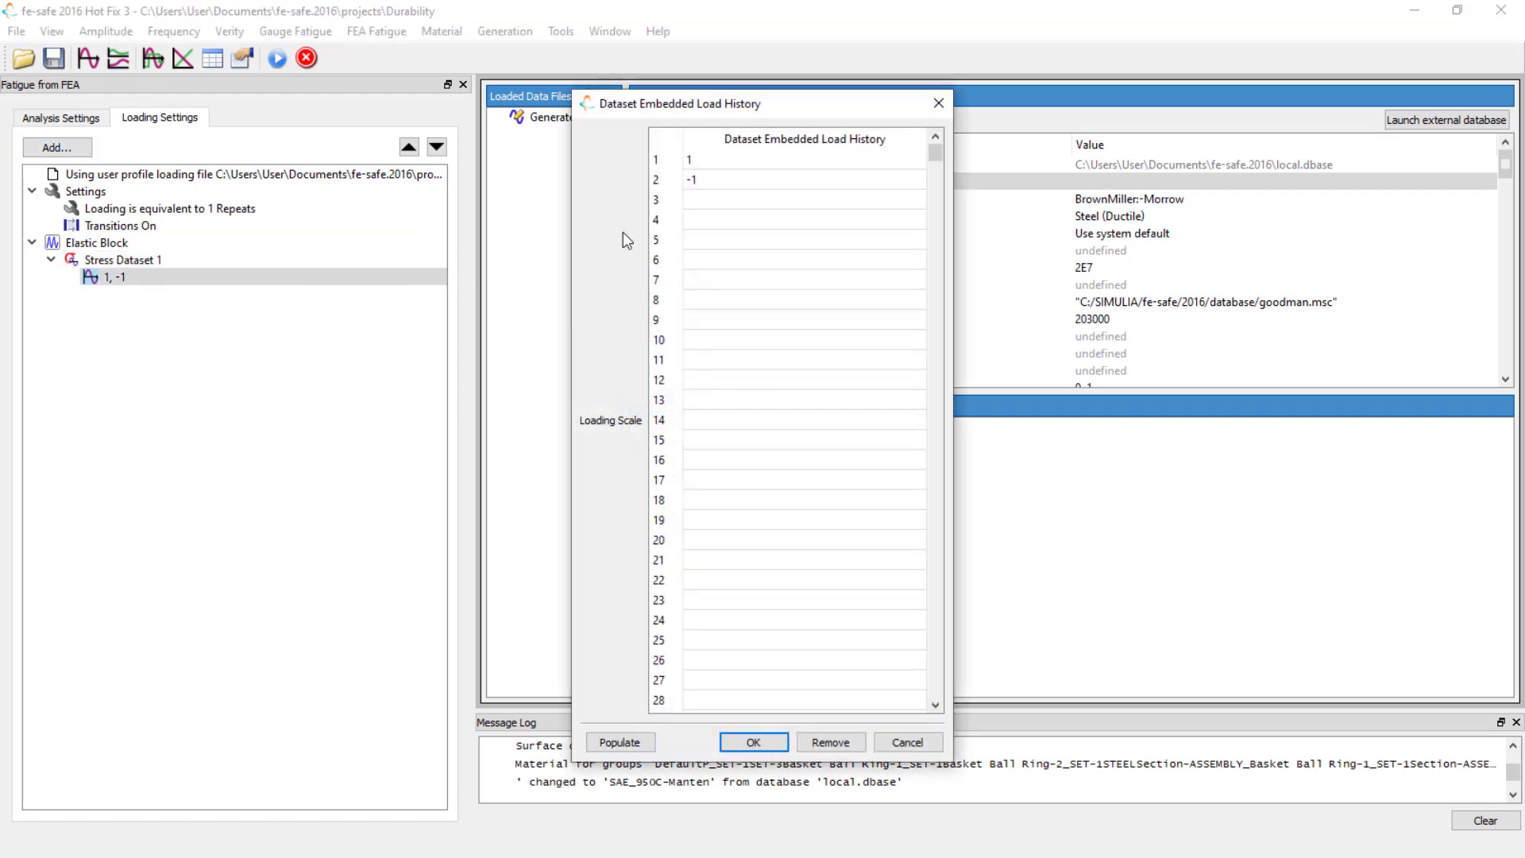
pyautogui.click(713, 162)
pyautogui.write('0')
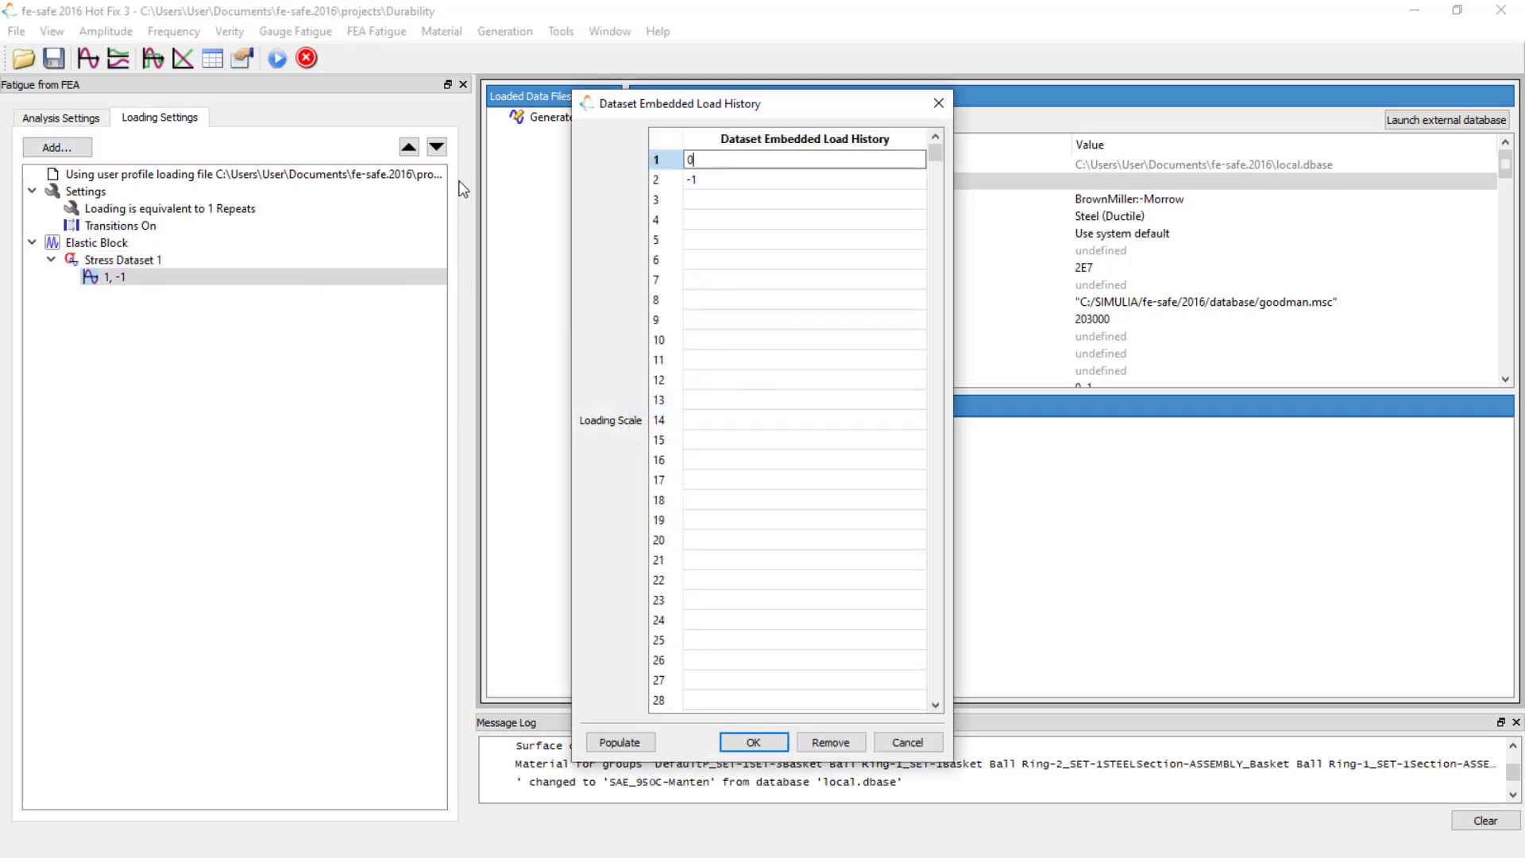
pyautogui.doubleClick(703, 182)
pyautogui.press('BackSpace')
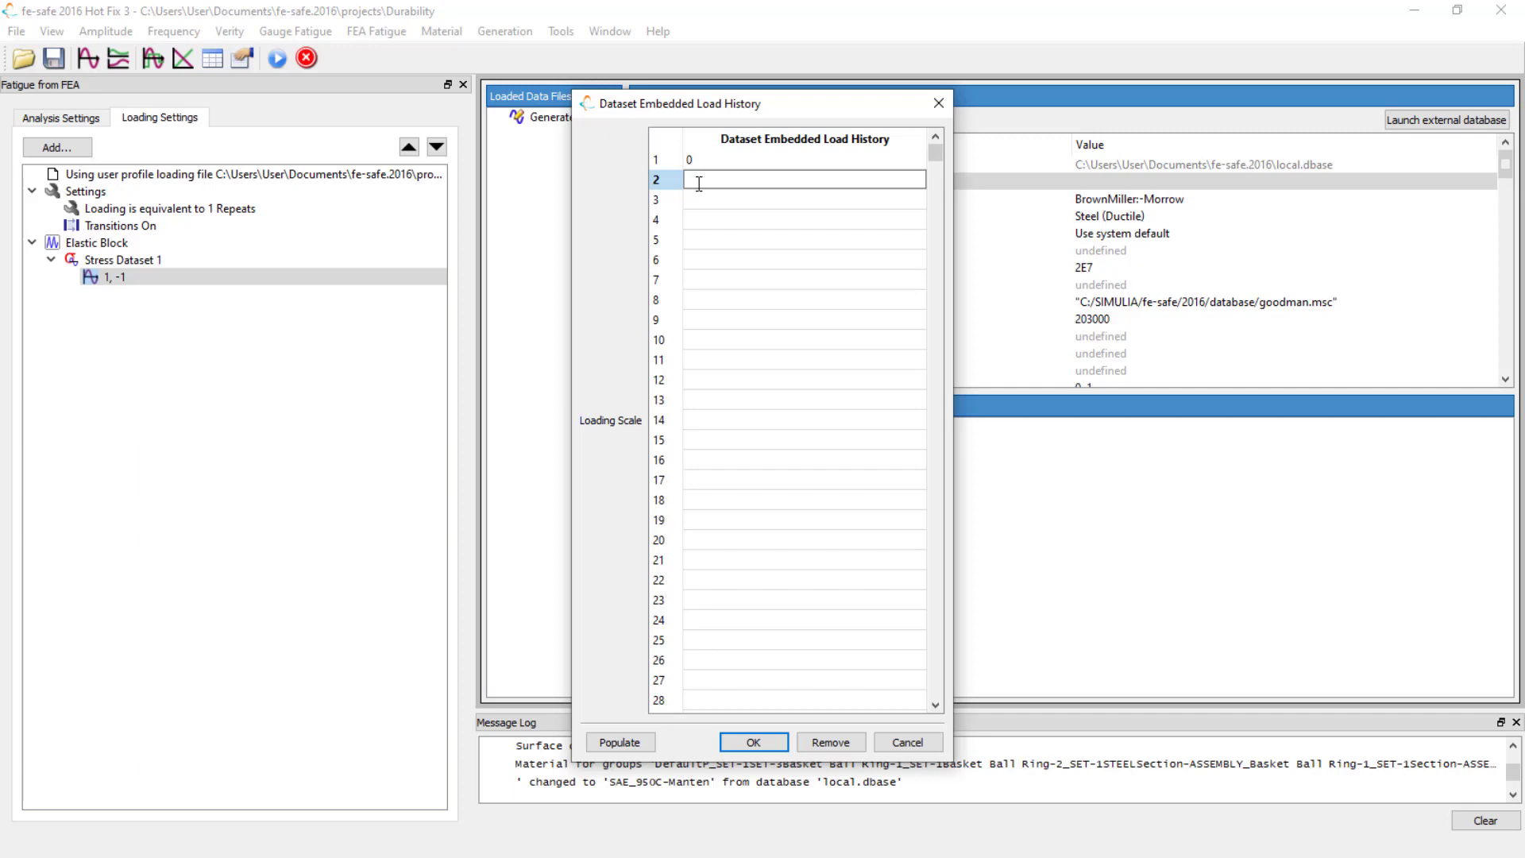
pyautogui.write('1')
pyautogui.click(697, 161)
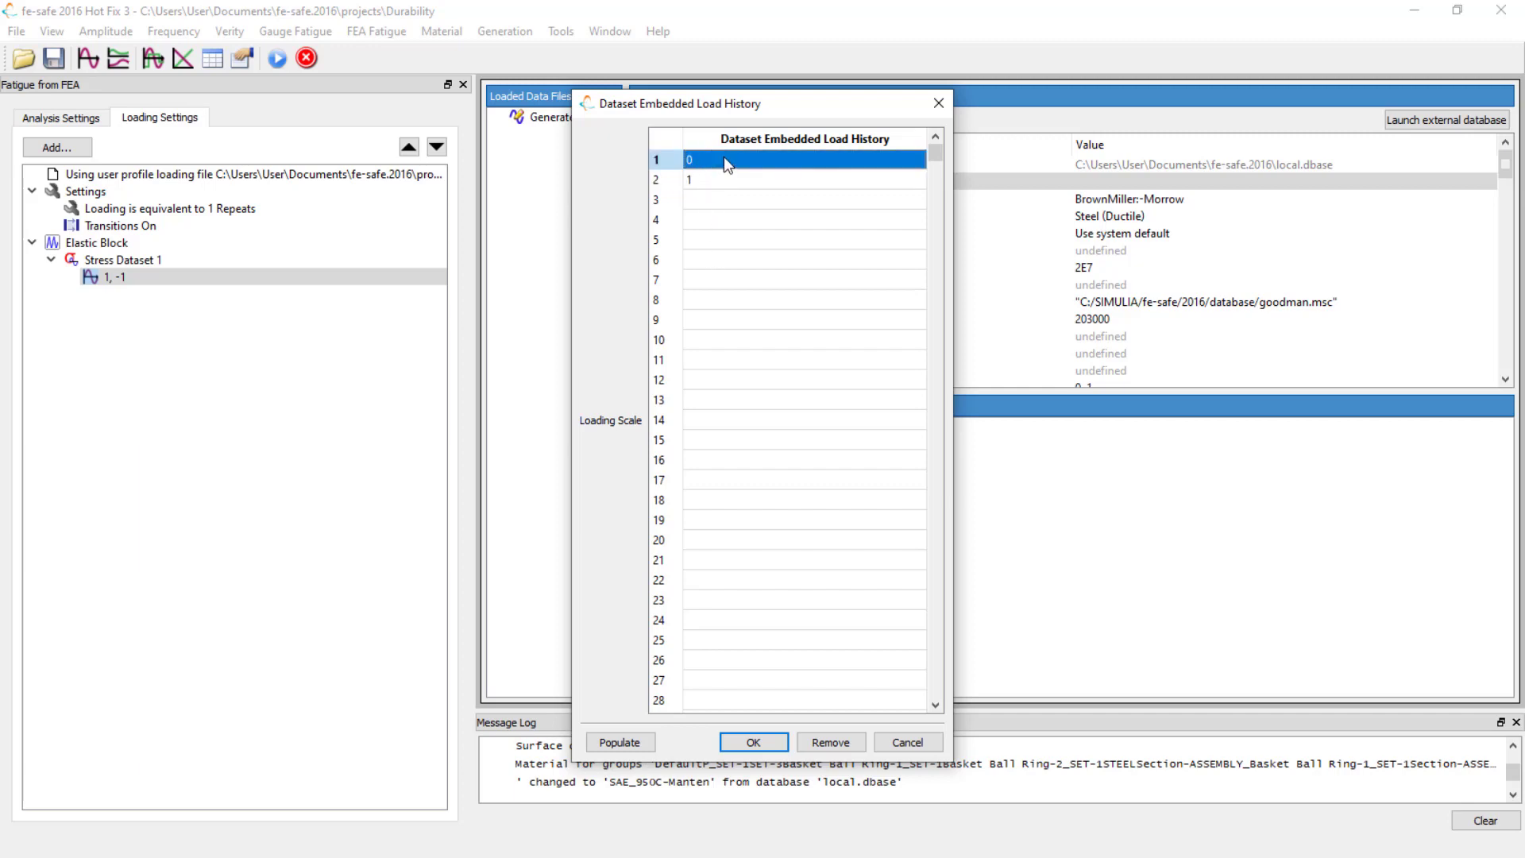
pyautogui.click(729, 180)
pyautogui.click(730, 158)
pyautogui.click(739, 743)
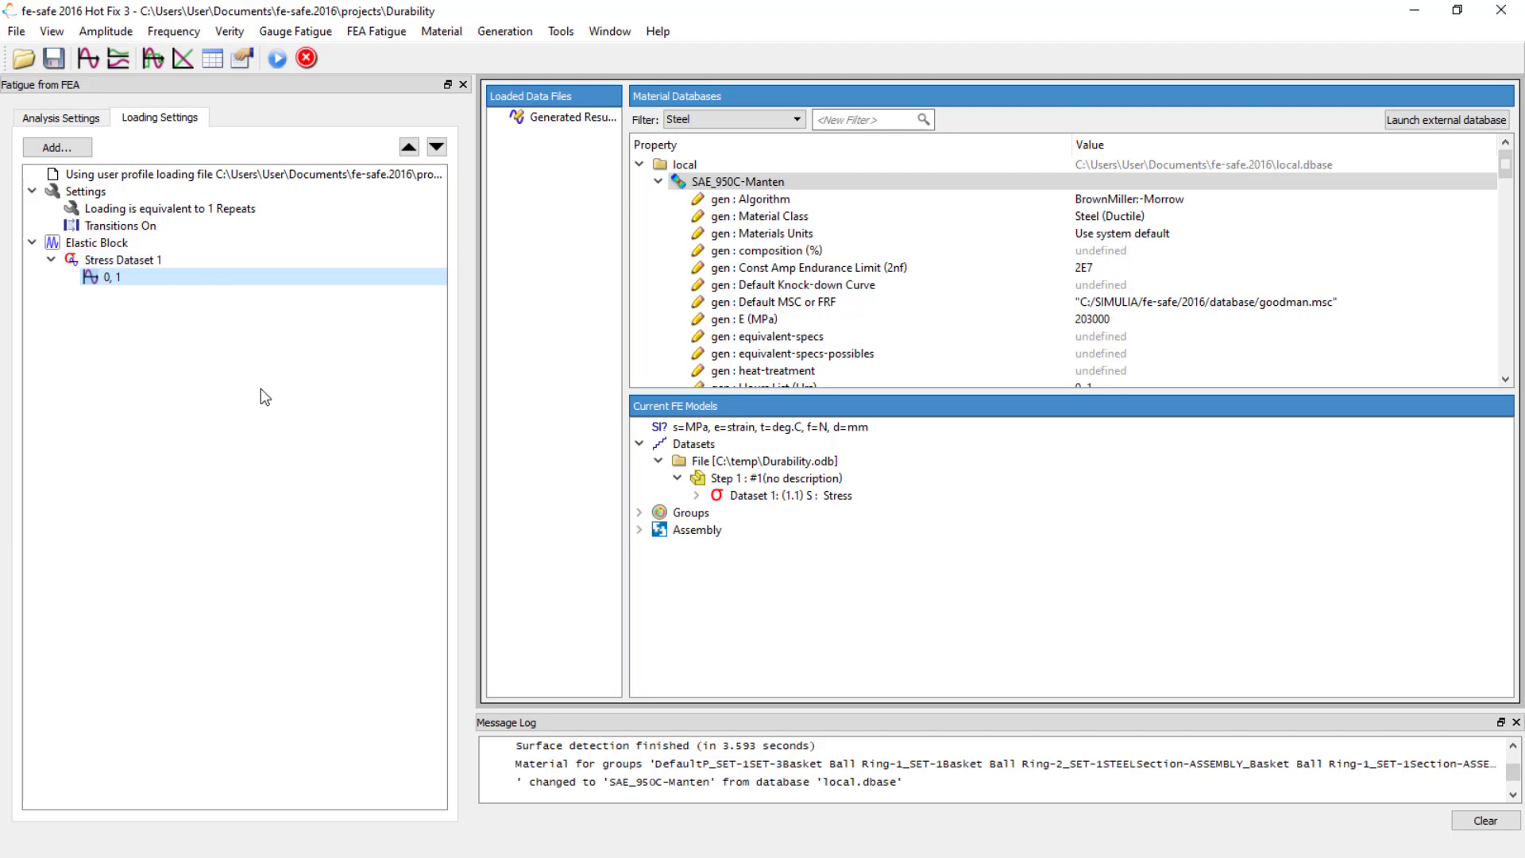
# Look through the strain-life, SN curve and proof stress properties of SAE_950C-Manten
pyautogui.scroll(-20, 847, 350)
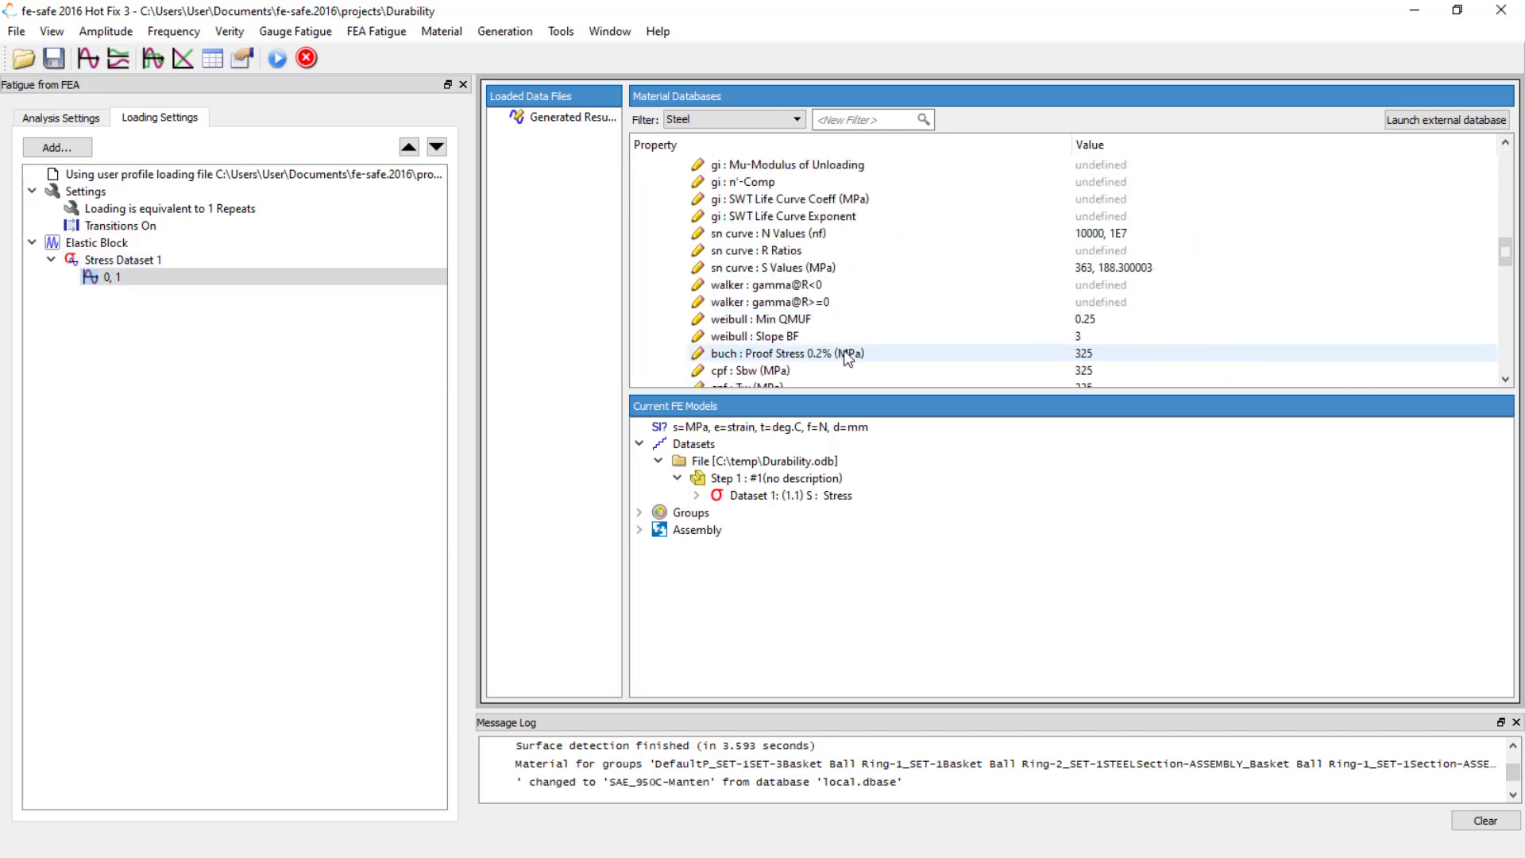
pyautogui.scroll(-5, 844, 363)
pyautogui.scroll(20, 794, 350)
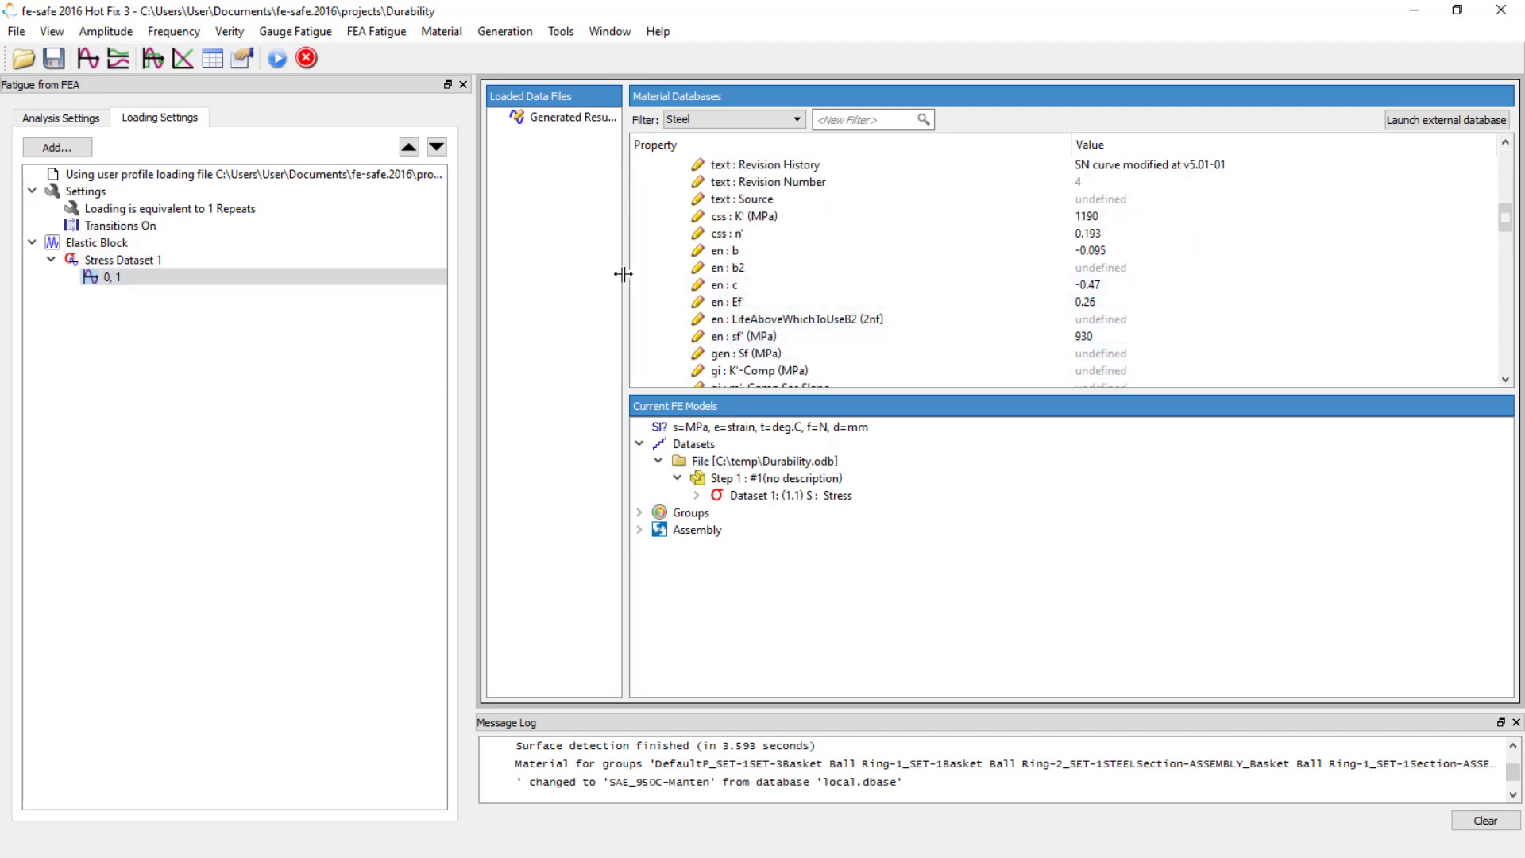
# Review the fatigue analysis summary, run the analysis for DurabilityResults1, and dismiss the completion report
pyautogui.click(50, 121)
pyautogui.click(235, 801)
pyautogui.scroll(-1, 775, 325)
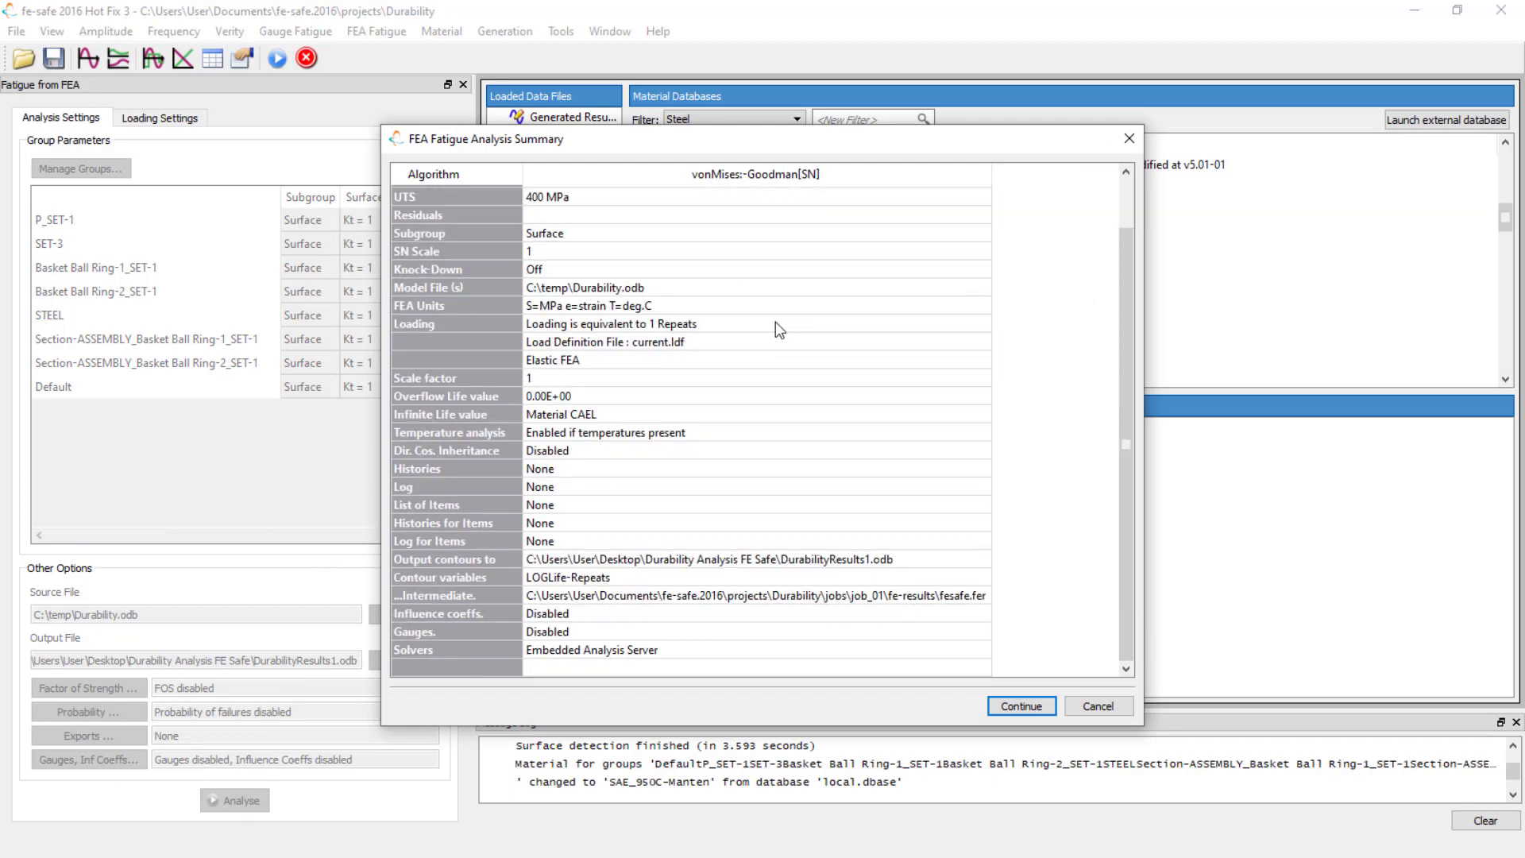
pyautogui.scroll(1, 719, 247)
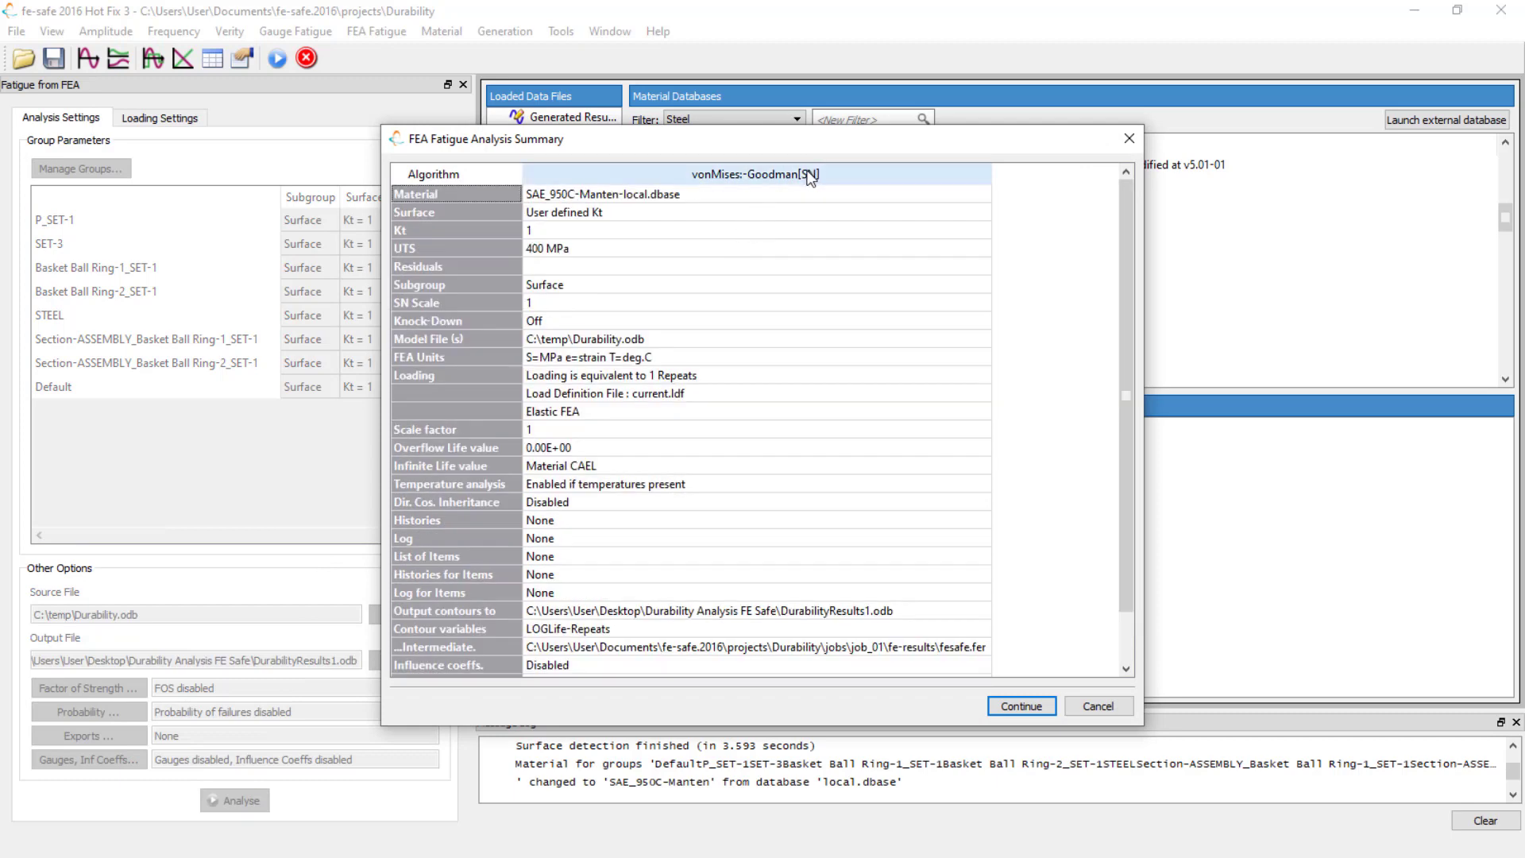
pyautogui.click(1019, 705)
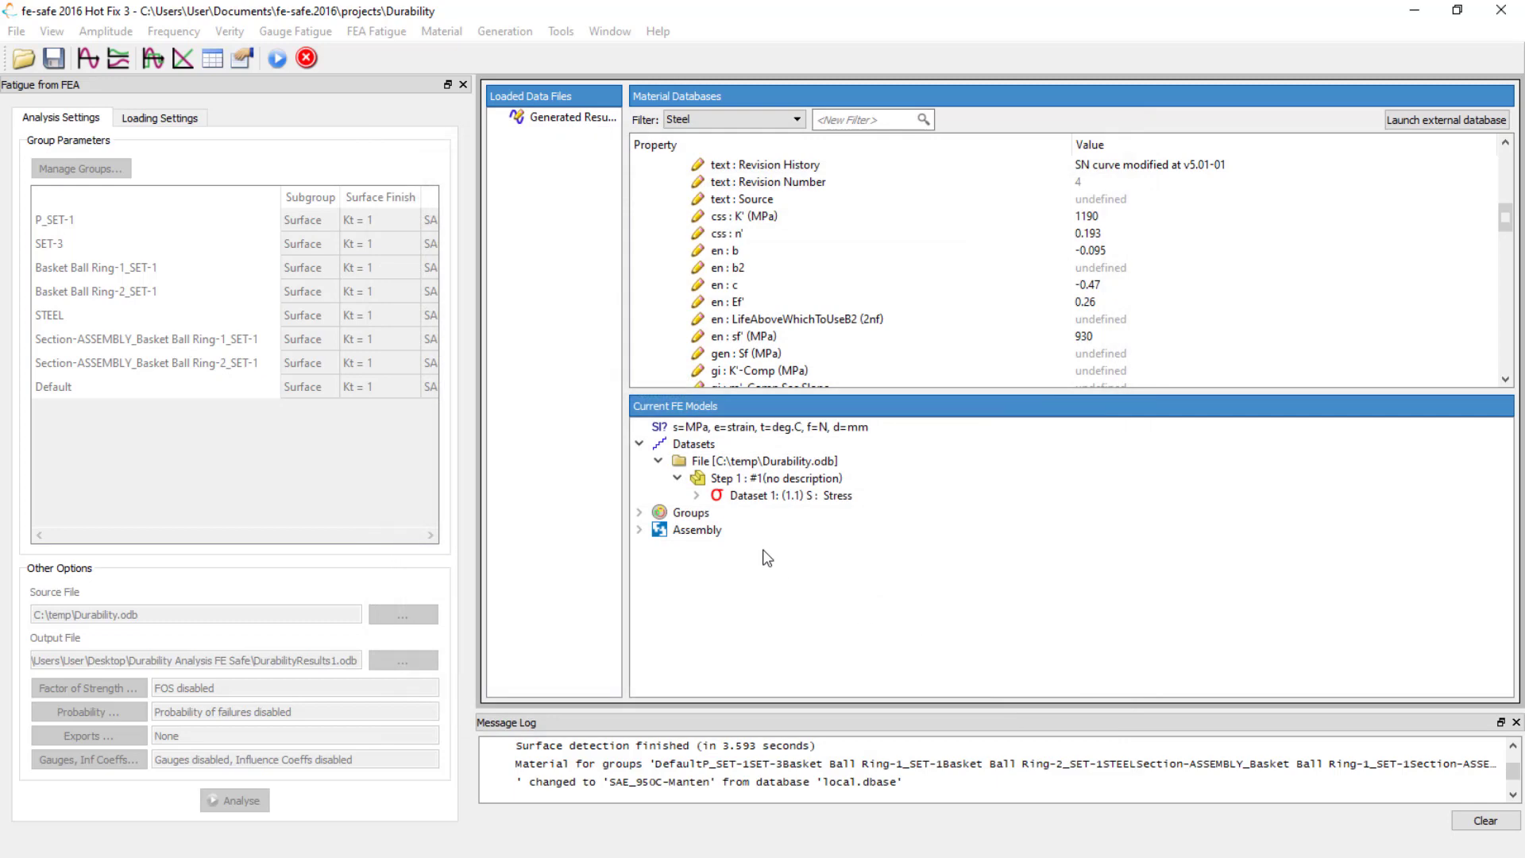
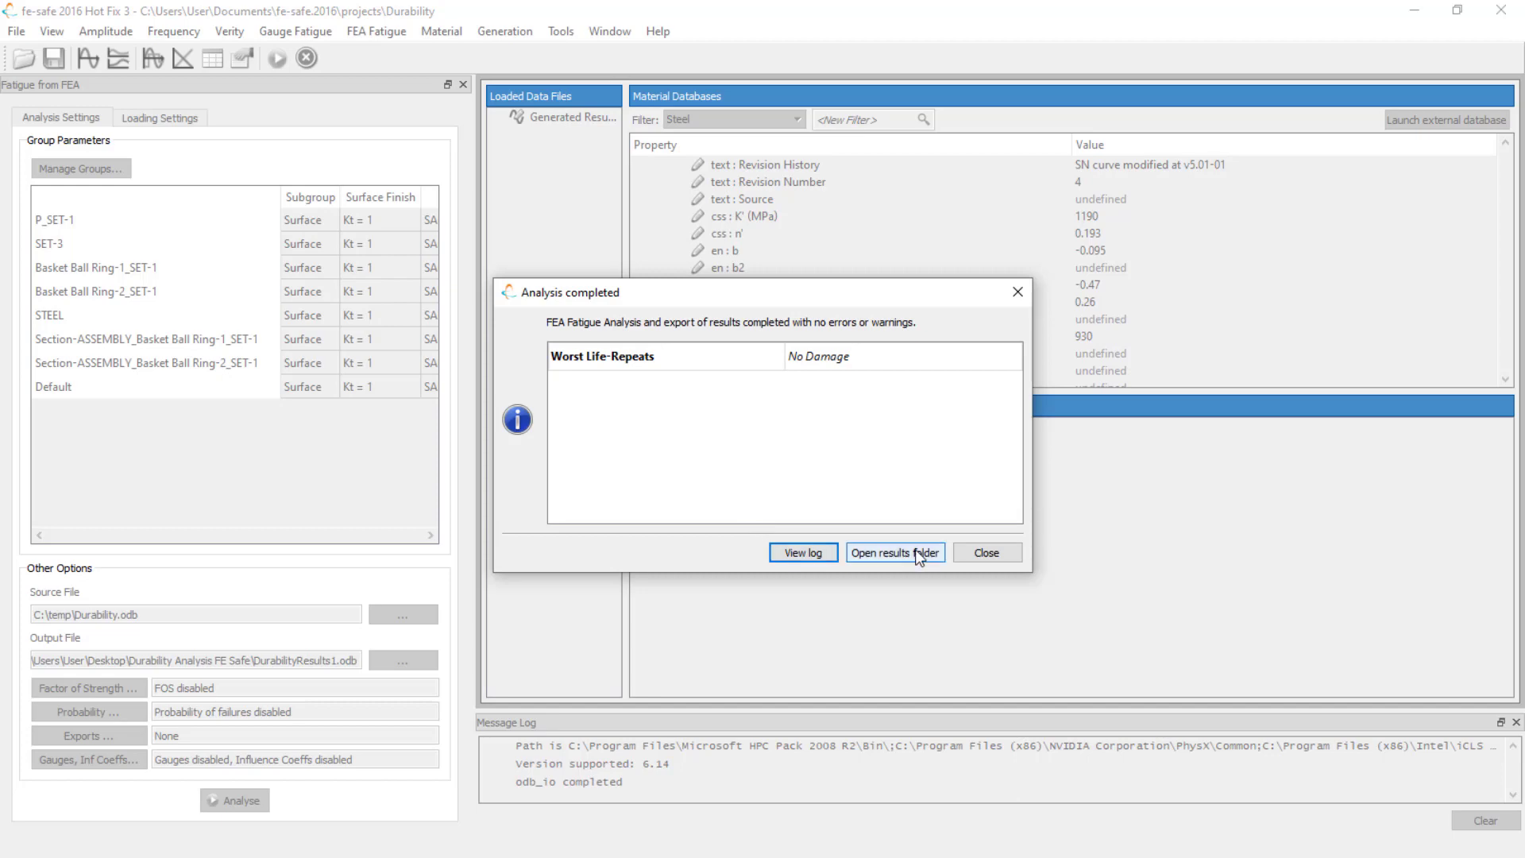
pyautogui.click(993, 554)
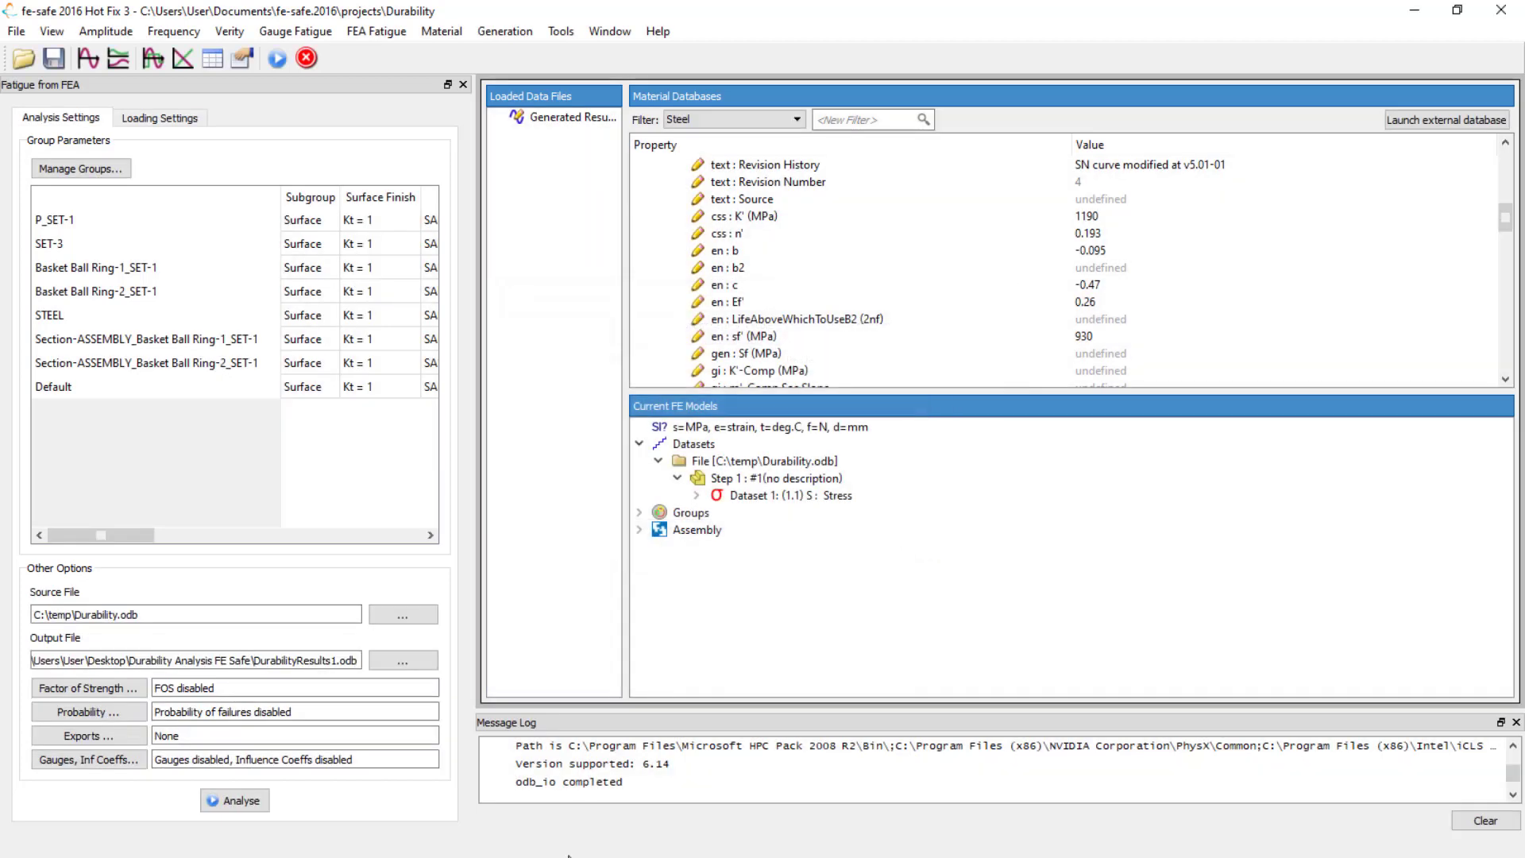
# Switch to Abaqus/CAE and display the von Mises stress contours of Durability.odb on the basketball ring
pyautogui.press('super')
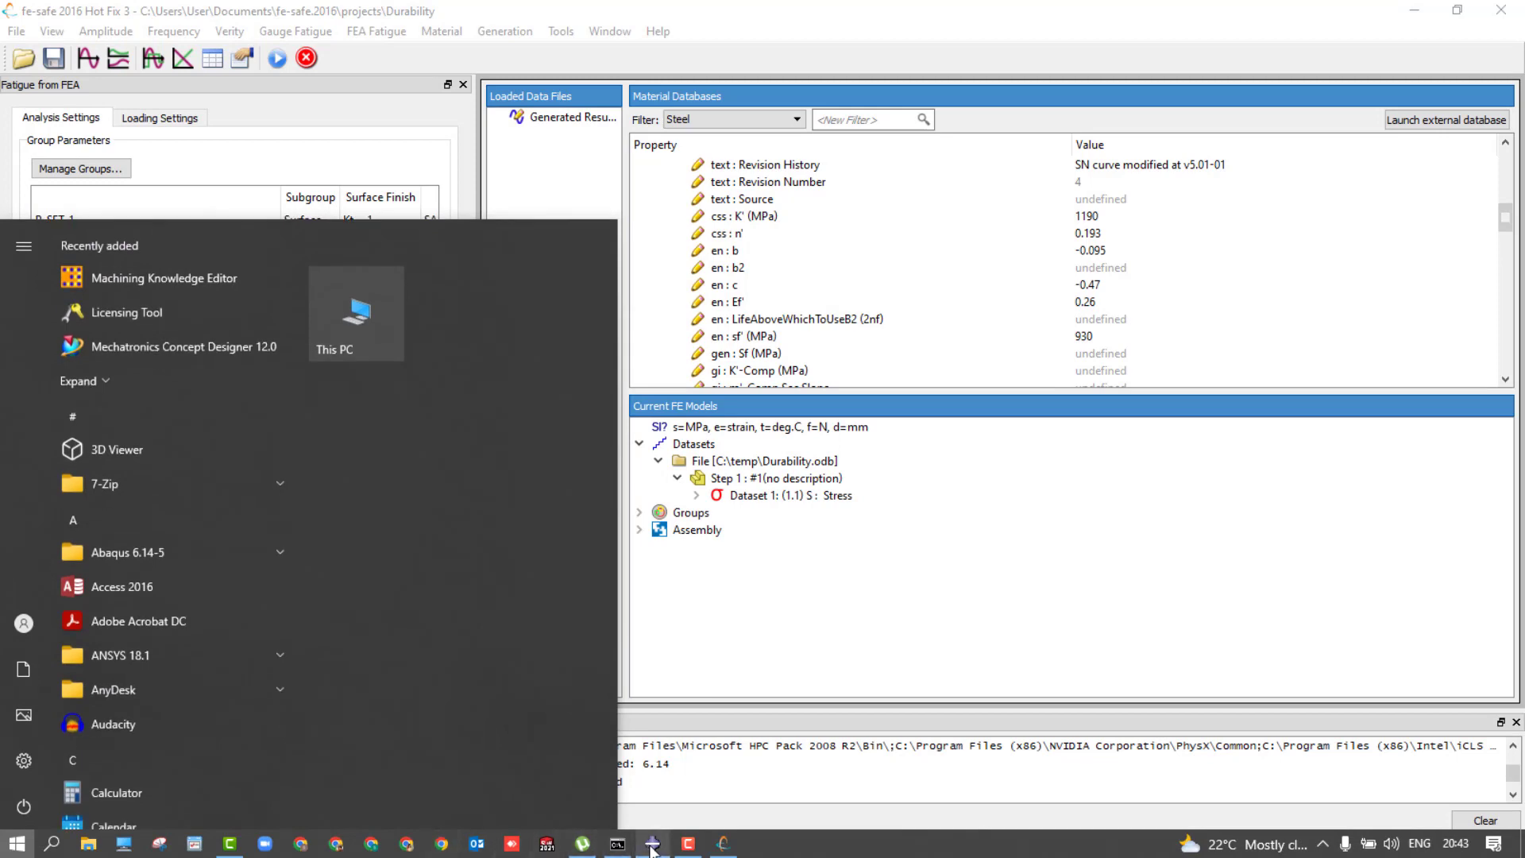
pyautogui.click(651, 855)
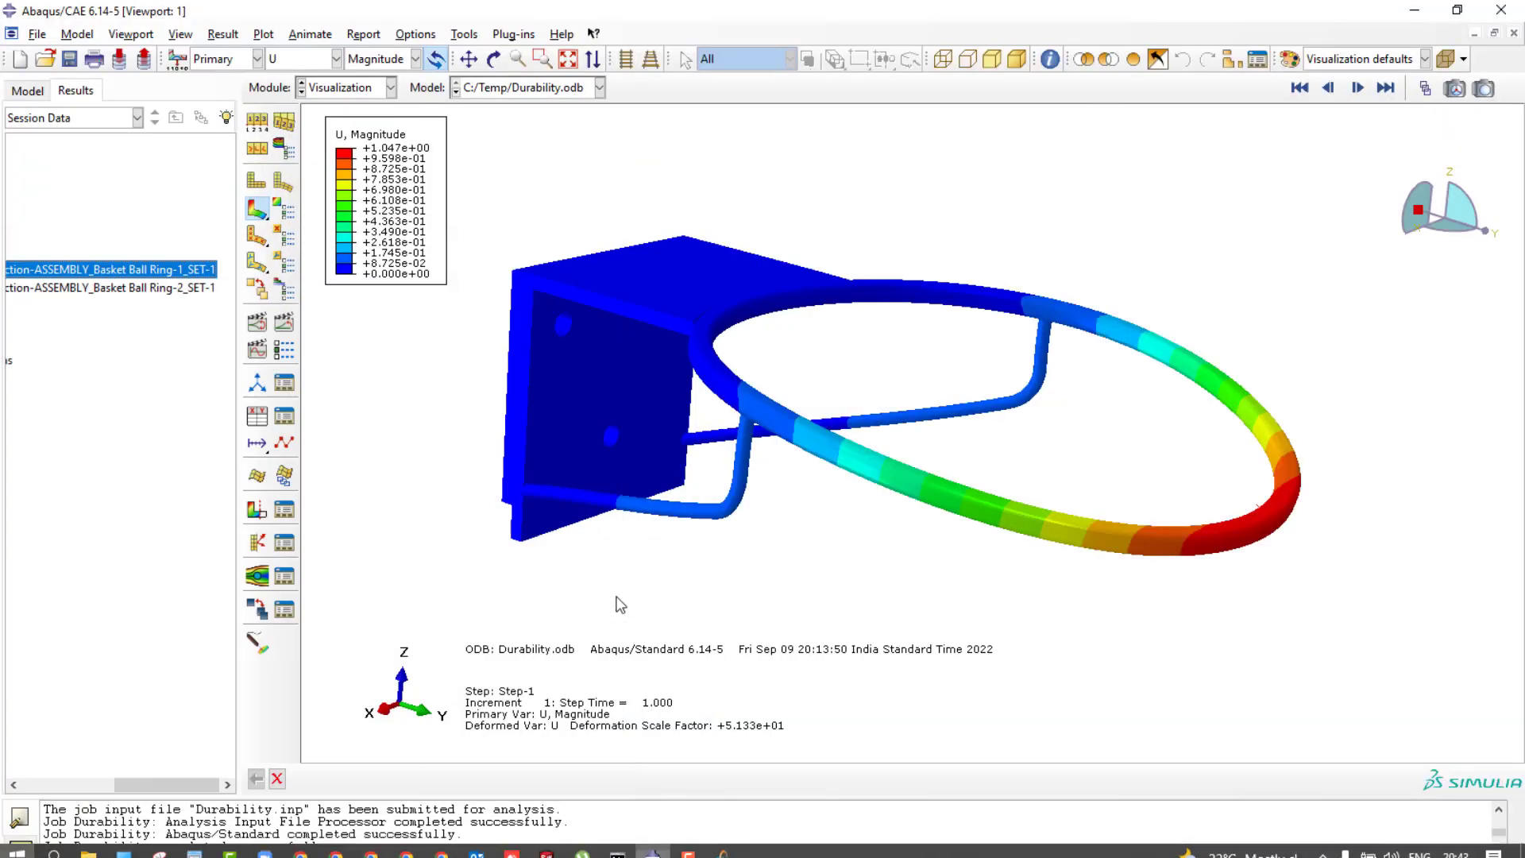
pyautogui.click(335, 60)
pyautogui.click(306, 244)
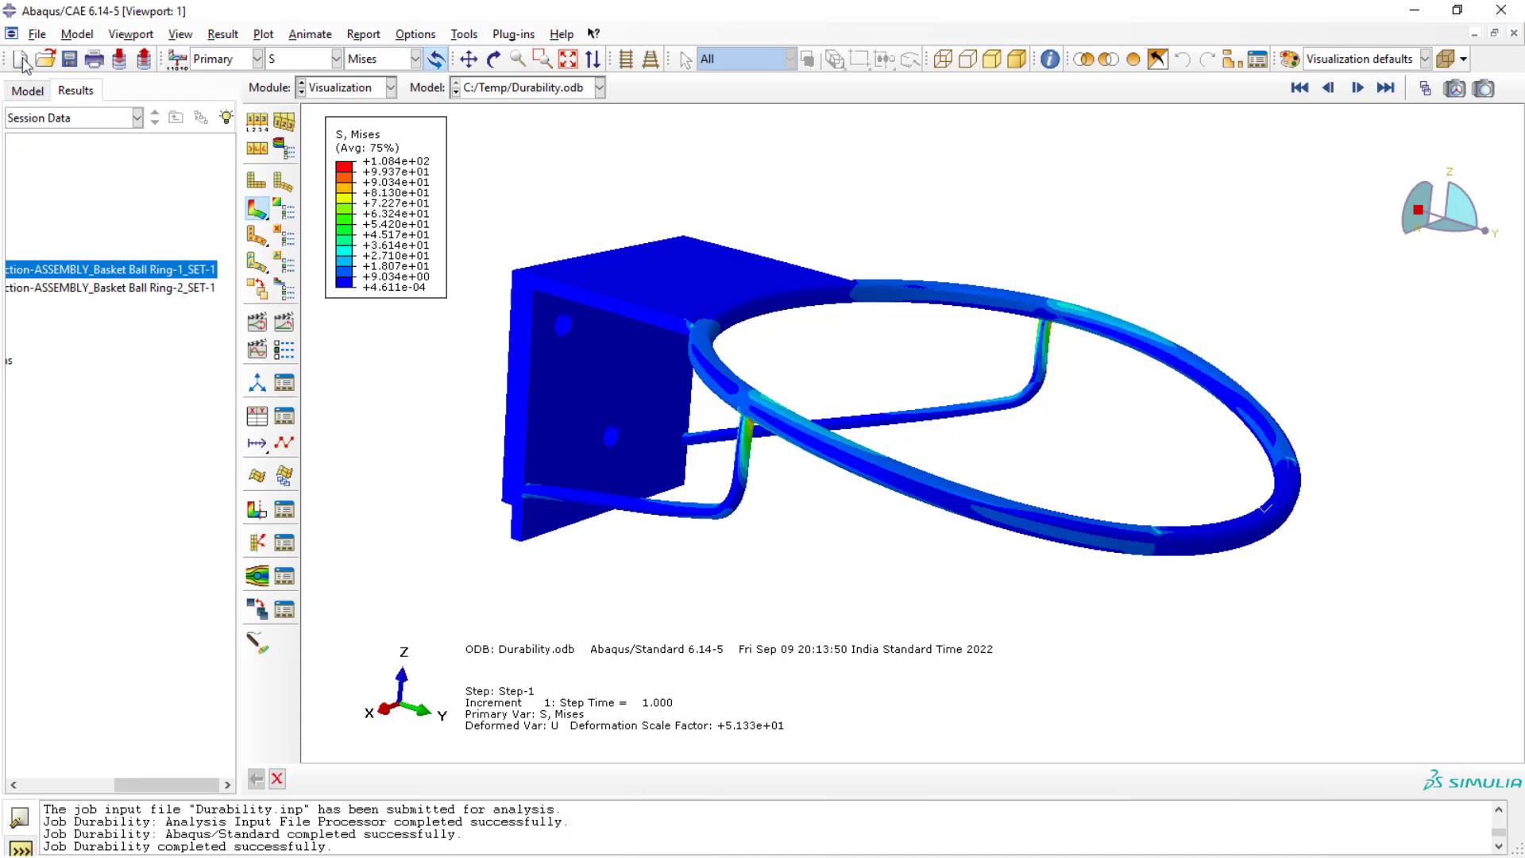
# Open the output database DurabilityResults1.odb from the Durability Analysis FE Safe folder on the Desktop
pyautogui.click(45, 58)
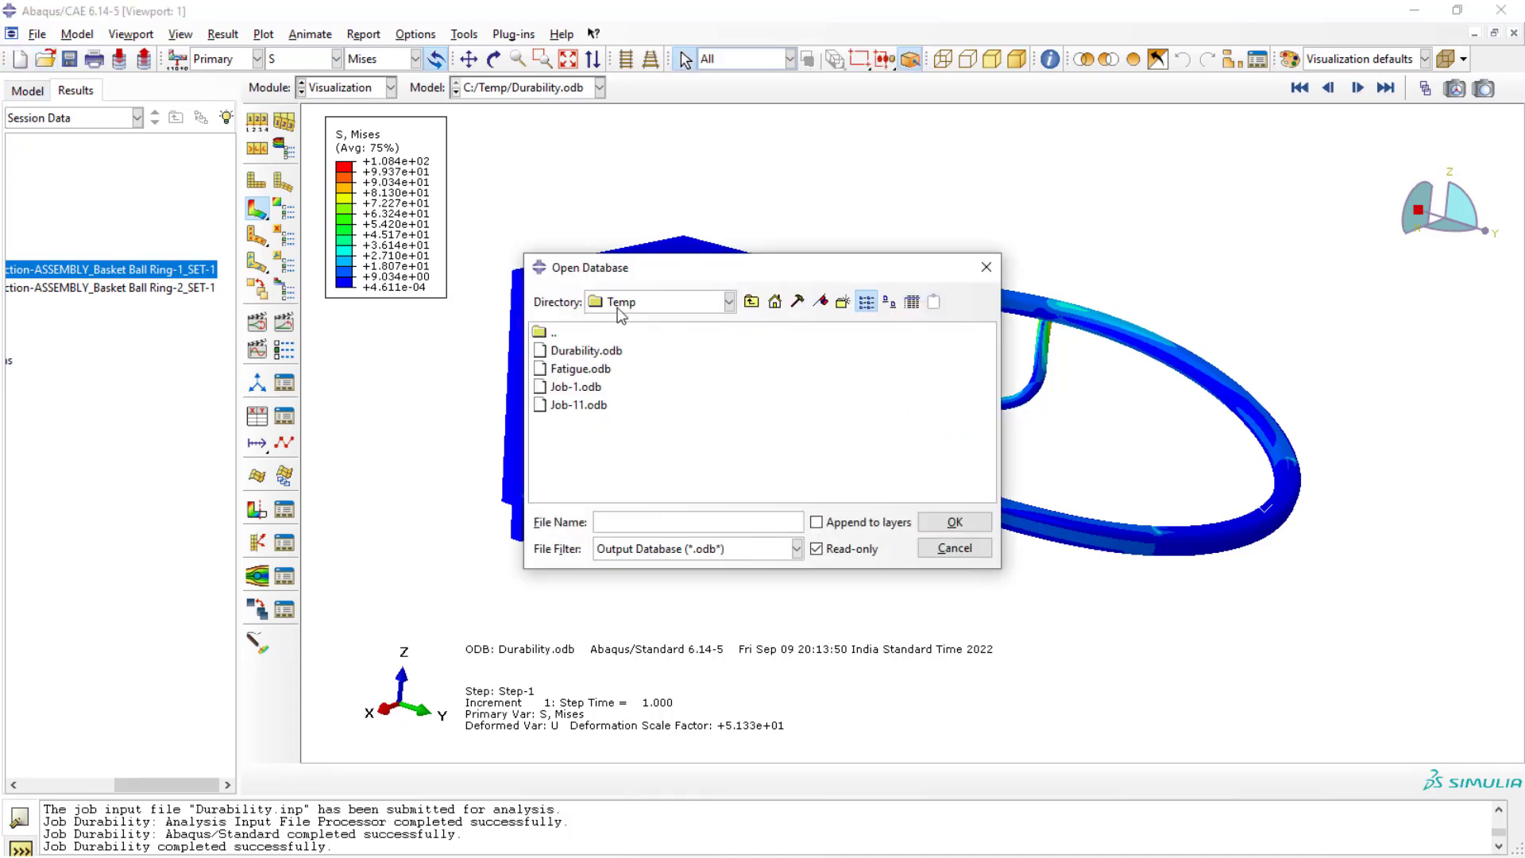
pyautogui.click(774, 302)
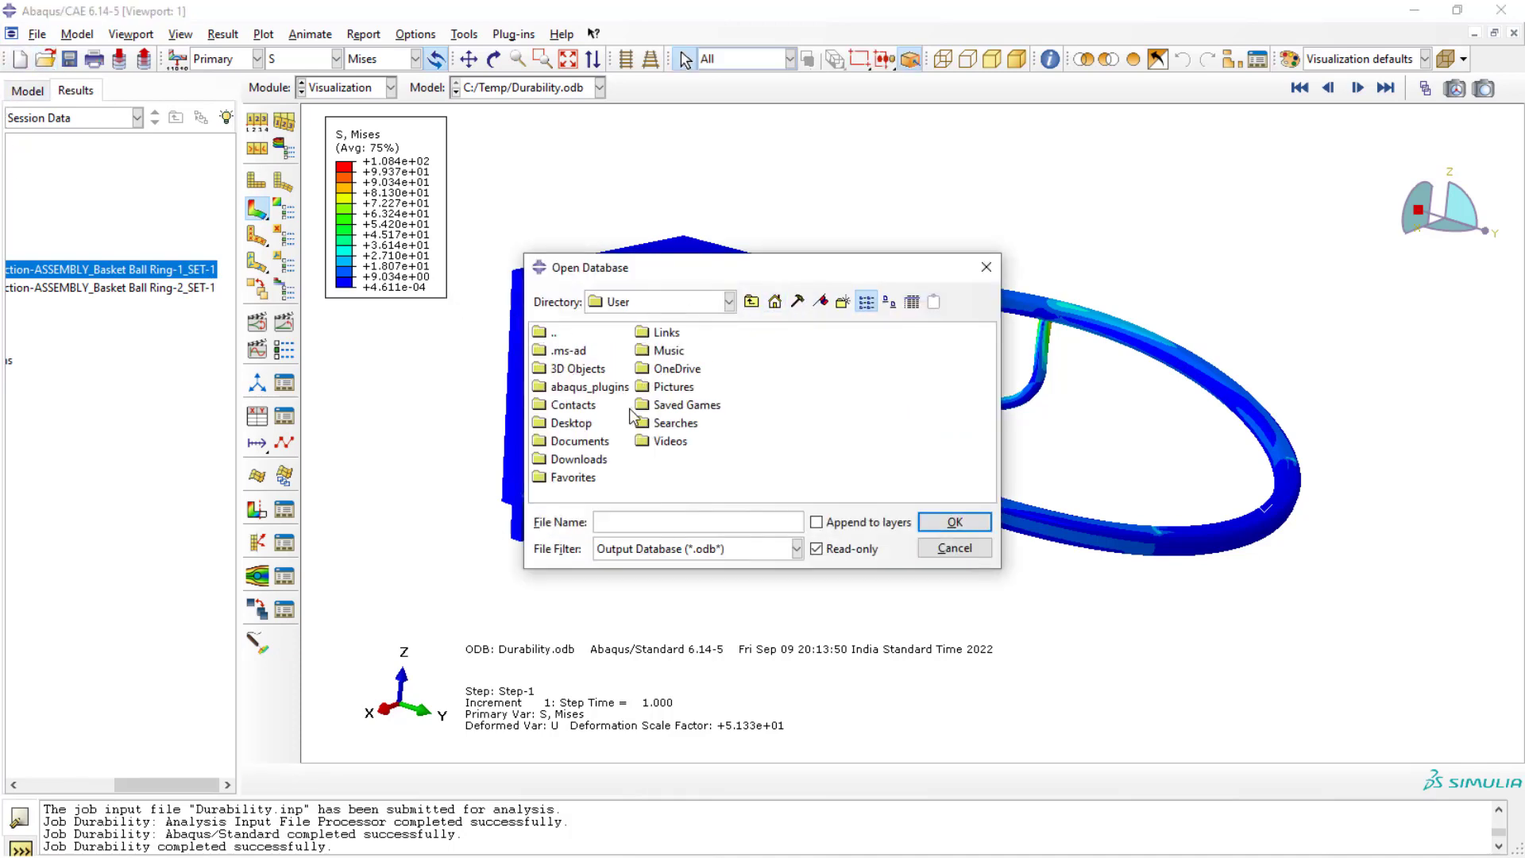
pyautogui.doubleClick(572, 422)
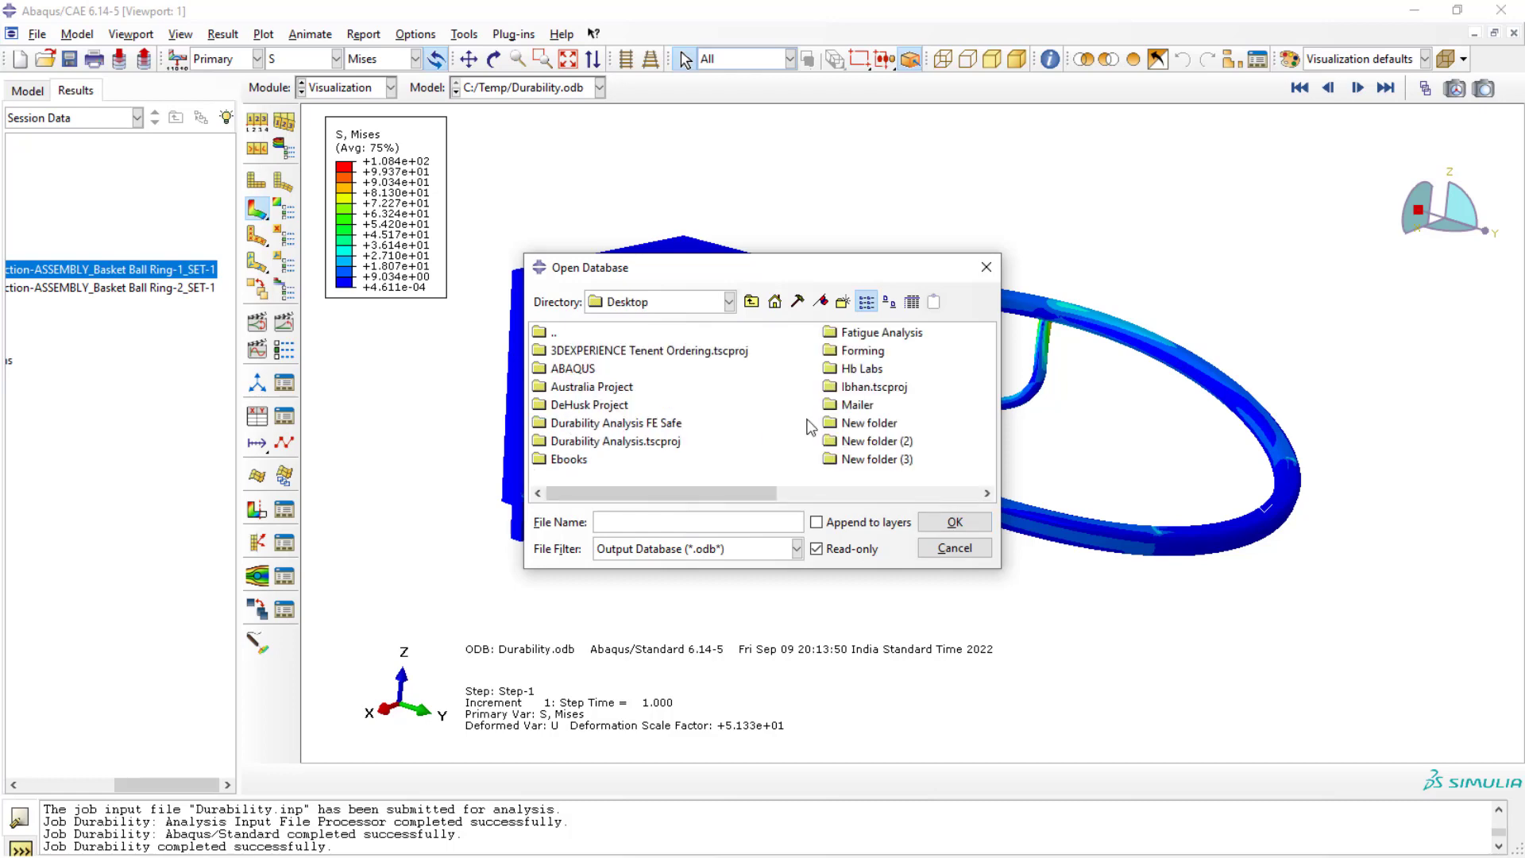
pyautogui.doubleClick(583, 424)
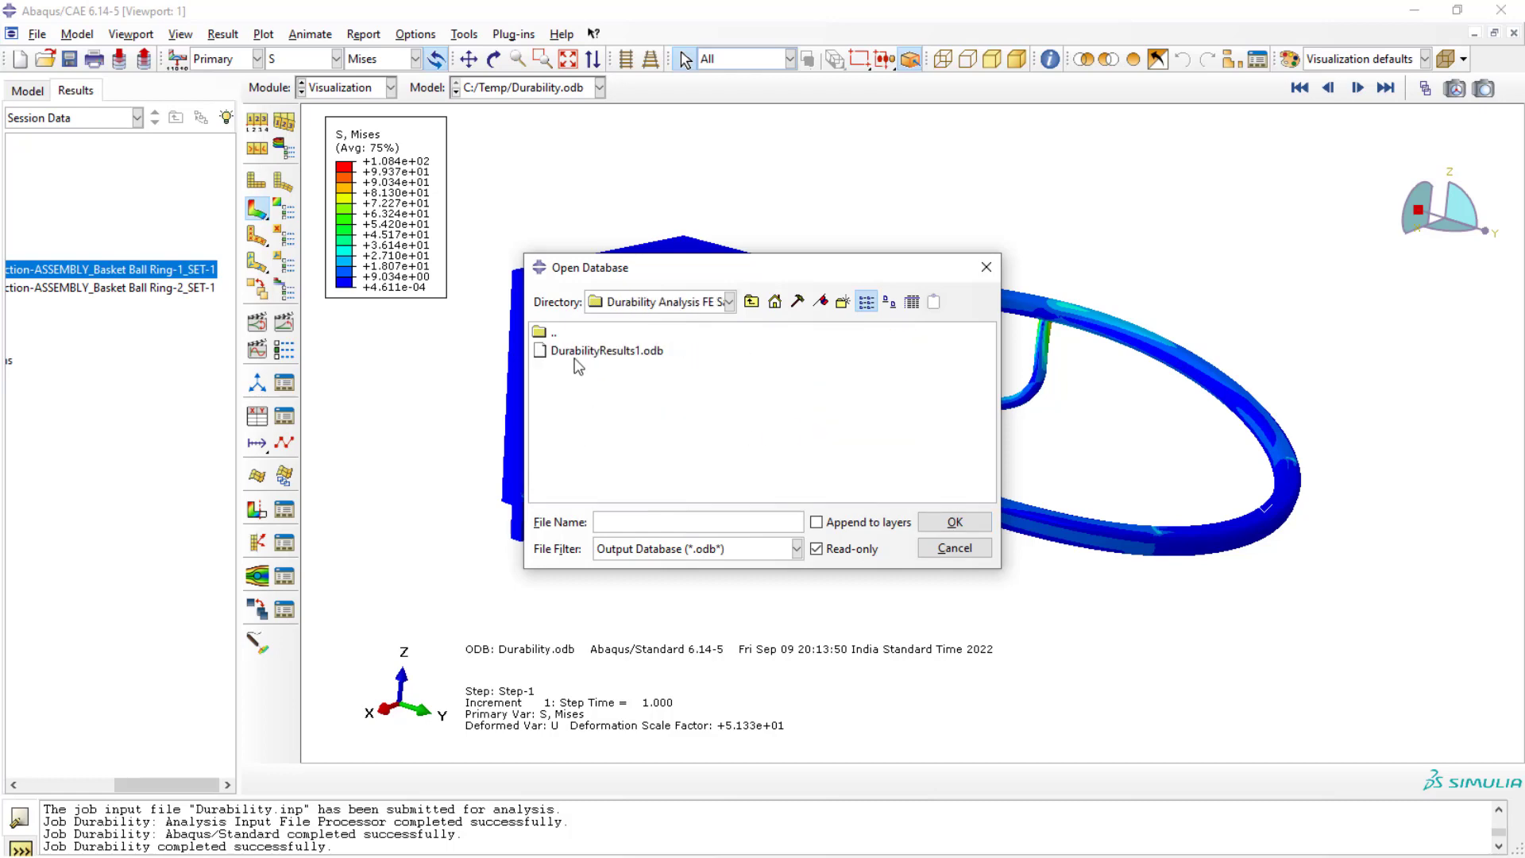
pyautogui.click(604, 353)
pyautogui.click(953, 523)
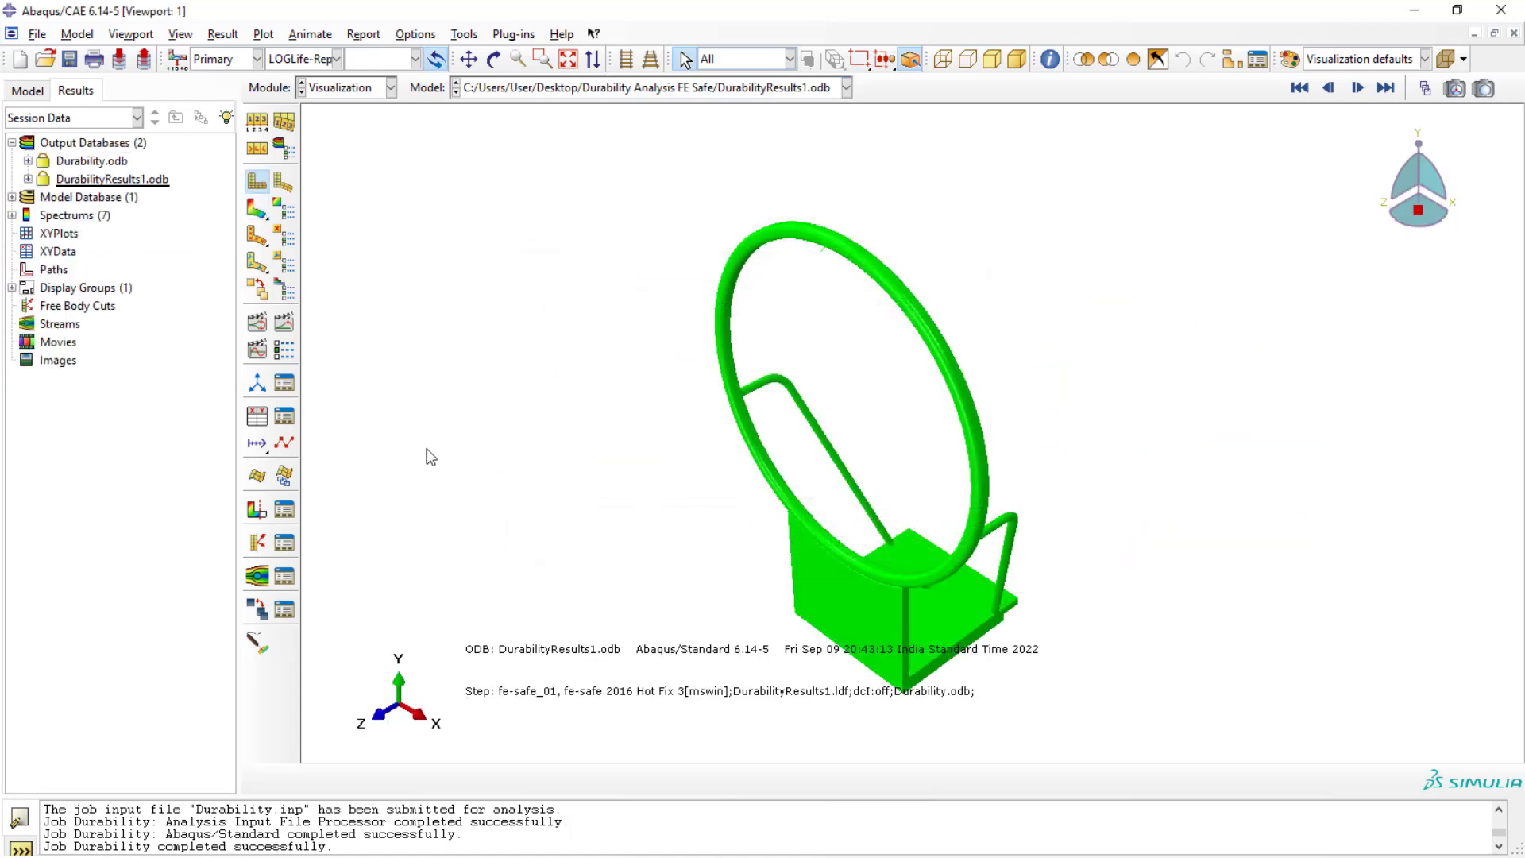
# Plot the LOGLife-Repeats contours on the ring and examine the fatigue life in a close oblique view
pyautogui.click(256, 213)
pyautogui.keyDown('ctrl'); pyautogui.keyDown('alt'); pyautogui.moveTo(681, 341); pyautogui.dragTo(916, 416); pyautogui.keyUp('alt'); pyautogui.keyUp('ctrl')
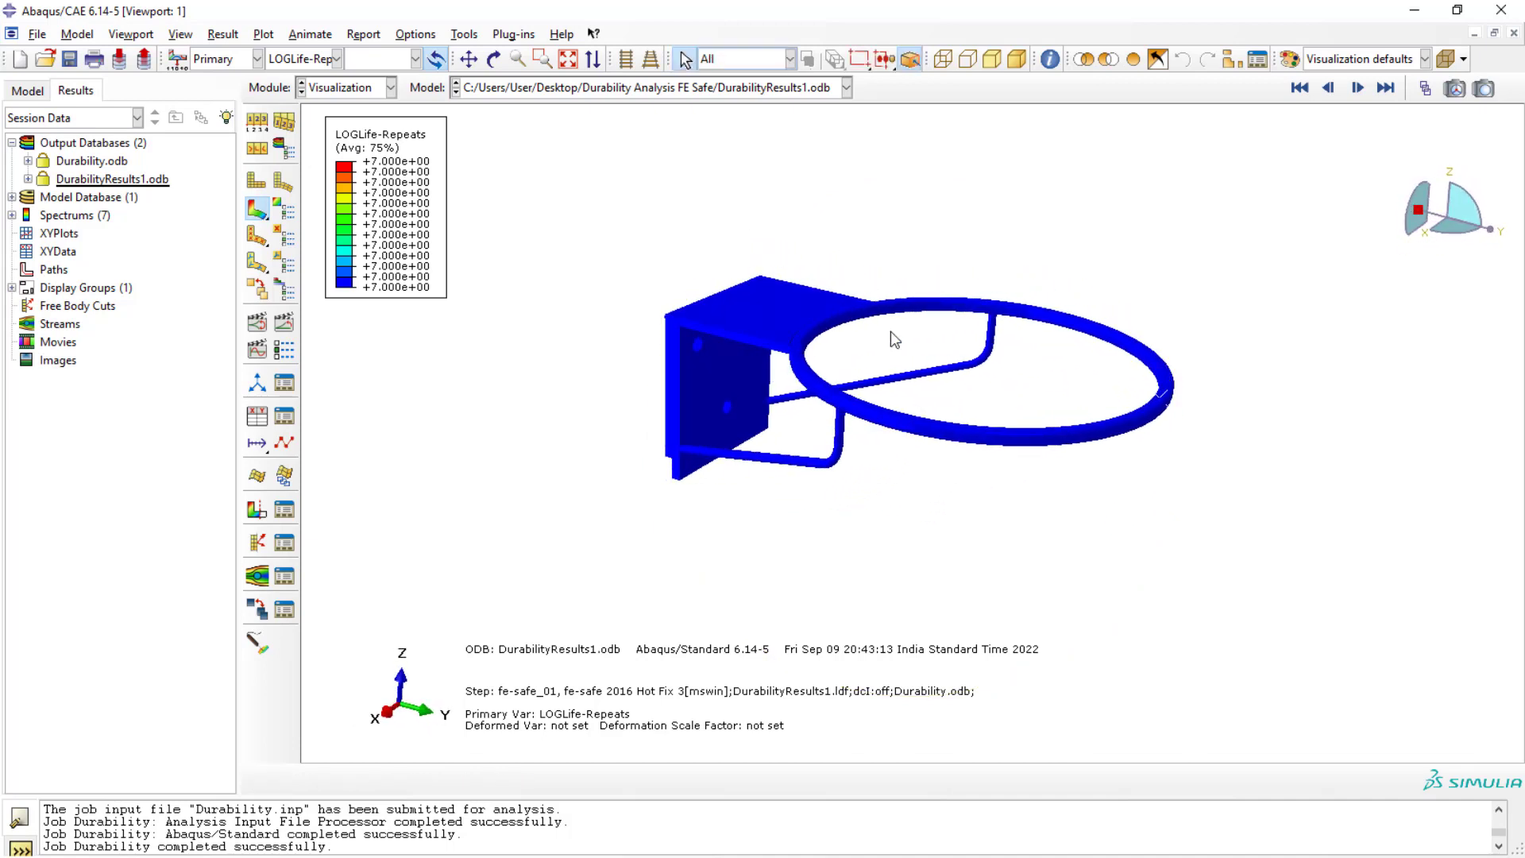
pyautogui.scroll(-2, 889, 334)
pyautogui.scroll(-3, 891, 340)
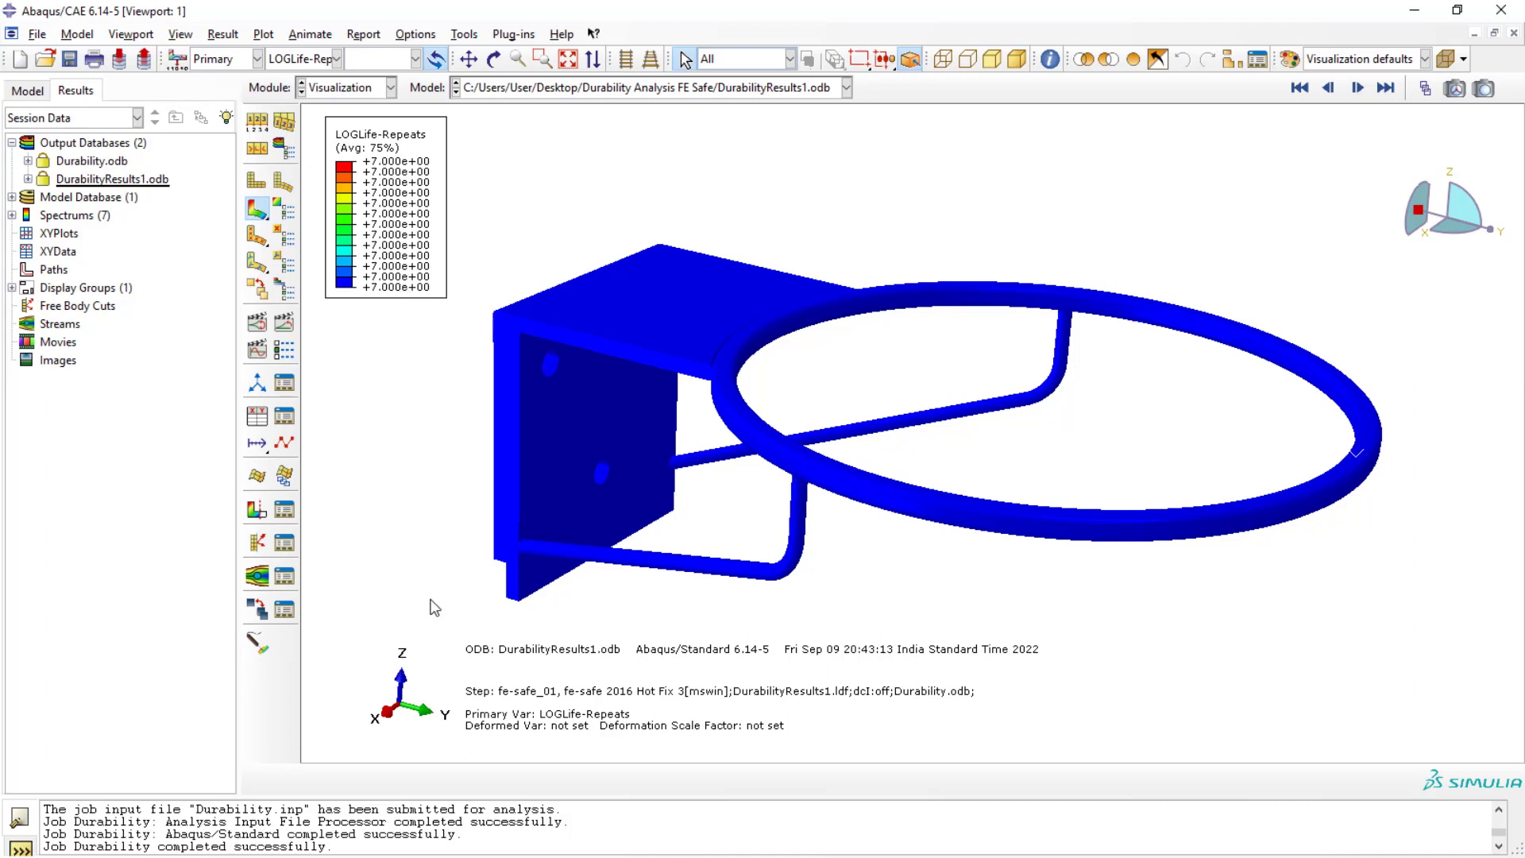
# Switch back to fe-safe and set the second loading scale of Stress Dataset 1's embedded load history to 2
pyautogui.hotkey('alt', 'Tab')
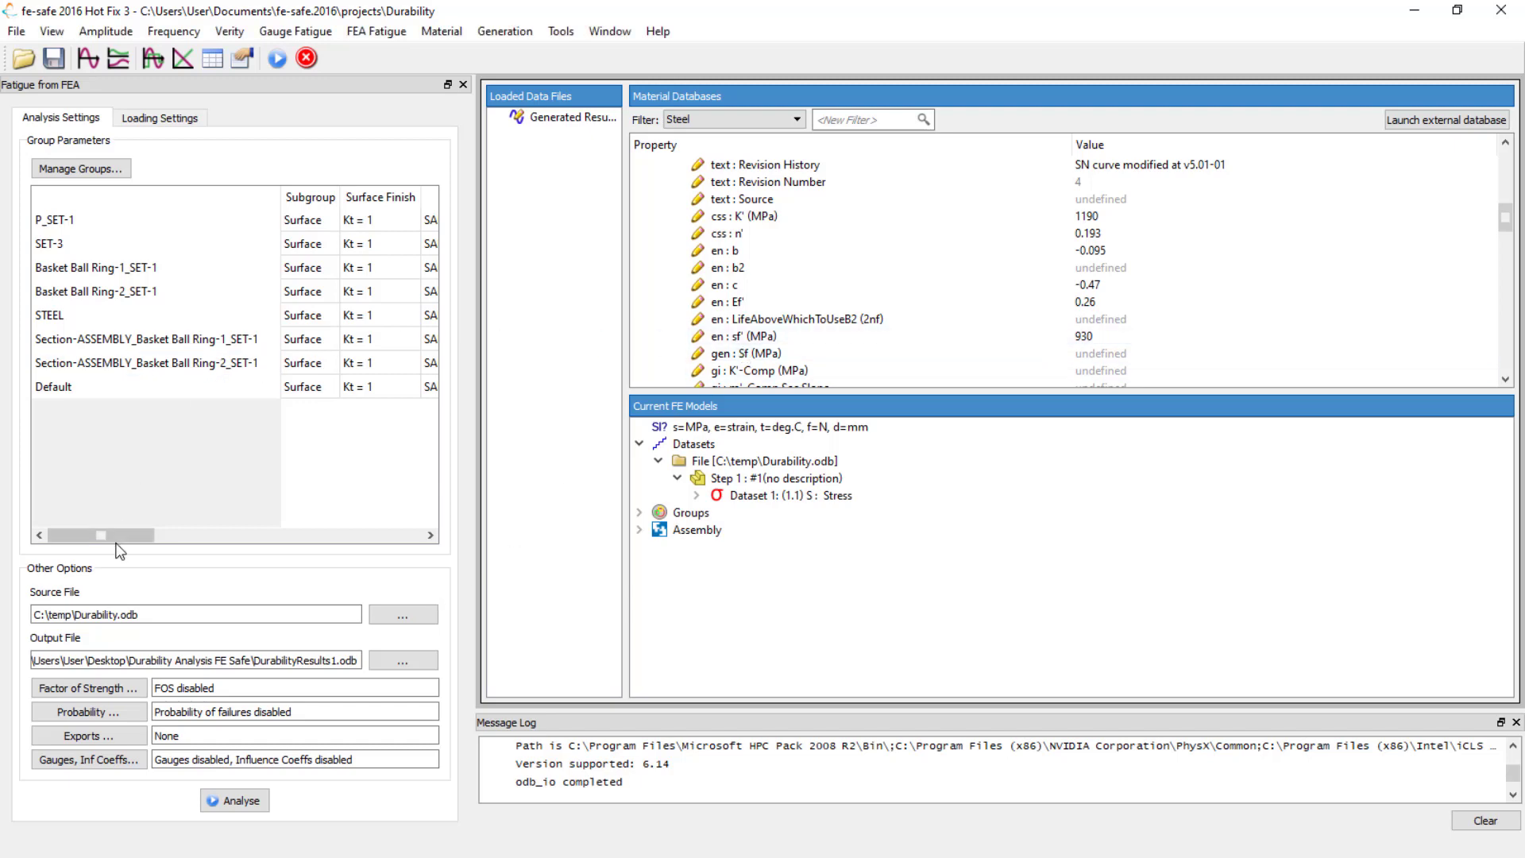
pyautogui.moveTo(110, 536); pyautogui.dragTo(163, 536)
pyautogui.click(194, 116)
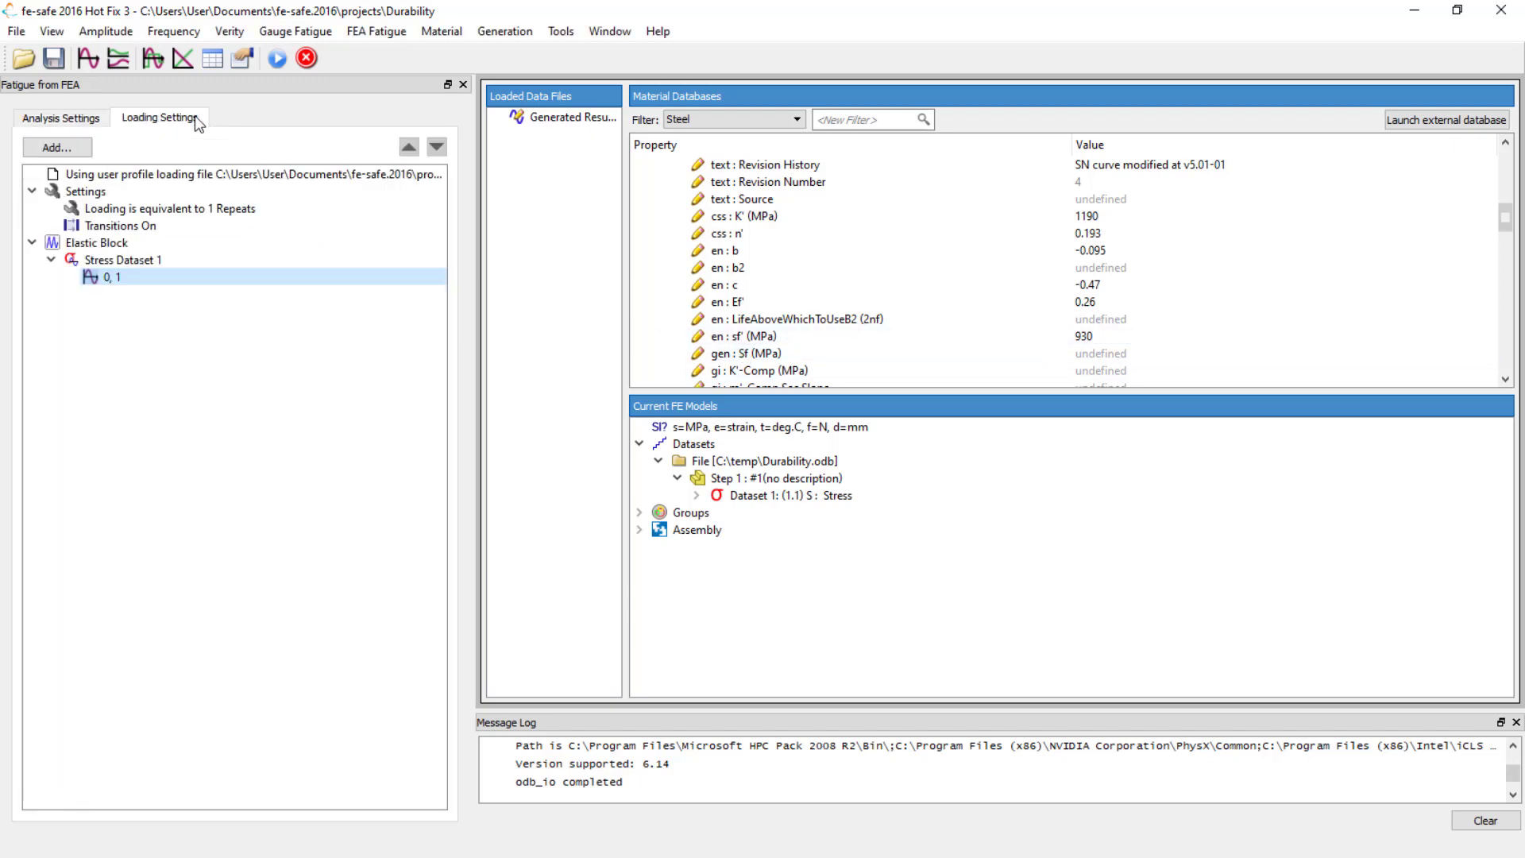
pyautogui.click(123, 278)
pyautogui.rightClick(122, 280)
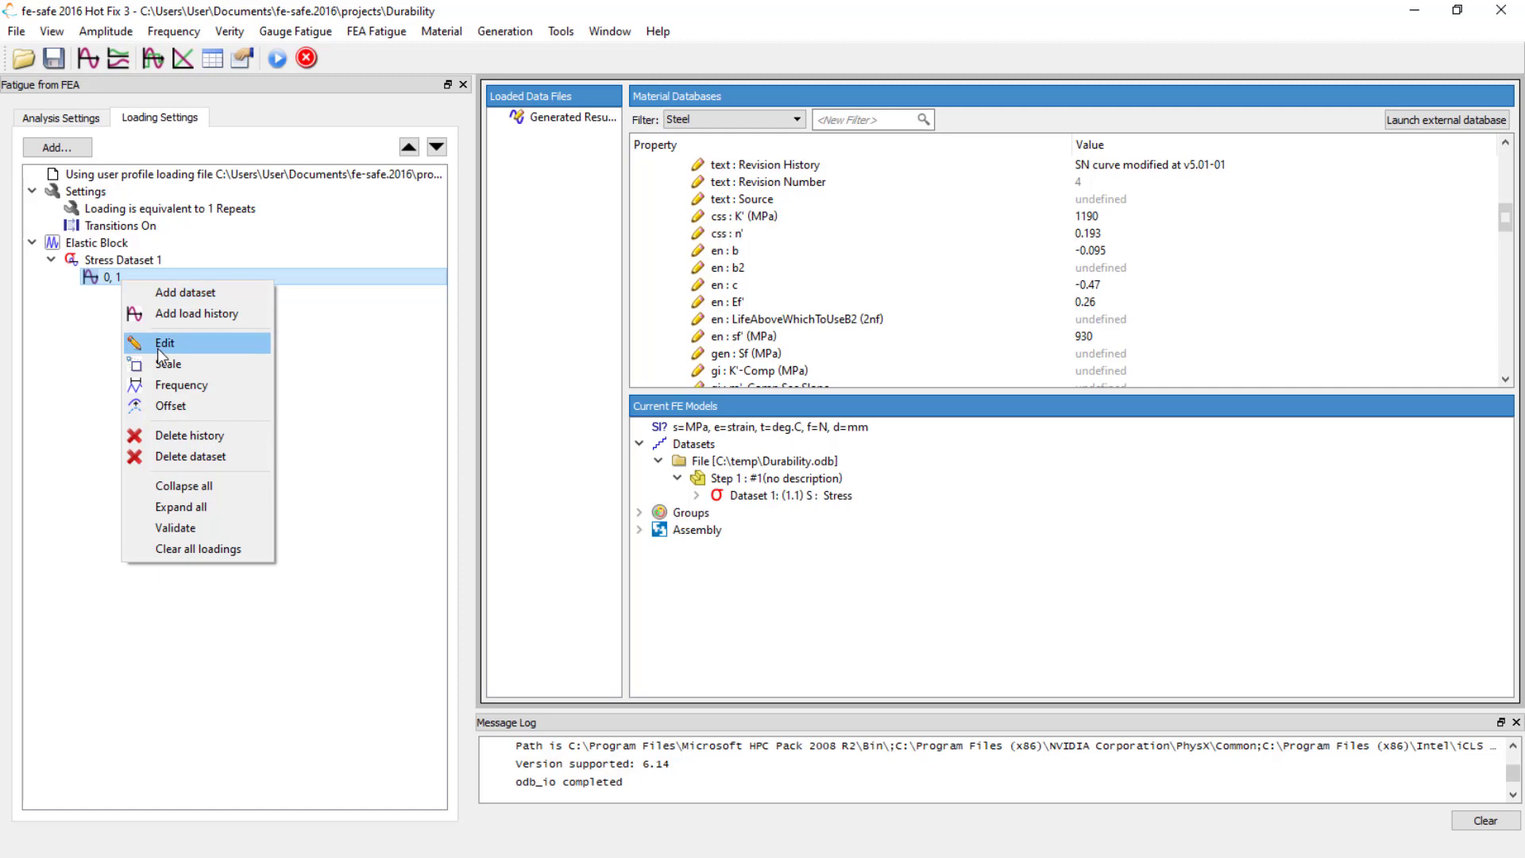
pyautogui.click(162, 343)
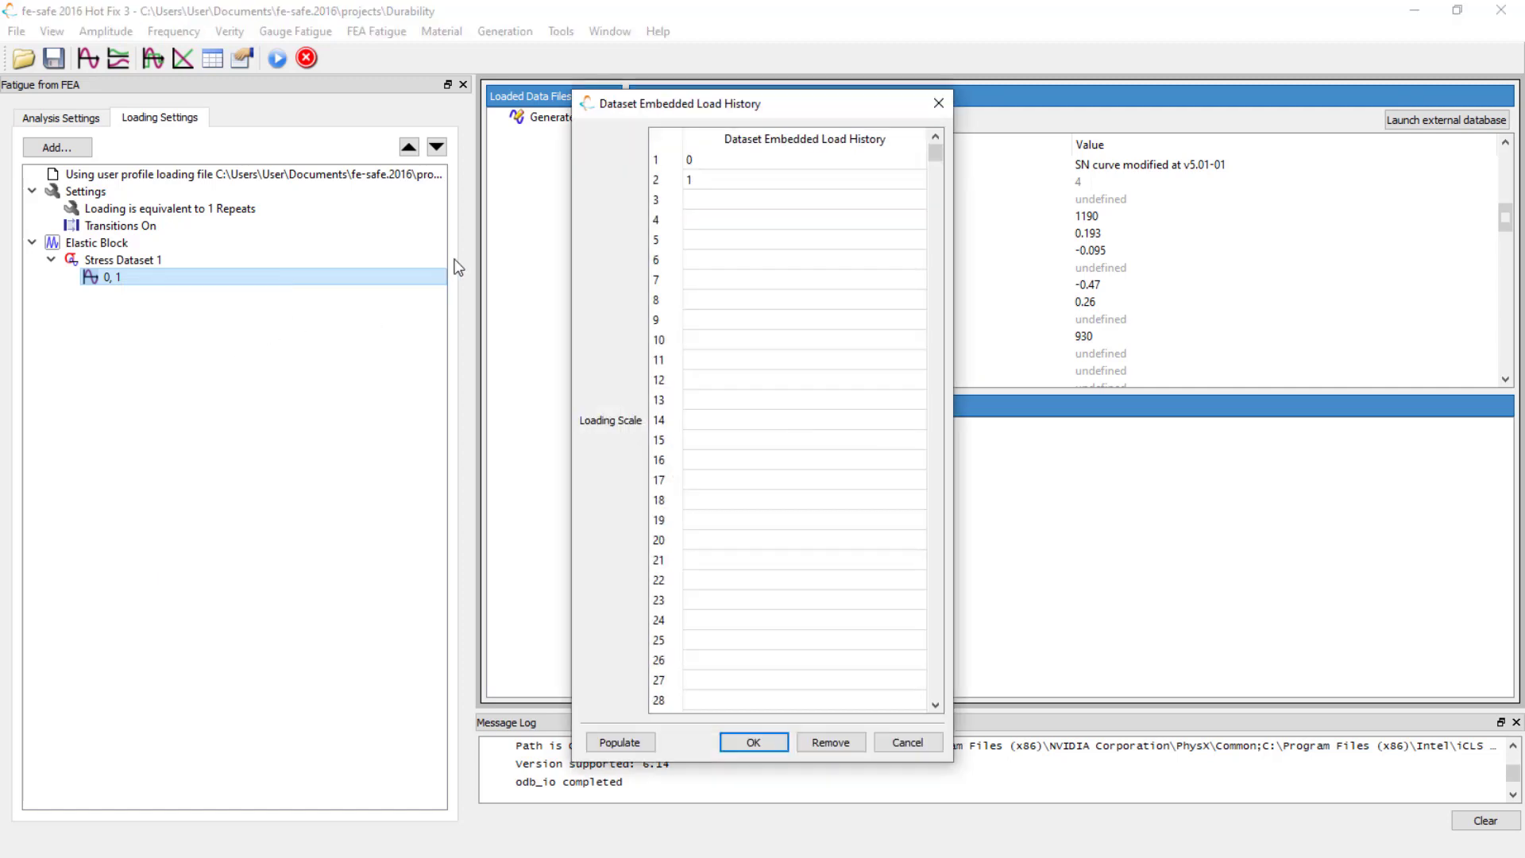
pyautogui.doubleClick(728, 179)
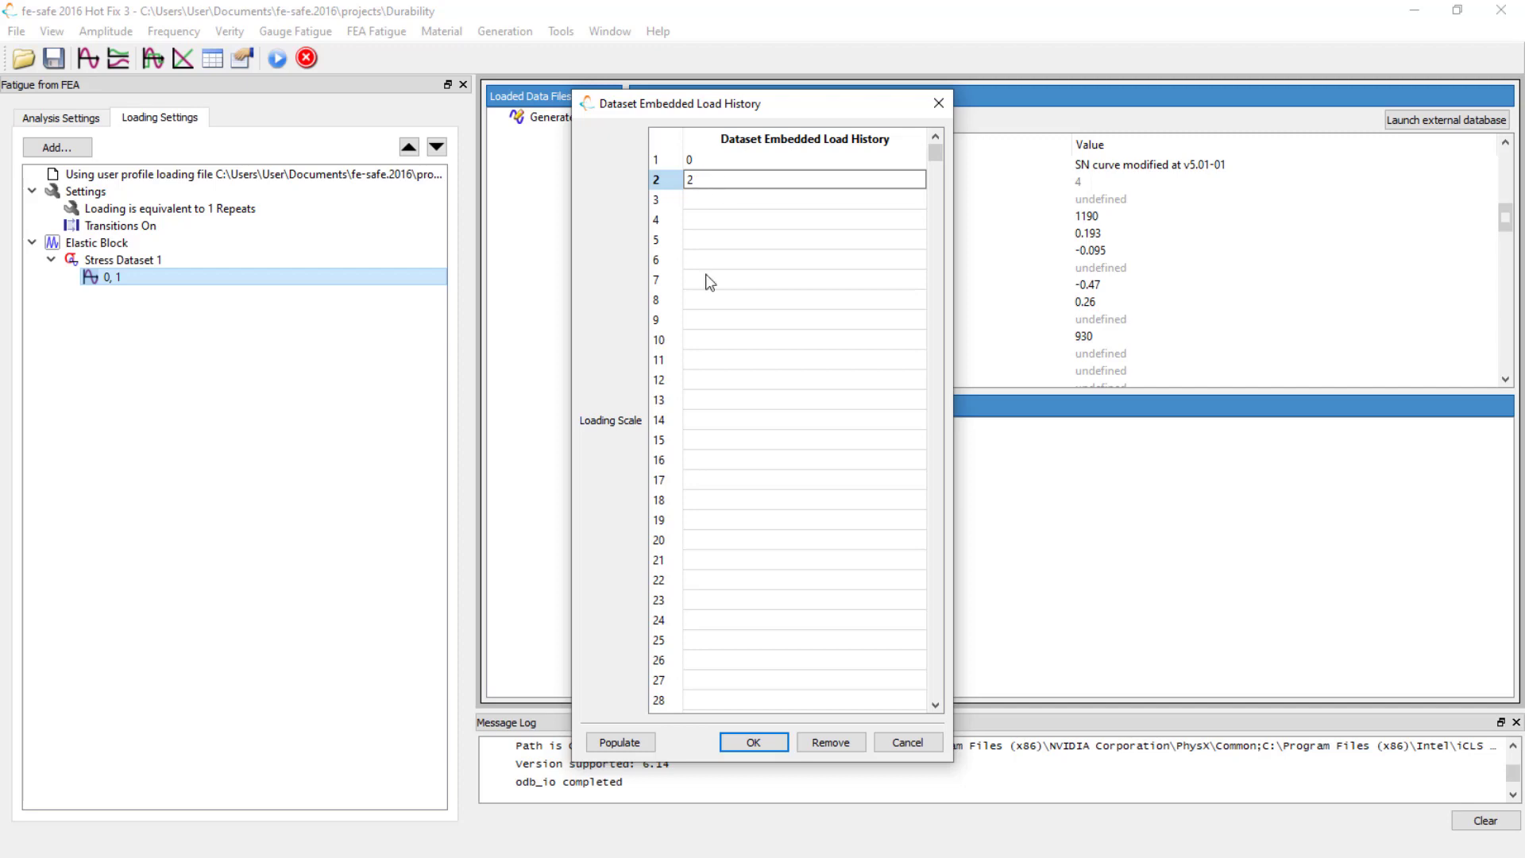
pyautogui.click(745, 742)
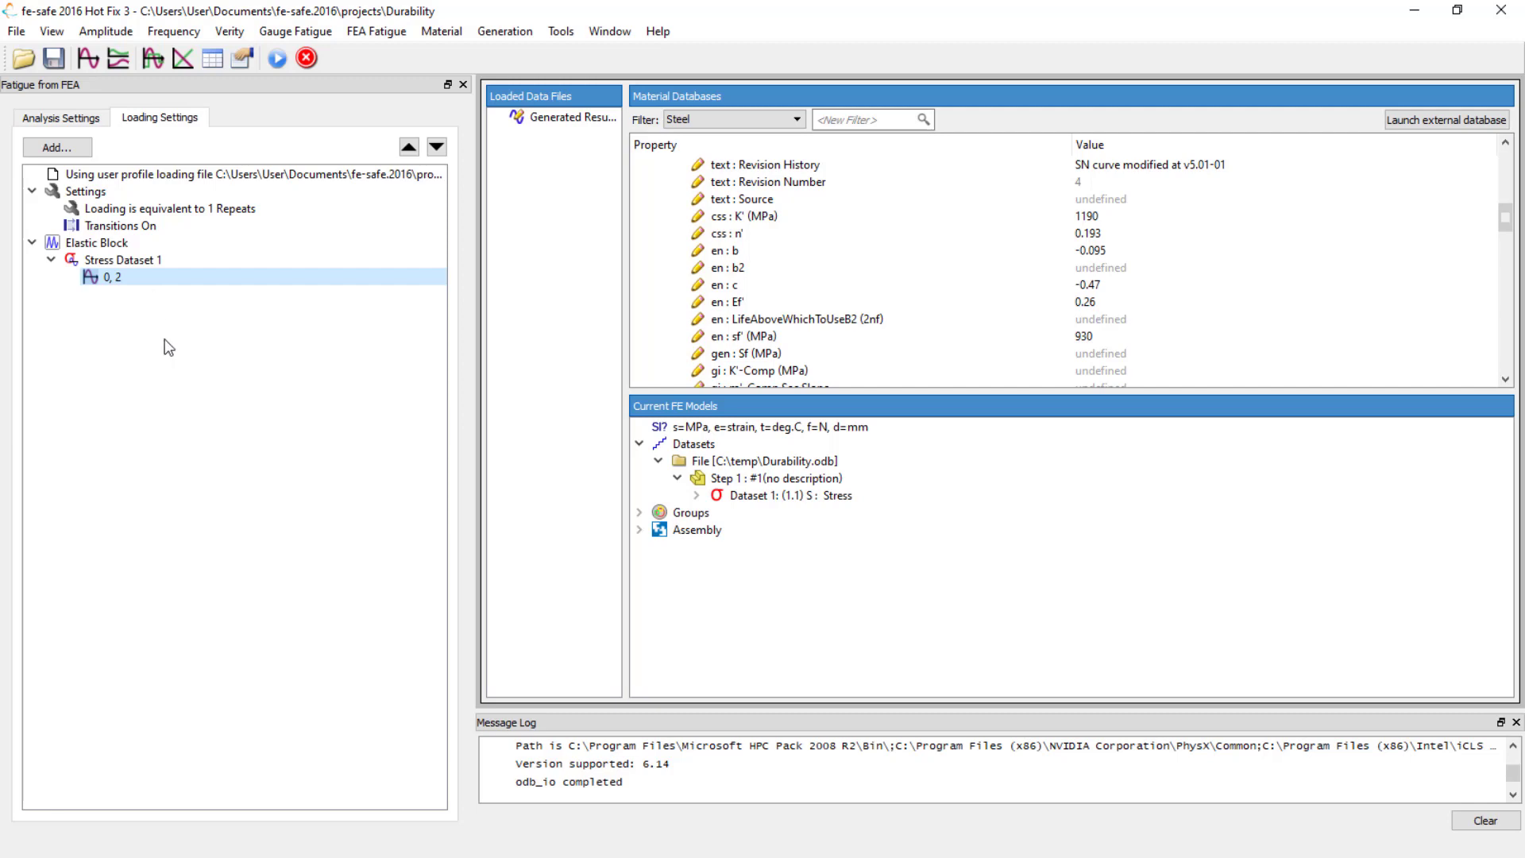
# Set the fatigue output file to DurabilityResults2 in the Durability Analysis FE Safe folder
pyautogui.click(85, 122)
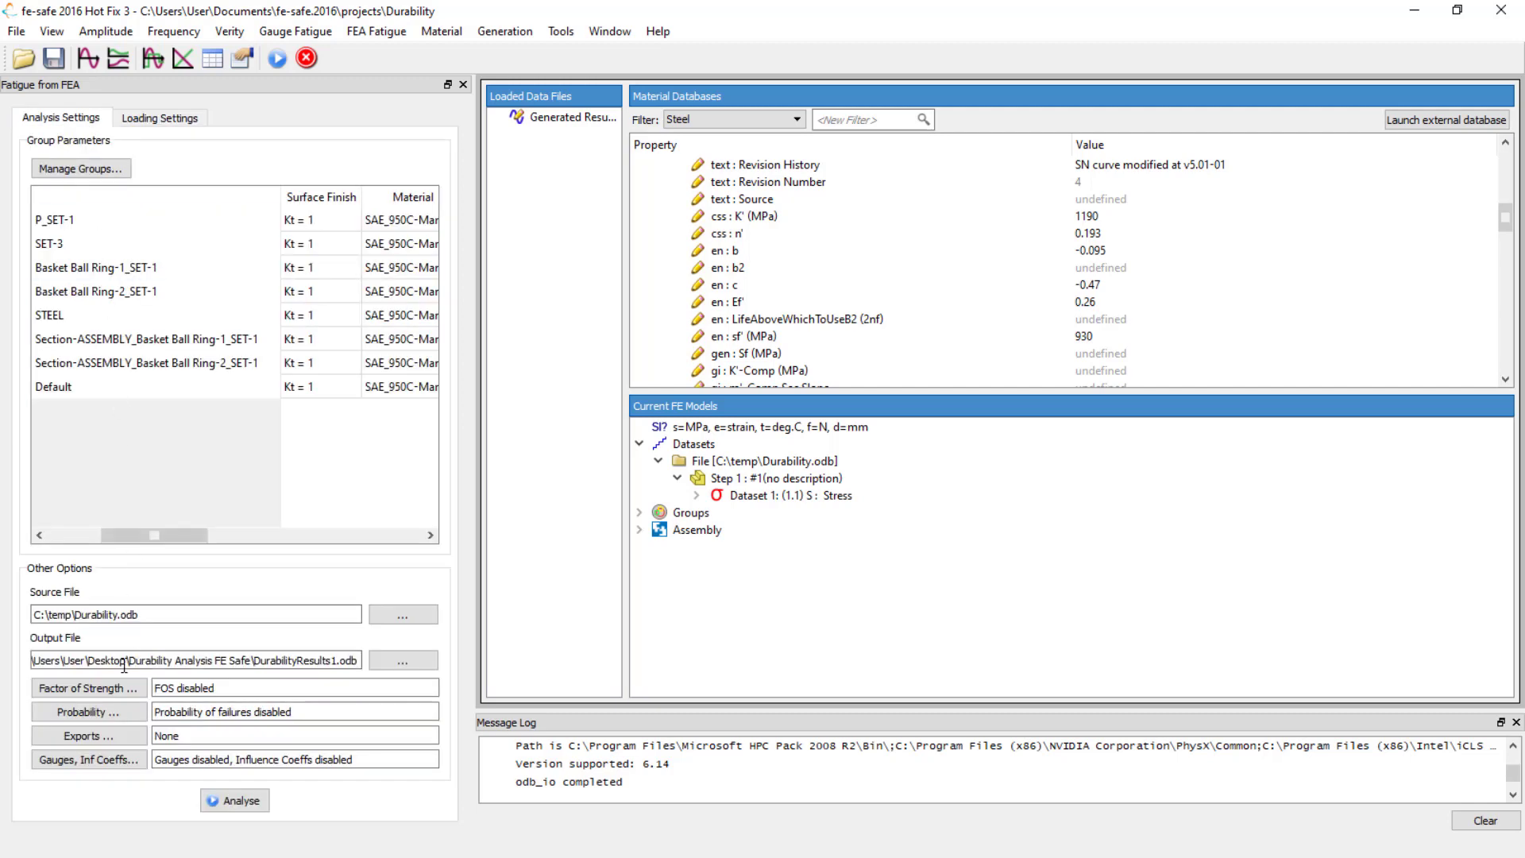
pyautogui.click(403, 663)
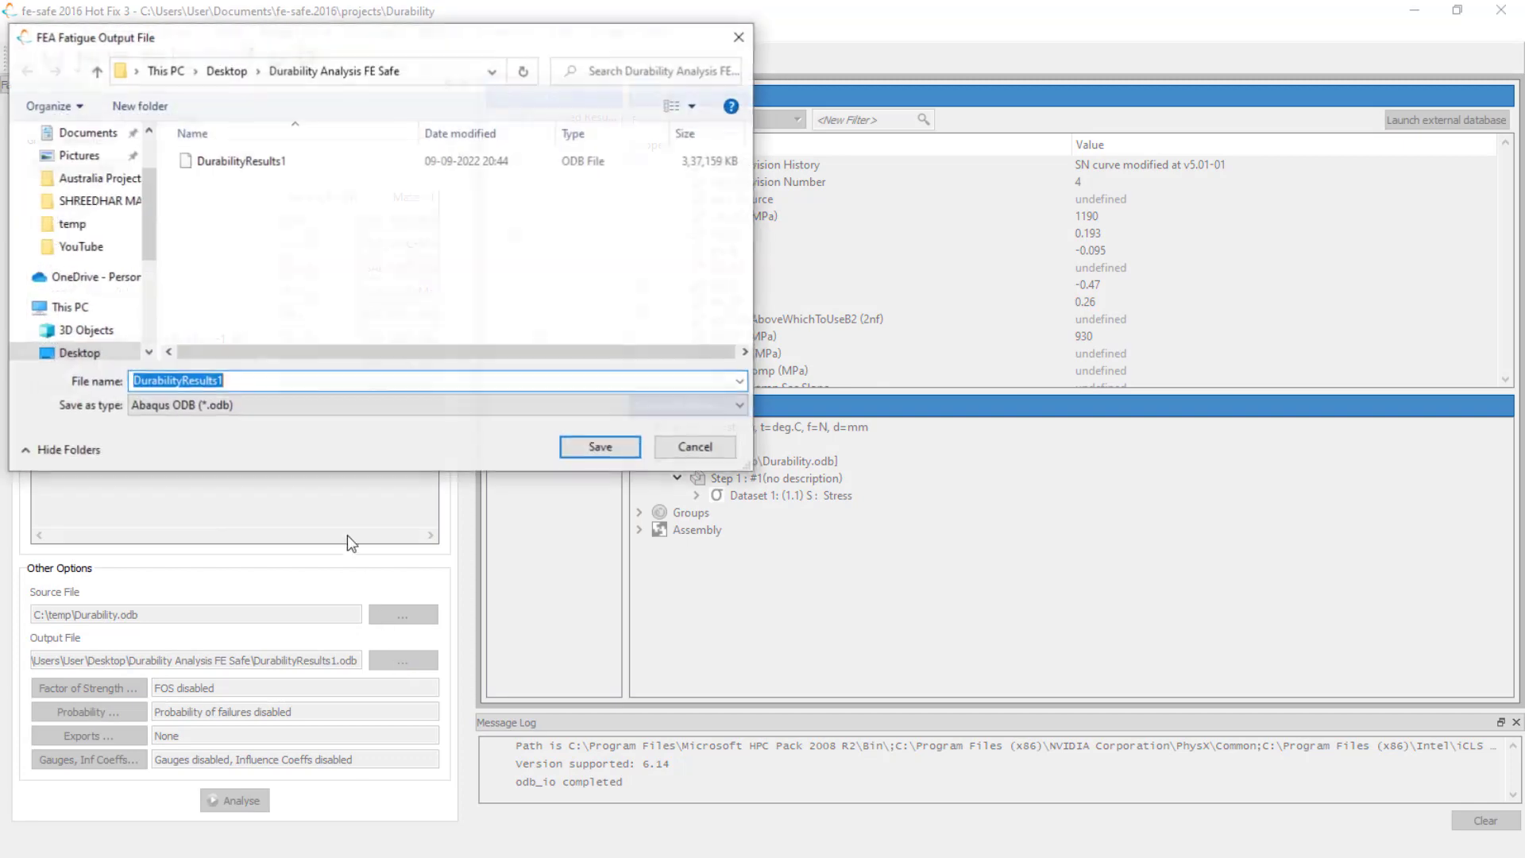
pyautogui.click(242, 381)
pyautogui.press('BackSpace')
pyautogui.write('2')
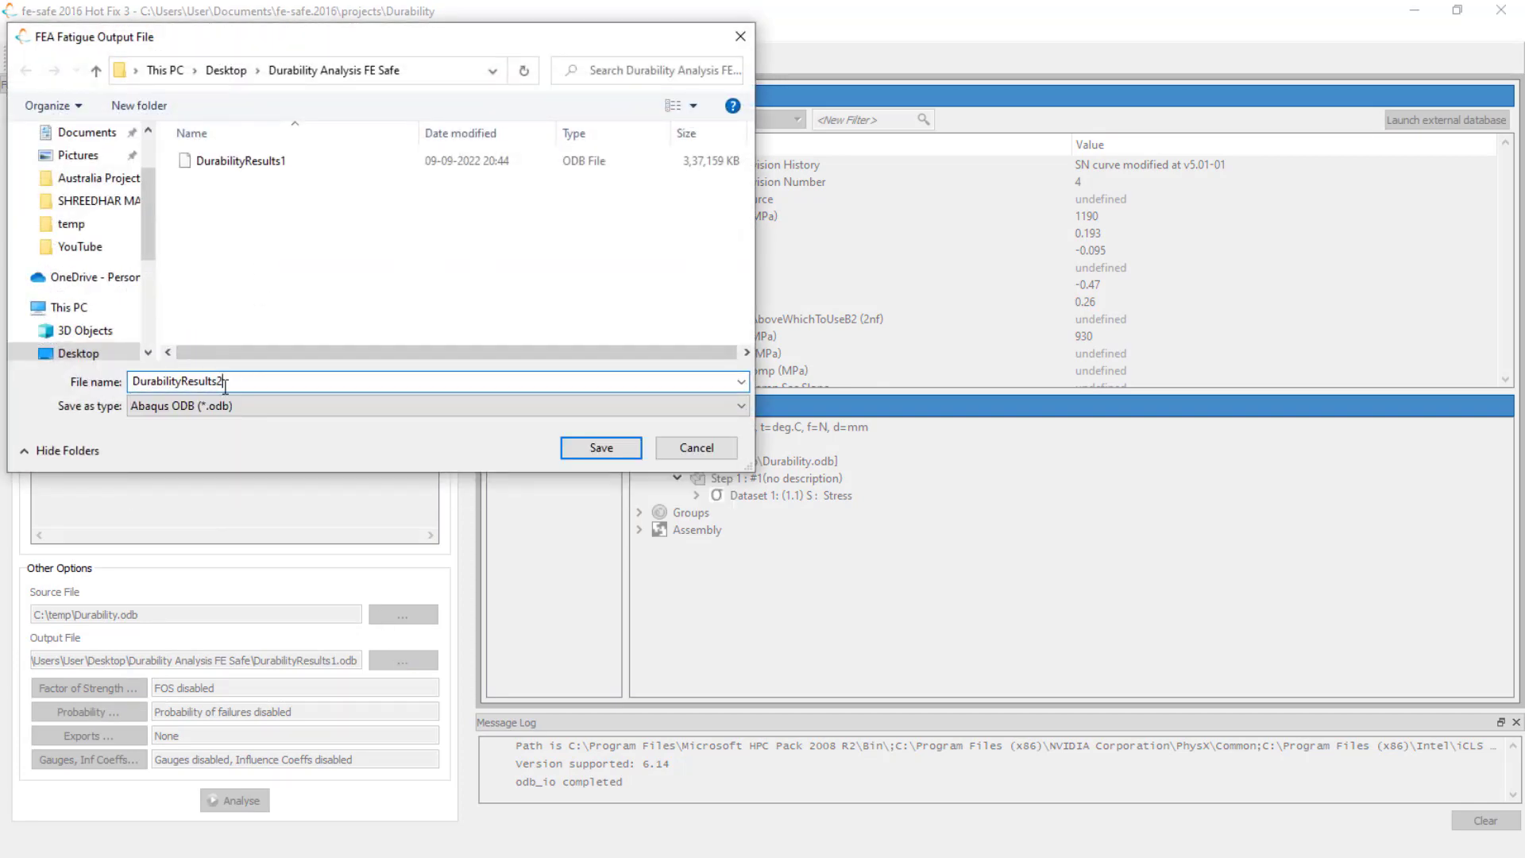
pyautogui.click(627, 445)
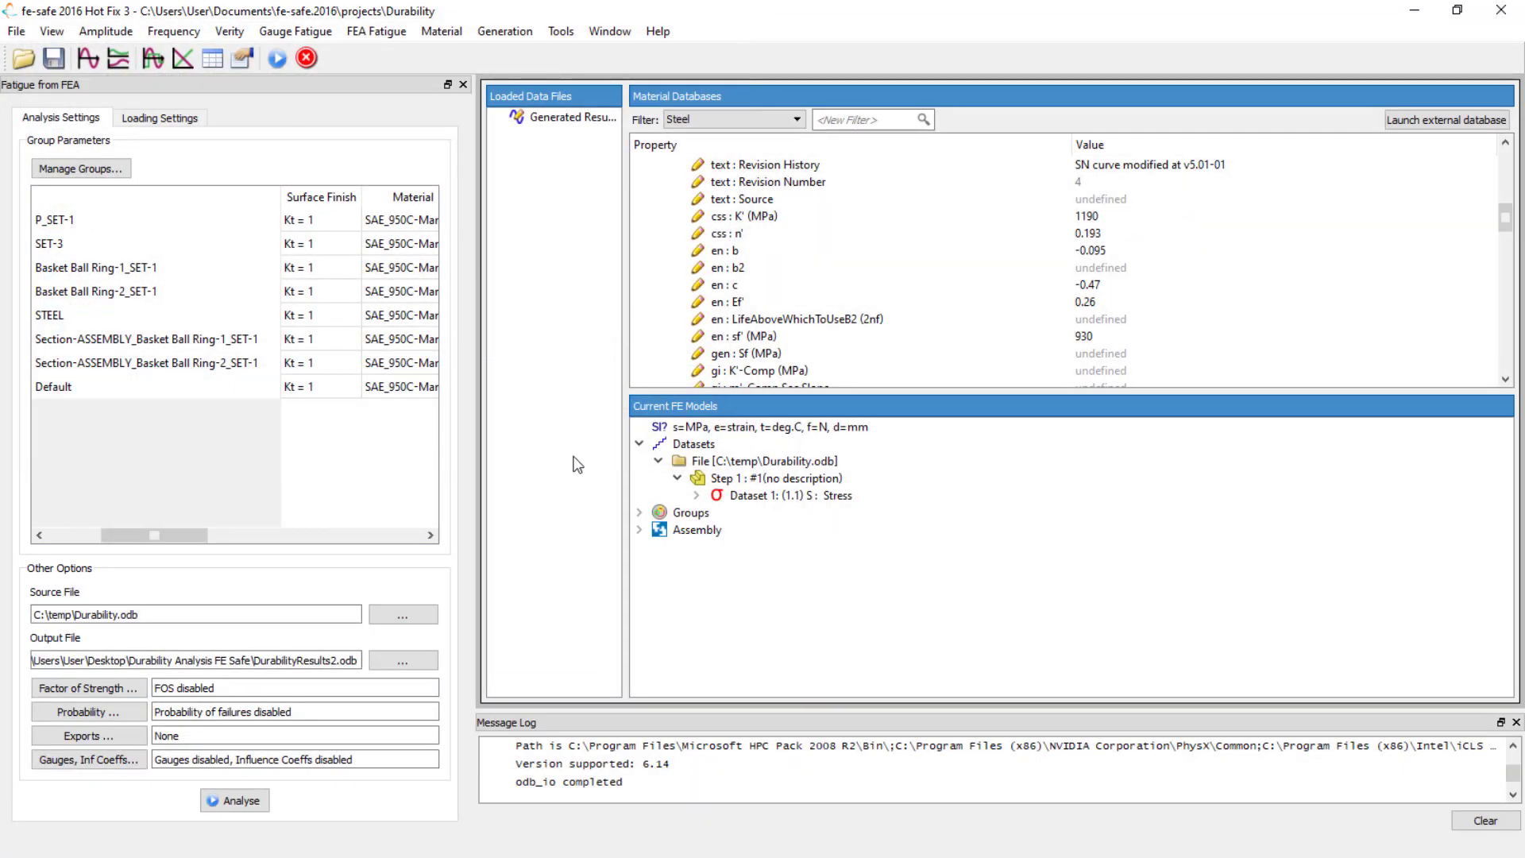
# Run the fatigue analysis with the 0–2 loading and dismiss the completion report
pyautogui.click(237, 804)
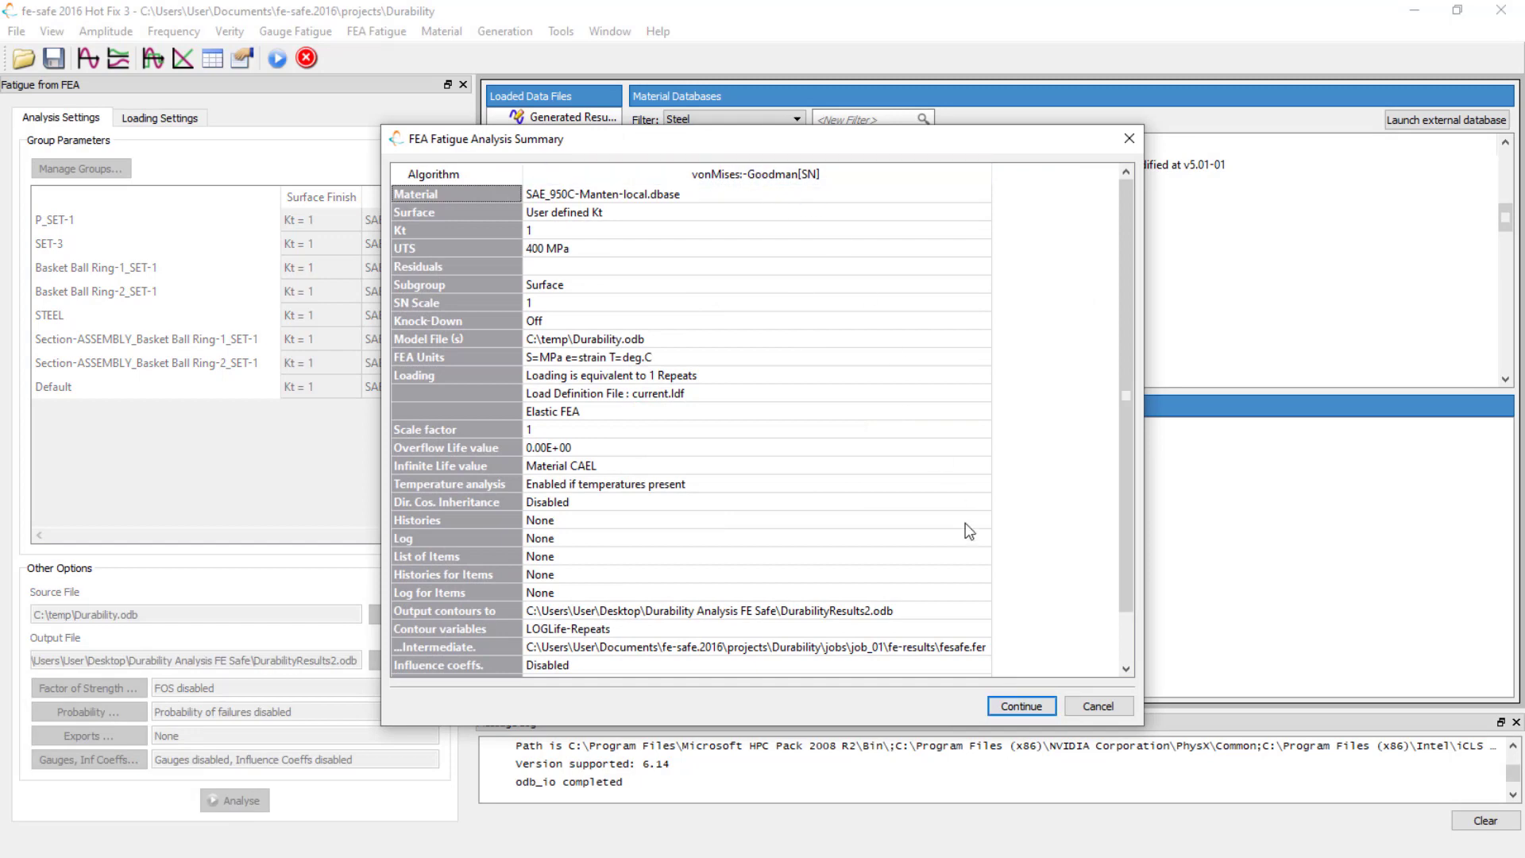
pyautogui.click(1006, 707)
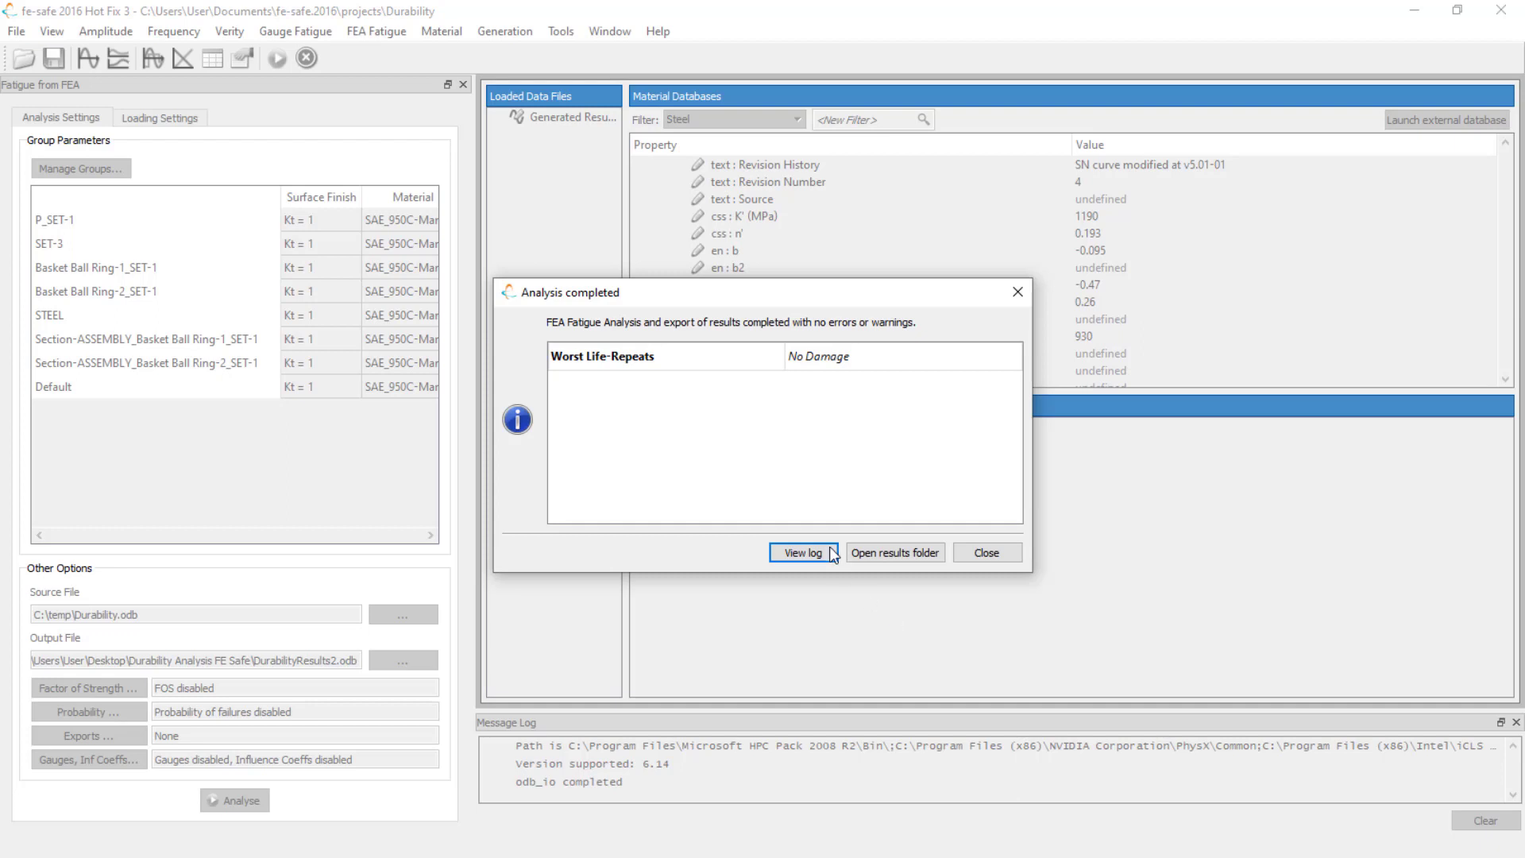
pyautogui.click(969, 561)
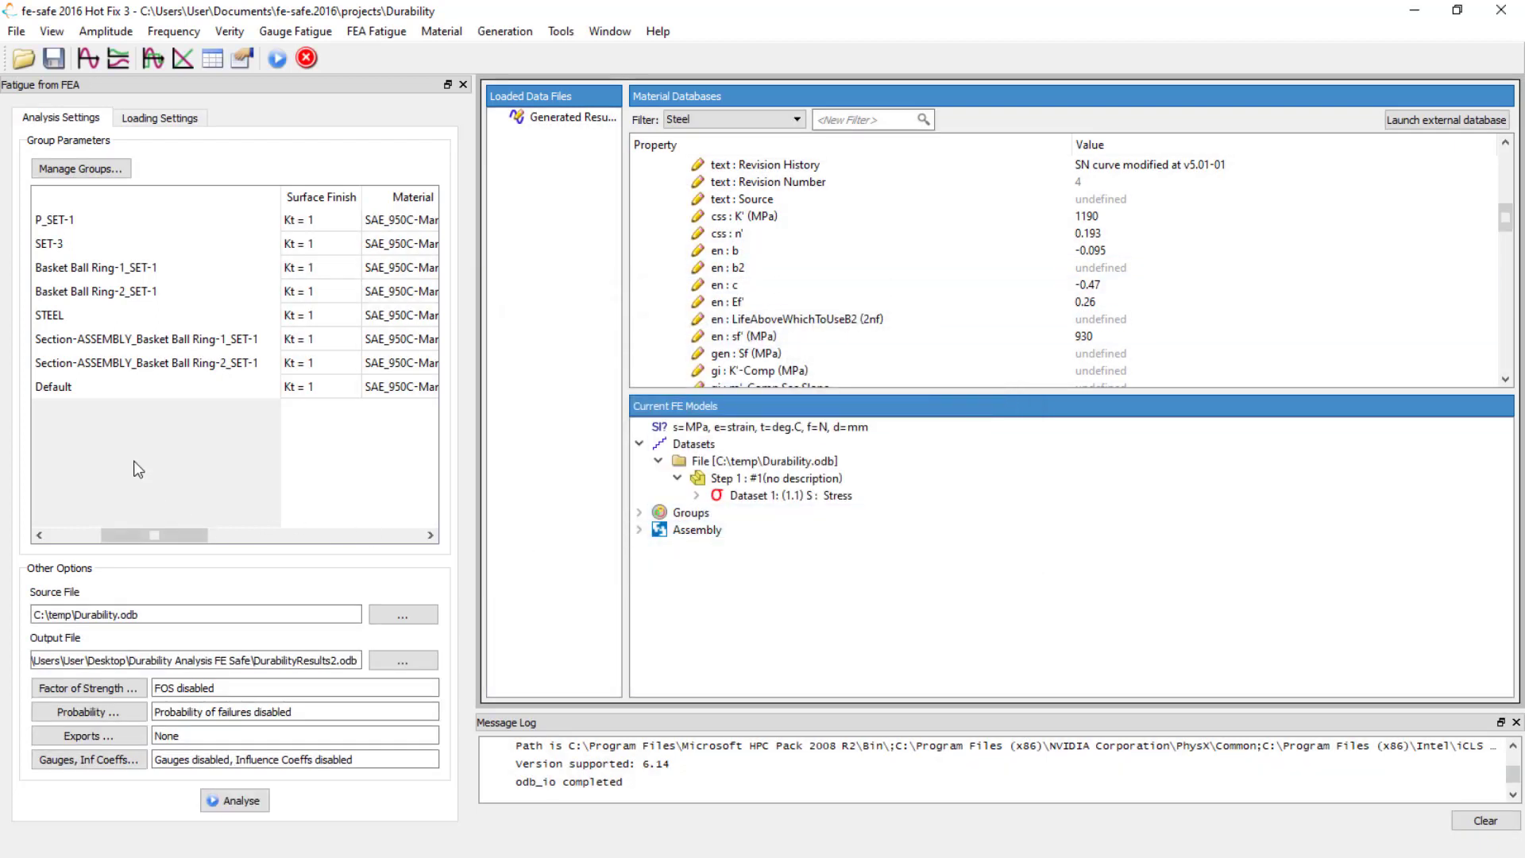
# Set the second loading scale of Stress Dataset 1's embedded load history to 3
pyautogui.click(157, 120)
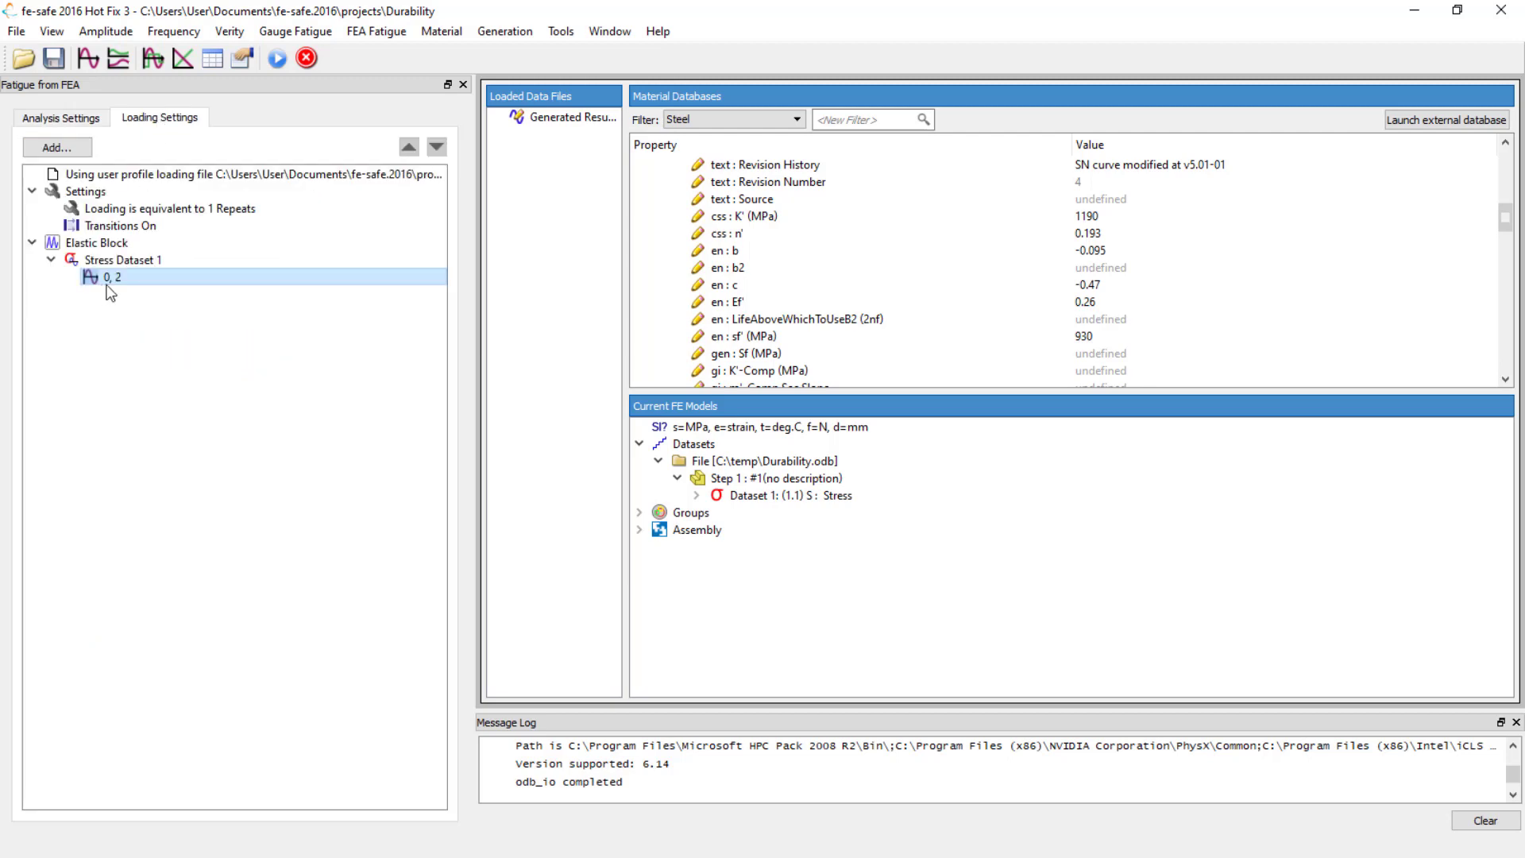
pyautogui.rightClick(108, 283)
pyautogui.click(149, 347)
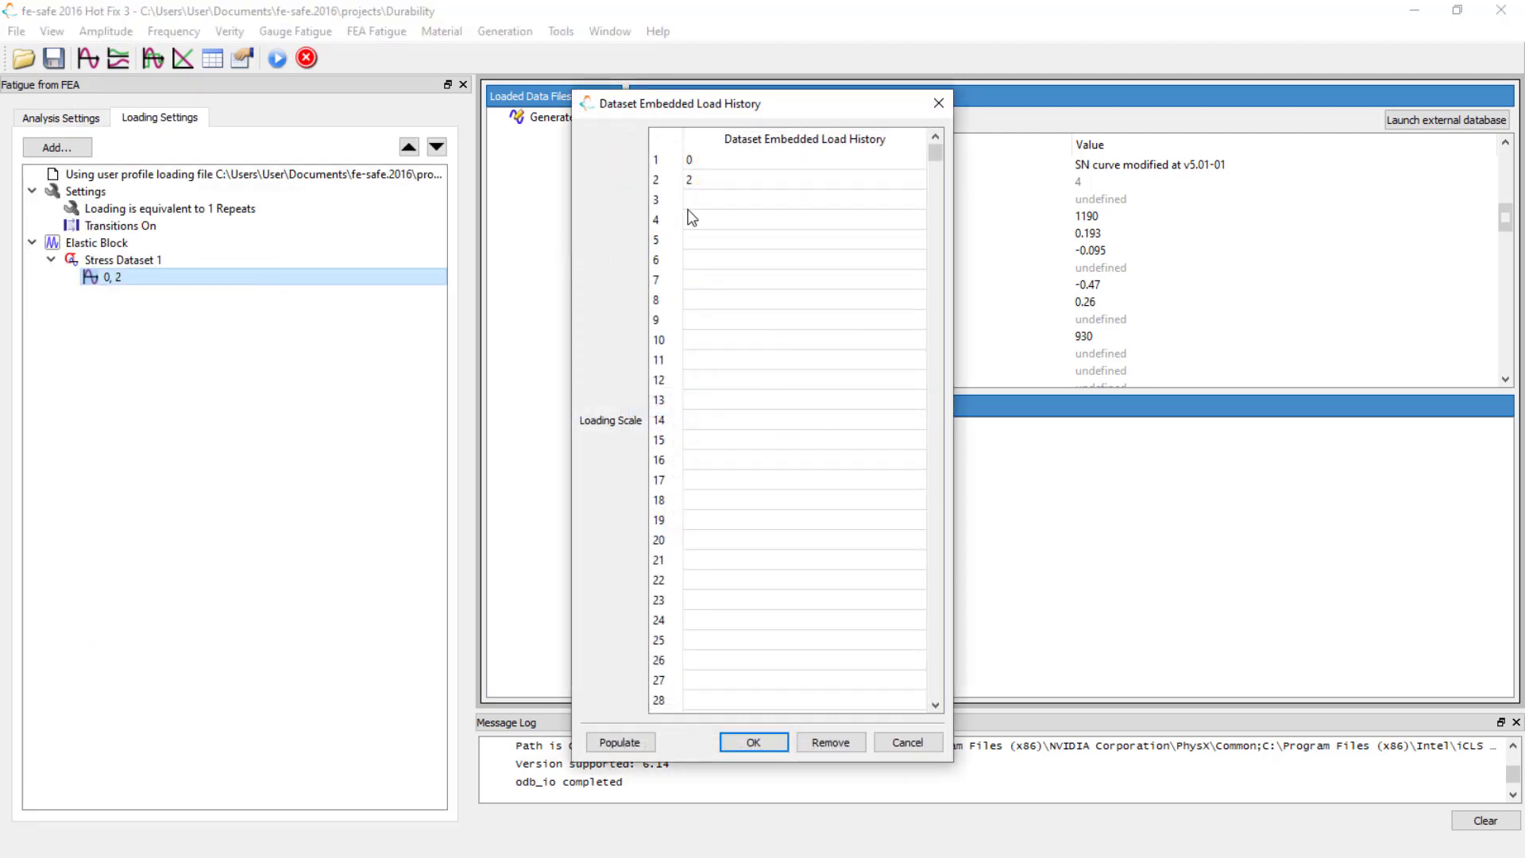
pyautogui.click(708, 181)
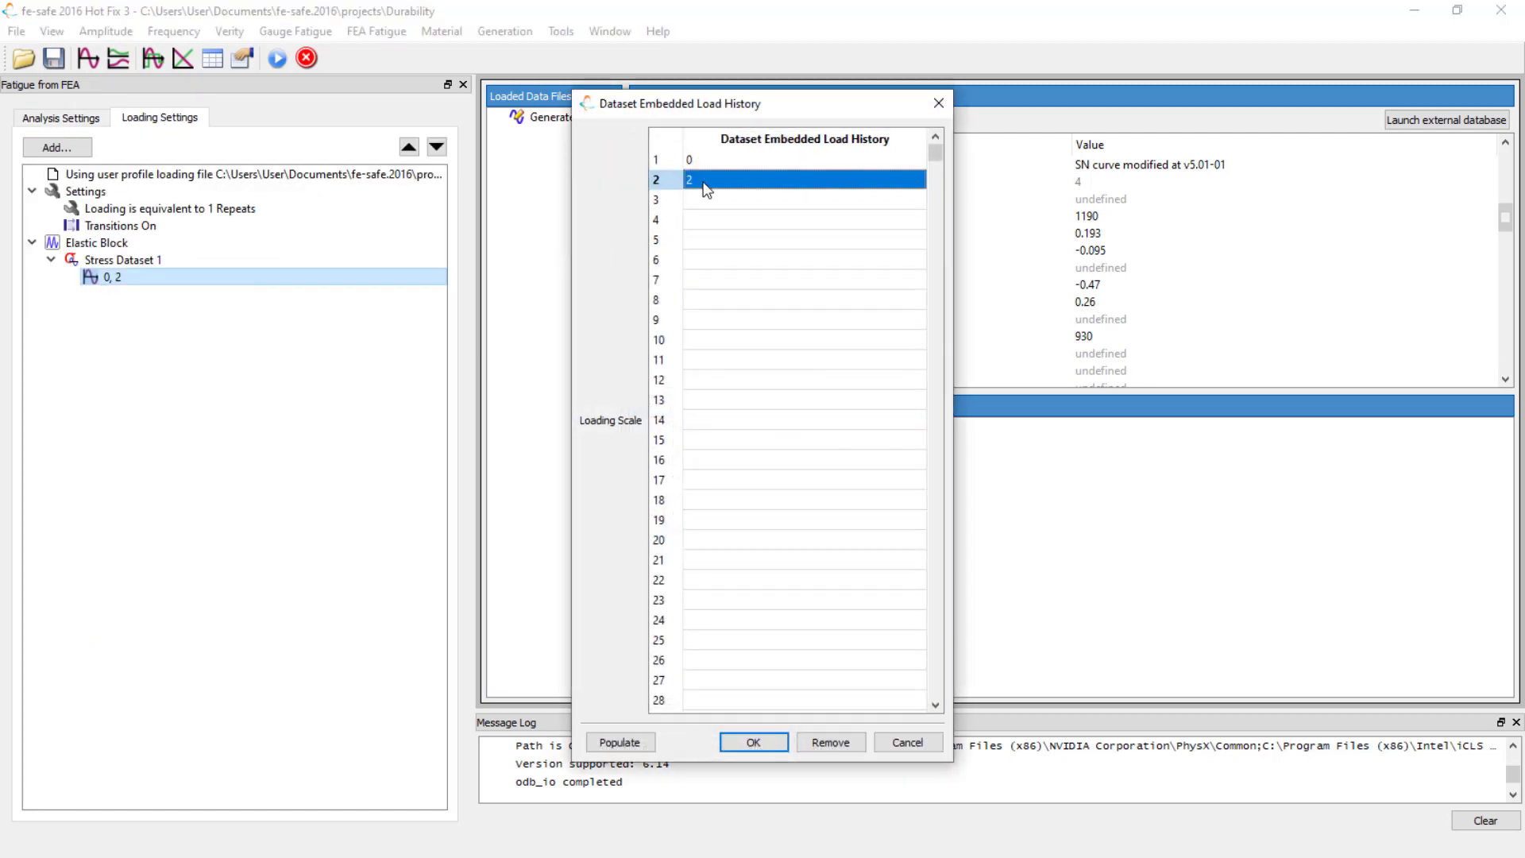
pyautogui.write('3')
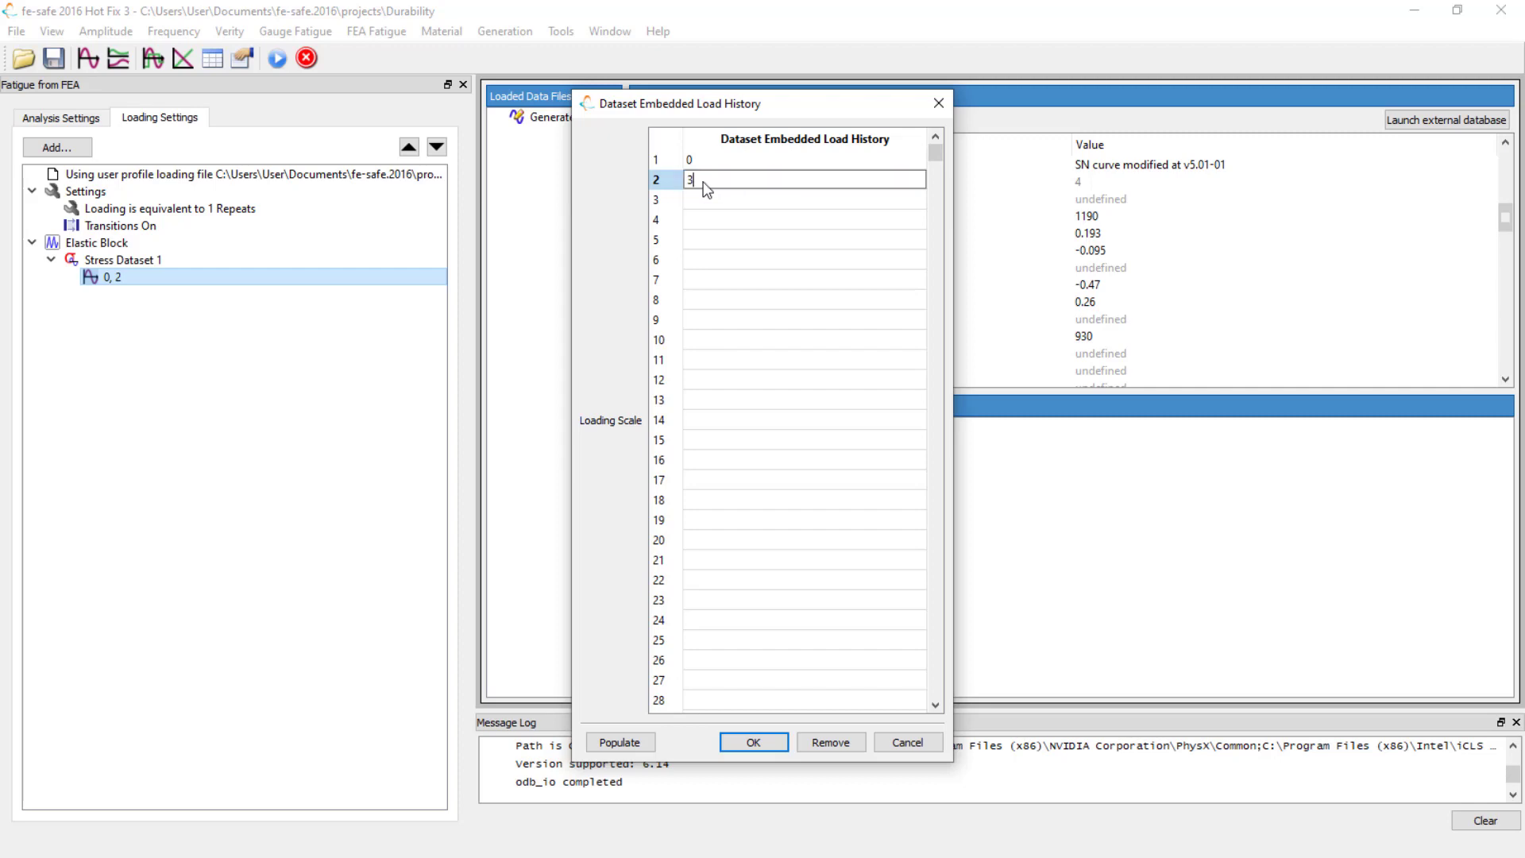
pyautogui.click(739, 744)
# Set the fatigue output file to DurabilityResults3 in the Durability Analysis FE Safe folder
pyautogui.click(69, 118)
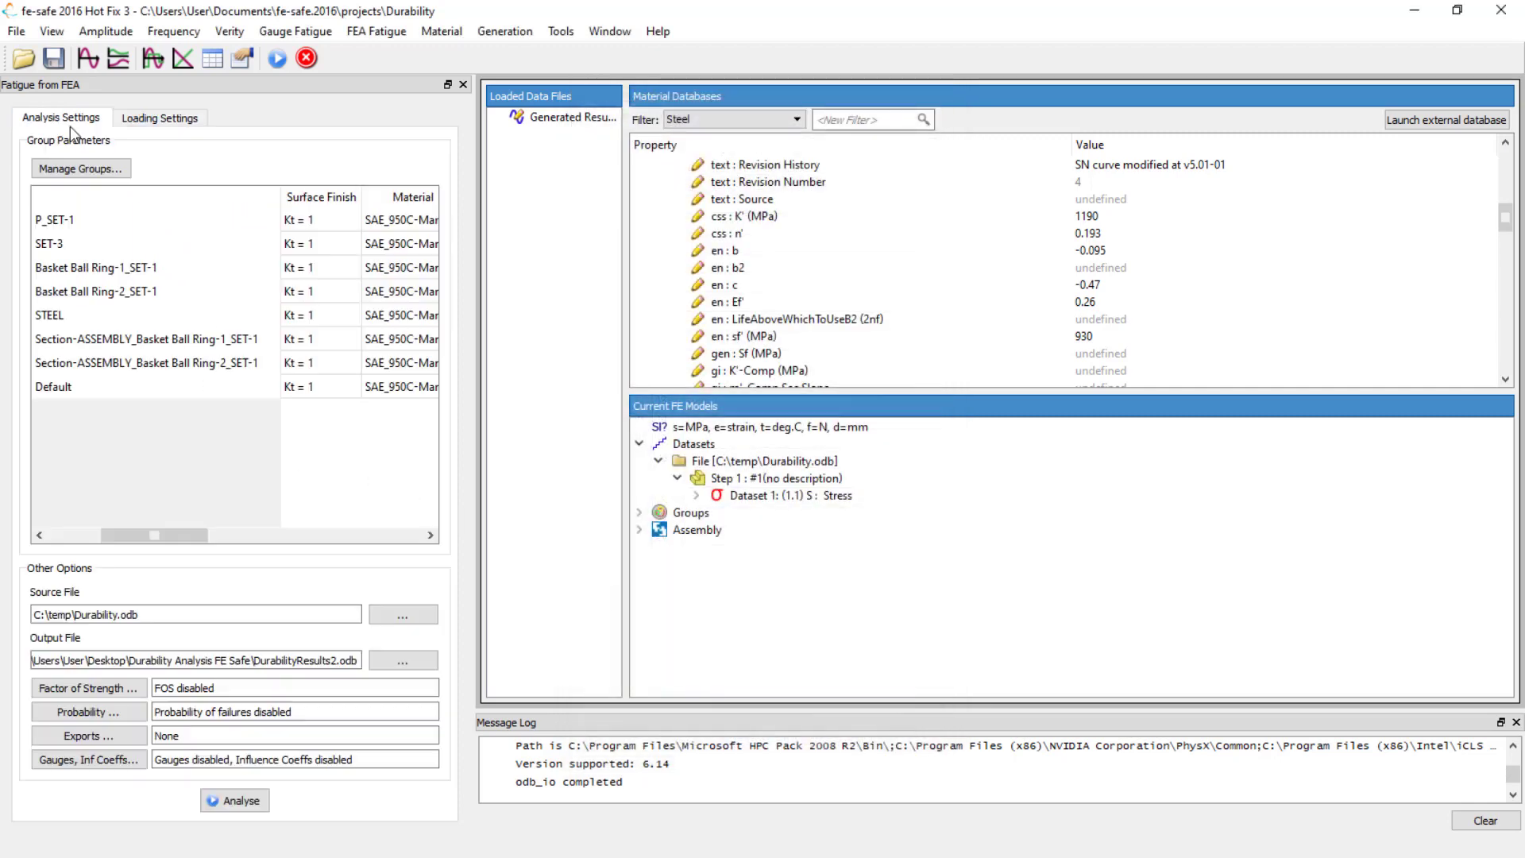
pyautogui.click(401, 661)
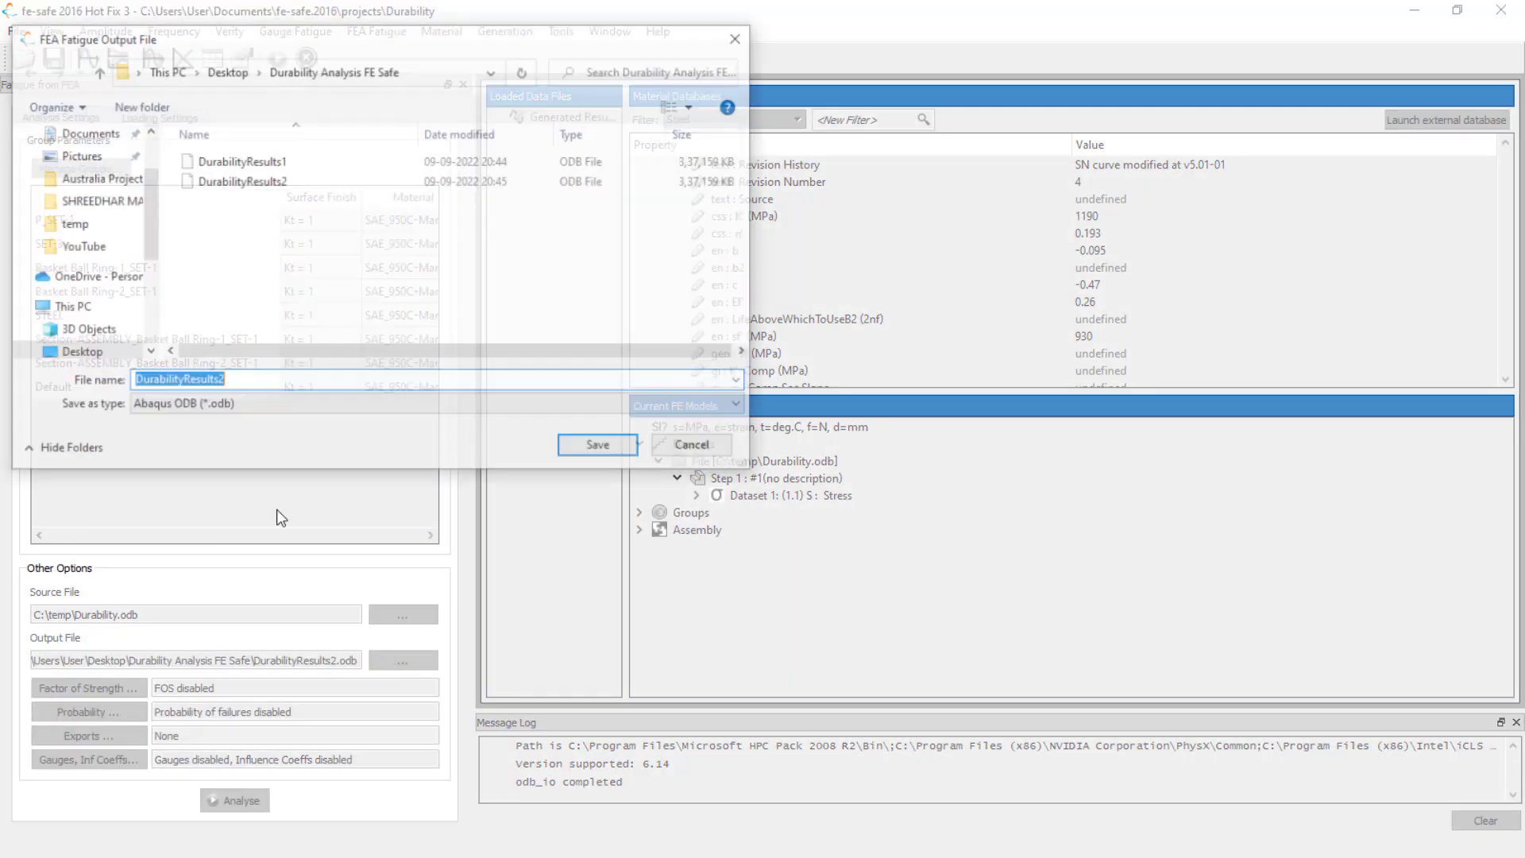
pyautogui.click(258, 380)
pyautogui.write('3')
pyautogui.click(589, 446)
# Run the fatigue analysis with the 0–3 loading and dismiss the completion report
pyautogui.click(230, 808)
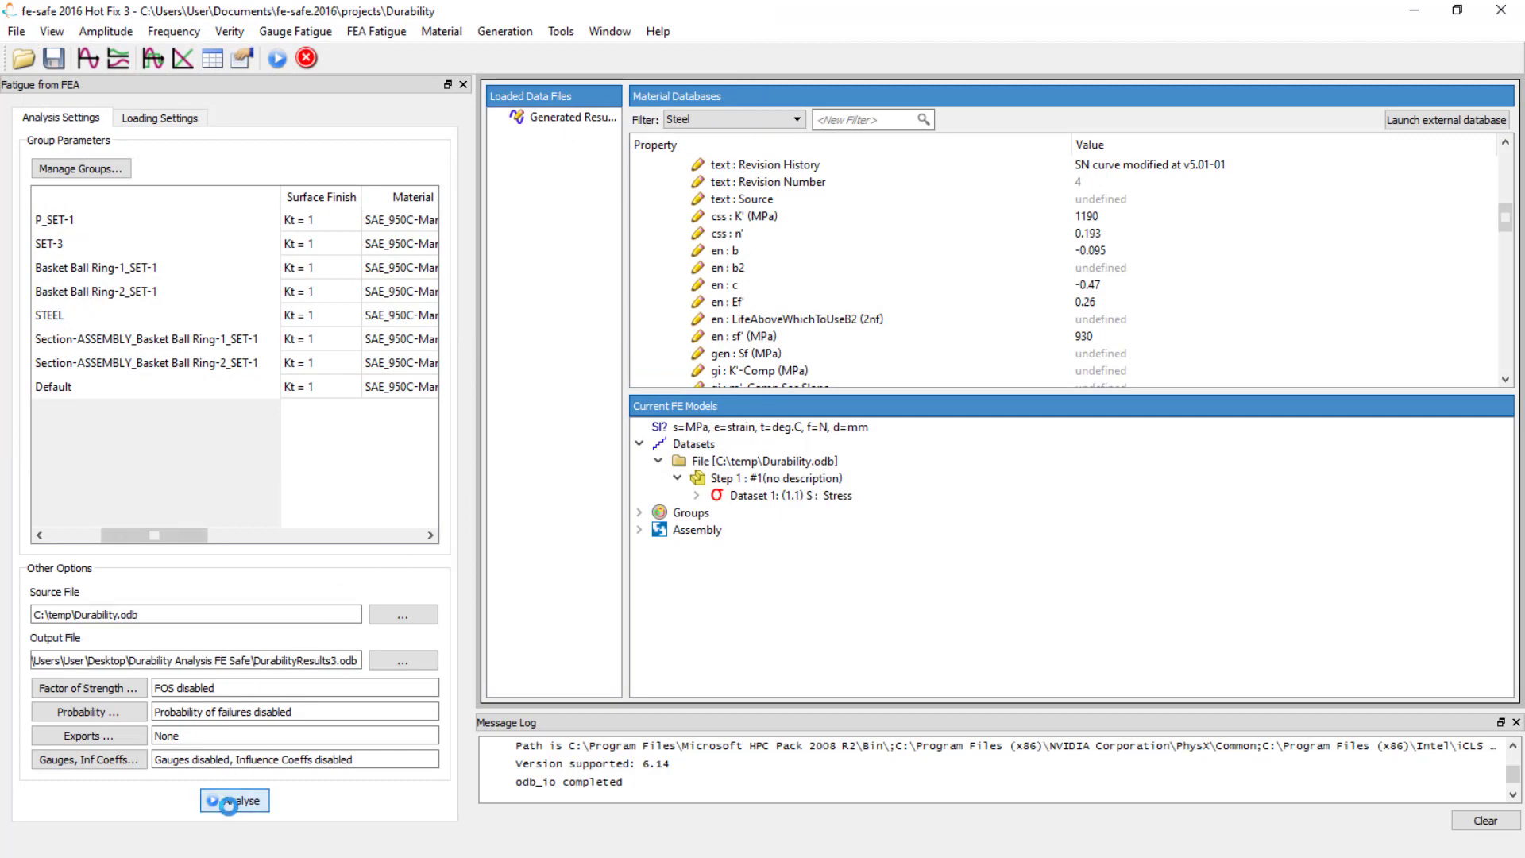
pyautogui.click(1014, 705)
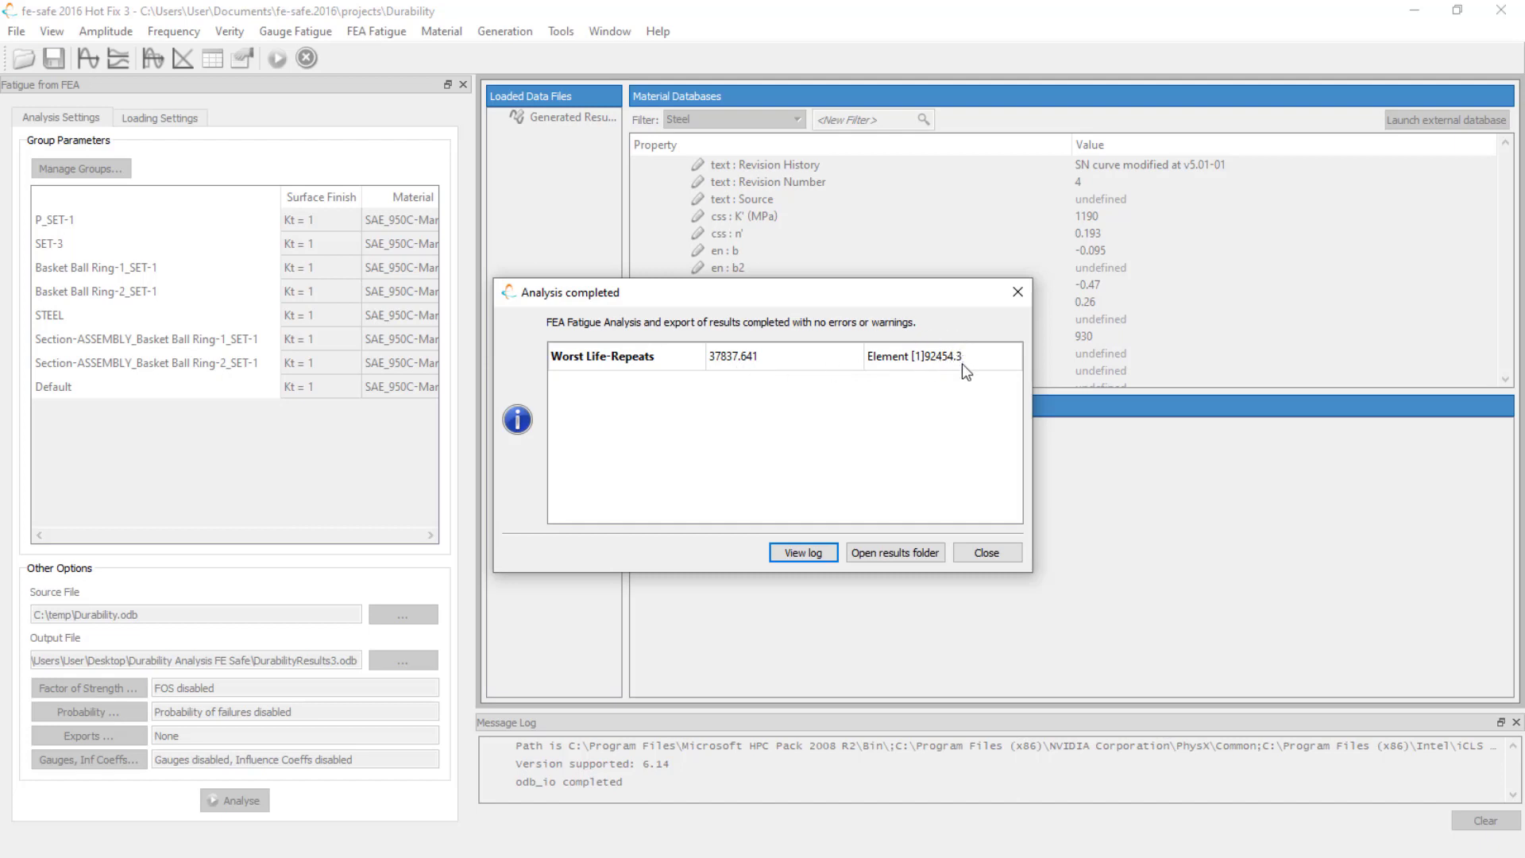
pyautogui.click(986, 552)
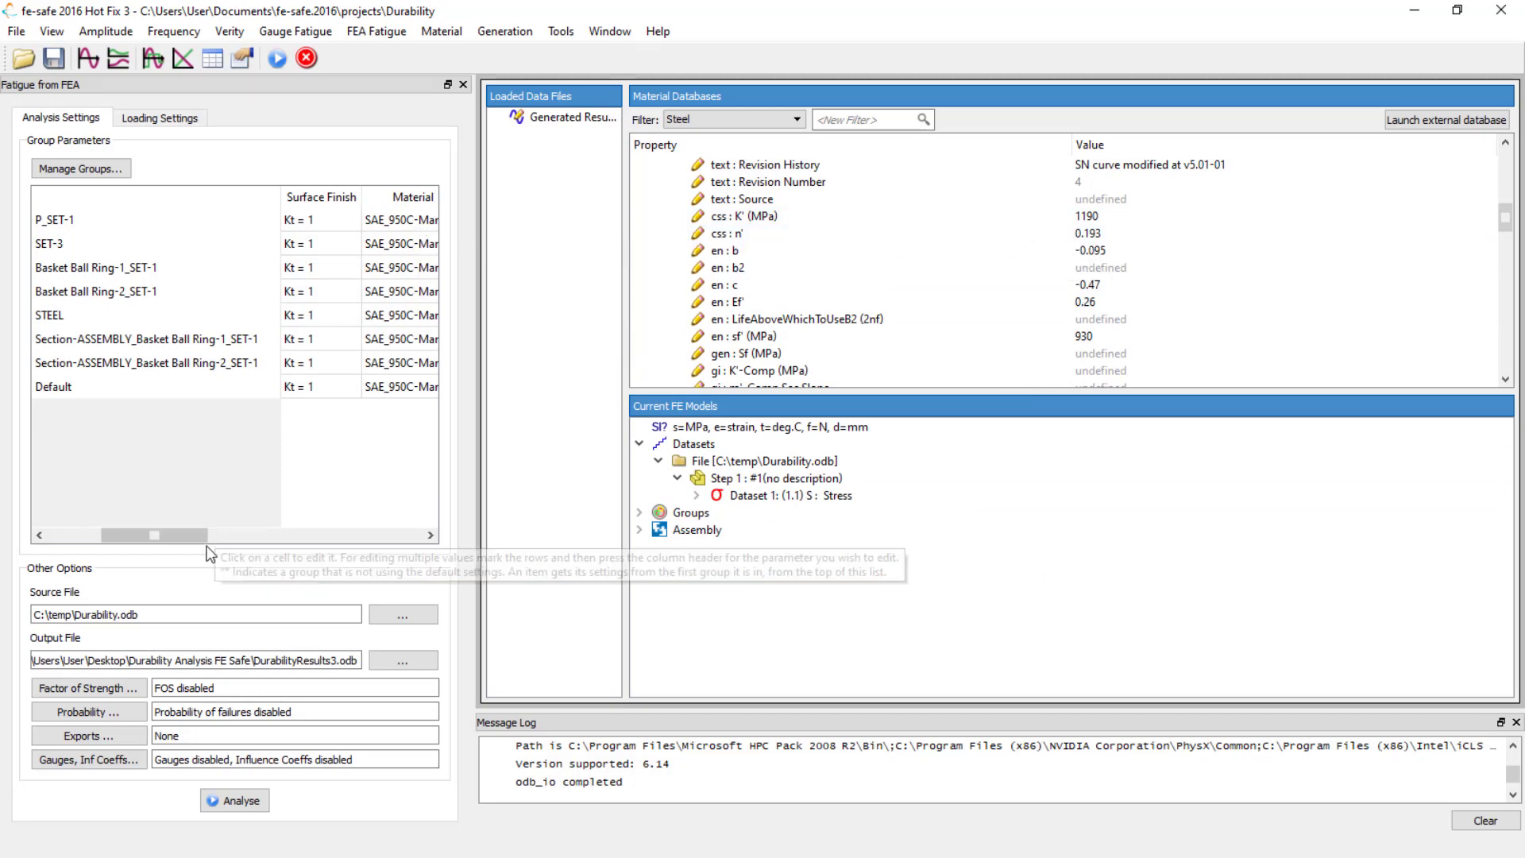
# Switch to Abaqus/CAE, open DurabilityResults3.odb from the Durability Analysis FE Safe folder and plot its life contours
pyautogui.press('super')
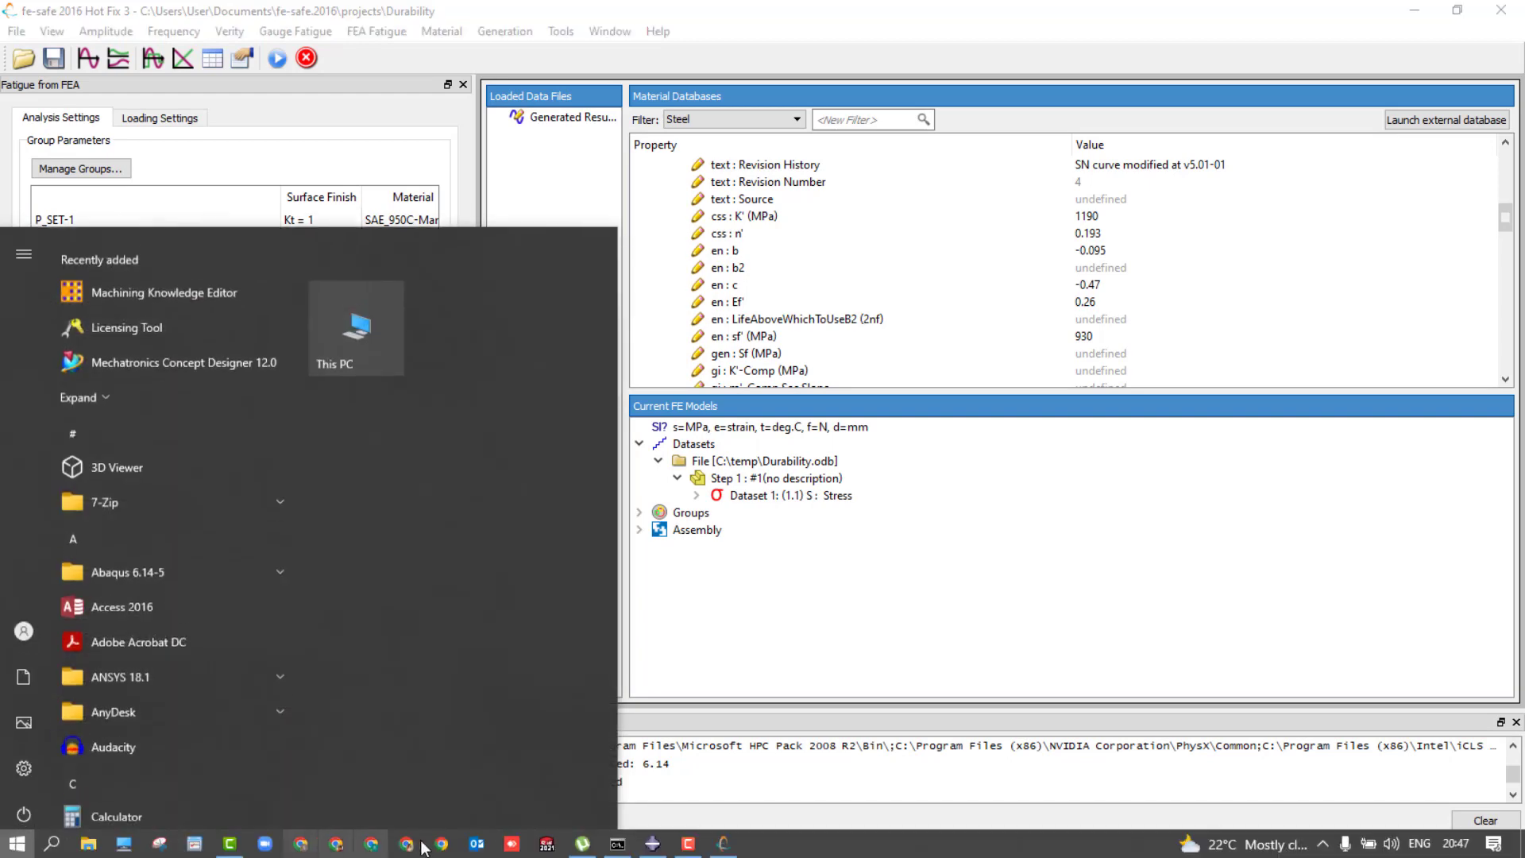
pyautogui.click(655, 846)
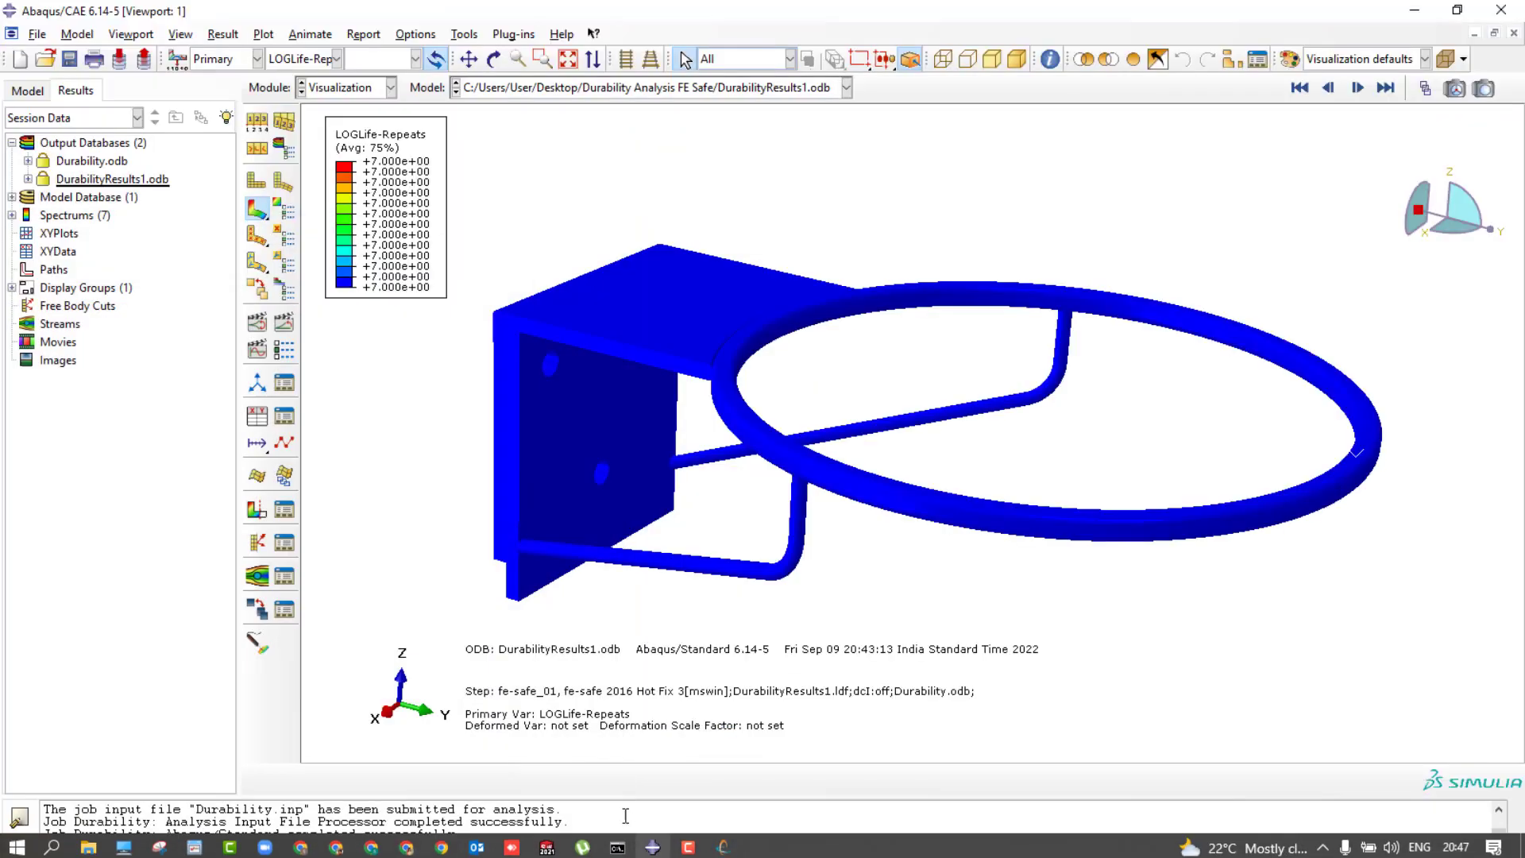
pyautogui.click(45, 59)
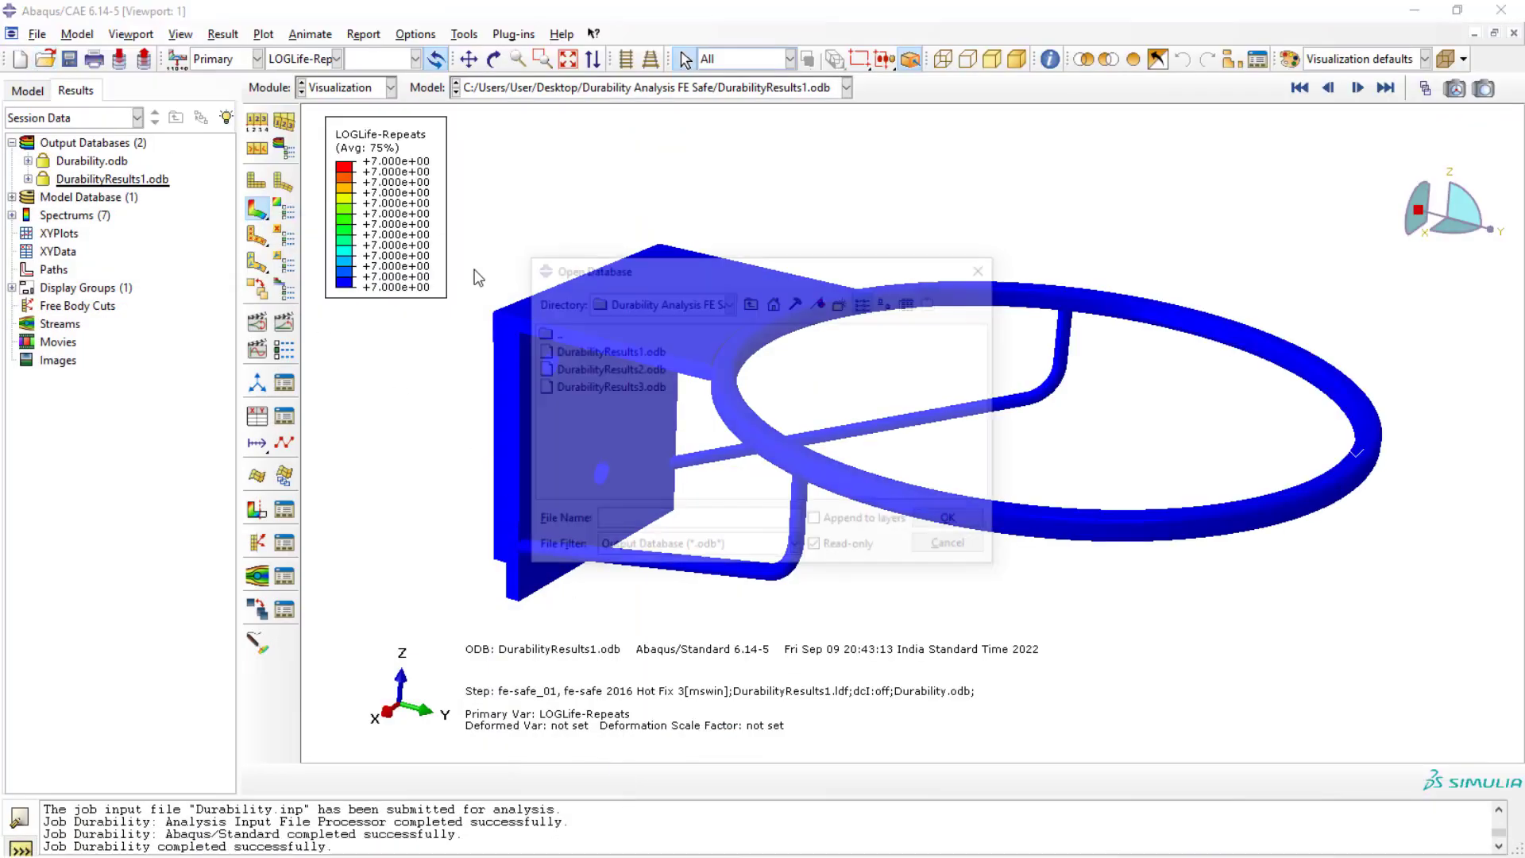
pyautogui.click(607, 386)
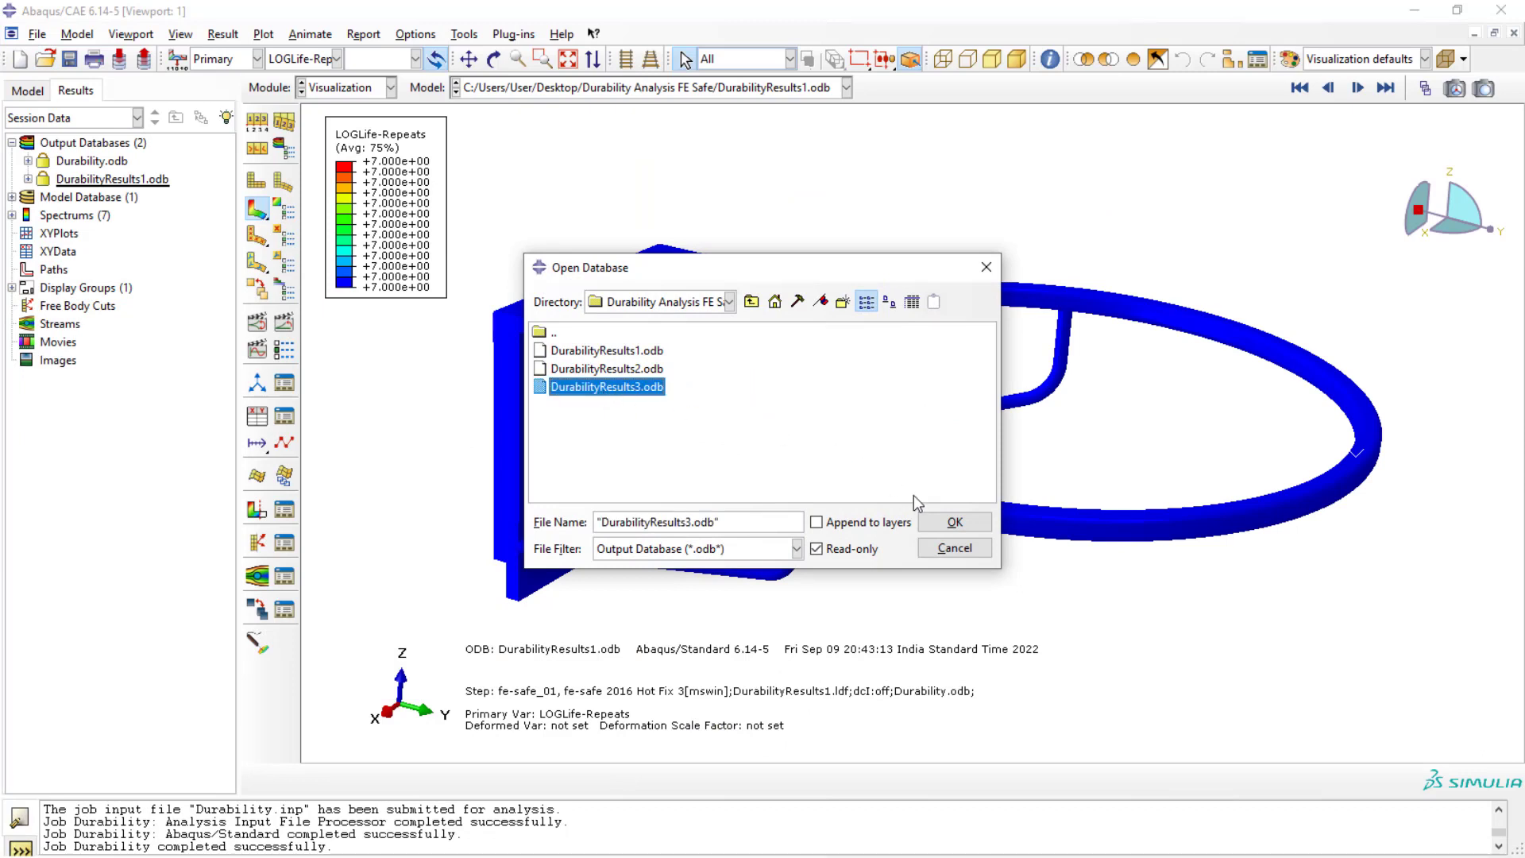
pyautogui.click(942, 526)
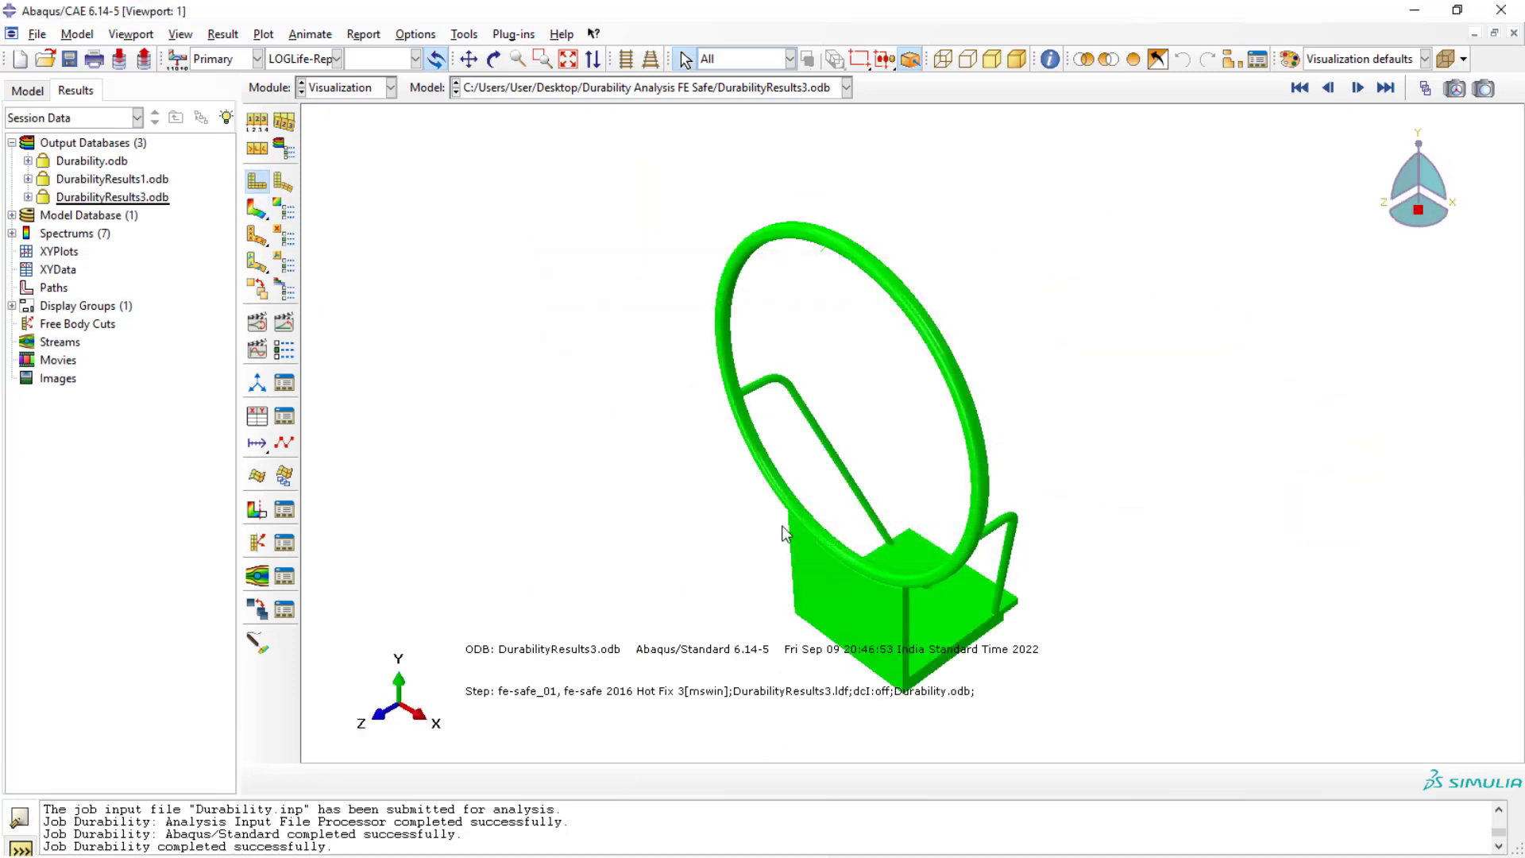
pyautogui.click(256, 208)
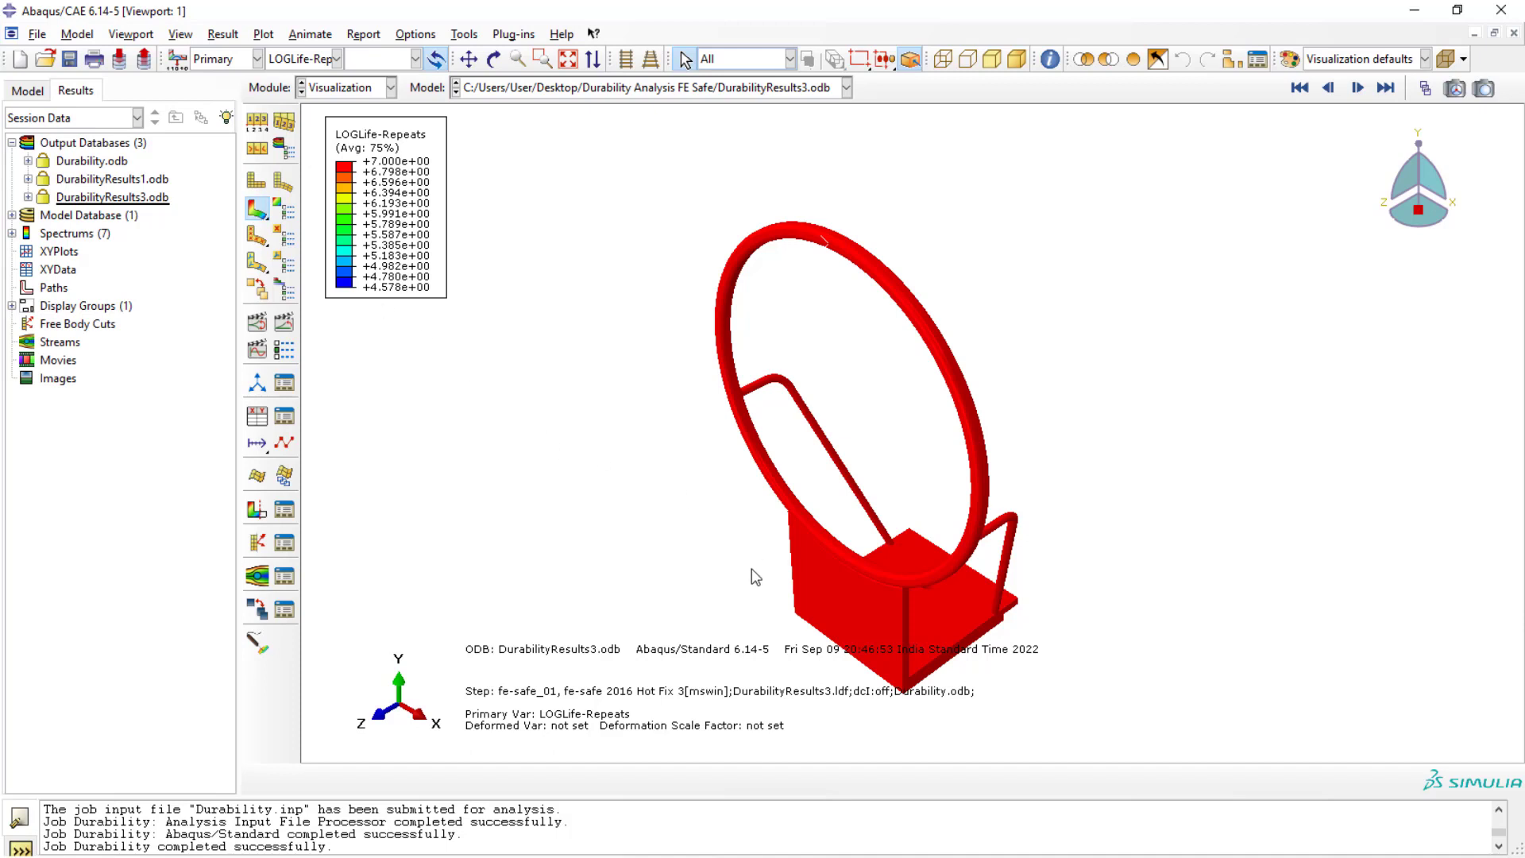
# Examine the LOGLife-Repeats contours around the ring, mounting bracket and the joint between the support rod and ring
pyautogui.moveTo(704, 572)
pyautogui.mouseDown()
pyautogui.moveTo(770, 481)
pyautogui.moveTo(719, 572)
pyautogui.mouseUp()
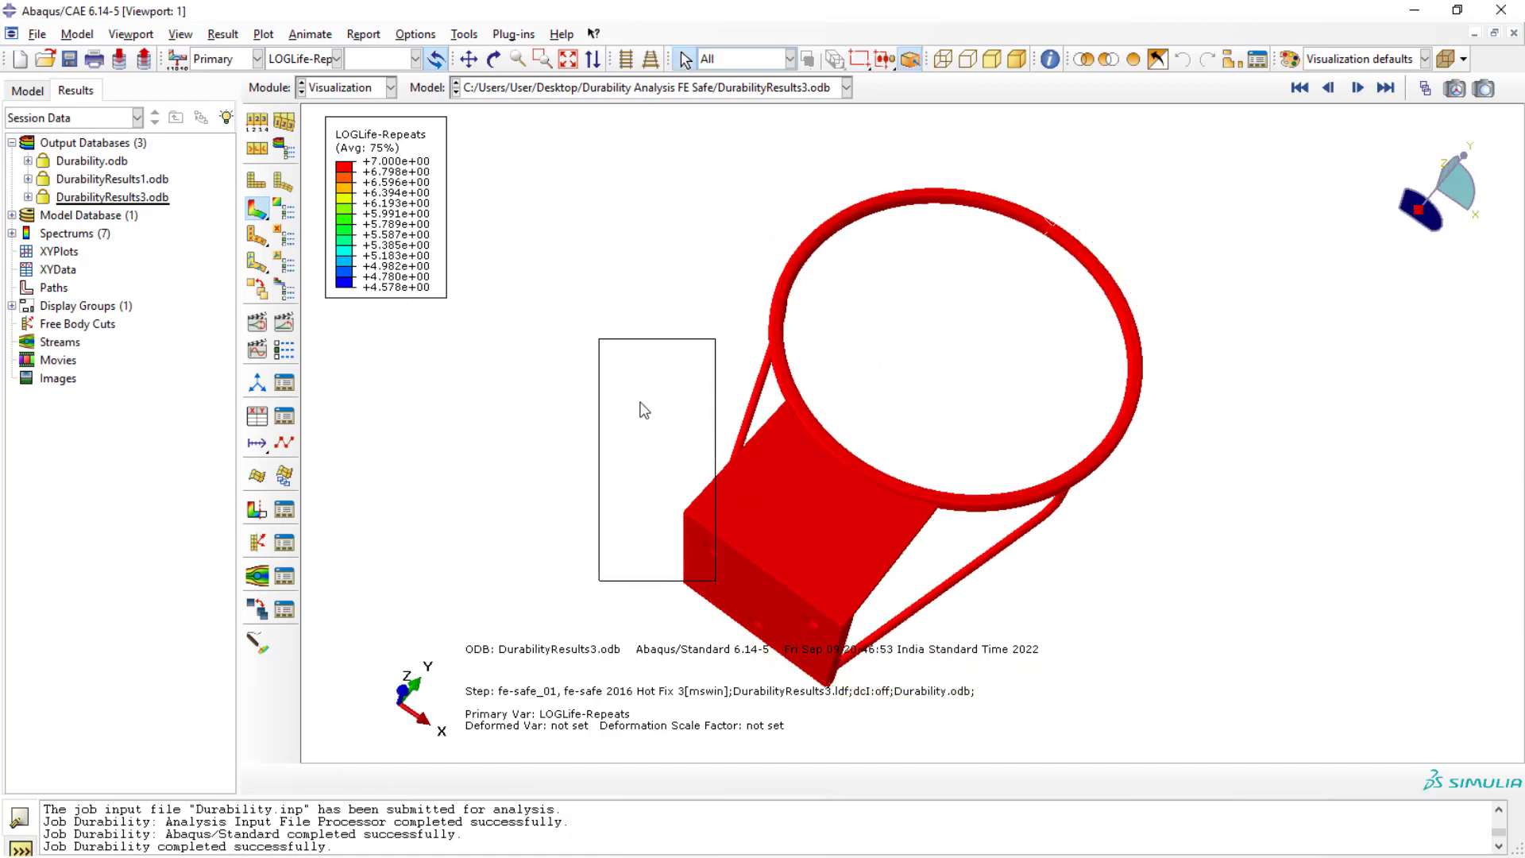
pyautogui.moveTo(664, 391); pyautogui.dragTo(513, 228)
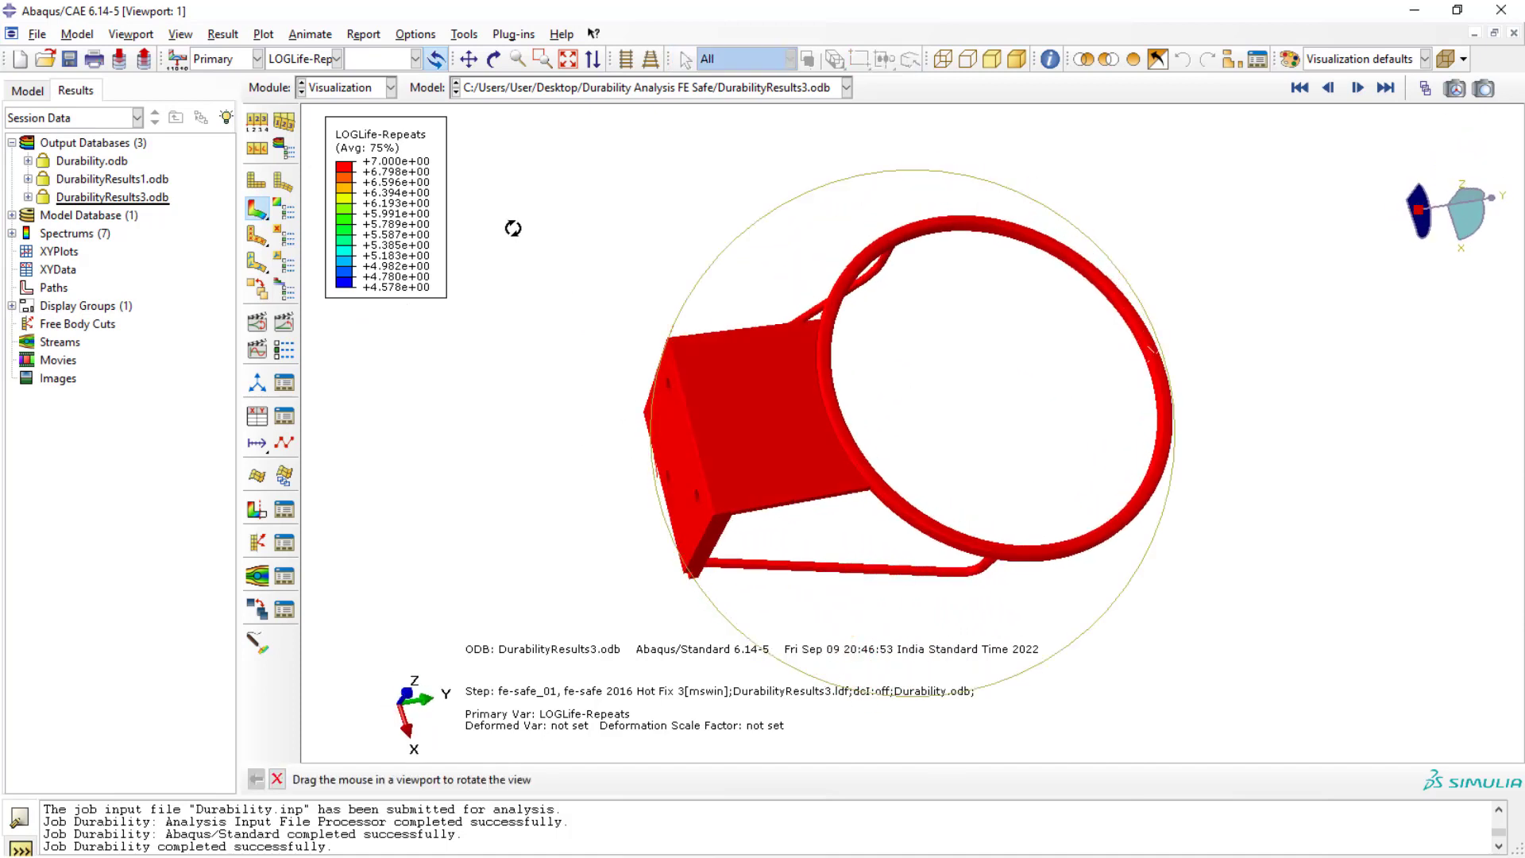
pyautogui.moveTo(879, 556); pyautogui.dragTo(1021, 219)
pyautogui.scroll(-2, 842, 339)
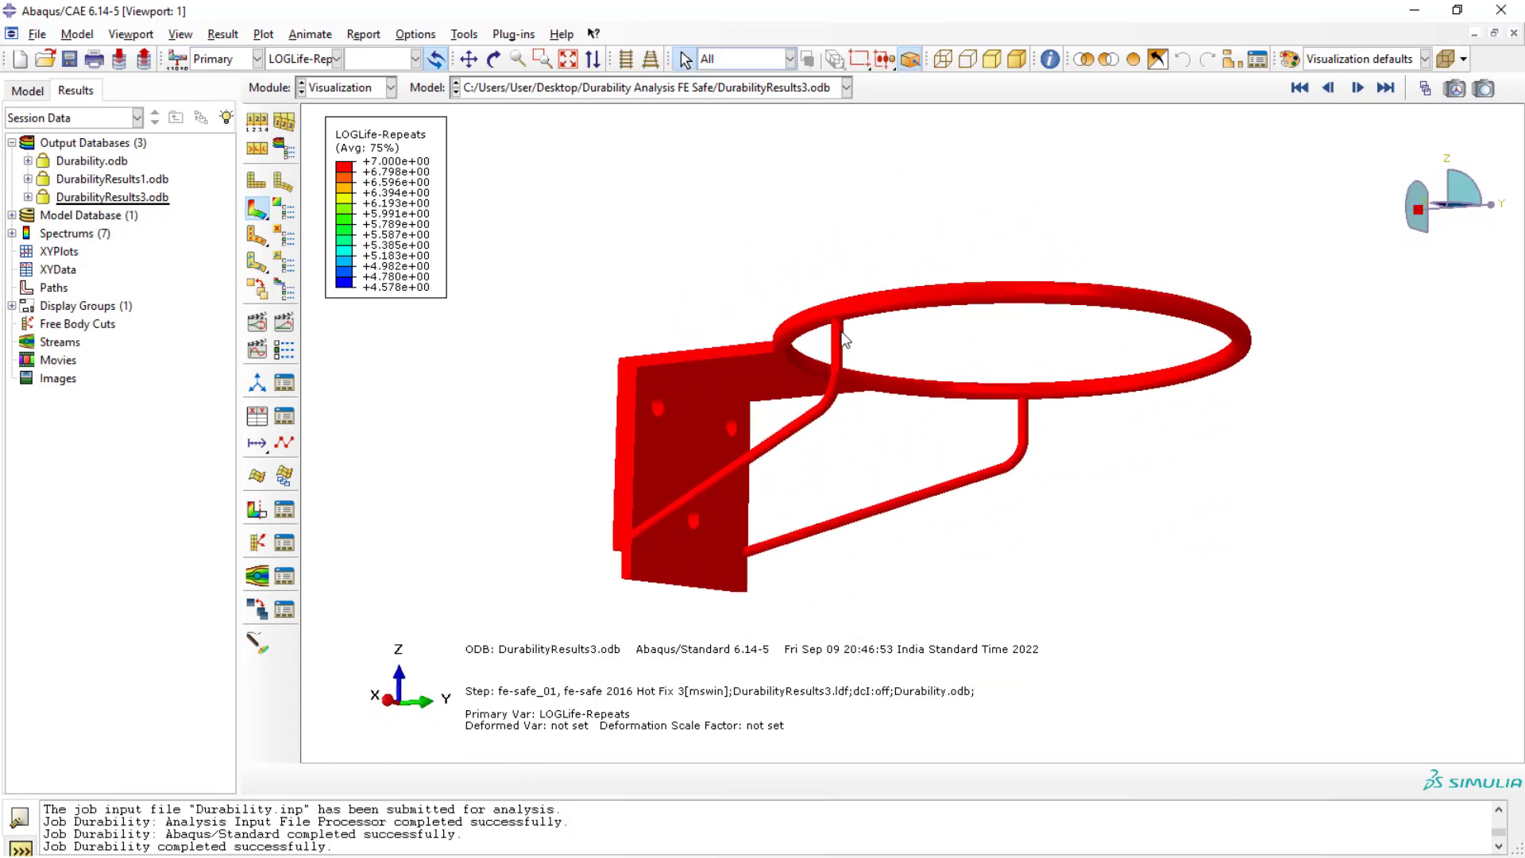
pyautogui.scroll(-6, 847, 326)
pyautogui.scroll(-6, 819, 302)
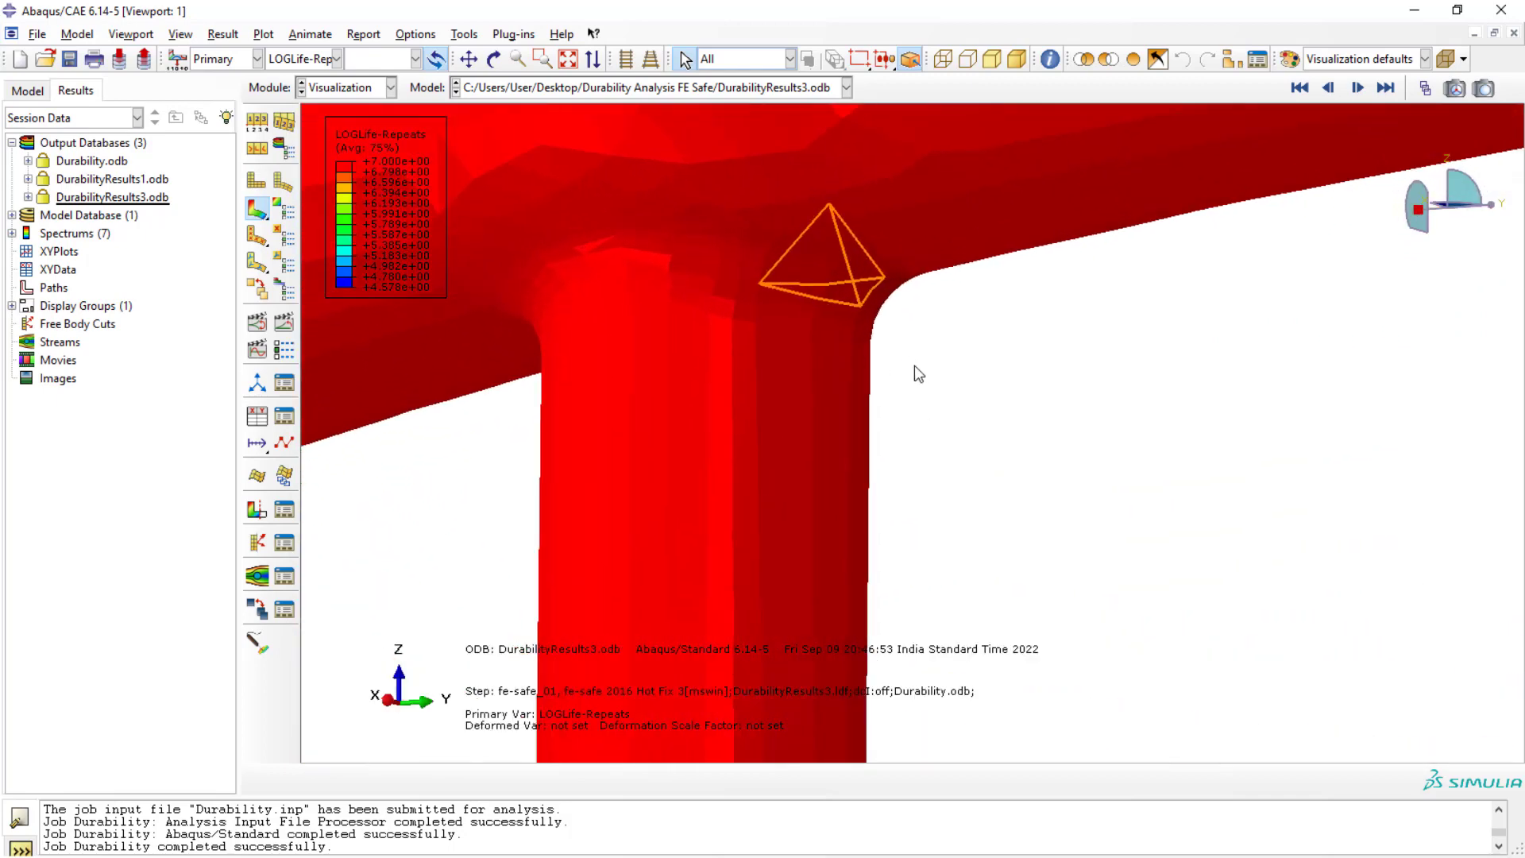
pyautogui.scroll(8, 914, 365)
pyautogui.scroll(10, 874, 310)
pyautogui.keyDown('ctrl'); pyautogui.keyDown('alt'); pyautogui.moveTo(853, 264); pyautogui.dragTo(1057, 437); pyautogui.keyUp('alt'); pyautogui.keyUp('ctrl')
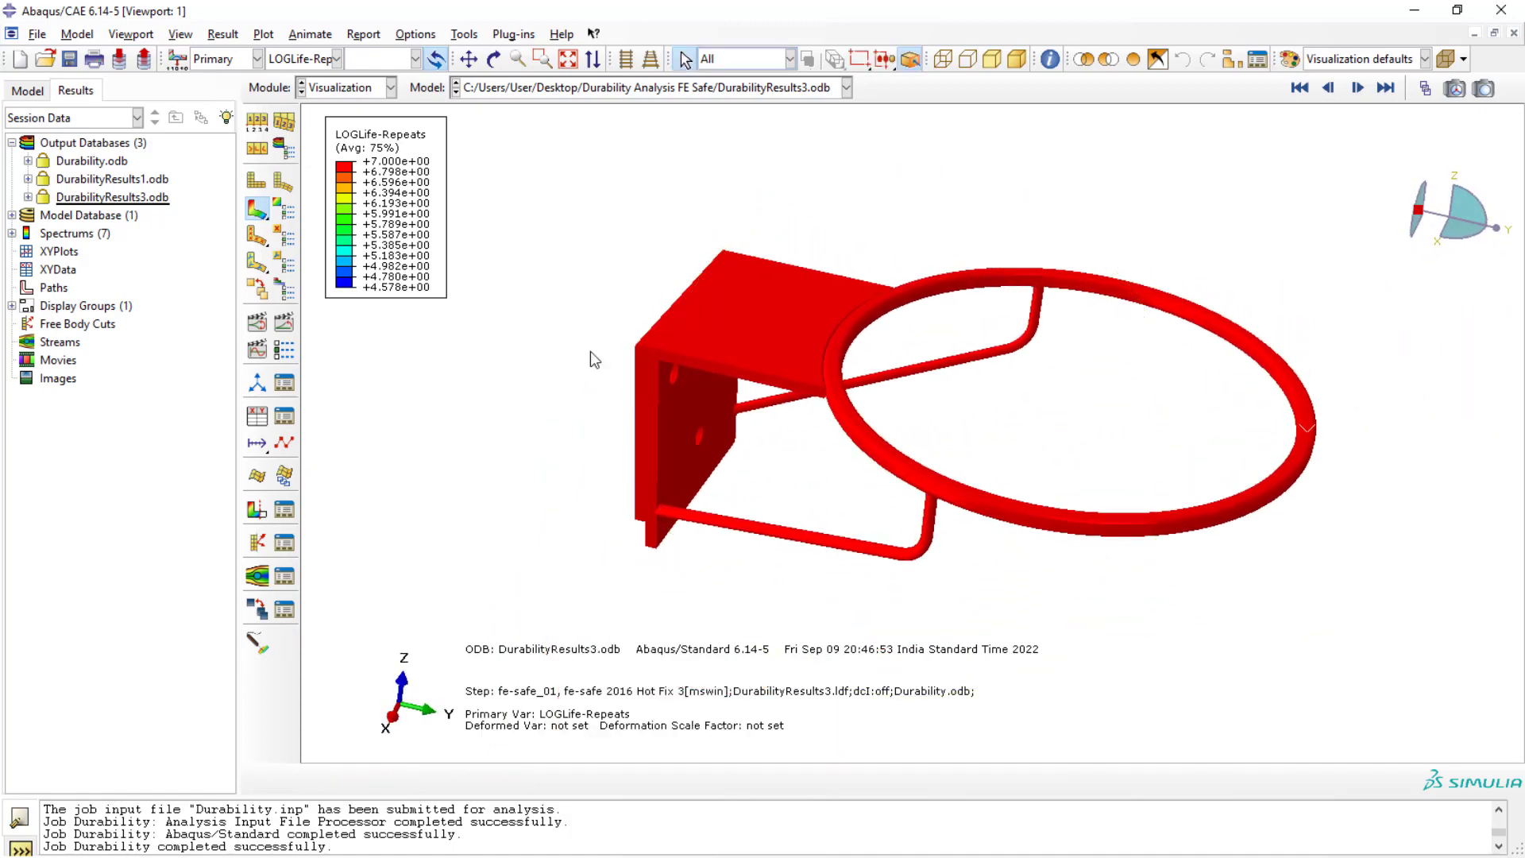
# Change the contour plot's color spectrum to Reversed rainbow
pyautogui.click(283, 209)
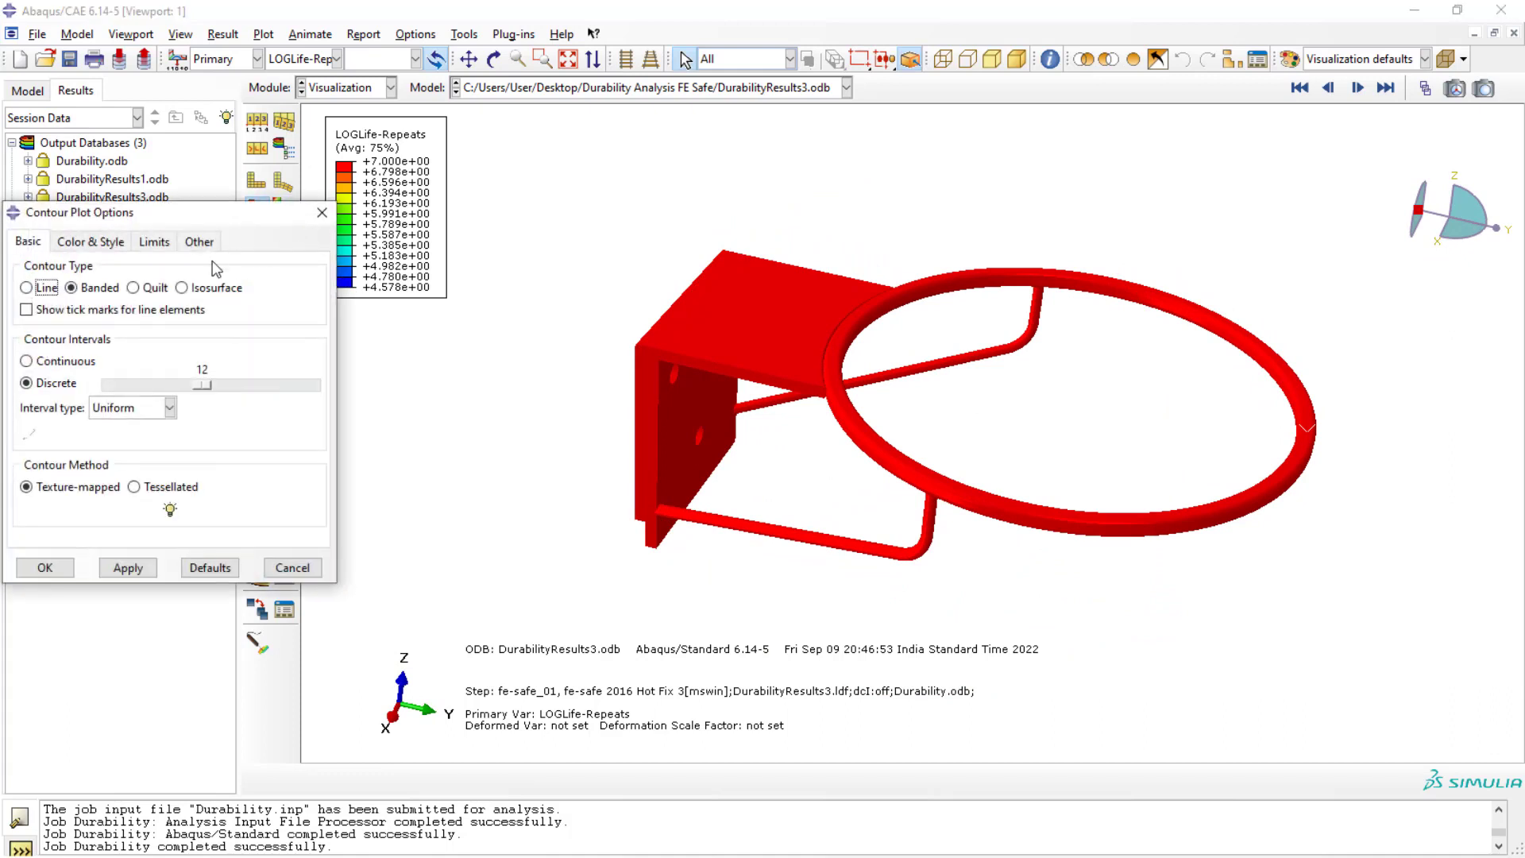
pyautogui.click(97, 243)
pyautogui.click(63, 296)
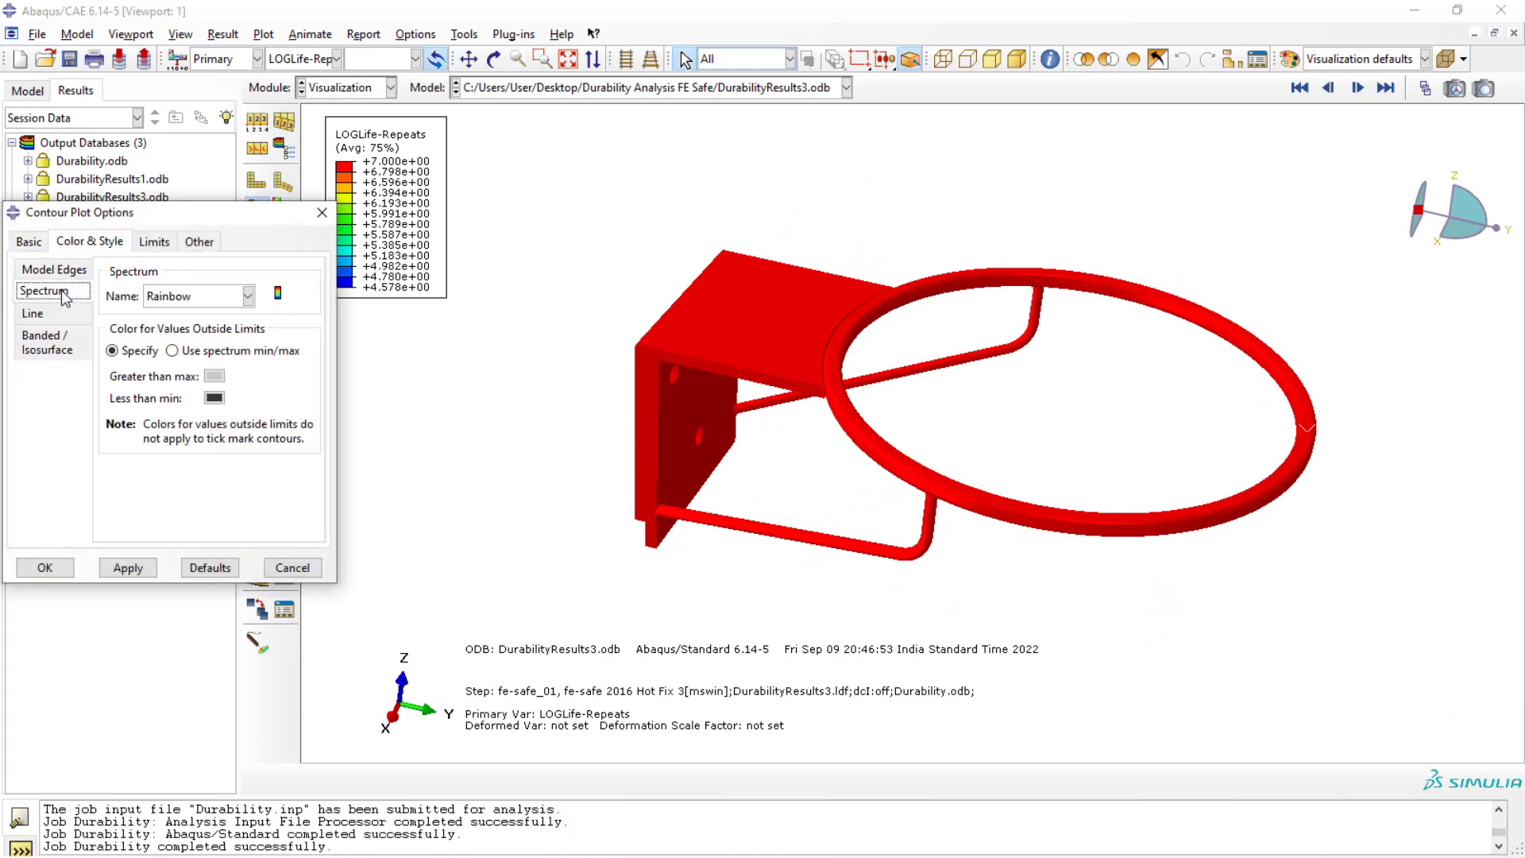
pyautogui.click(198, 300)
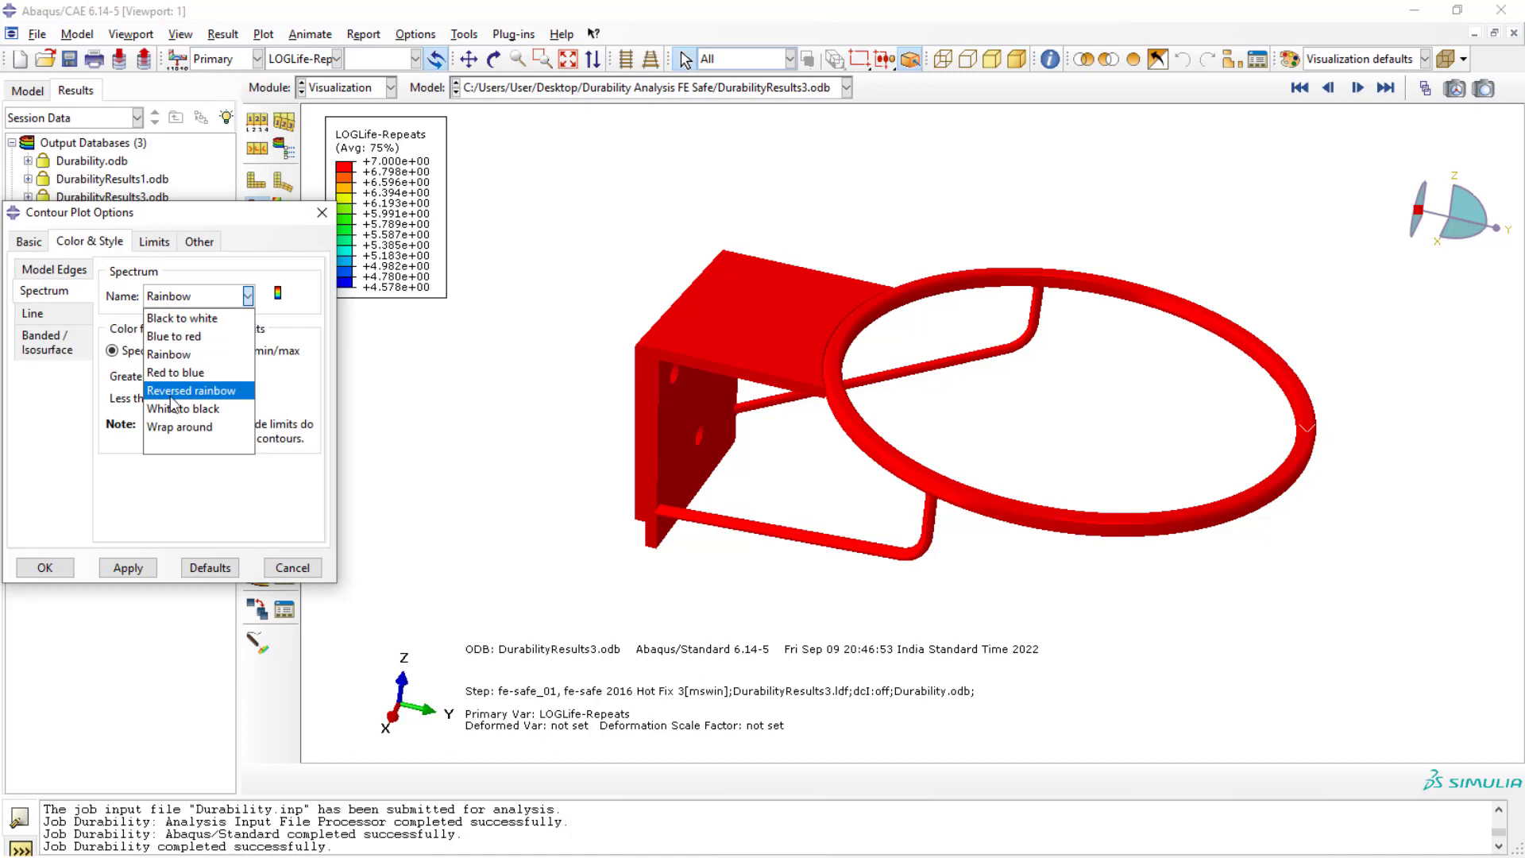
pyautogui.click(173, 392)
pyautogui.click(127, 567)
pyautogui.click(47, 567)
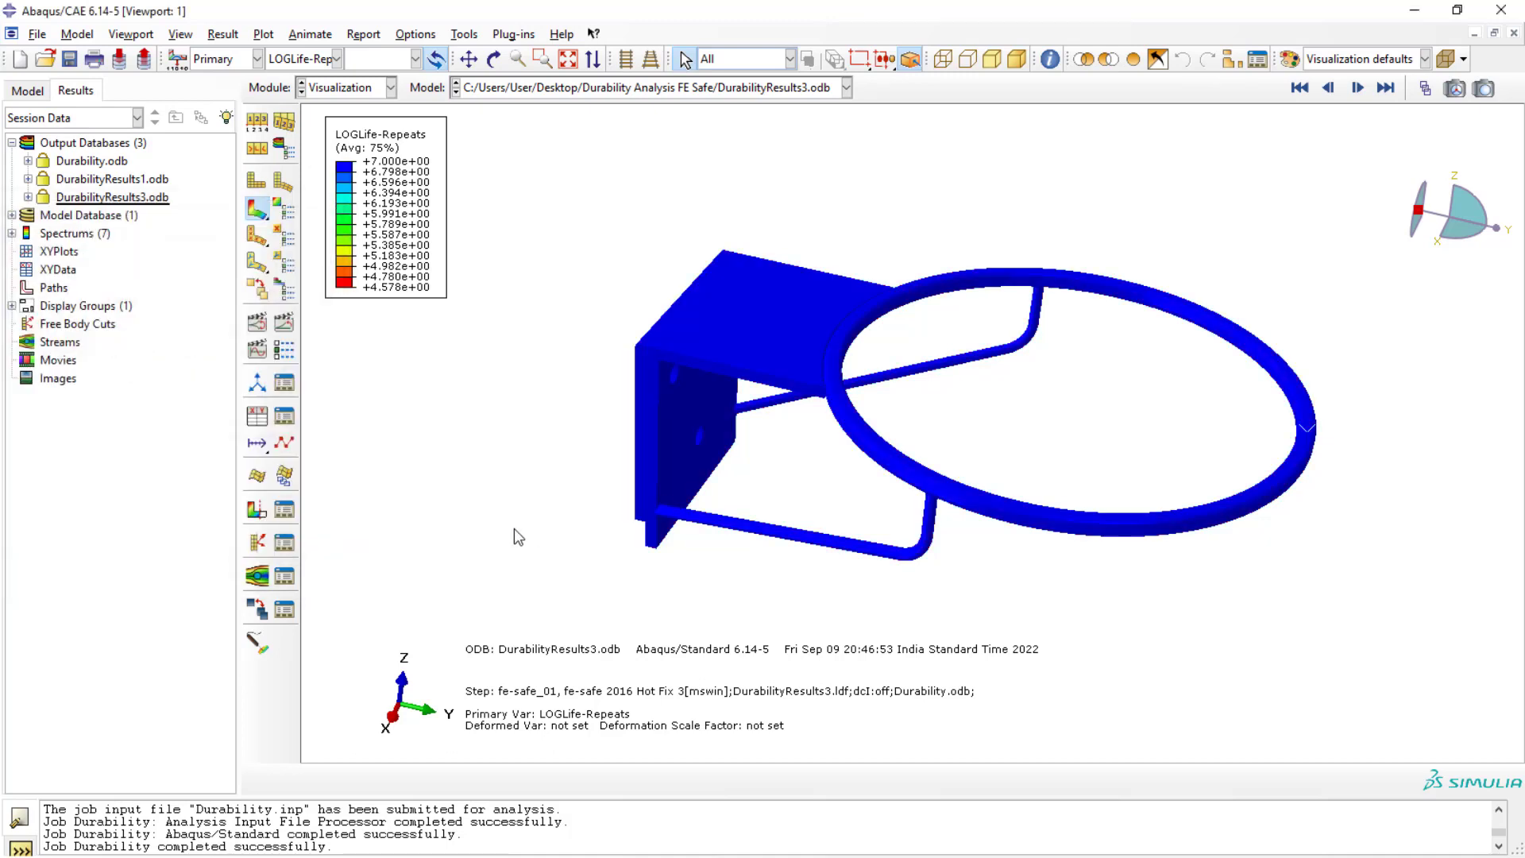
# Try the Quilt contour type on the life plot
pyautogui.click(279, 213)
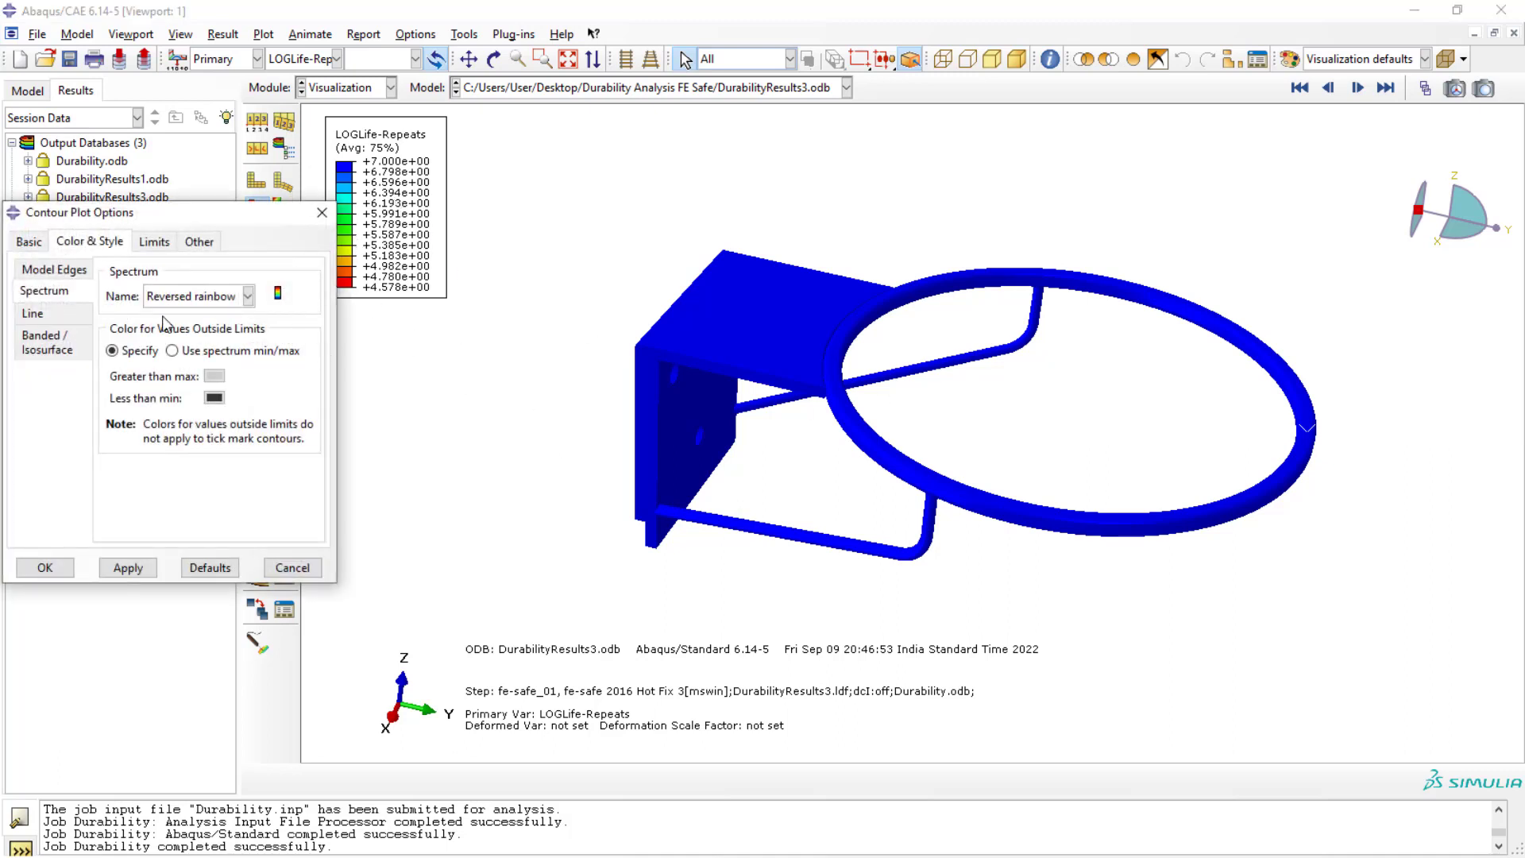
pyautogui.click(28, 241)
pyautogui.click(151, 289)
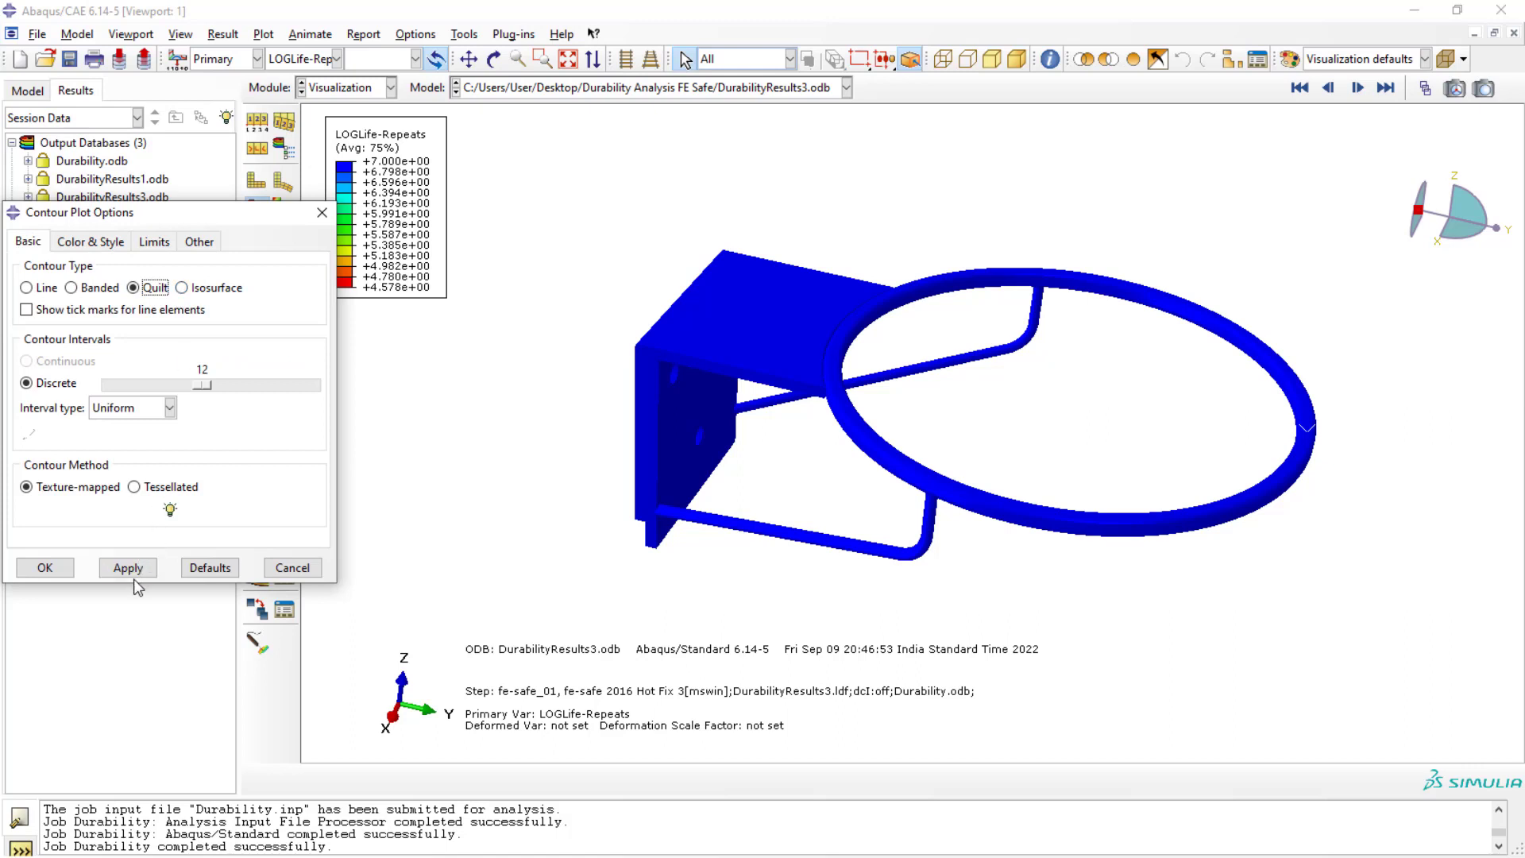
pyautogui.click(126, 569)
pyautogui.click(182, 287)
pyautogui.click(149, 288)
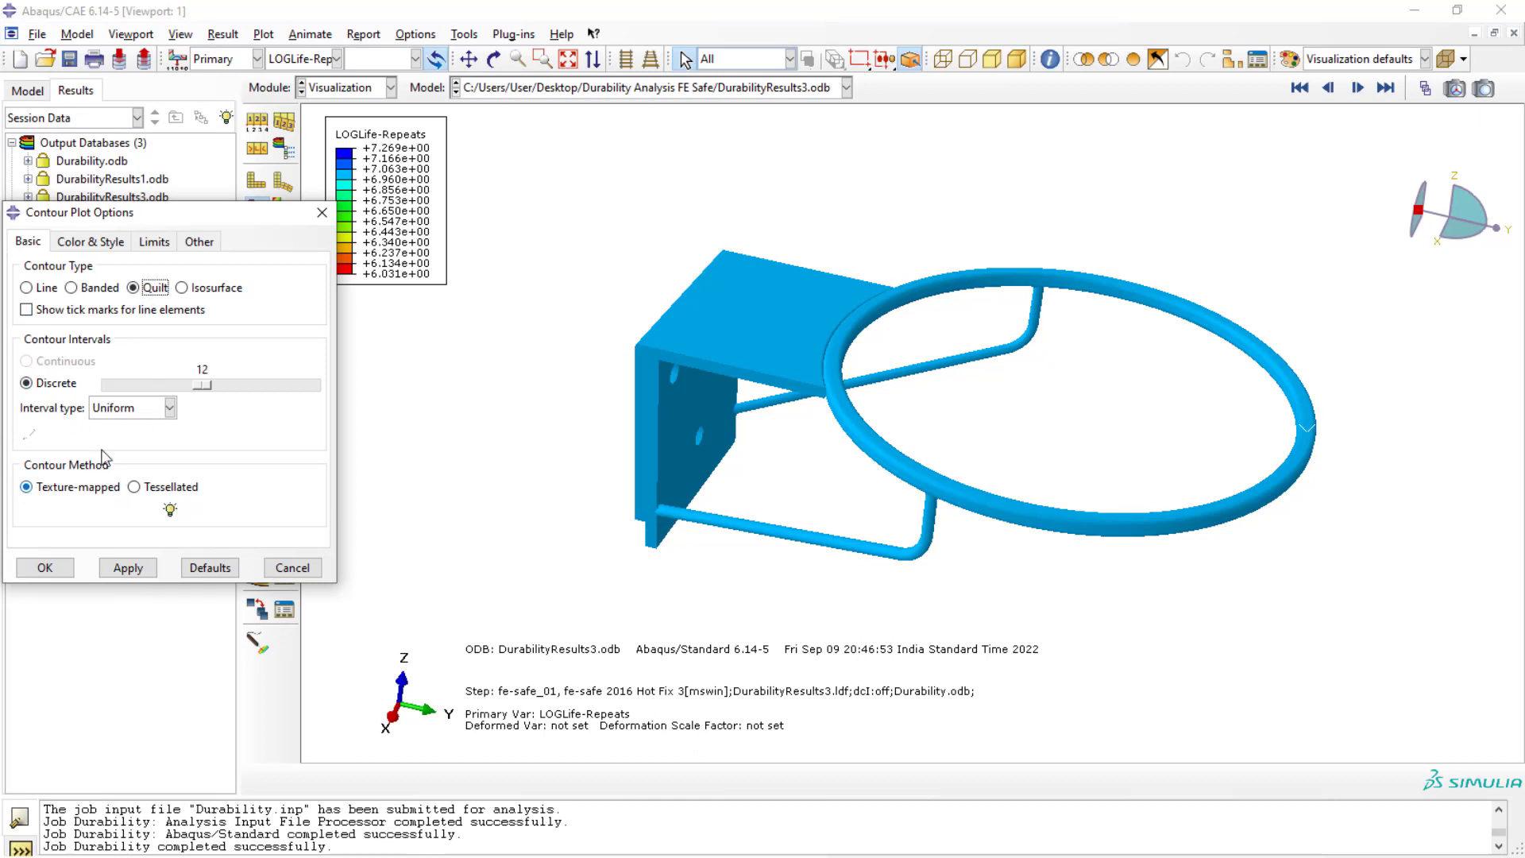
# Plot the life contours as Isosurface with 24 discrete intervals and tick marks shown for line elements
pyautogui.click(62, 315)
pyautogui.click(128, 568)
pyautogui.click(182, 288)
pyautogui.click(127, 568)
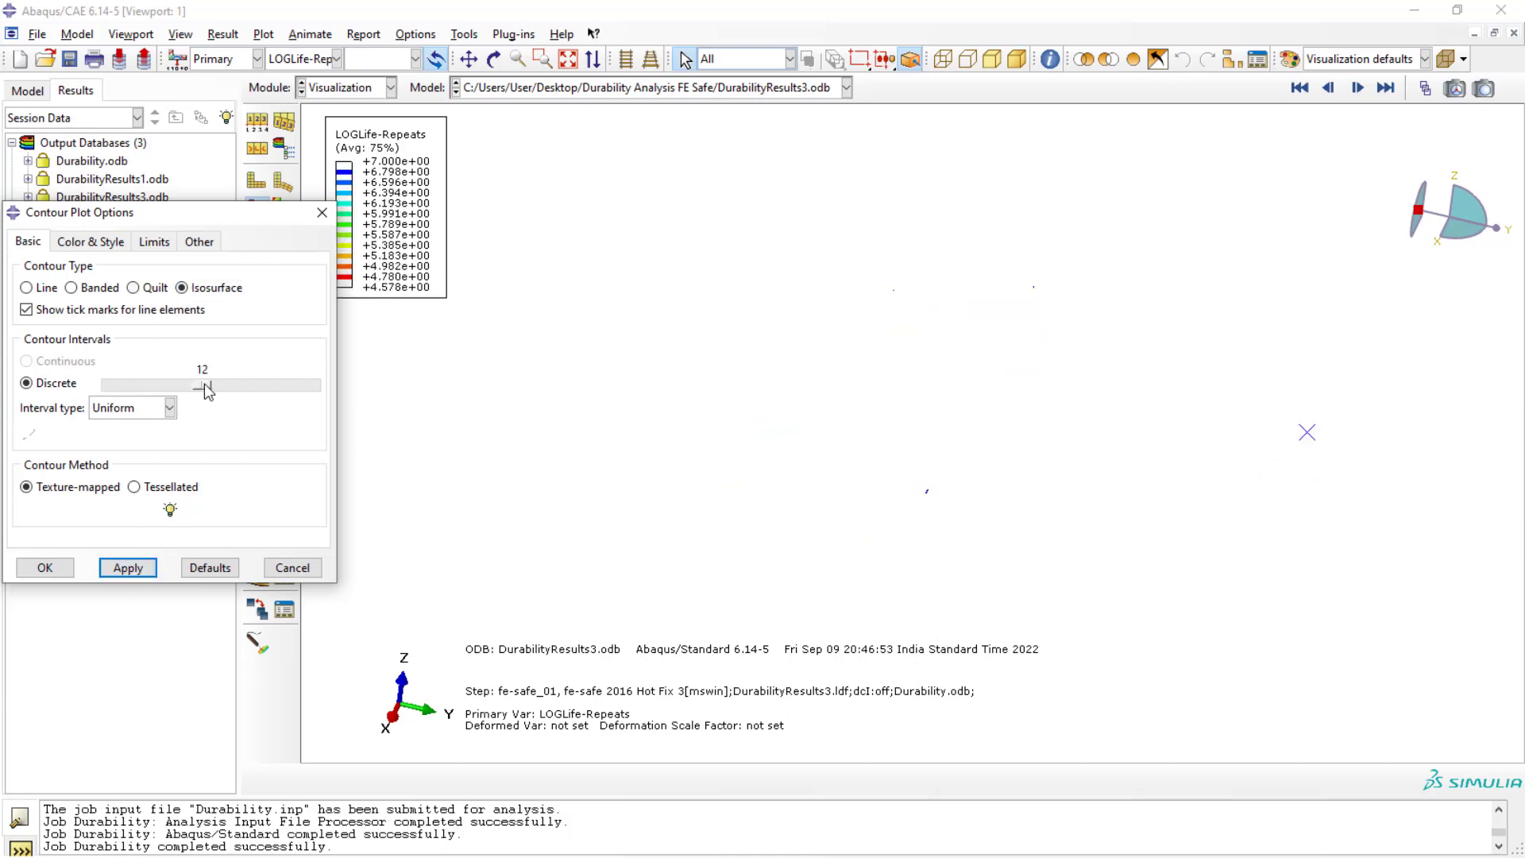
pyautogui.moveTo(204, 383); pyautogui.dragTo(355, 386)
pyautogui.click(140, 563)
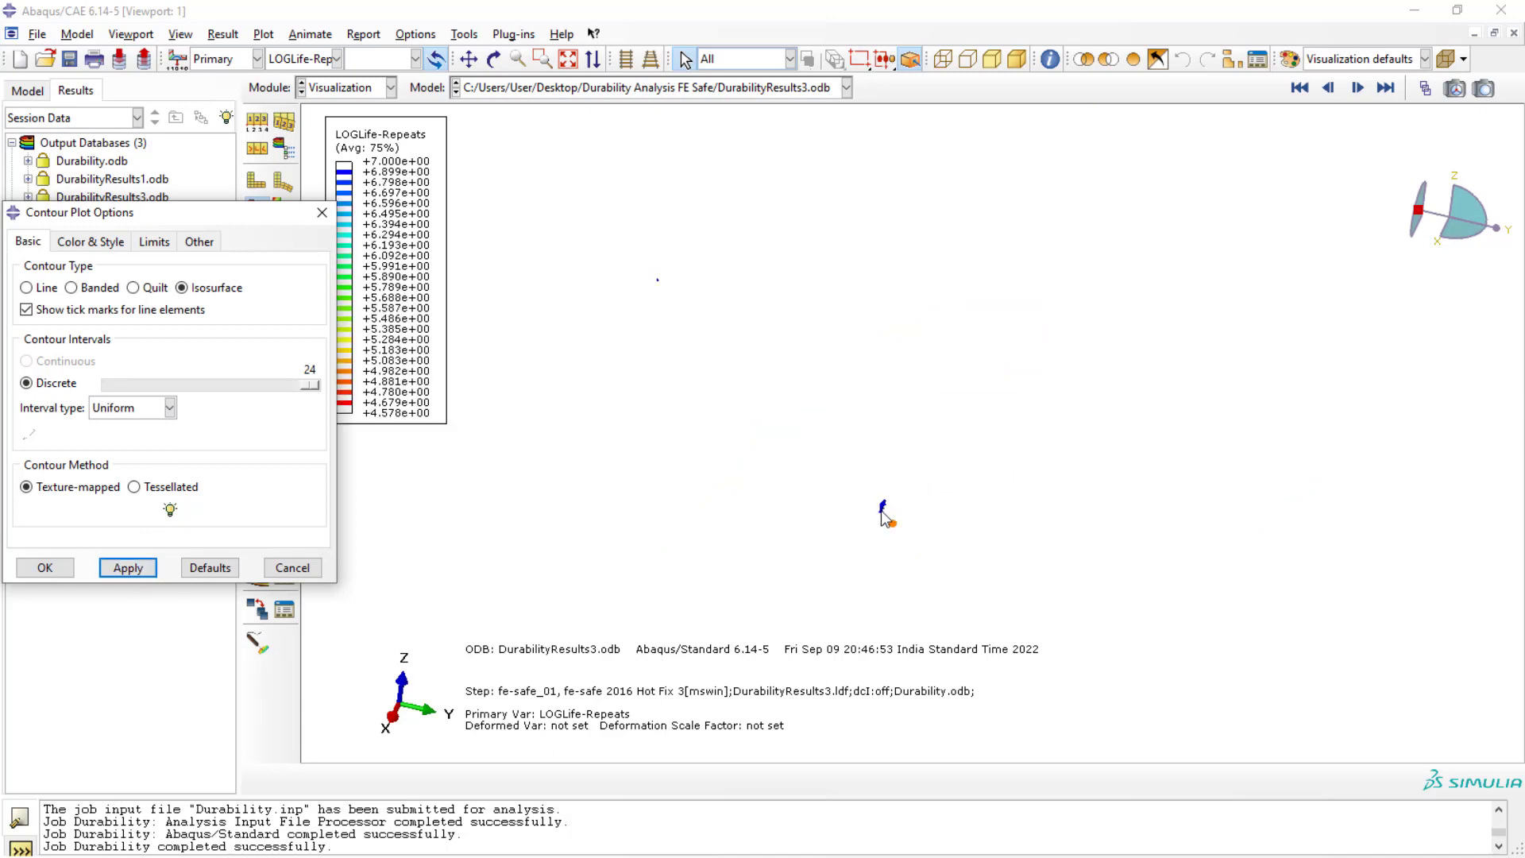
# Examine the life isosurfaces at the critical regions of the ring model and close the contour options
pyautogui.scroll(10, 901, 517)
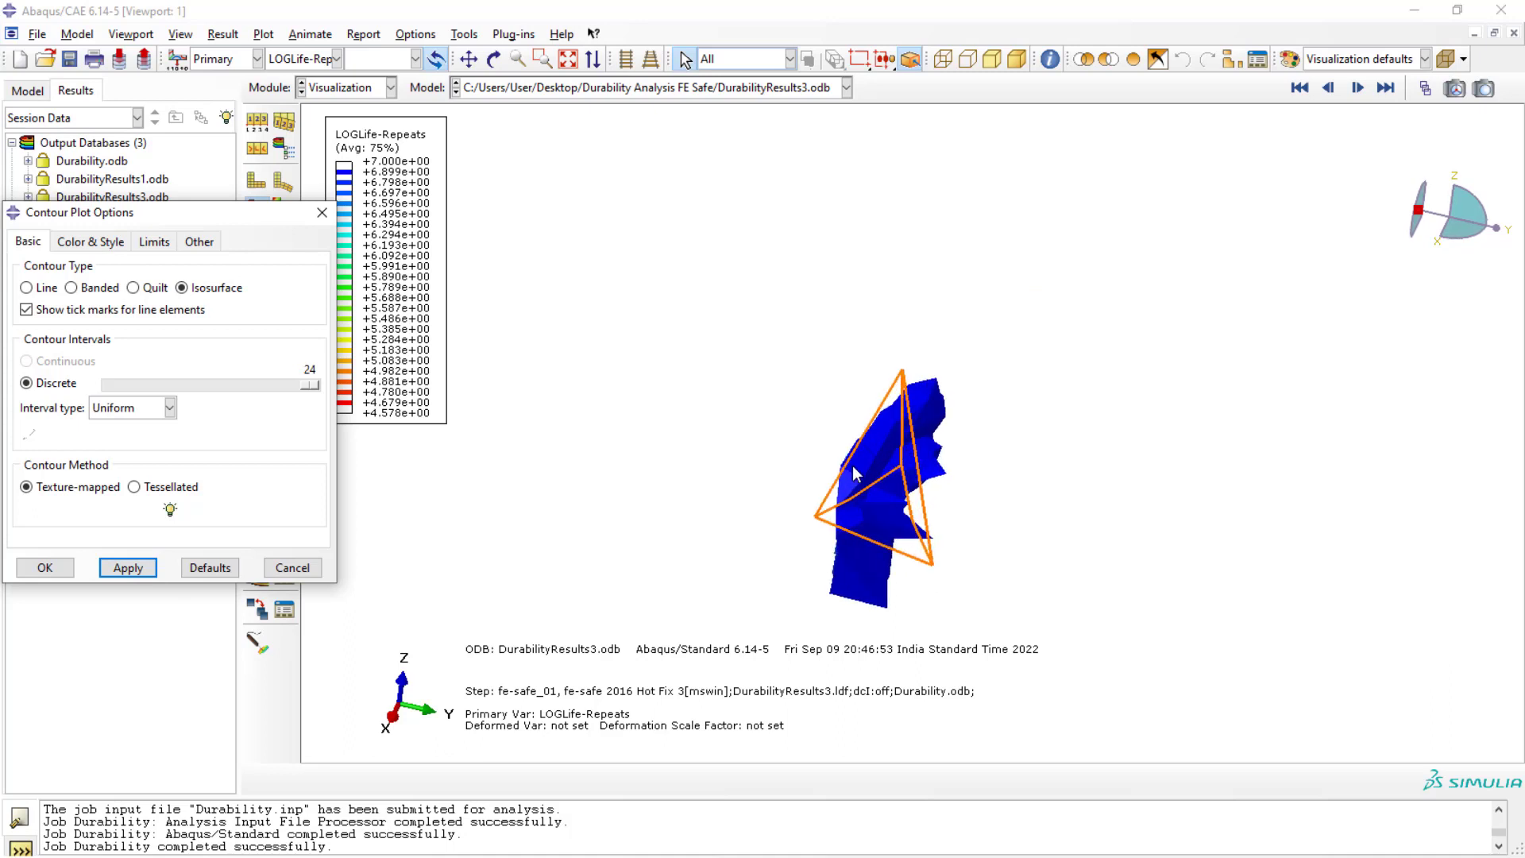
pyautogui.scroll(8, 871, 516)
pyautogui.scroll(-10, 839, 527)
pyautogui.scroll(-6, 792, 490)
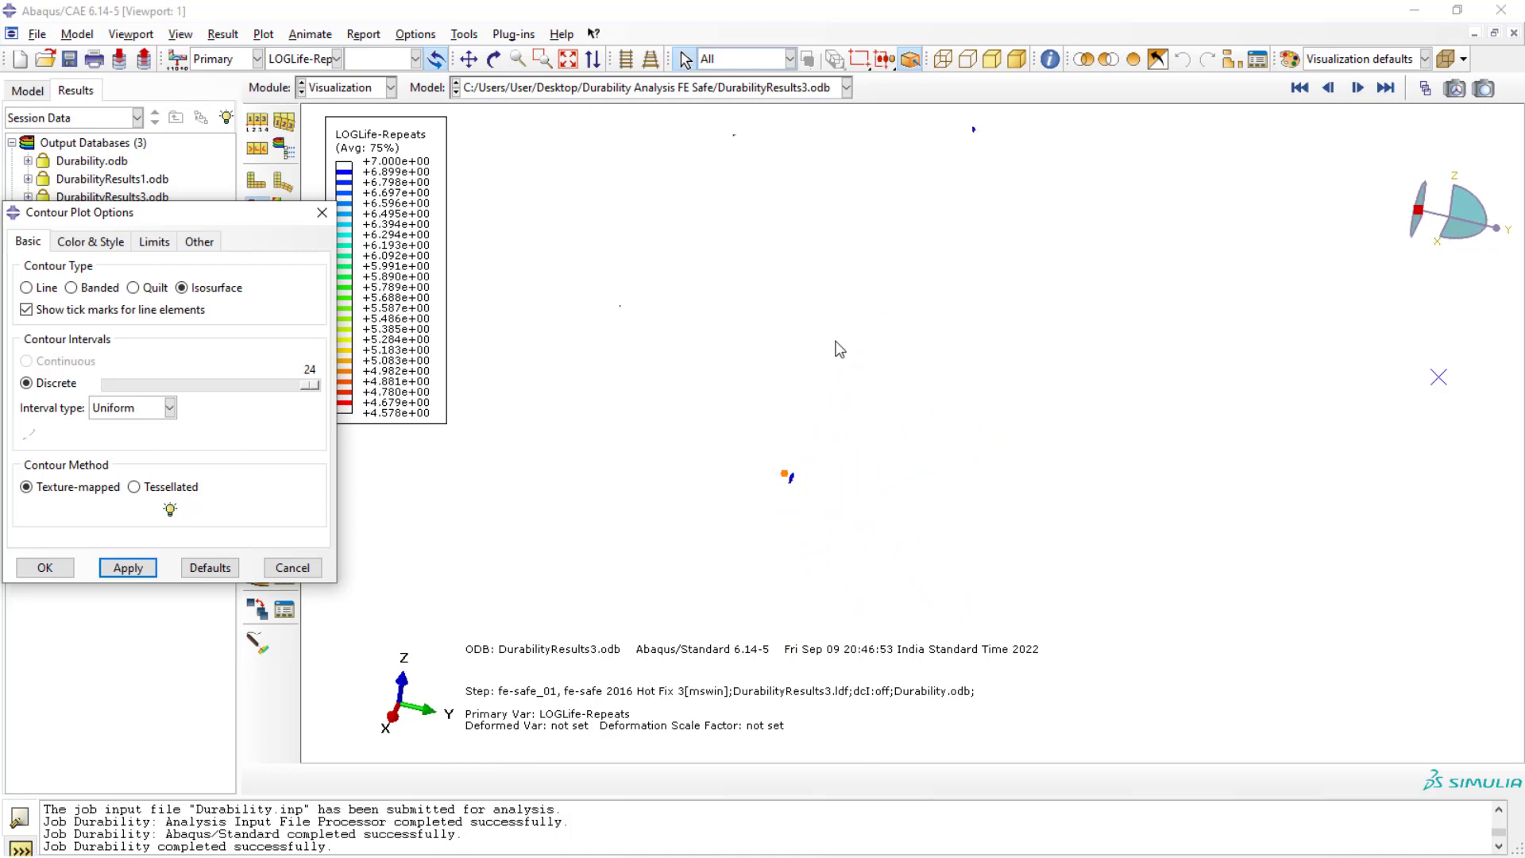
pyautogui.scroll(-2, 959, 148)
pyautogui.scroll(3, 959, 148)
pyautogui.click(948, 341)
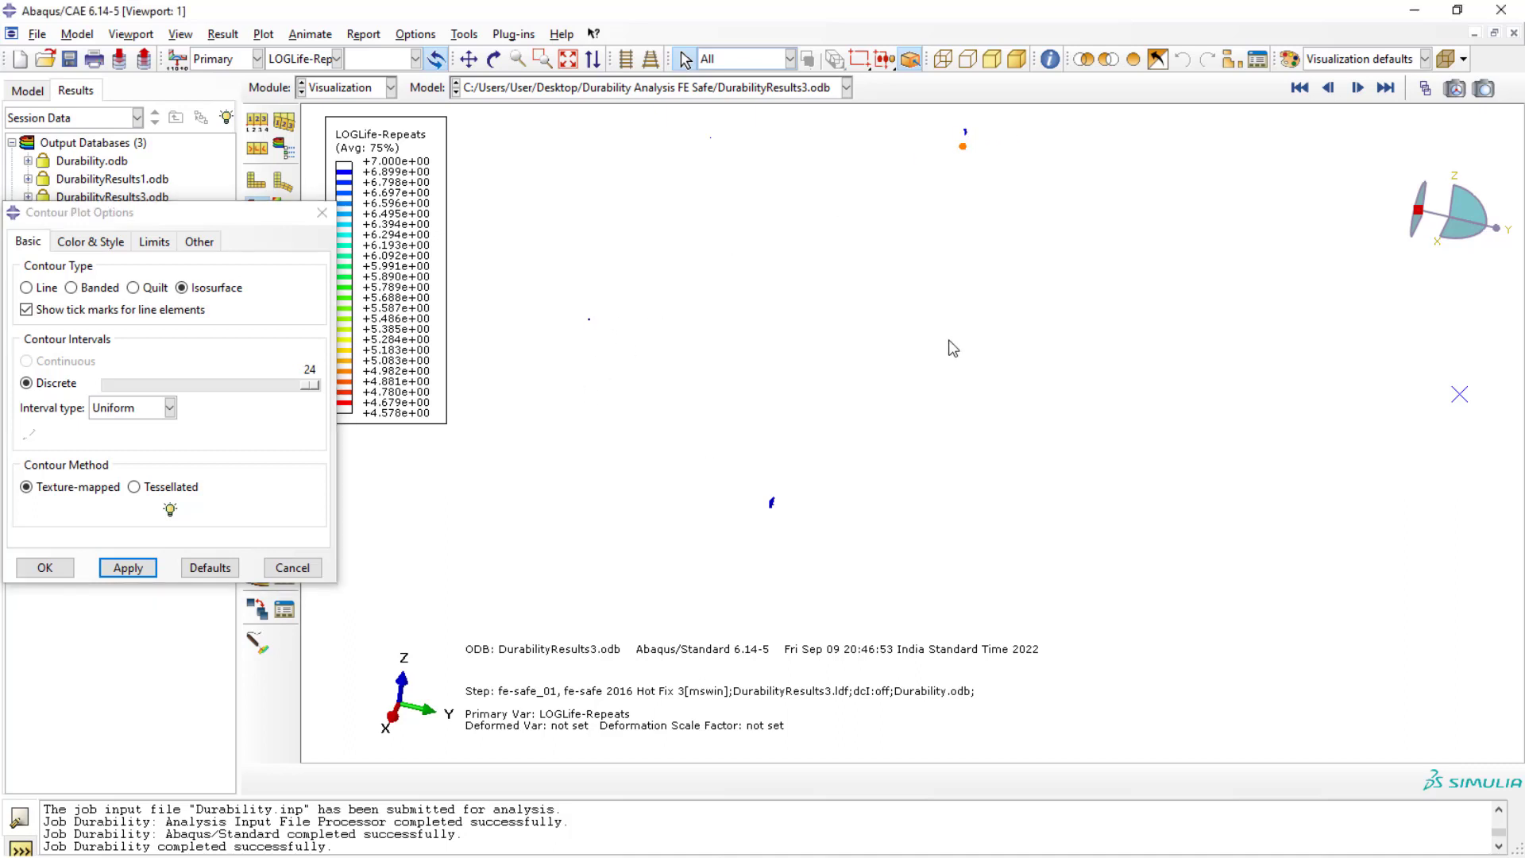
pyautogui.click(323, 214)
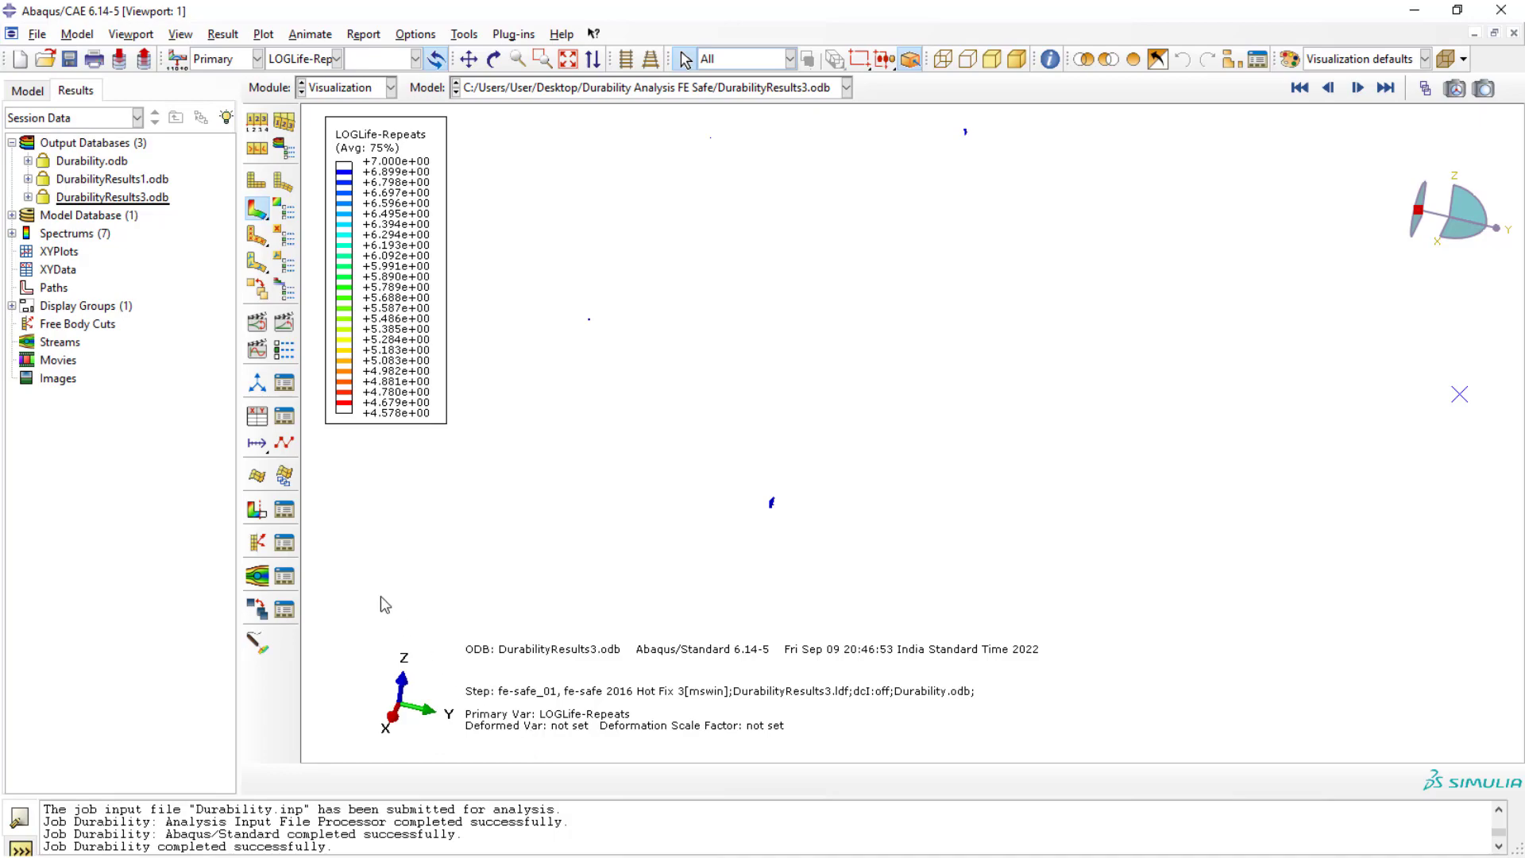
# Switch to fe-safe and set the fatigue algorithm of all groups to von Mises with the finite-life Gerber mean stress correction
pyautogui.hotkey('alt', 'Tab')
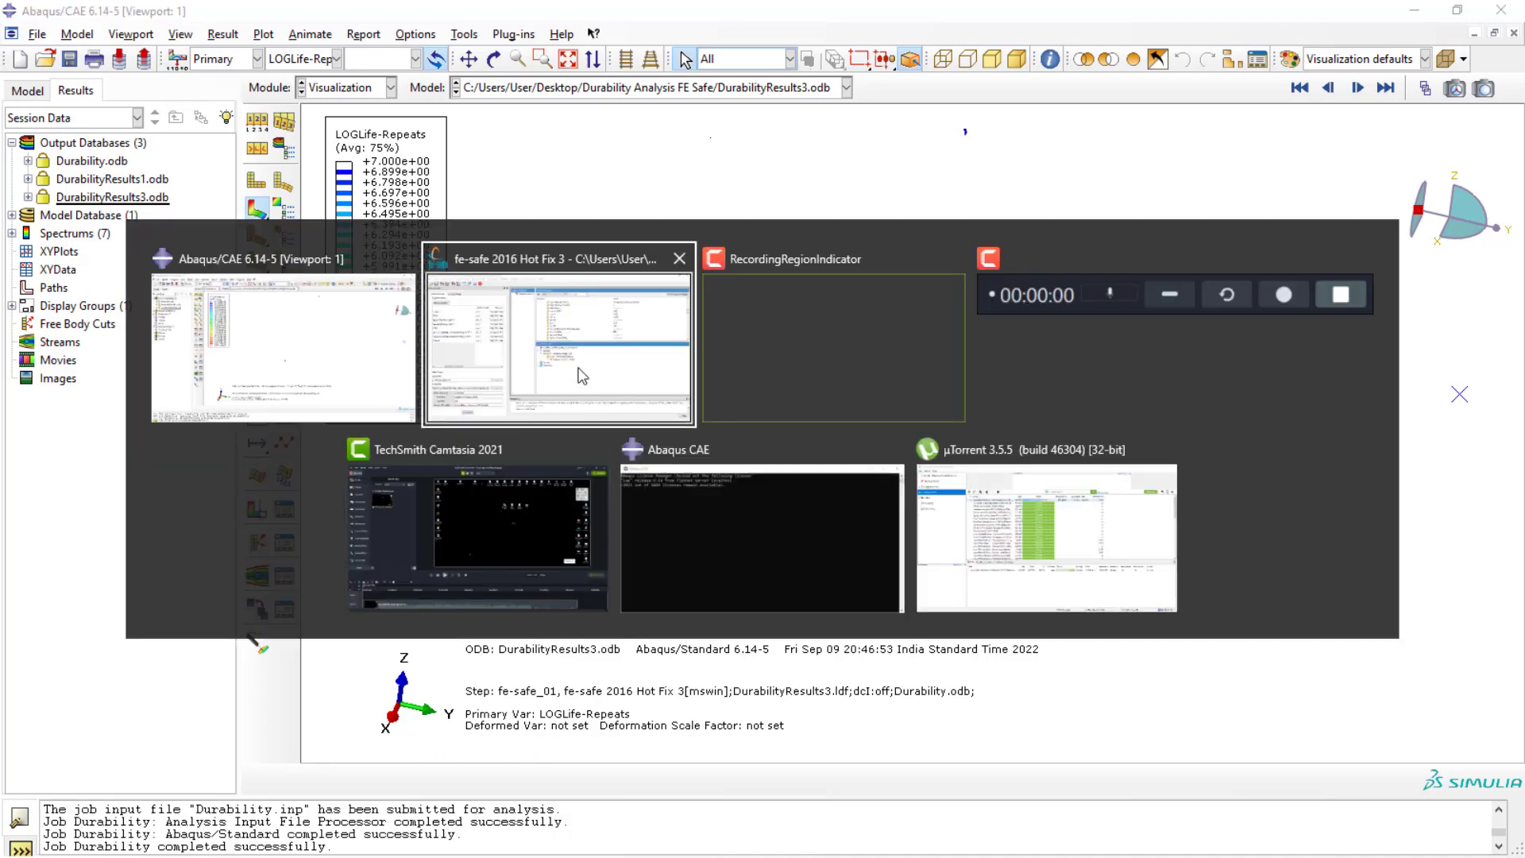
pyautogui.click(580, 370)
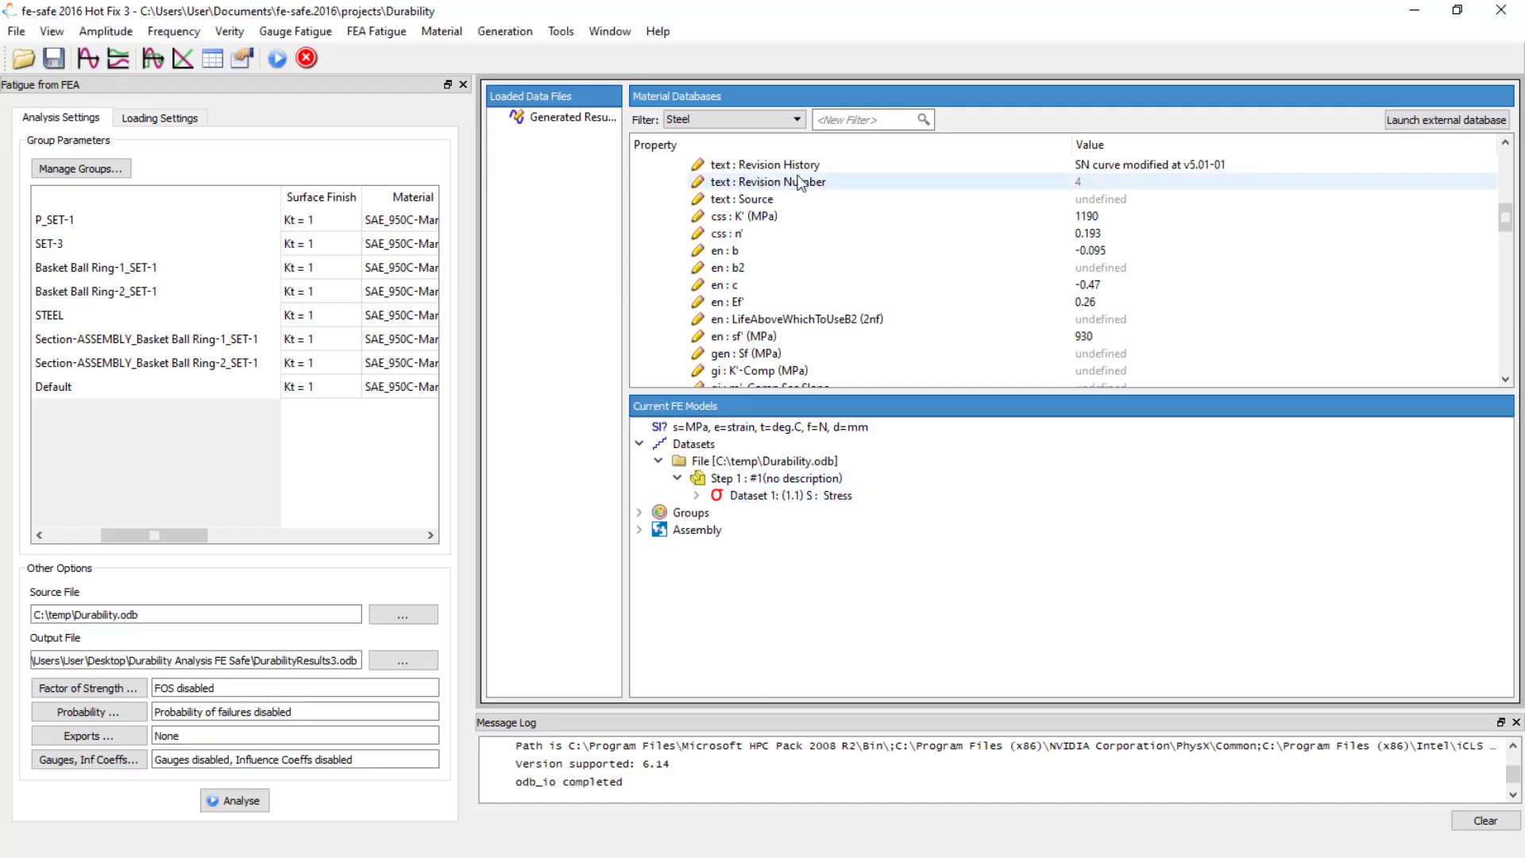
pyautogui.scroll(10, 804, 184)
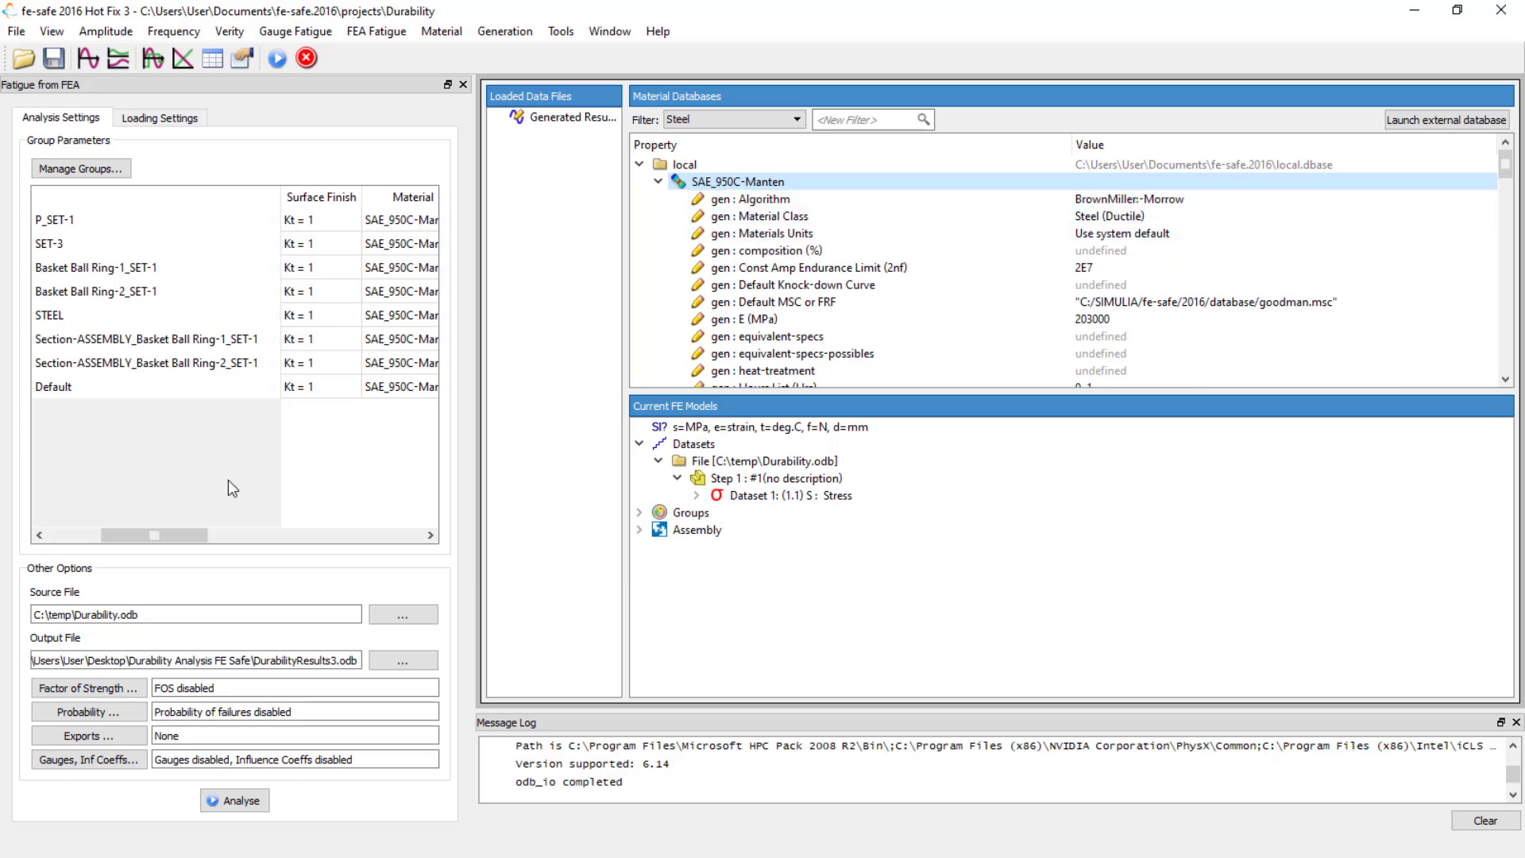
pyautogui.moveTo(185, 534); pyautogui.dragTo(288, 529)
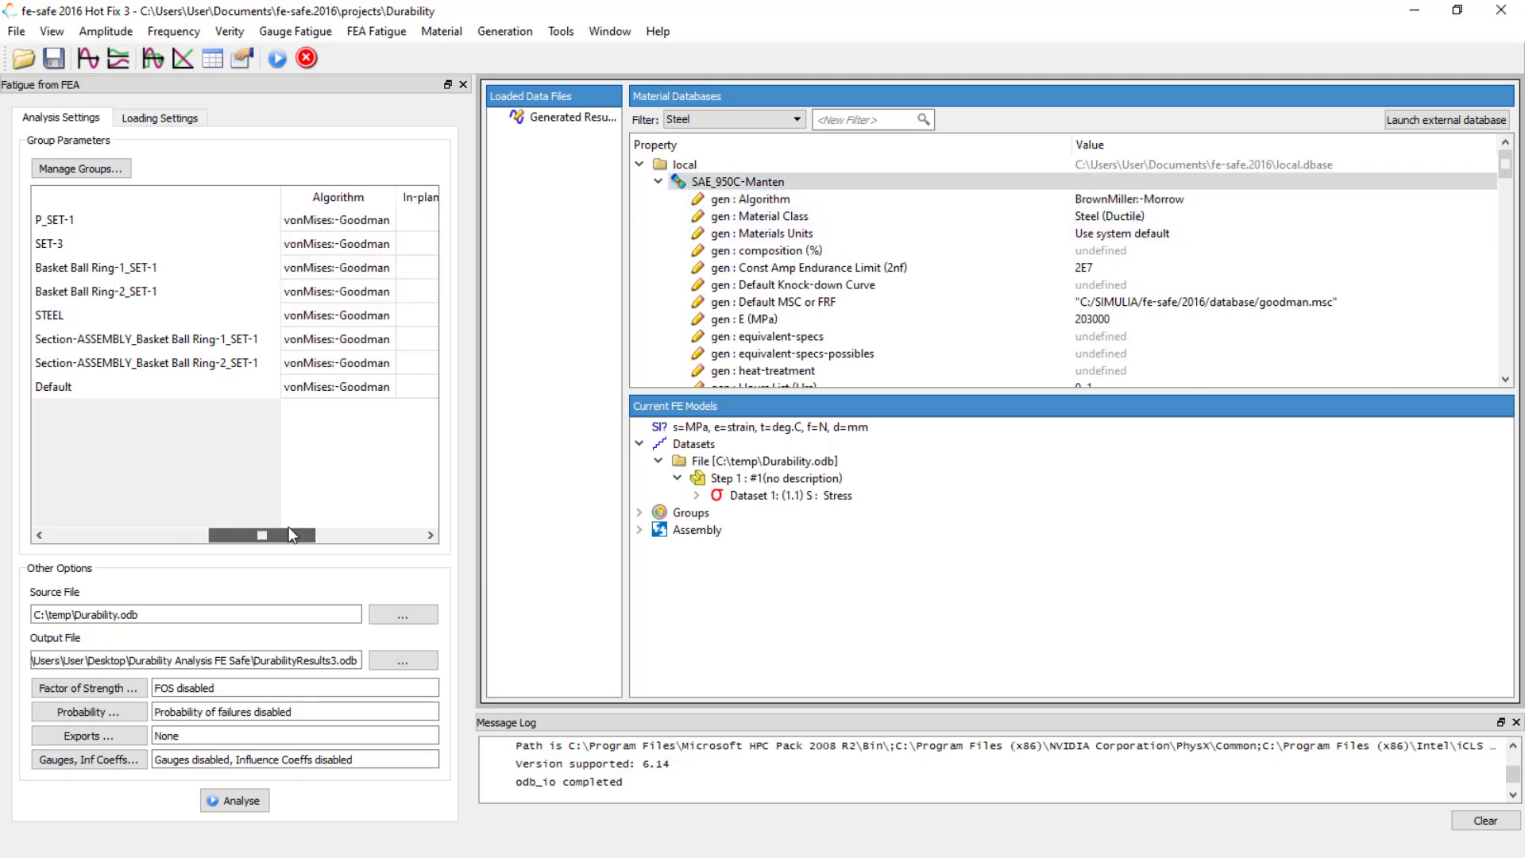
pyautogui.doubleClick(334, 199)
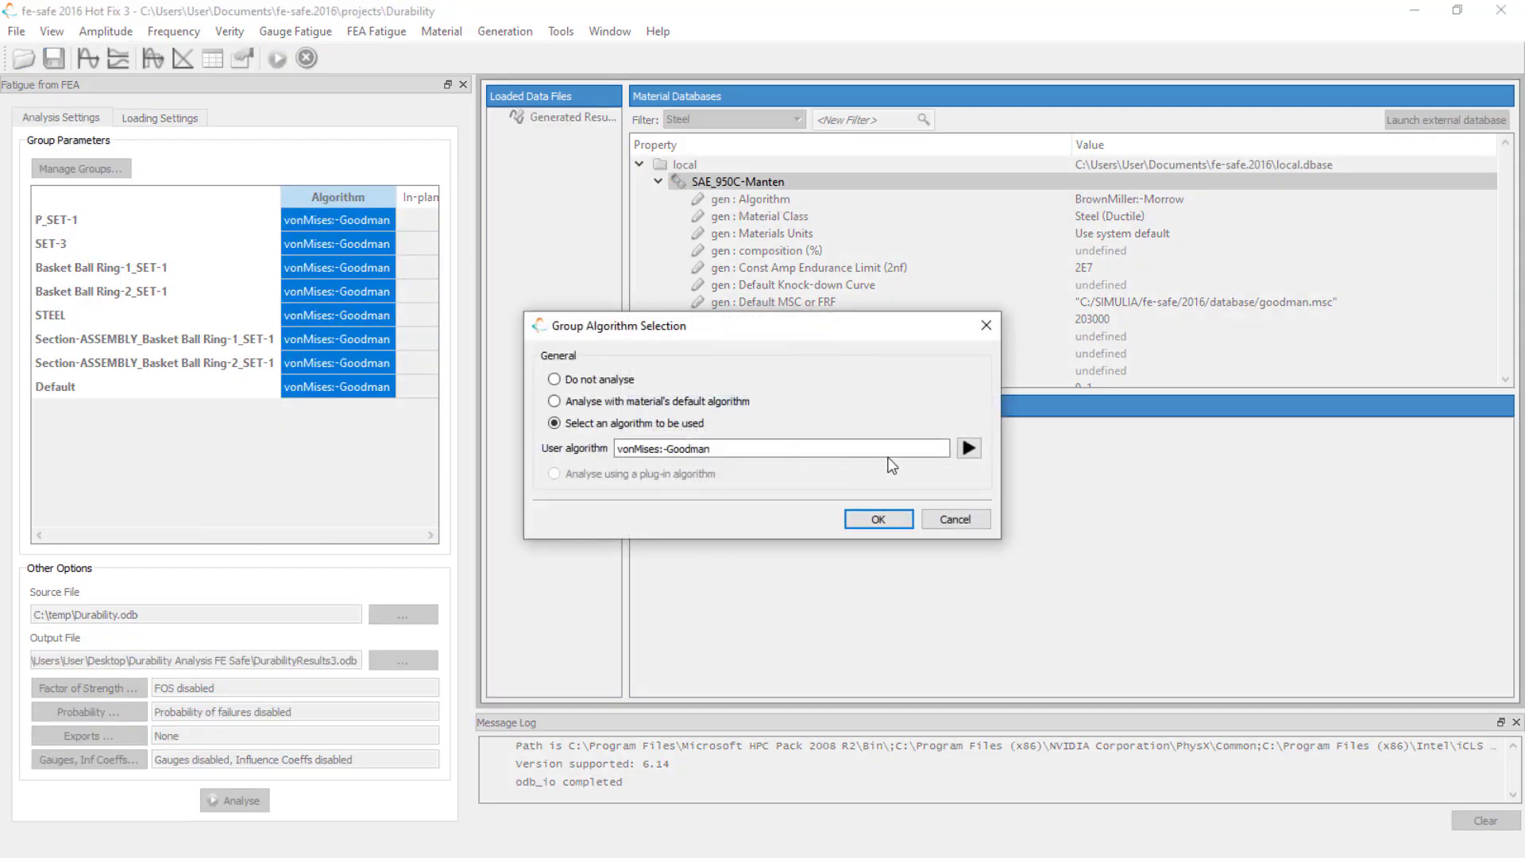
pyautogui.click(971, 448)
pyautogui.moveTo(1047, 654)
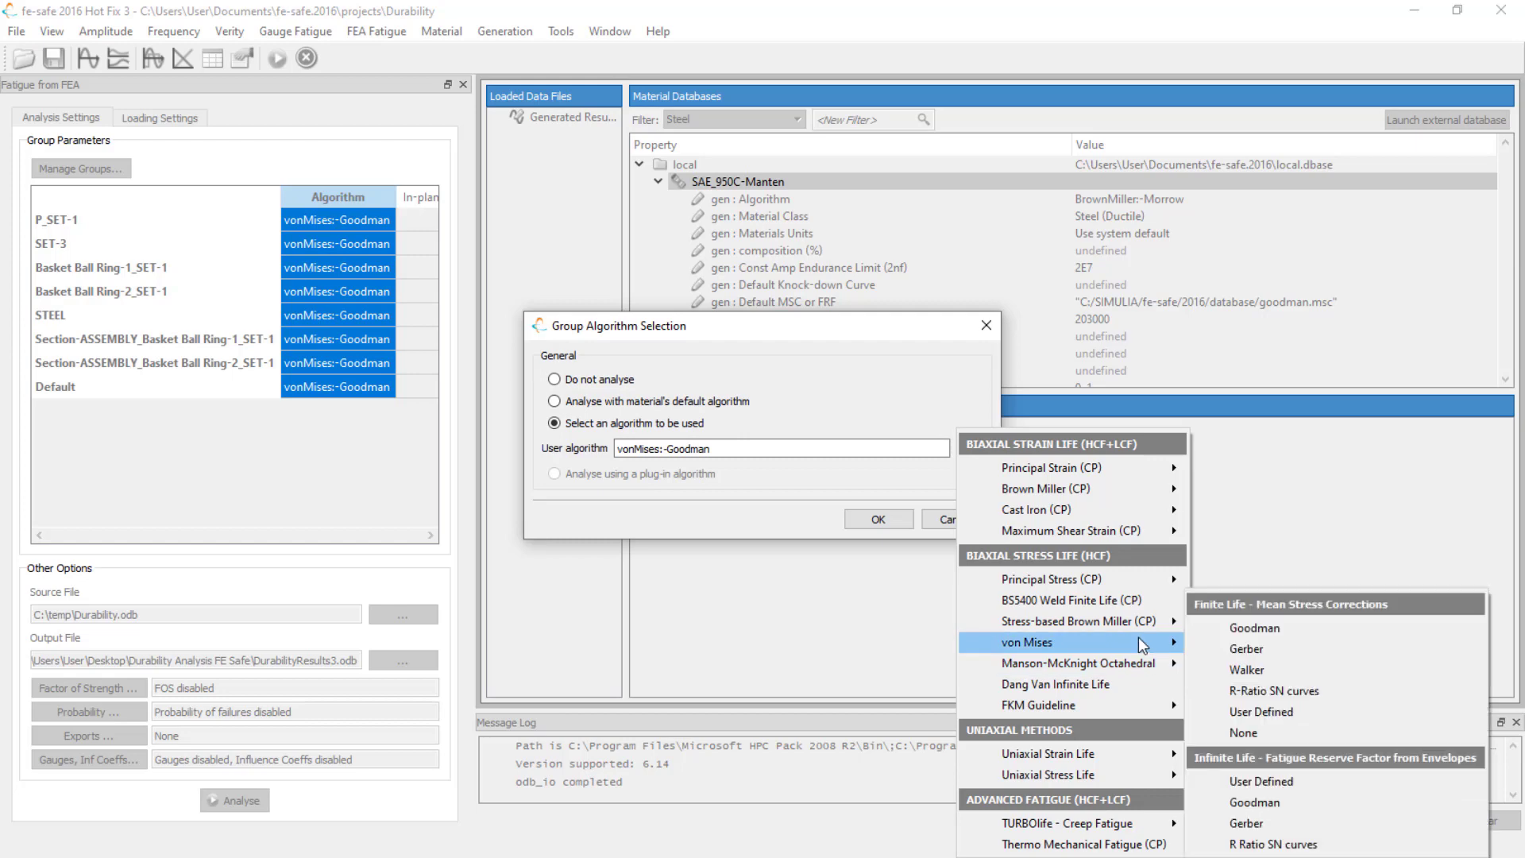
pyautogui.click(1248, 649)
pyautogui.click(886, 520)
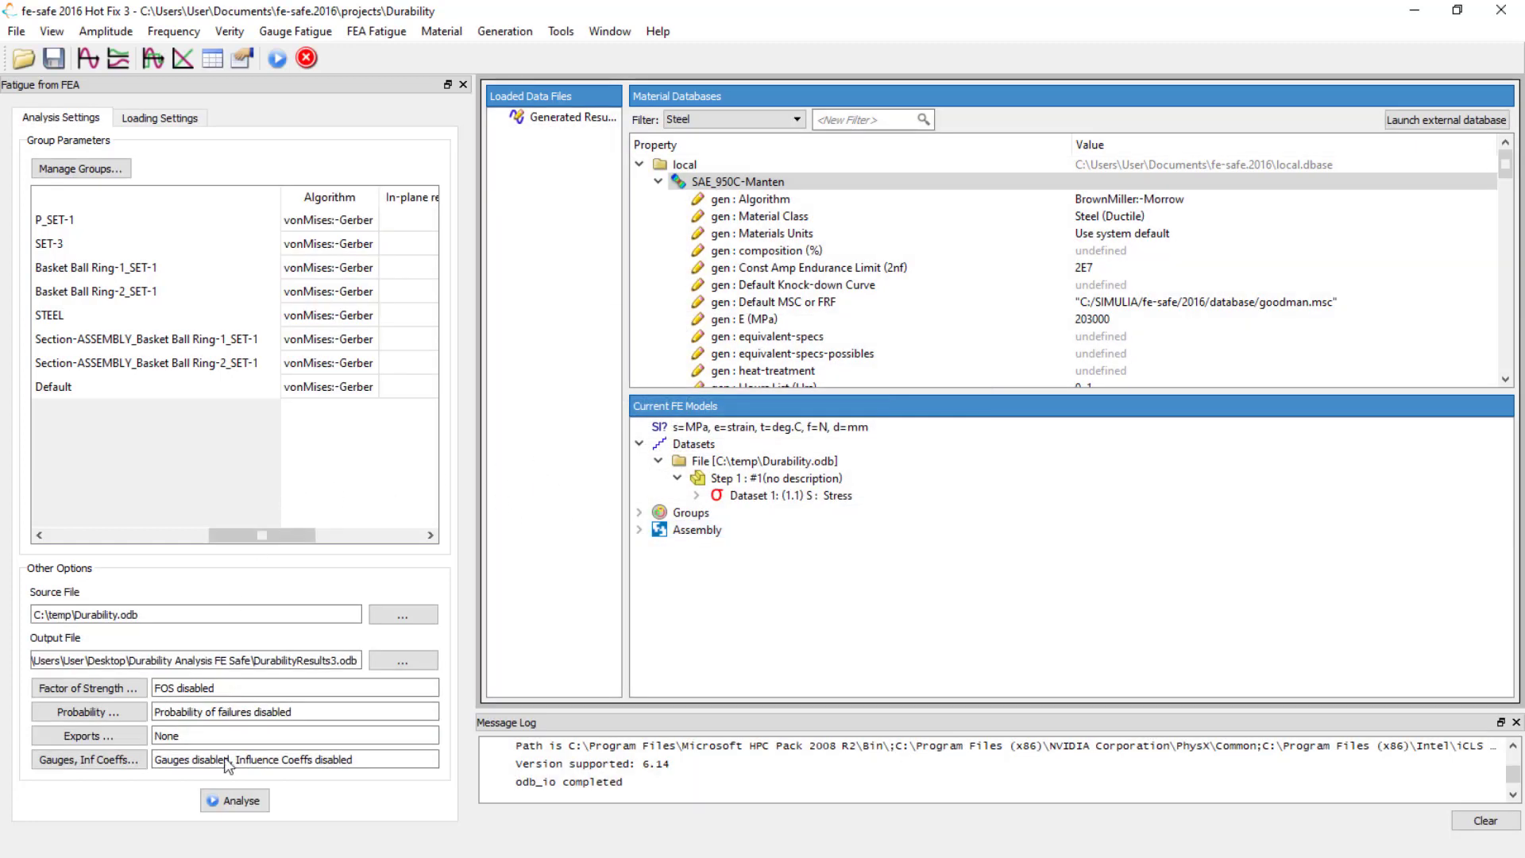
# Set the fatigue analysis output file to DurabilityResults4.odb in the Durability Analysis FE Safe folder
pyautogui.click(235, 800)
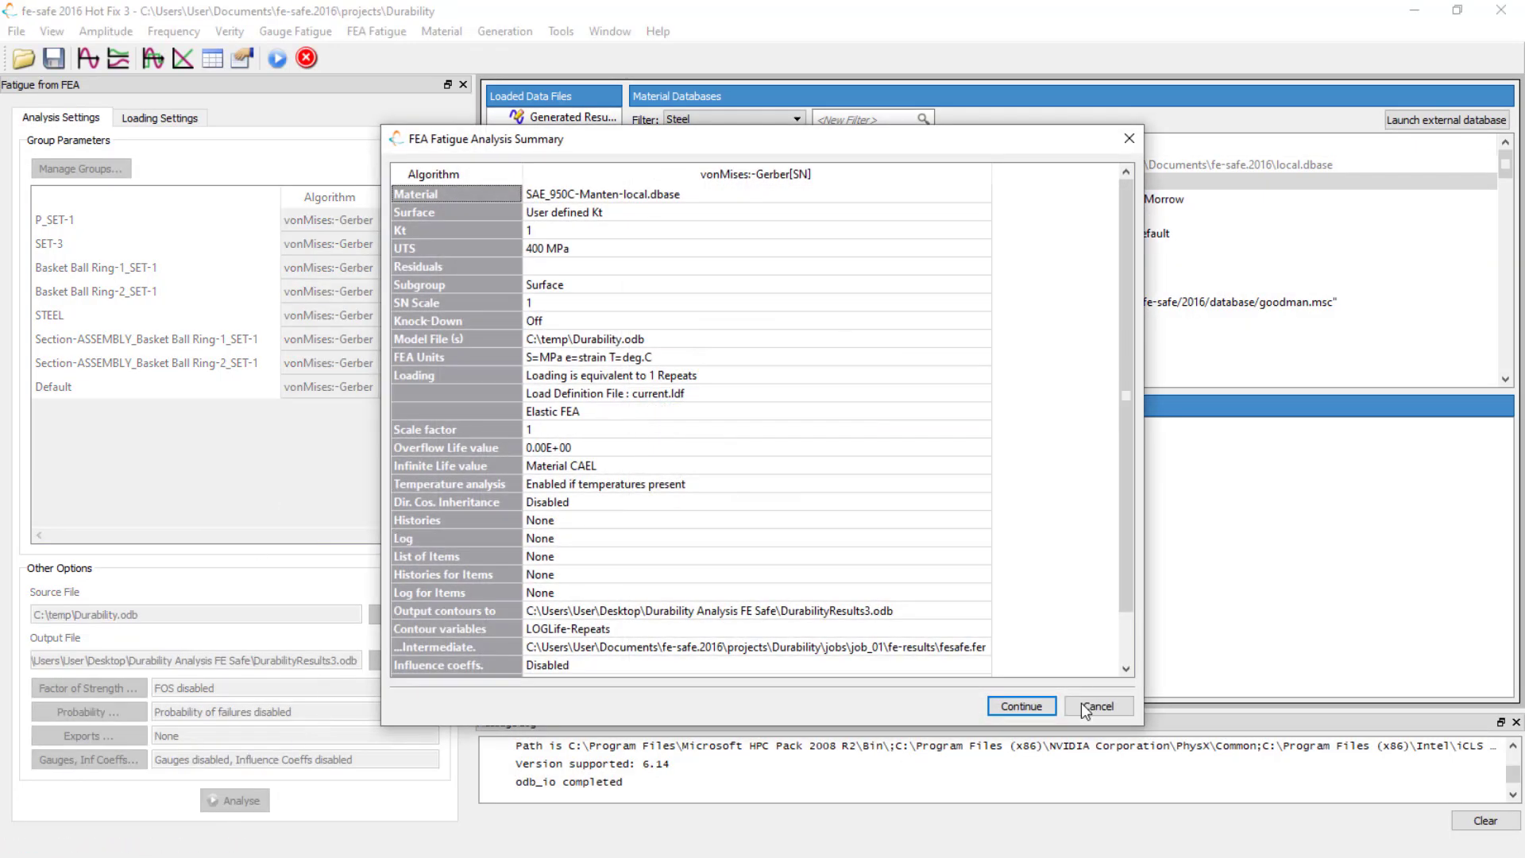
pyautogui.click(1093, 706)
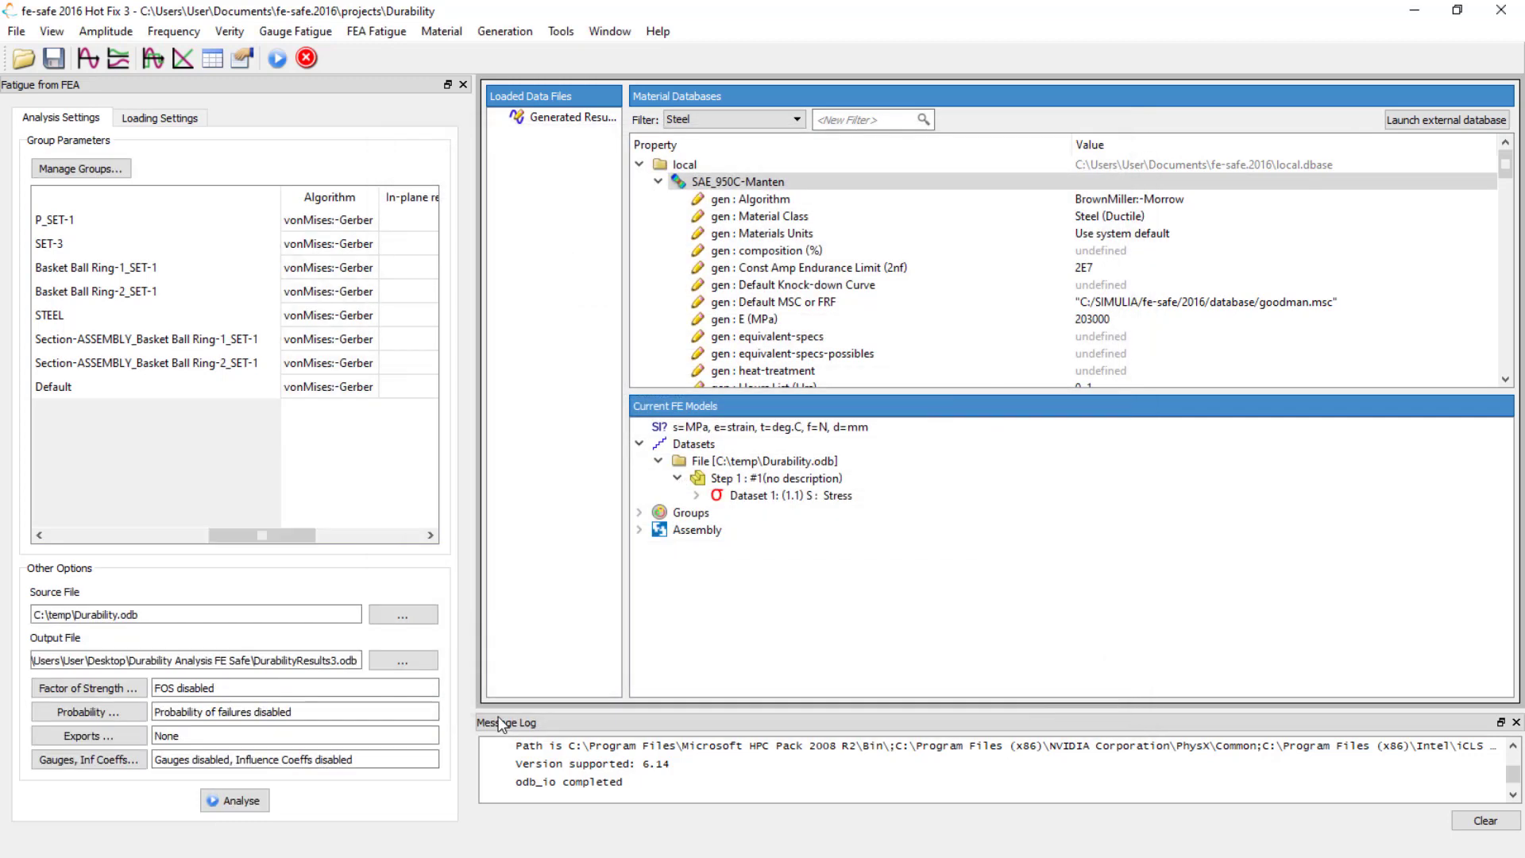
pyautogui.click(399, 659)
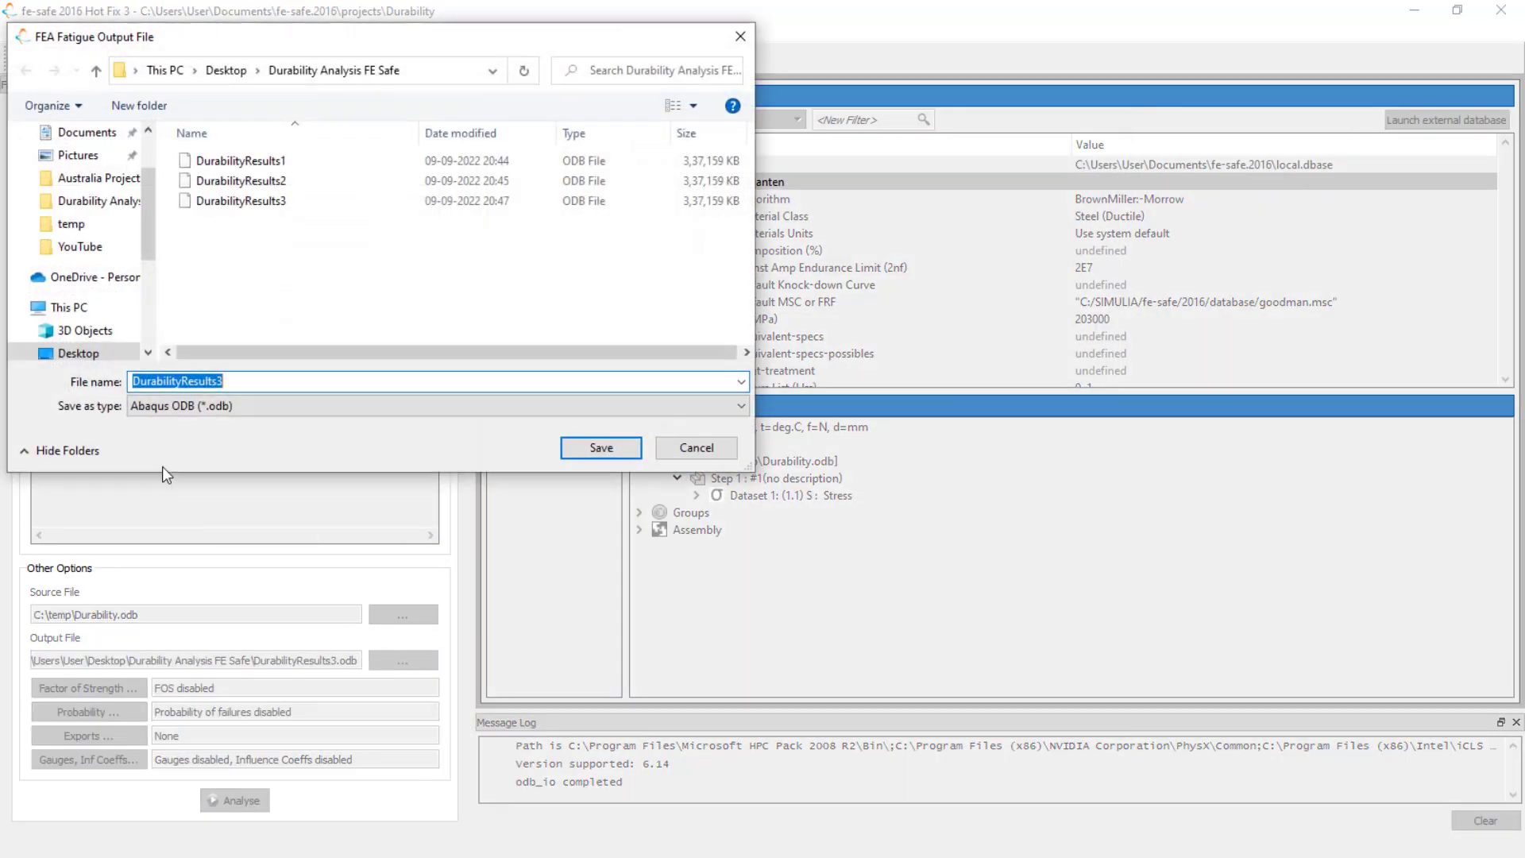
pyautogui.click(253, 388)
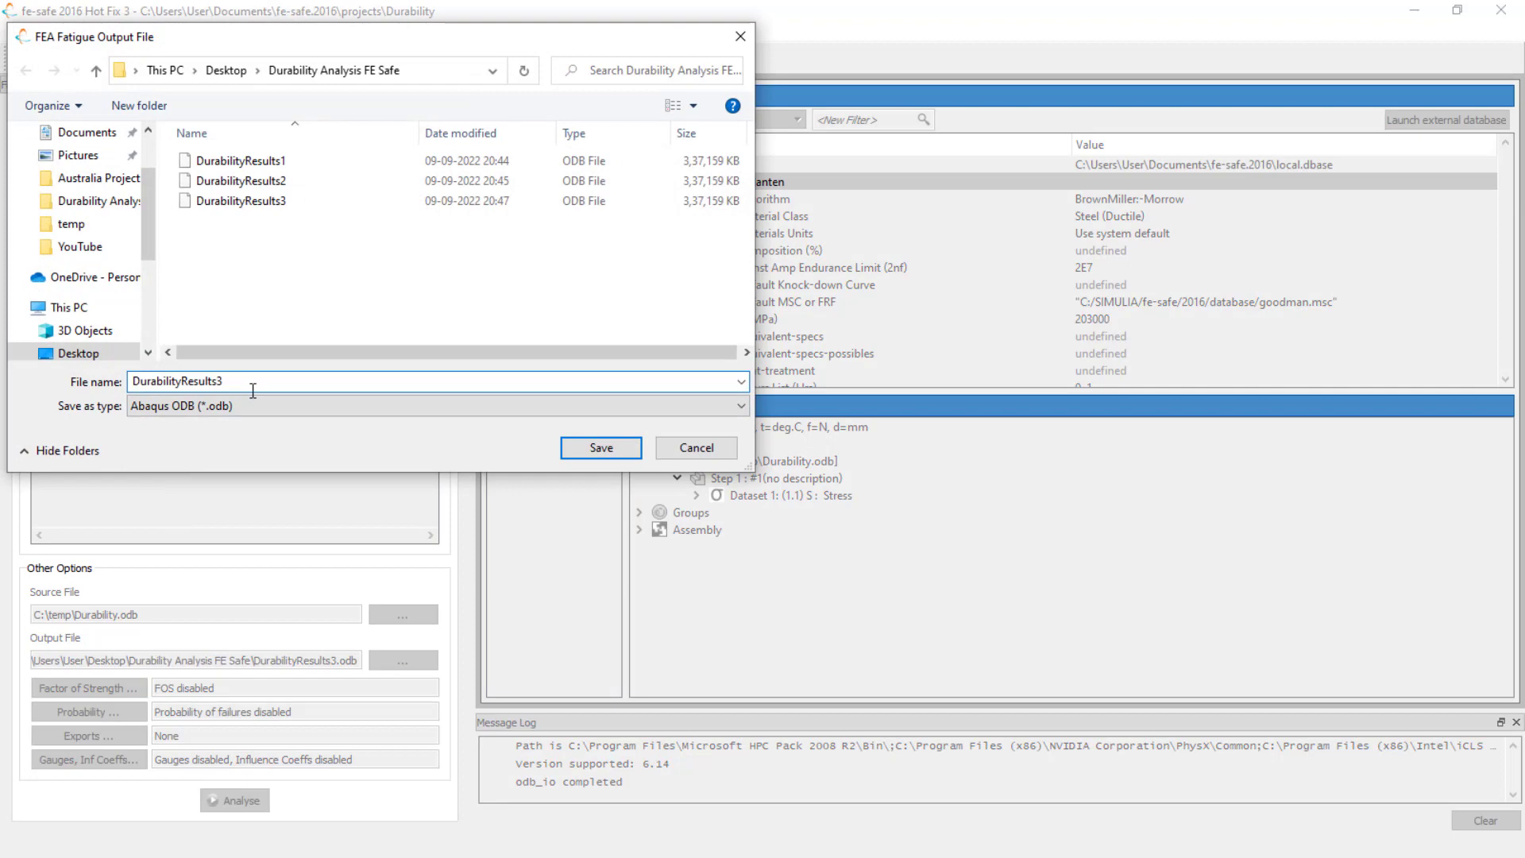
pyautogui.press('BackSpace')
pyautogui.write('4')
pyautogui.click(599, 446)
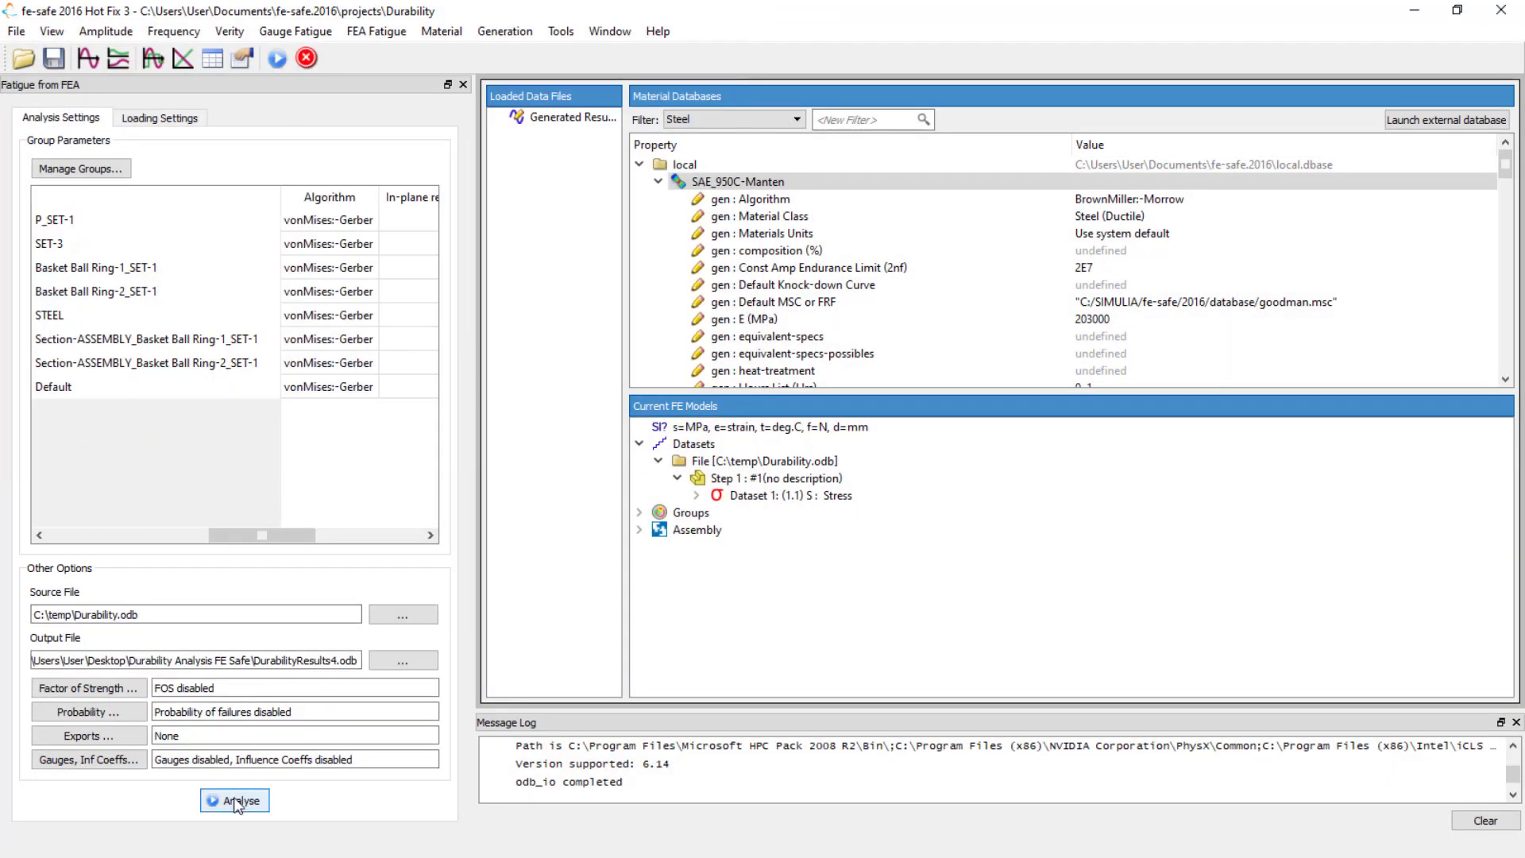
# Run the fatigue analysis with the von Mises Gerber algorithm and close the completion summary
pyautogui.click(236, 801)
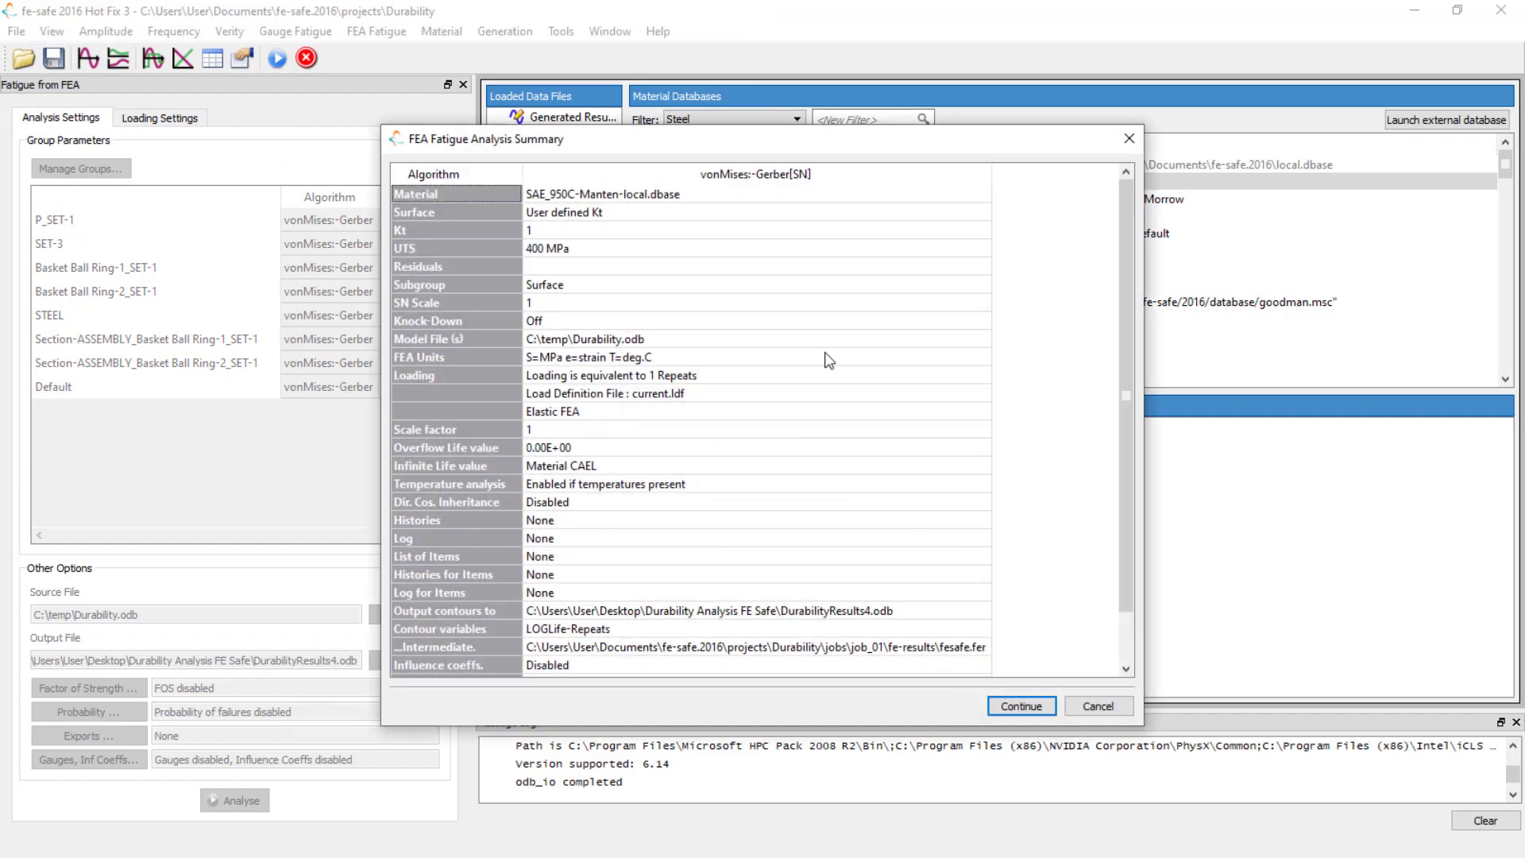
pyautogui.click(1021, 707)
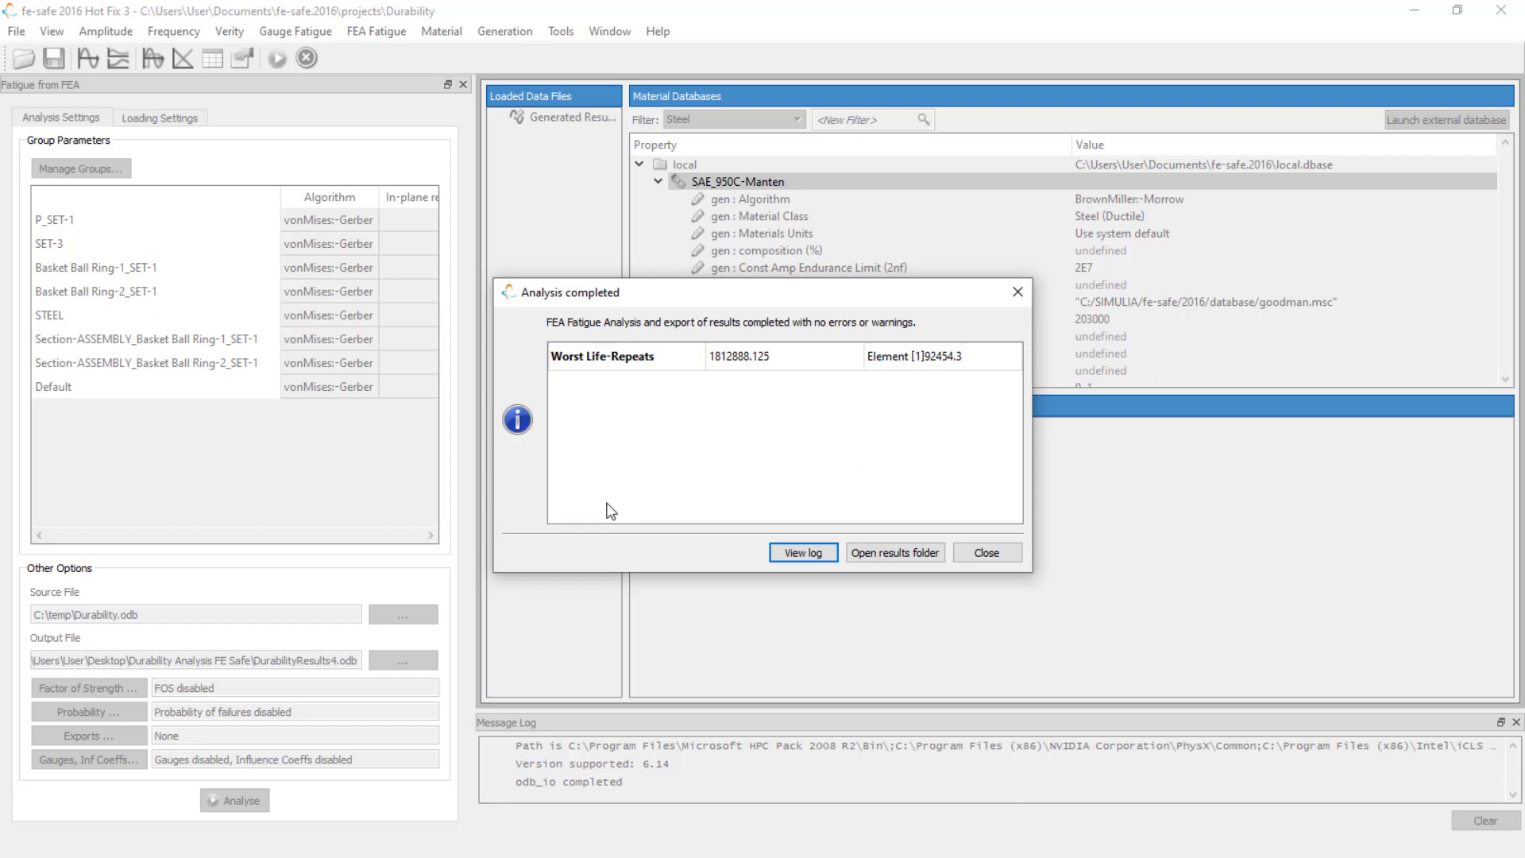
pyautogui.click(972, 556)
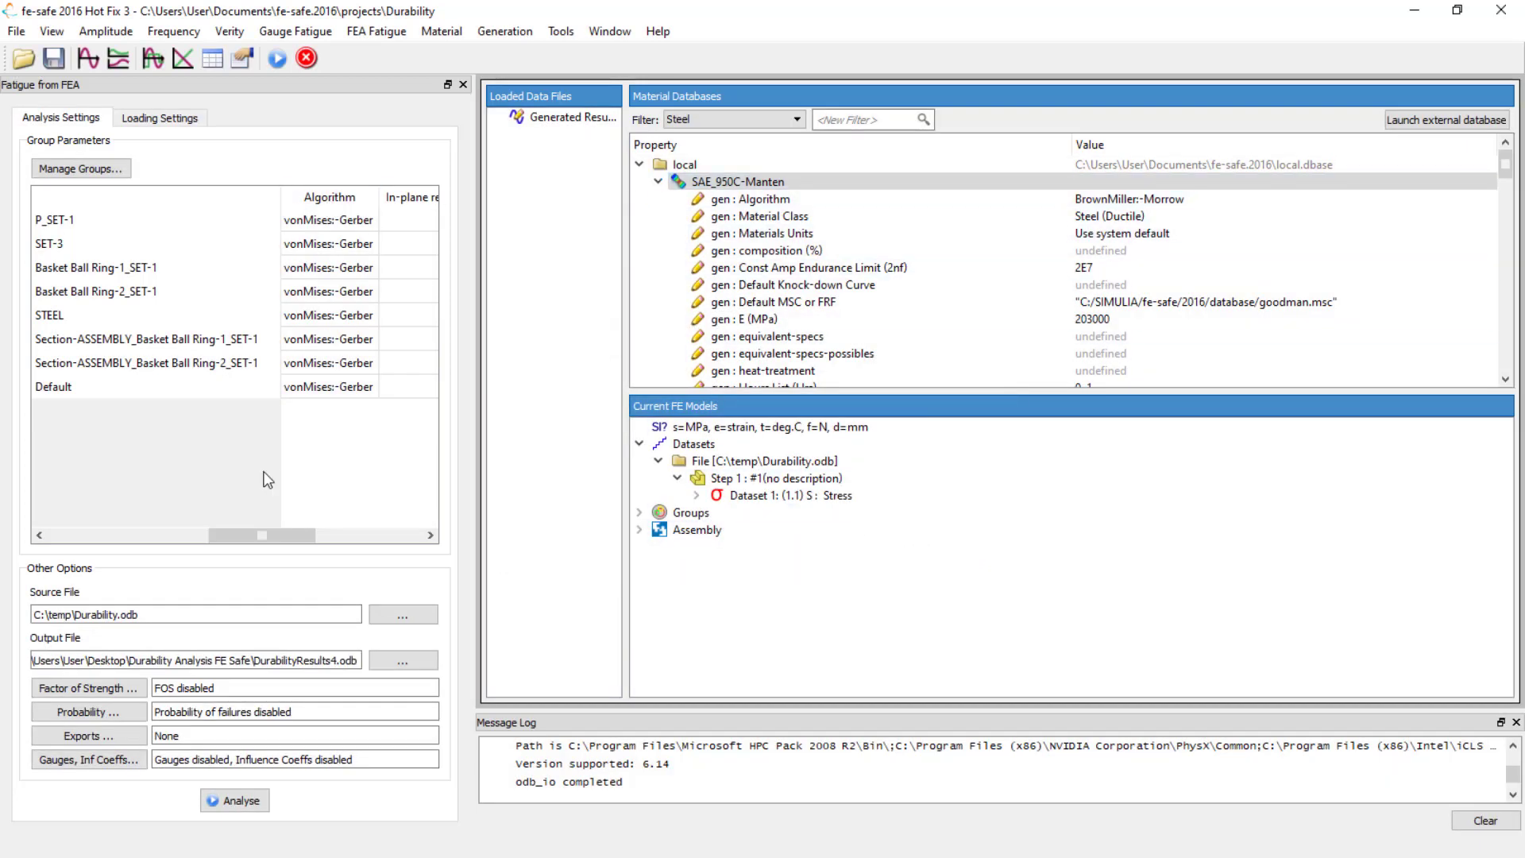
# Set the algorithm of all groups to the material's default algorithm
pyautogui.doubleClick(341, 202)
pyautogui.click(652, 400)
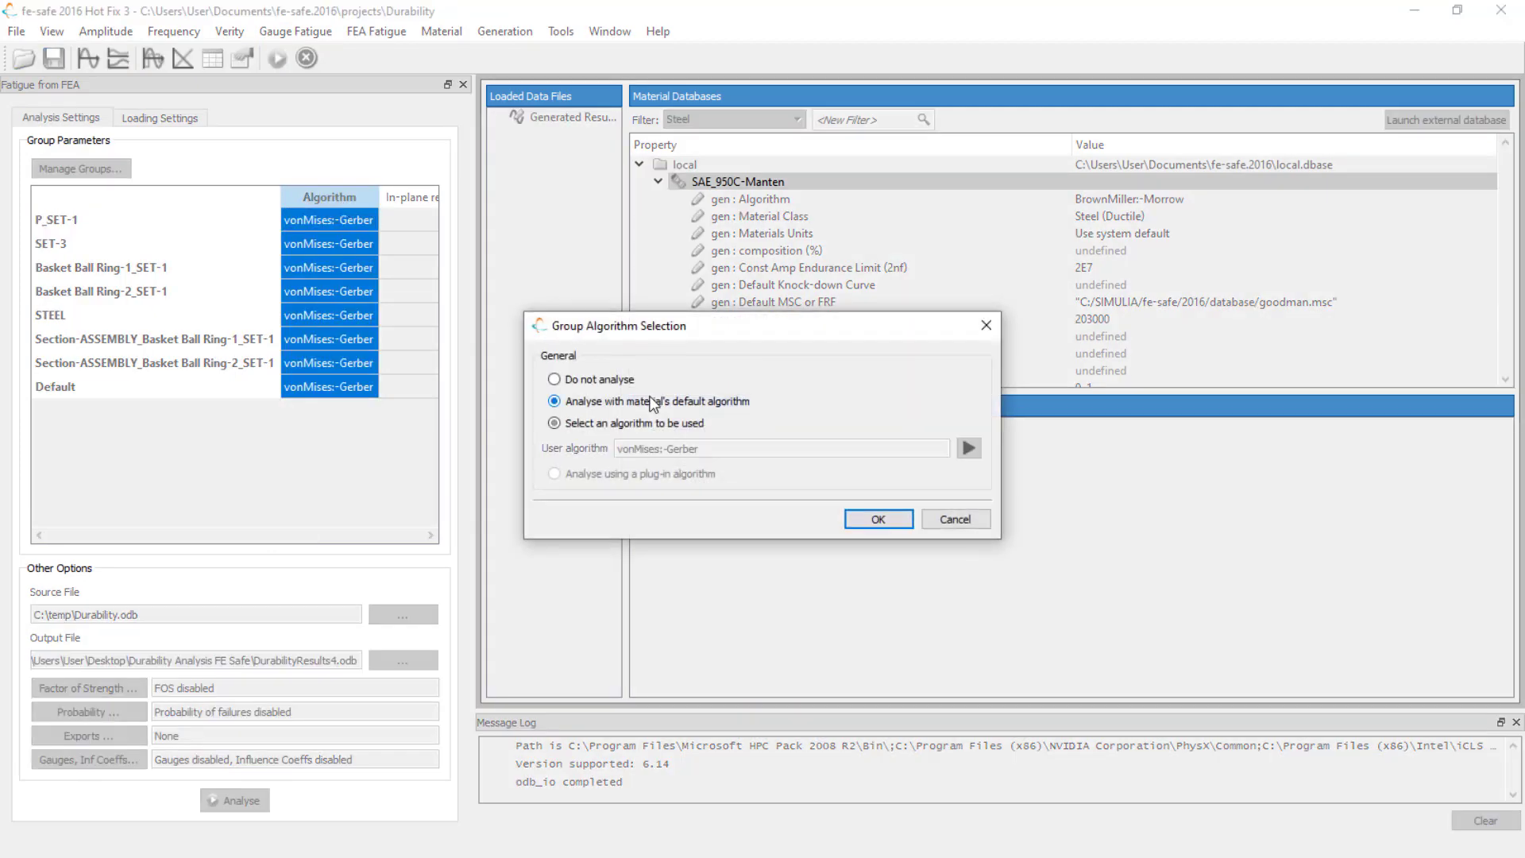
pyautogui.click(877, 518)
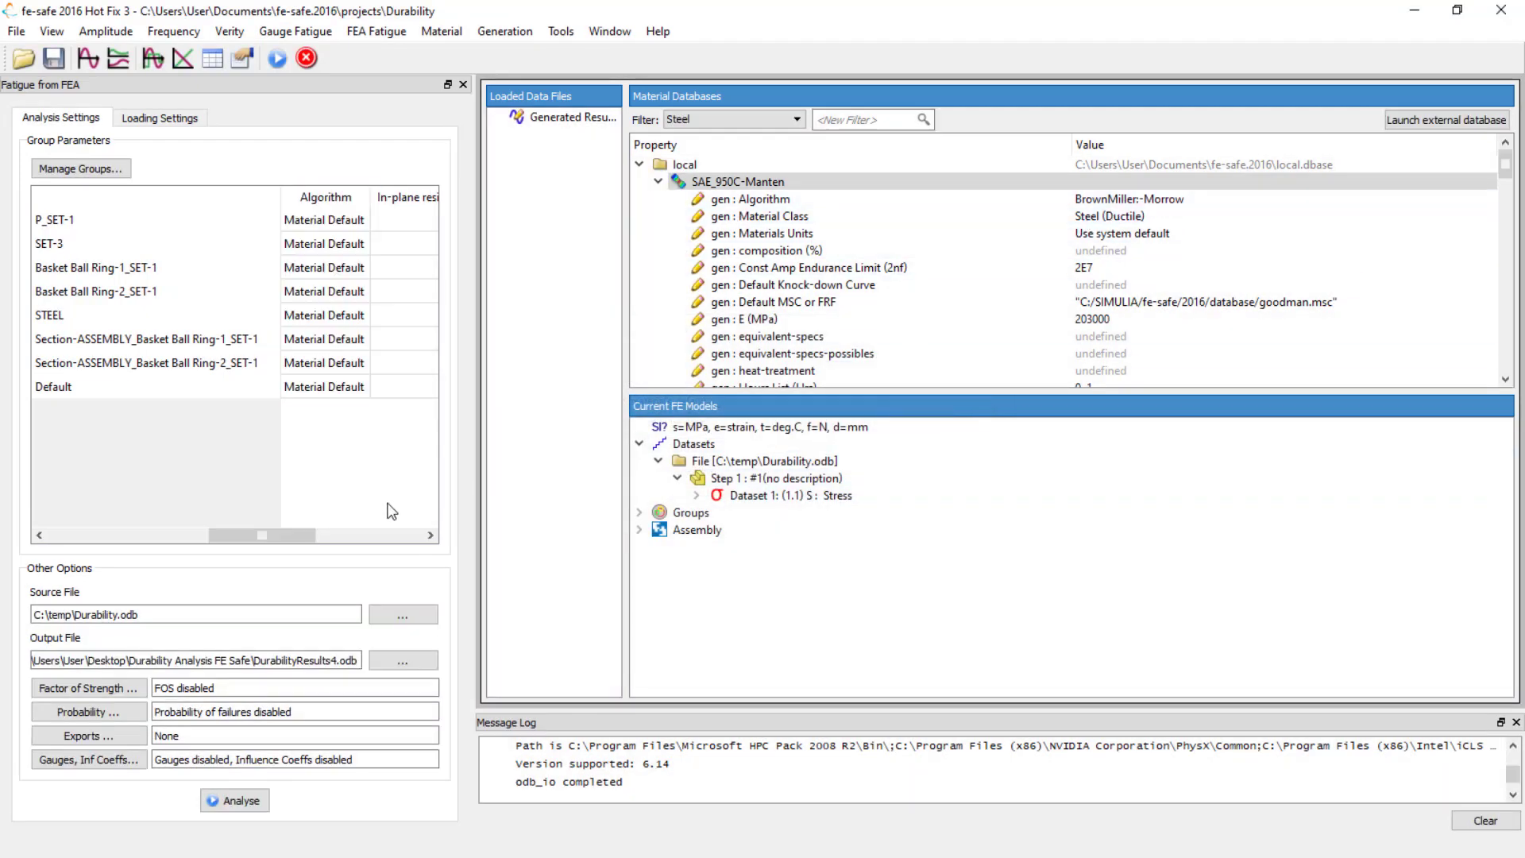
# Set the output file to DurabilityResults5.odb, run the fatigue analysis and close the completion summary
pyautogui.click(394, 663)
pyautogui.click(239, 384)
pyautogui.press('BackSpace')
pyautogui.write('5')
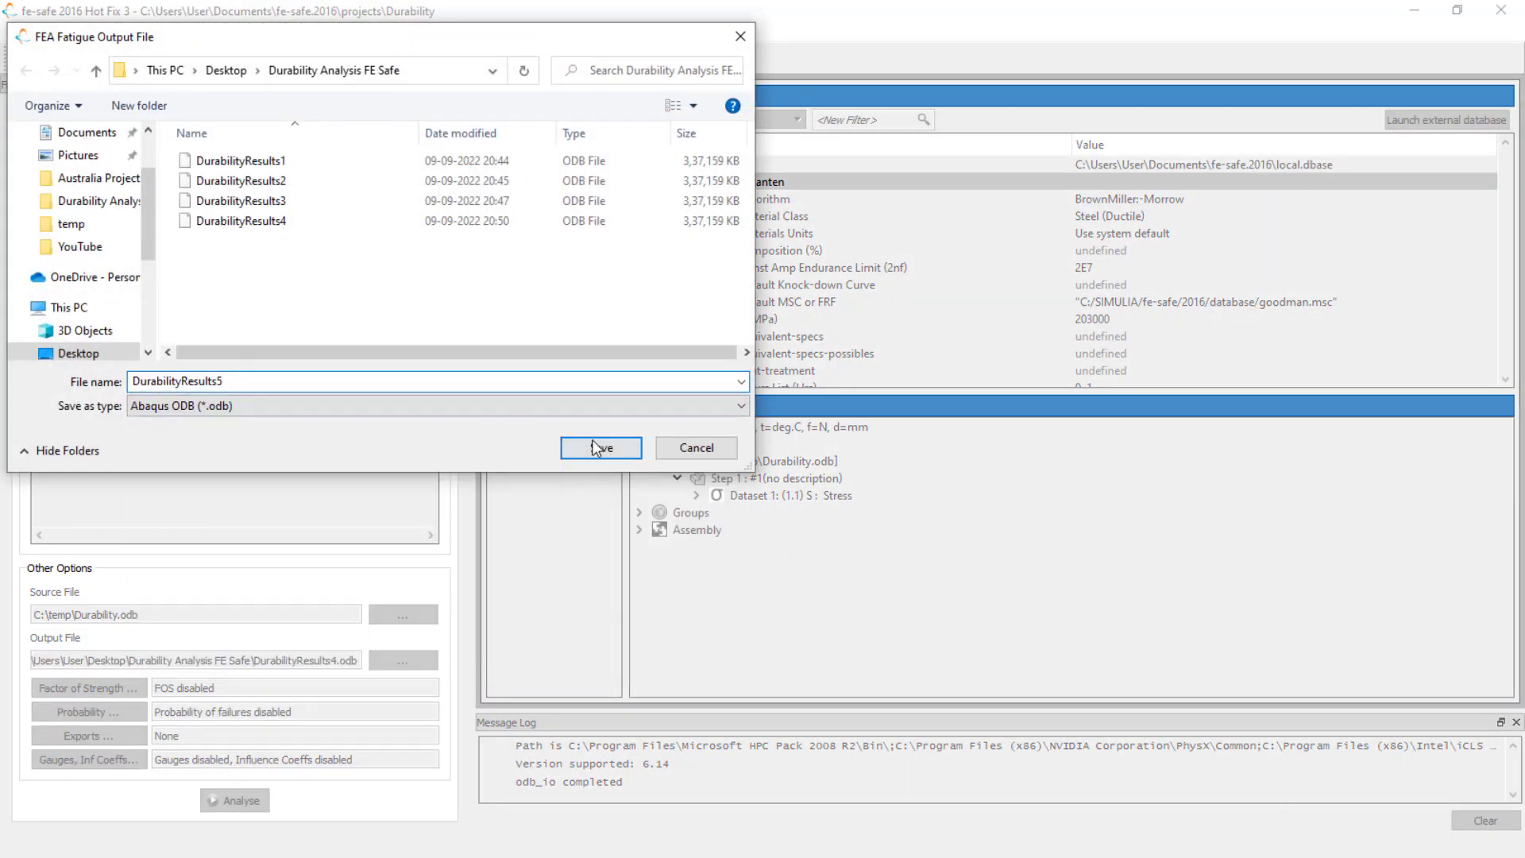
pyautogui.click(612, 450)
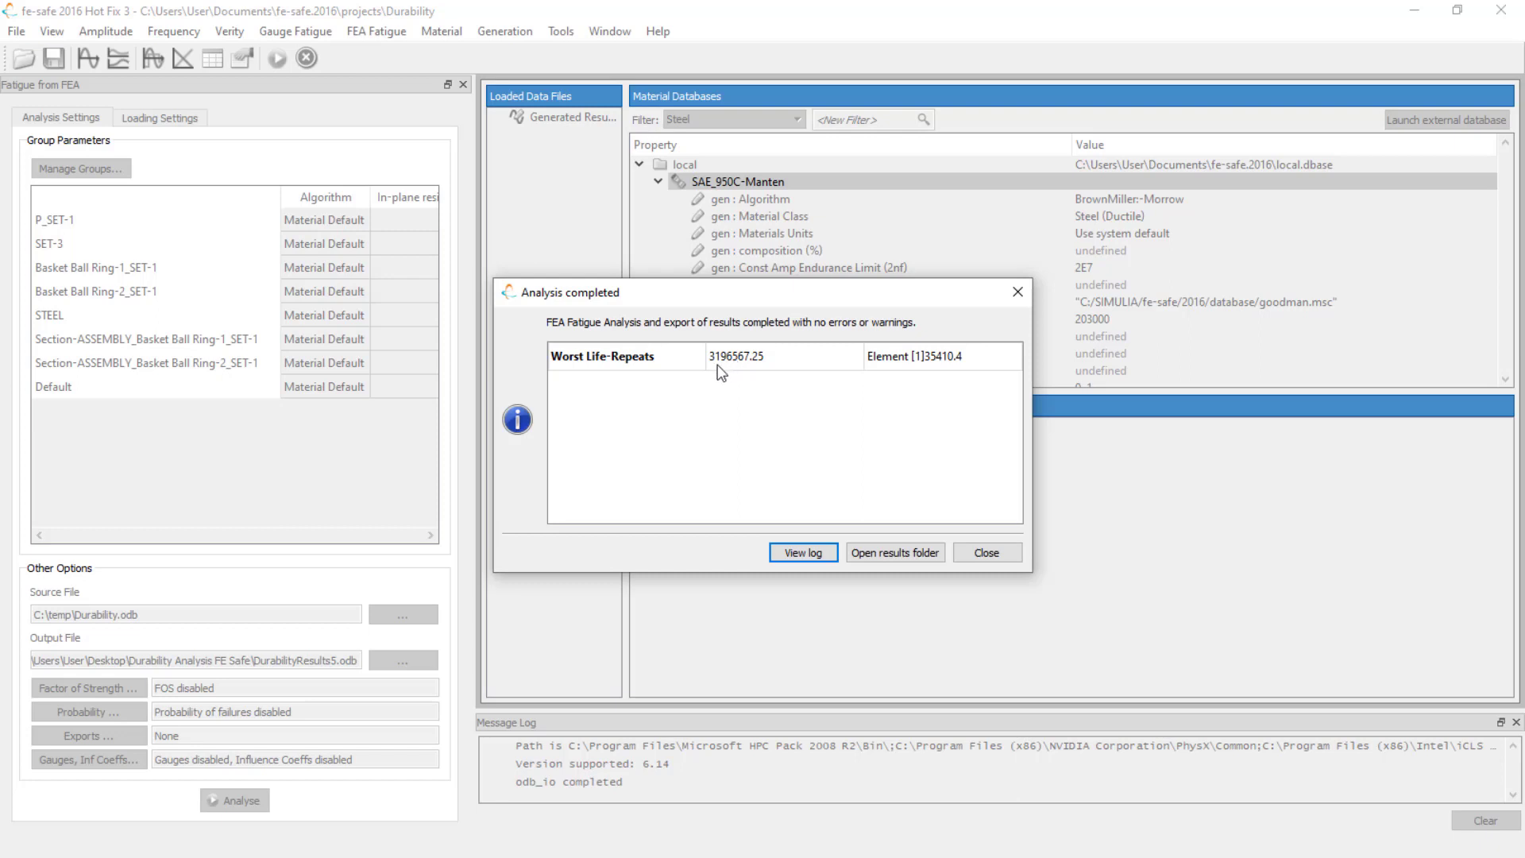
pyautogui.click(986, 554)
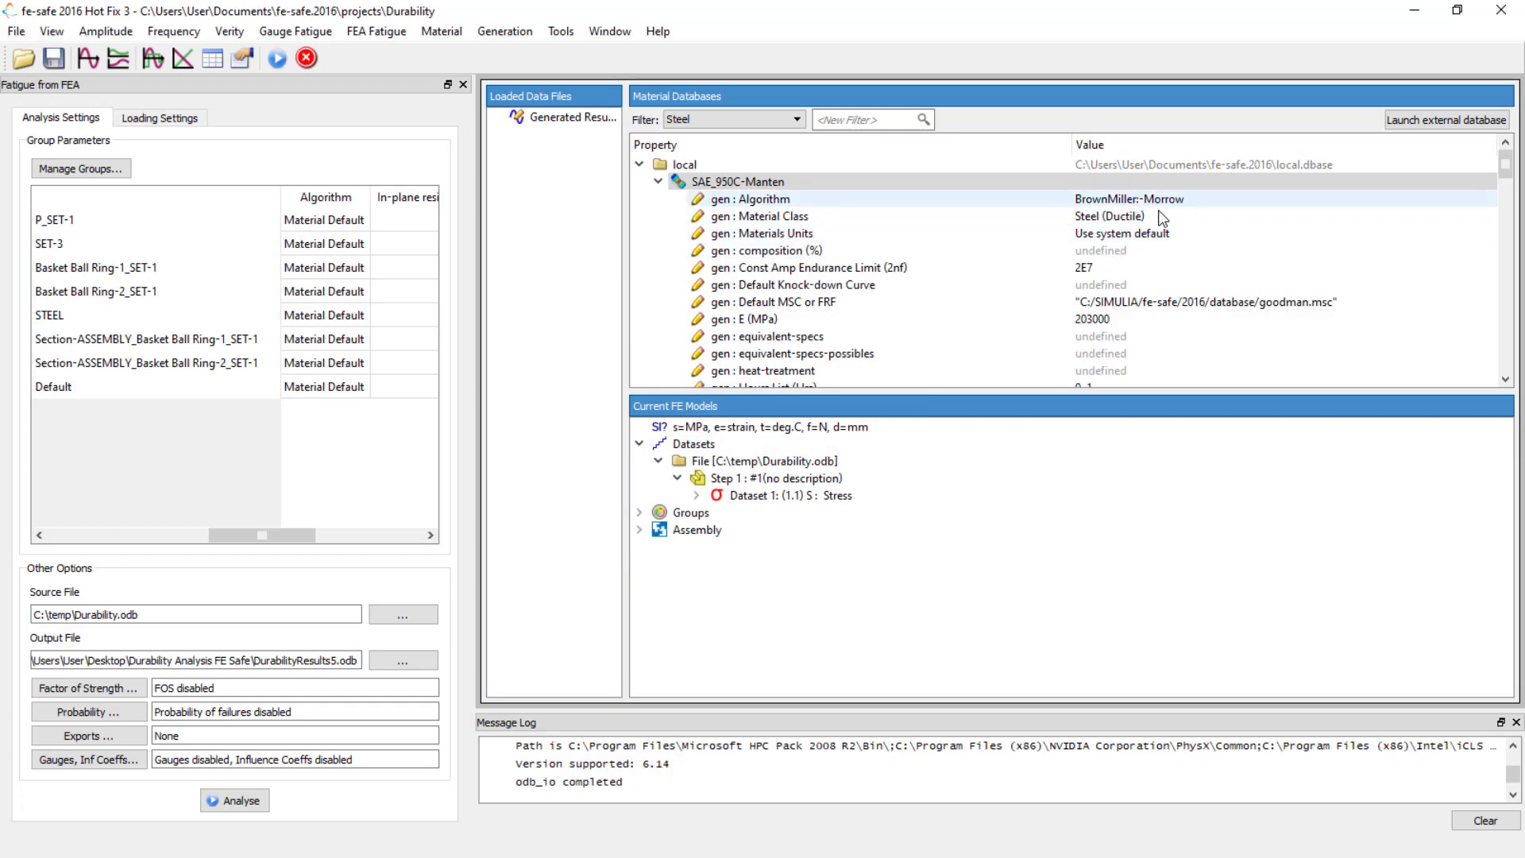
# Collapse SAE_950C-Manten in the local material database and examine the properties of Honeywell-Example, including its default algorithm and S-N curve data
pyautogui.click(658, 182)
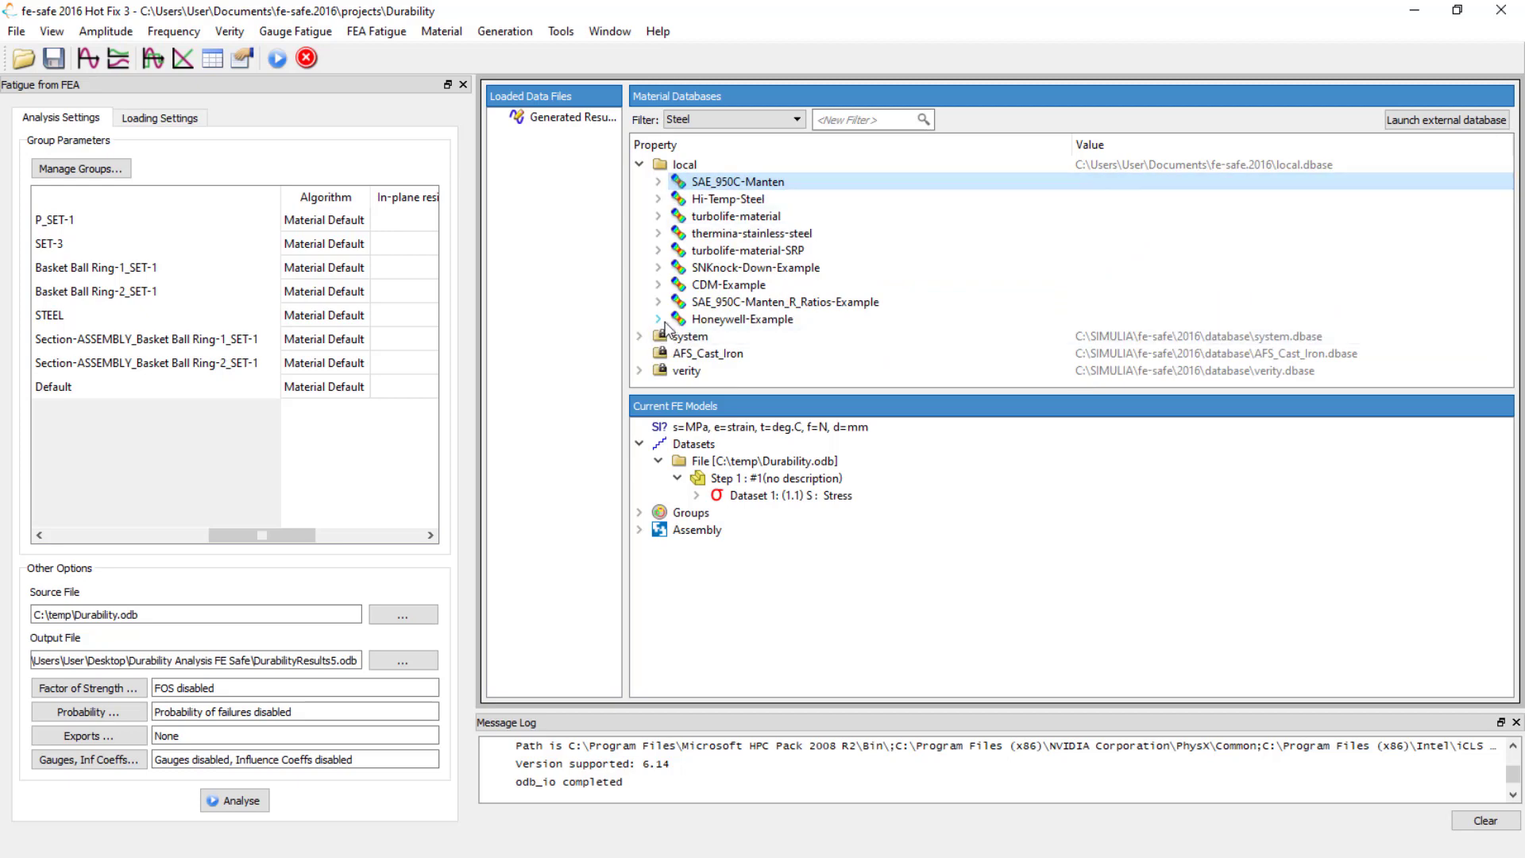
pyautogui.click(658, 319)
pyautogui.scroll(-1, 762, 326)
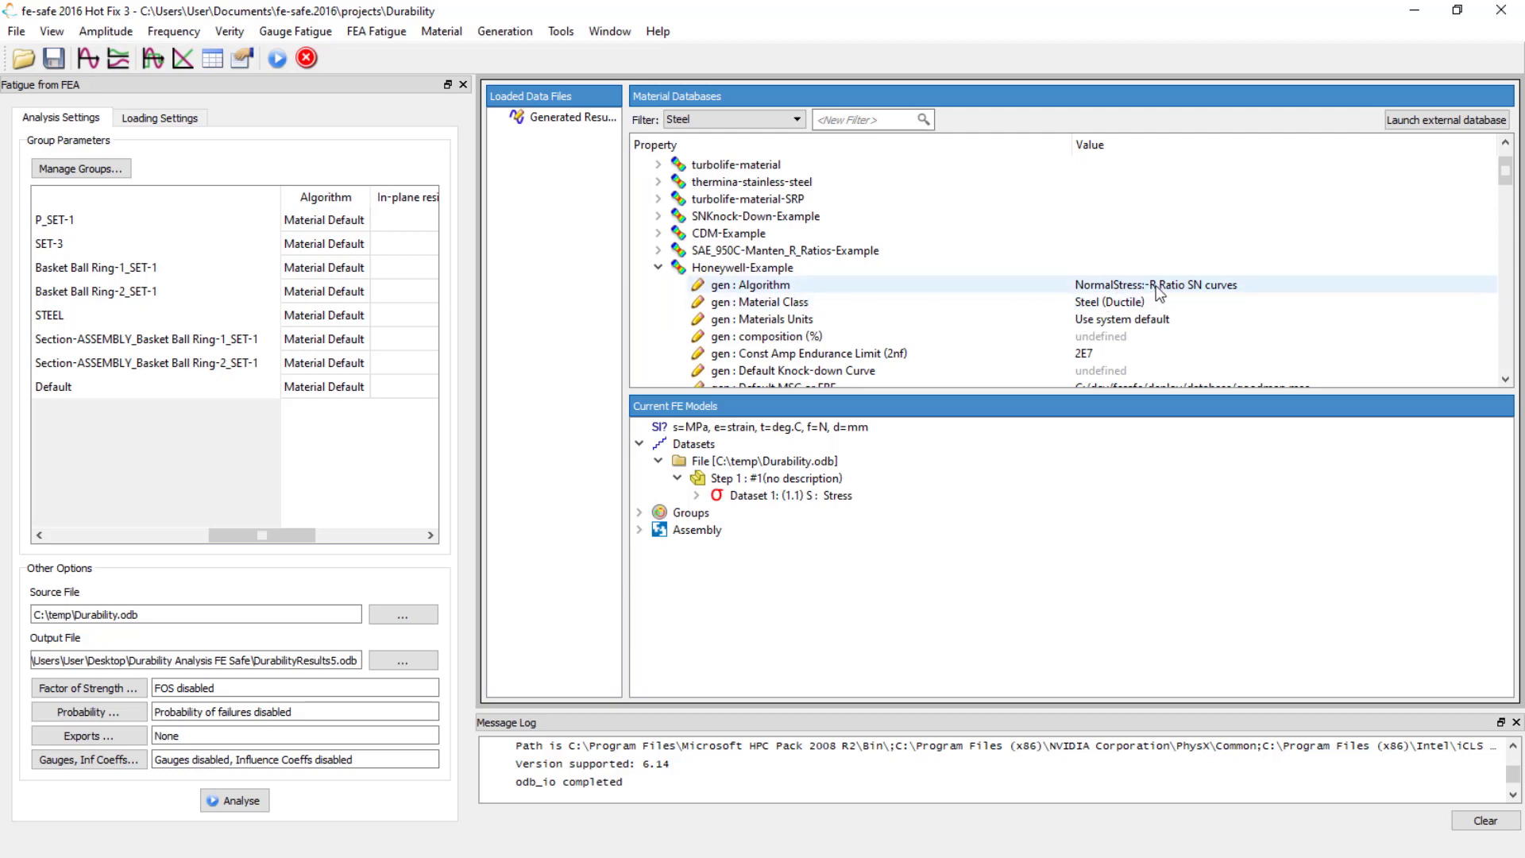
pyautogui.scroll(-3, 1142, 309)
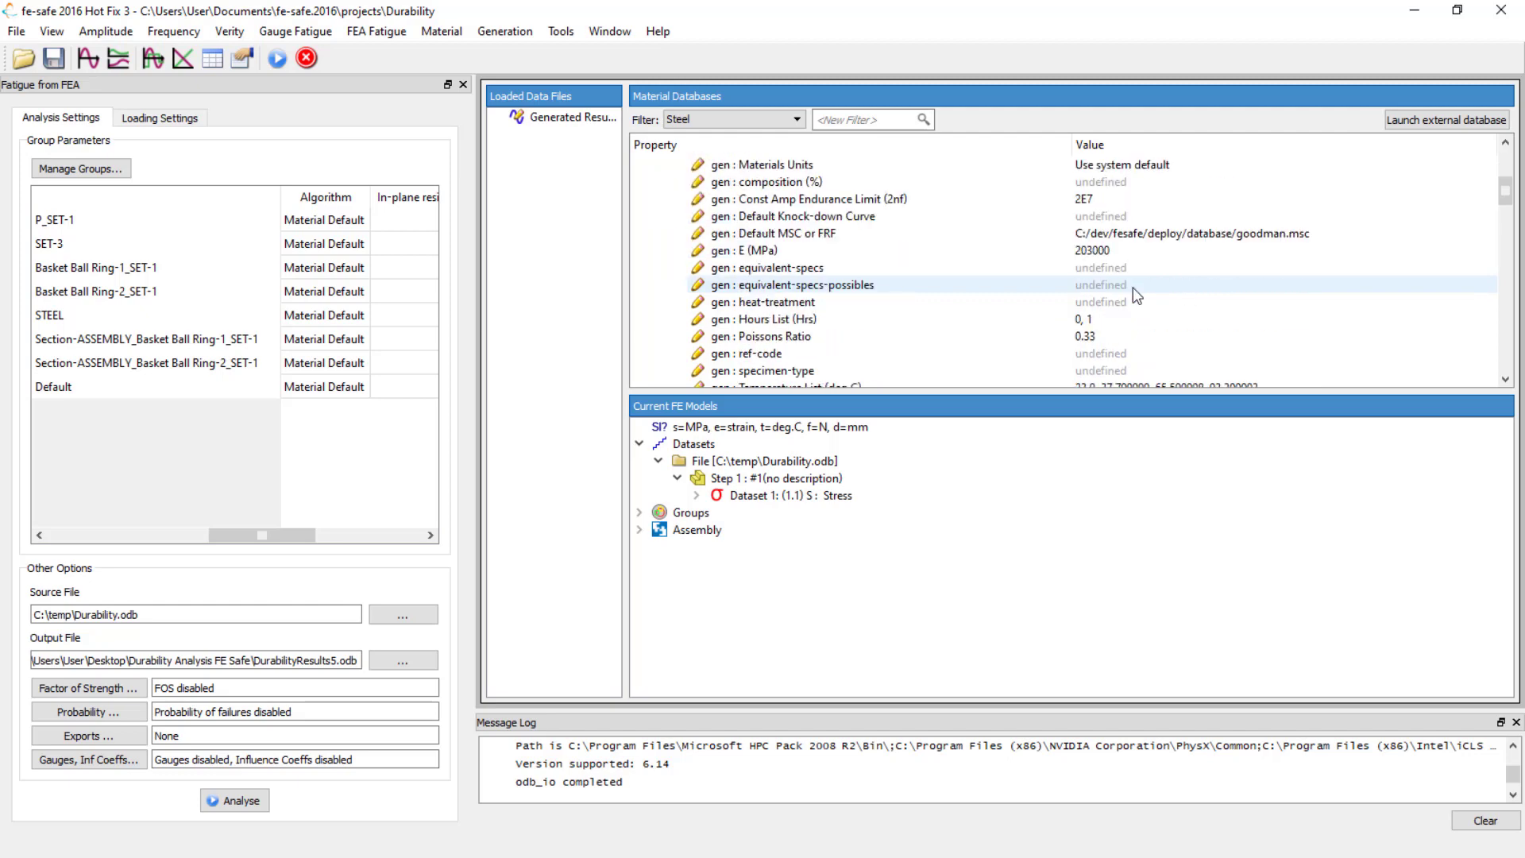
pyautogui.scroll(-2, 1121, 287)
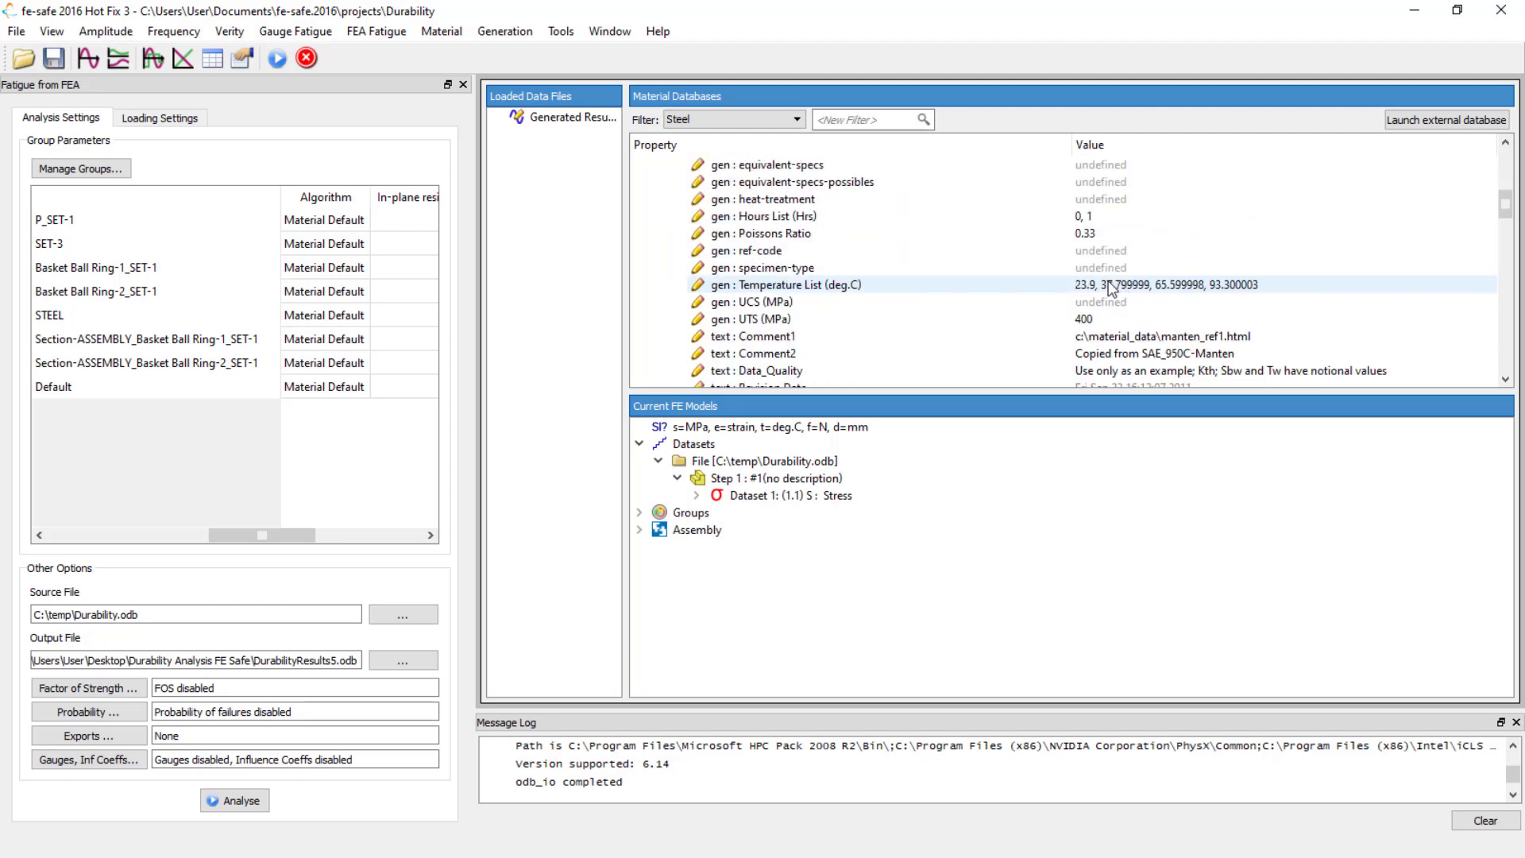
pyautogui.scroll(-1, 1116, 285)
pyautogui.scroll(-1, 1092, 246)
pyautogui.scroll(-8, 1085, 239)
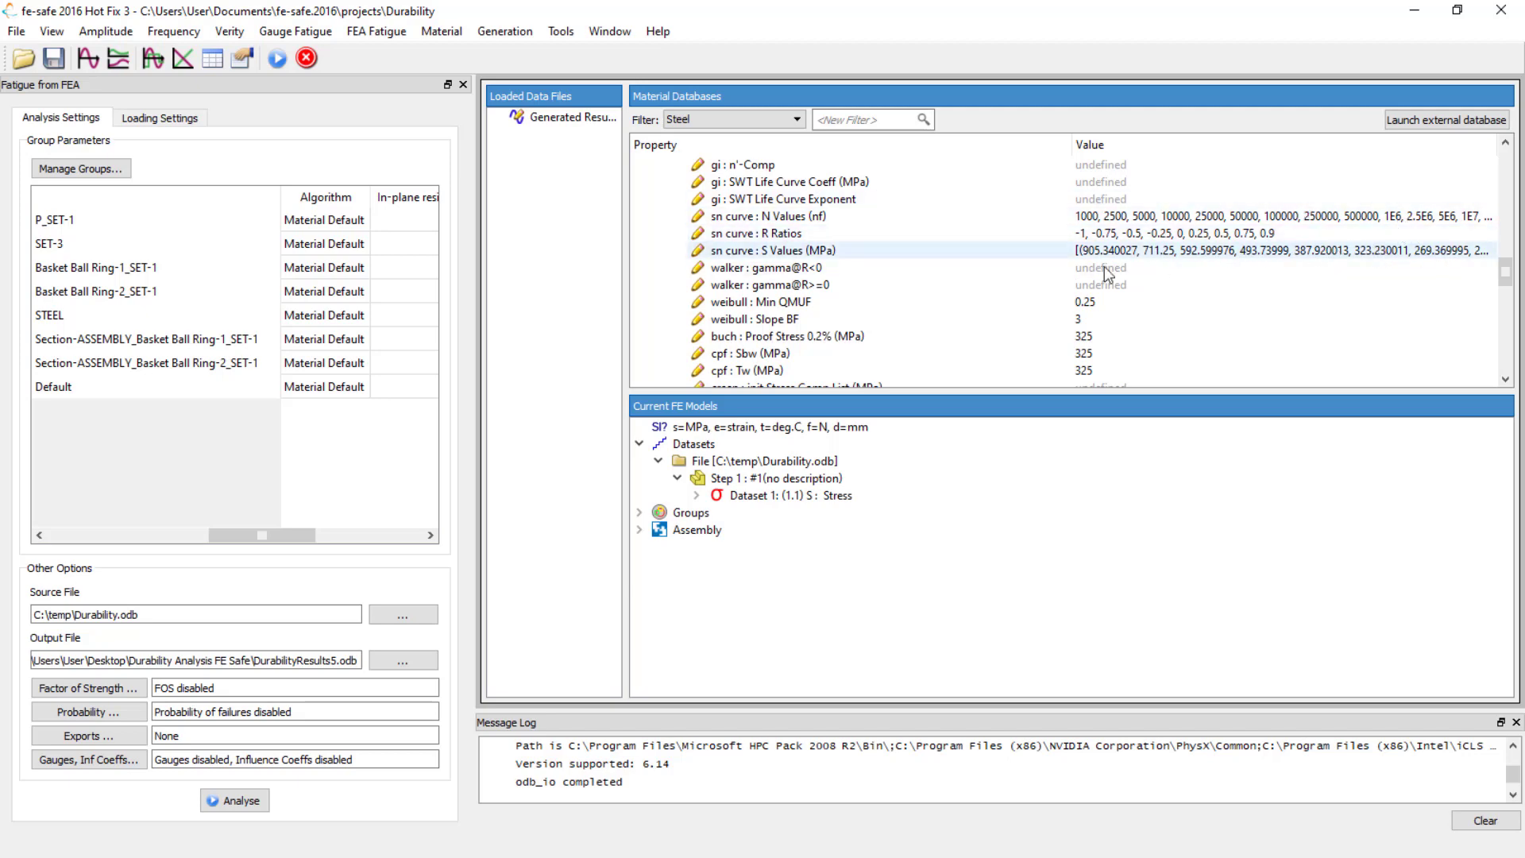
pyautogui.scroll(5, 870, 338)
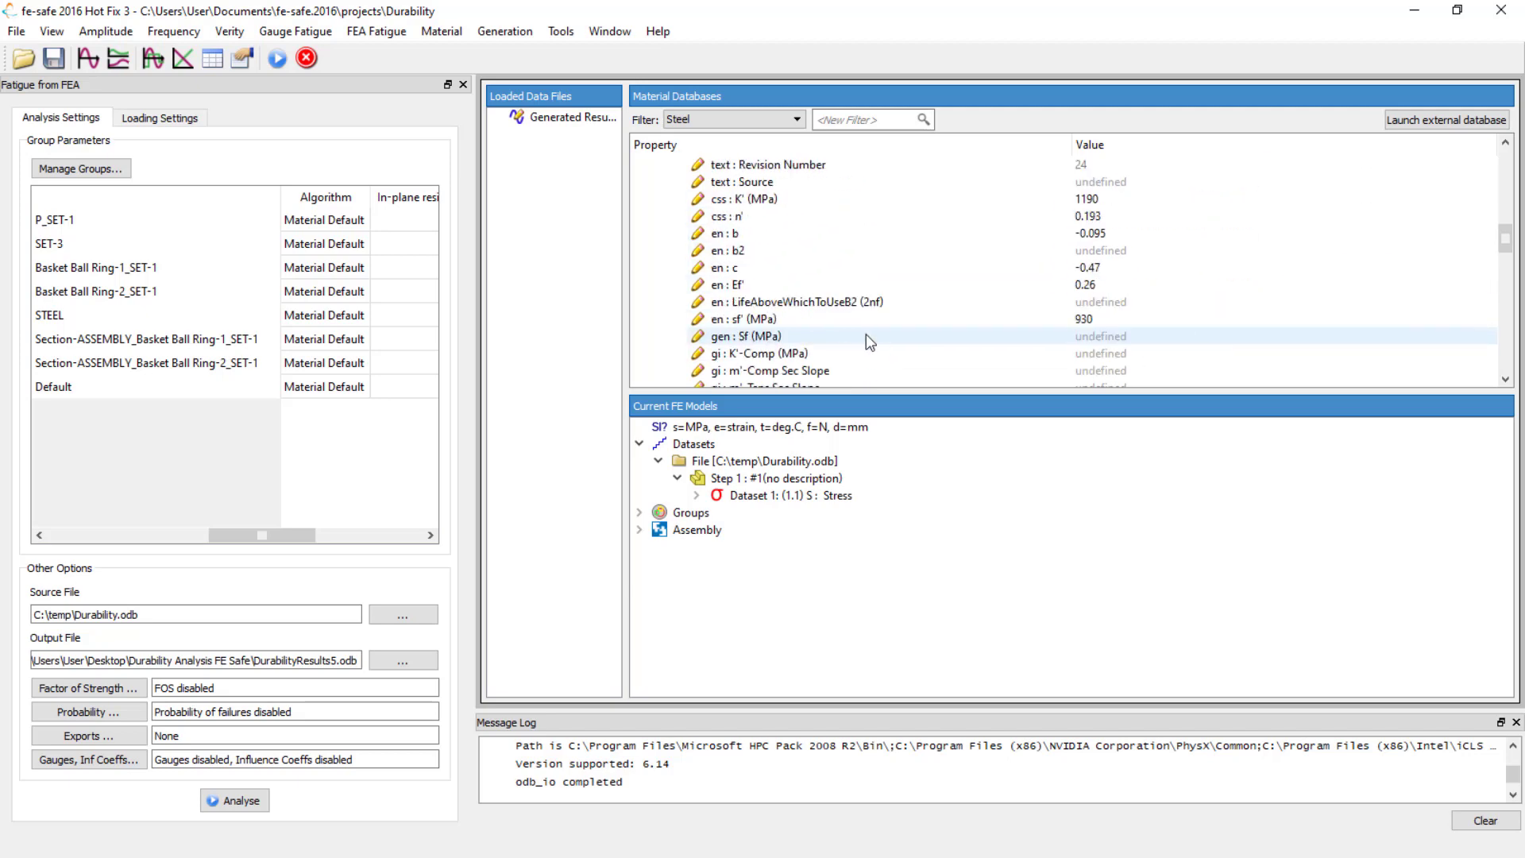
pyautogui.scroll(5, 861, 322)
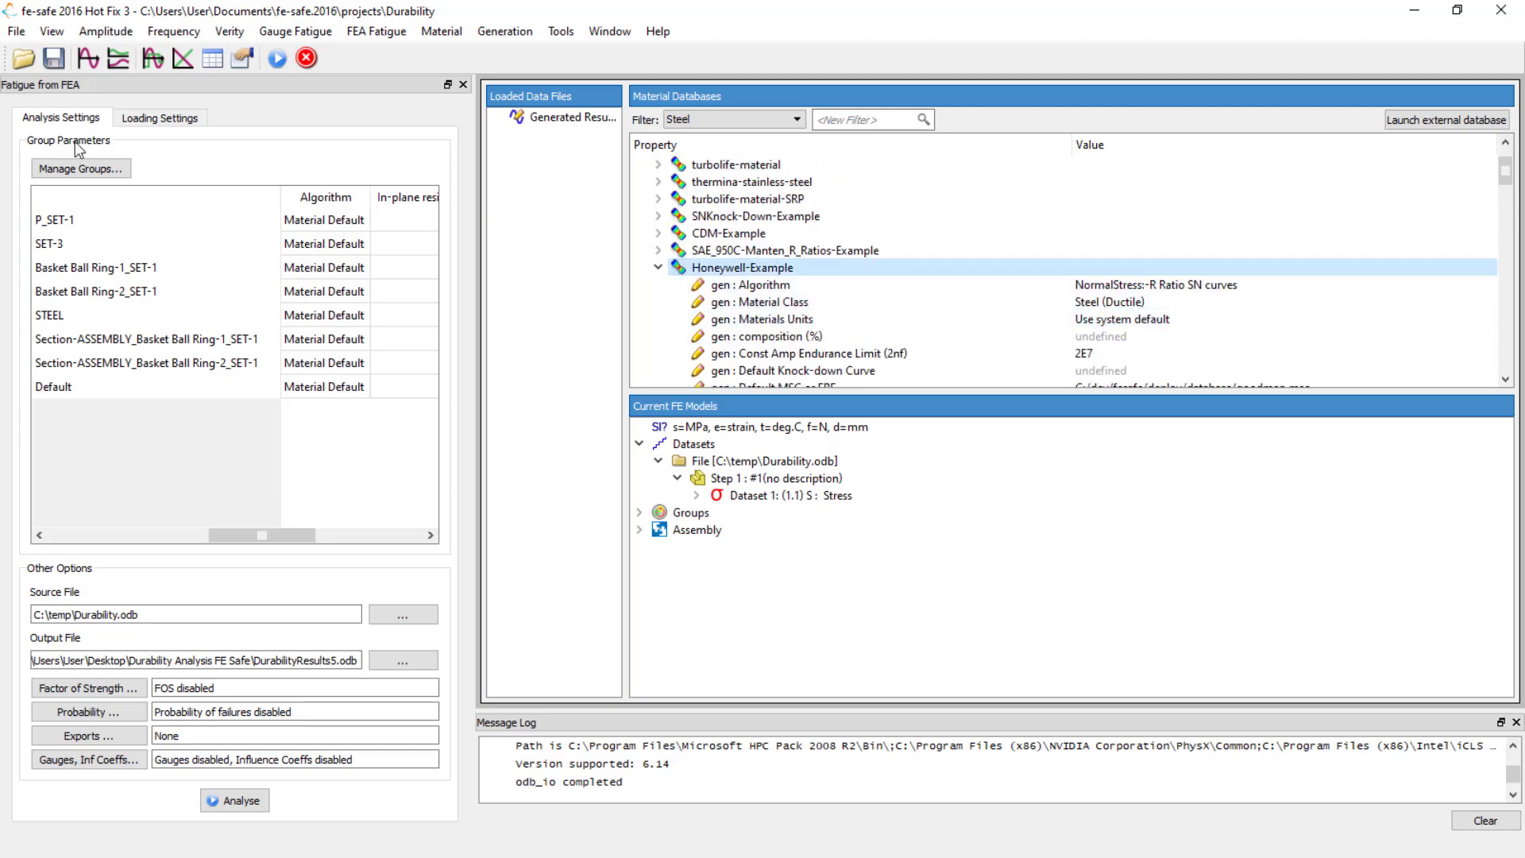
# Assign the Honeywell-Example material from the local database to all groups
pyautogui.moveTo(253, 534); pyautogui.dragTo(198, 535)
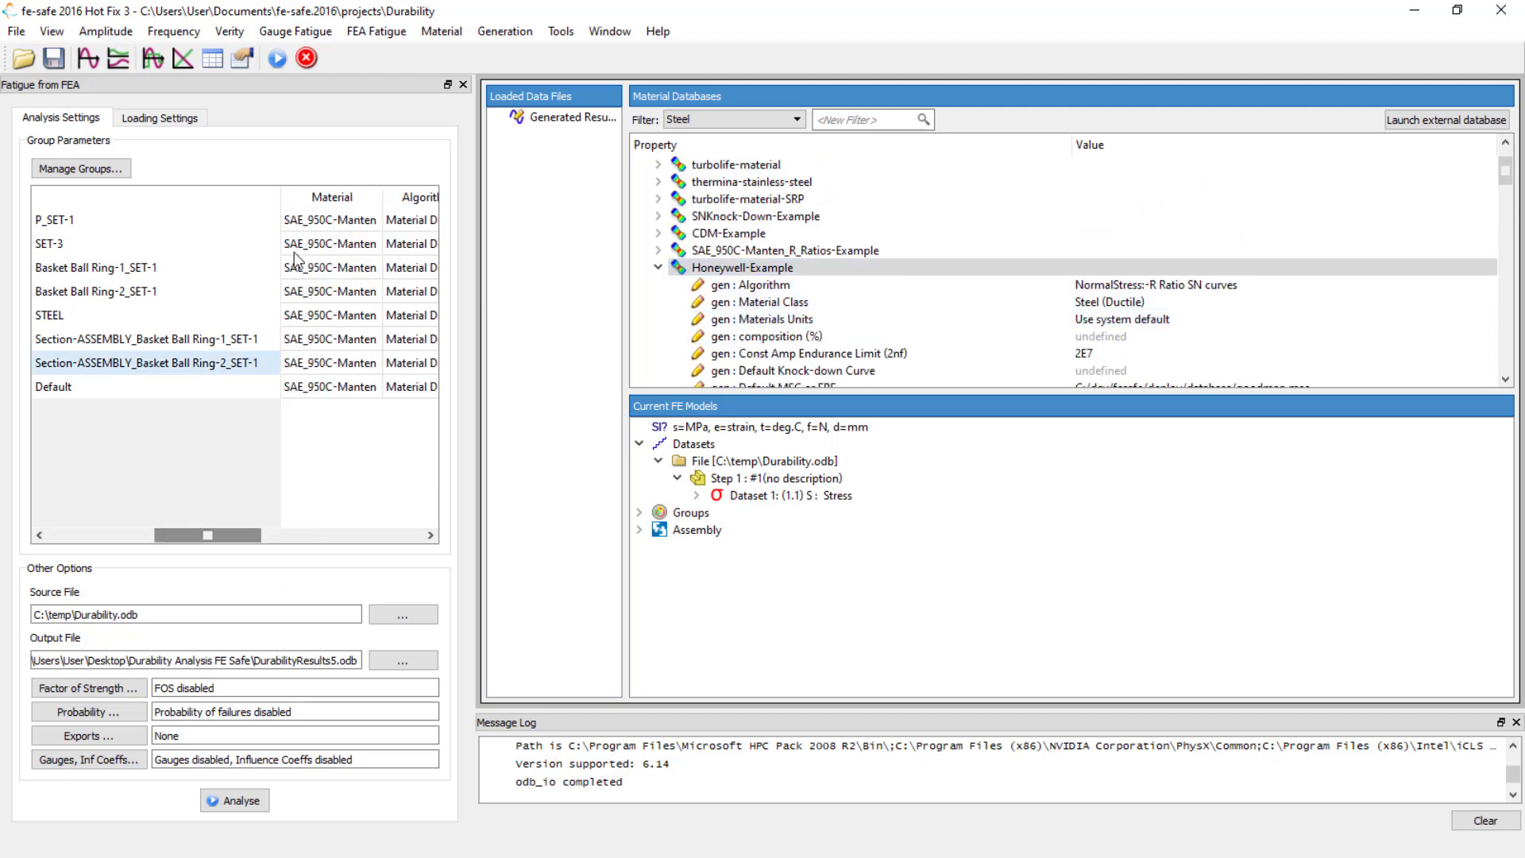
pyautogui.click(311, 201)
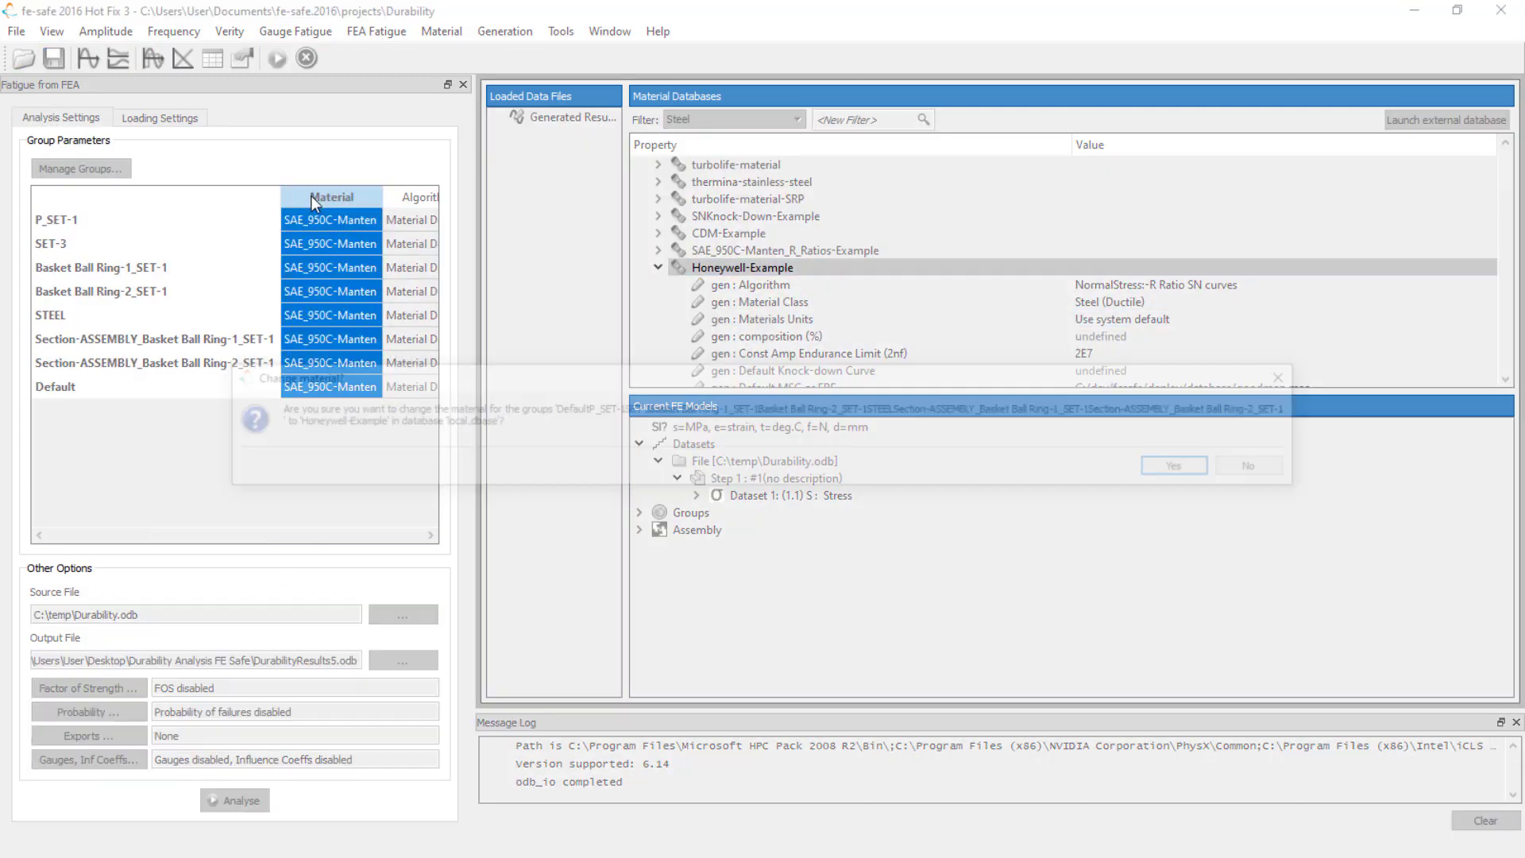
pyautogui.click(1171, 470)
pyautogui.moveTo(218, 535); pyautogui.dragTo(276, 535)
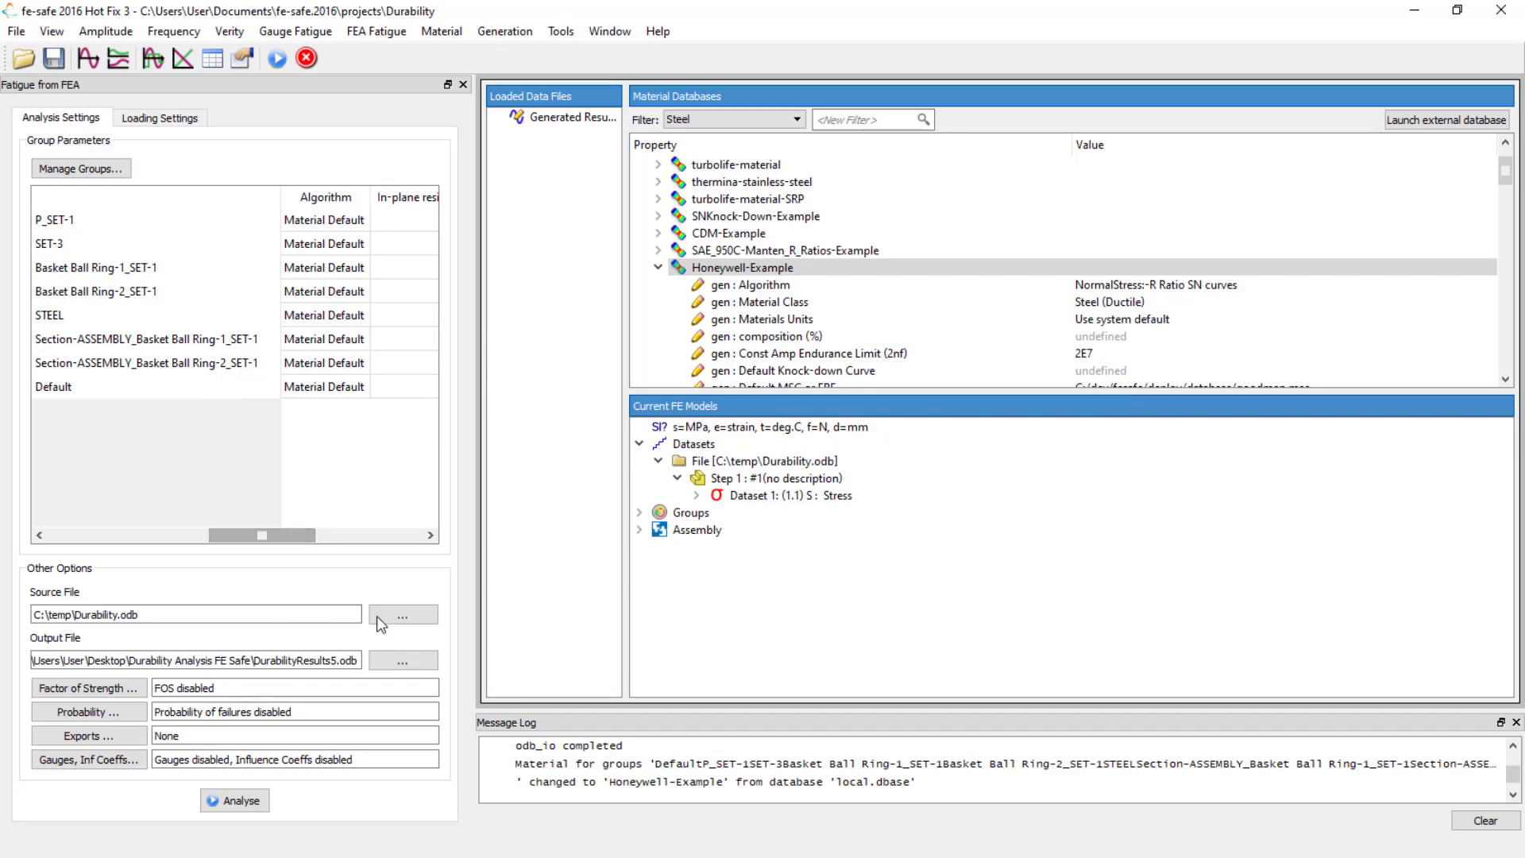
# Set the fatigue analysis output file to DurabilityResults6.odb
pyautogui.click(411, 659)
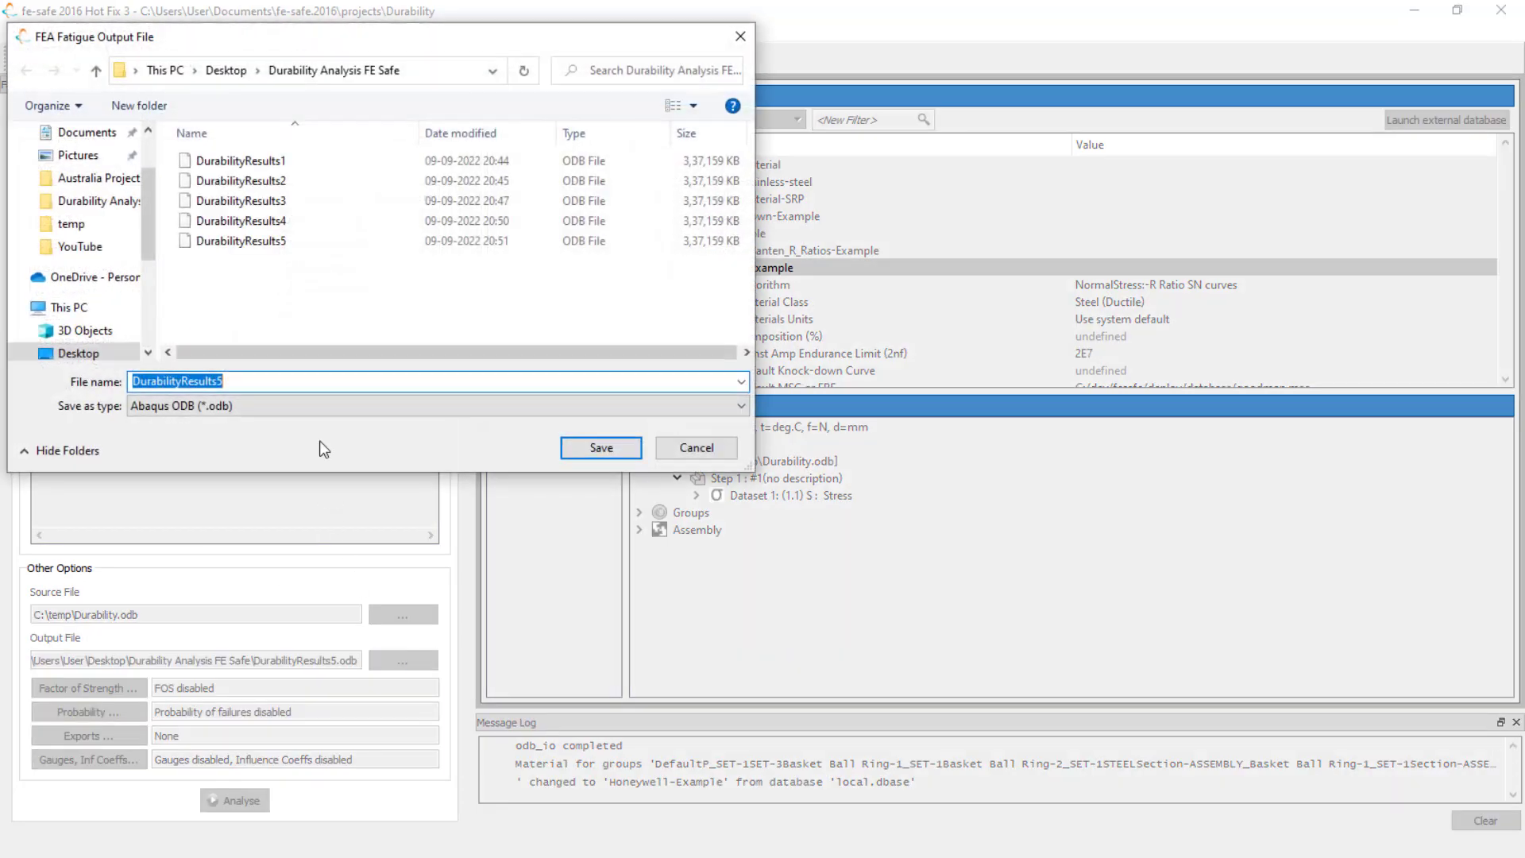
pyautogui.click(254, 384)
pyautogui.press('BackSpace')
pyautogui.write('6')
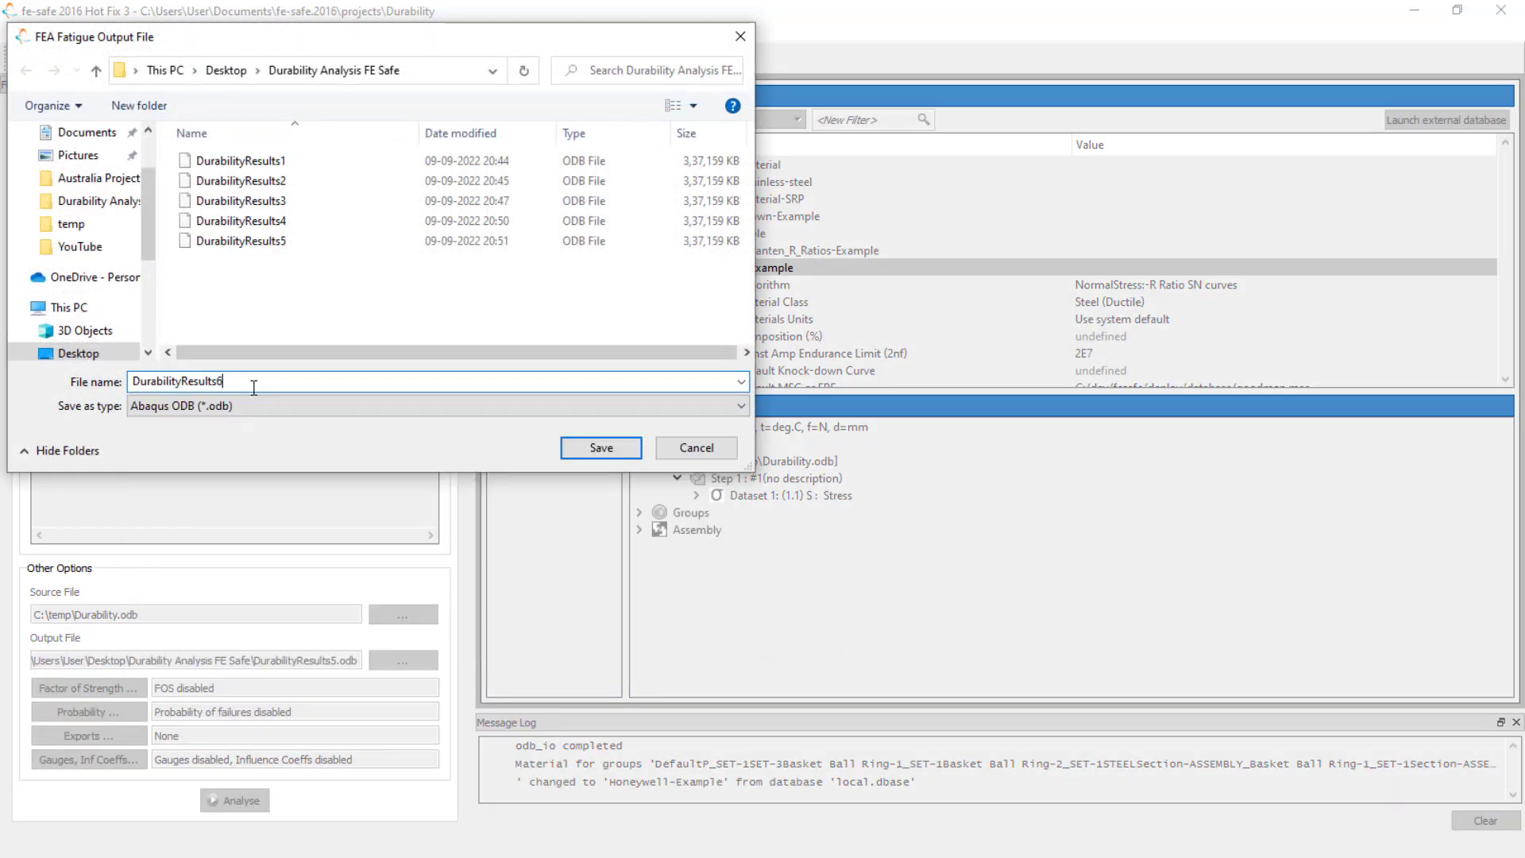
pyautogui.click(602, 449)
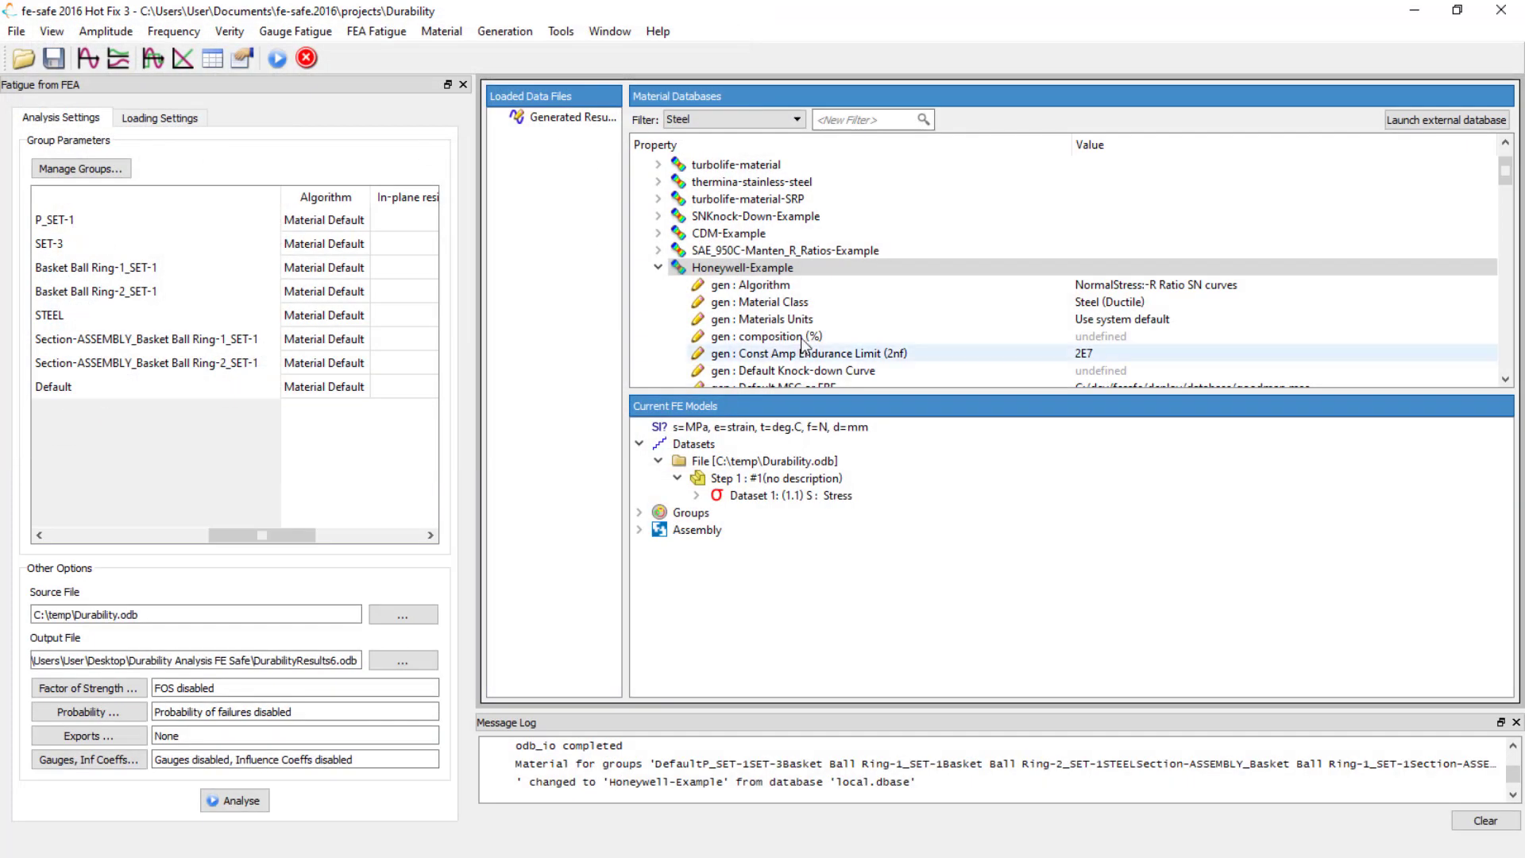
# Review the Honeywell-Example properties, run the fatigue analysis with this material and close the completion summary
pyautogui.scroll(-10, 862, 313)
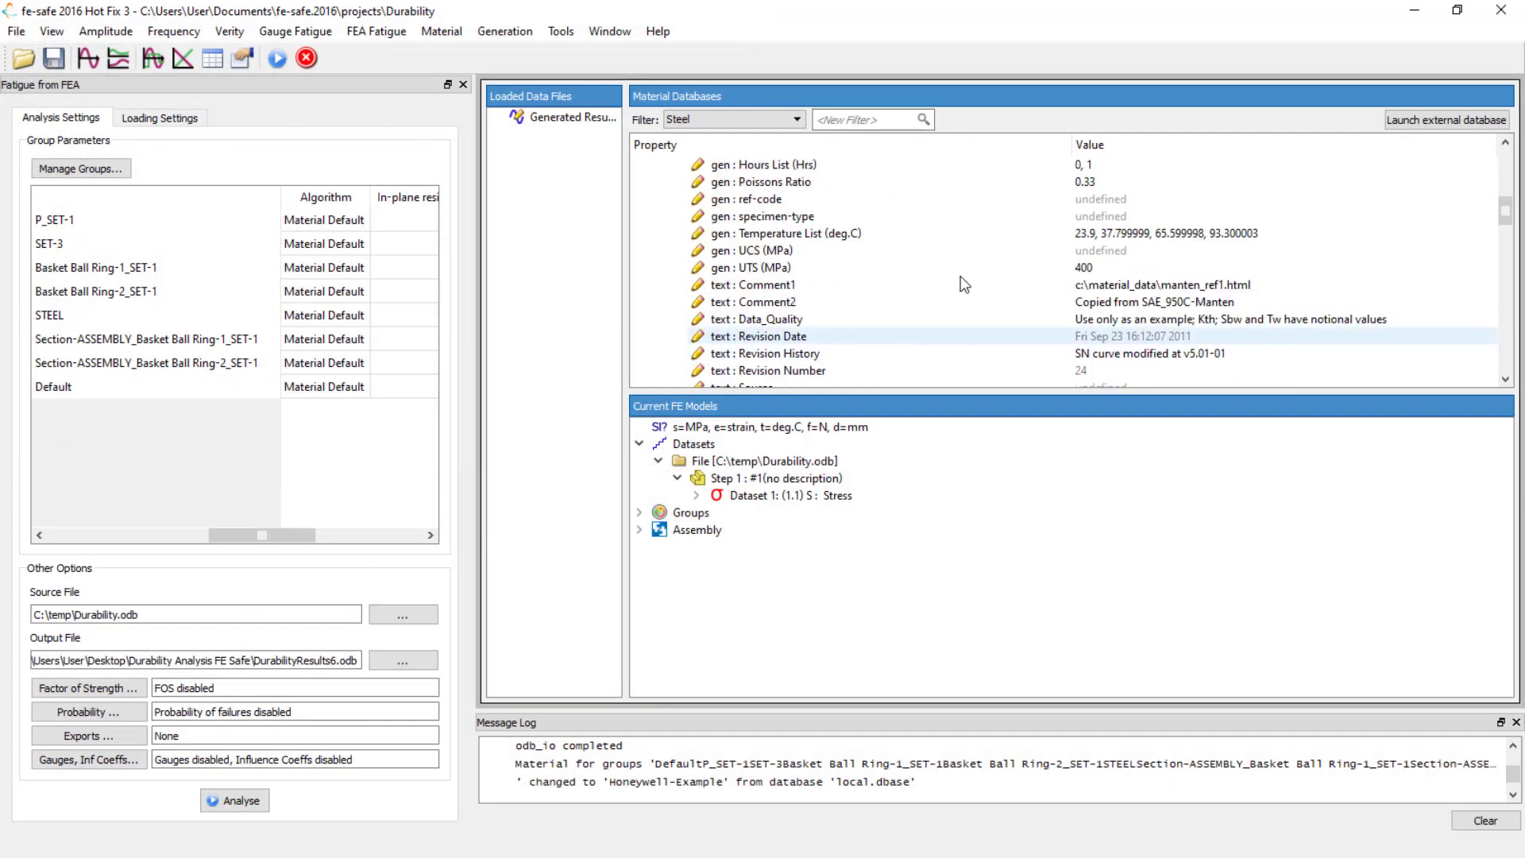
pyautogui.scroll(10, 999, 269)
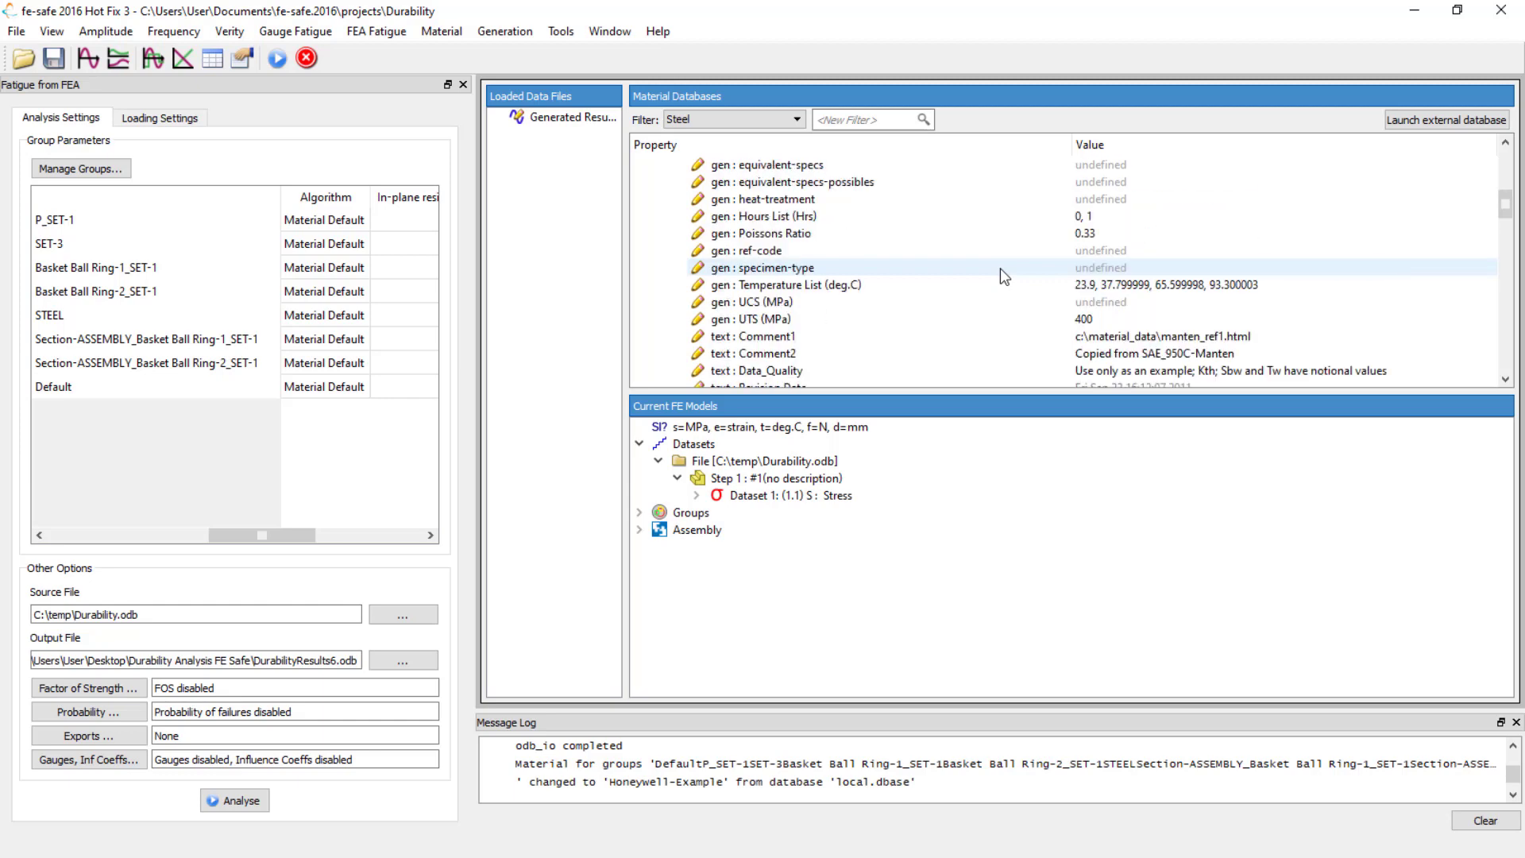
pyautogui.scroll(-3, 999, 268)
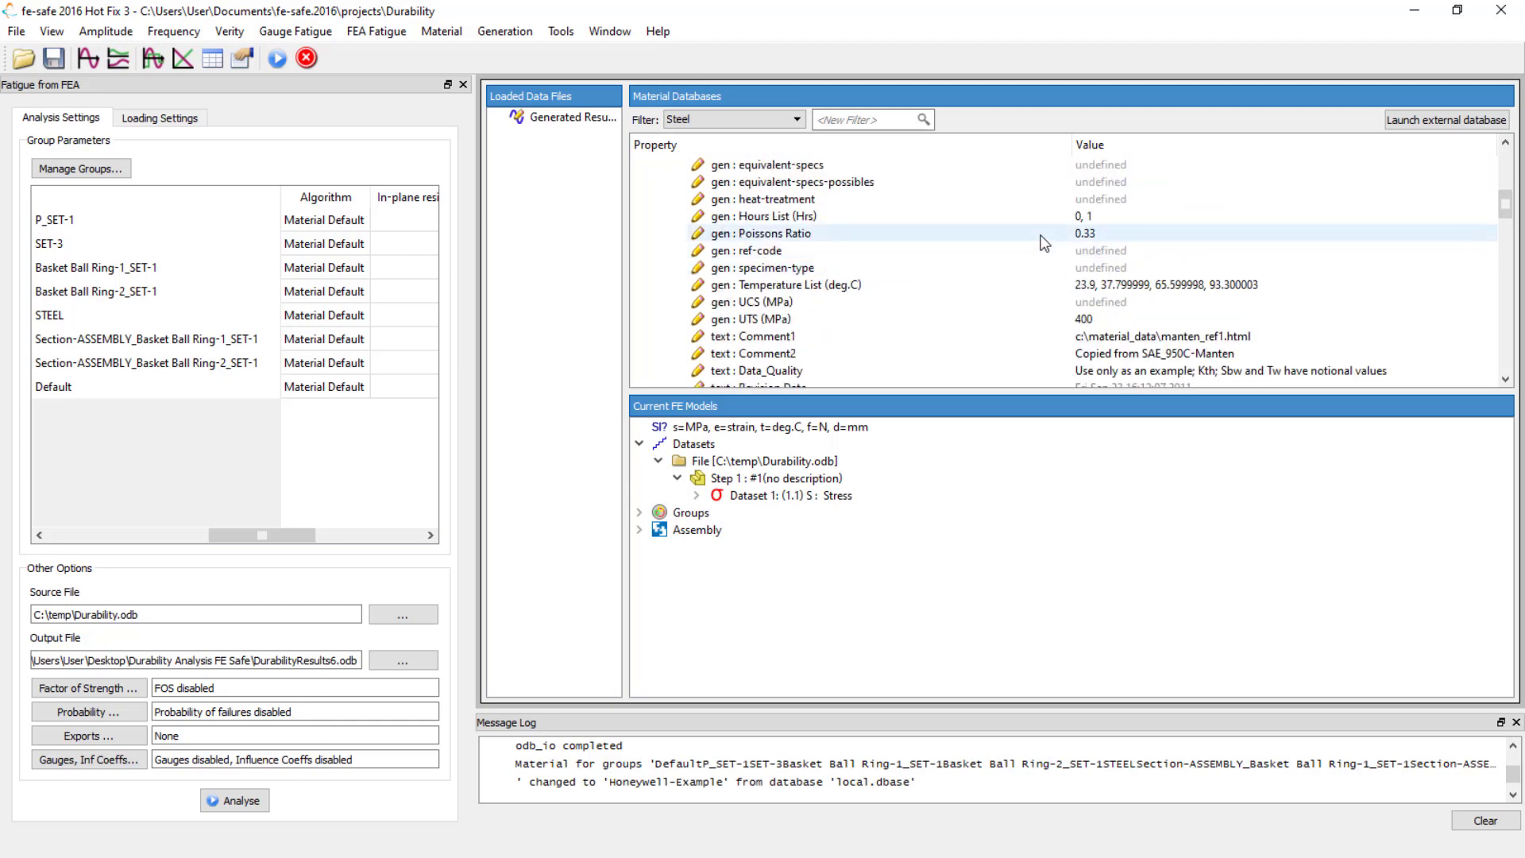
pyautogui.scroll(2, 1044, 243)
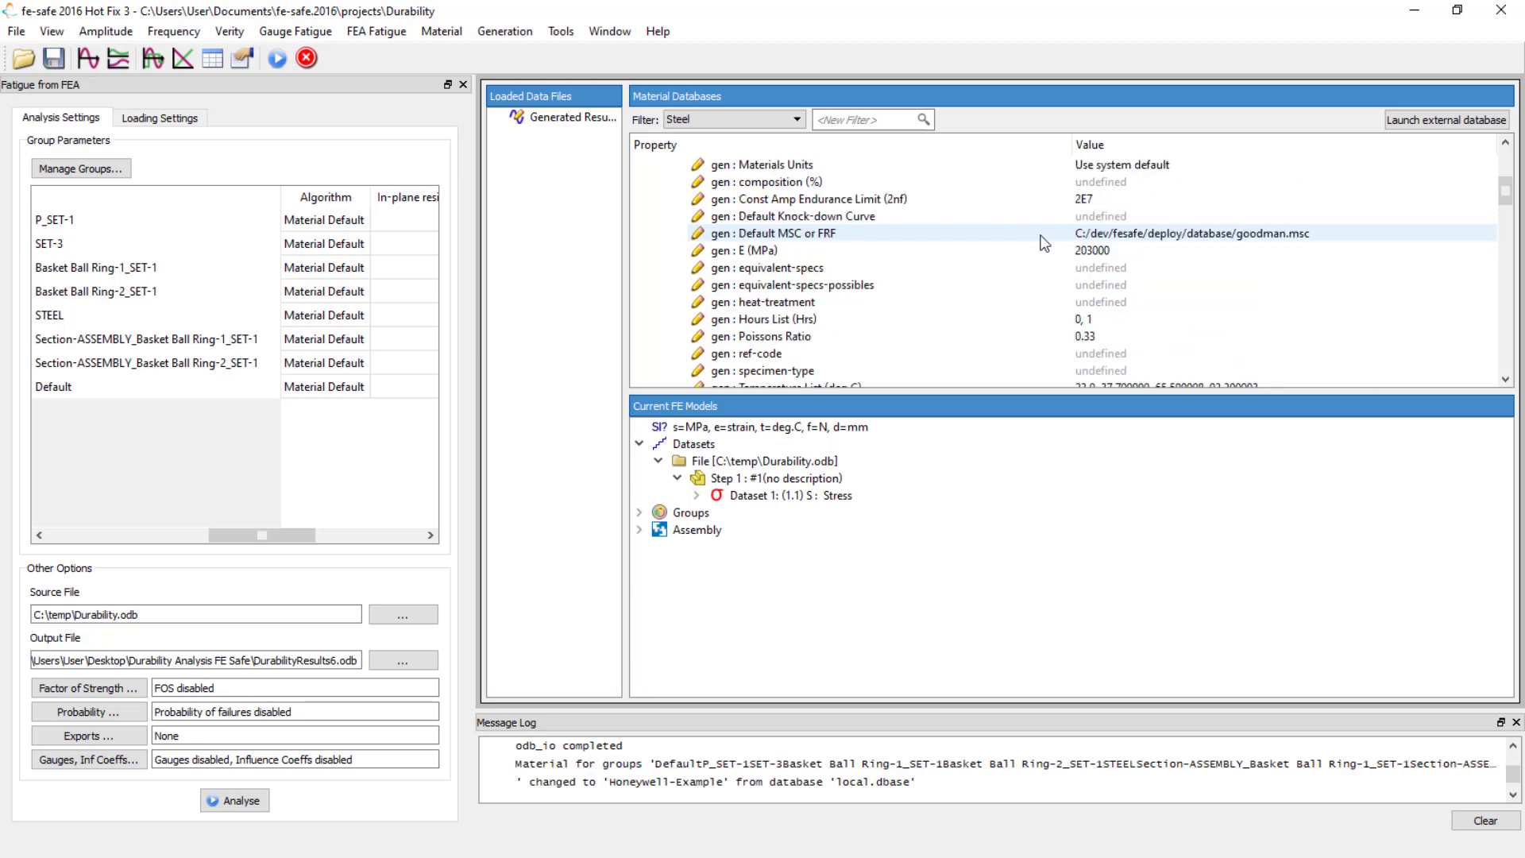
pyautogui.scroll(3, 1038, 235)
pyautogui.scroll(-3, 1041, 237)
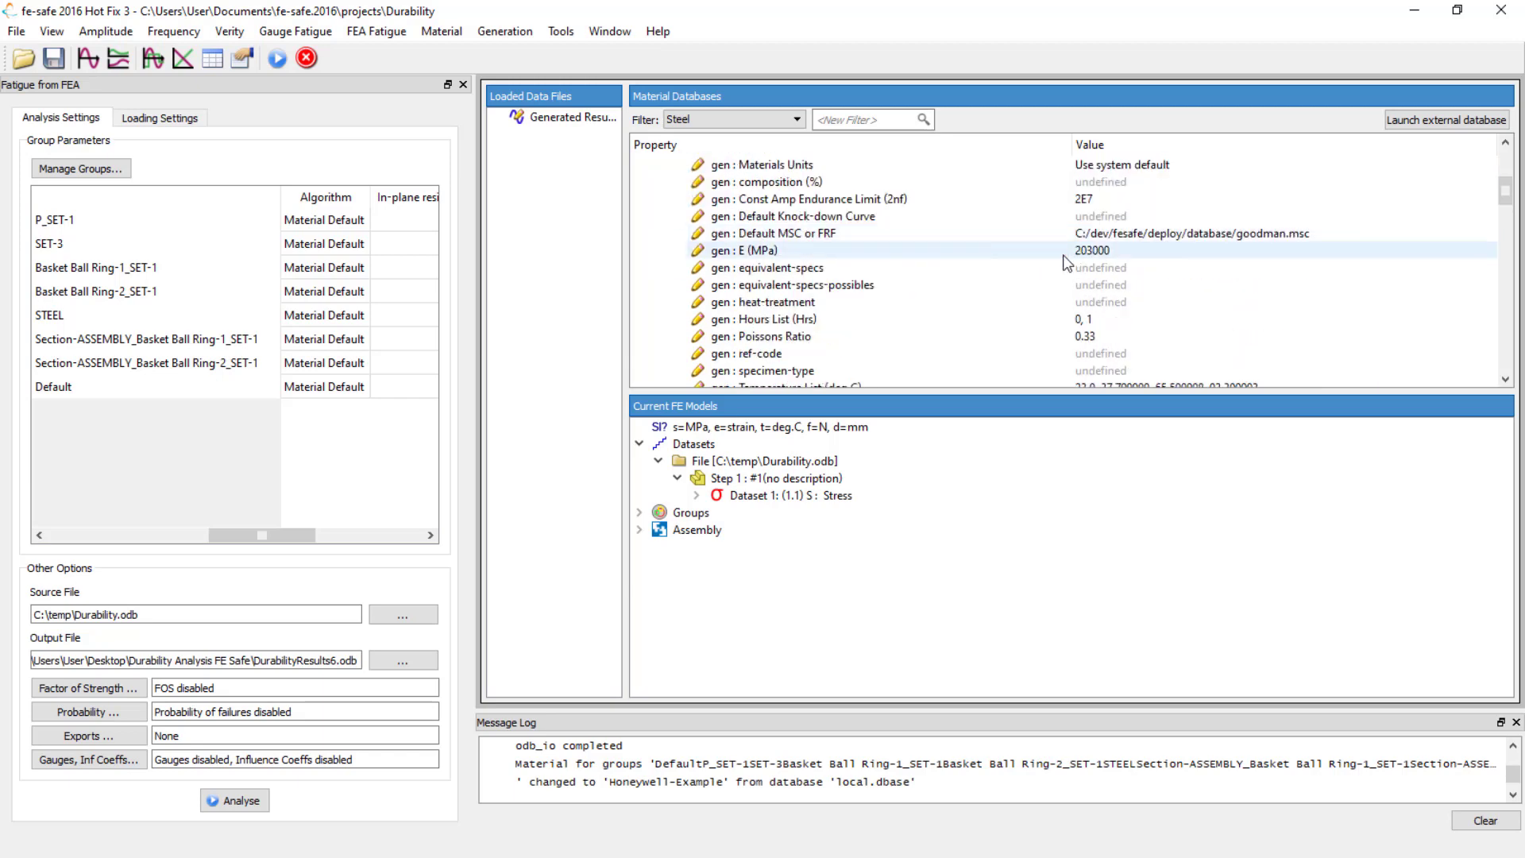
pyautogui.click(238, 799)
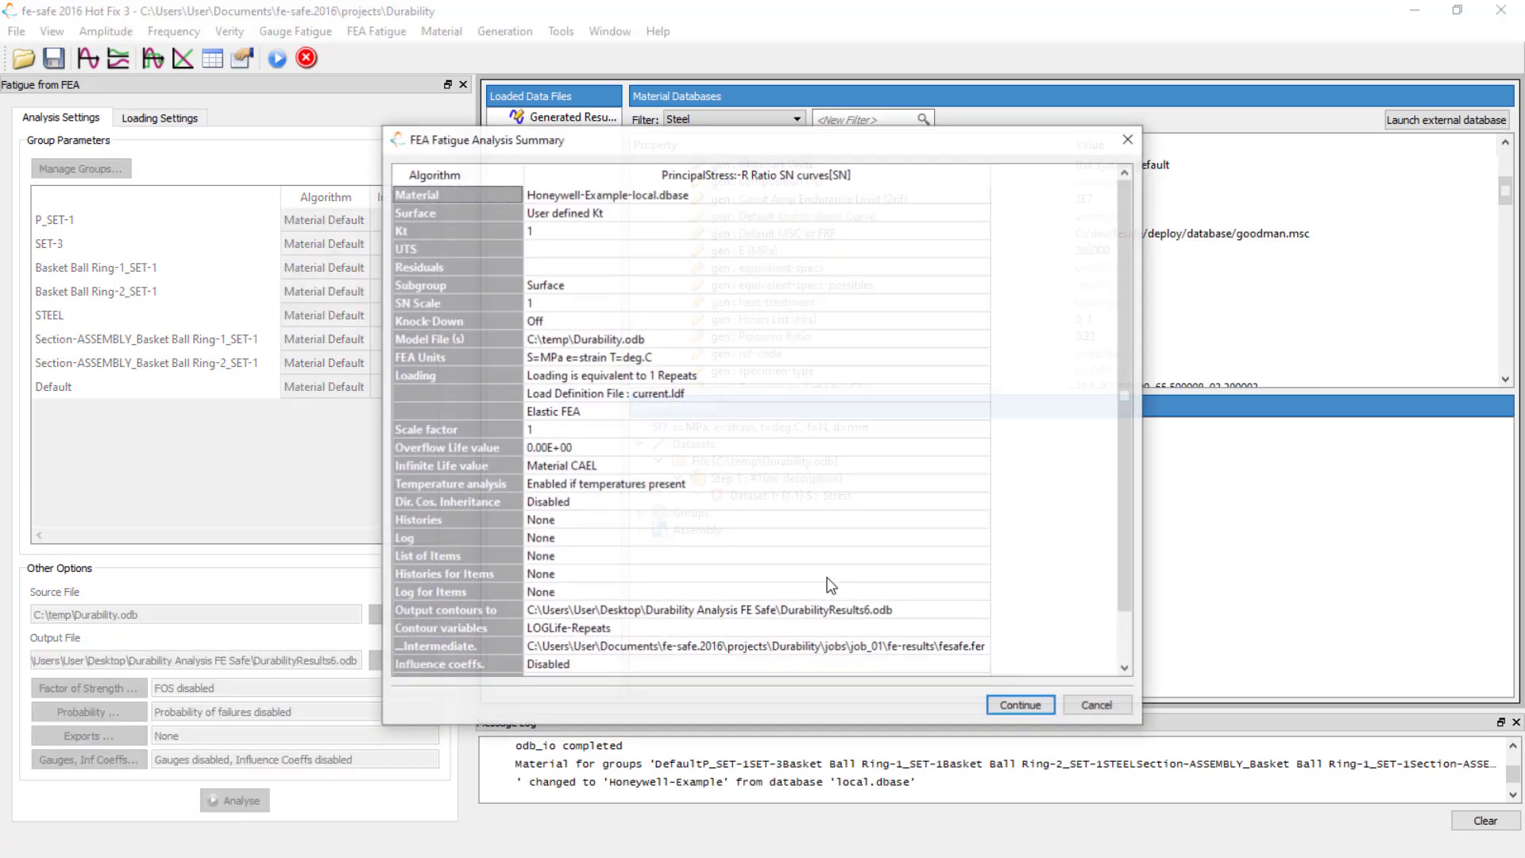
pyautogui.click(1021, 705)
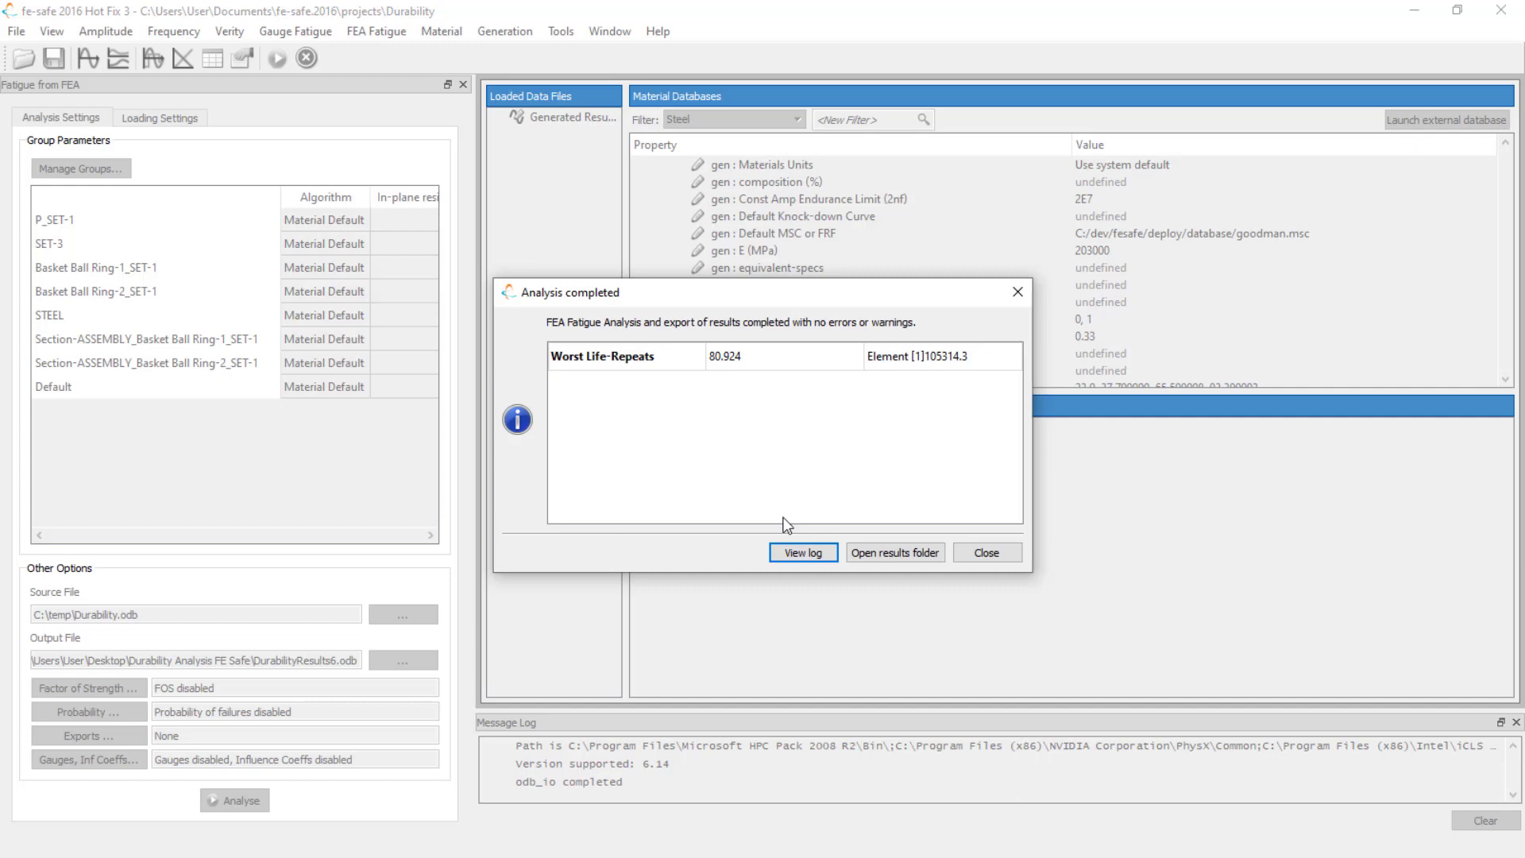
pyautogui.click(985, 553)
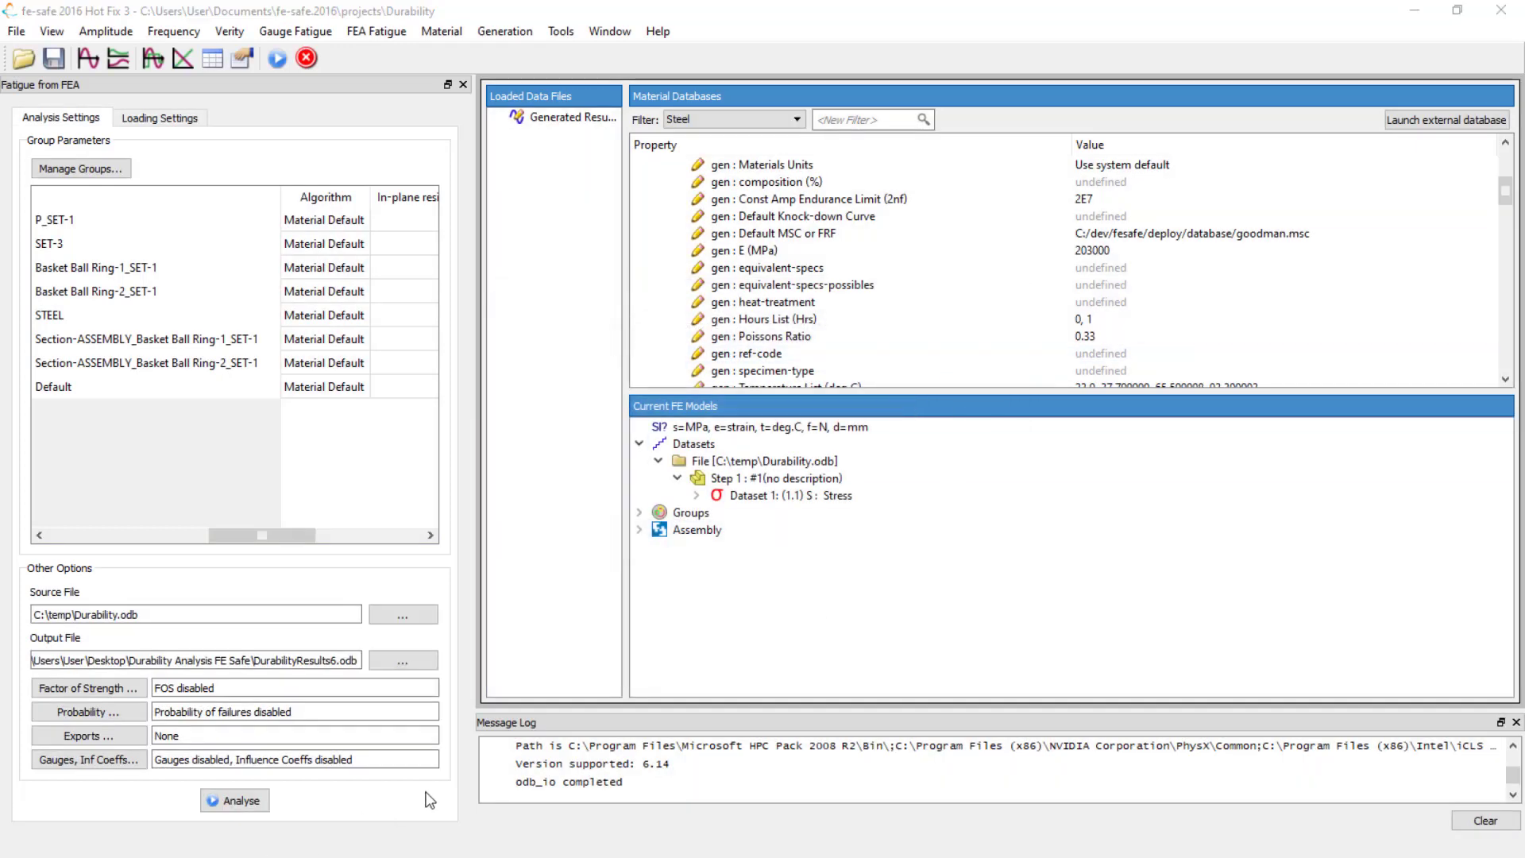
# Switch to Abaqus/CAE and open the output database DurabilityResults6.odb as read-only
pyautogui.press('super')
pyautogui.click(653, 846)
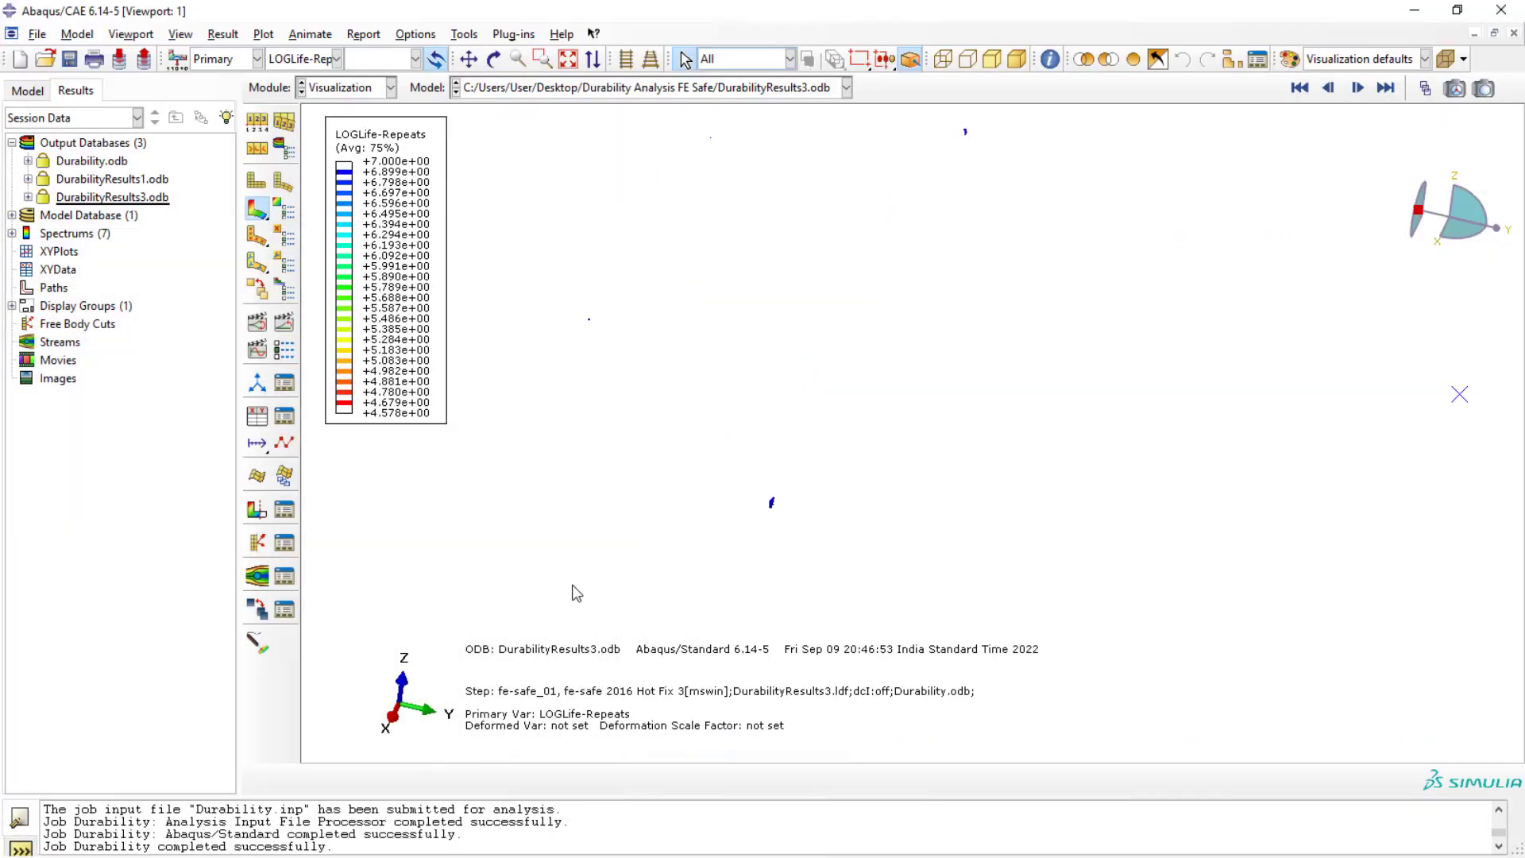
pyautogui.click(46, 60)
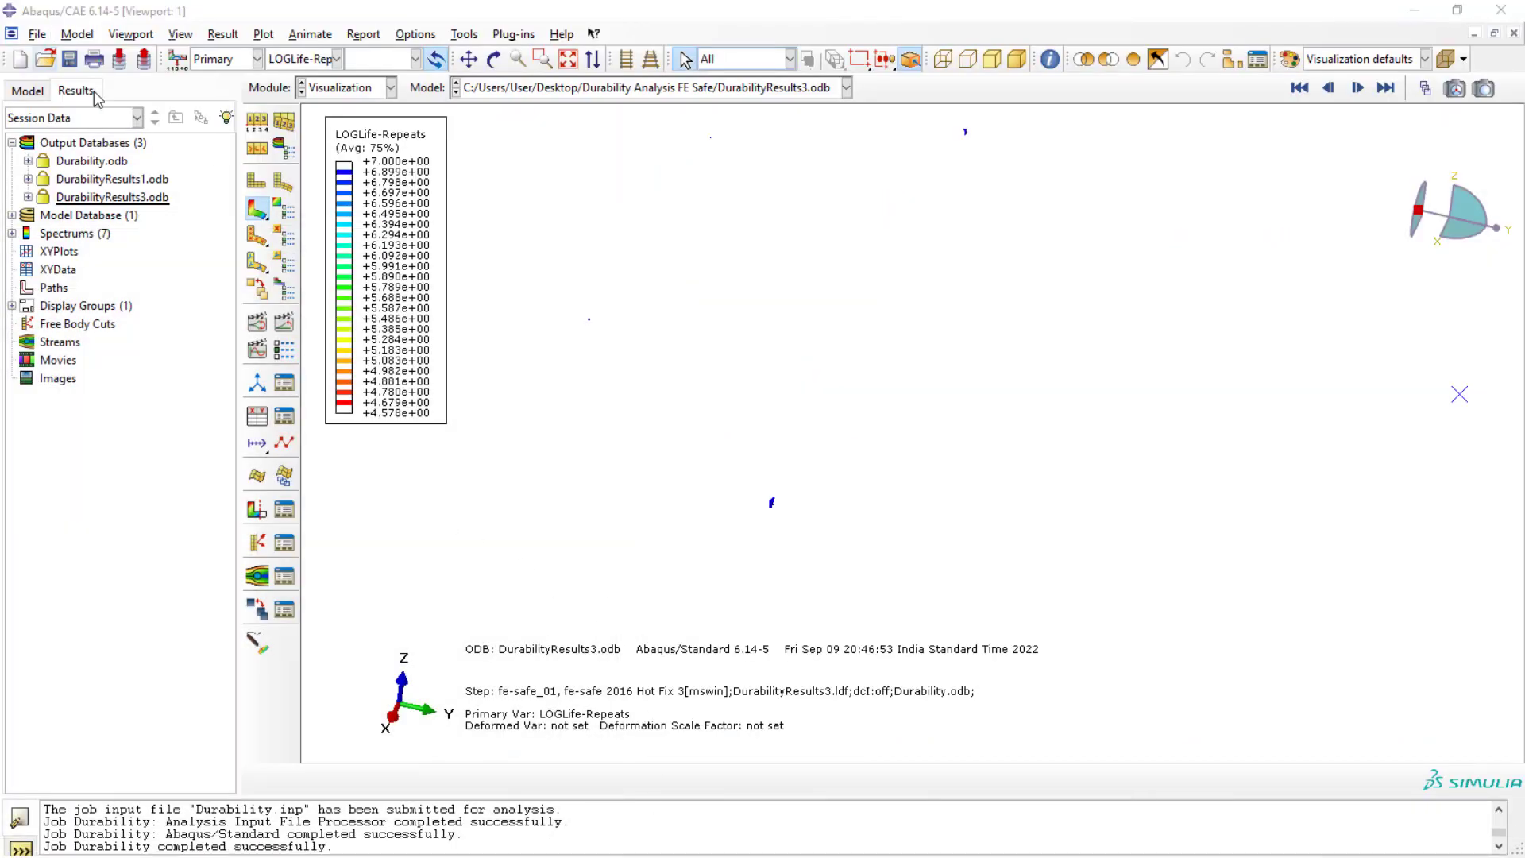
pyautogui.click(607, 441)
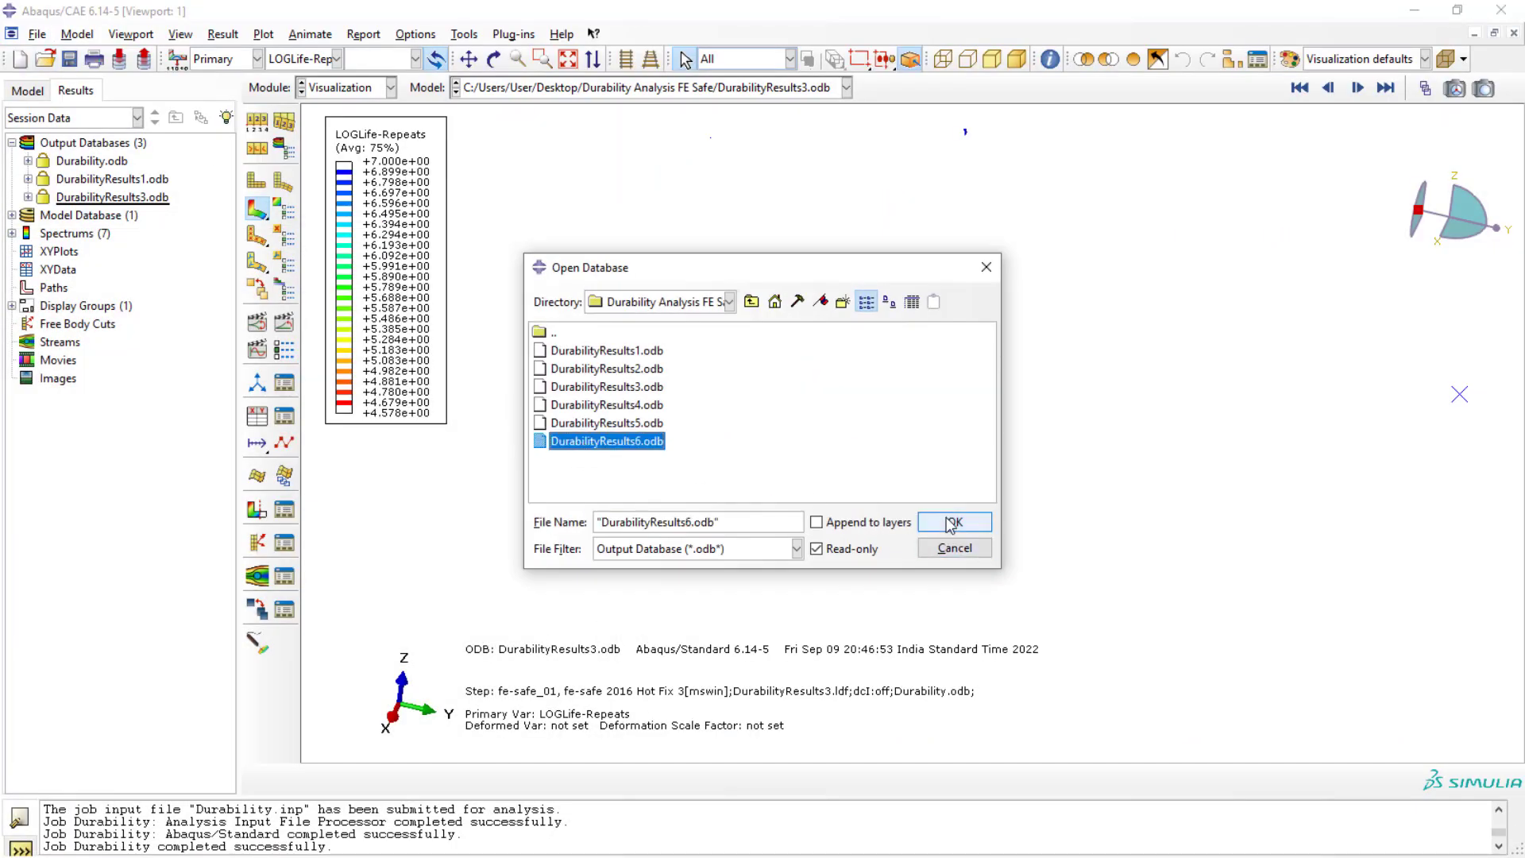
pyautogui.click(956, 524)
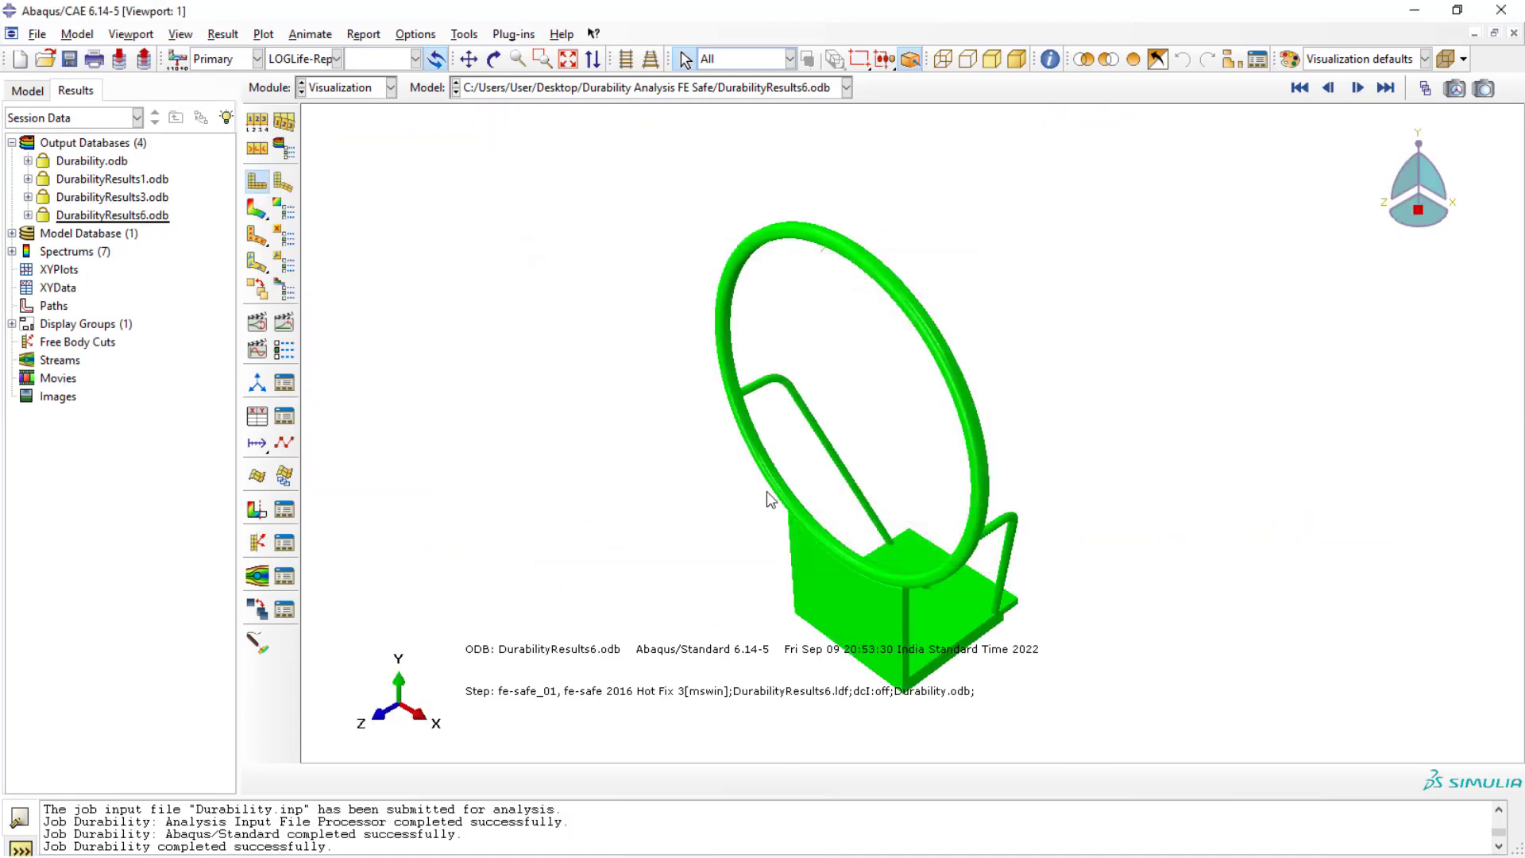
# Plot the LOGLife-Repeats contours on the ring model and set the contour type to Banded
pyautogui.click(255, 211)
pyautogui.scroll(8, 989, 541)
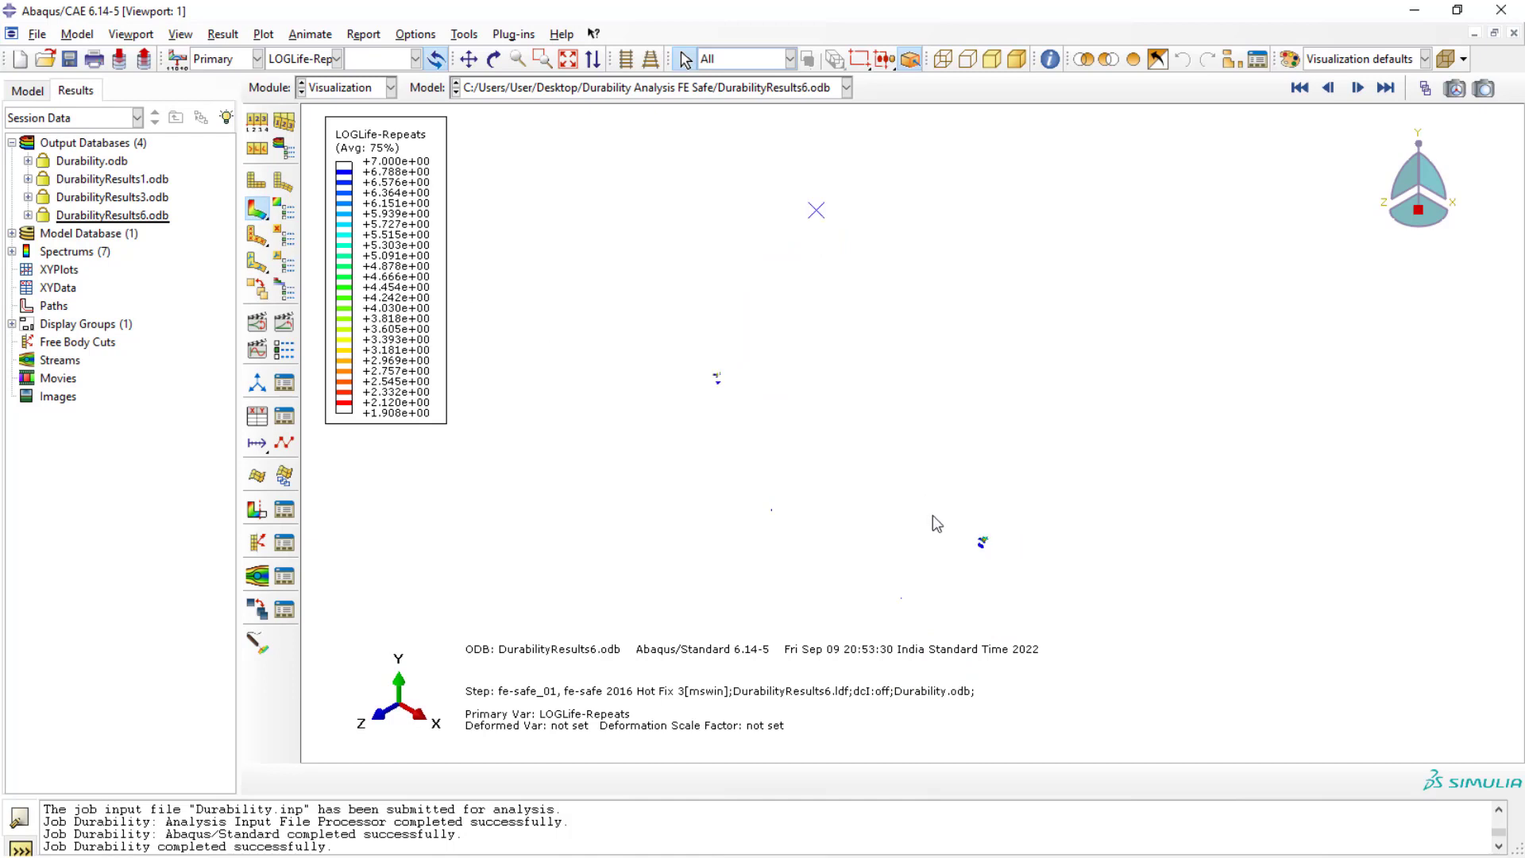
pyautogui.scroll(-2, 993, 544)
pyautogui.scroll(-2, 988, 553)
pyautogui.click(283, 211)
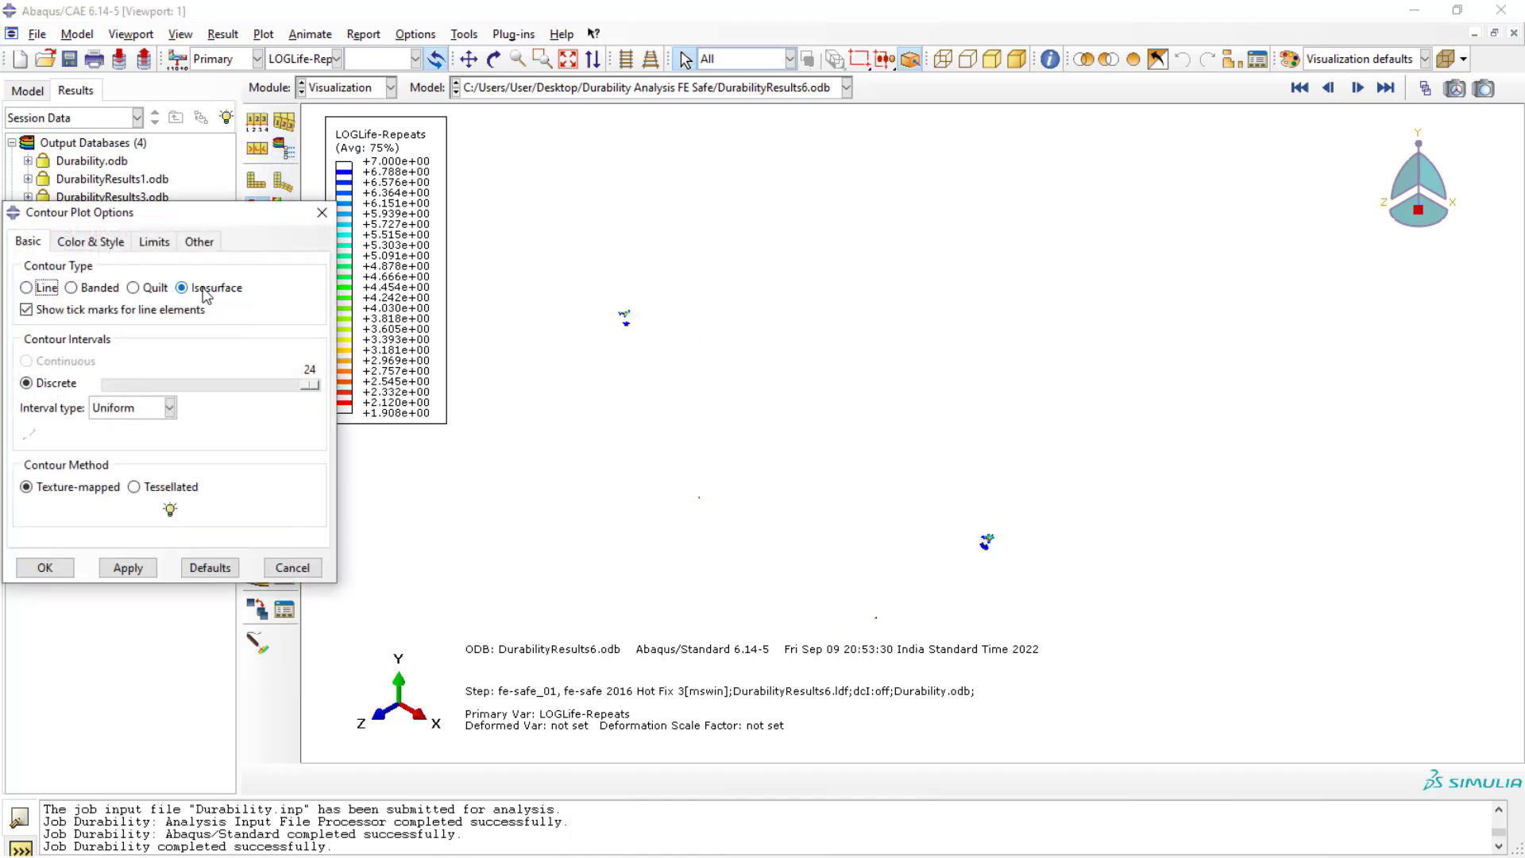
pyautogui.click(143, 291)
pyautogui.click(107, 293)
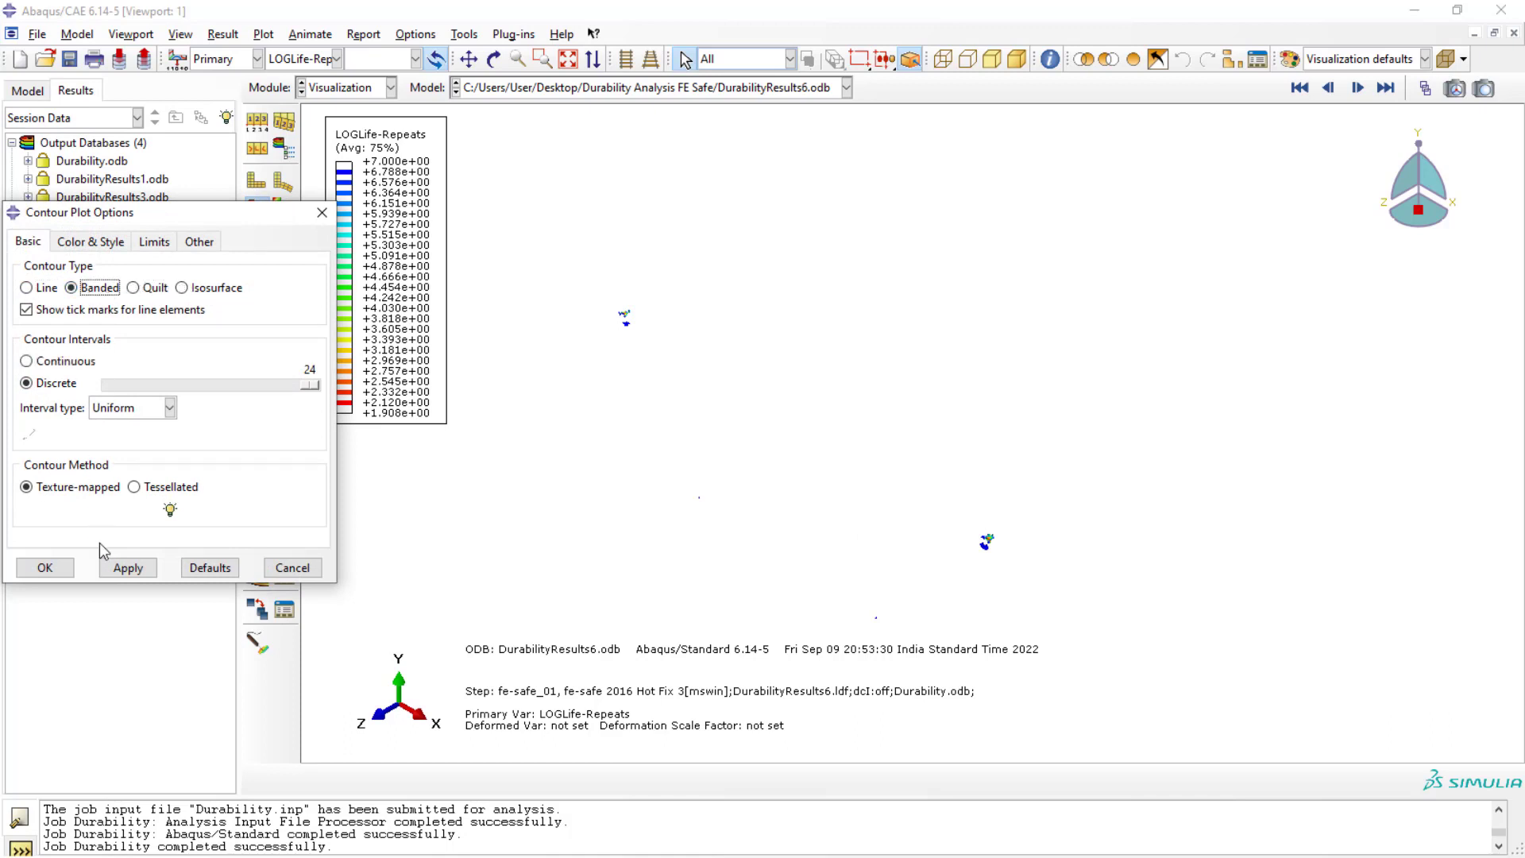
pyautogui.click(125, 568)
# Examine the life contours around the joints between the support rods and the ring, and close the contour options
pyautogui.scroll(4, 748, 505)
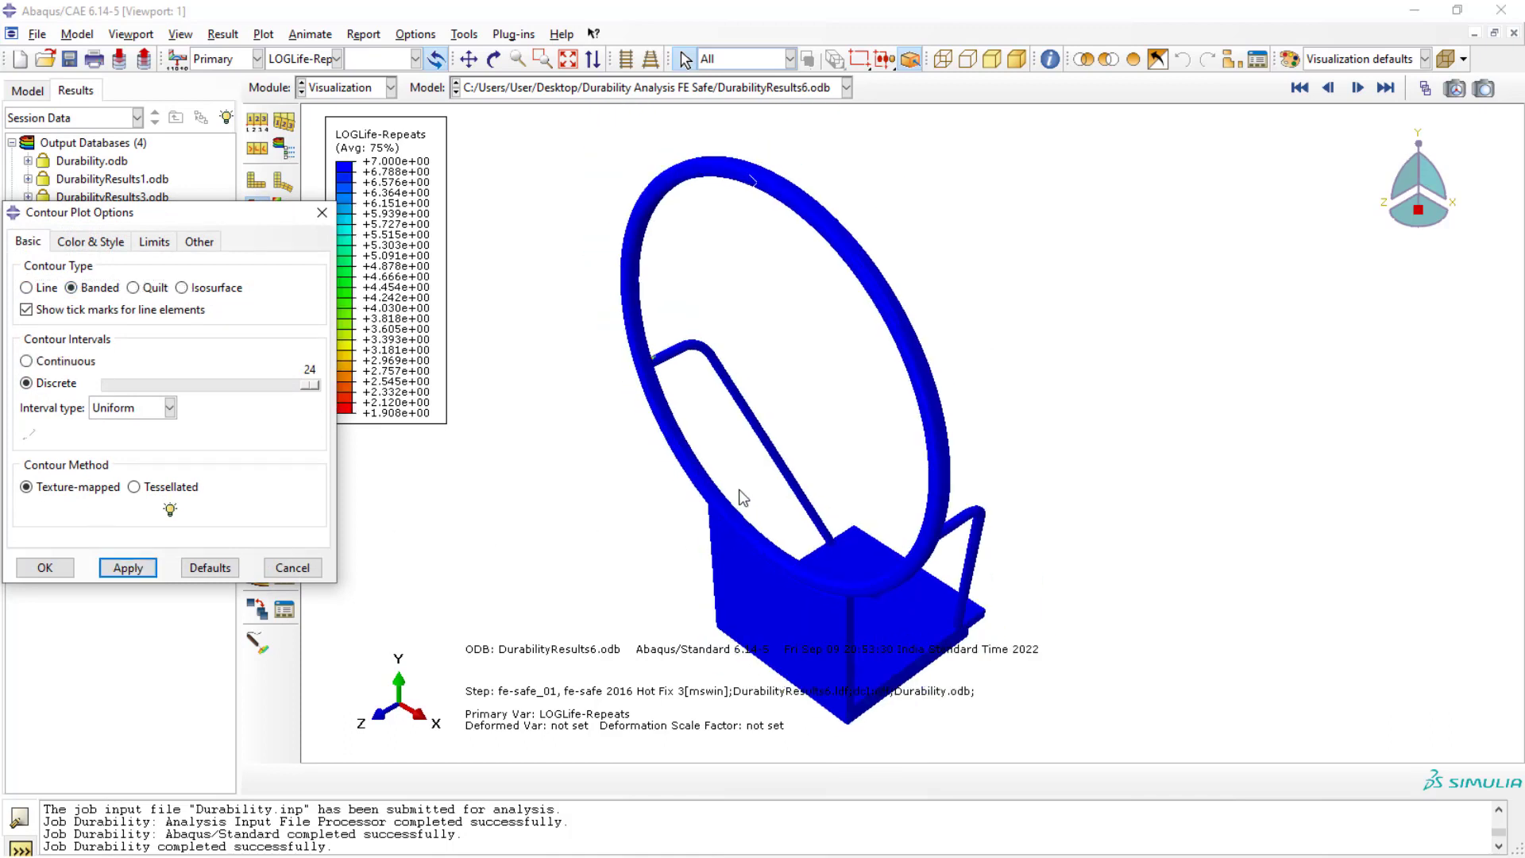
pyautogui.keyDown('ctrl'); pyautogui.keyDown('alt'); pyautogui.moveTo(596, 536); pyautogui.dragTo(942, 316); pyautogui.keyUp('alt'); pyautogui.keyUp('ctrl')
pyautogui.scroll(-8, 906, 288)
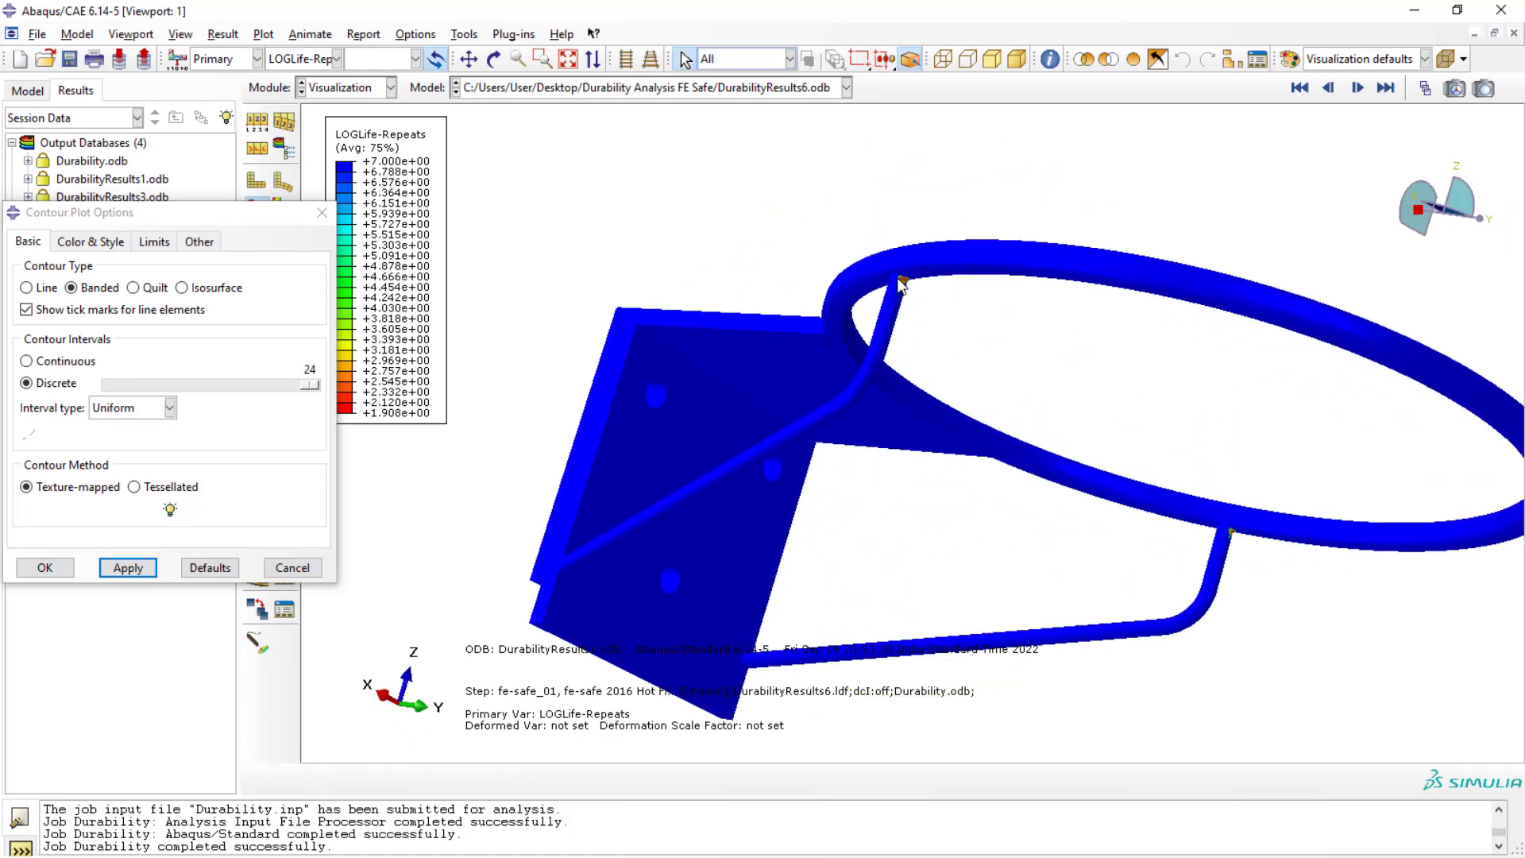
pyautogui.scroll(3, 900, 280)
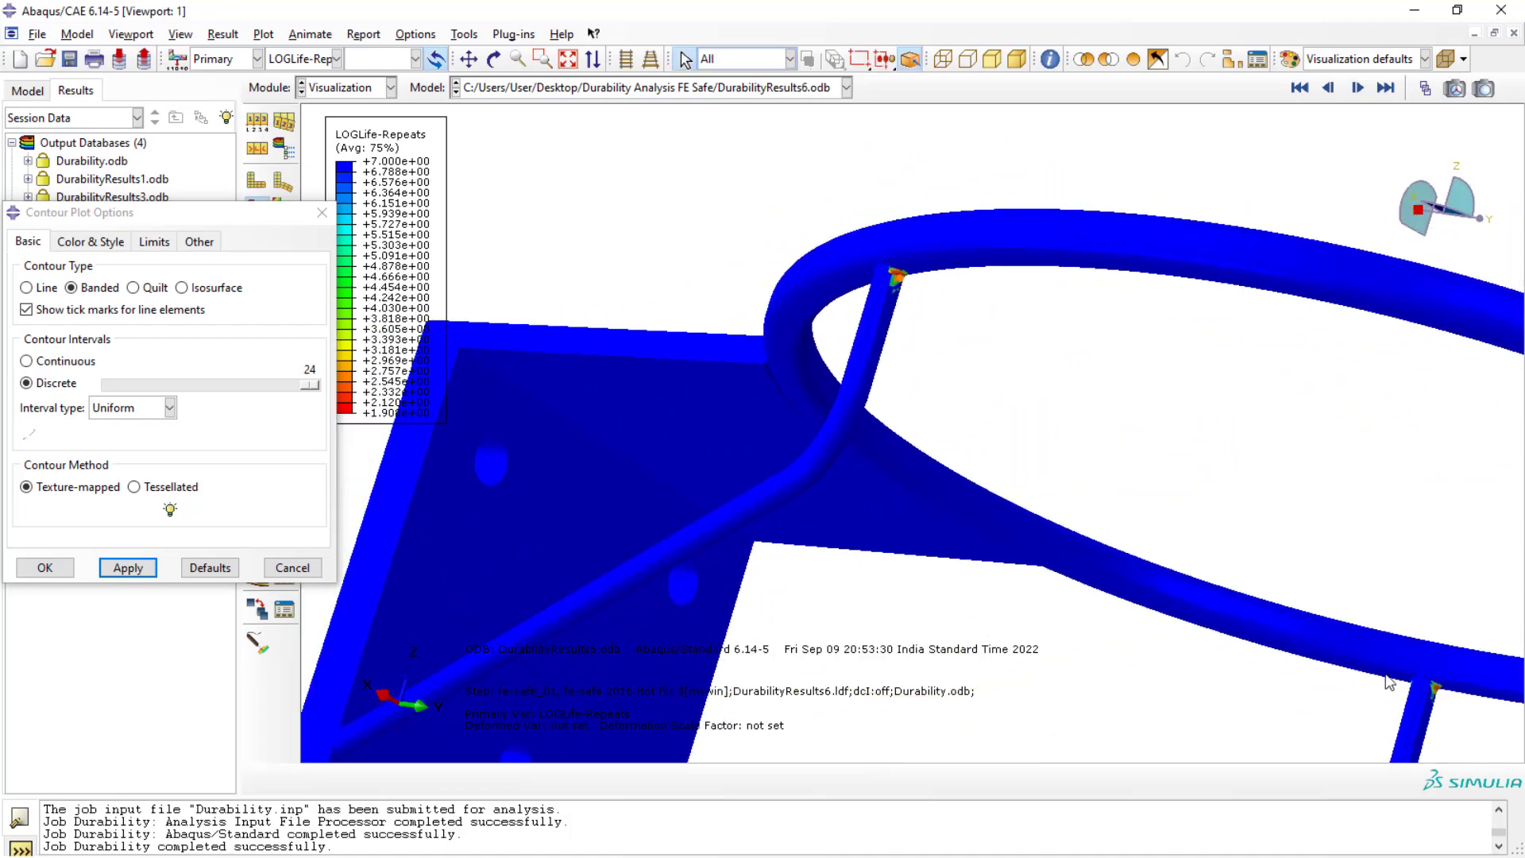
pyautogui.scroll(-5, 1440, 689)
pyautogui.scroll(3, 1425, 689)
pyautogui.scroll(5, 1195, 499)
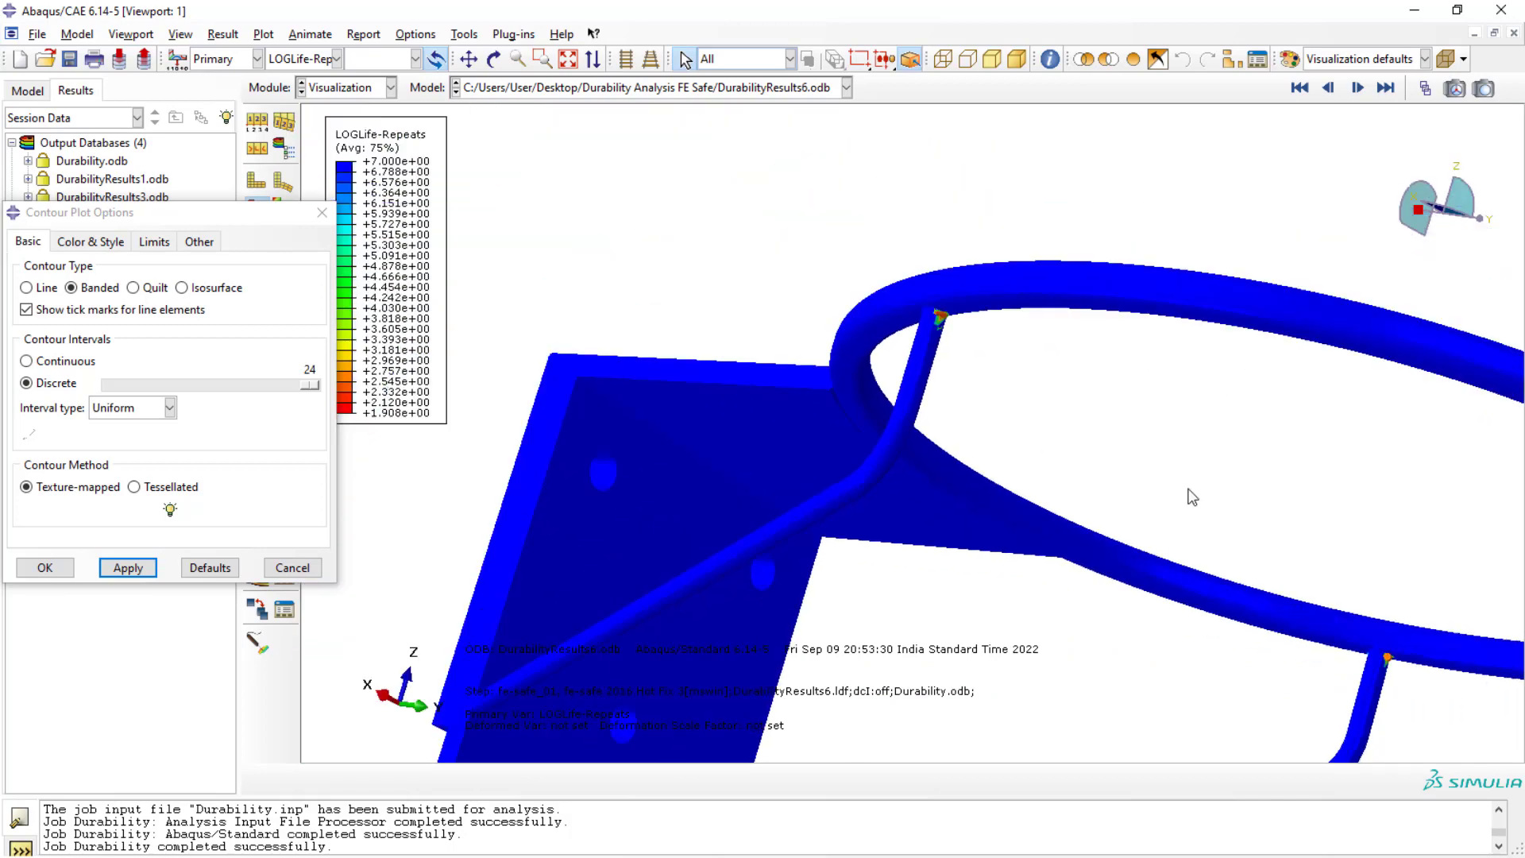
pyautogui.keyDown('ctrl'); pyautogui.keyDown('alt'); pyautogui.moveTo(1109, 442); pyautogui.dragTo(1058, 486); pyautogui.keyUp('alt'); pyautogui.keyUp('ctrl')
pyautogui.press('Escape')
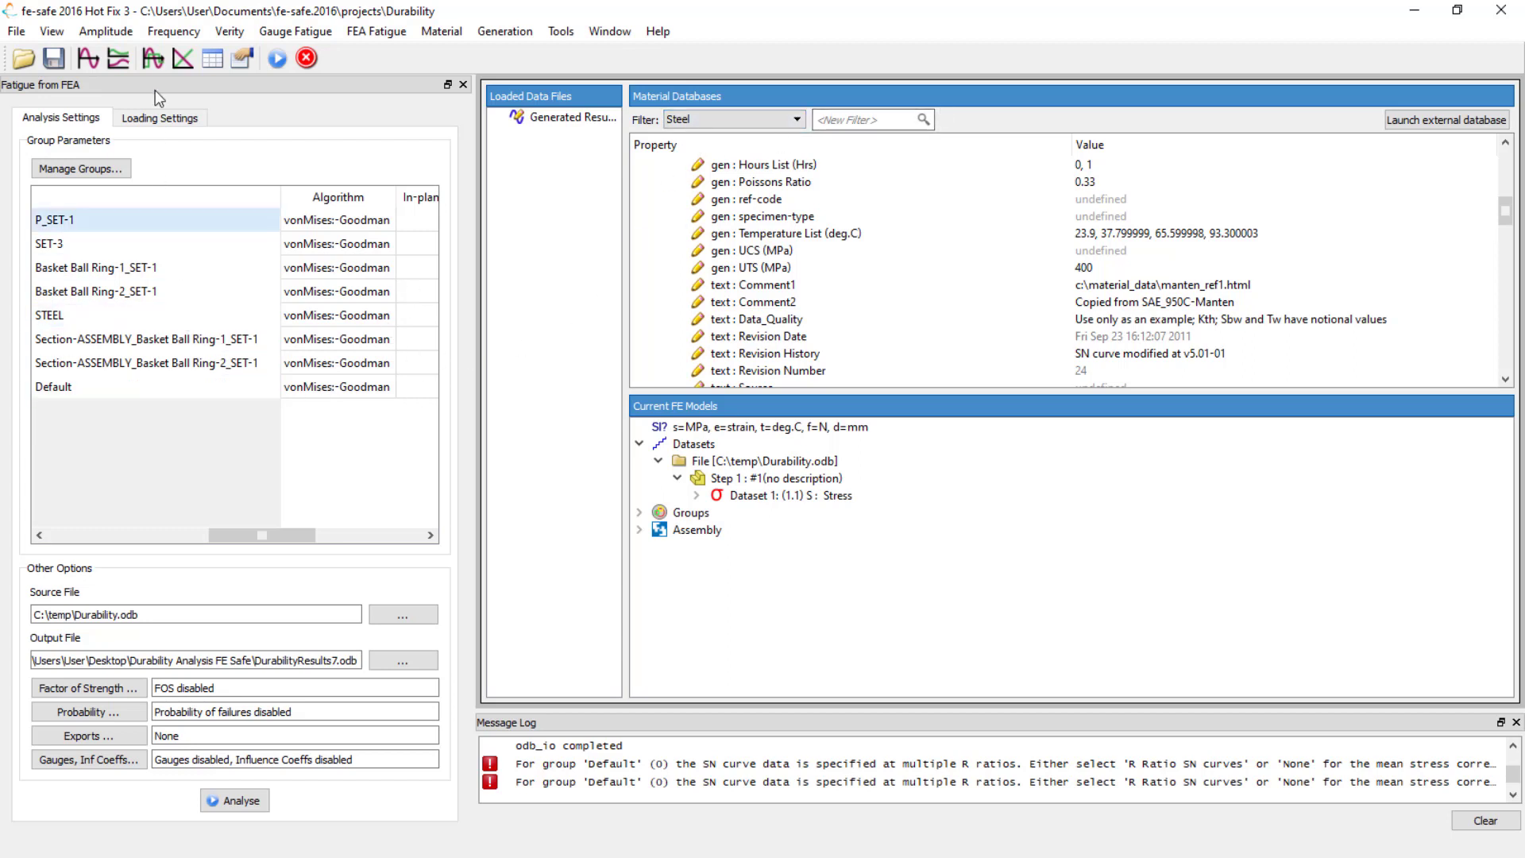
# Leave fe-safe for Abaqus/CAE and inspect the DurabilityResults6.odb life contours at the rod-to-ring joints and over the whole ring
pyautogui.click(1502, 13)
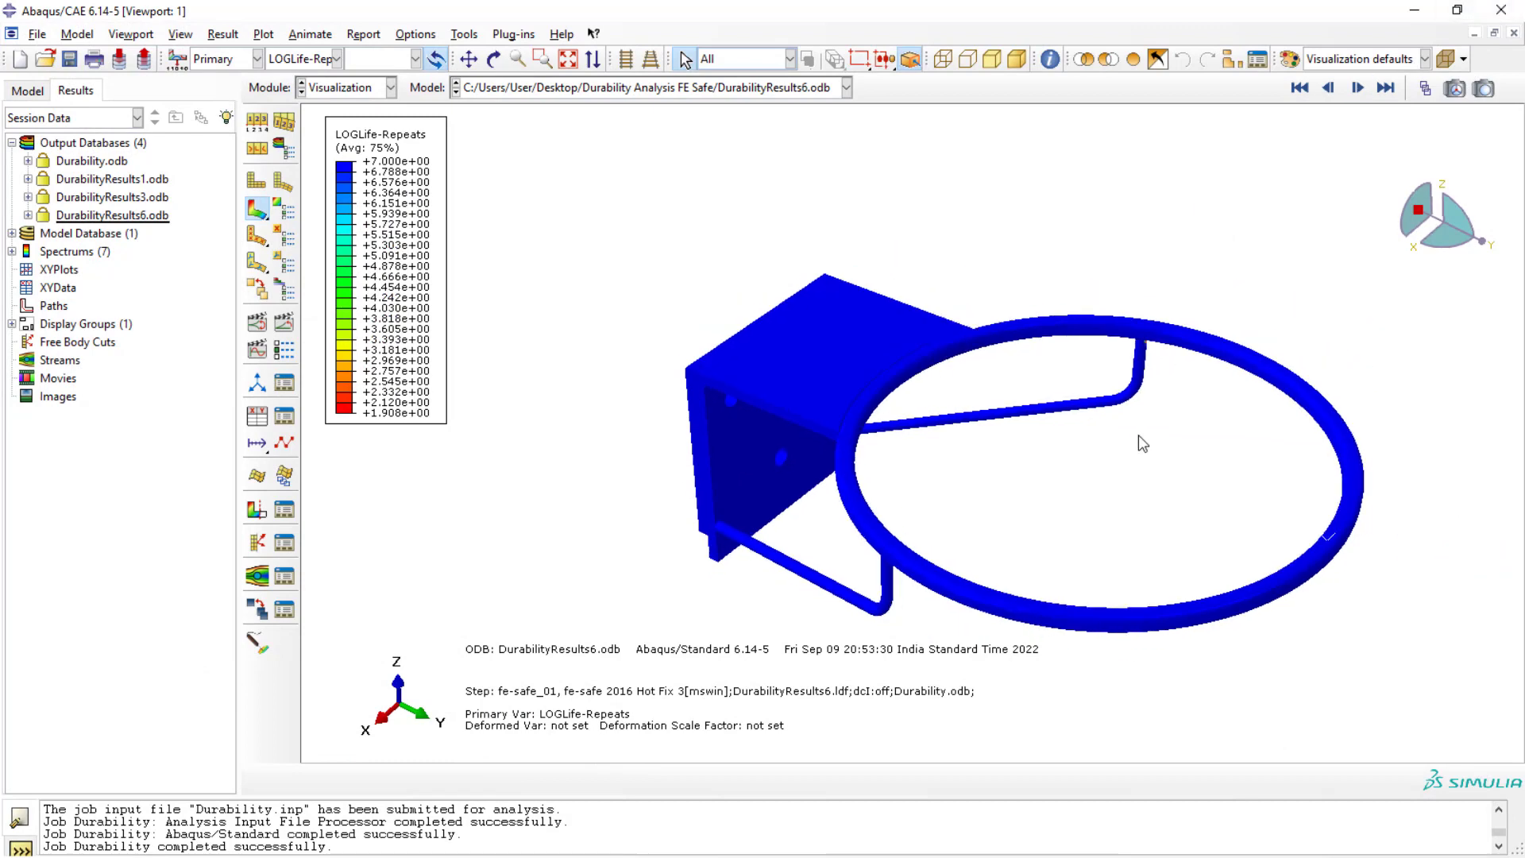
pyautogui.scroll(2, 1138, 441)
pyautogui.keyDown('ctrl'); pyautogui.keyDown('alt'); pyautogui.moveTo(690, 514); pyautogui.dragTo(895, 403); pyautogui.keyUp('alt'); pyautogui.keyUp('ctrl')
pyautogui.scroll(3, 894, 404)
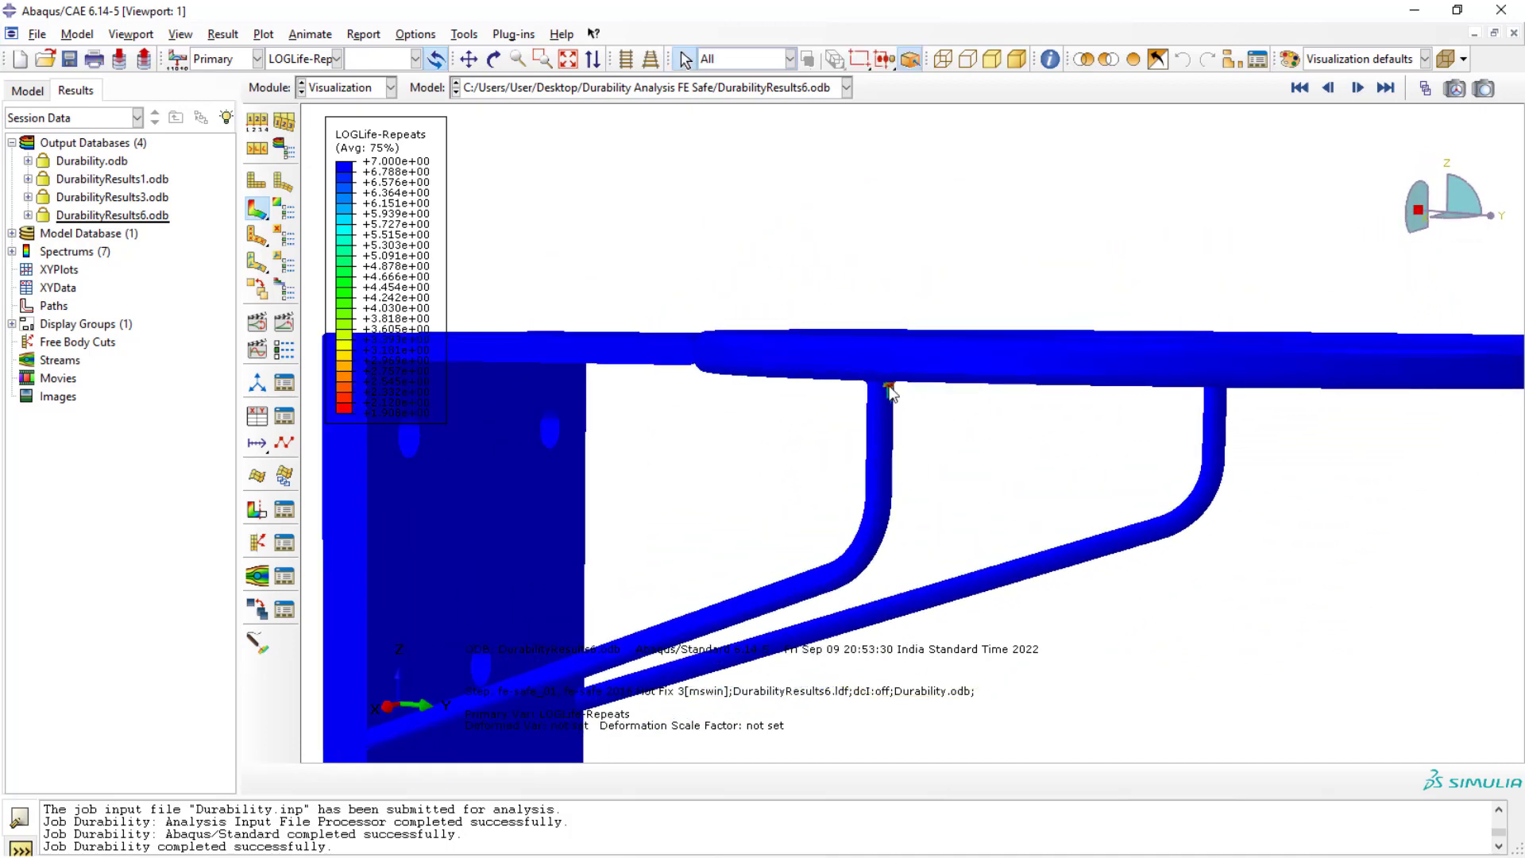
pyautogui.scroll(-5, 904, 304)
pyautogui.scroll(-2, 923, 290)
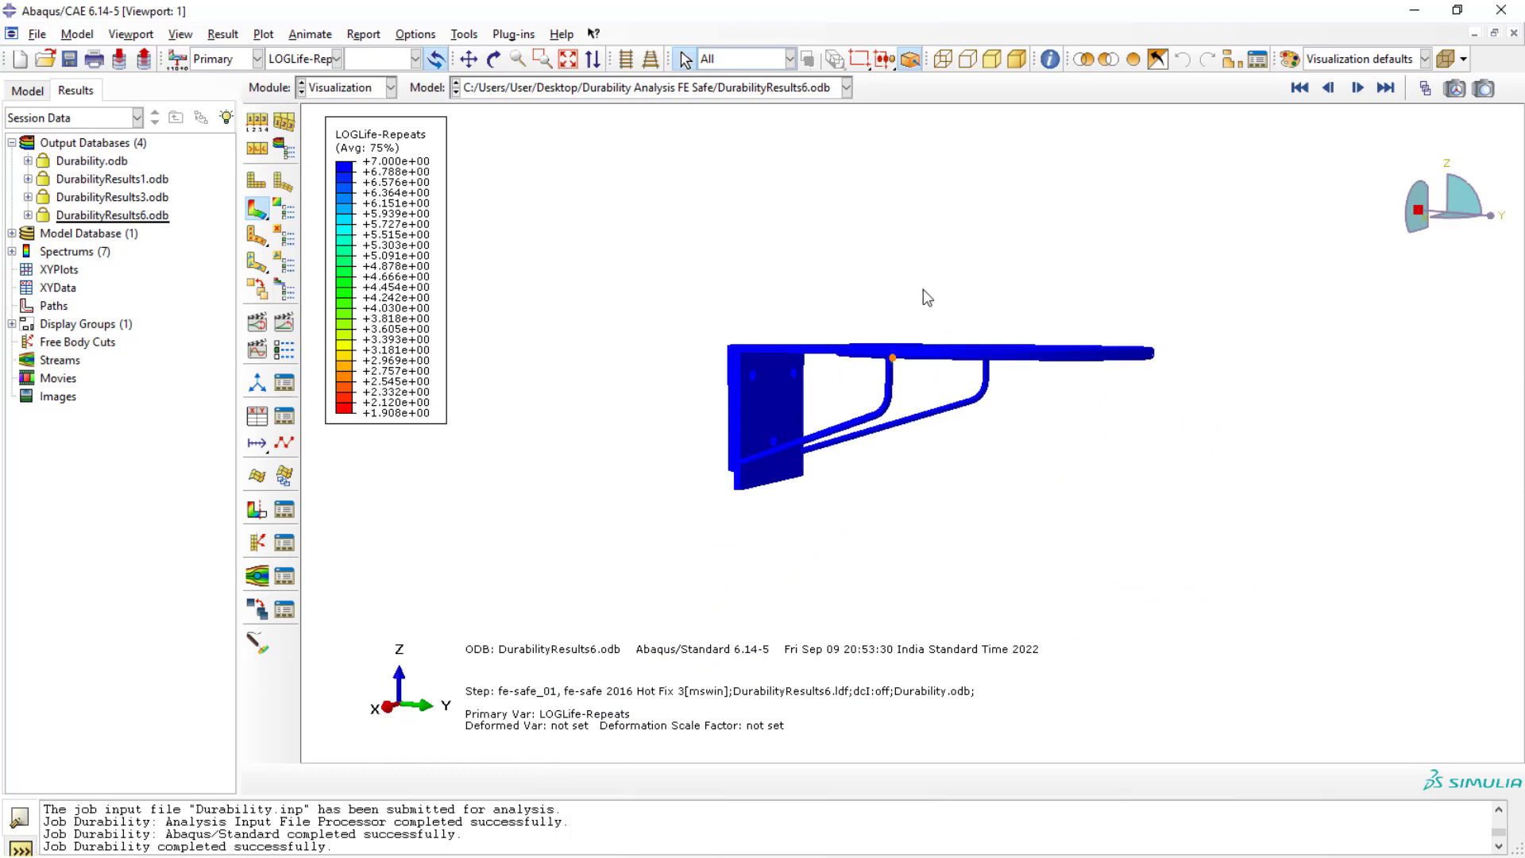
pyautogui.keyDown('ctrl'); pyautogui.keyDown('alt'); pyautogui.moveTo(923, 289); pyautogui.dragTo(924, 373); pyautogui.keyUp('alt'); pyautogui.keyUp('ctrl')
pyautogui.scroll(3, 914, 361)
pyautogui.scroll(2, 949, 360)
pyautogui.scroll(3, 952, 417)
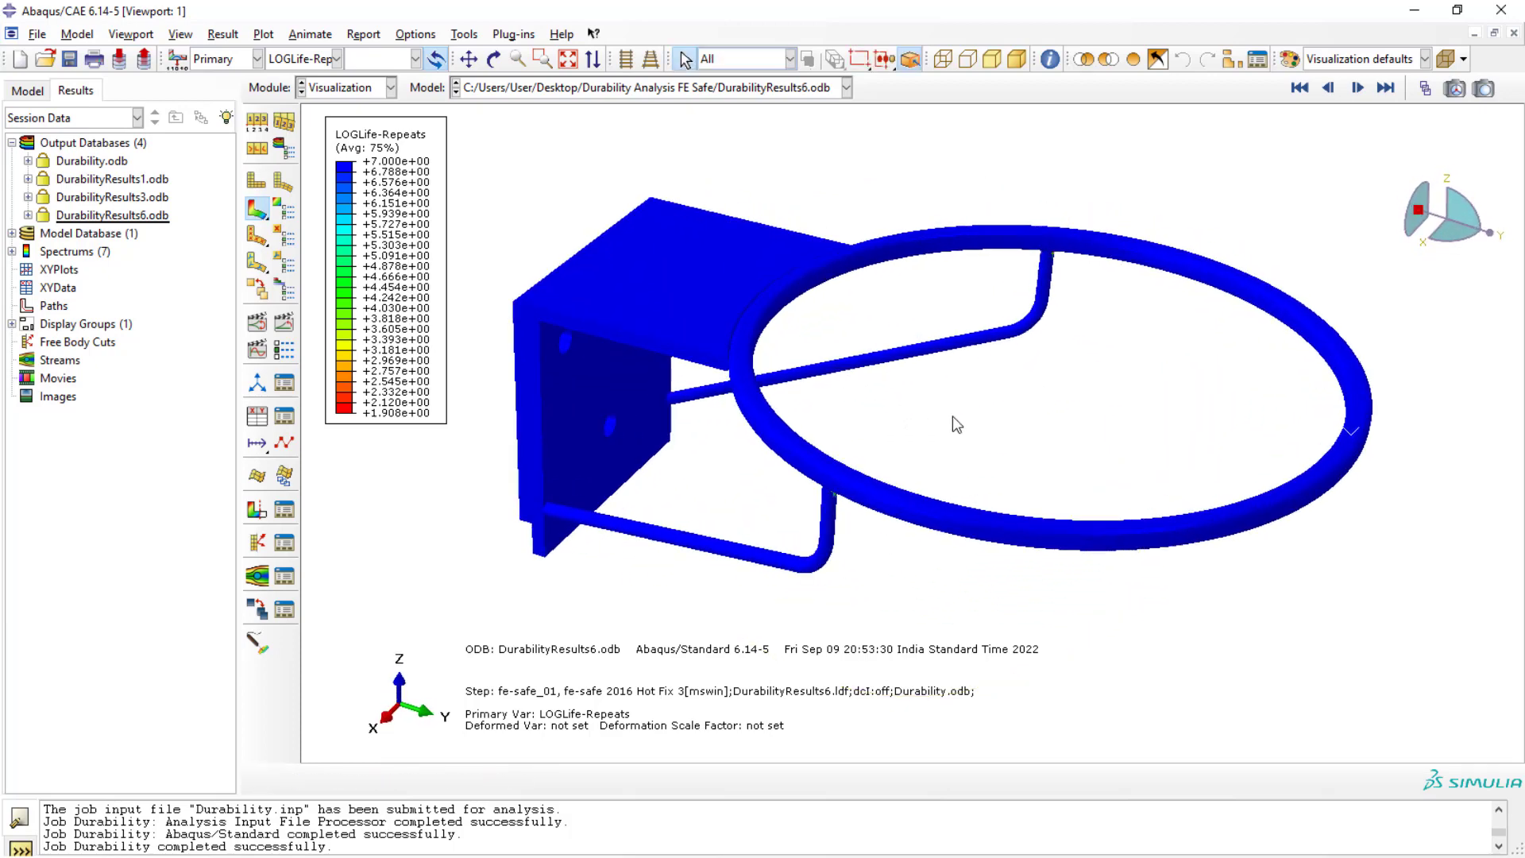